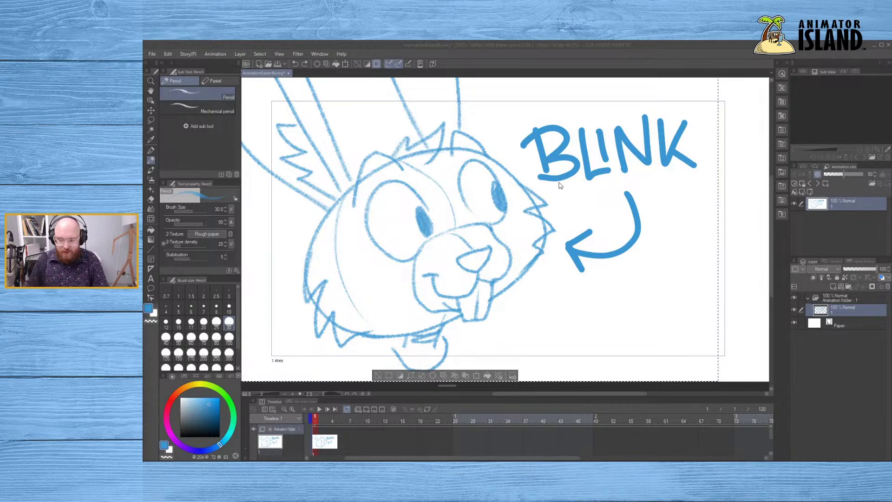
- Switch to the browser and review the Level 1 to Level 4 lists in the "51 Great Animation Exercises to Master" article
click(741, 146)
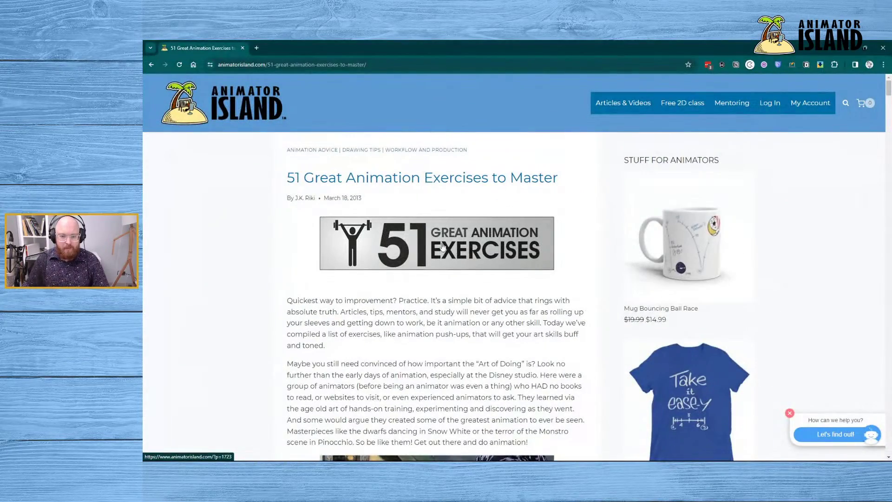
scroll(496, 331, down, 15)
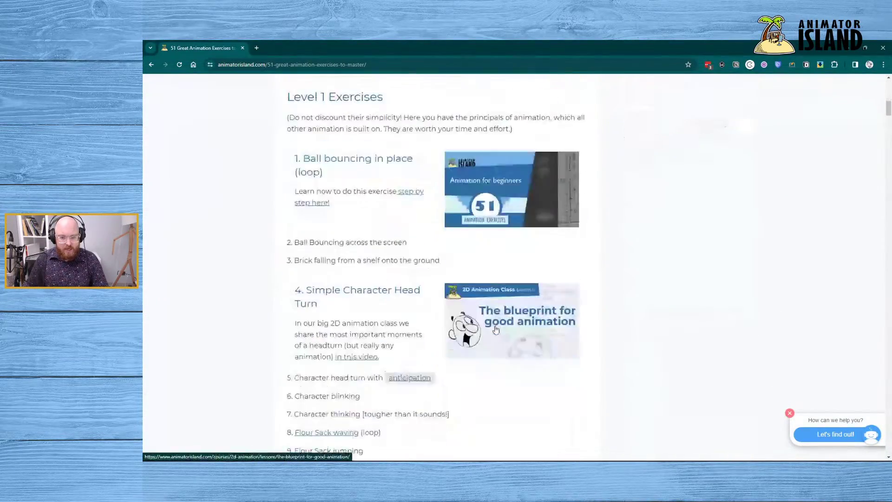
scroll(497, 329, down, 14)
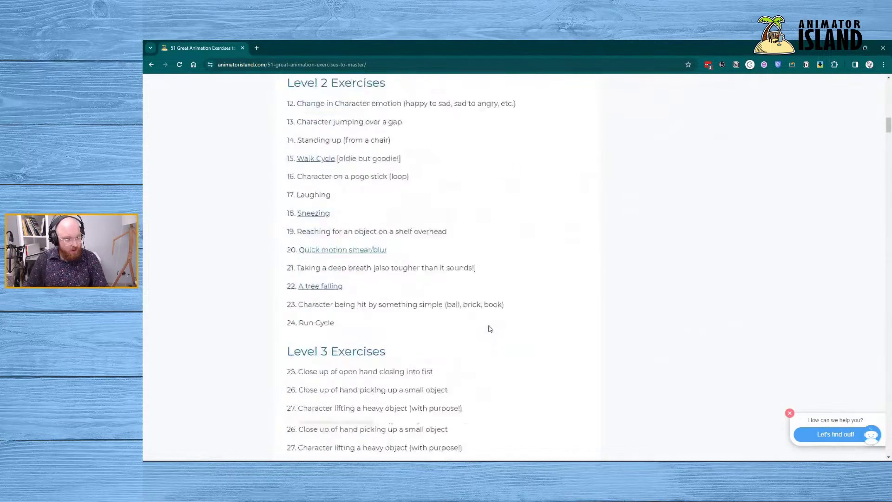
scroll(491, 329, up, 20)
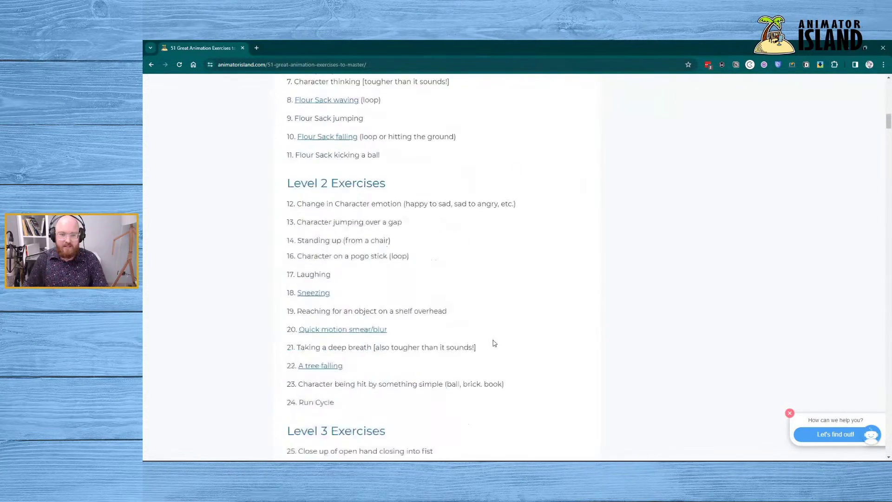
scroll(494, 353, up, 5)
scroll(494, 355, up, 1)
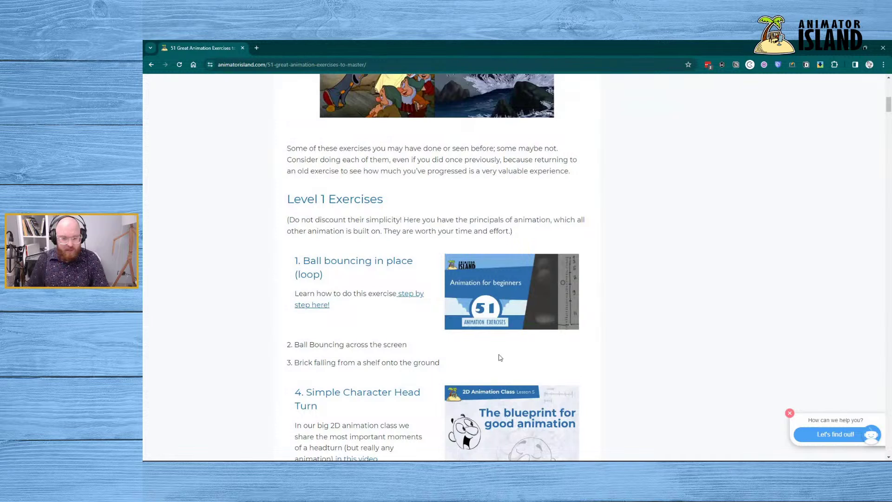
scroll(415, 336, down, 5)
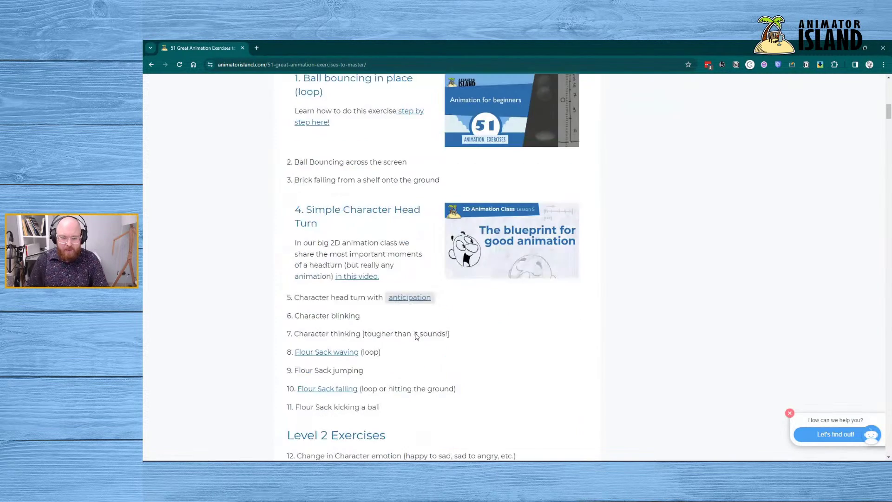
scroll(417, 336, down, 12)
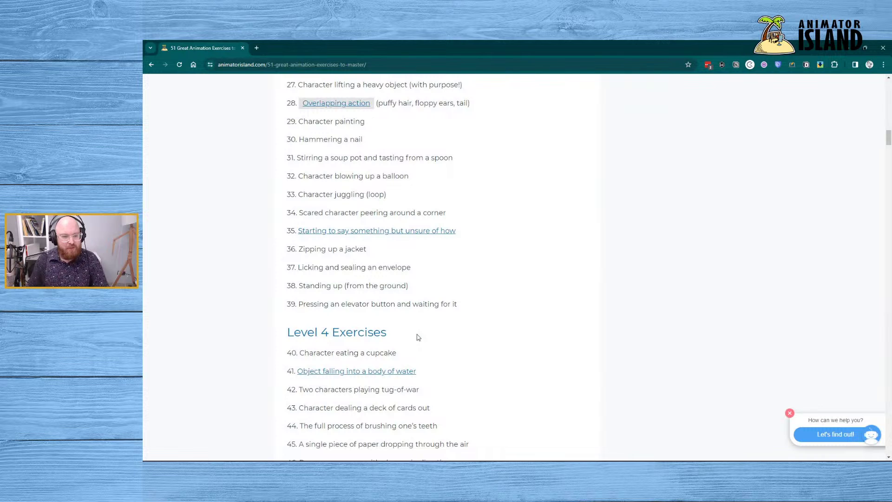
scroll(497, 353, up, 6)
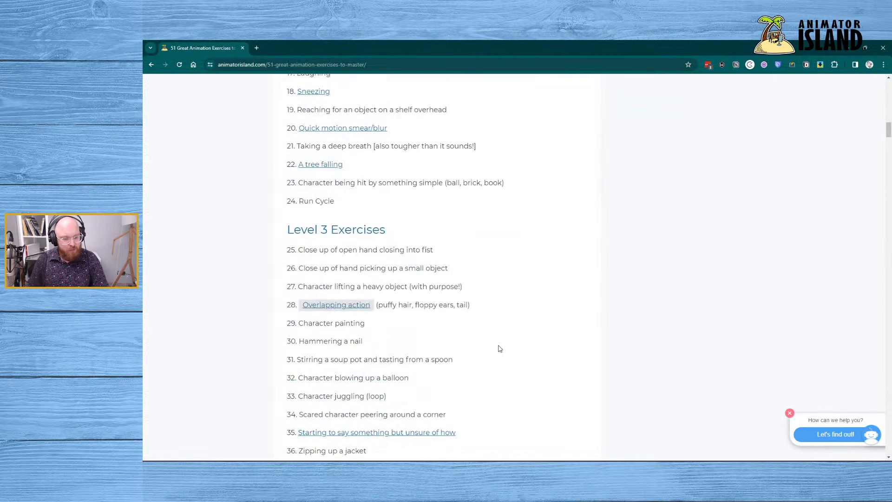
scroll(500, 361, up, 5)
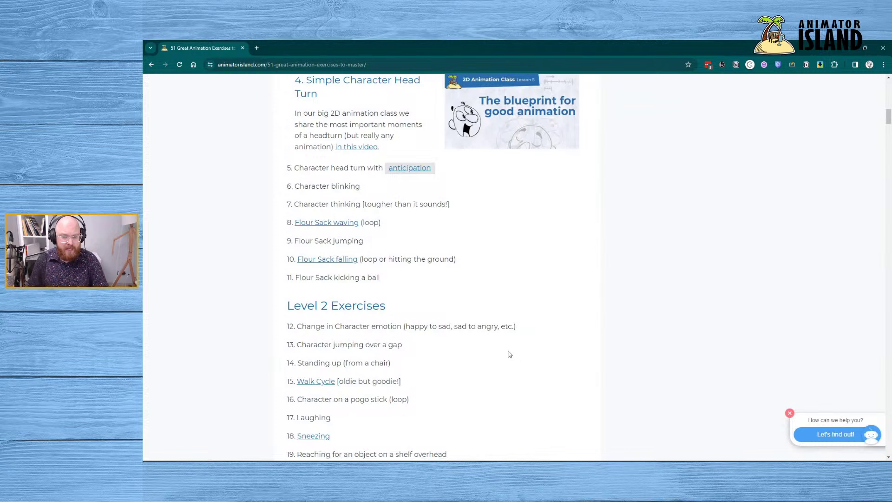
scroll(509, 354, up, 3)
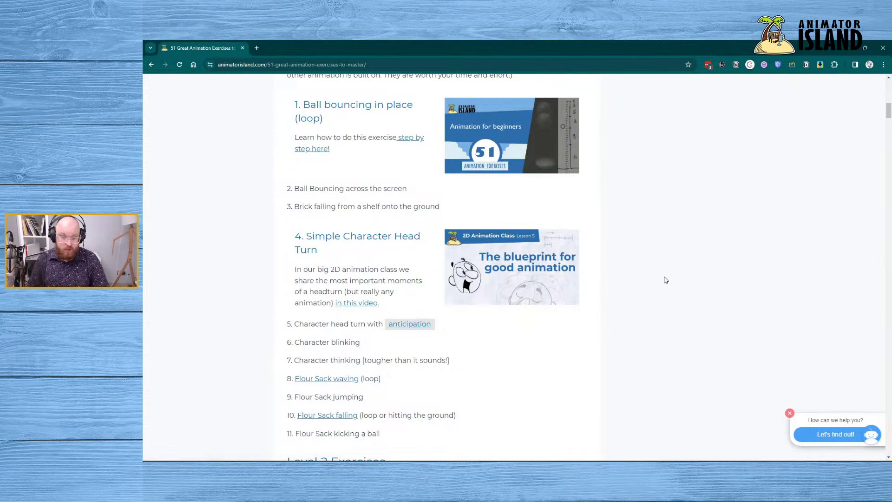
scroll(590, 299, down, 18)
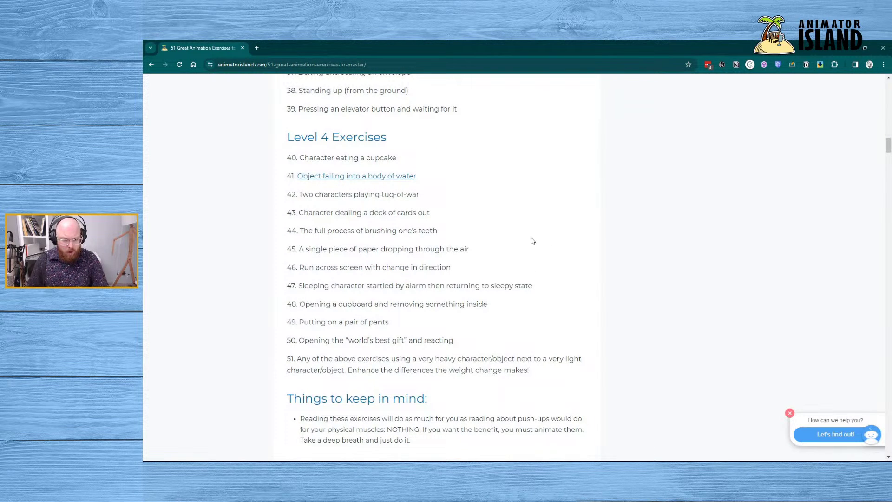
- Highlight "tug-of-war" in exercise 42, and highlight exercise 6, "Character blinking", in the Level 1 list
drag(385, 194, 440, 195)
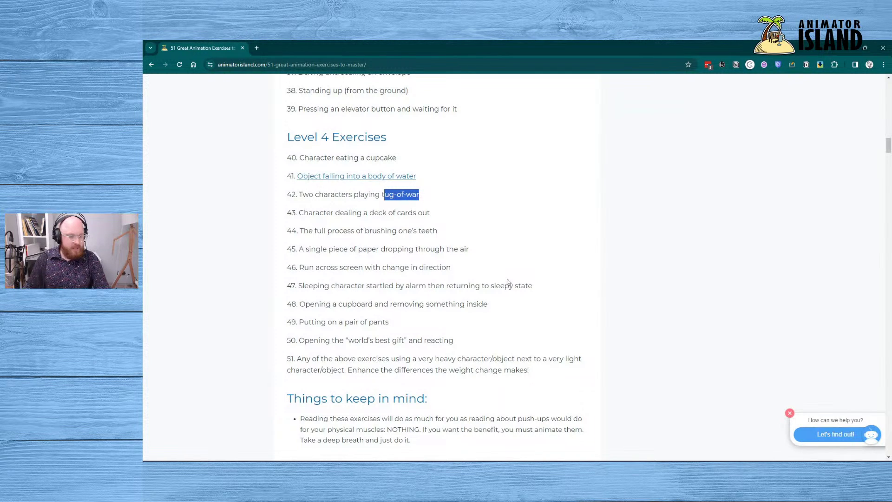
scroll(507, 286, up, 8)
scroll(504, 333, up, 14)
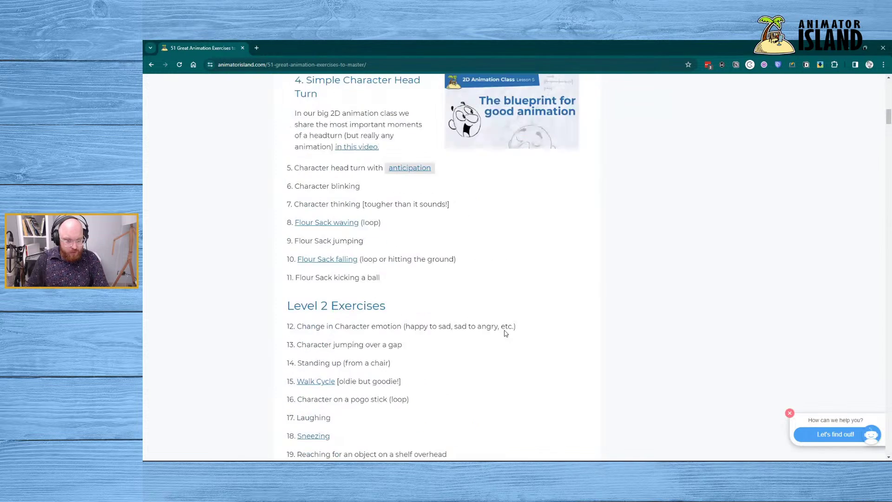
scroll(506, 333, down, 7)
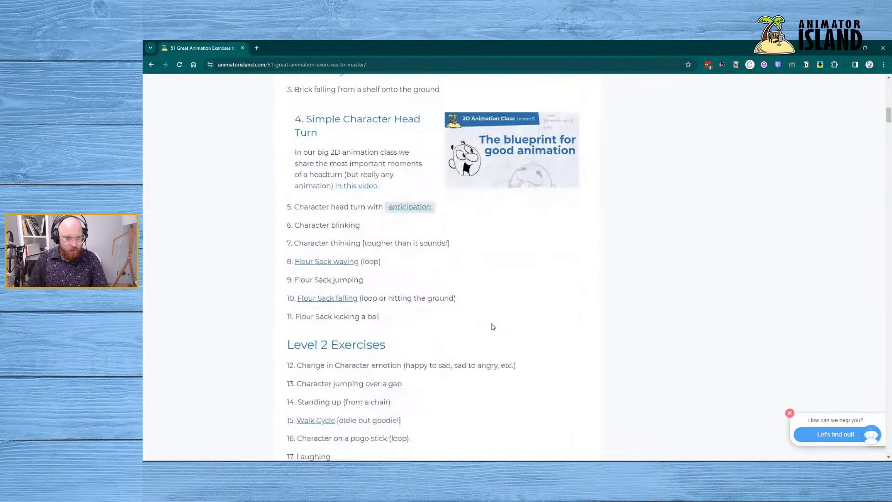
drag(361, 226, 293, 225)
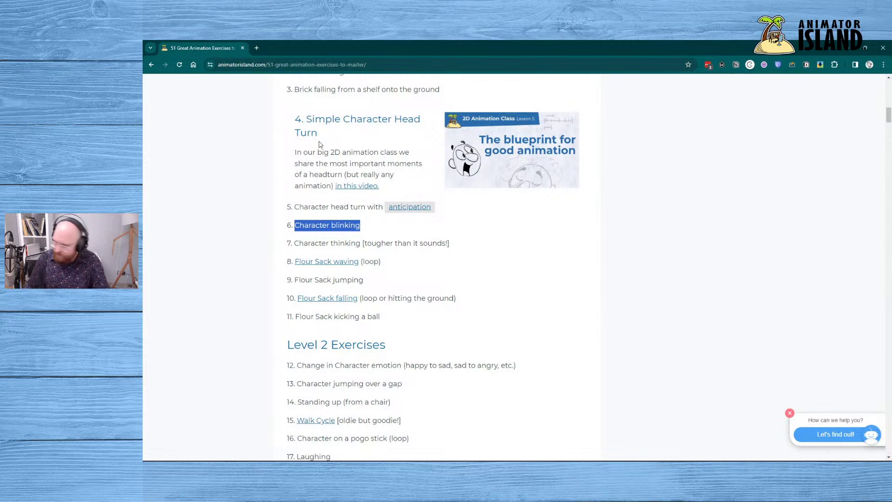
- Switch back to the bunny drawing in Clip Studio Paint and enlarge the timeline area
click(850, 48)
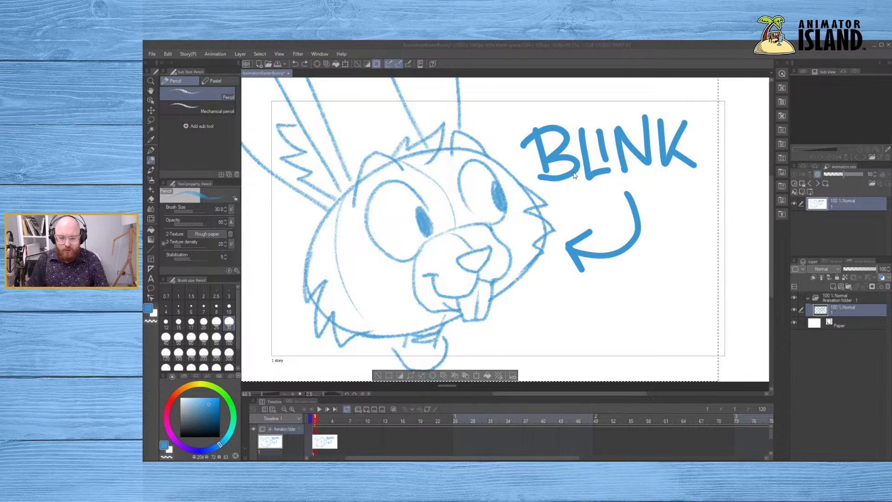
scroll(345, 163, up, 1)
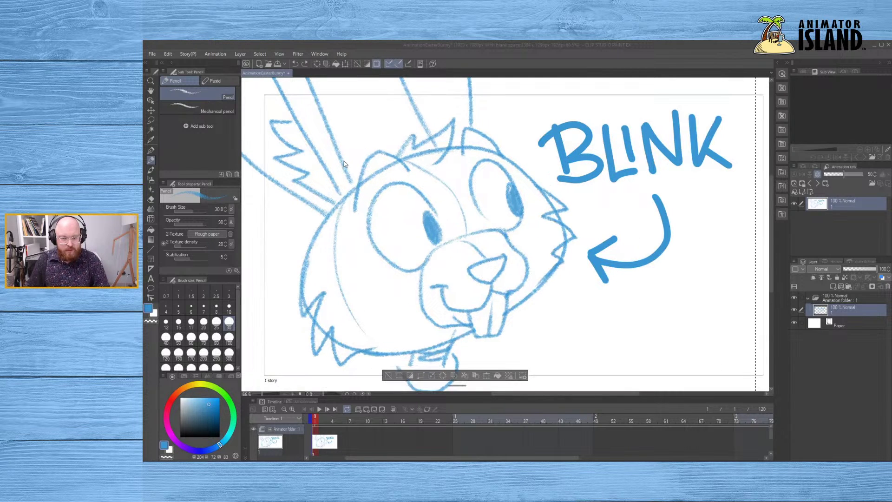
click(484, 47)
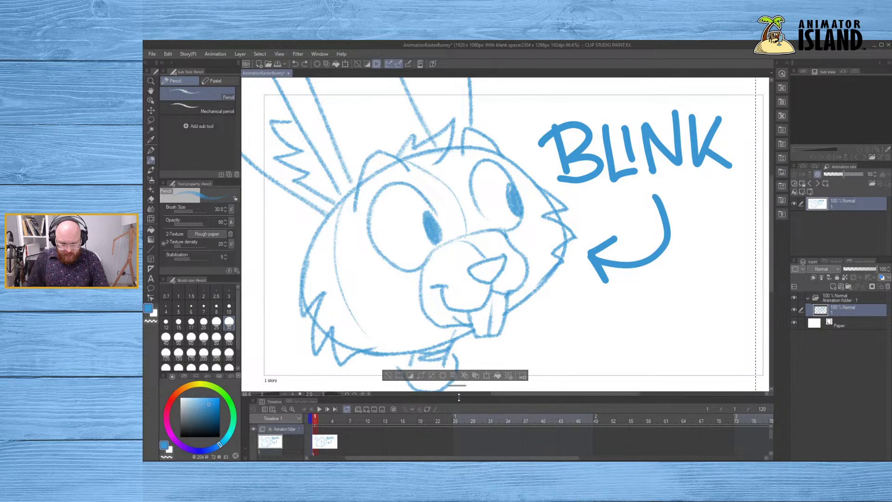
drag(458, 396, 459, 323)
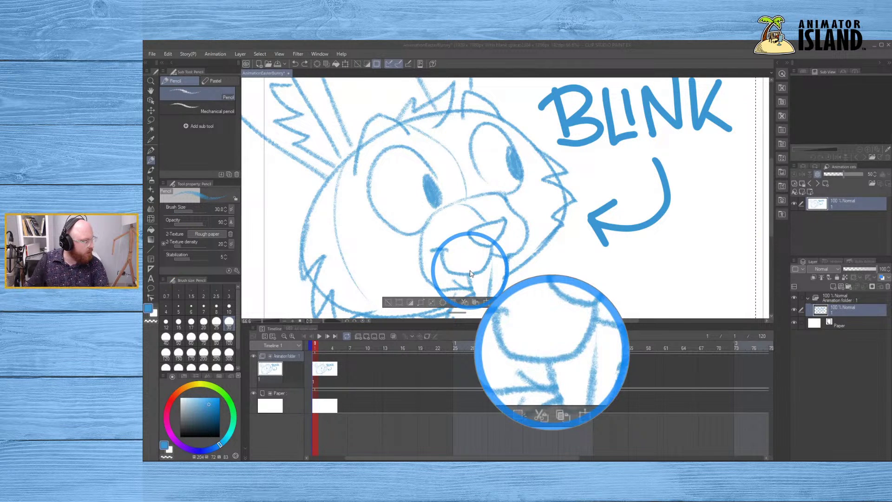
- Create a new animation folder above the existing one and add a vector layer inside it
click(358, 336)
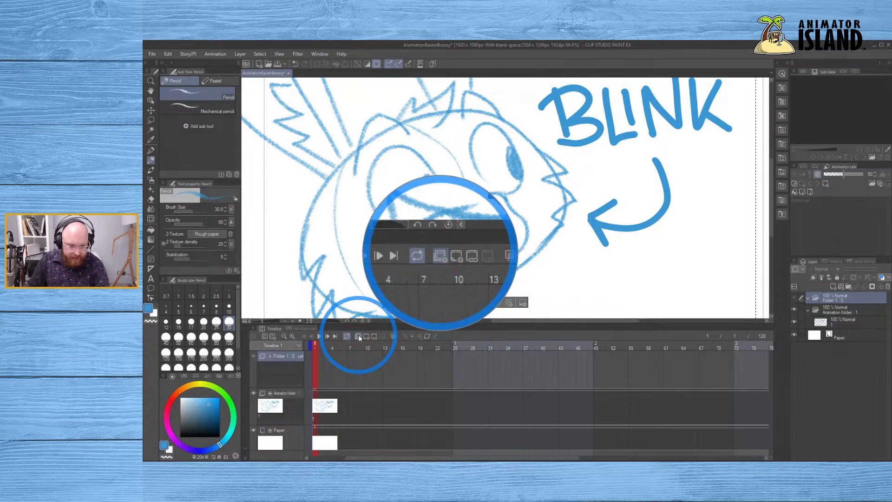
click(319, 373)
click(311, 366)
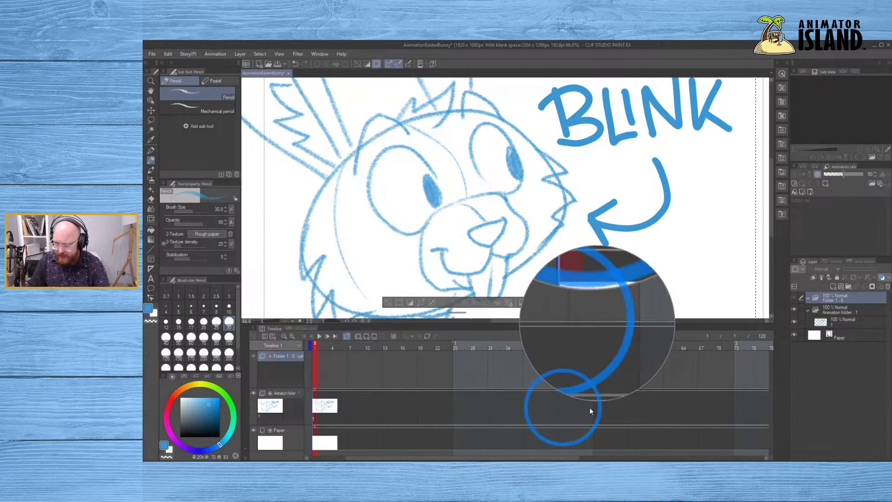
click(842, 290)
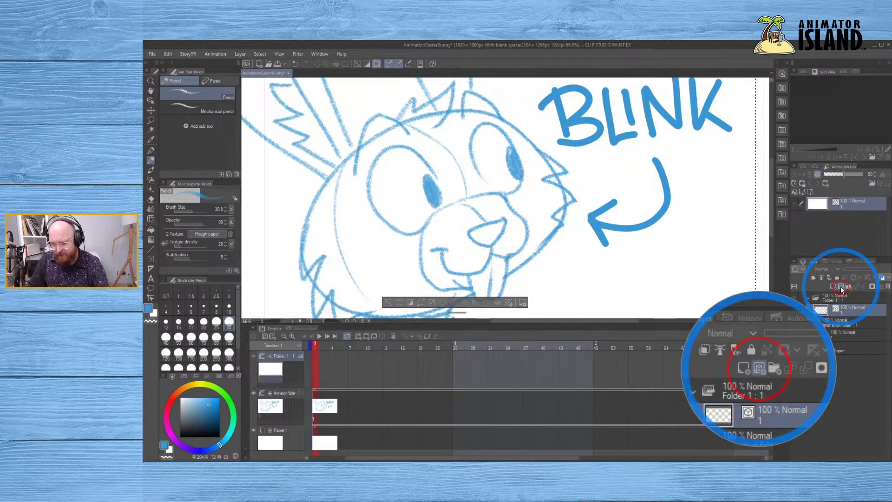
- Clear the bunny drawing and delete its old animation folder from the layer stack
right_click(838, 325)
click(832, 325)
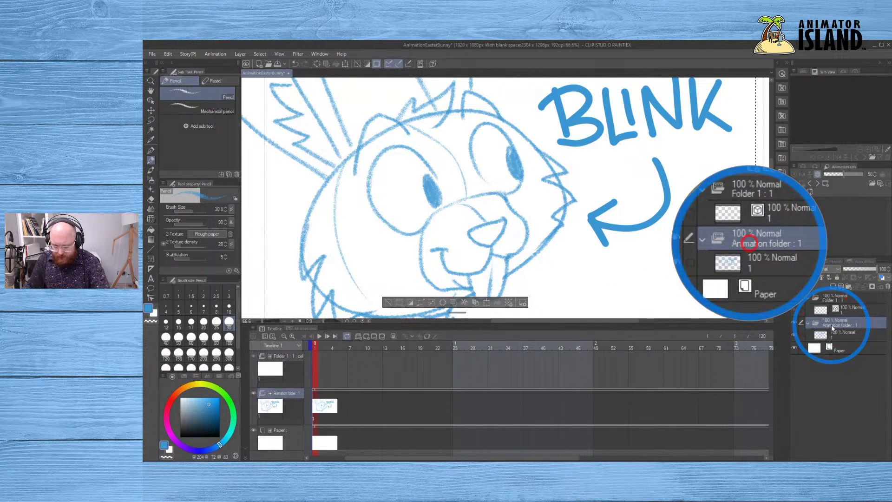
key(Delete)
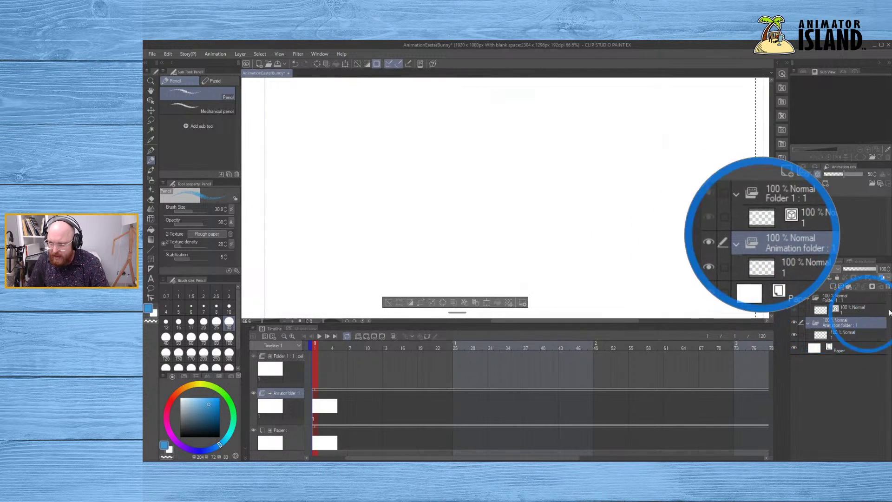
click(888, 287)
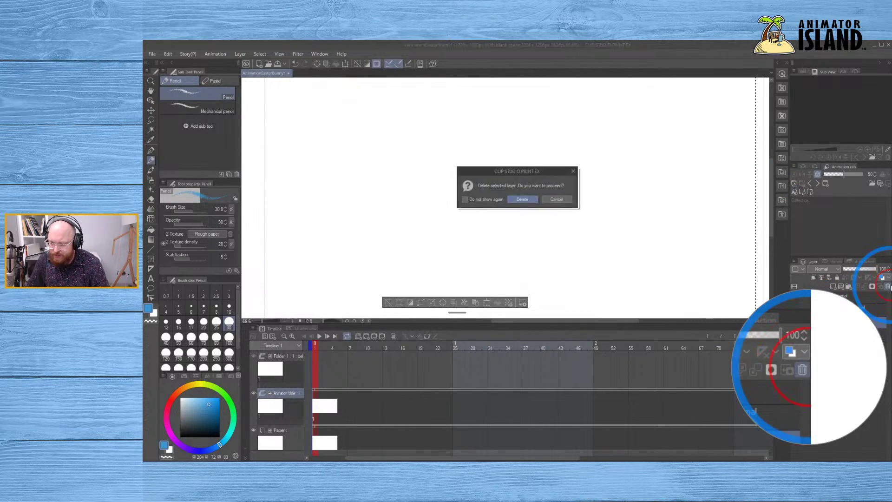
click(515, 198)
- Shrink the timeline to give the canvas more room and clear the active selection
key(ctrl+minus)
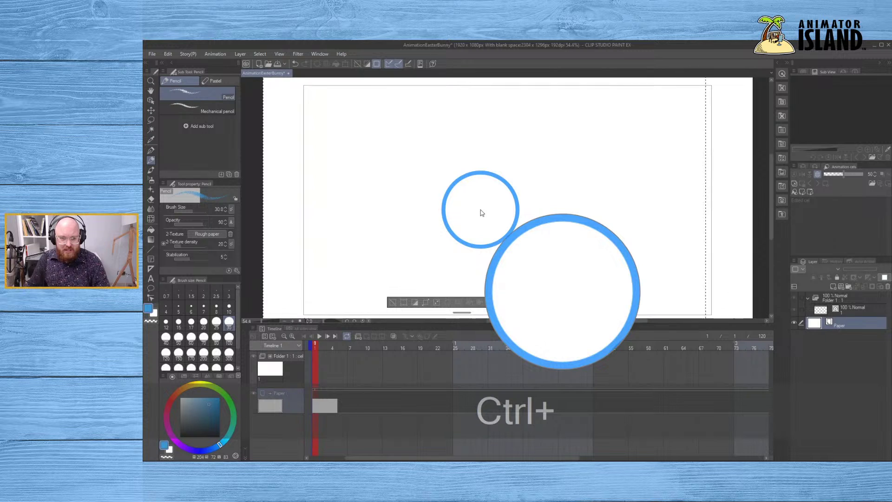
drag(483, 323, 479, 373)
scroll(448, 293, up, 1)
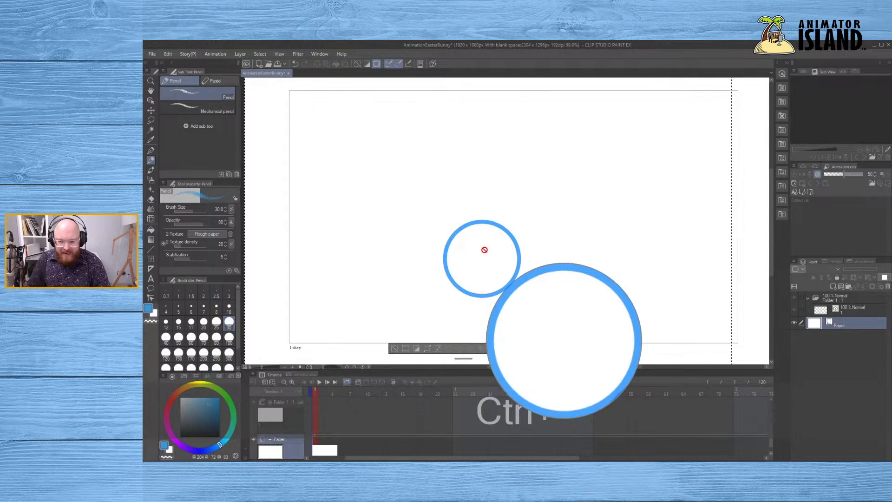
key(ctrl+d)
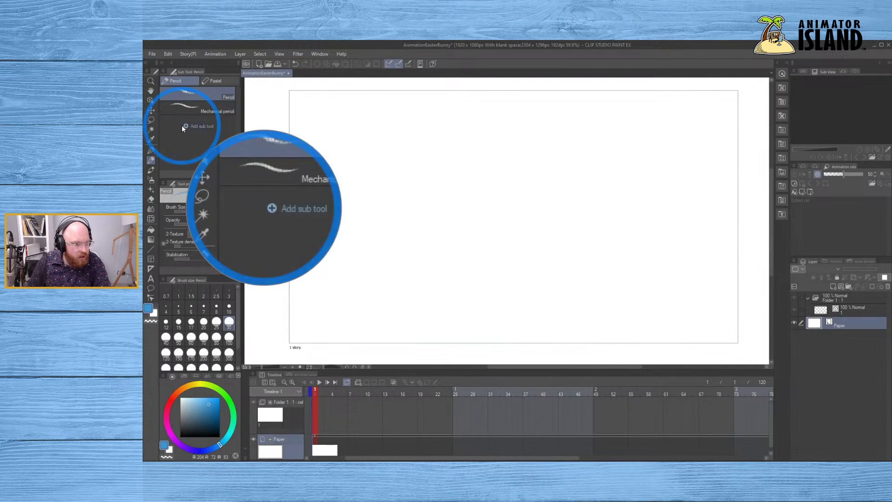
- Set the Pencil's brush size to 8 and assign cel 1 to the first frame of the animation folder
click(154, 159)
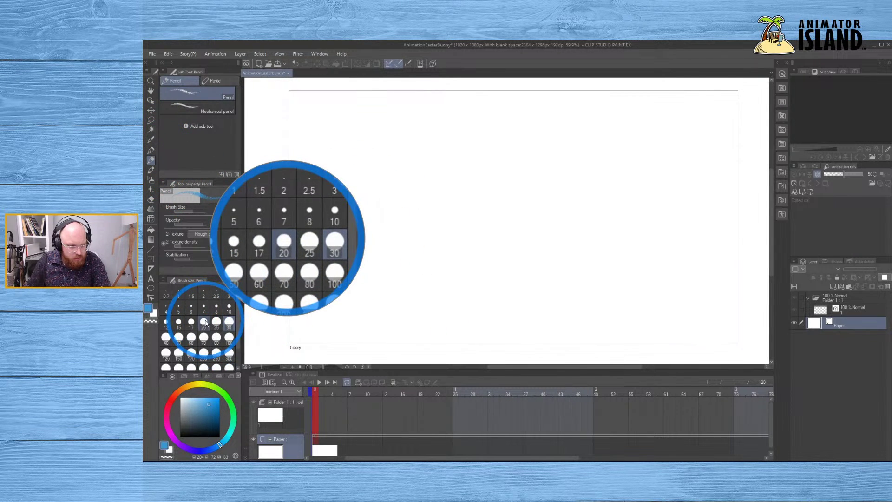
click(215, 311)
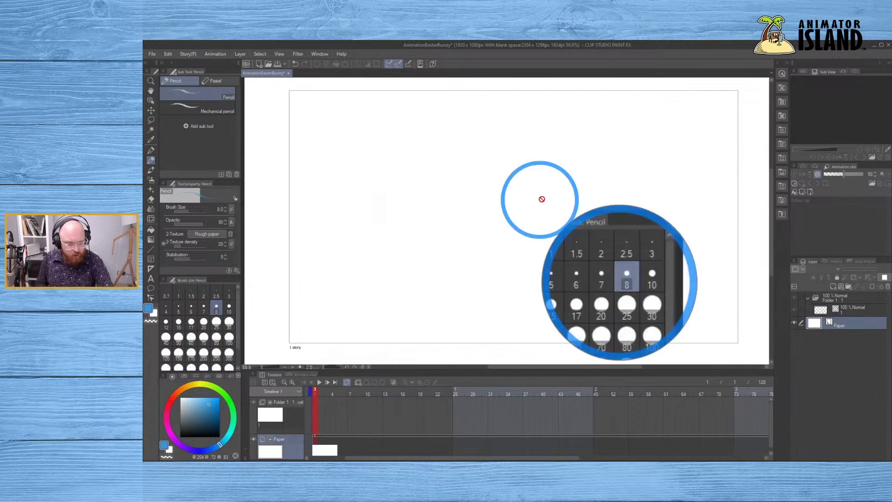
click(316, 417)
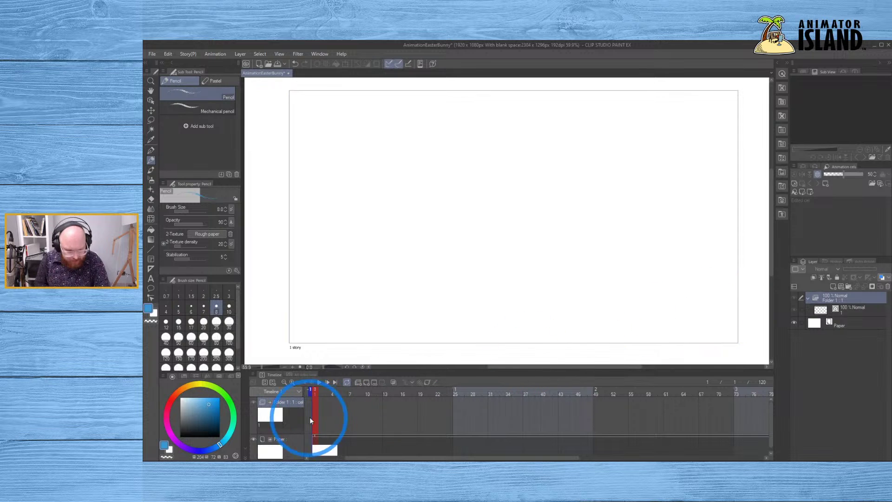
right_click(314, 415)
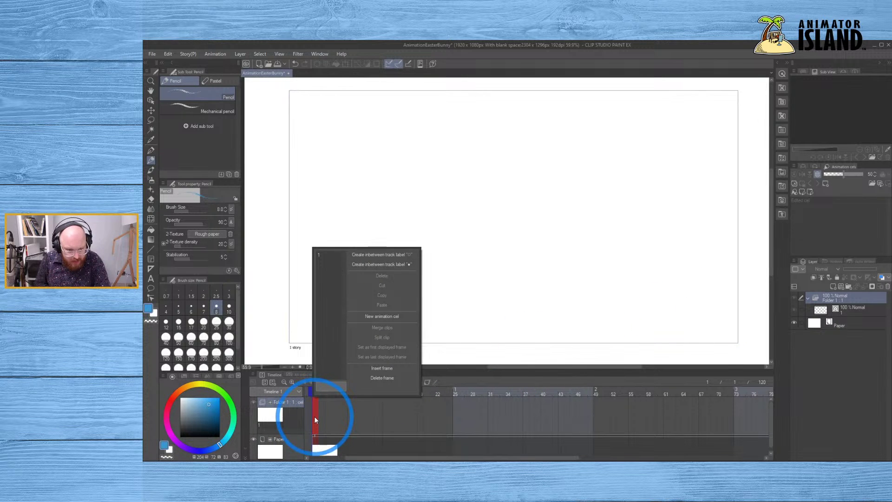
click(319, 257)
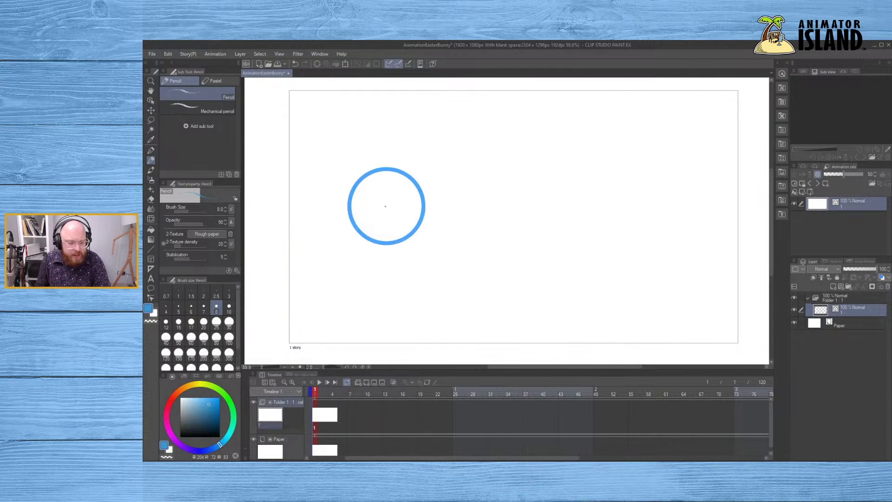
- Undo a thin test stroke, set the Pencil's brush size to 17 and scribble a new test stroke mid-canvas
mouse_move(399, 214)
mouse_down()
mouse_move(460, 177)
mouse_move(549, 237)
mouse_up()
key(ctrl+z)
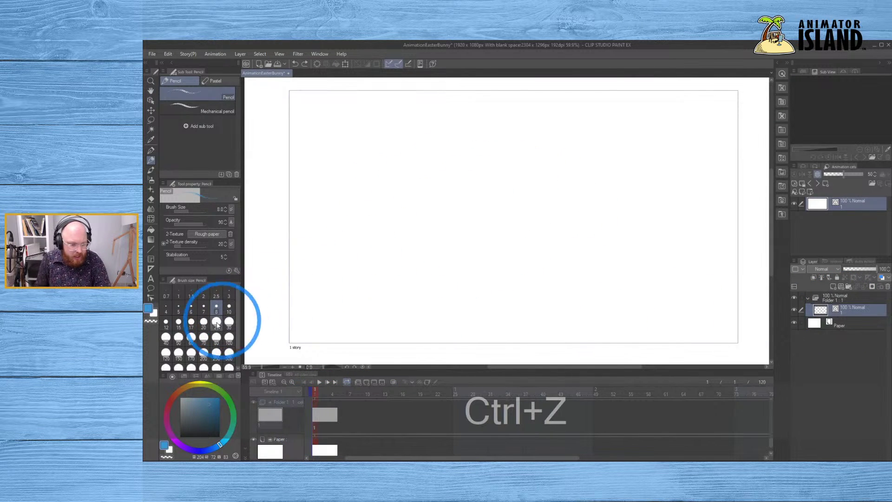
click(191, 322)
mouse_move(559, 188)
mouse_down()
mouse_move(516, 219)
mouse_move(507, 209)
mouse_up()
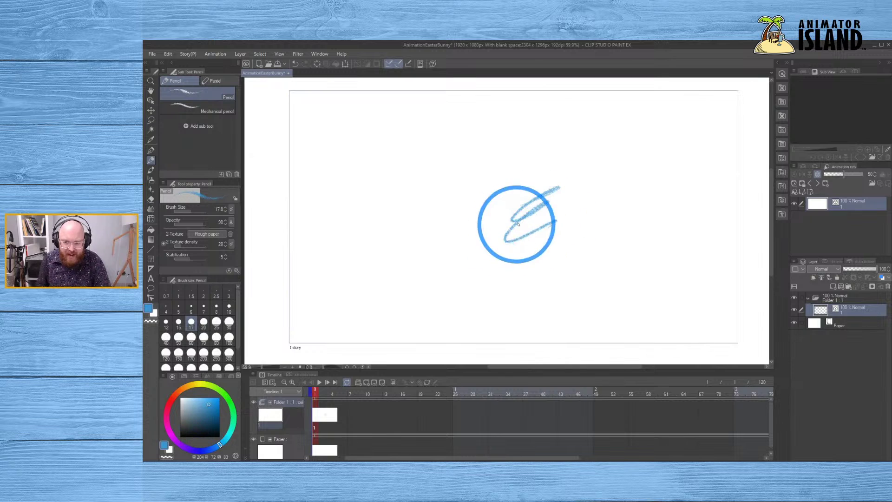
- Undo the test scribble and sketch a large rounded head outline in the middle of the canvas
key(ctrl+z)
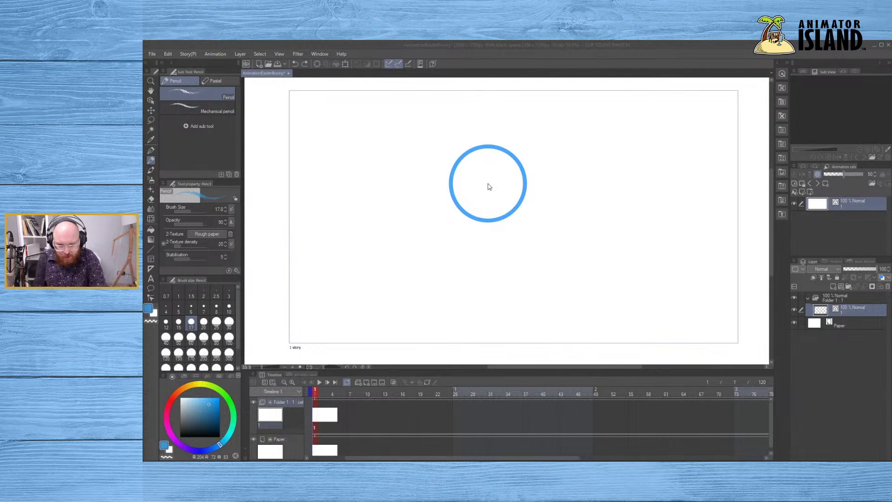
click(484, 179)
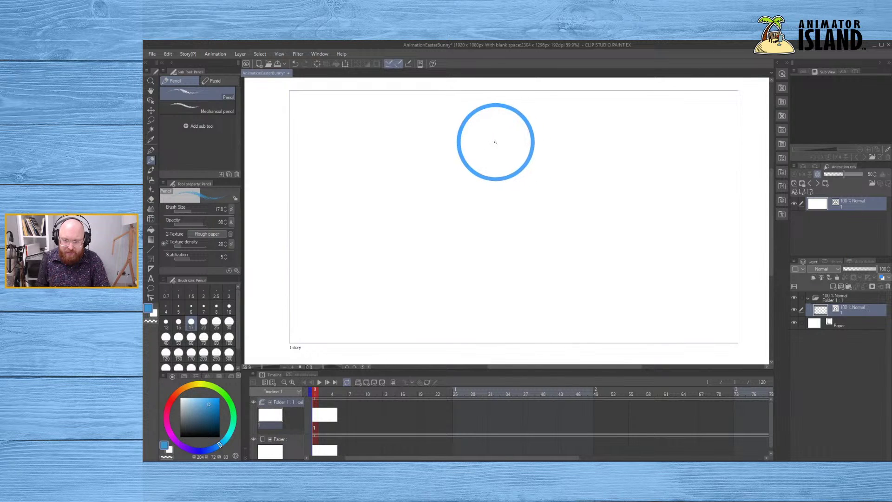
mouse_move(499, 136)
mouse_down()
mouse_move(450, 158)
mouse_move(515, 273)
mouse_move(467, 140)
mouse_up()
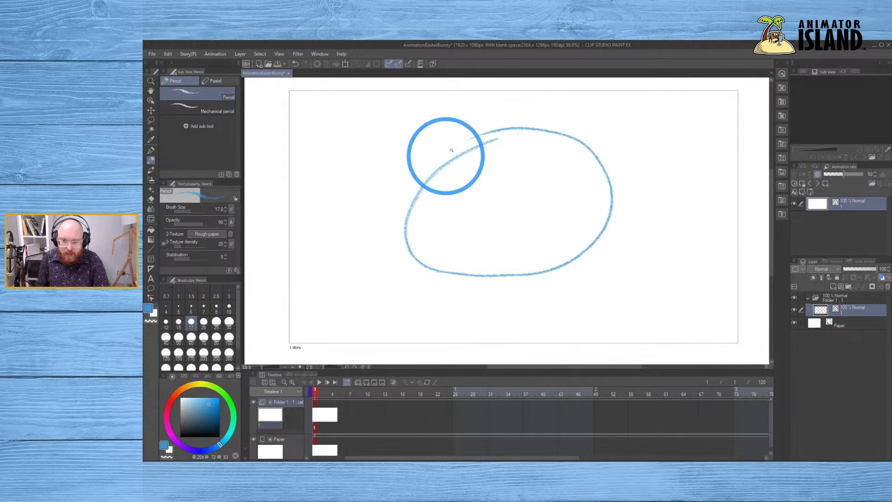
- Sketch a curved centre guideline down the face and a matching contour curve inside the back edge of the head
drag(552, 267, 565, 209)
key(ctrl+z)
mouse_move(534, 271)
mouse_down()
mouse_move(551, 253)
mouse_move(551, 184)
mouse_move(499, 136)
mouse_up()
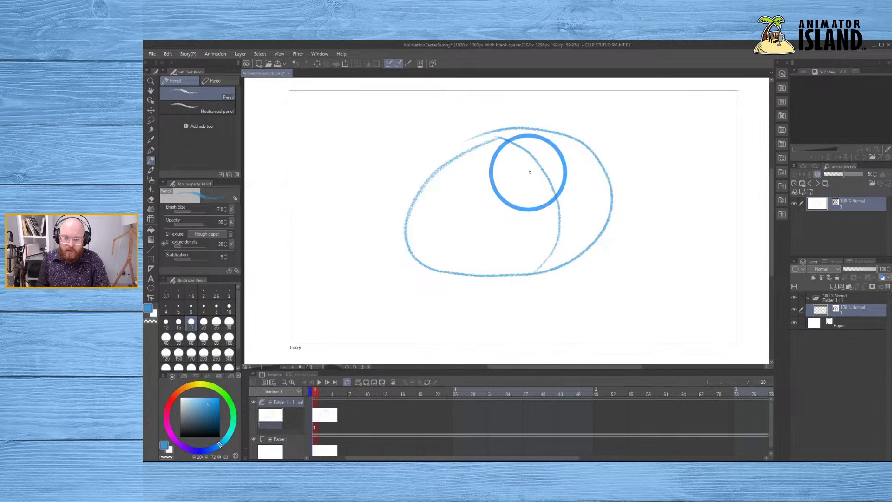
mouse_move(481, 143)
mouse_down()
mouse_move(434, 219)
mouse_move(441, 232)
mouse_up()
key(ctrl+z)
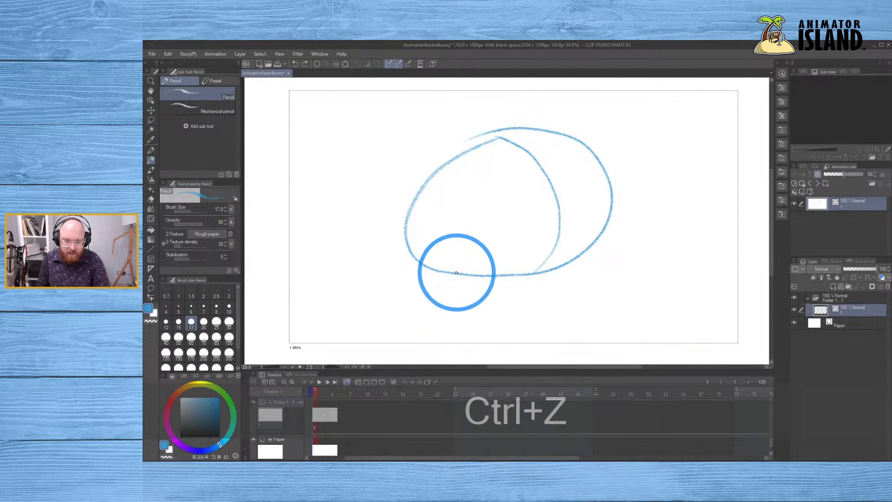
mouse_move(453, 272)
mouse_down()
mouse_move(420, 237)
mouse_move(465, 147)
mouse_up()
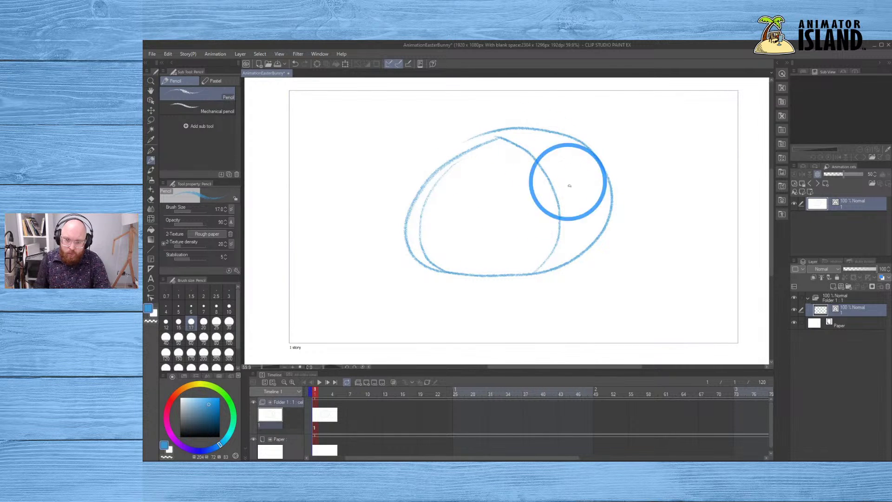
- Sketch a small demonstration sphere with curved guidelines beside the head and undo it
mouse_move(642, 258)
mouse_down()
mouse_move(697, 295)
mouse_move(654, 244)
mouse_move(671, 300)
mouse_move(673, 237)
mouse_move(653, 277)
mouse_move(679, 308)
mouse_move(625, 261)
mouse_move(637, 277)
mouse_move(719, 272)
mouse_up()
key(ctrl+z)
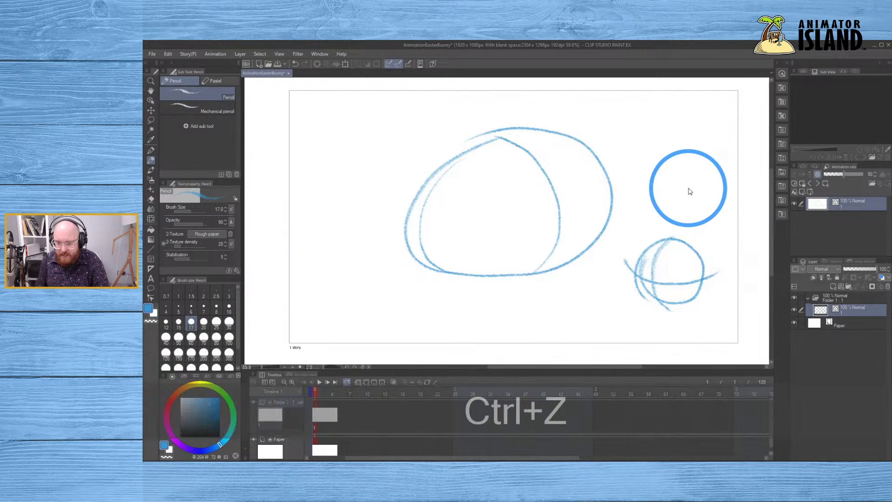
key(ctrl+z)
key(ctrl+z)
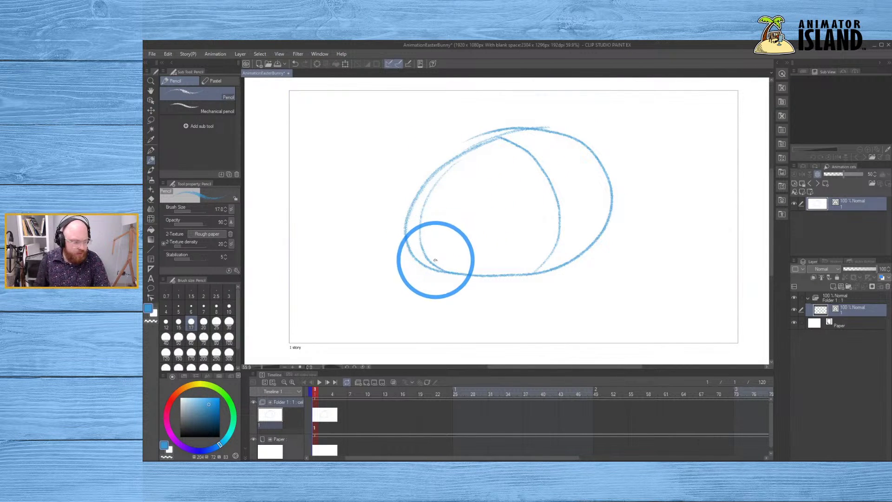
- Sketch a tall oval on the side of the head and a band running from it over the crown
drag(458, 258, 425, 182)
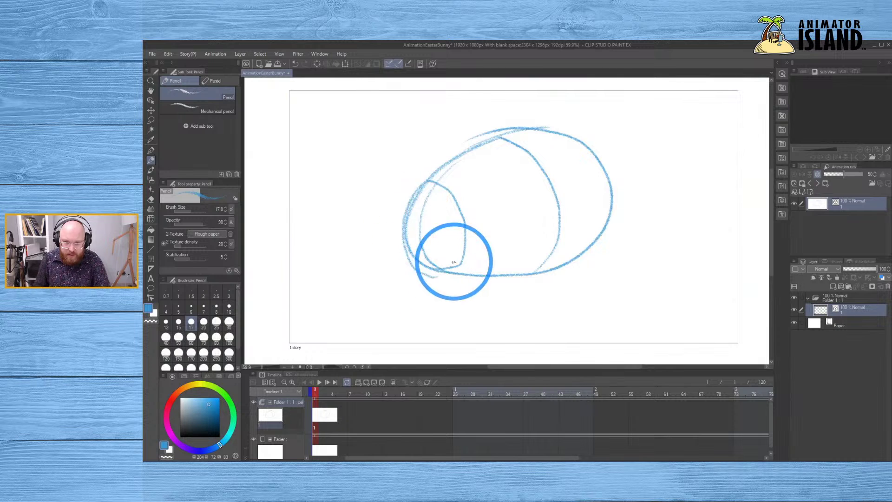
key(ctrl+z)
mouse_move(464, 272)
mouse_down()
mouse_move(471, 208)
mouse_move(452, 159)
mouse_move(478, 173)
mouse_move(571, 135)
mouse_up()
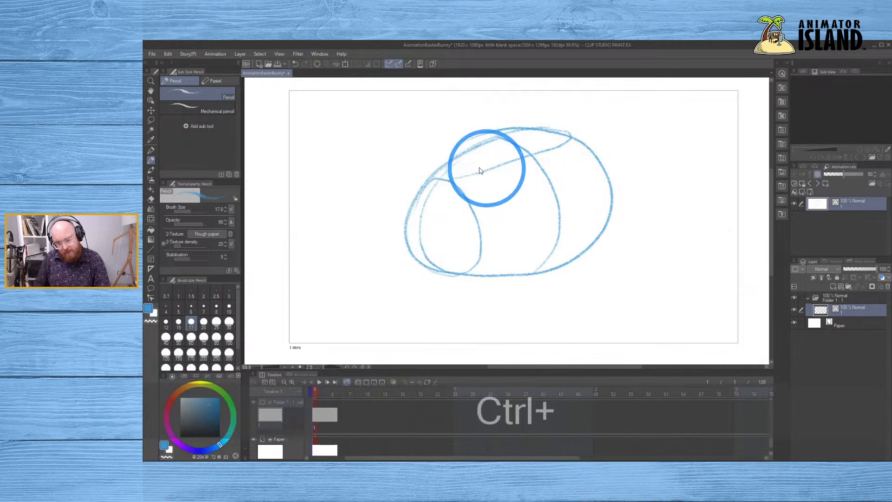
- Redraw the band across the upper head and add a spiky hair tuft on the crown
key(ctrl+z)
mouse_move(444, 177)
mouse_down()
mouse_move(530, 155)
mouse_move(565, 139)
mouse_up()
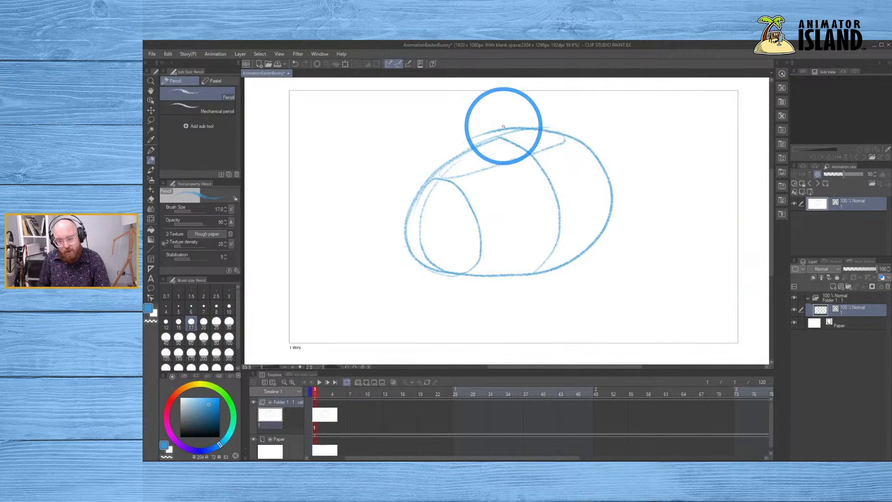
mouse_move(506, 128)
mouse_down()
mouse_move(547, 121)
mouse_move(522, 135)
mouse_move(553, 141)
mouse_up()
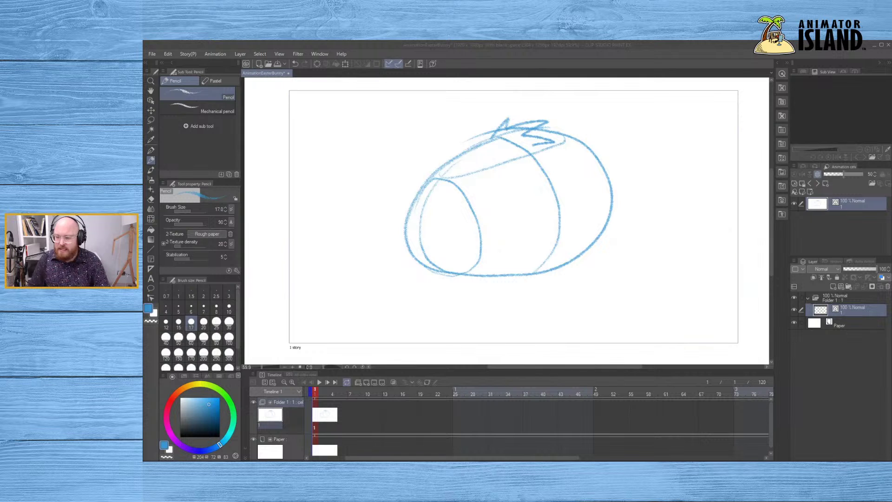
click(551, 205)
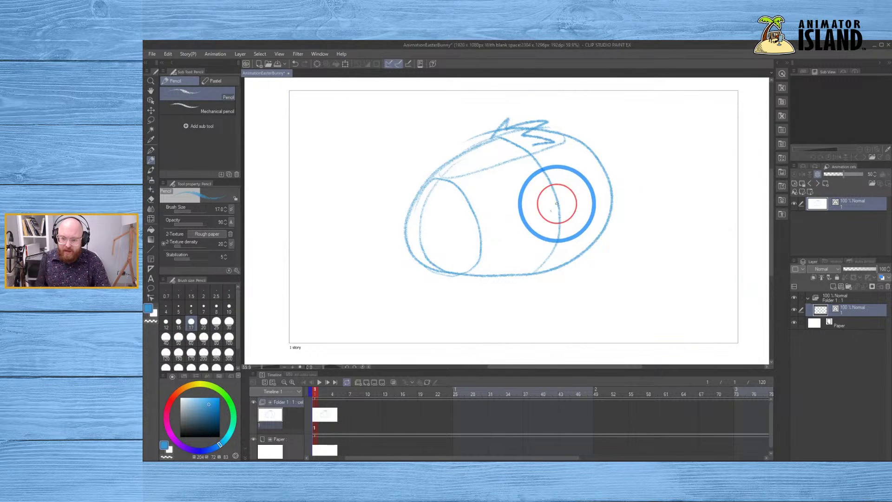
key(ctrl+z)
mouse_move(552, 207)
mouse_down()
mouse_move(526, 228)
mouse_move(537, 267)
mouse_move(591, 246)
mouse_move(592, 204)
mouse_move(548, 222)
mouse_move(559, 206)
mouse_move(554, 214)
mouse_move(579, 214)
mouse_move(561, 203)
mouse_move(534, 217)
mouse_move(526, 258)
mouse_move(563, 266)
mouse_move(592, 242)
mouse_move(596, 212)
mouse_move(569, 203)
mouse_move(518, 242)
mouse_move(552, 267)
mouse_move(591, 246)
mouse_up()
key(ctrl+z)
key(ctrl+z)
key(ctrl+z)
mouse_move(581, 208)
mouse_down()
mouse_move(541, 221)
mouse_move(580, 267)
mouse_up()
key(ctrl+z)
mouse_move(560, 210)
mouse_down()
mouse_move(518, 262)
mouse_move(591, 250)
mouse_up()
key(ctrl+z)
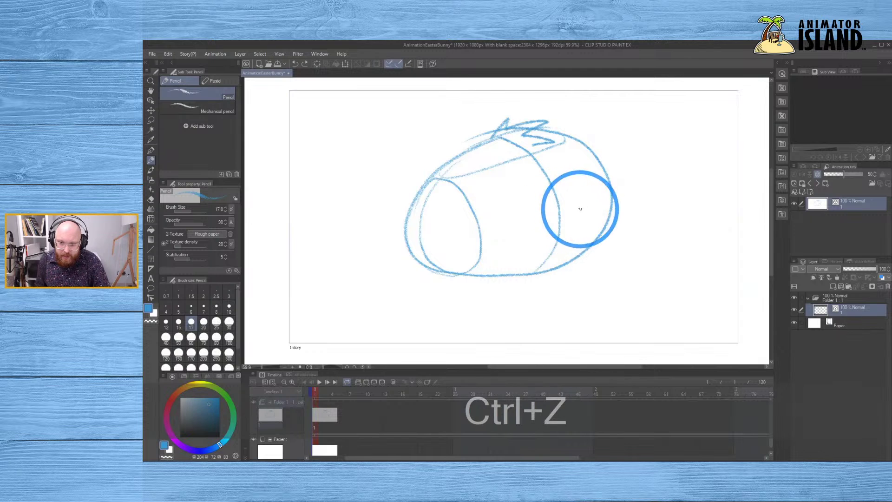
- Sketch a rounded muzzle overlapping the lower front of the head, with a curved contour line inside it
mouse_move(578, 207)
mouse_down()
mouse_move(545, 219)
mouse_move(524, 245)
mouse_move(554, 273)
mouse_move(595, 252)
mouse_move(604, 226)
mouse_move(580, 209)
mouse_move(564, 213)
mouse_move(537, 233)
mouse_move(537, 273)
mouse_move(569, 273)
mouse_move(604, 251)
mouse_move(602, 221)
mouse_move(557, 216)
mouse_move(530, 237)
mouse_move(531, 270)
mouse_move(566, 276)
mouse_move(589, 261)
mouse_move(600, 237)
mouse_move(589, 214)
mouse_move(551, 220)
mouse_move(570, 232)
mouse_move(592, 226)
mouse_move(552, 234)
mouse_move(547, 259)
mouse_up()
key(ctrl+z)
key(ctrl+z)
key(ctrl+z)
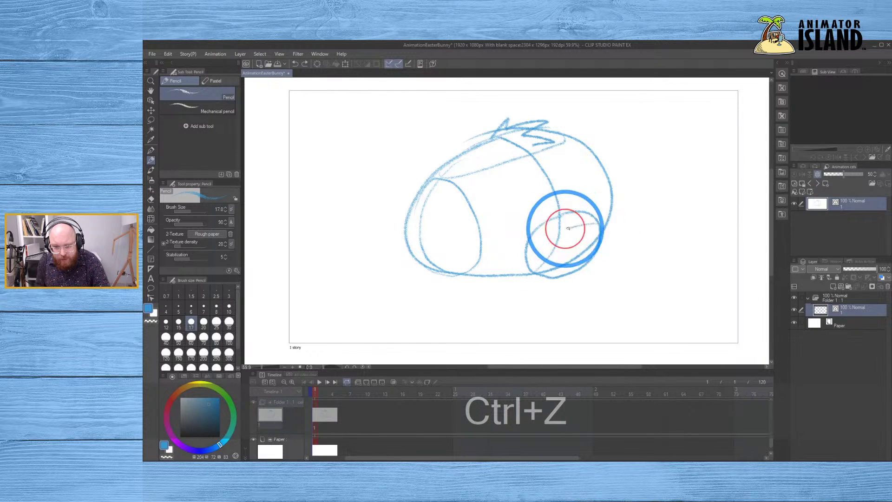
drag(568, 228, 565, 275)
- Sketch a small demonstration box in perspective beside the head and undo all of its strokes
drag(633, 219, 633, 255)
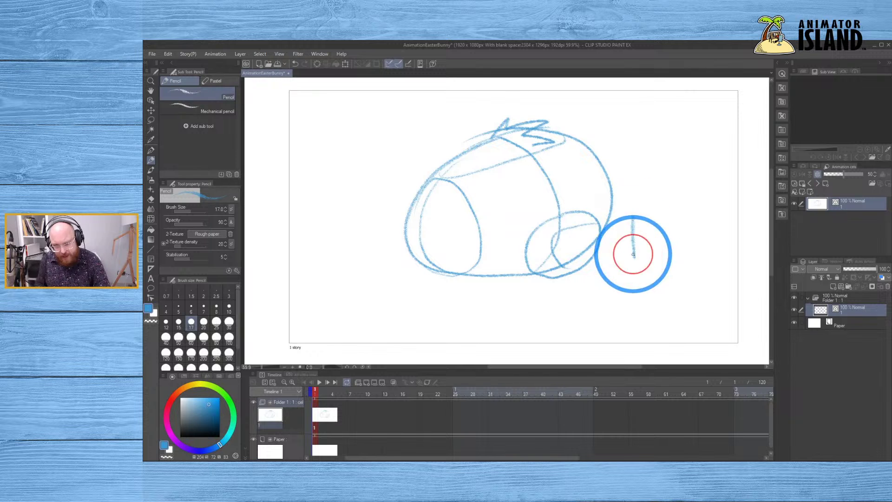
mouse_move(636, 215)
mouse_down()
mouse_move(663, 218)
mouse_move(669, 254)
mouse_move(637, 213)
mouse_move(679, 201)
mouse_move(704, 203)
mouse_up()
drag(714, 239, 669, 260)
mouse_move(706, 240)
mouse_down()
mouse_move(705, 204)
mouse_move(651, 97)
mouse_move(661, 233)
mouse_up()
key(ctrl+z)
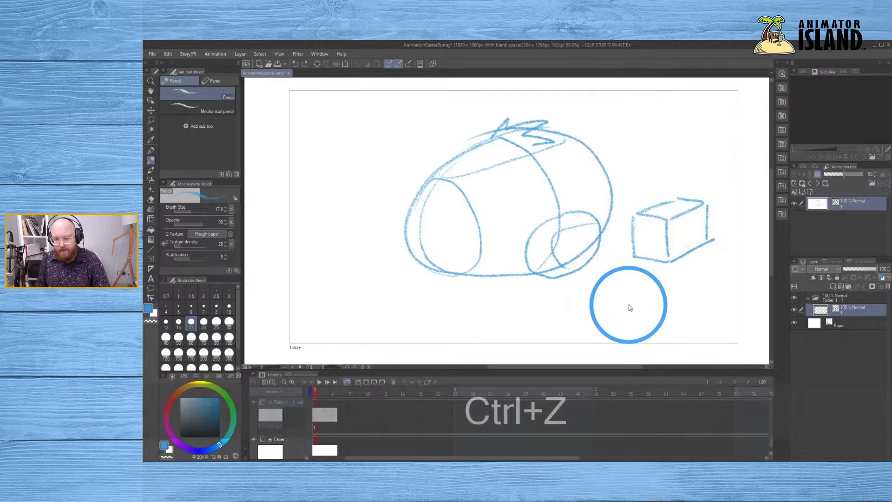
key(ctrl+z)
key(ctrl+z)
key(ctrl+z)
key(ctrl+z)
key(ctrl+z)
key(ctrl+z)
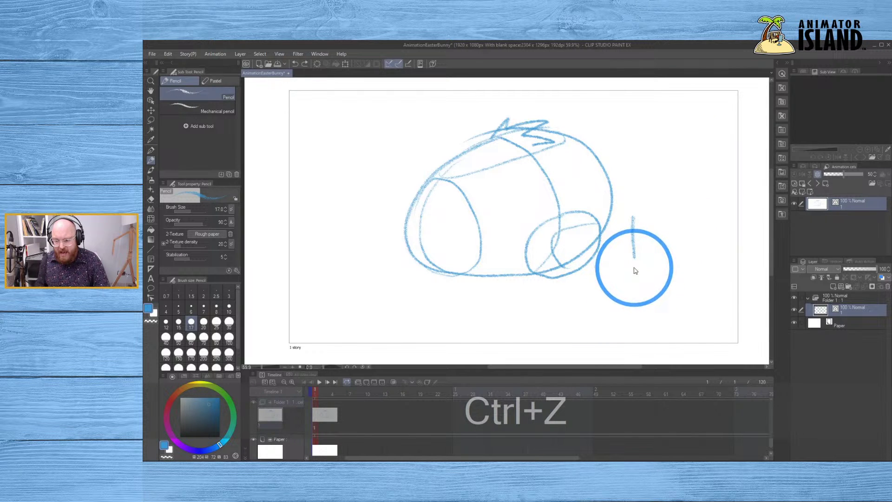
key(ctrl+z)
- Sketch and shade the nose on the upper front of the muzzle, undoing and redrawing the shape as needed
mouse_move(566, 229)
mouse_down()
mouse_move(587, 223)
mouse_move(569, 225)
mouse_move(588, 238)
mouse_move(587, 222)
mouse_move(561, 242)
mouse_move(570, 228)
mouse_move(551, 234)
mouse_move(568, 245)
mouse_up()
key(ctrl+z)
key(ctrl+z)
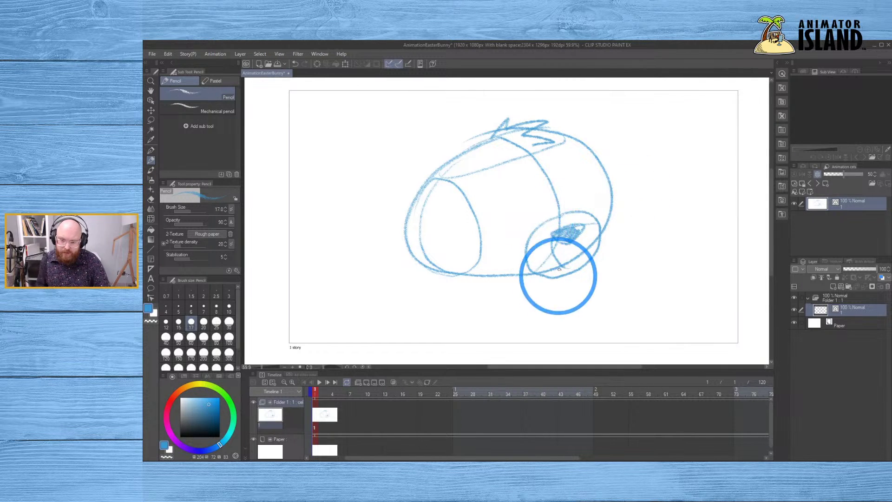
key(ctrl+z)
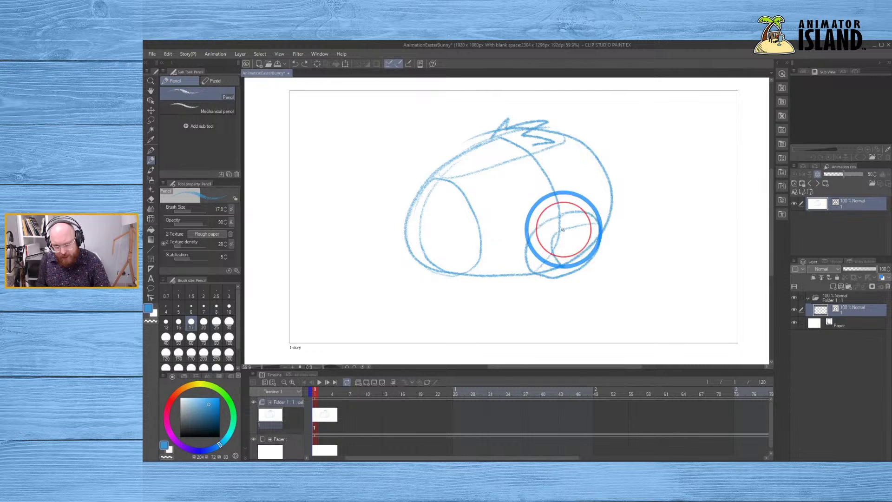
key(ctrl+z)
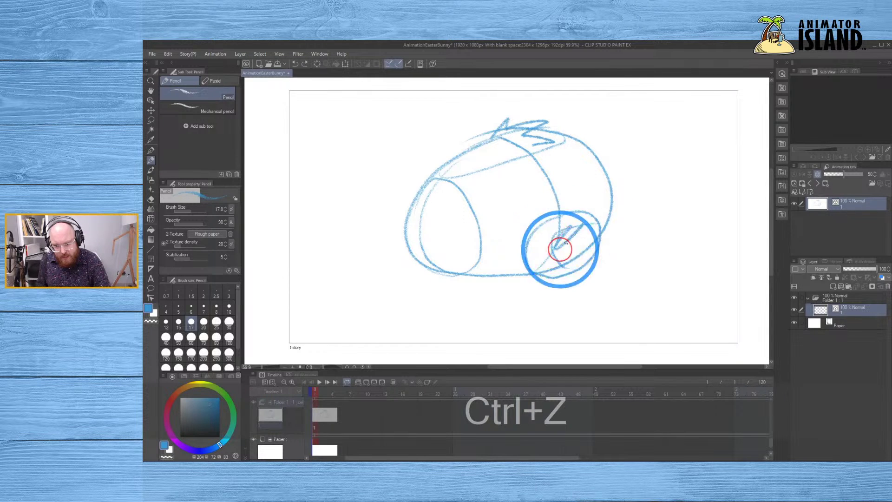
mouse_move(566, 242)
mouse_down()
mouse_move(580, 253)
mouse_move(565, 229)
mouse_move(580, 227)
mouse_up()
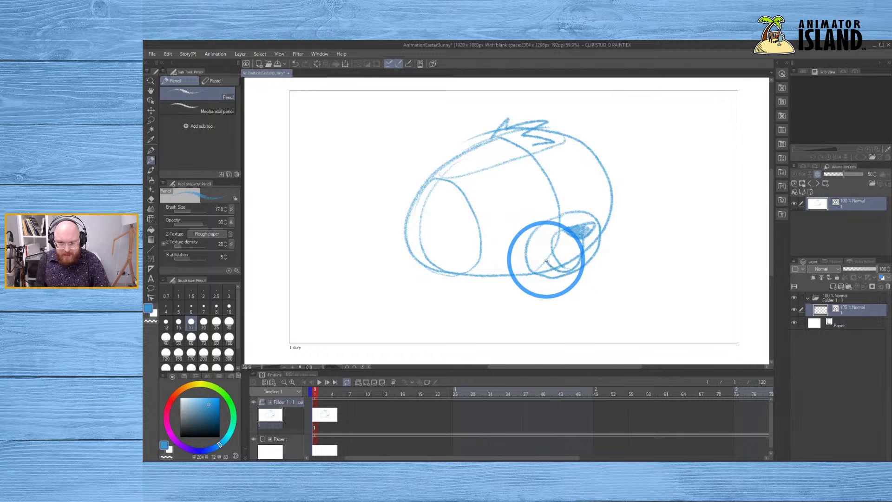
- Redraw the mouth as a smile line with a curled cheek corner and connect it to the nose
key(ctrl)
key(ctrl+z)
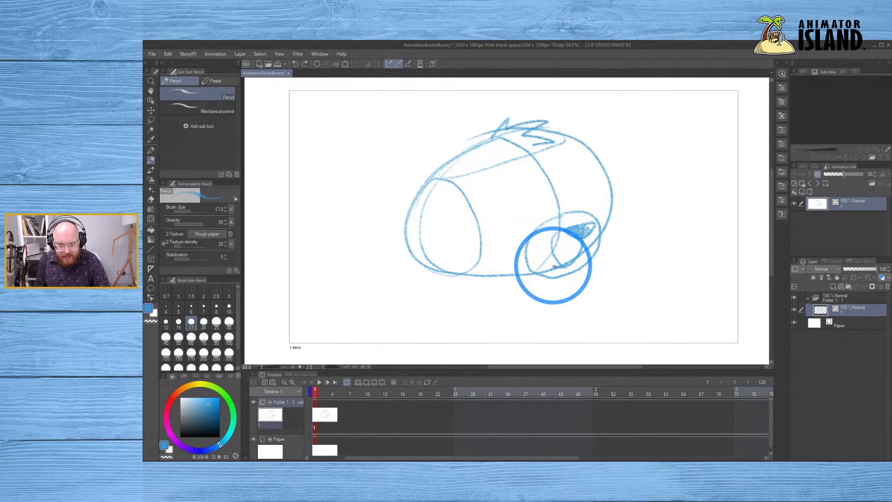
key(ctrl+z)
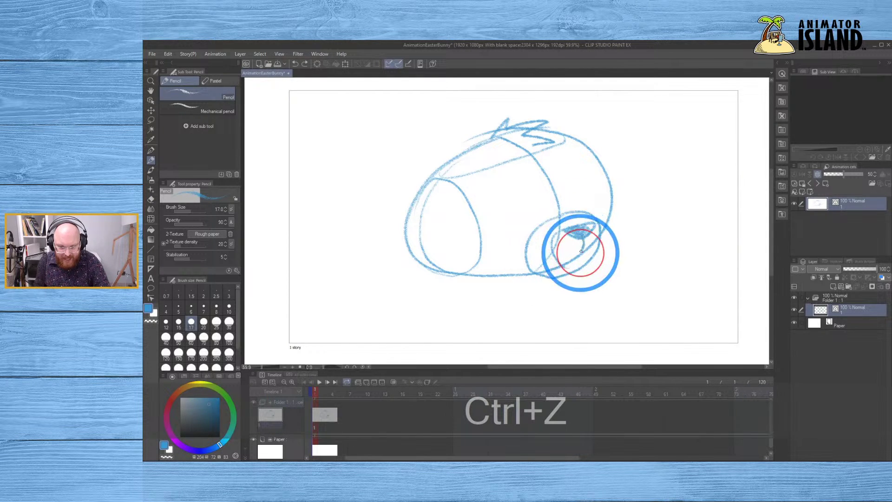
key(ctrl+z)
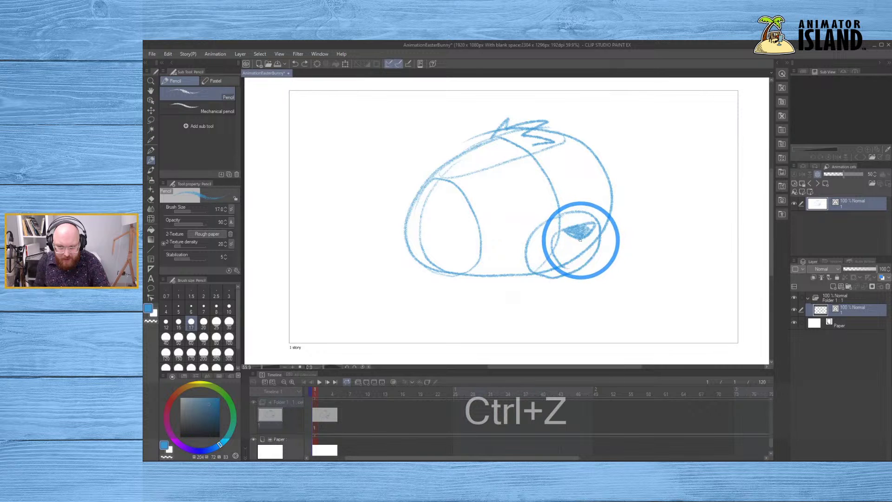
drag(557, 266, 541, 249)
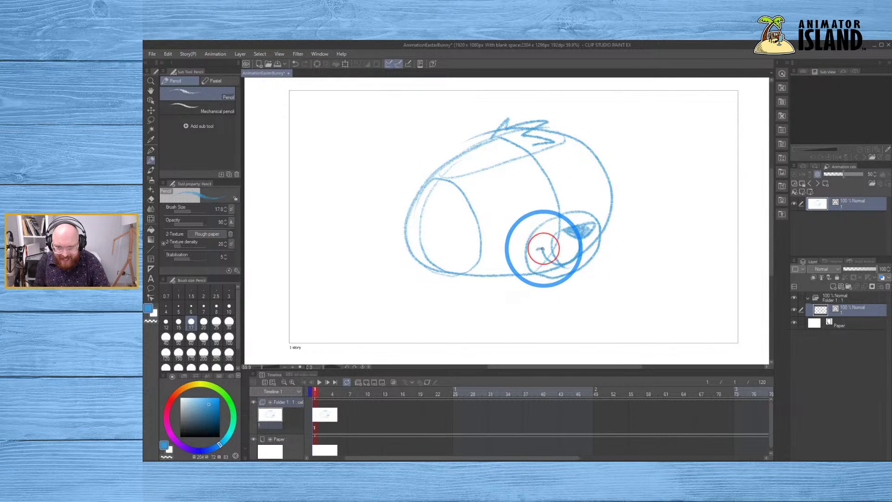
key(ctrl+z)
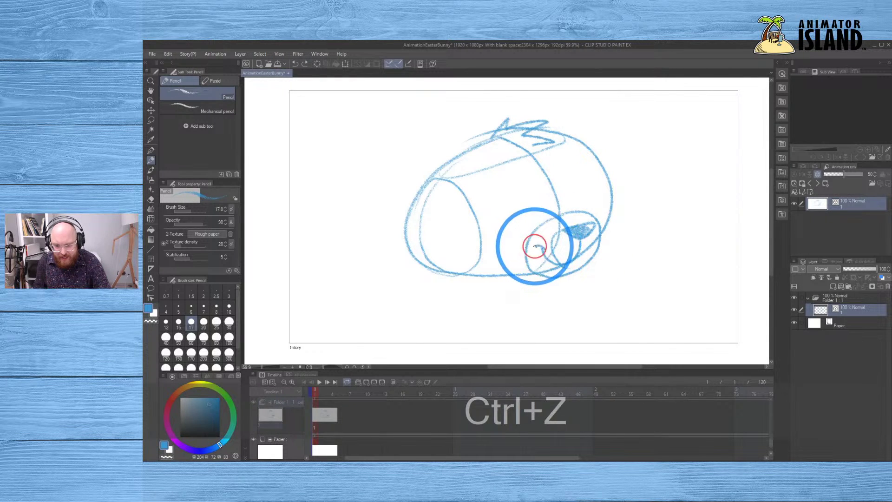
drag(580, 235, 579, 251)
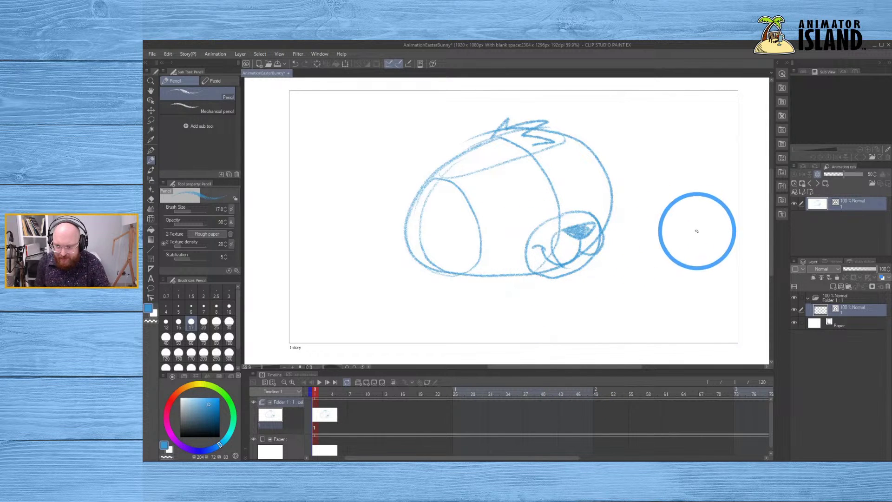
- Sketch demonstration smile and cheek curves beside the head and undo them
mouse_move(697, 231)
mouse_down()
mouse_move(684, 241)
mouse_move(655, 225)
mouse_up()
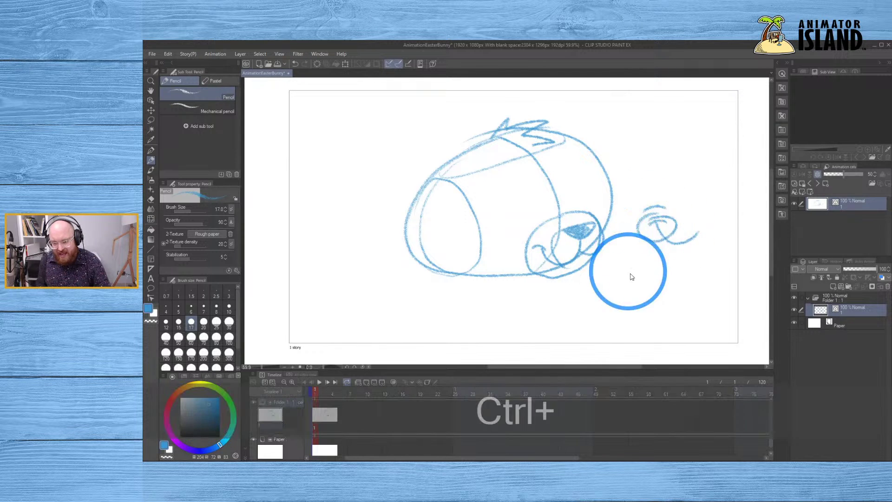
key(ctrl+z)
key(ctrl+z)
key(ctrl+z)
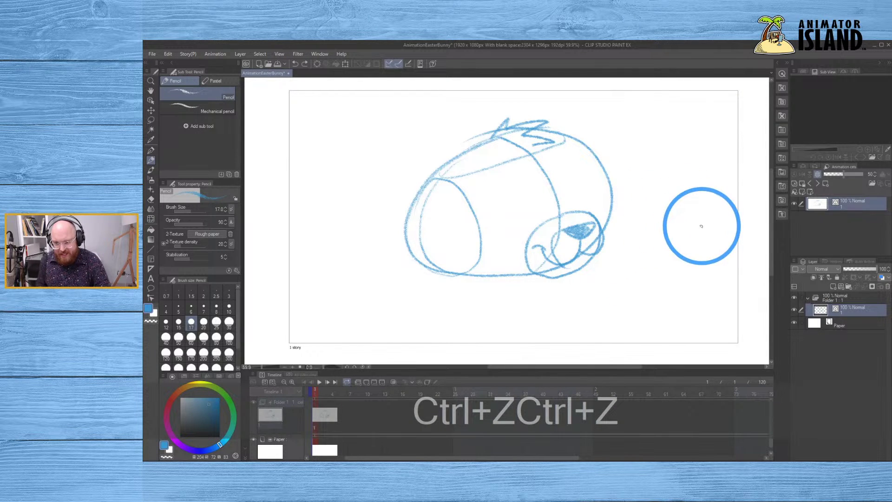
mouse_move(704, 227)
mouse_down()
mouse_move(684, 237)
mouse_move(676, 222)
mouse_move(660, 225)
mouse_move(668, 227)
mouse_move(671, 206)
mouse_move(674, 232)
mouse_up()
key(ctrl+z)
key(ctrl+z)
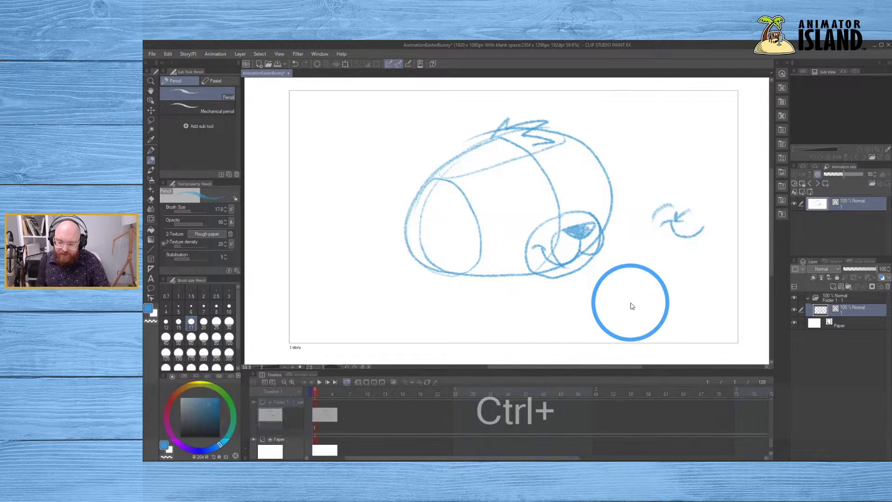
key(ctrl+z)
key(ctrl+z)
key(ctrl+z)
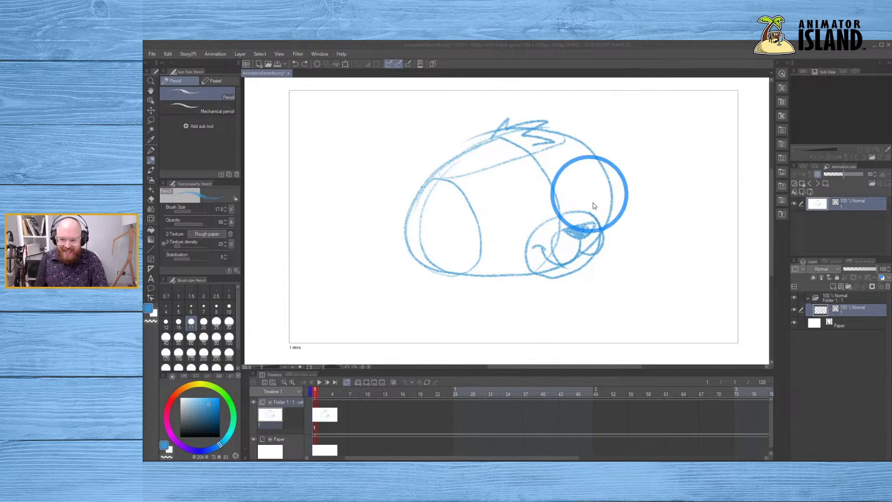
- Sketch a lower jaw beneath the front of the muzzle, undoing the stray strokes around the nose and mouth
click(596, 216)
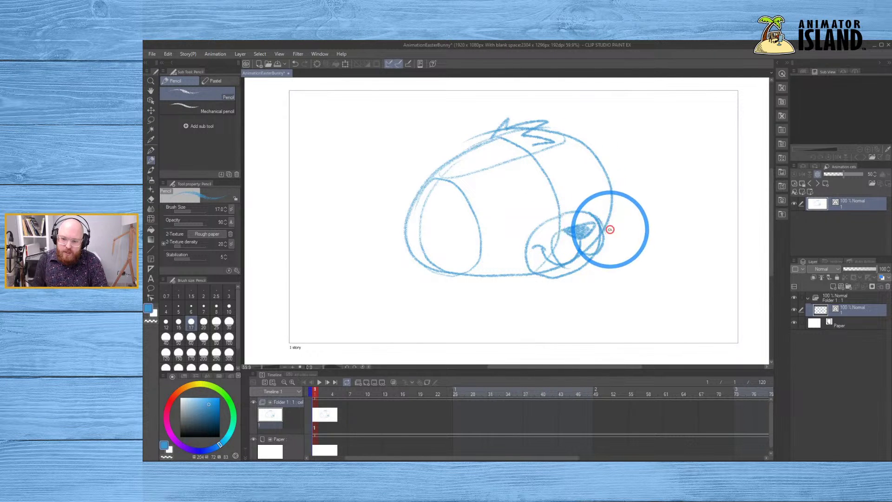
key(ctrl+z)
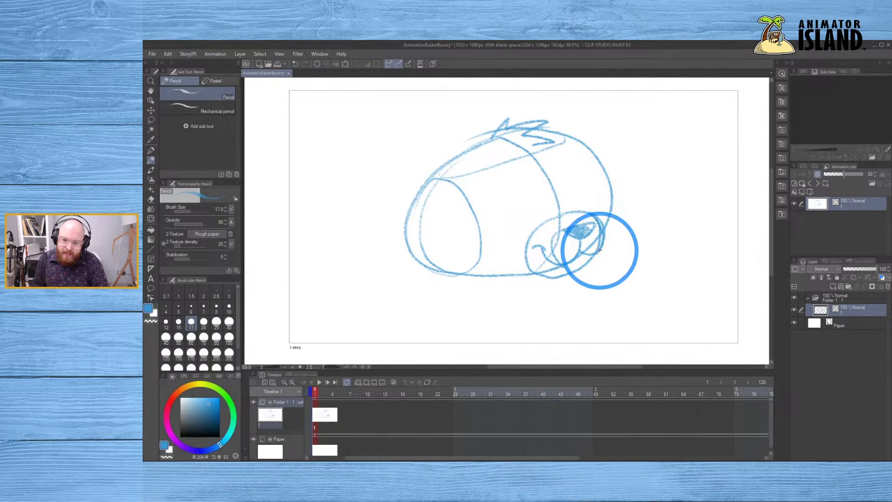
mouse_move(562, 240)
mouse_down()
mouse_move(584, 278)
mouse_move(593, 253)
mouse_move(567, 278)
mouse_move(583, 282)
mouse_move(594, 263)
mouse_up()
key(ctrl+z)
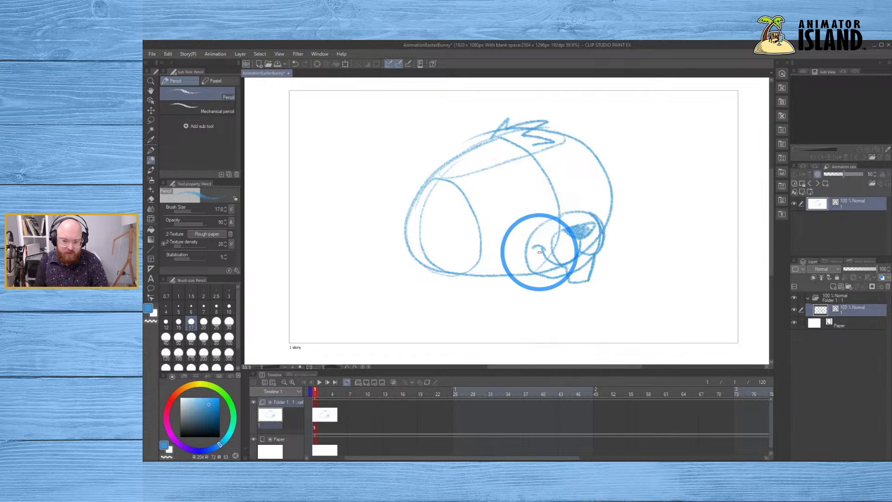
- Try out a short squared front tooth hanging beneath the mouth, undoing and redrawing its edges
key(ctrl+z)
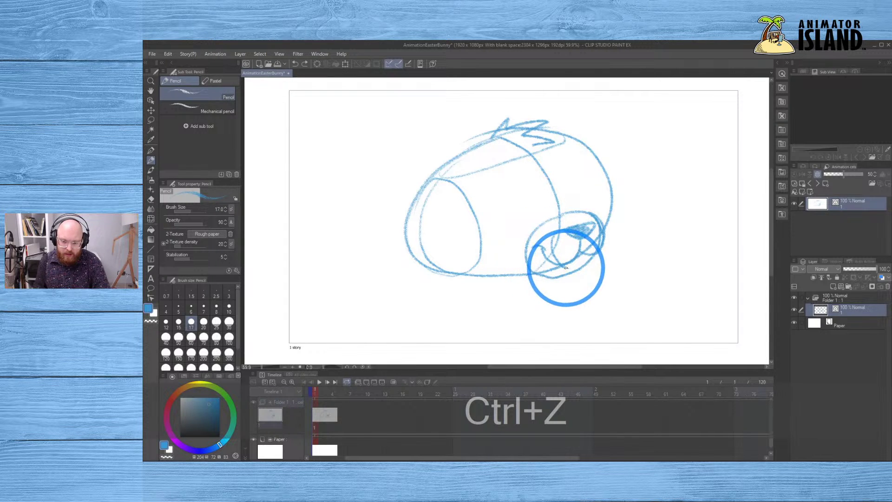
drag(559, 262, 571, 282)
key(ctrl+z)
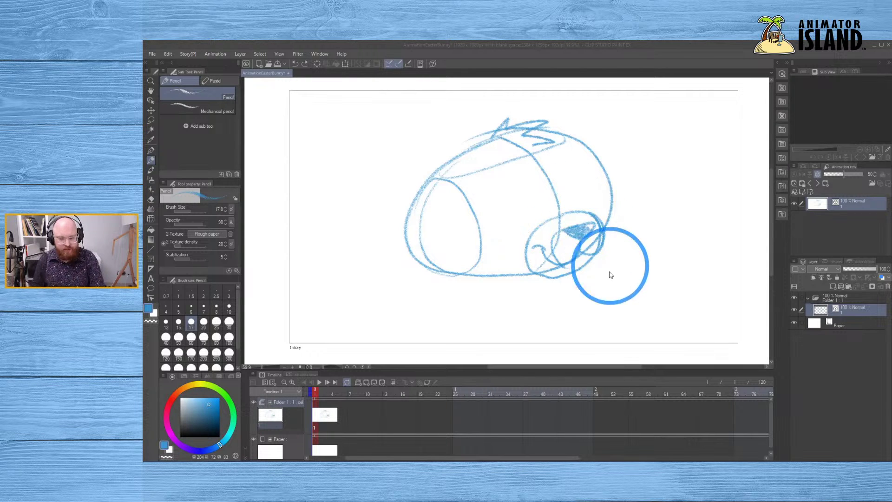
click(567, 273)
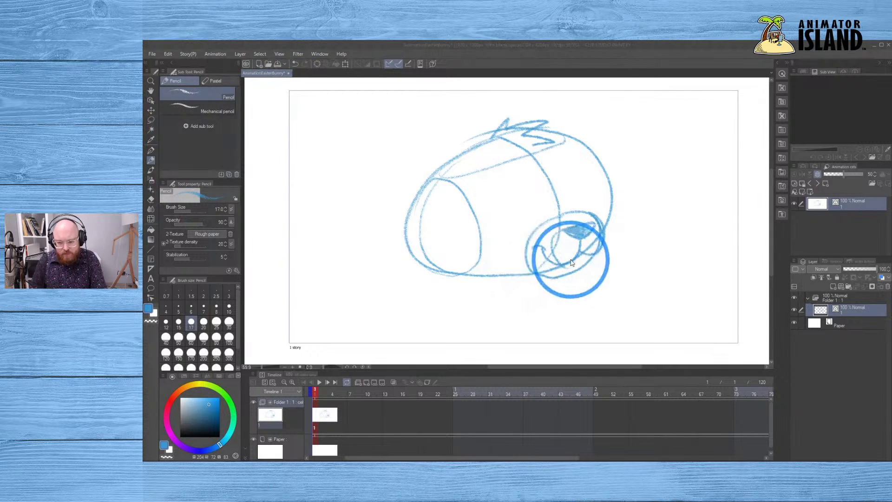
click(567, 275)
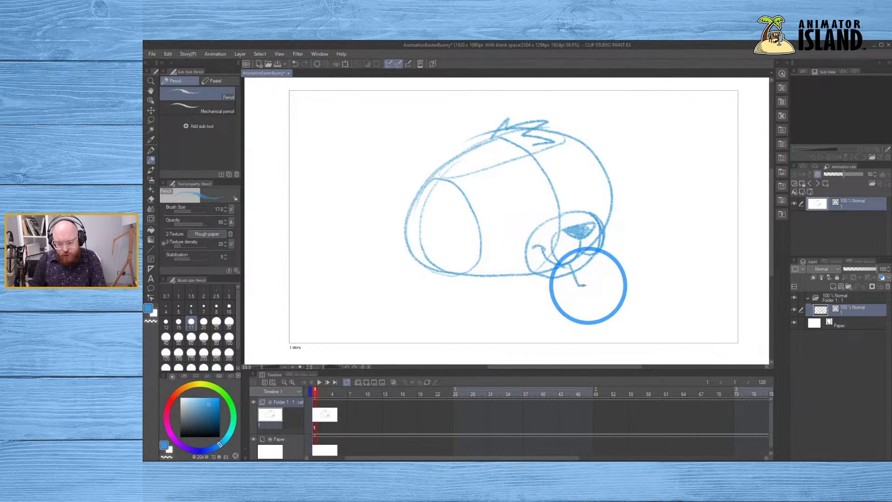
key(ctrl+z)
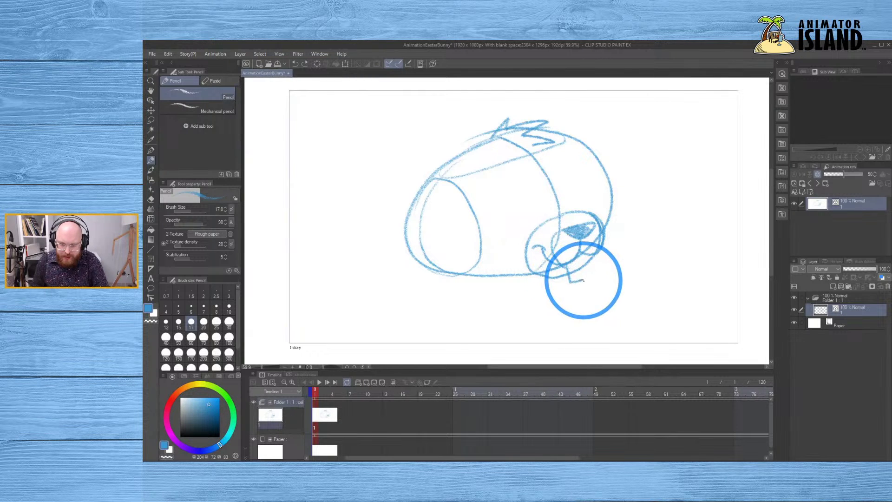
key(ctrl+z)
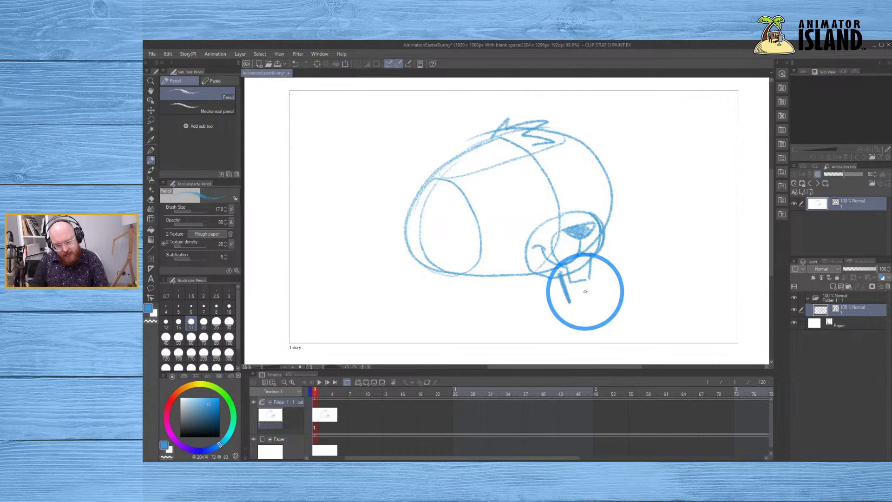
- Draw heavy demonstration strokes on both sides of the front tooth and undo them together with the tooth
drag(599, 269, 596, 297)
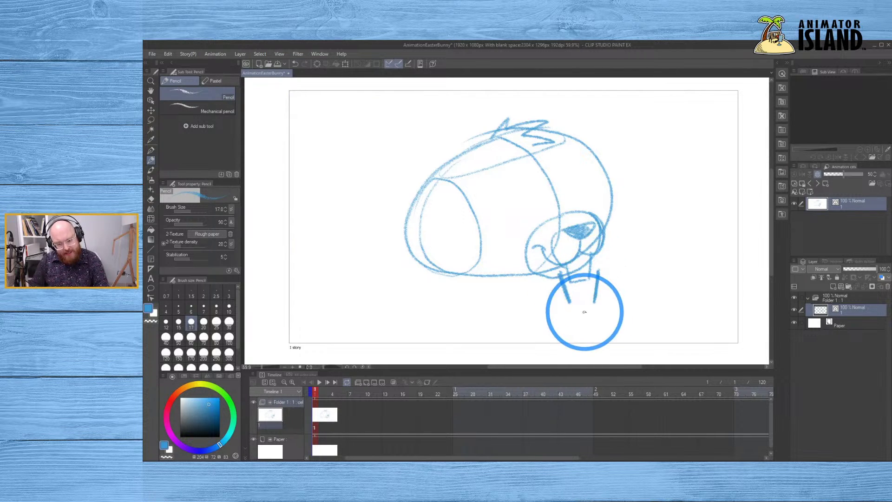
key(ctrl+z)
key(ctrl+z)
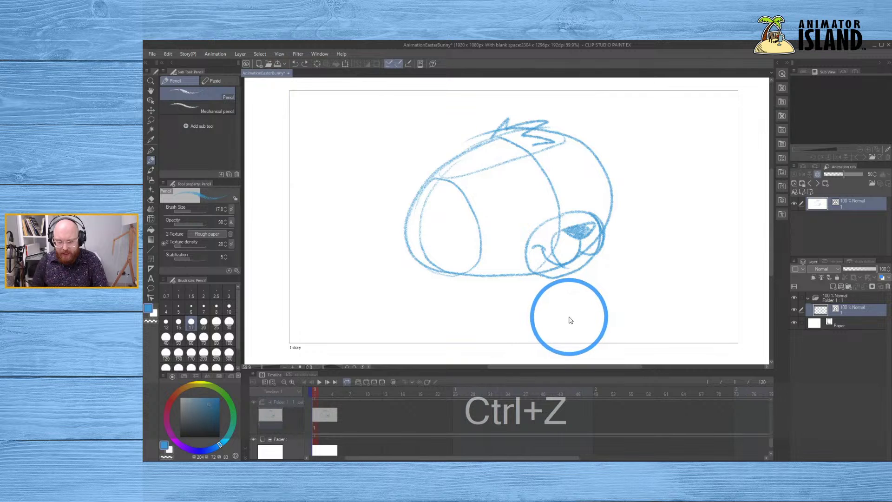
- Try a longer front tooth beneath the mouth, undoing it and sketching a more angled outline
mouse_move(560, 275)
mouse_down()
mouse_move(574, 288)
mouse_move(587, 286)
mouse_move(589, 255)
mouse_up()
key(ctrl+z)
key(ctrl+z)
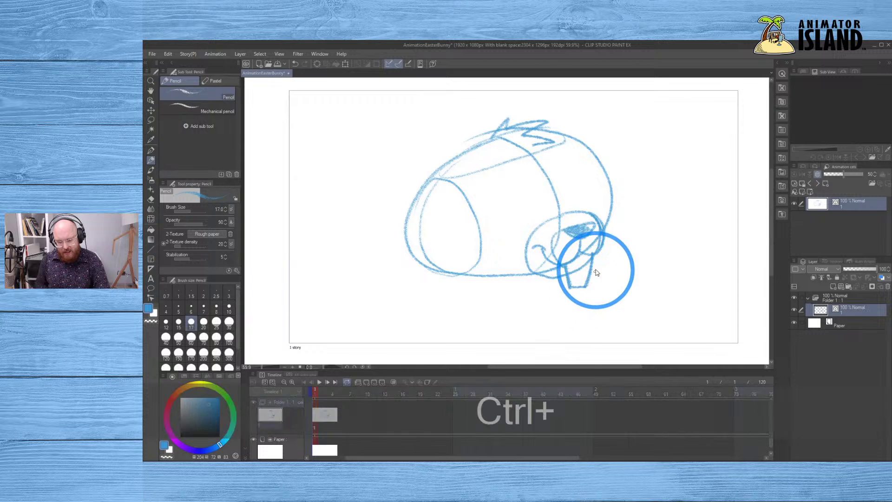
key(ctrl+z)
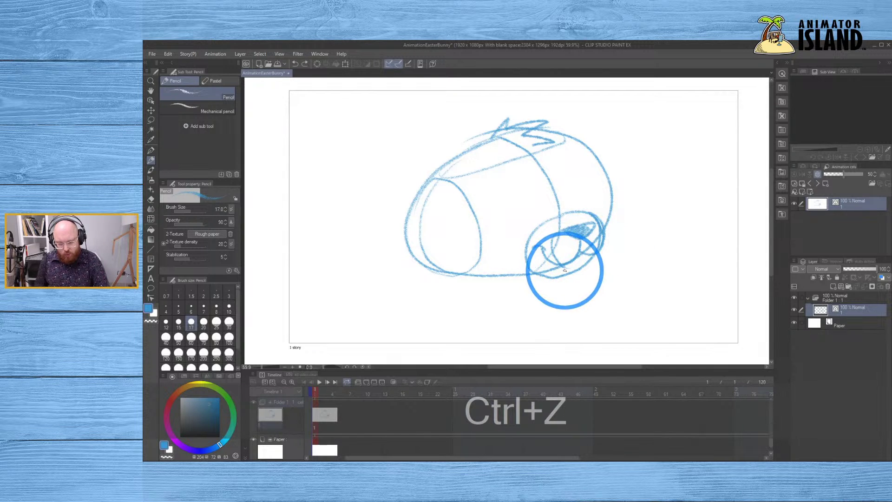
mouse_move(566, 271)
mouse_down()
mouse_move(571, 280)
mouse_move(587, 265)
mouse_move(573, 308)
mouse_move(578, 281)
mouse_move(592, 271)
mouse_up()
key(ctrl+z)
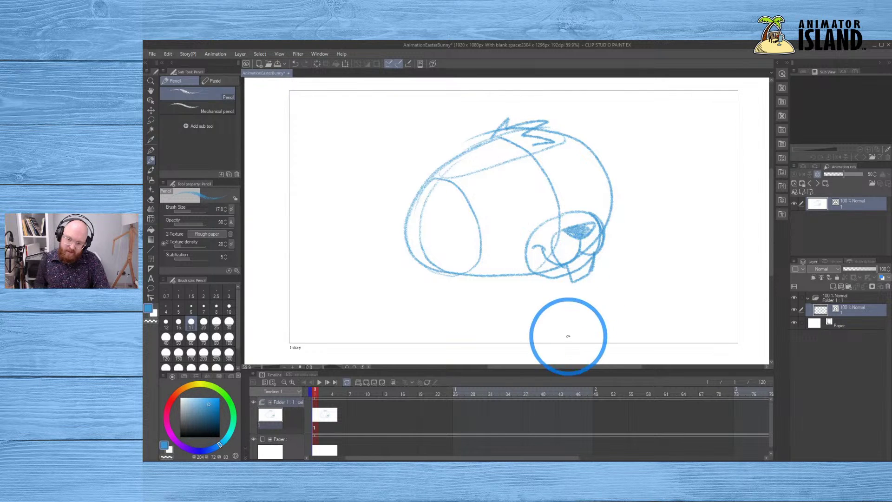
- Sketch a demonstration stroke below the tooth, undo it, and rework the tooth's angled side and tip
drag(581, 308, 588, 272)
key(ctrl+z)
key(ctrl+z)
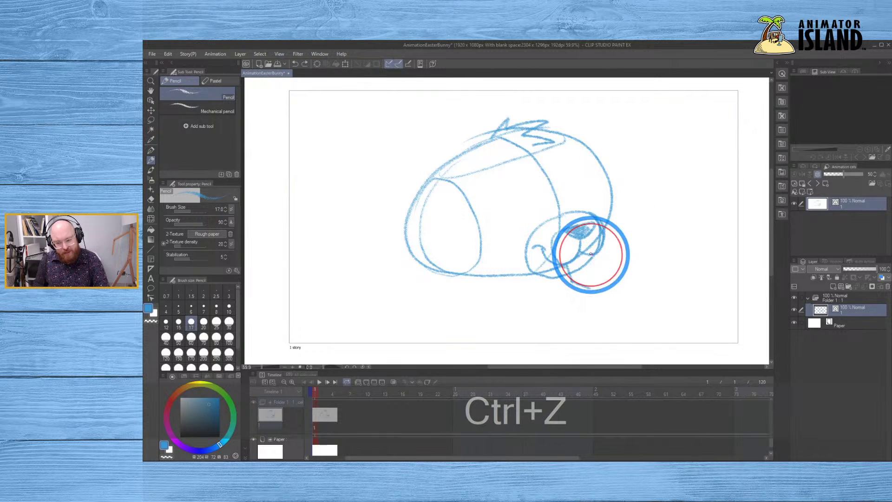
key(ctrl+z)
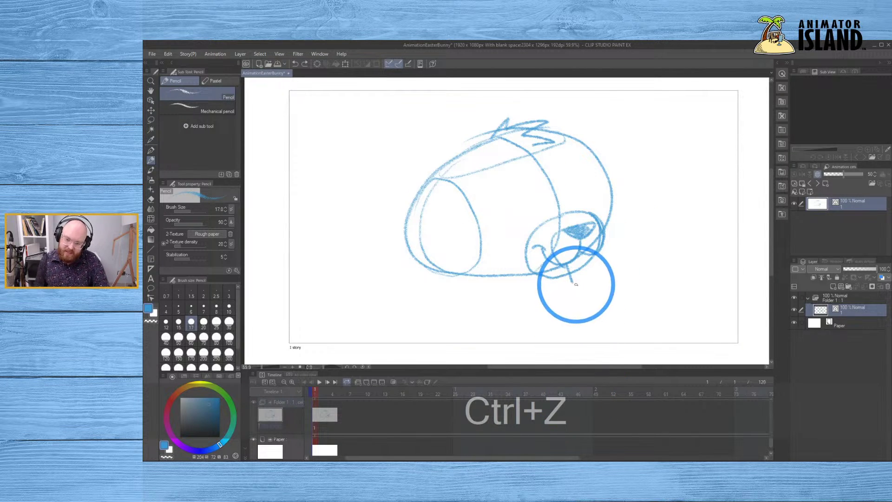
mouse_move(567, 266)
mouse_down()
mouse_move(576, 281)
mouse_move(595, 269)
mouse_up()
key(ctrl+z)
key(ctrl+z)
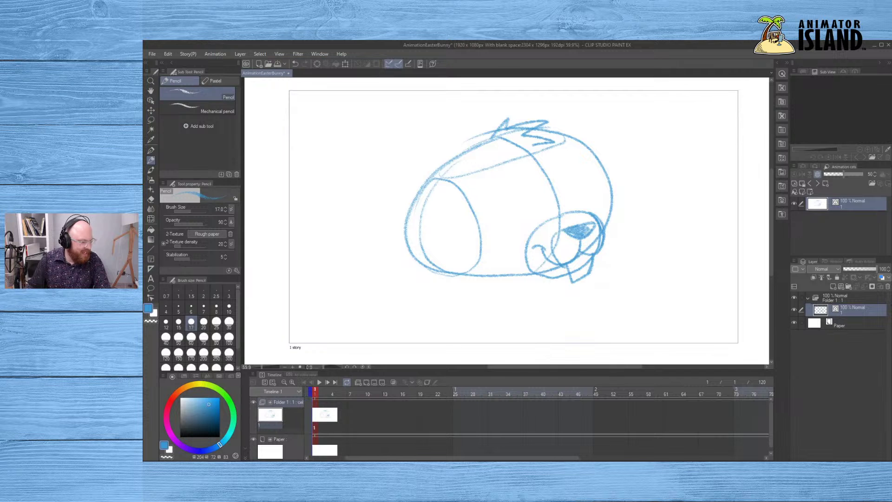
key(alt+Tab)
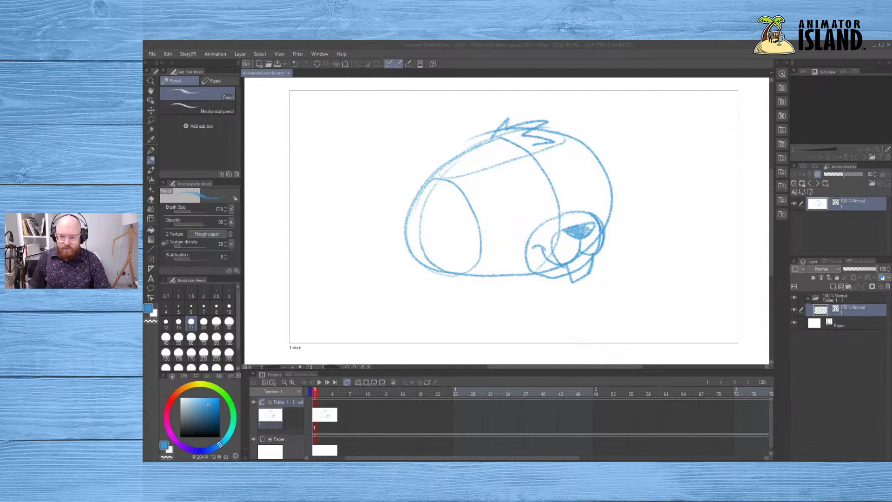
- Undo the tooth strokes and redraw the angled front teeth beneath the muzzle with a slanted lower edge
key(ctrl+z)
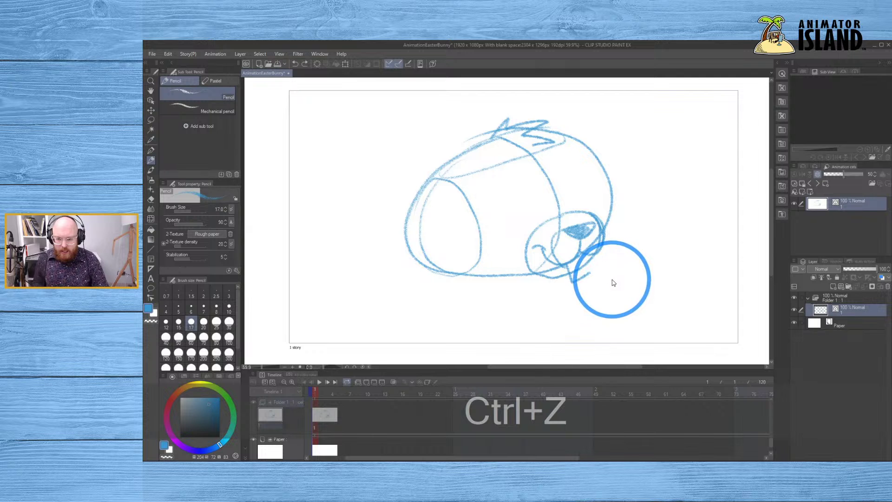
click(572, 279)
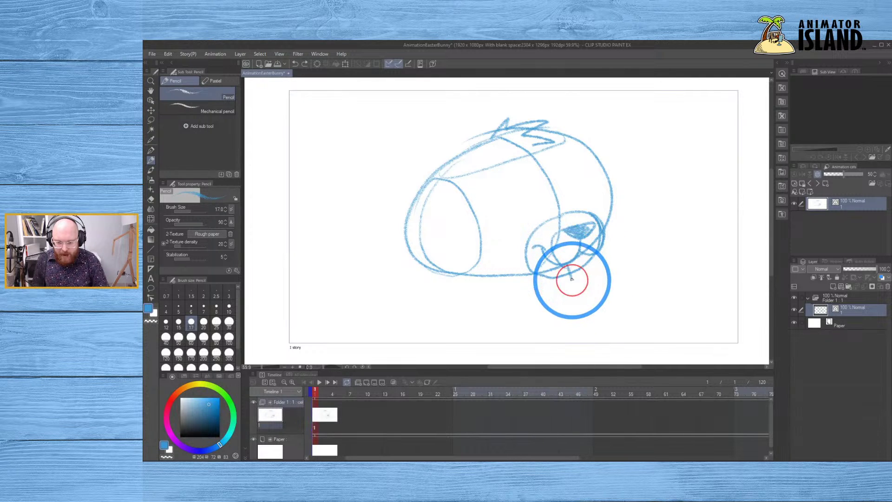
key(ctrl+z)
mouse_move(568, 264)
mouse_down()
mouse_move(573, 283)
mouse_move(589, 273)
mouse_move(573, 284)
mouse_move(591, 276)
mouse_move(592, 276)
mouse_up()
key(ctrl+z)
click(580, 280)
key(ctrl+z)
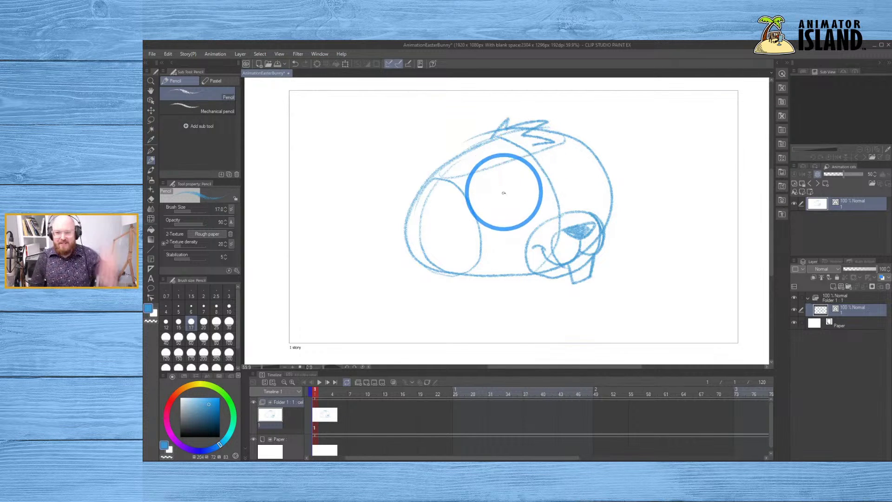
- Try placing first eye strokes along the curved face guideline above the muzzle and undo them
click(531, 177)
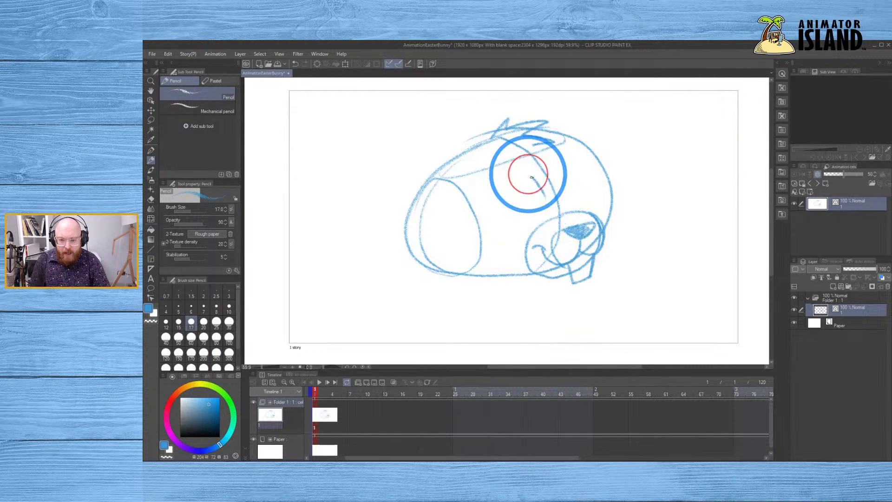
mouse_move(532, 177)
mouse_down()
mouse_move(538, 209)
mouse_move(521, 176)
mouse_move(534, 184)
mouse_move(540, 170)
mouse_move(539, 185)
mouse_move(558, 129)
mouse_up()
key(ctrl+z)
key(ctrl+z)
key(ctrl+z)
key(ctrl+z)
- Draw the near eye as a large oval behind the muzzle with a shaded narrow pupil at its front edge
mouse_move(533, 193)
mouse_down()
mouse_move(503, 193)
mouse_move(540, 167)
mouse_move(522, 171)
mouse_move(537, 200)
mouse_move(498, 174)
mouse_move(528, 199)
mouse_move(494, 197)
mouse_move(535, 208)
mouse_move(531, 195)
mouse_up()
key(ctrl+z)
key(ctrl+z)
key(ctrl+z)
key(ctrl+z)
key(ctrl+z)
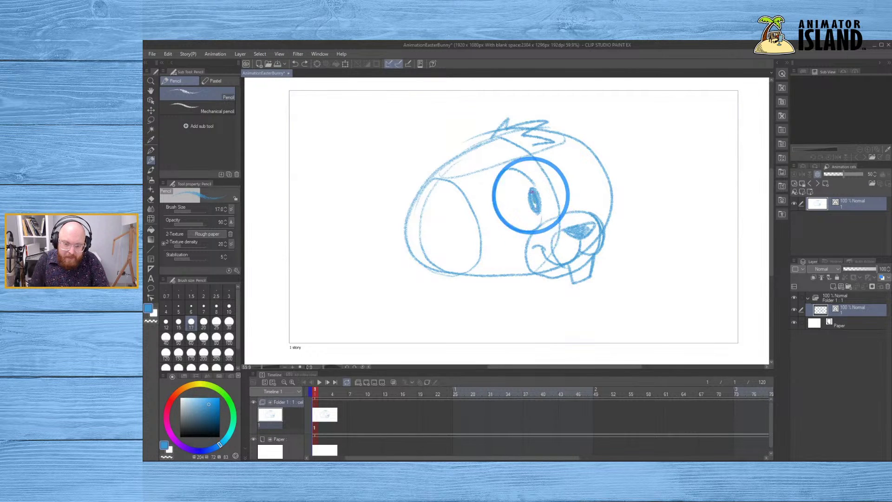
- Try a small oval far eye with a shaded pupil above the nose, undoing and redrawing its outline
key(ctrl+z)
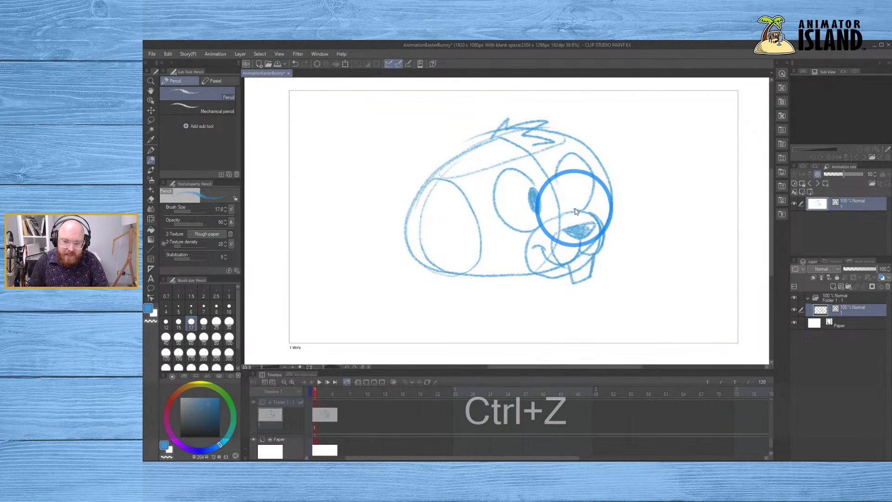
key(ctrl+z)
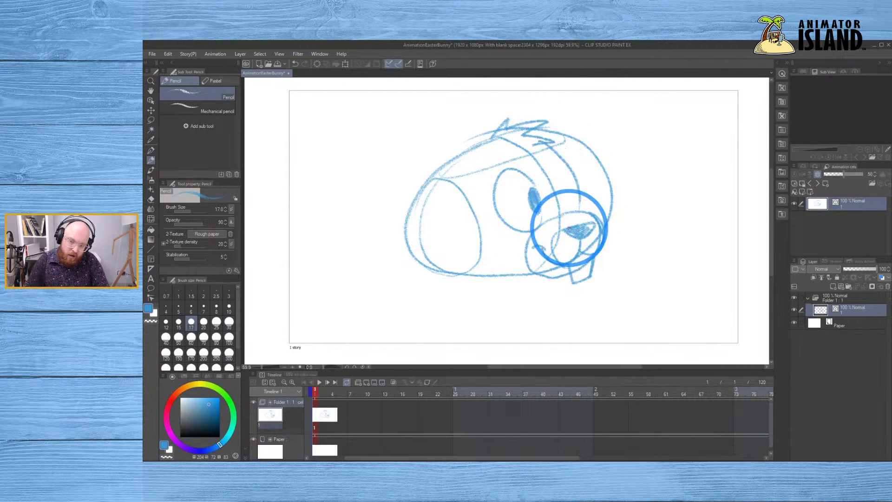
key(ctrl+z)
drag(586, 201, 591, 198)
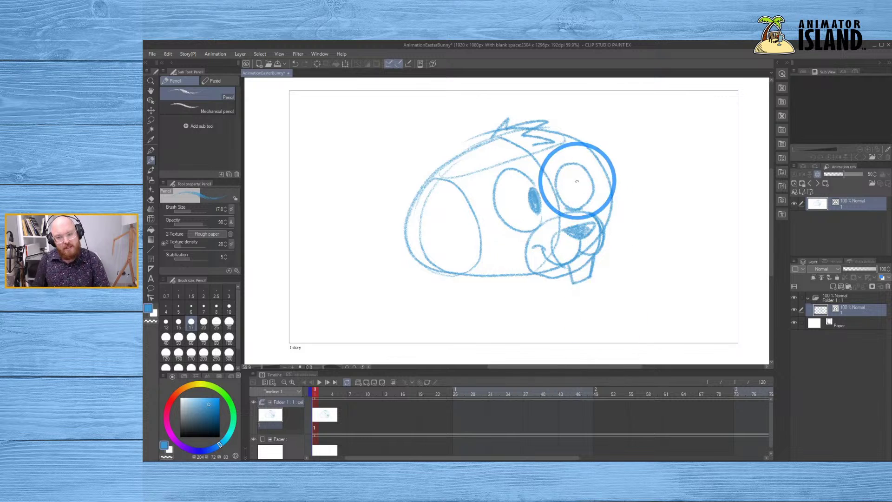
key(ctrl+z)
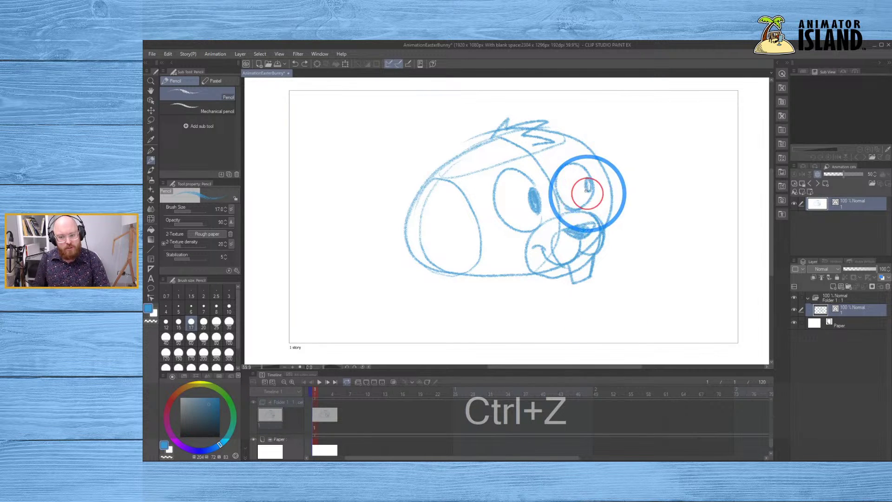
drag(586, 191, 589, 183)
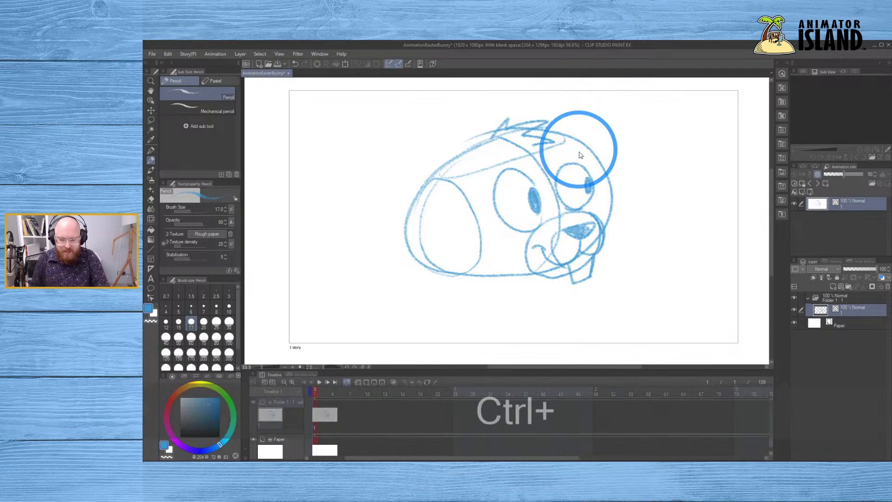
- Redraw the far eye as a taller, tilted oval above the muzzle with a shaded pupil at its front edge
key(ctrl+z)
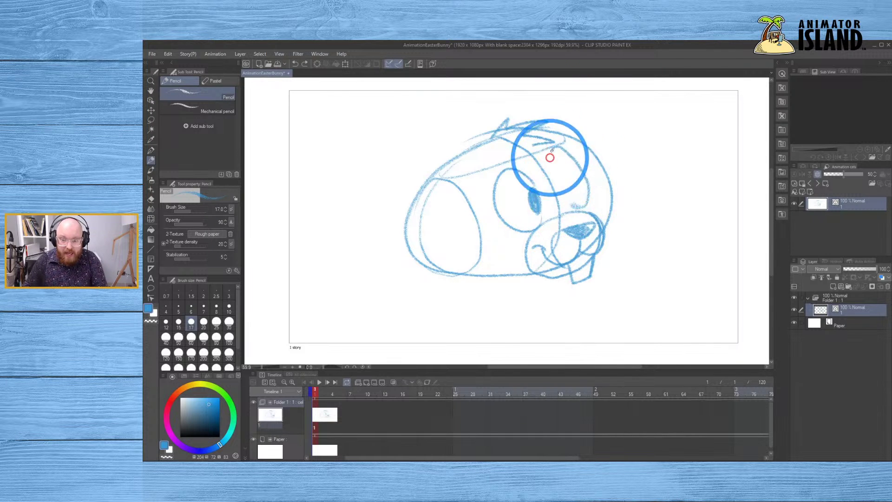
key(ctrl+z)
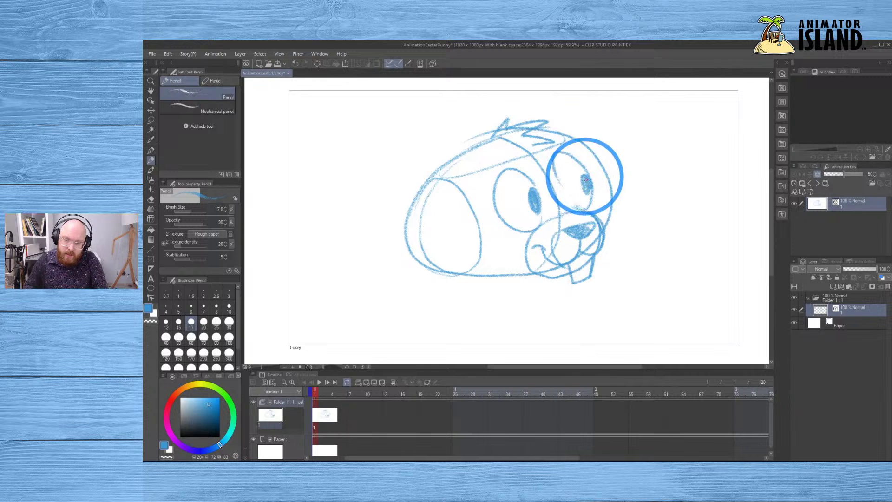
key(ctrl+z)
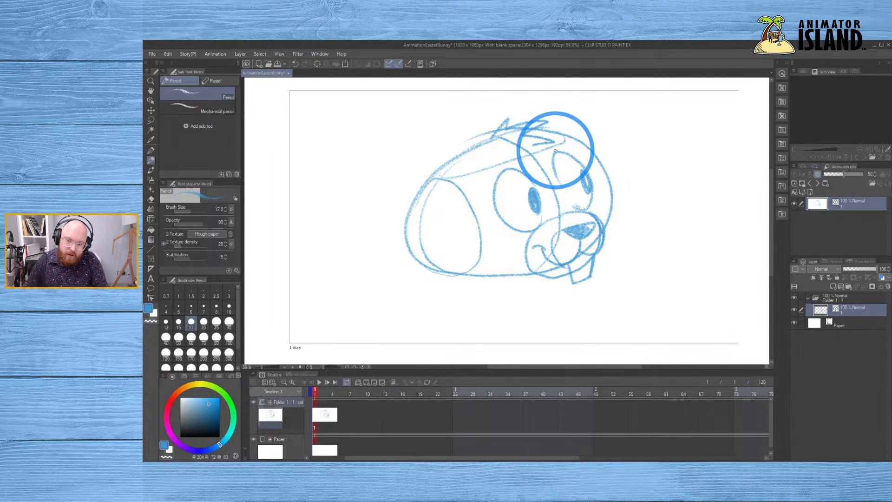
key(ctrl+z)
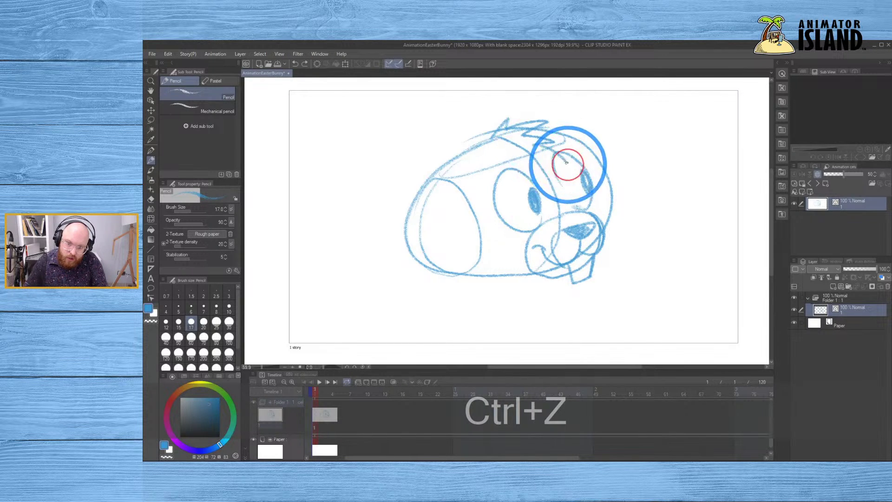
key(ctrl+z)
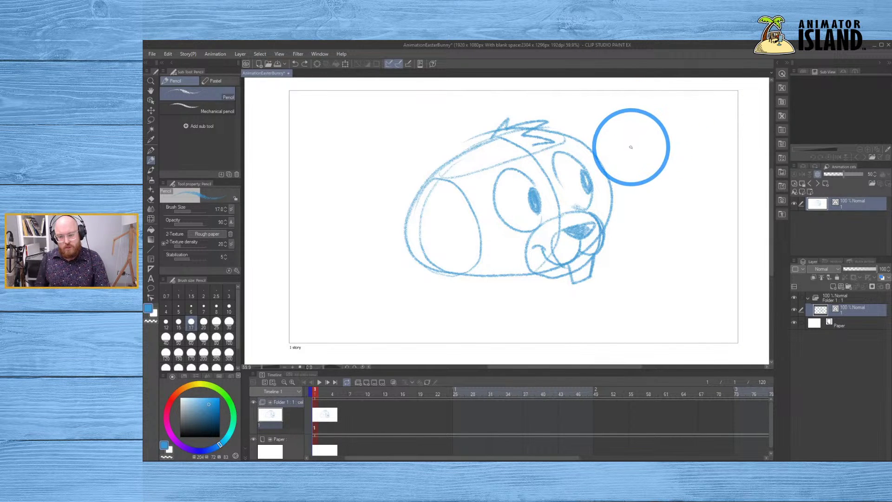
- Draw curved brow lines above the near and far eyes, undoing and redrawing the strokes
mouse_move(487, 175)
mouse_down()
mouse_move(490, 163)
mouse_move(517, 161)
mouse_up()
key(ctrl+z)
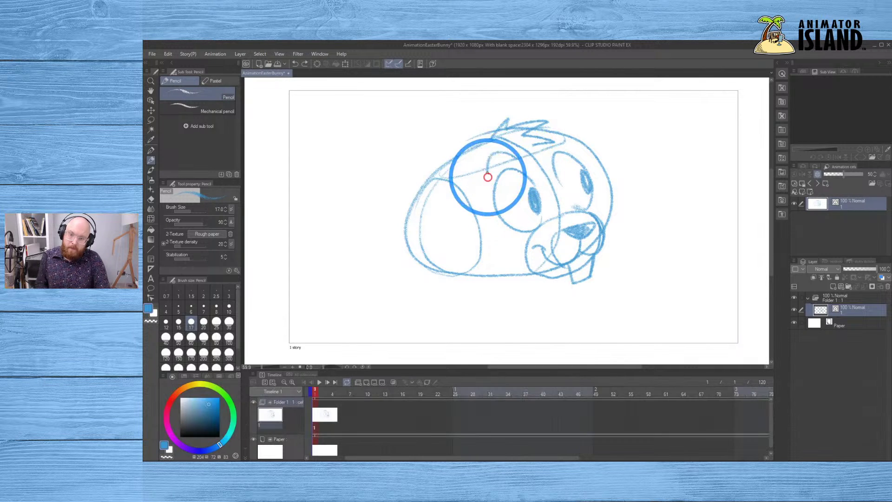
drag(489, 180, 514, 159)
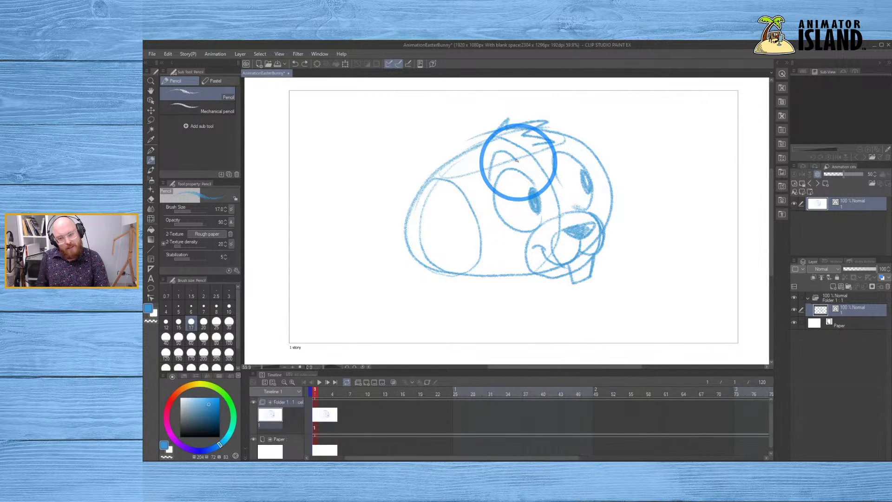
key(ctrl+z)
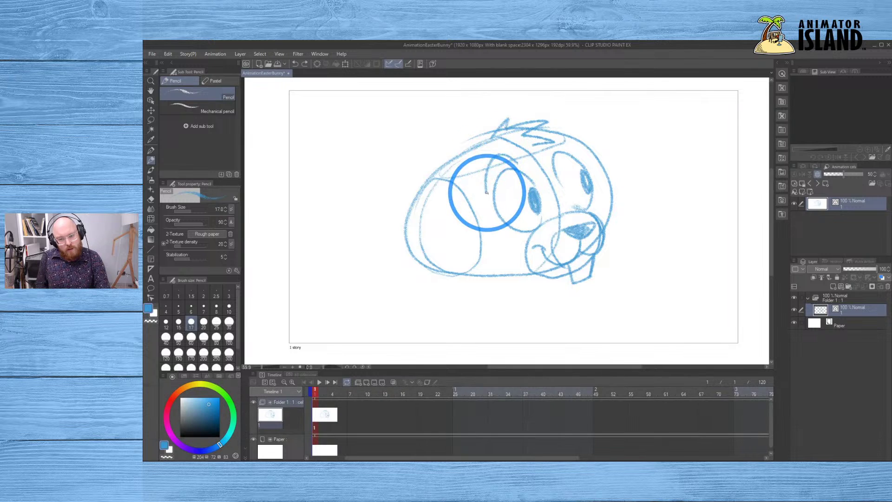
mouse_move(478, 189)
mouse_down()
mouse_move(506, 157)
mouse_move(563, 113)
mouse_move(547, 148)
mouse_move(555, 136)
mouse_move(570, 145)
mouse_move(548, 152)
mouse_move(563, 143)
mouse_move(572, 151)
mouse_move(552, 135)
mouse_move(559, 170)
mouse_move(549, 142)
mouse_move(545, 152)
mouse_move(553, 132)
mouse_move(569, 152)
mouse_move(545, 152)
mouse_move(546, 144)
mouse_move(571, 148)
mouse_up()
key(ctrl+z)
key(ctrl+z)
key(ctrl+z)
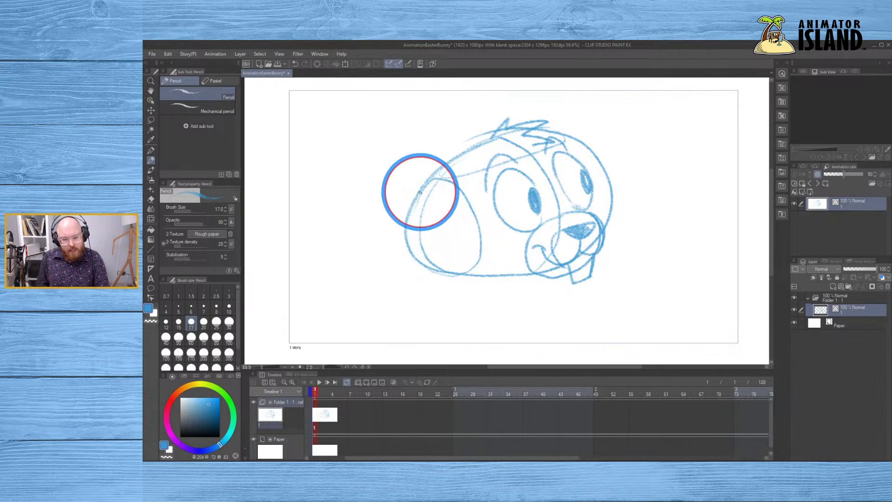
- Try jagged fur tufts along the lower back edge of the near cheek, undoing each version
mouse_move(420, 192)
mouse_down()
mouse_move(405, 231)
mouse_move(427, 220)
mouse_move(405, 245)
mouse_move(444, 251)
mouse_move(431, 266)
mouse_up()
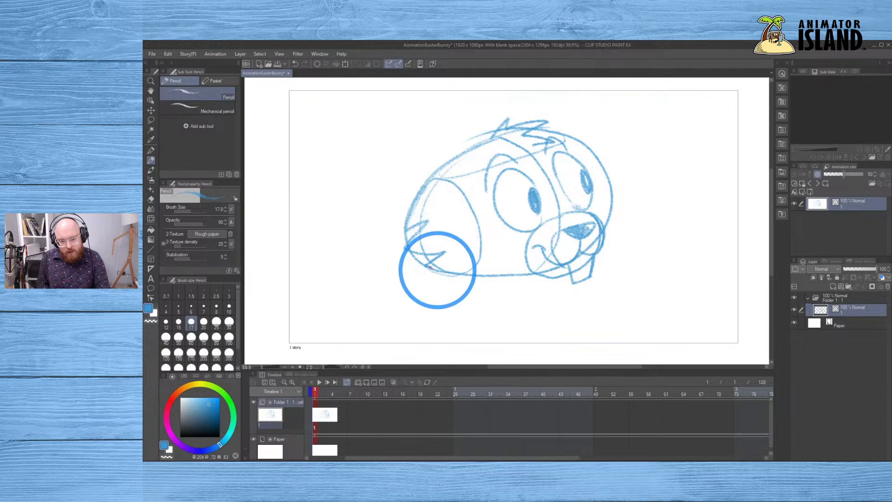
key(ctrl+z)
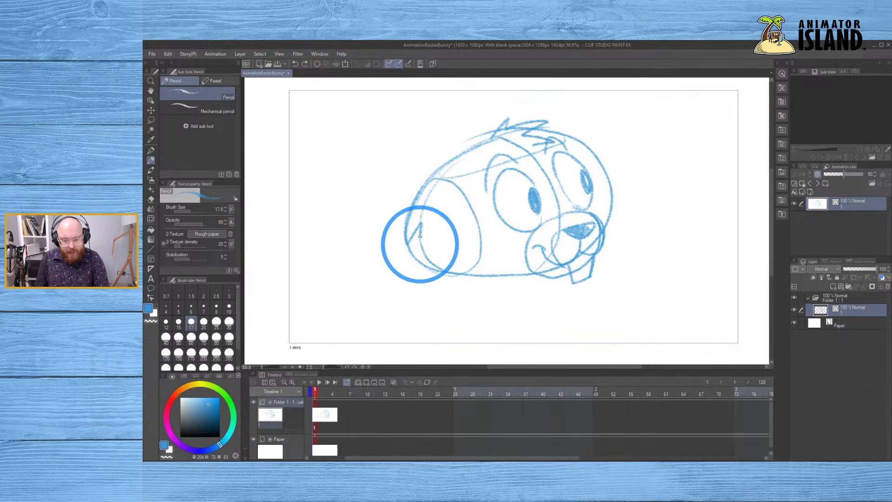
mouse_move(420, 236)
mouse_down()
mouse_move(431, 276)
mouse_move(448, 260)
mouse_move(451, 286)
mouse_move(480, 273)
mouse_up()
key(ctrl+z)
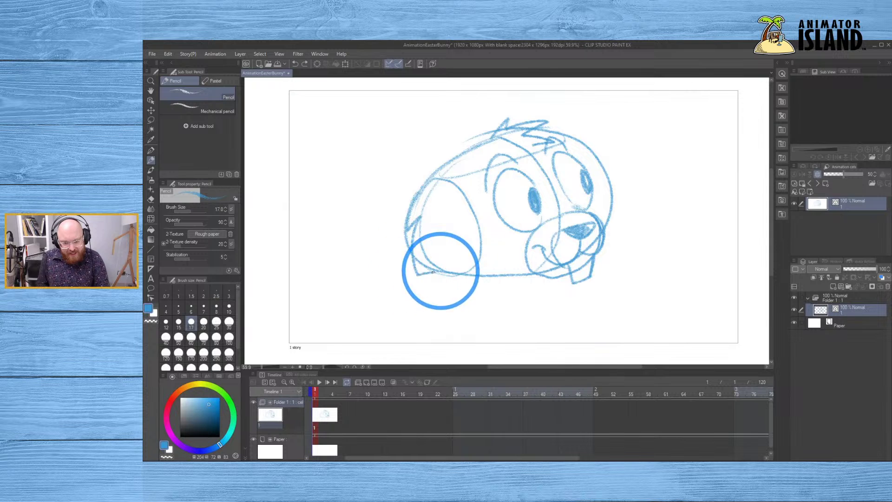
key(ctrl+z)
drag(407, 226, 427, 211)
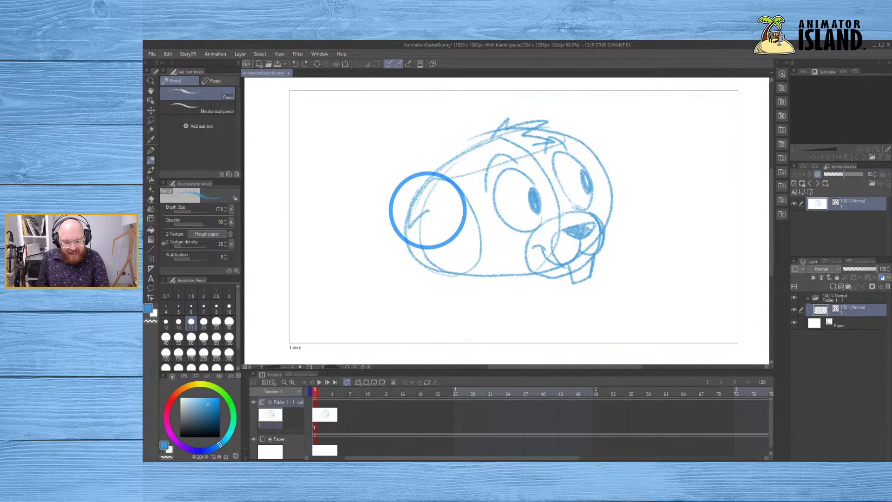
key(ctrl+z)
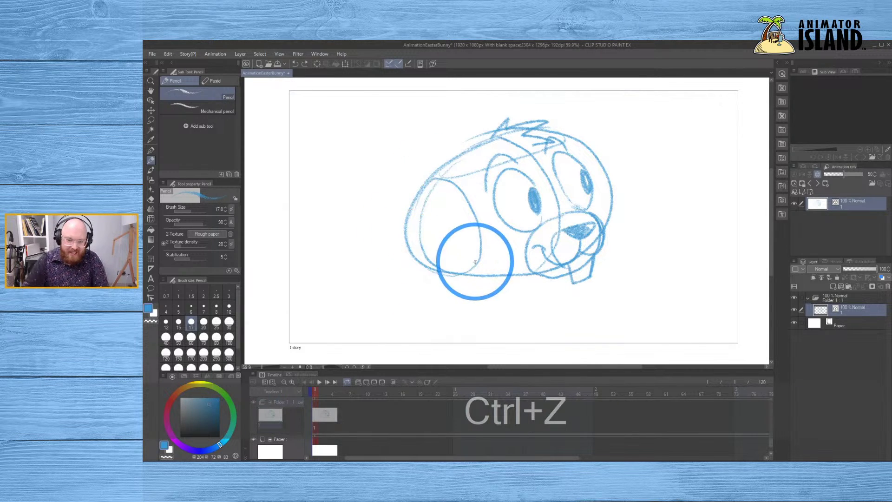
- Try large spiky fur tufts on the back of the head and the far side of the face, undoing them all
drag(475, 262, 435, 267)
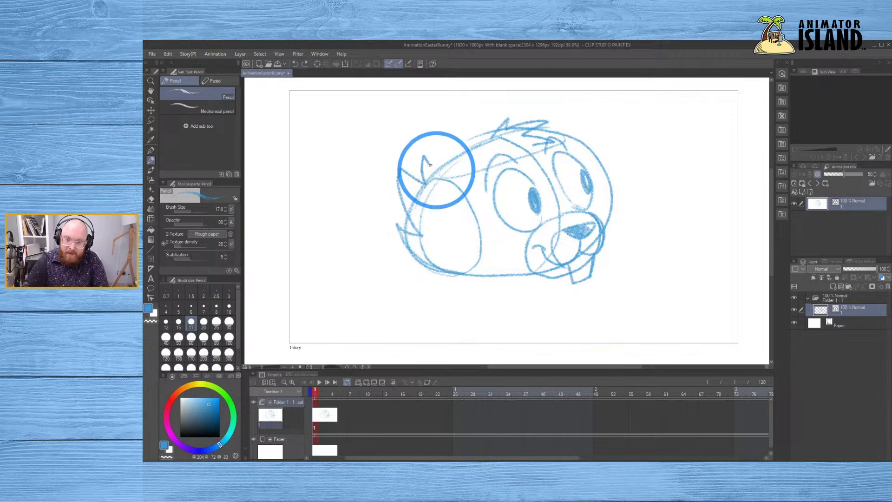
drag(598, 144, 613, 205)
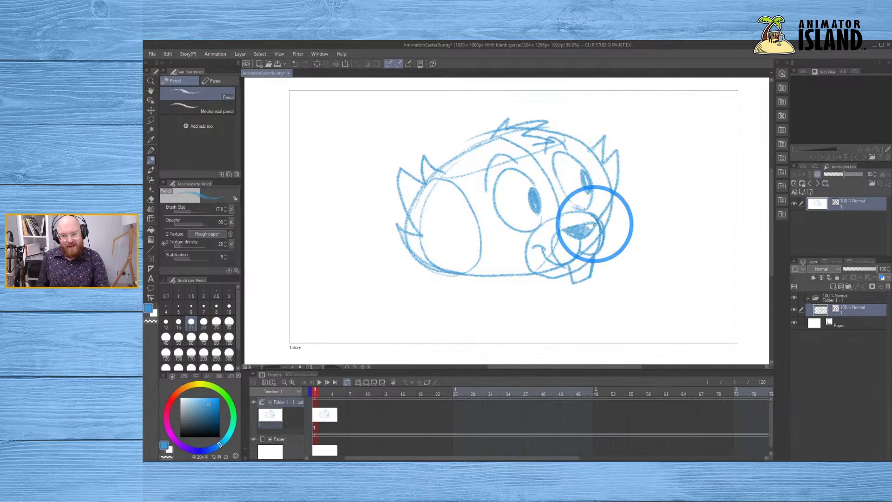
key(ctrl+z)
key(ctrl+z)
key(ctrl+z)
- Try pointed cheek fur around the back corner of the jaw in several shapes, undoing each one
drag(422, 192, 405, 228)
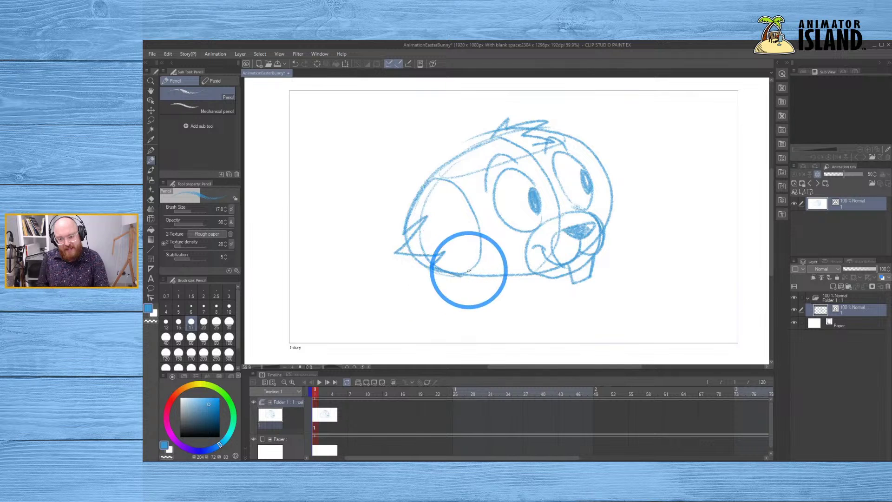
key(ctrl+z)
drag(421, 205, 400, 232)
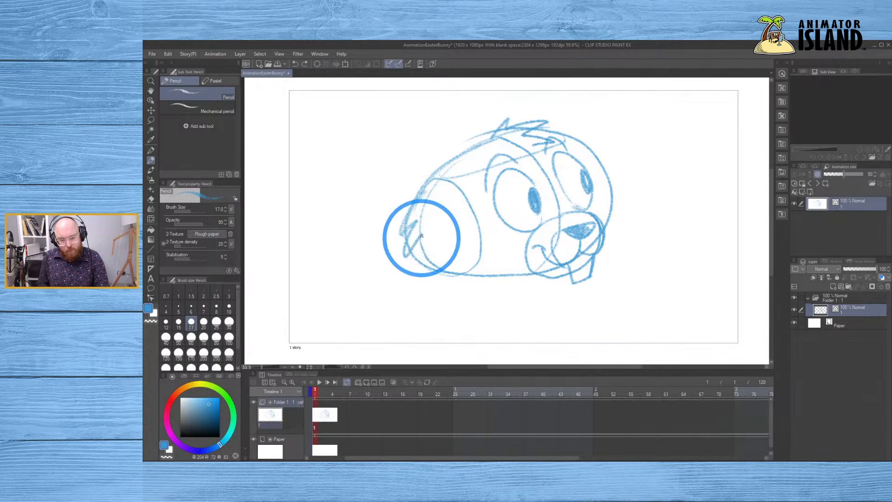
key(ctrl)
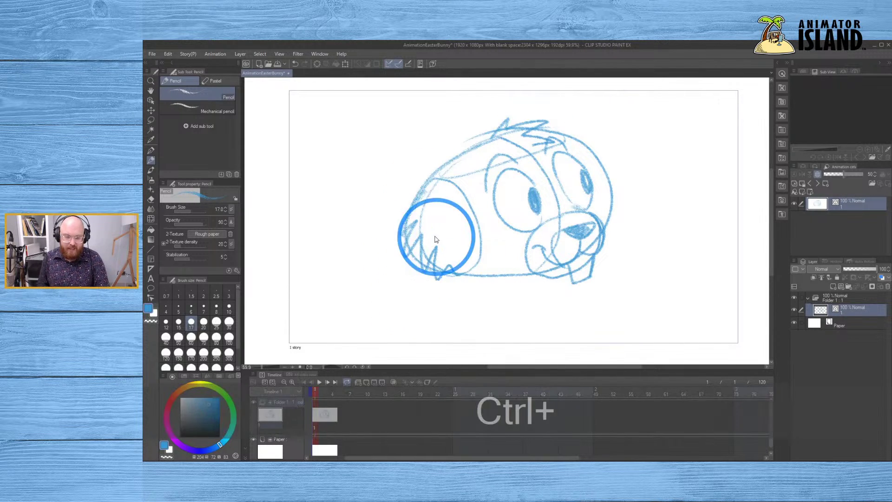
drag(398, 237, 417, 223)
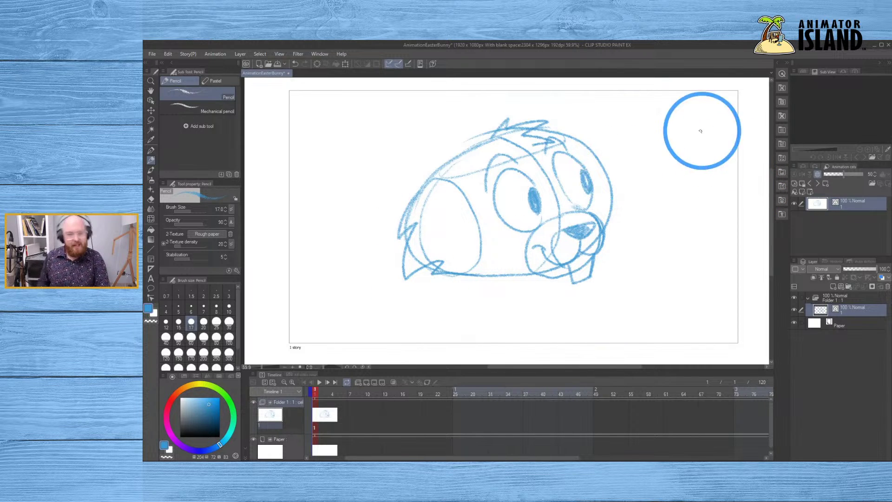
key(ctrl+z)
- Try alternative cheek fur shapes, from a single angular jaw tuft to wider spikes behind the head, undoing each attempt
drag(406, 223, 427, 214)
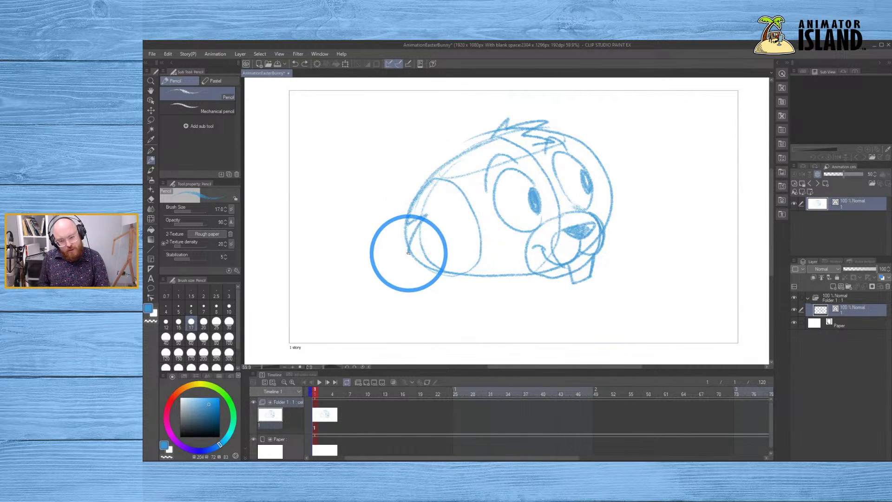
key(ctrl+z)
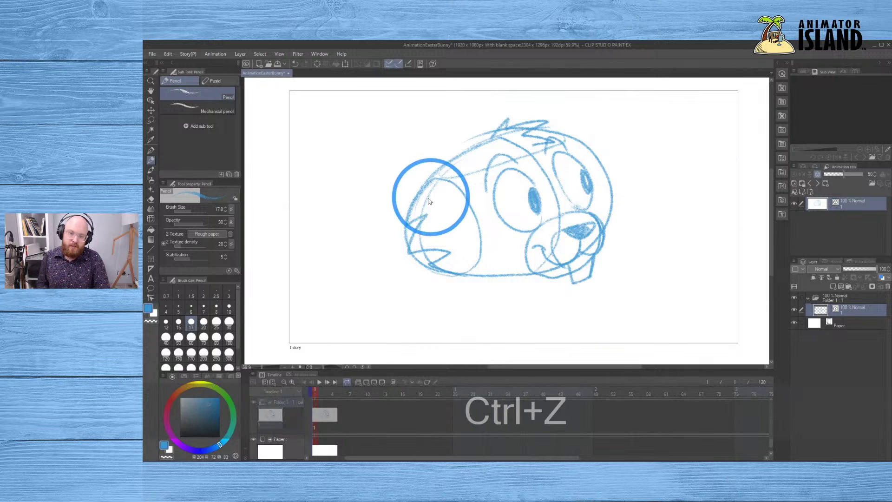
drag(424, 190, 413, 222)
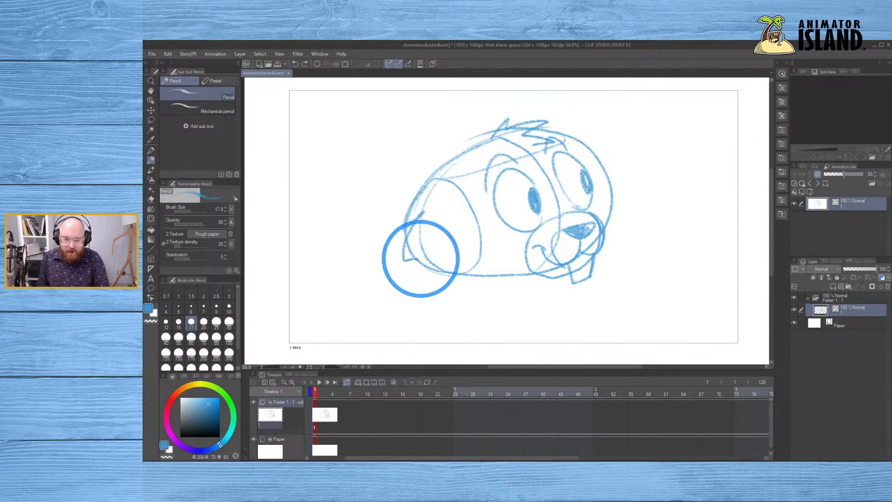
key(ctrl+z)
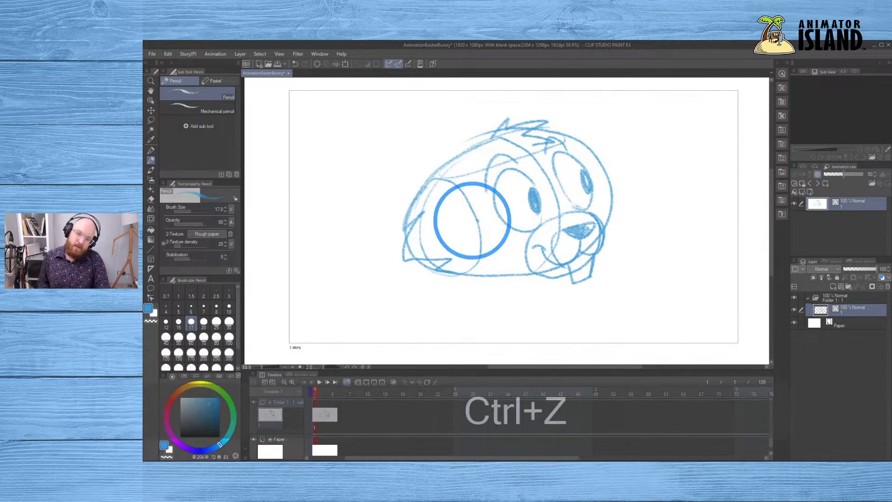
mouse_move(423, 190)
mouse_down()
mouse_move(397, 186)
mouse_move(413, 201)
mouse_move(393, 237)
mouse_move(435, 226)
mouse_move(413, 259)
mouse_move(458, 275)
mouse_up()
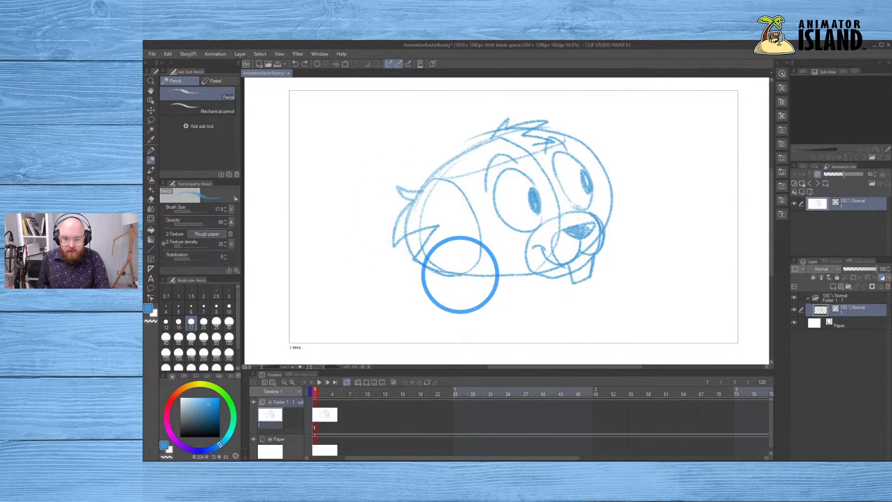
key(ctrl+z)
key(ctrl+z)
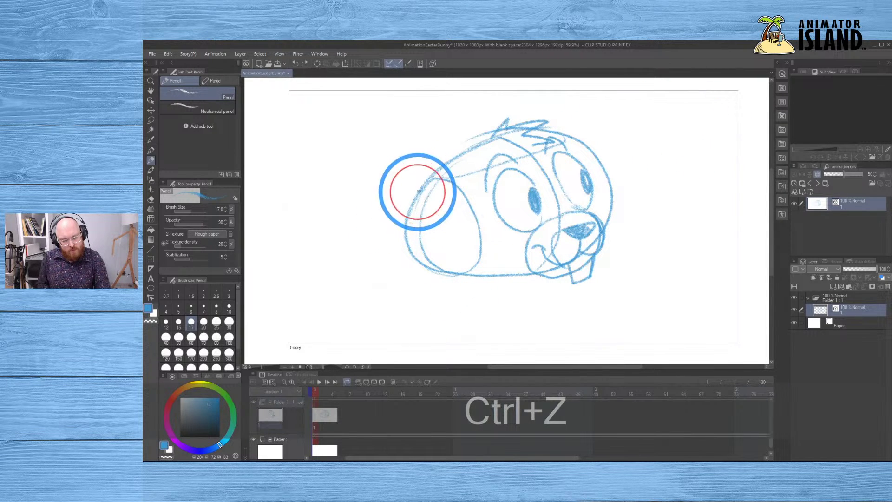
- Draw small pointed fur tufts down the back of the head and along the far cheek, redrawing the far ones smaller
mouse_move(416, 204)
mouse_down()
mouse_move(398, 246)
mouse_move(414, 226)
mouse_move(405, 260)
mouse_move(424, 268)
mouse_up()
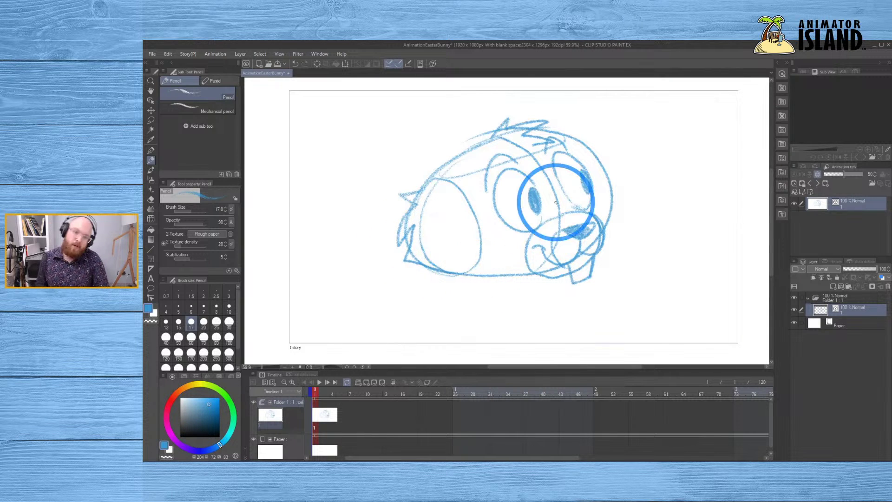
mouse_move(591, 153)
mouse_down()
mouse_move(624, 171)
mouse_move(608, 184)
mouse_move(622, 203)
mouse_move(607, 224)
mouse_up()
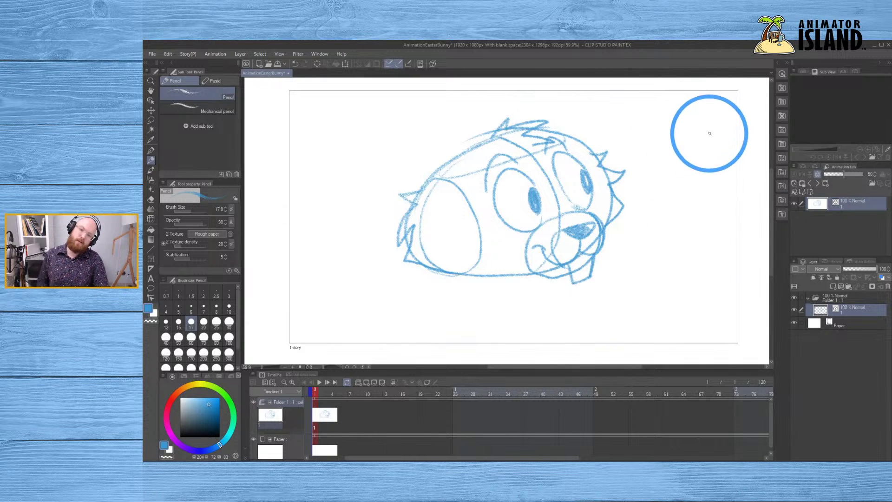
key(ctrl+z)
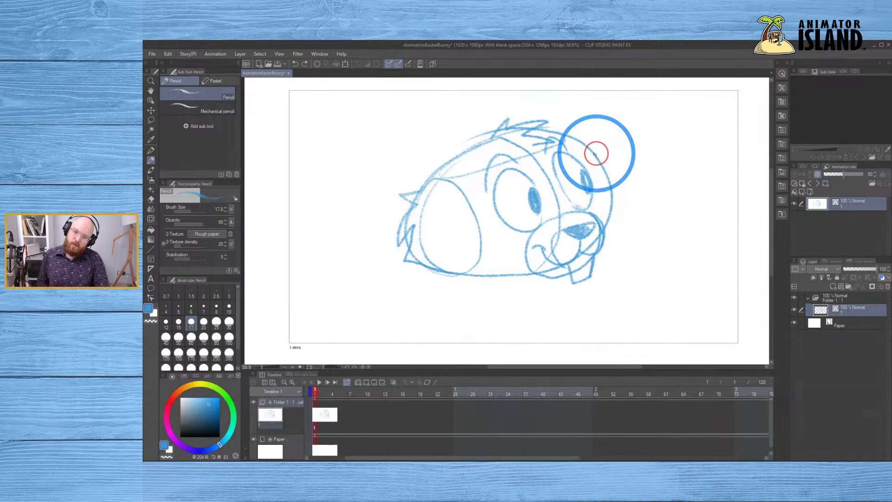
key(ctrl+z)
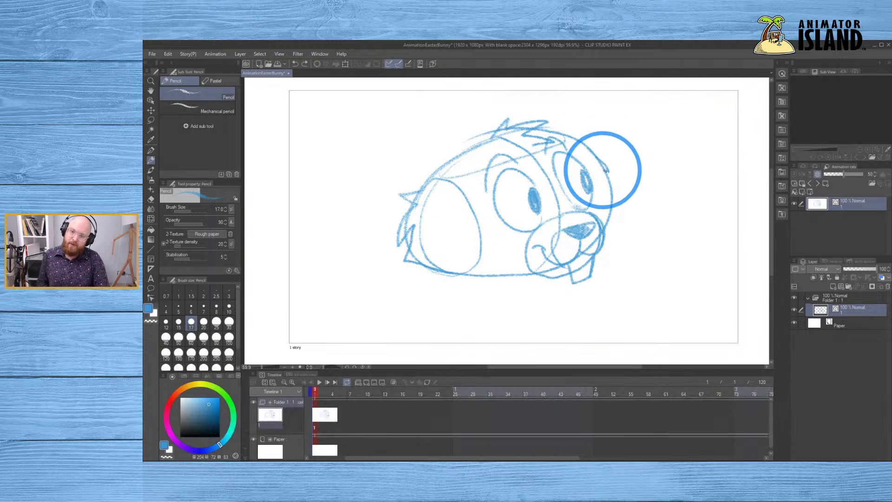
mouse_move(599, 174)
mouse_down()
mouse_move(615, 181)
mouse_move(608, 213)
mouse_move(617, 205)
mouse_up()
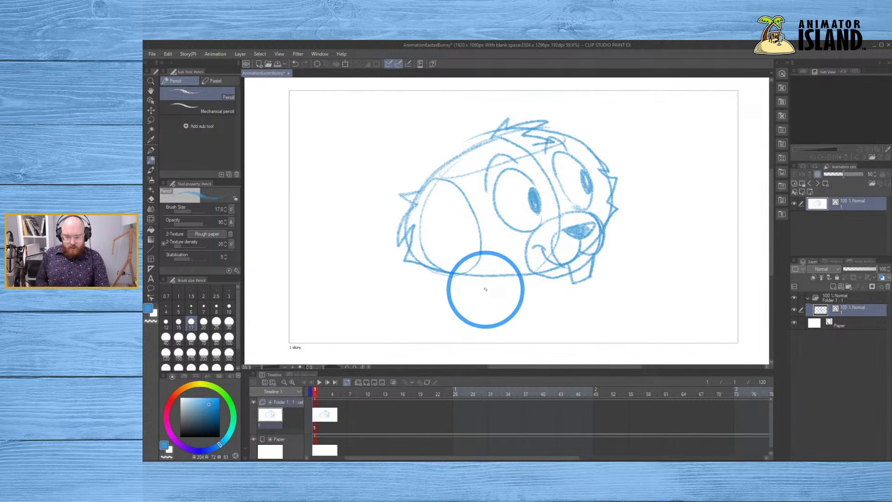
- Try a wide shoulder oval beneath the jaw with two straight arm lines, undoing the strokes
mouse_move(495, 281)
mouse_down()
mouse_move(517, 321)
mouse_move(559, 287)
mouse_up()
key(ctrl+z)
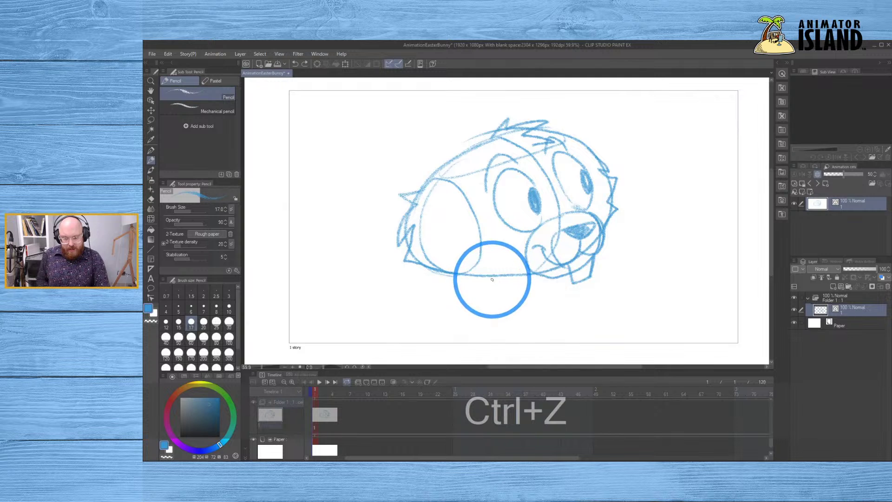
mouse_move(494, 281)
mouse_down()
mouse_move(484, 313)
mouse_move(558, 276)
mouse_up()
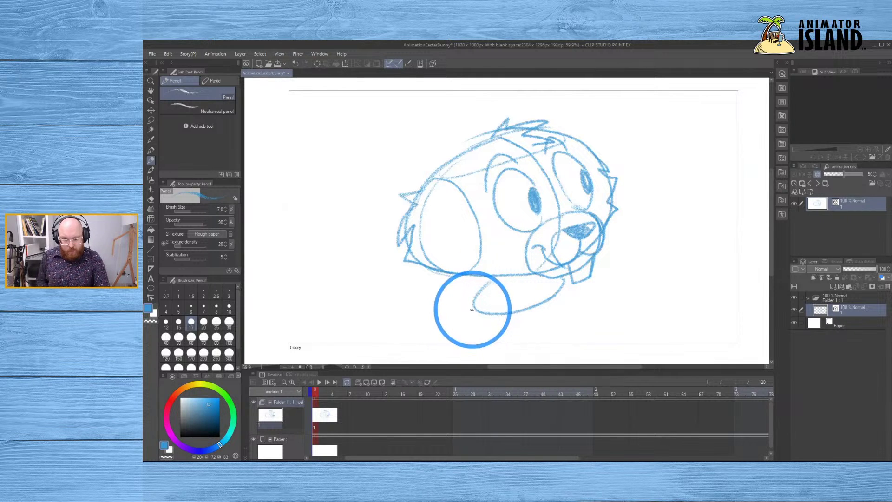
drag(472, 297, 469, 353)
drag(498, 308, 505, 360)
key(ctrl+z)
key(ctrl+z)
key(ctrl+z)
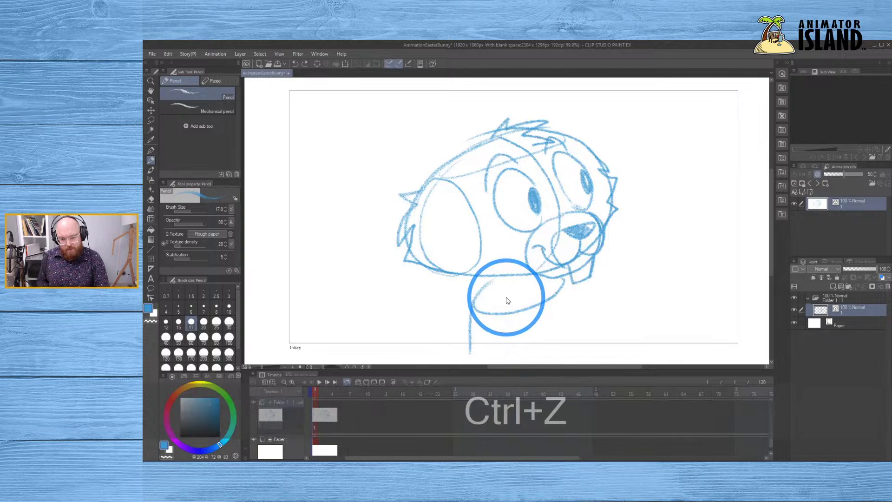
- Draw a flatter shoulder oval beneath the jaw and a rounded near arm hanging from its back end, redrawing the arm once
drag(499, 277, 562, 292)
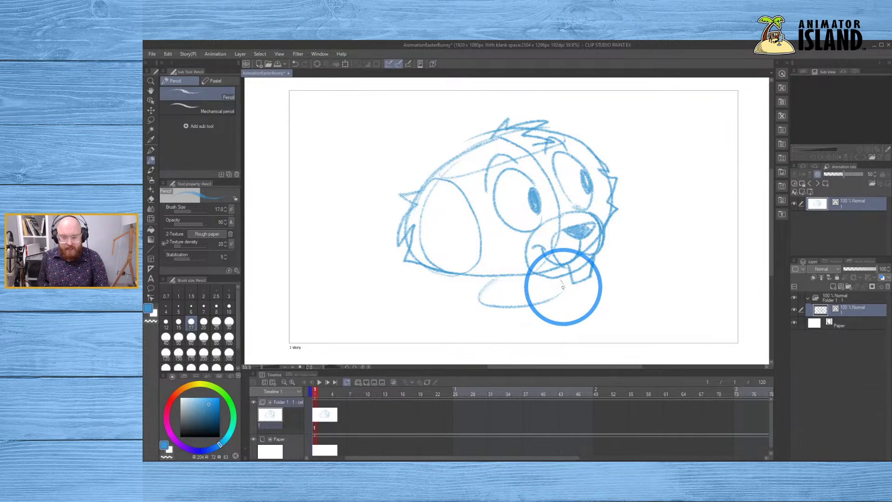
mouse_move(464, 332)
mouse_down()
mouse_move(473, 315)
mouse_move(475, 344)
mouse_move(484, 295)
mouse_up()
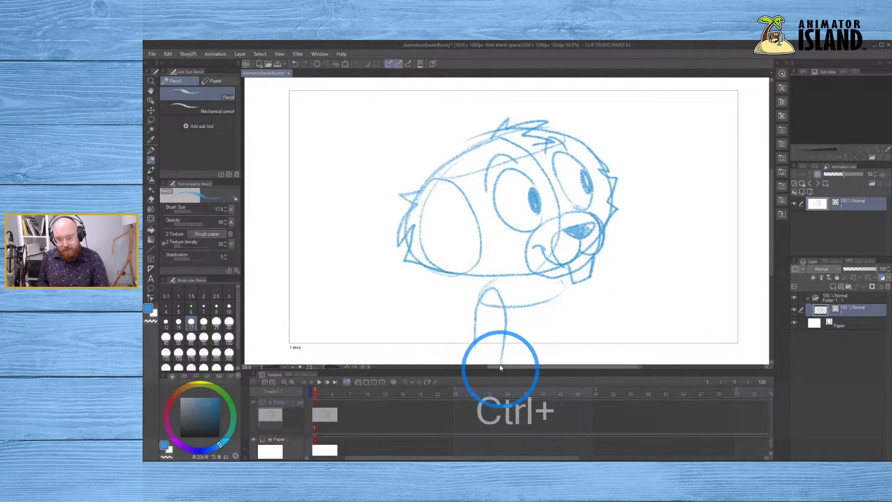
key(ctrl+z)
mouse_move(466, 347)
mouse_down()
mouse_move(485, 288)
mouse_move(504, 339)
mouse_up()
- Draw the far side of the torso and a curved line across its base, undoing stray strokes
drag(435, 318, 484, 283)
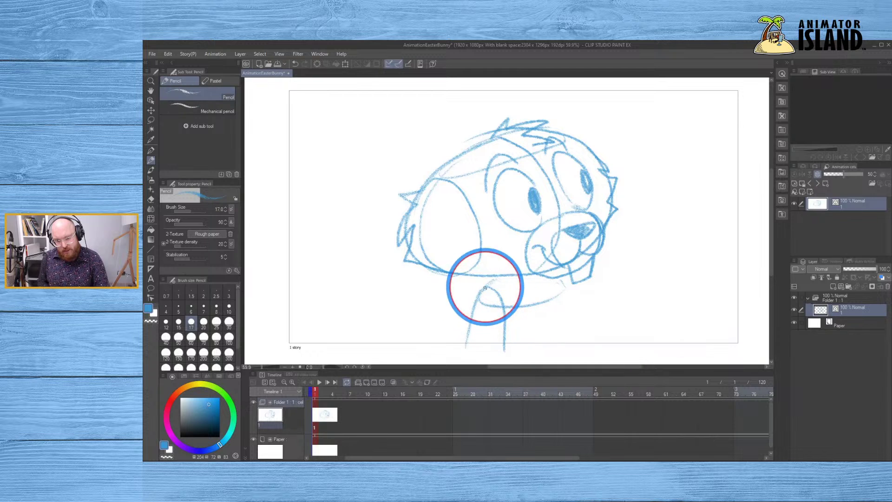
drag(442, 338, 506, 310)
drag(585, 260, 576, 281)
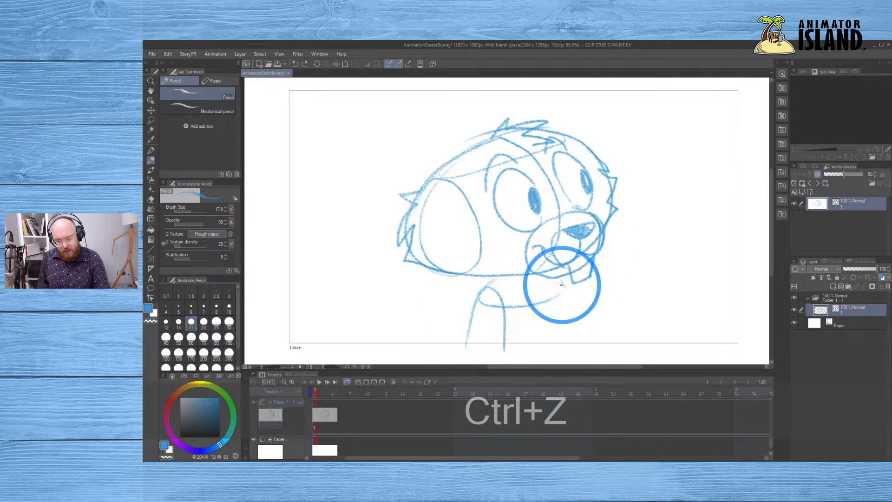
key(ctrl+z)
drag(567, 327, 568, 334)
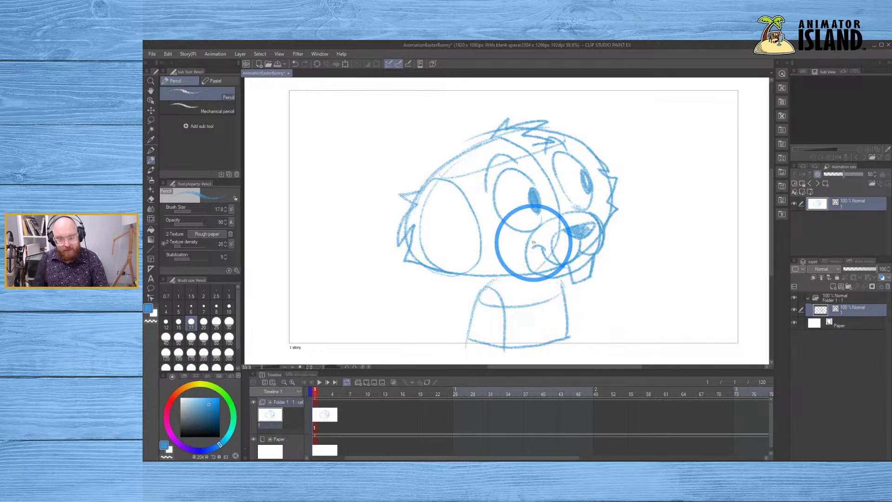
- Draw two short neck lines beneath the jaw and a drooping curve across the chest, undoing and redrawing the strokes
key(ctrl+z)
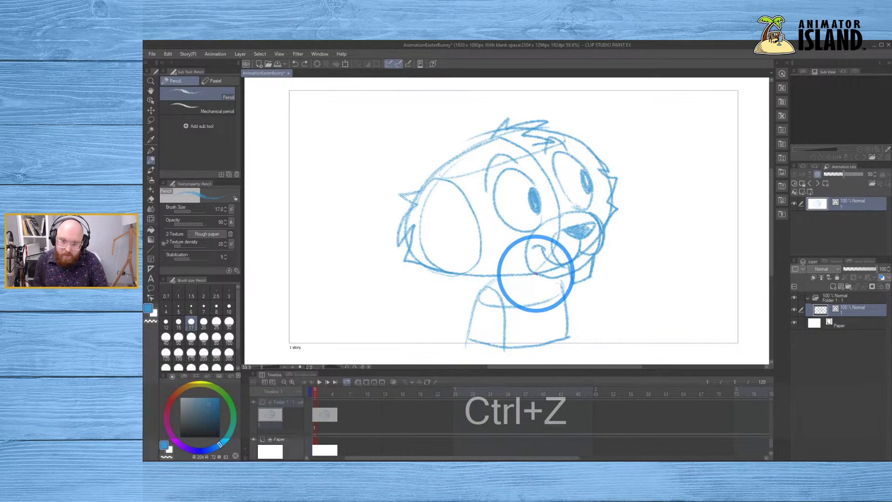
key(ctrl+y)
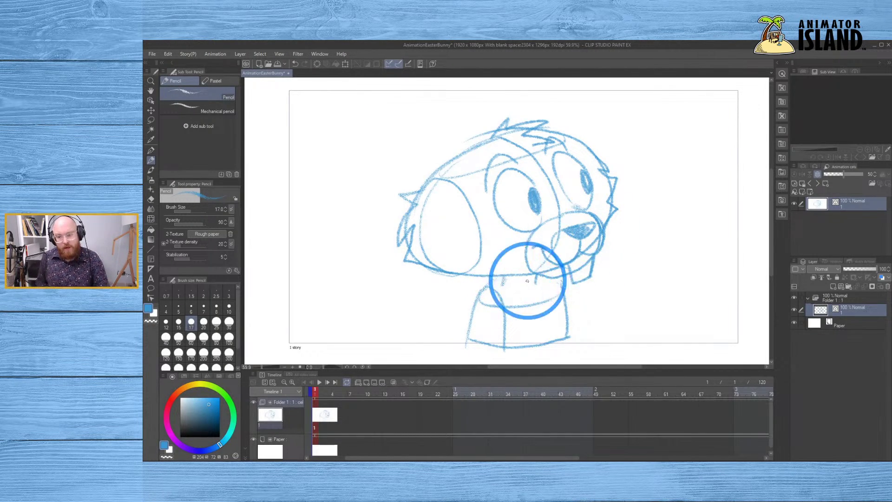
key(ctrl+z)
key(ctrl+y)
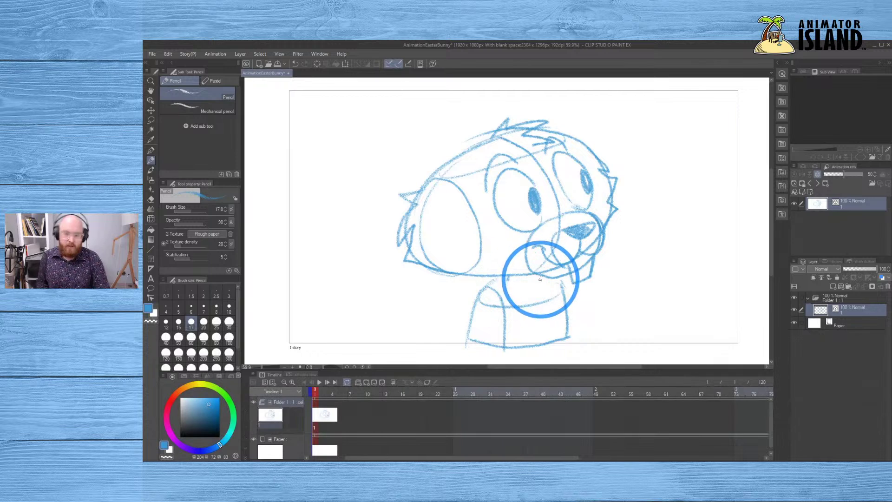
key(ctrl+z)
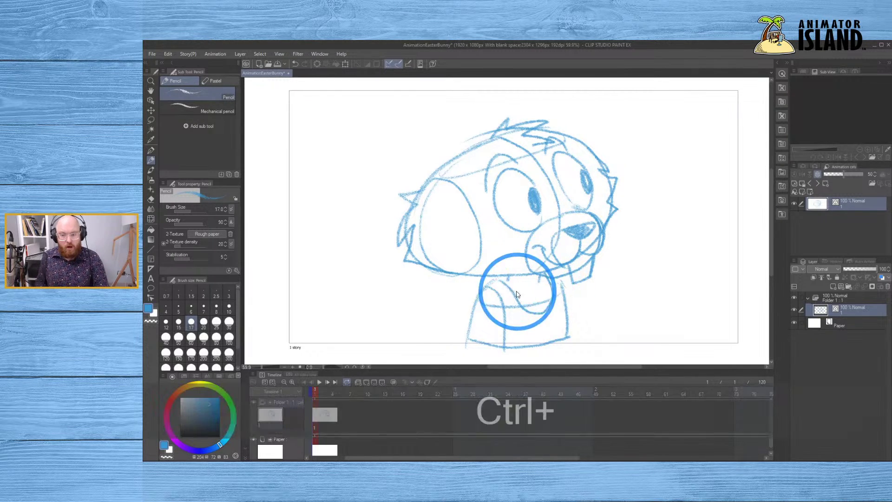
key(ctrl+z)
key(ctrl+z)
key(ctrl+z)
key(ctrl+y)
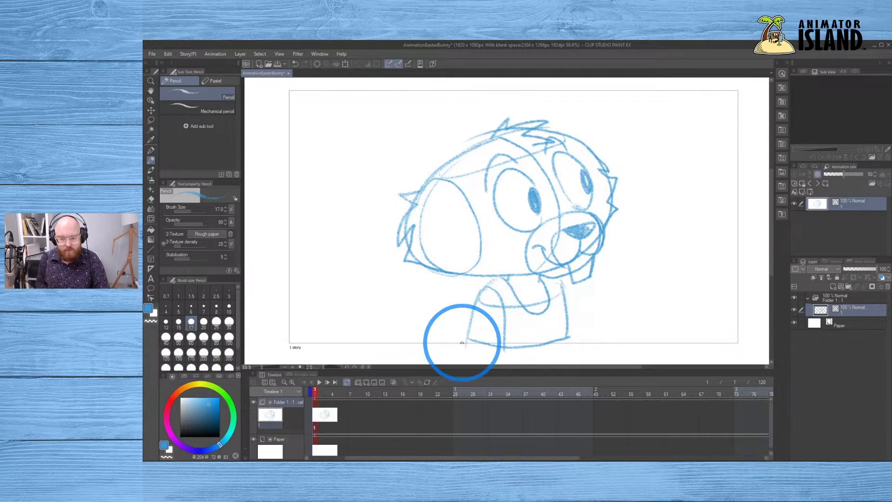
- Draw the near ear as two long lines rising from the back of the head past the canvas edge, undoing the first attempts
click(422, 187)
drag(422, 188, 458, 124)
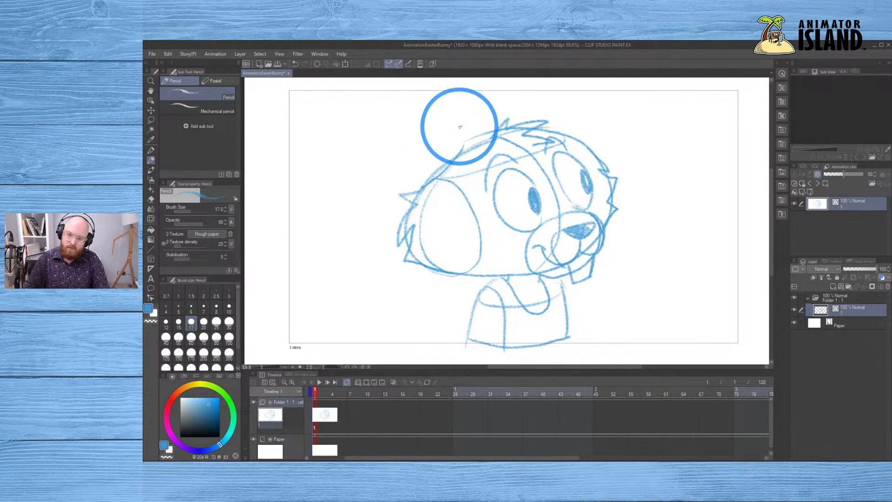
key(ctrl+z)
drag(428, 171, 406, 47)
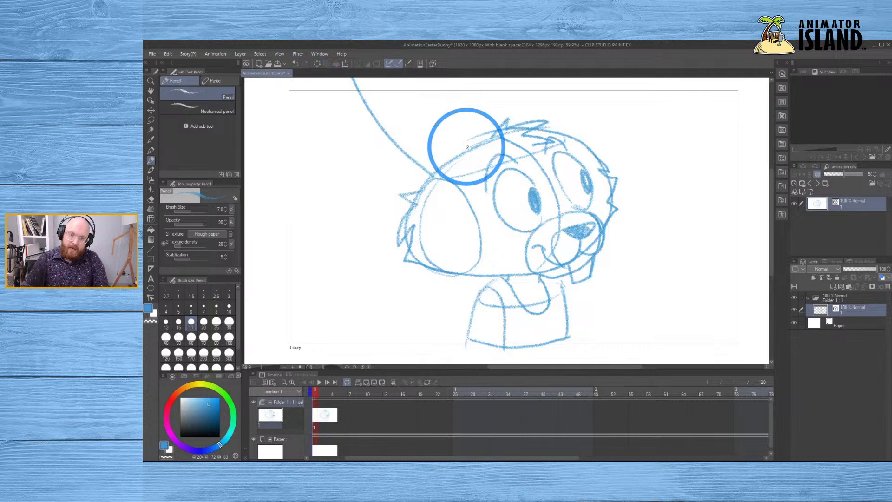
drag(434, 89, 448, 120)
key(ctrl+z)
key(ctrl+z)
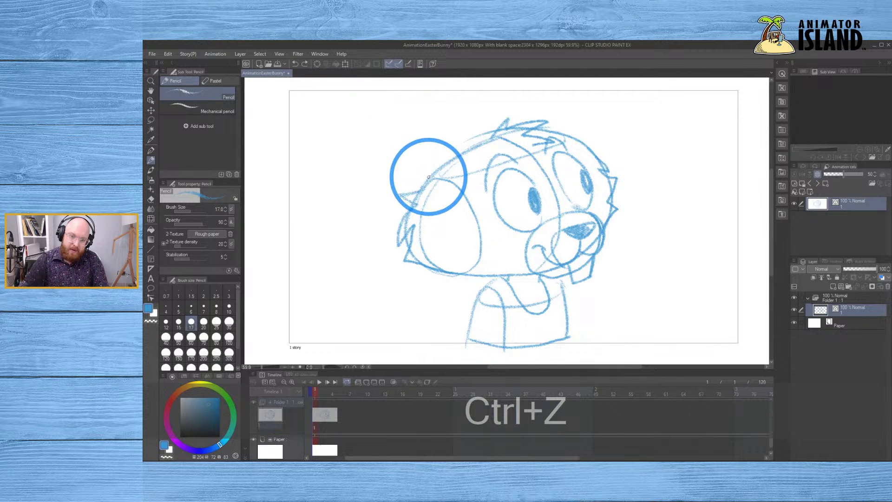
mouse_move(425, 169)
mouse_down()
mouse_move(395, 154)
mouse_move(356, 56)
mouse_up()
drag(458, 152, 383, 40)
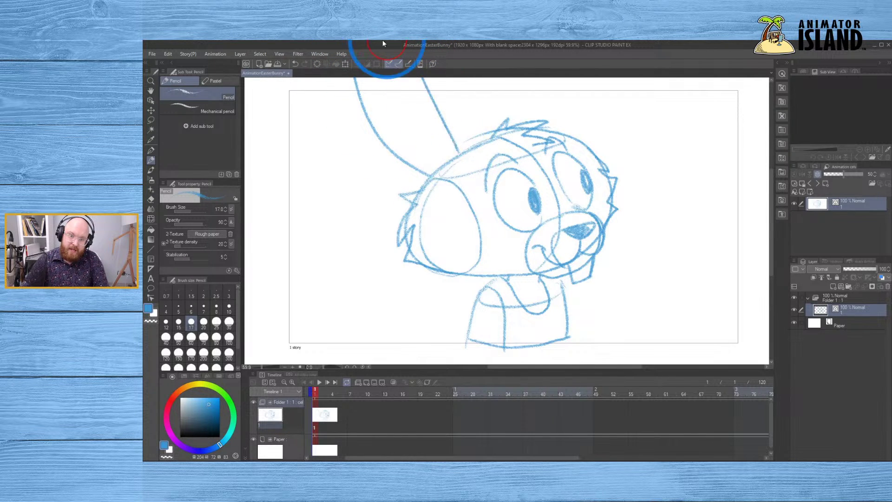
- Try the far ear as an upright pair of lines flaring outward from the top of the head, undoing the strokes
click(525, 117)
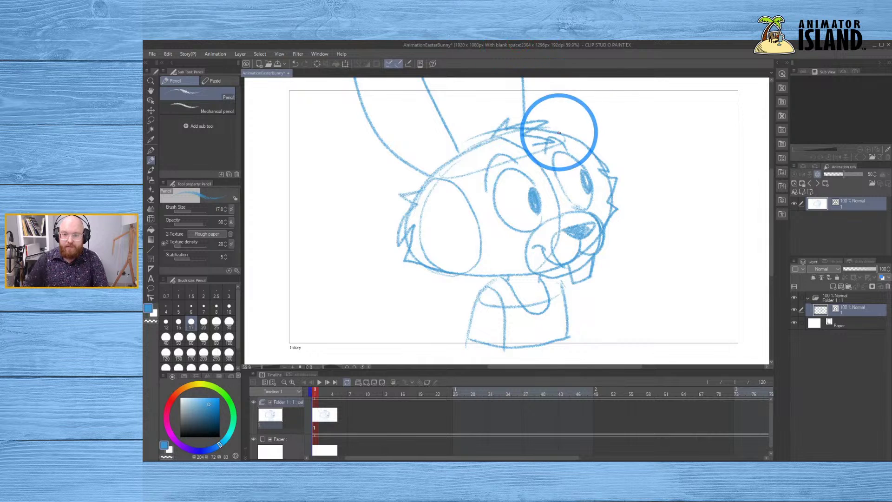
key(ctrl+z)
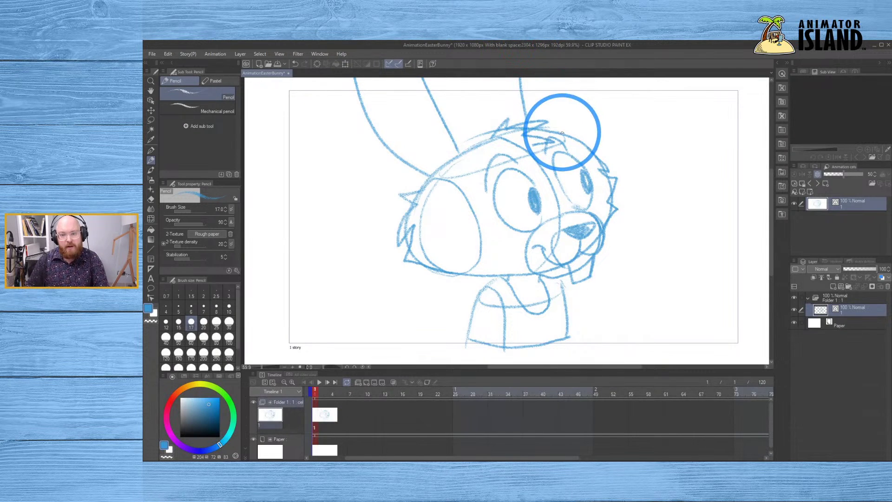
drag(562, 133, 588, 40)
key(ctrl+z)
drag(563, 134, 590, 43)
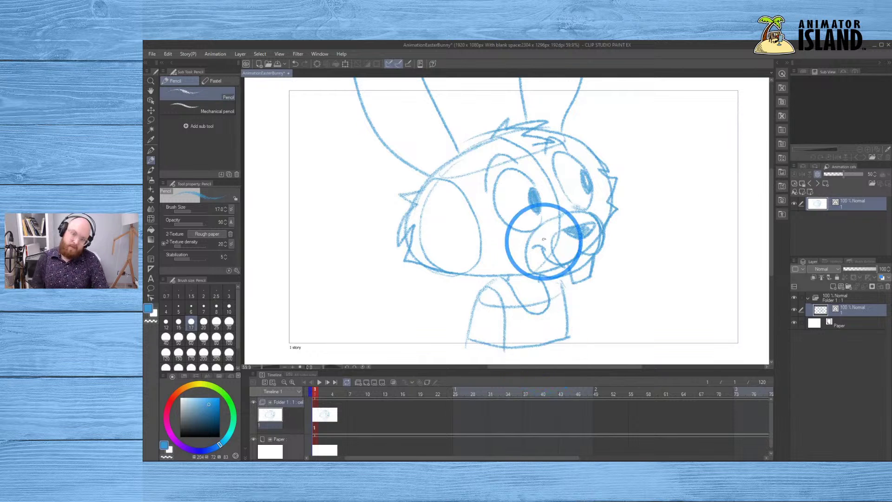
key(ctrl+z)
key(ctrl+z)
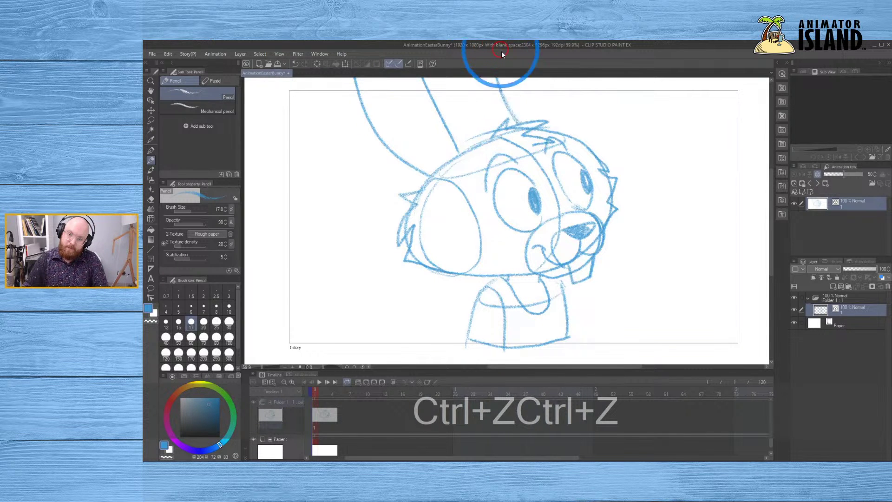
- Draw the far ear with a backward-slanting rear line and a nearly vertical front line, undoing and redrawing both edges
key(ctrl+z)
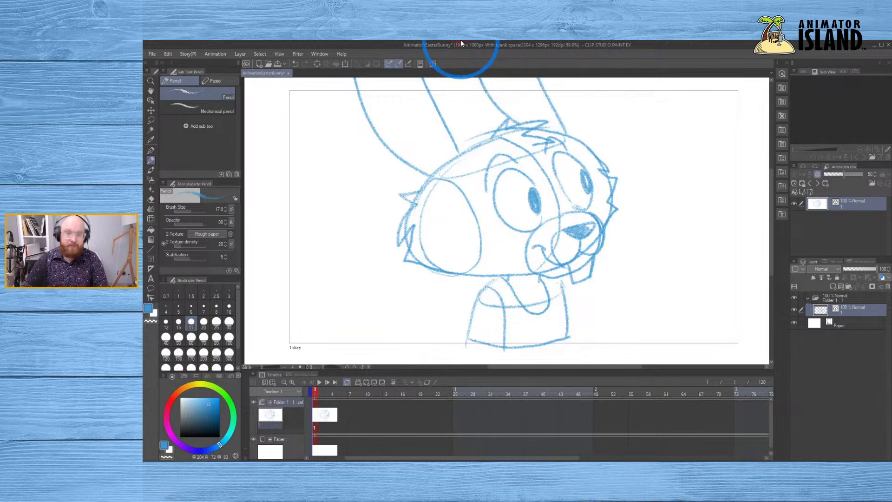
key(ctrl+z)
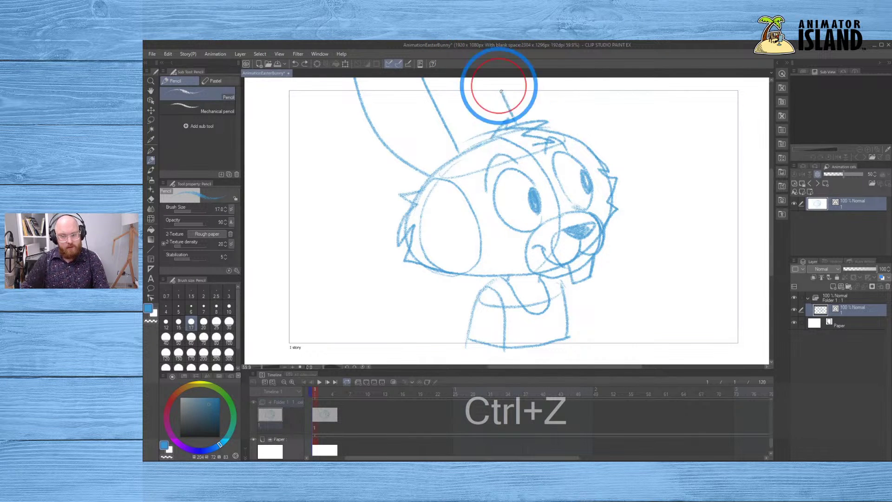
drag(532, 146, 557, 133)
key(ctrl+z)
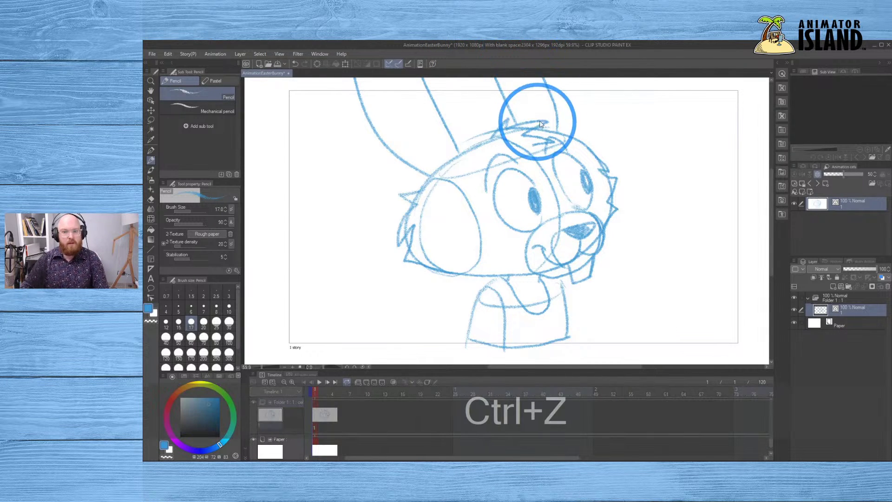
key(ctrl+z)
key(ctrl+z)
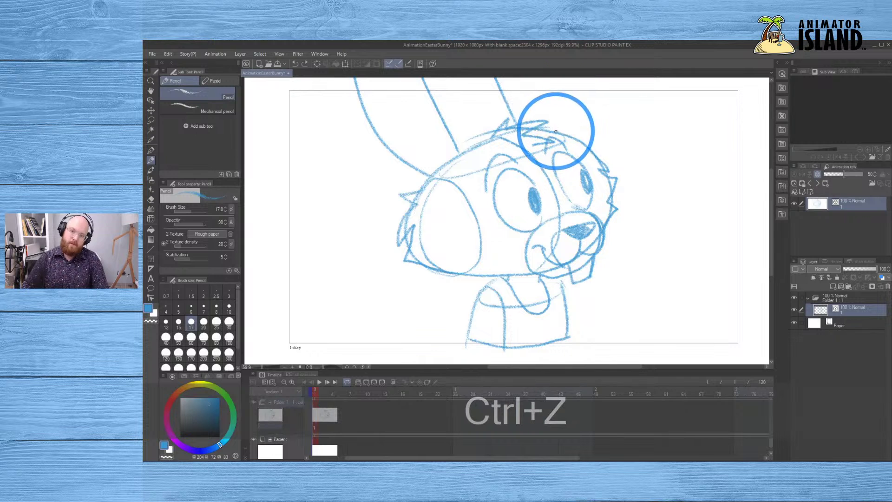
drag(555, 123, 554, 77)
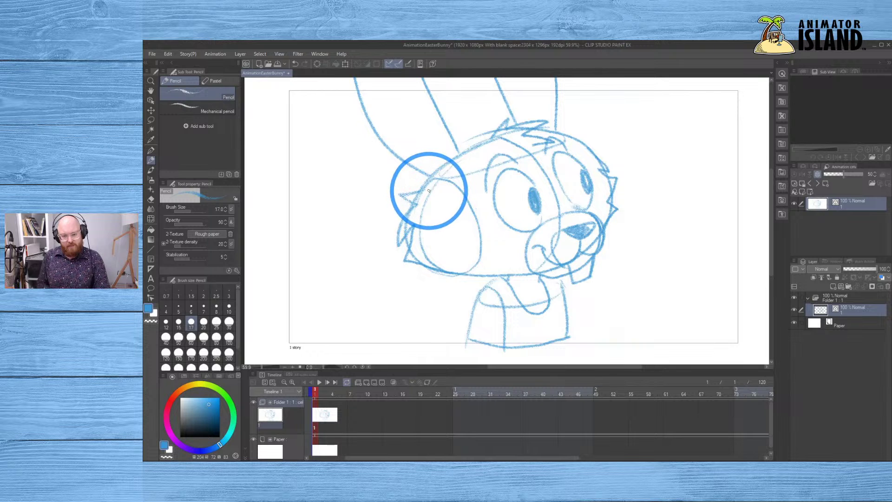
- Erase the back-of-head outline, its fur tufts and the rear half of the side oval, and return to the Pencil
key(e)
mouse_move(418, 189)
mouse_down()
mouse_move(399, 212)
mouse_move(444, 198)
mouse_move(402, 226)
mouse_move(420, 187)
mouse_move(397, 249)
mouse_move(416, 254)
mouse_move(429, 236)
mouse_move(426, 260)
mouse_move(420, 256)
mouse_move(468, 273)
mouse_move(447, 266)
mouse_move(428, 212)
mouse_move(405, 202)
mouse_up()
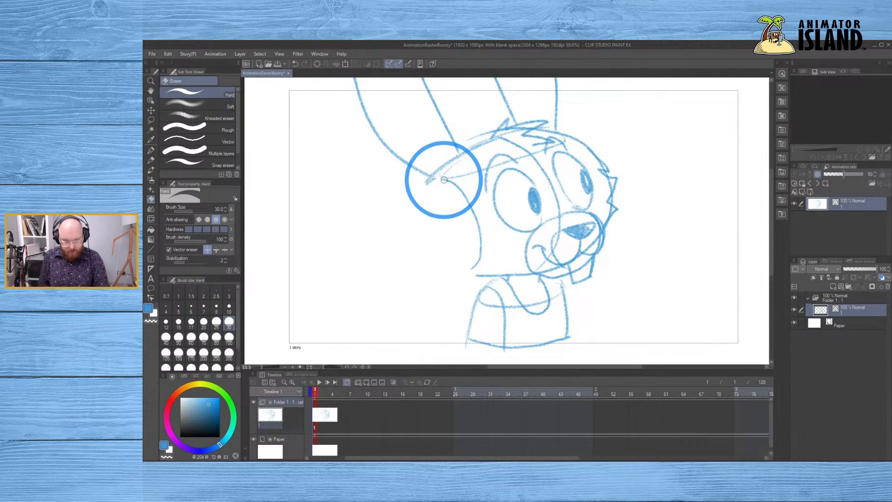
key(b)
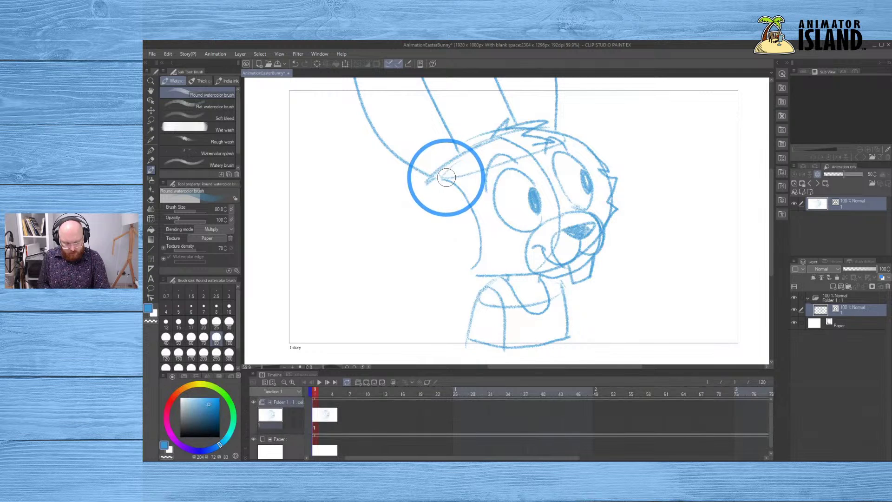
key(p)
key(p)
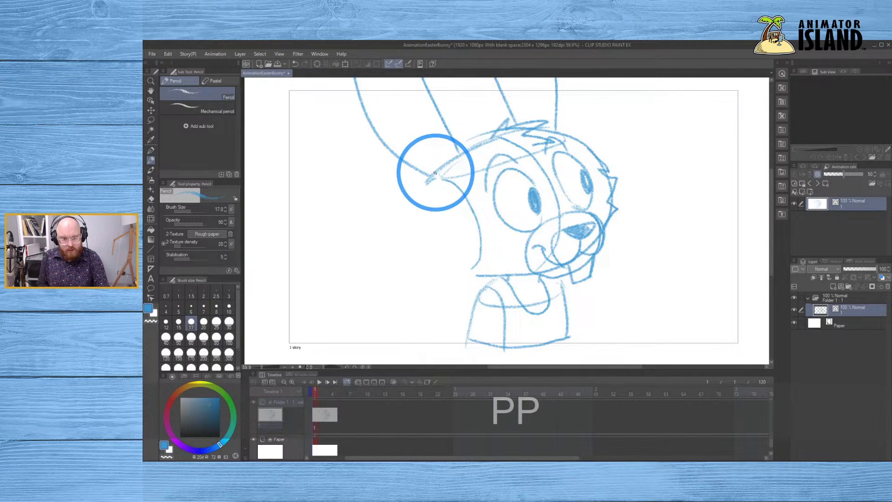
- Try a narrower cheek contour behind the side curve, ending in pointed tufts at the jaw, undoing the strokes
mouse_move(435, 173)
mouse_down()
mouse_move(407, 207)
mouse_move(450, 213)
mouse_move(424, 237)
mouse_move(417, 261)
mouse_move(444, 250)
mouse_move(430, 270)
mouse_up()
key(ctrl+z)
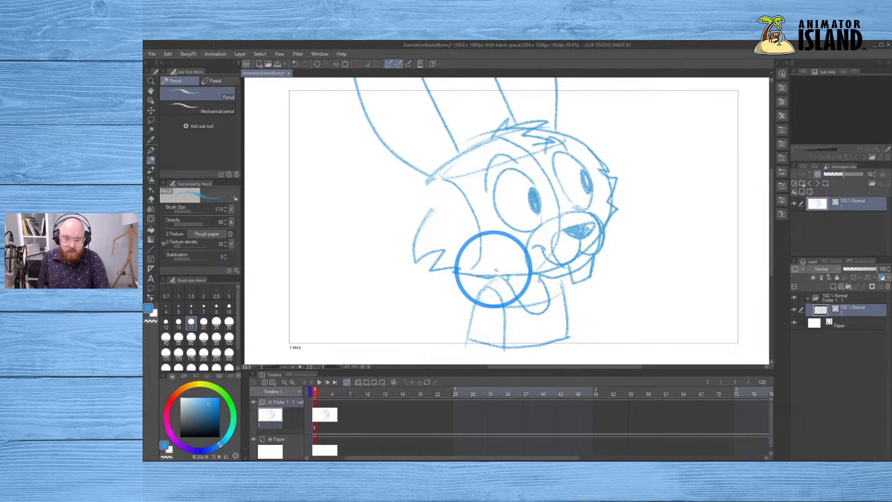
key(ctrl+z)
mouse_move(432, 222)
mouse_down()
mouse_move(414, 275)
mouse_move(558, 269)
mouse_up()
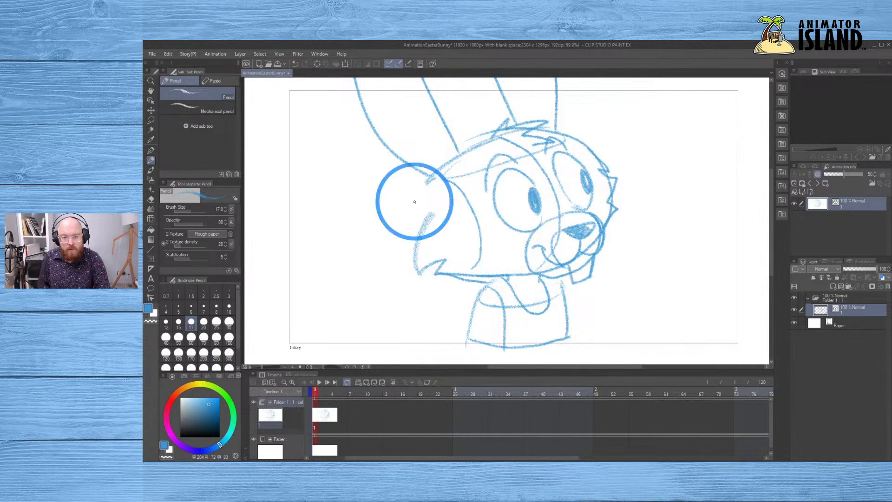
mouse_move(432, 215)
mouse_down()
mouse_move(409, 199)
mouse_move(435, 210)
mouse_up()
key(ctrl+z)
key(ctrl+z)
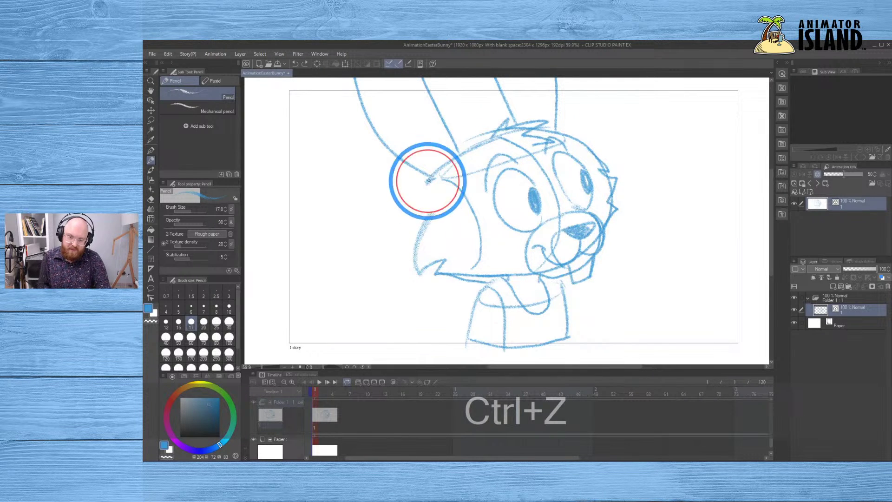
key(ctrl+z)
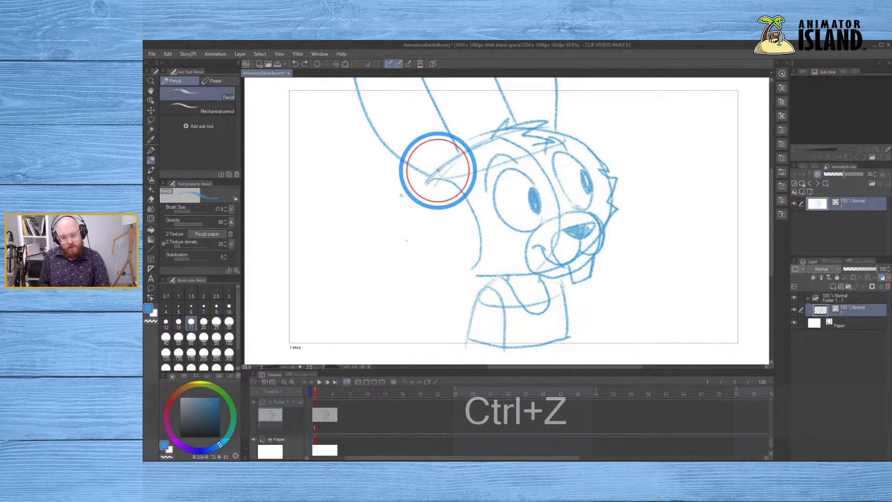
- Draw the back-of-head contour from the near ear's base to the jaw with pointed cheek fur tufts, undoing the first attempt
drag(438, 170, 409, 208)
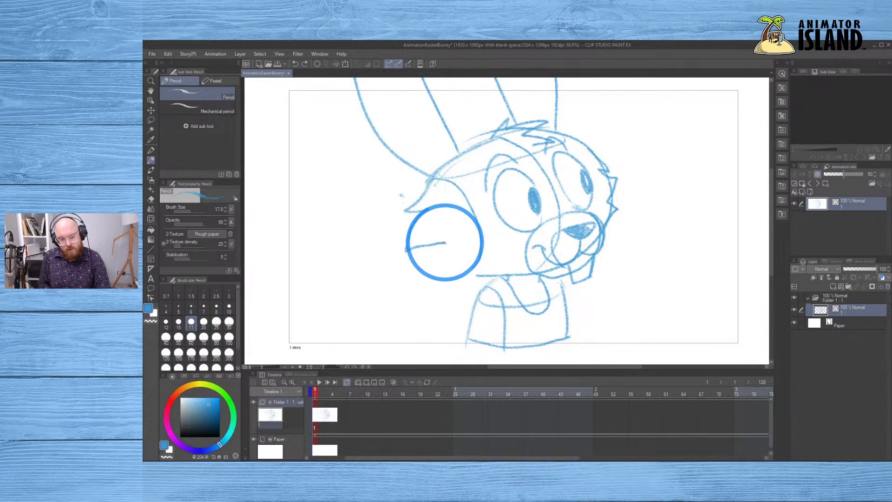
key(ctrl+z)
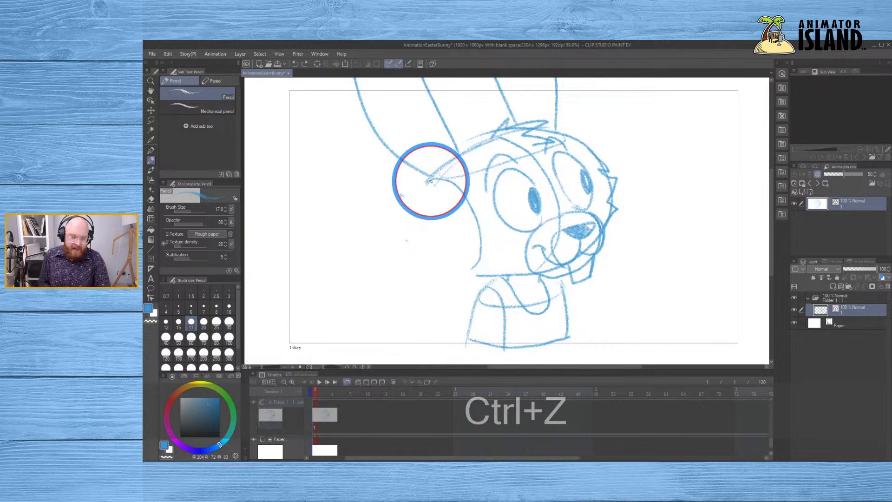
key(ctrl+z)
click(429, 178)
mouse_move(430, 178)
mouse_down()
mouse_move(406, 222)
mouse_move(424, 221)
mouse_move(406, 253)
mouse_move(452, 256)
mouse_move(440, 263)
mouse_move(476, 272)
mouse_up()
key(ctrl)
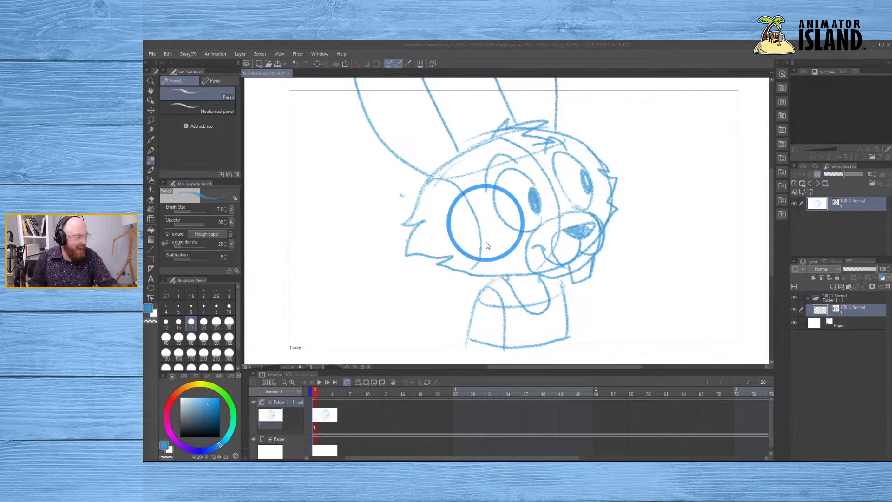
click(483, 336)
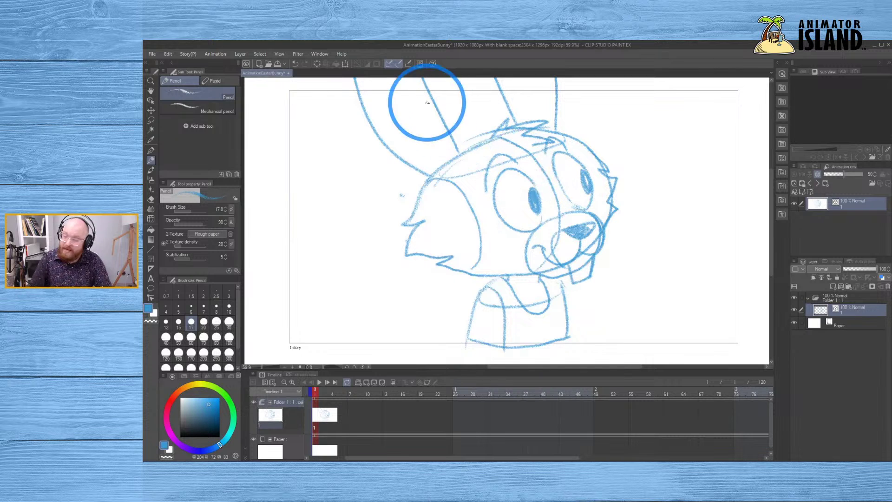
- Draw two inner-ear lines inside the near ear, following its front and back edges
drag(425, 99, 442, 155)
click(398, 62)
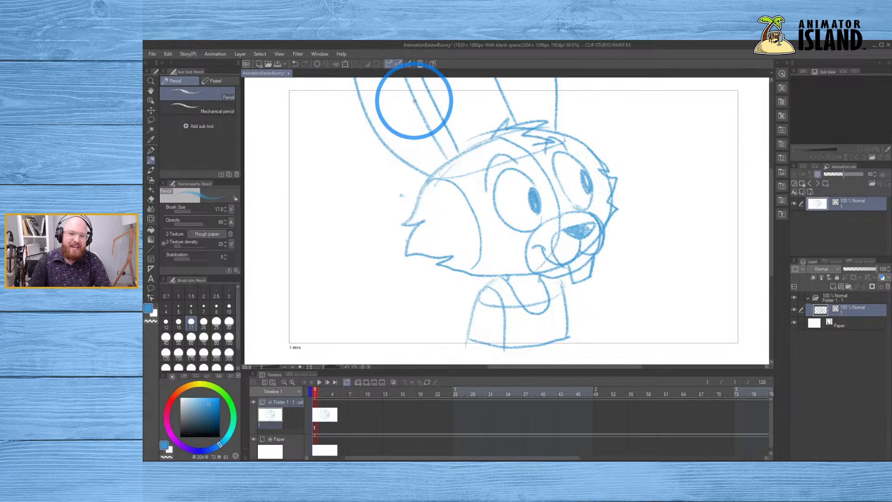
mouse_move(398, 98)
mouse_down()
mouse_move(417, 125)
mouse_move(399, 130)
mouse_move(432, 153)
mouse_up()
- Draw jagged fur tufts inside the near ear between the inner-ear lines, undoing and redrawing stray strokes
mouse_move(396, 126)
mouse_down()
mouse_move(455, 157)
mouse_move(423, 156)
mouse_move(390, 118)
mouse_move(412, 120)
mouse_move(393, 100)
mouse_up()
key(ctrl+z)
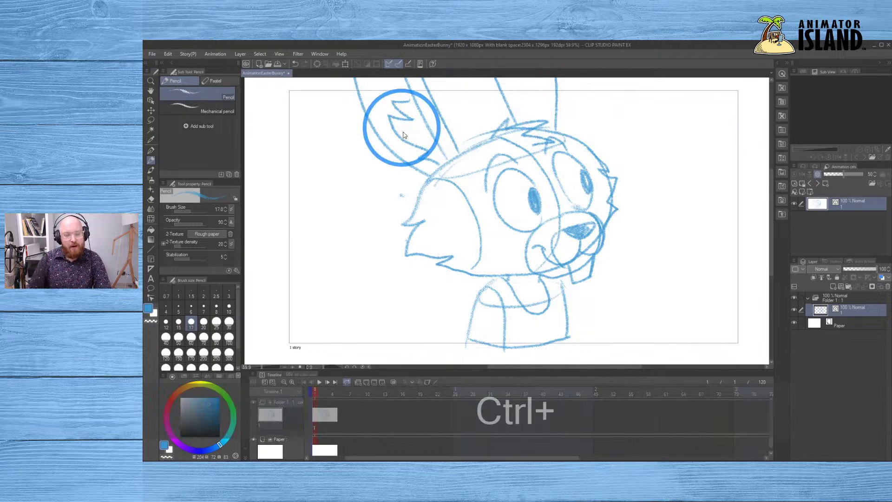
key(ctrl+z)
mouse_move(415, 153)
mouse_down()
mouse_move(424, 144)
mouse_move(430, 159)
mouse_move(390, 95)
mouse_move(422, 124)
mouse_up()
key(ctrl+z)
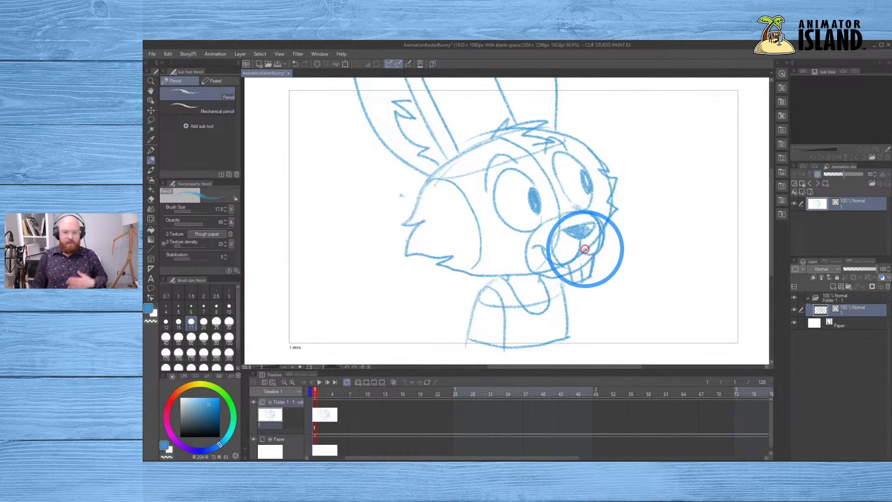
- Try a dividing line down the middle of the front teeth, undoing the strokes
key(ctrl+z)
mouse_move(580, 279)
mouse_down()
mouse_move(578, 255)
mouse_move(577, 288)
mouse_up()
key(ctrl+z)
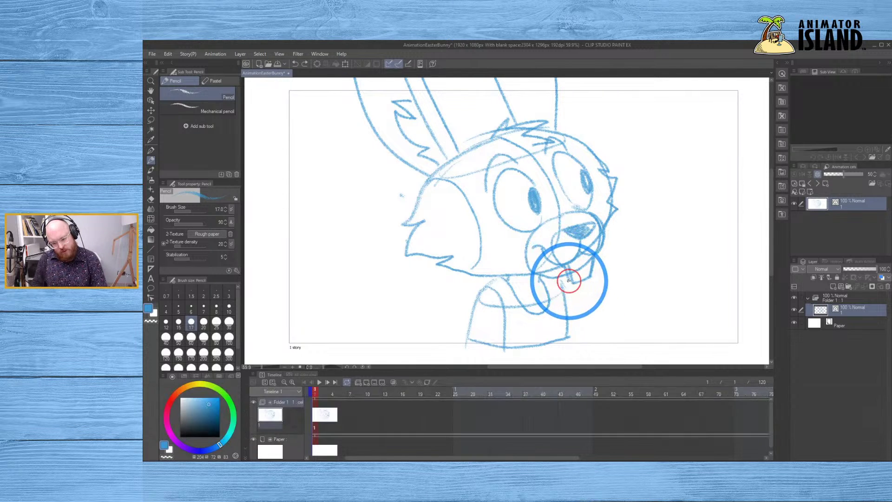
key(ctrl+z)
- Erase the near side of the front teeth and redraw their outline with the Pencil, undoing stray strokes
key(e)
drag(570, 267, 573, 277)
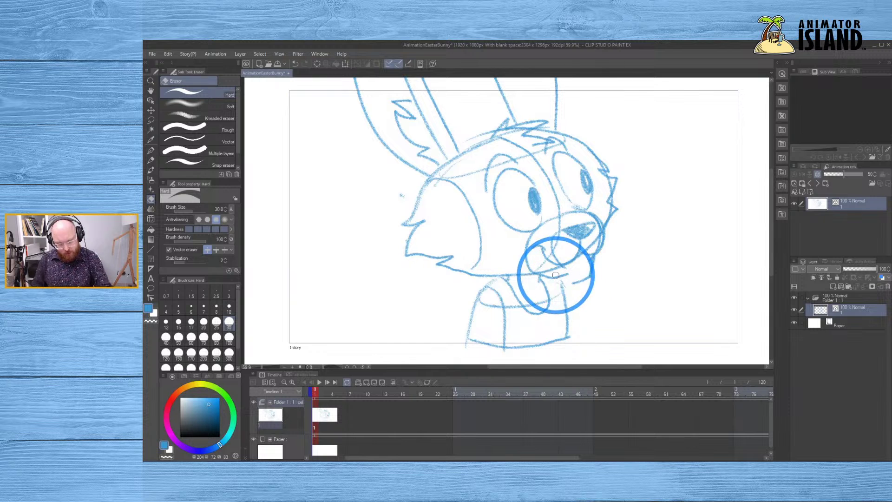
key(b)
key(b)
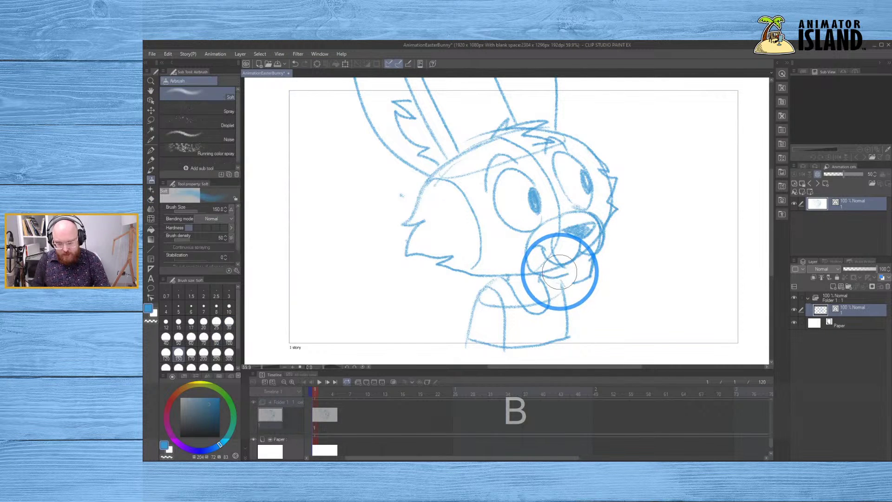
key(p)
key(p)
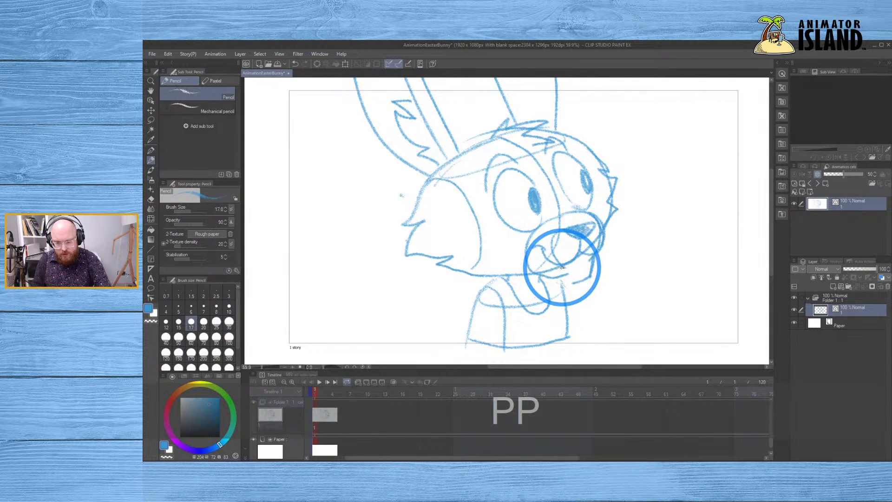
drag(563, 268, 568, 285)
key(ctrl+z)
key(ctrl+z)
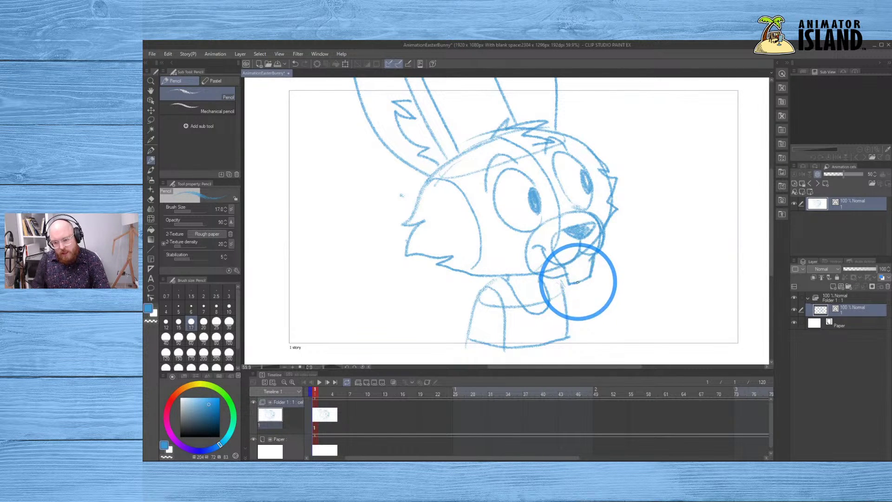
- Draw a dividing line down the middle of the front teeth with the Pencil, undoing stray strokes
key(ctrl+z)
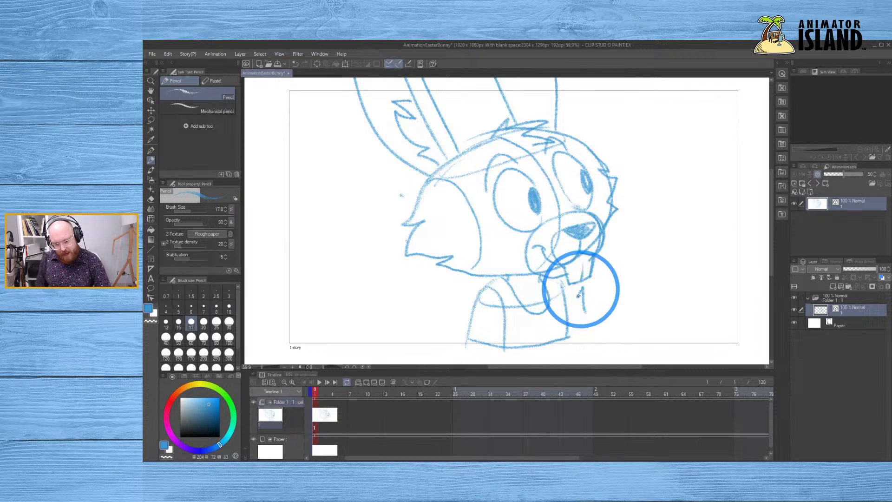
key(ctrl+z)
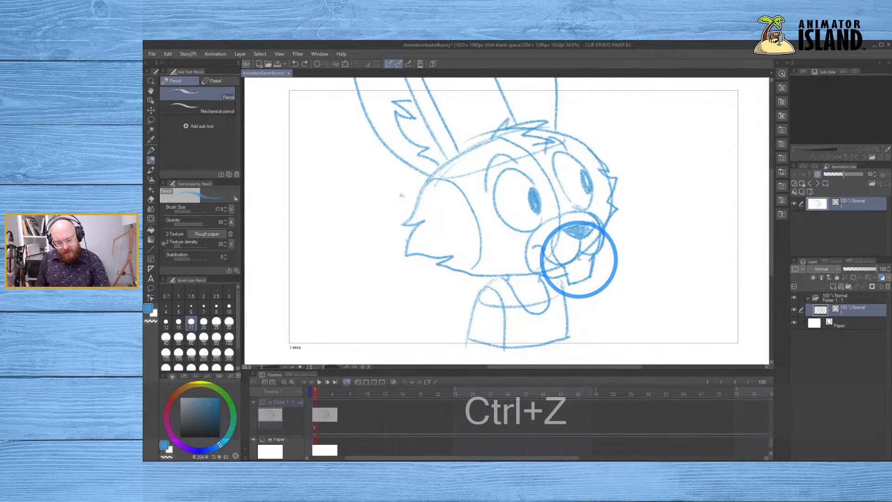
click(580, 253)
key(ctrl+z)
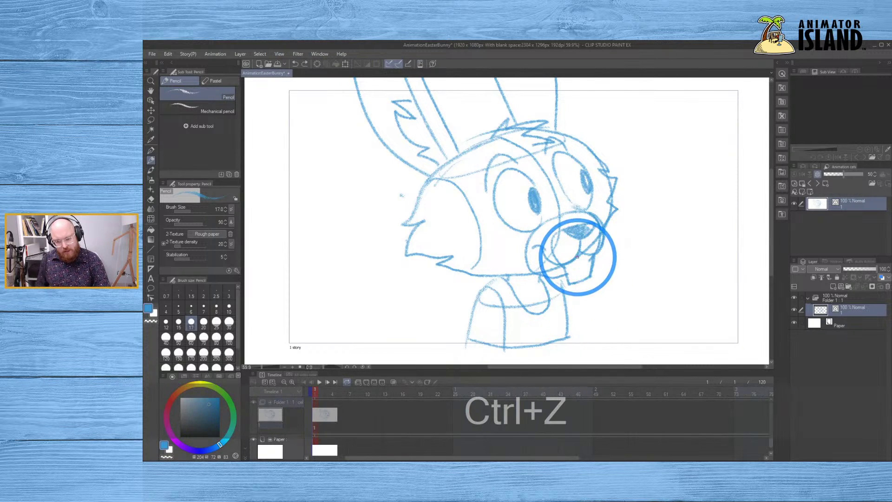
key(ctrl+z)
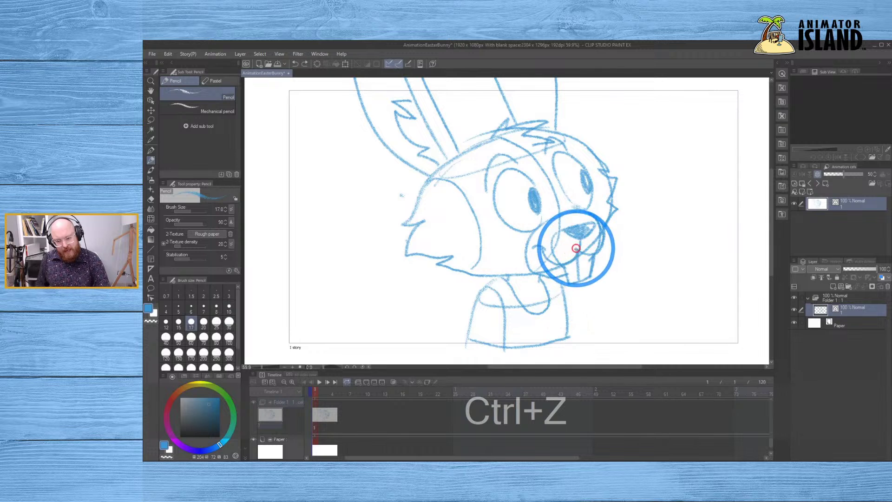
drag(576, 249, 580, 275)
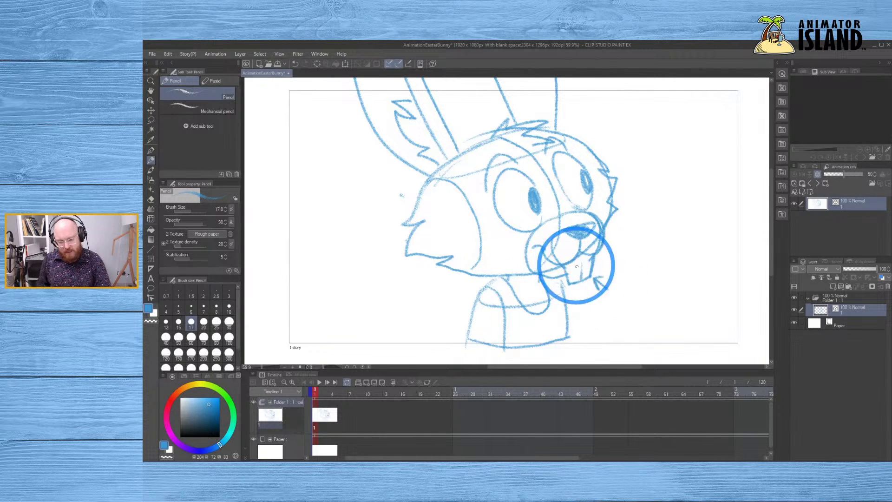
mouse_move(588, 279)
mouse_down()
mouse_move(583, 289)
mouse_move(590, 280)
mouse_up()
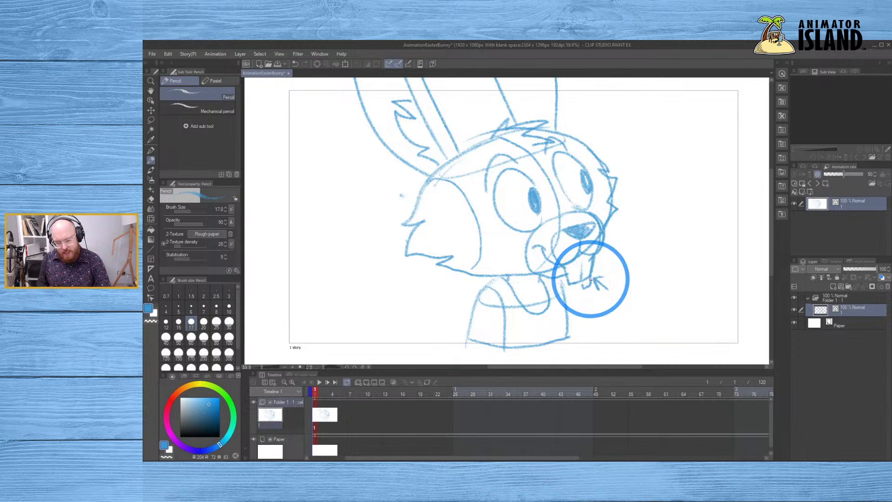
key(ctrl+z)
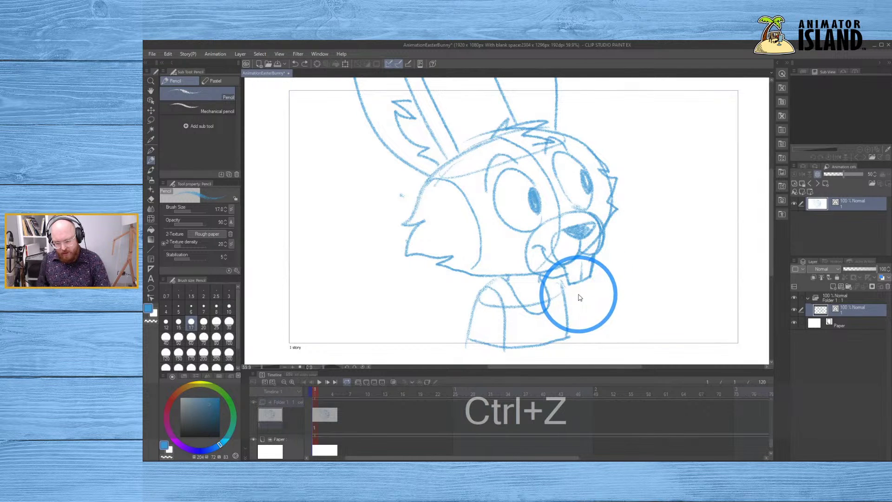
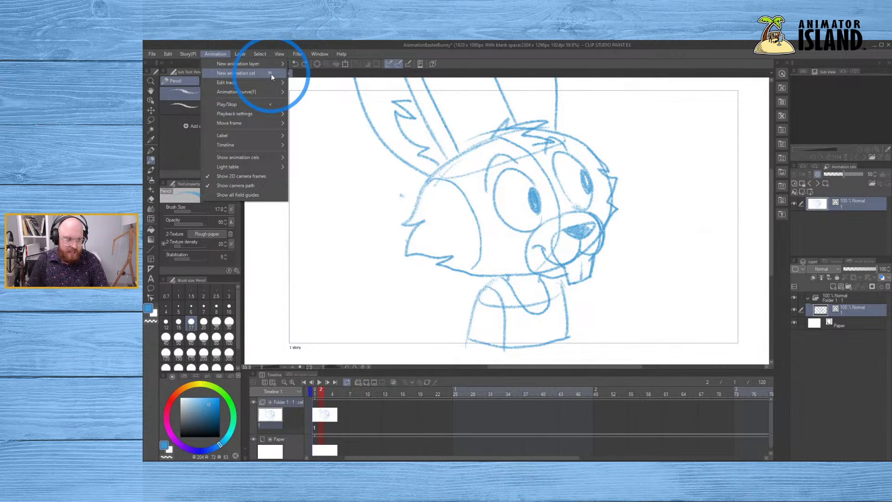
mouse_move(268, 117)
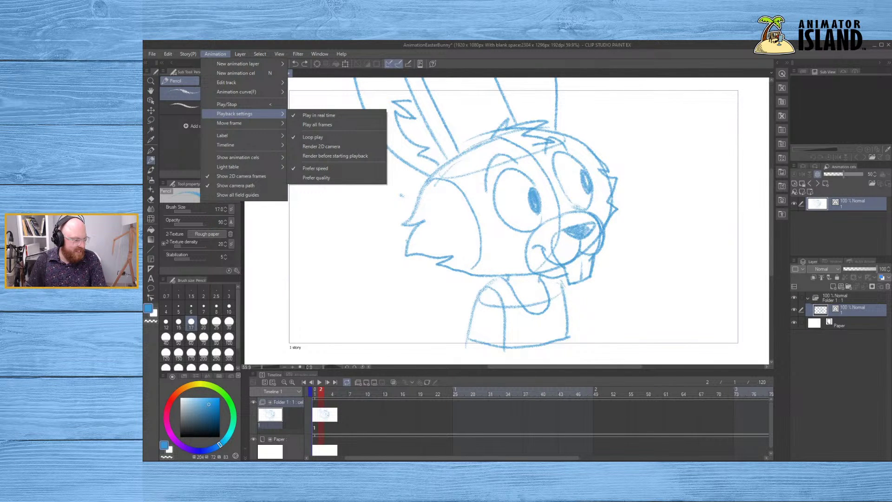
key(Escape)
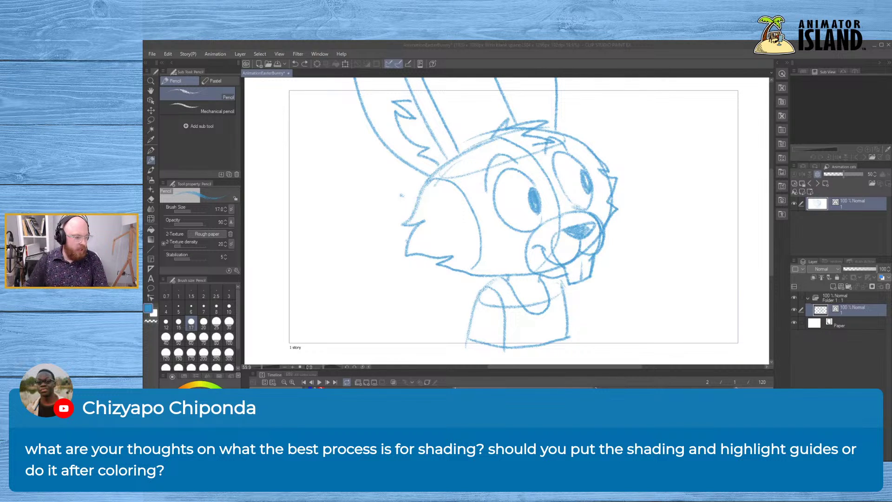
- Try rough shading guide lines across the near cheek and muzzle, undoing every stroke
click(591, 169)
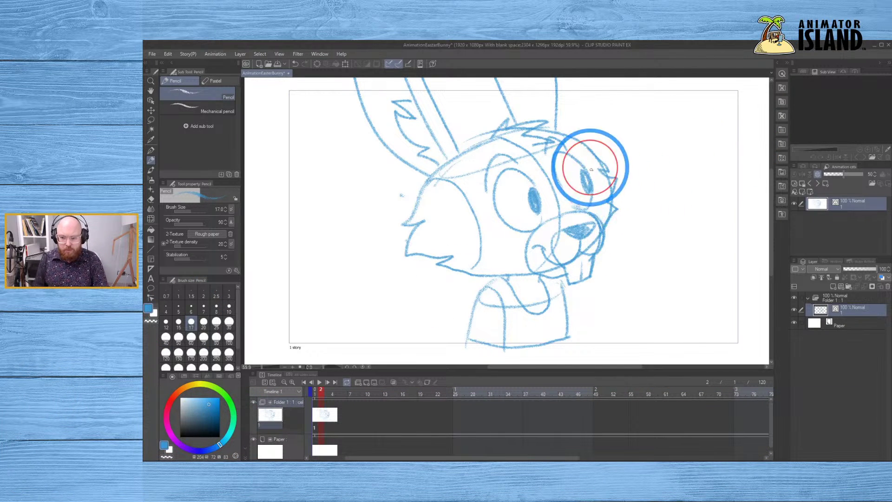
key(ctrl+z)
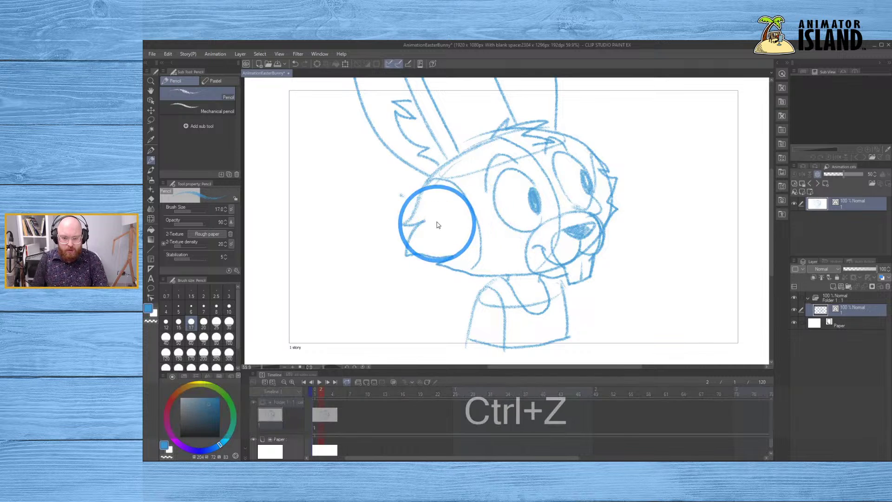
mouse_move(421, 203)
mouse_down()
mouse_move(459, 207)
mouse_move(474, 250)
mouse_move(560, 270)
mouse_up()
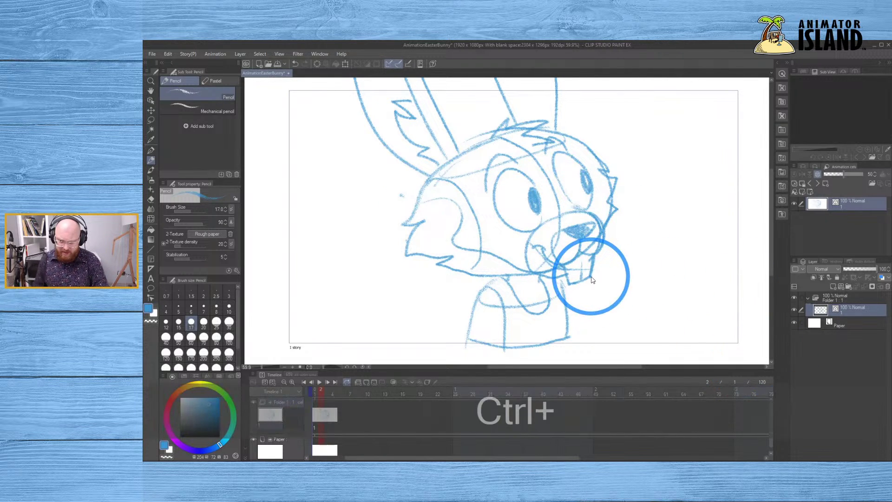
key(ctrl+z)
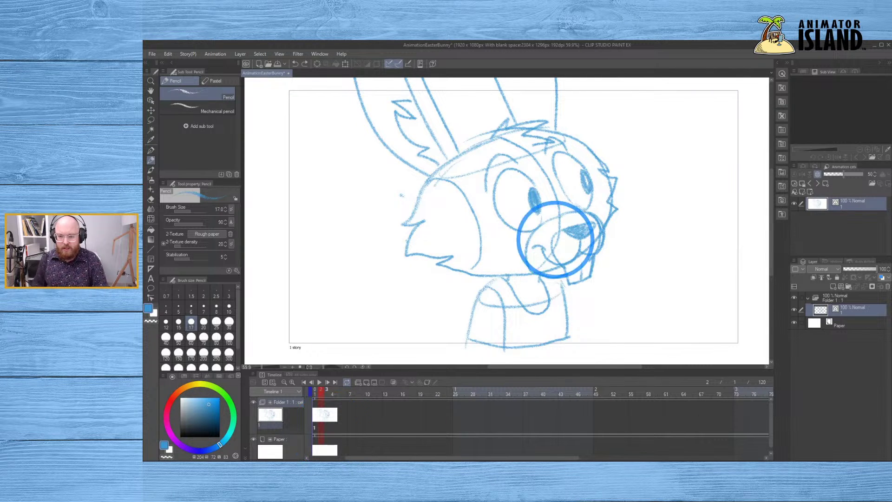
mouse_move(409, 161)
mouse_down()
mouse_move(459, 230)
mouse_move(454, 213)
mouse_move(528, 293)
mouse_up()
key(ctrl+z)
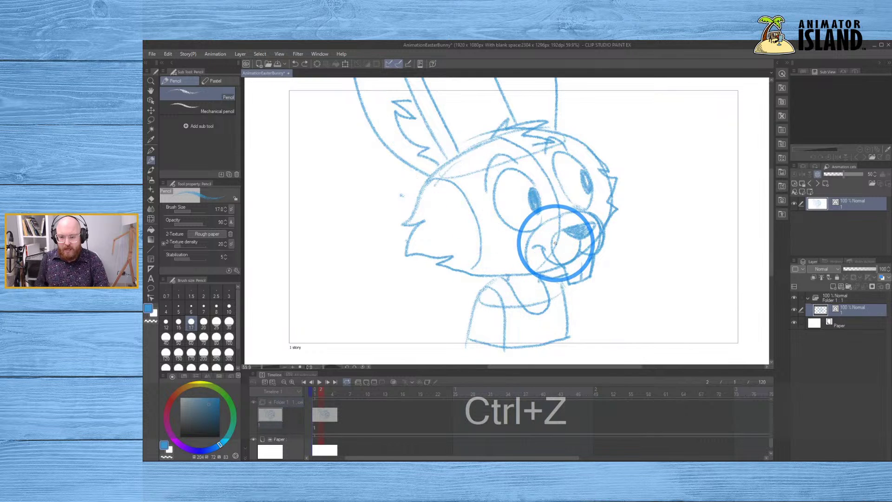
key(ctrl+z)
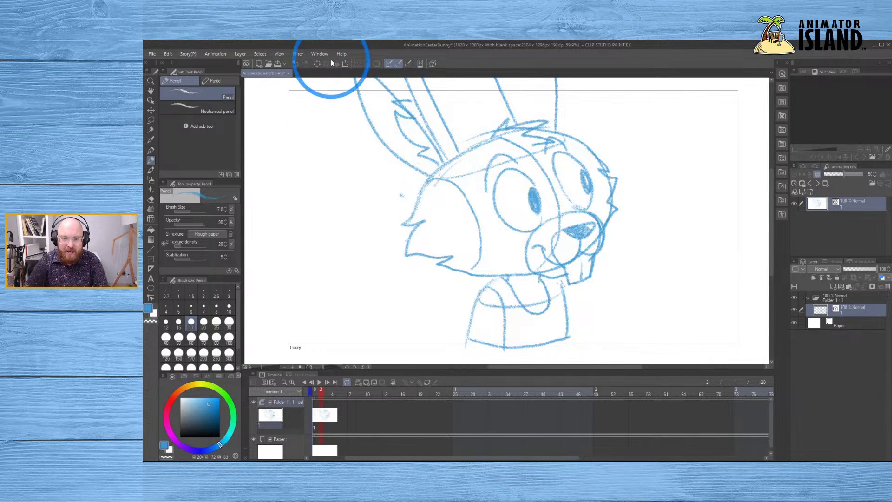
- Try a lowered, squashed head and shoulder pose with a downward arrow over the first drawing, undoing all of these strokes
mouse_move(421, 242)
mouse_down()
mouse_move(420, 274)
mouse_move(409, 281)
mouse_move(429, 210)
mouse_move(519, 163)
mouse_move(583, 180)
mouse_move(603, 227)
mouse_move(555, 273)
mouse_move(424, 294)
mouse_move(376, 288)
mouse_up()
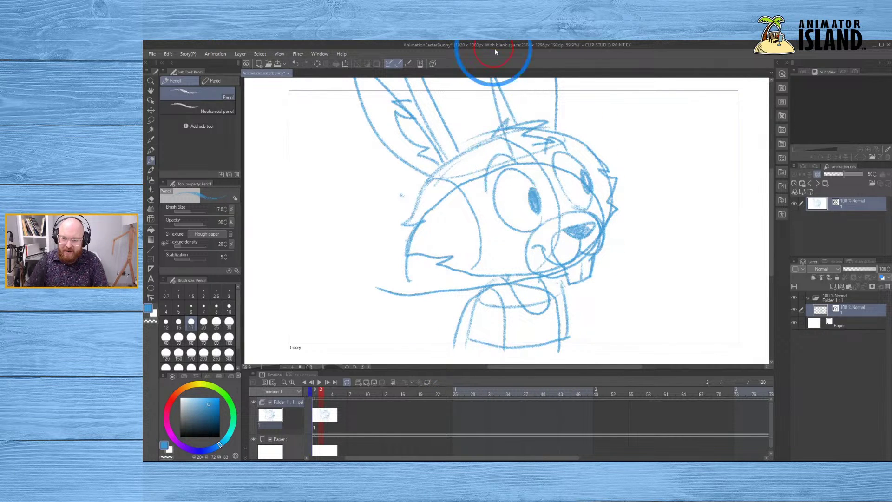
mouse_move(446, 219)
mouse_down()
mouse_move(448, 239)
mouse_move(476, 241)
mouse_up()
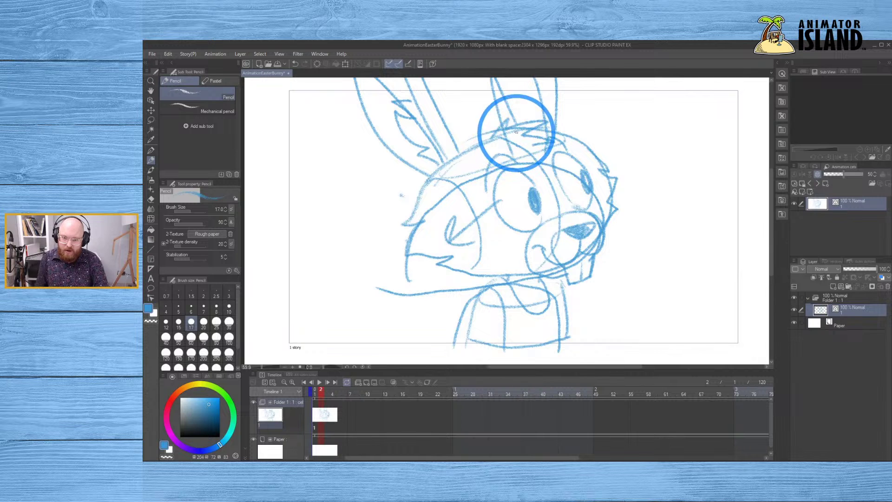
click(521, 155)
mouse_move(521, 155)
mouse_down()
mouse_move(542, 145)
mouse_move(546, 162)
mouse_move(548, 149)
mouse_move(526, 126)
mouse_up()
key(ctrl+z)
drag(613, 118, 575, 157)
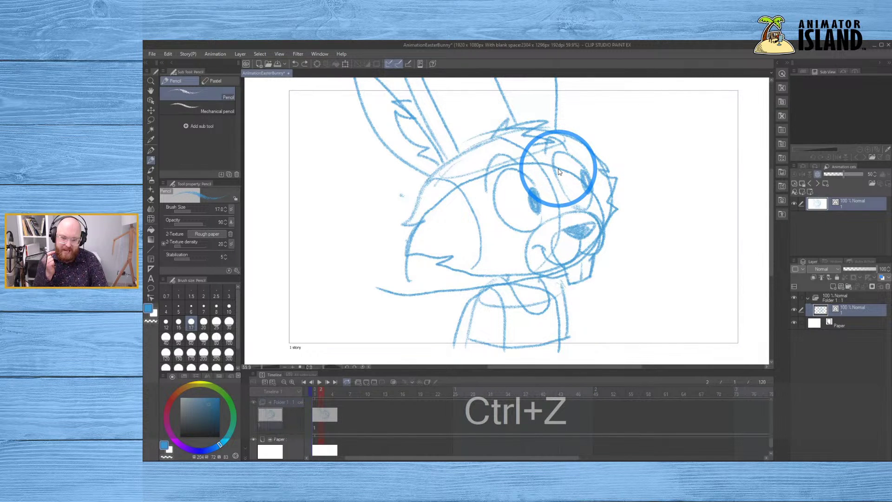
key(ctrl+z)
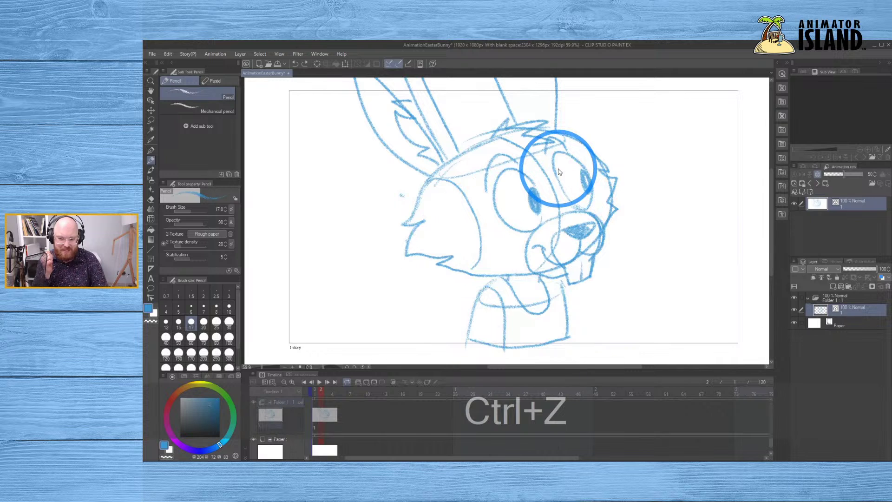
key(ctrl+z)
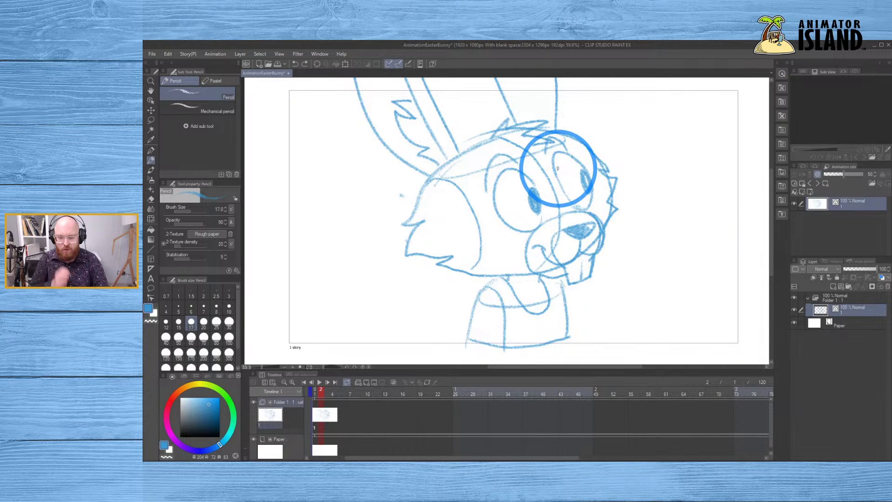
key(ctrl+z)
key(ctrl+z)
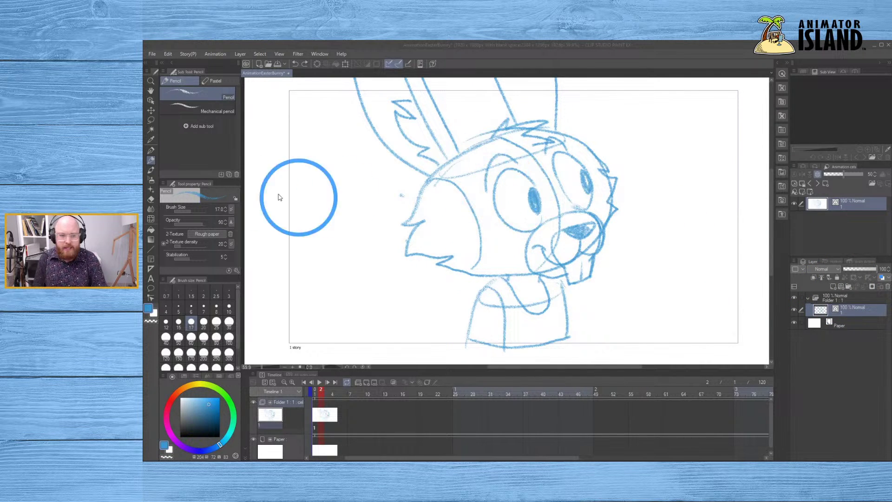
- Try half-closed eyelid lines across both eyes directly on the first drawing with the Pencil, undoing them
click(151, 160)
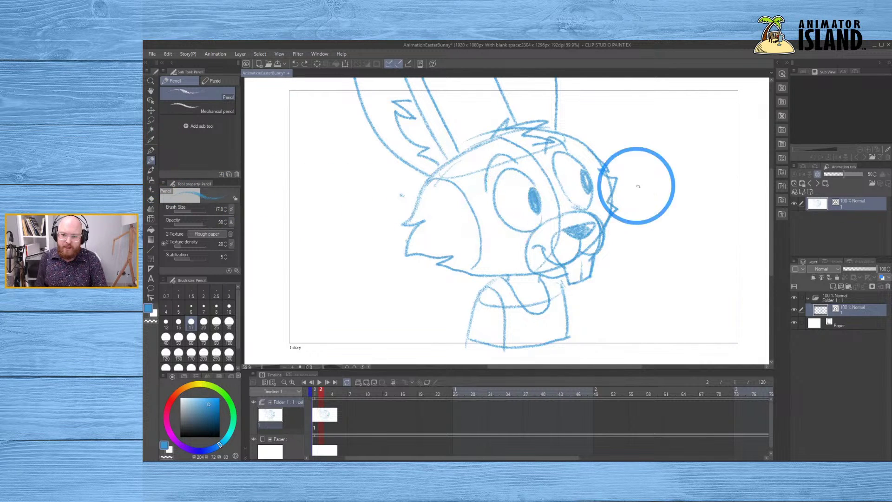
click(532, 171)
mouse_move(532, 171)
mouse_down()
mouse_move(498, 211)
mouse_move(547, 184)
mouse_move(495, 223)
mouse_move(559, 184)
mouse_move(583, 175)
mouse_up()
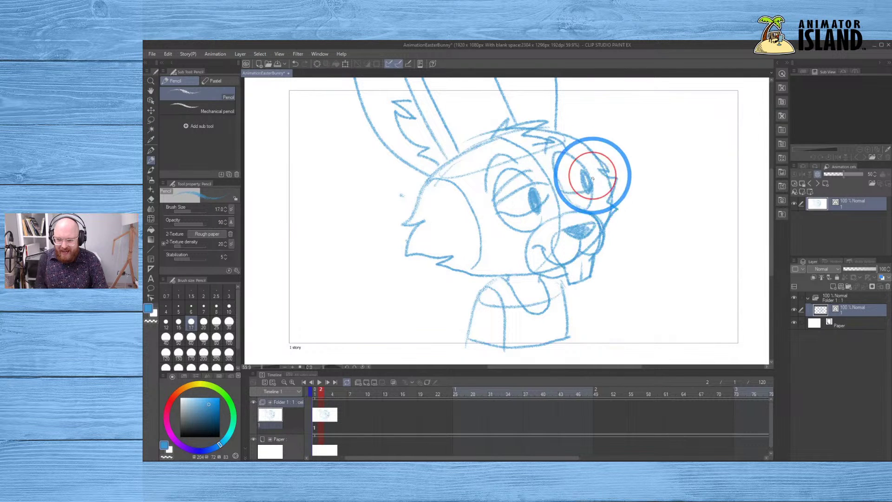
key(ctrl+z)
key(ctrl+z)
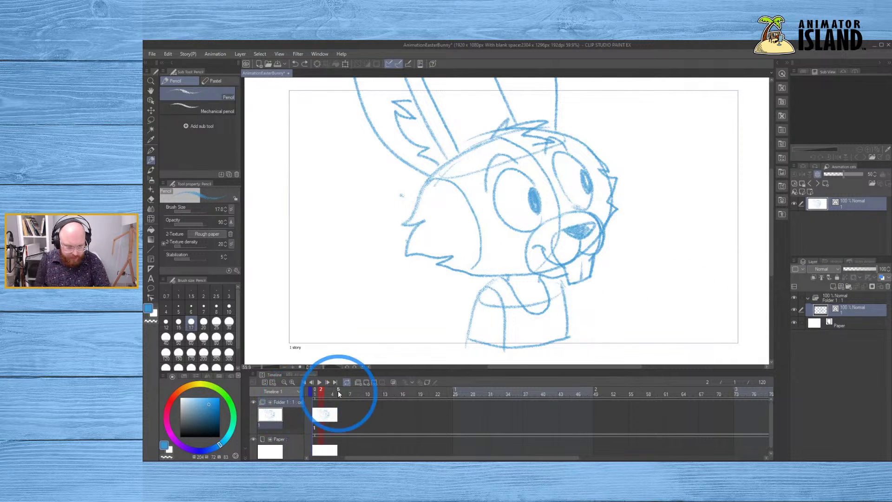
- Add a new animation cel at frame 2 and enable onion skin to show the previous drawing
click(324, 407)
key(n)
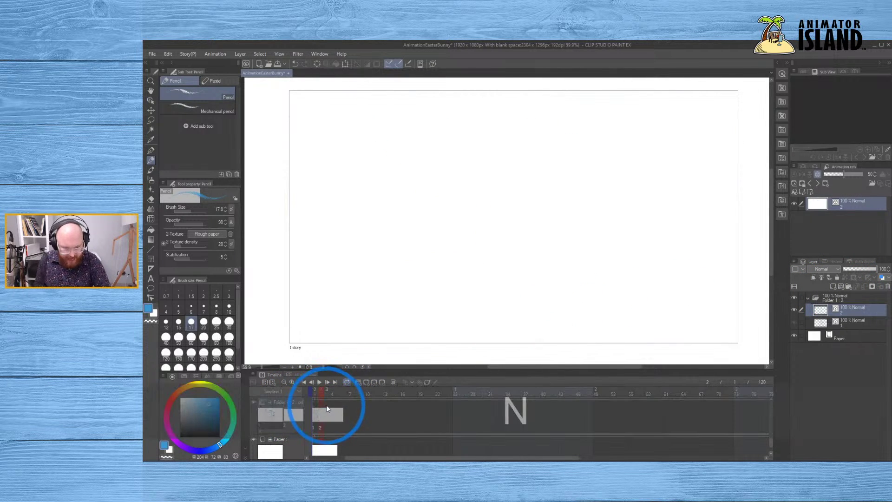
click(222, 54)
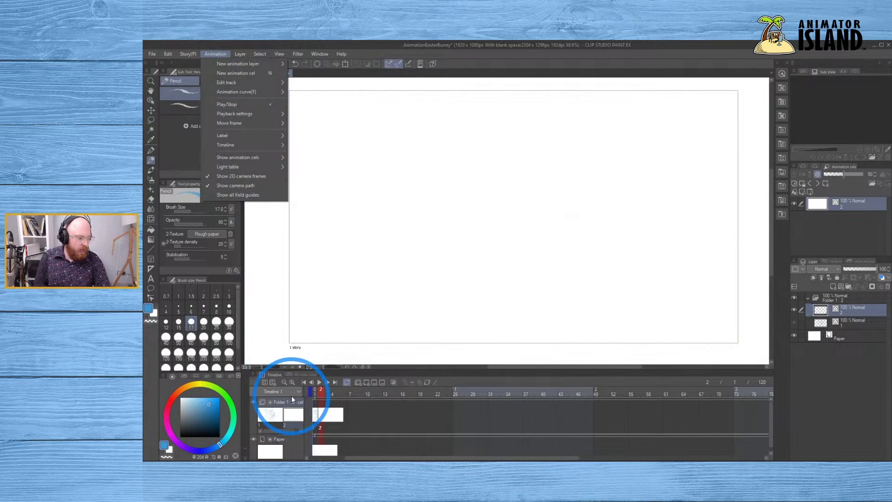
click(318, 423)
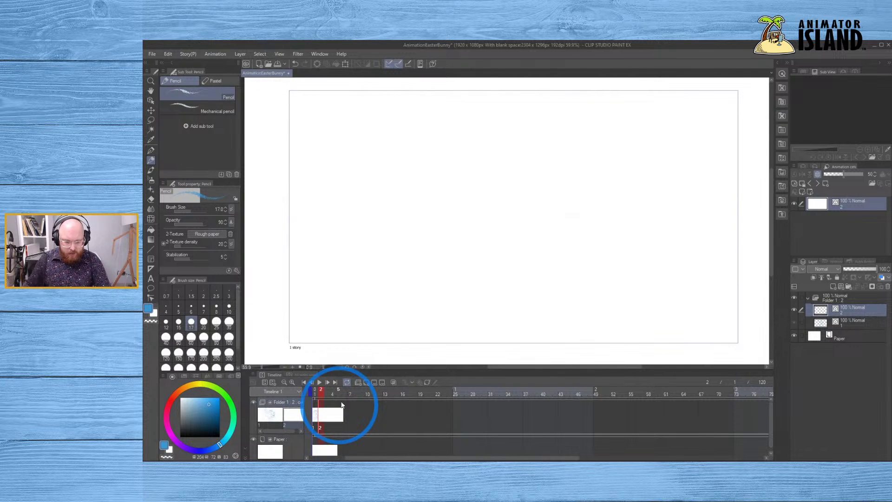
click(393, 383)
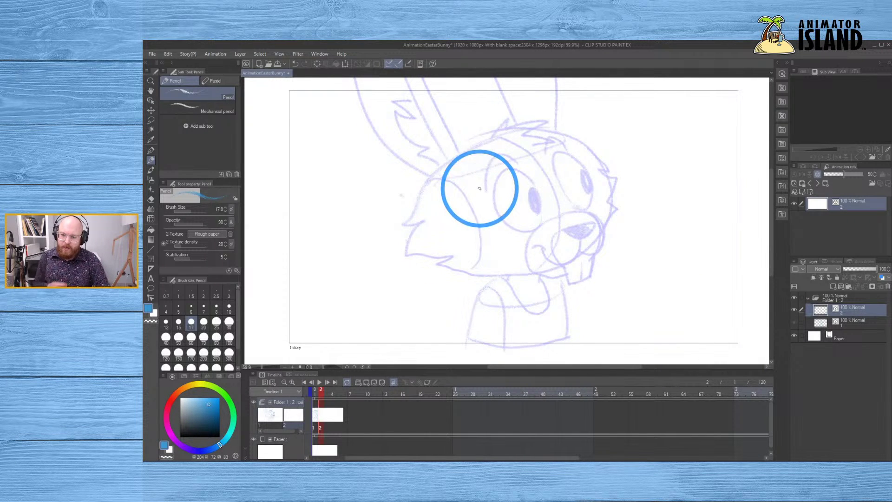
- Try a squashed head outline on the new cel, with cheek fur, a lowered nose and muzzle, and closed-eye lines over both eyes
mouse_move(492, 202)
mouse_down()
mouse_move(527, 191)
mouse_move(519, 205)
mouse_move(500, 206)
mouse_move(553, 201)
mouse_up()
key(ctrl+z)
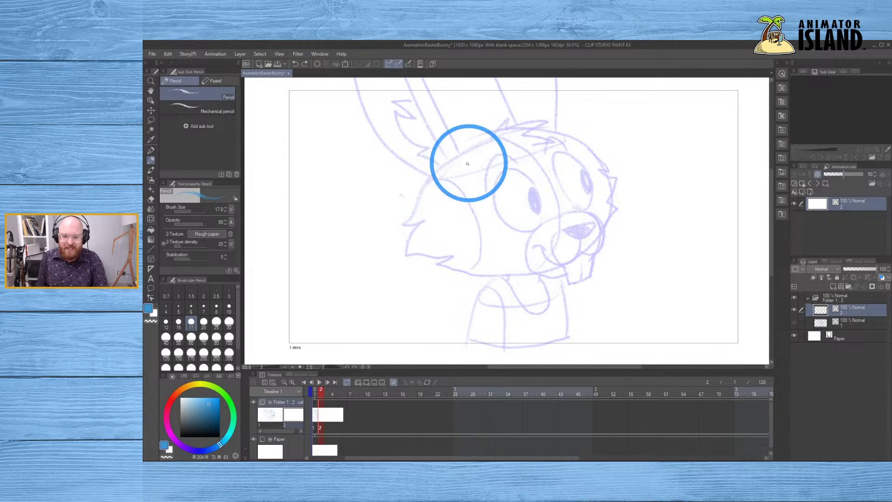
mouse_move(489, 151)
mouse_down()
mouse_move(400, 255)
mouse_move(420, 284)
mouse_move(534, 275)
mouse_move(630, 176)
mouse_move(490, 152)
mouse_up()
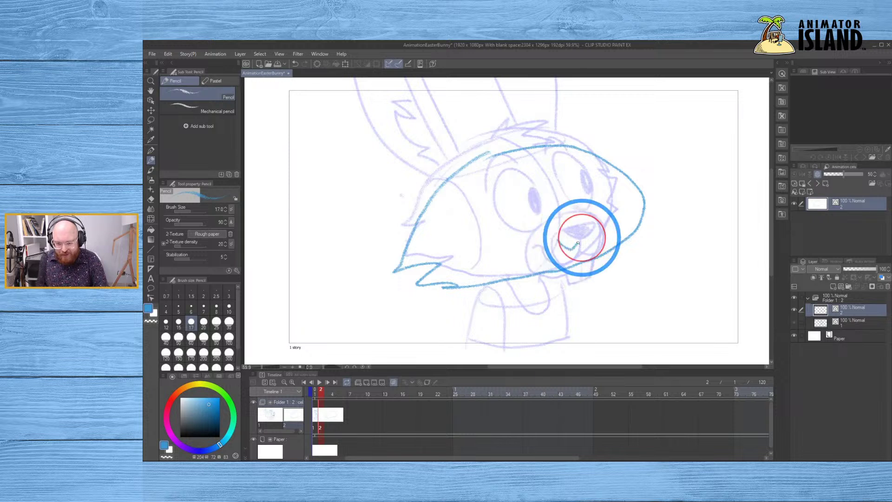
mouse_move(578, 233)
mouse_down()
mouse_move(531, 262)
mouse_move(568, 248)
mouse_move(603, 253)
mouse_up()
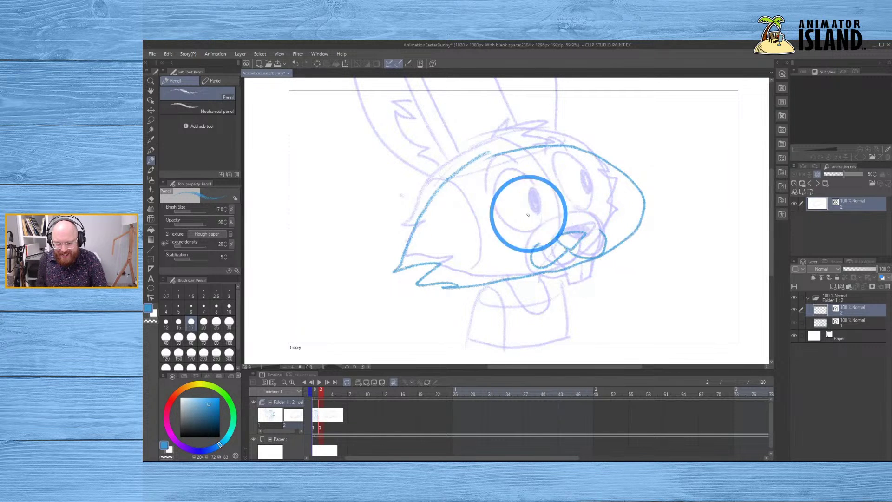
drag(494, 218, 554, 224)
mouse_move(498, 210)
mouse_down()
mouse_move(531, 210)
mouse_move(549, 191)
mouse_move(604, 182)
mouse_move(601, 216)
mouse_move(588, 199)
mouse_move(604, 197)
mouse_up()
drag(554, 225, 536, 212)
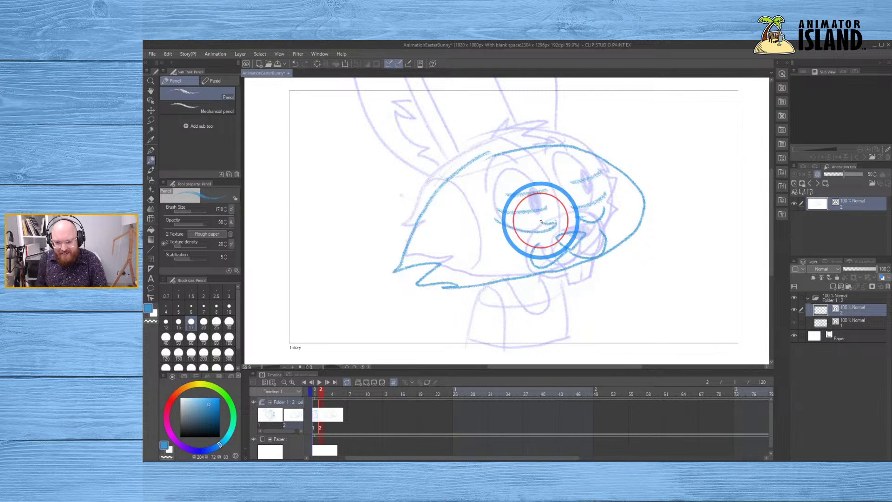
- Undo the squashed head, muzzle and closed-eye strokes to clear the new cel
key(ctrl+z)
key(ctrl+z)
key(ctrl+z)
key(ctrl+z)
key(ctrl+z)
key(ctrl+z)
key(ctrl+z)
key(ctrl+z)
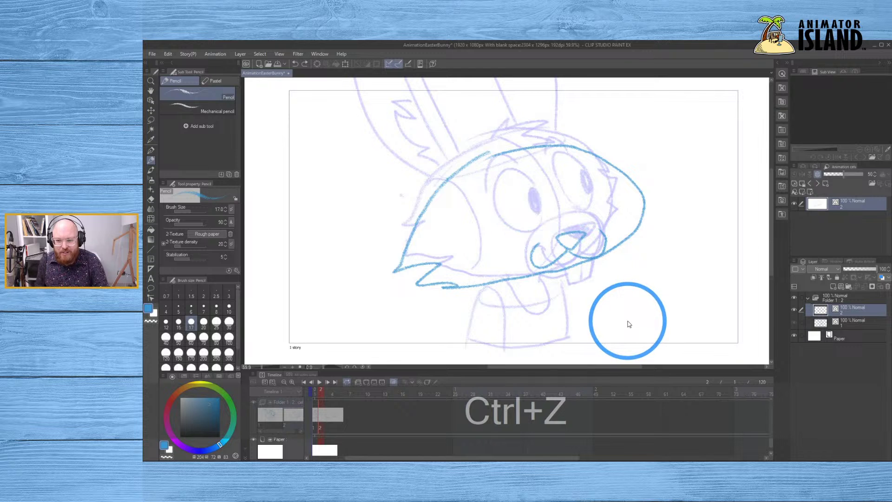
key(ctrl+z)
key(ctrl+z)
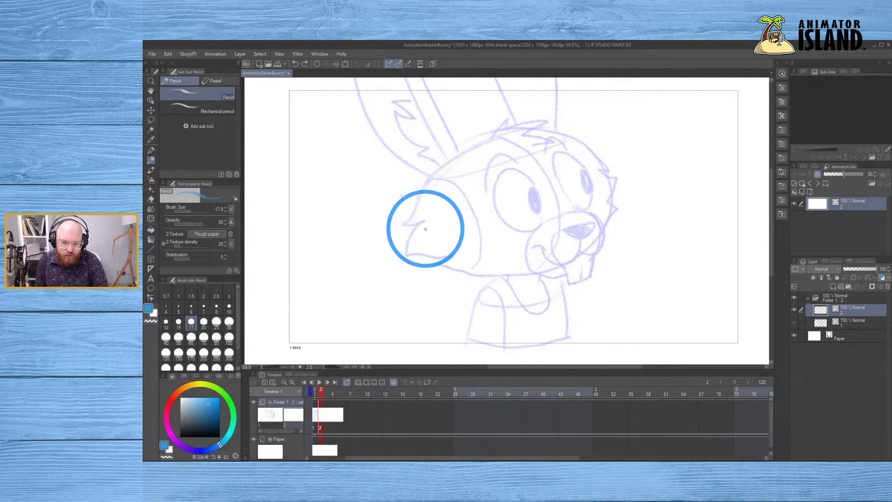
- Draw the jagged near cheek fur and flattened jaw line on the second cel, slightly wider than the onion-skinned head
mouse_move(426, 223)
mouse_down()
mouse_move(403, 261)
mouse_move(444, 259)
mouse_move(432, 269)
mouse_move(439, 272)
mouse_move(530, 273)
mouse_up()
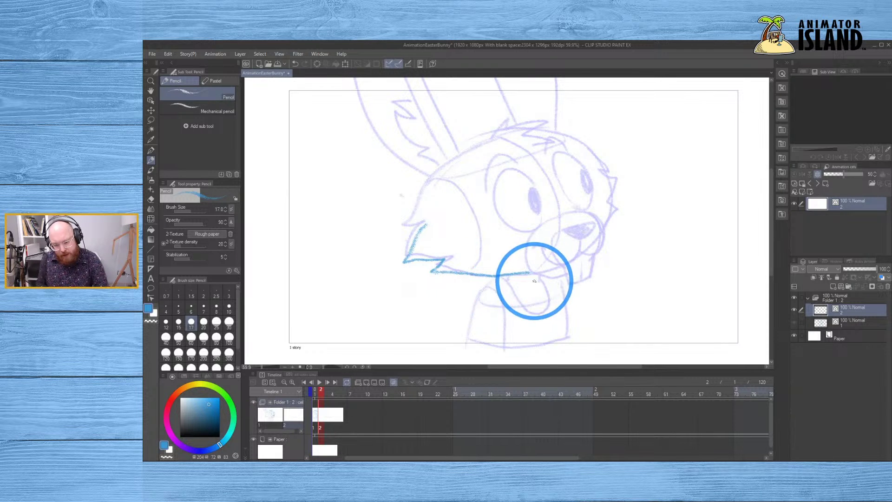
key(ctrl+z)
drag(432, 270, 498, 275)
key(ctrl+z)
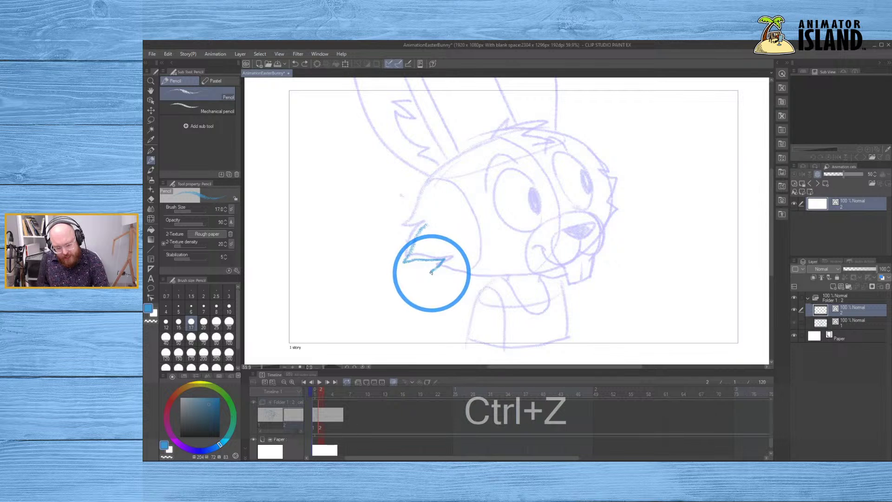
drag(431, 273, 537, 277)
key(ctrl+z)
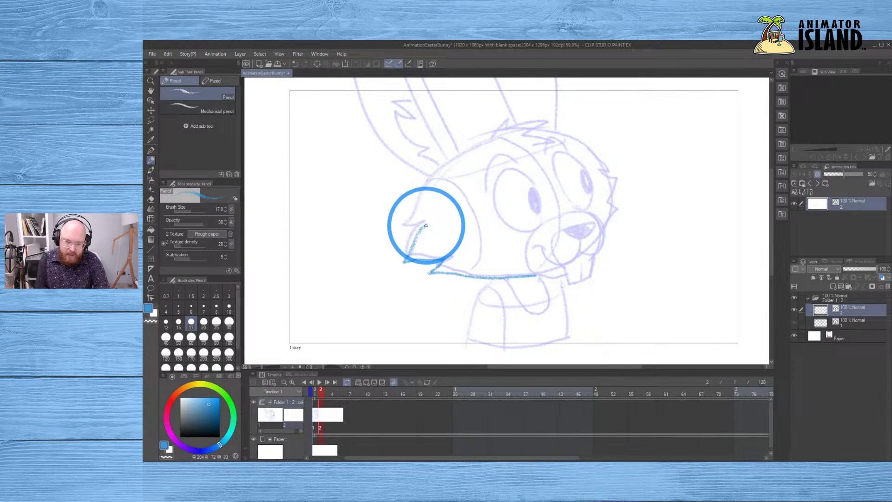
- Complete the squashed head outline with upper cheek fur, a lowered crown, spiky far cheek and a curve closing at the jaw
mouse_move(425, 225)
mouse_down()
mouse_move(401, 227)
mouse_move(460, 159)
mouse_move(513, 136)
mouse_move(559, 134)
mouse_move(500, 141)
mouse_move(548, 133)
mouse_move(503, 139)
mouse_move(524, 133)
mouse_move(568, 141)
mouse_move(511, 137)
mouse_move(554, 134)
mouse_move(614, 165)
mouse_move(604, 172)
mouse_move(623, 176)
mouse_move(606, 202)
mouse_up()
key(ctrl+z)
key(ctrl+z)
key(ctrl+z)
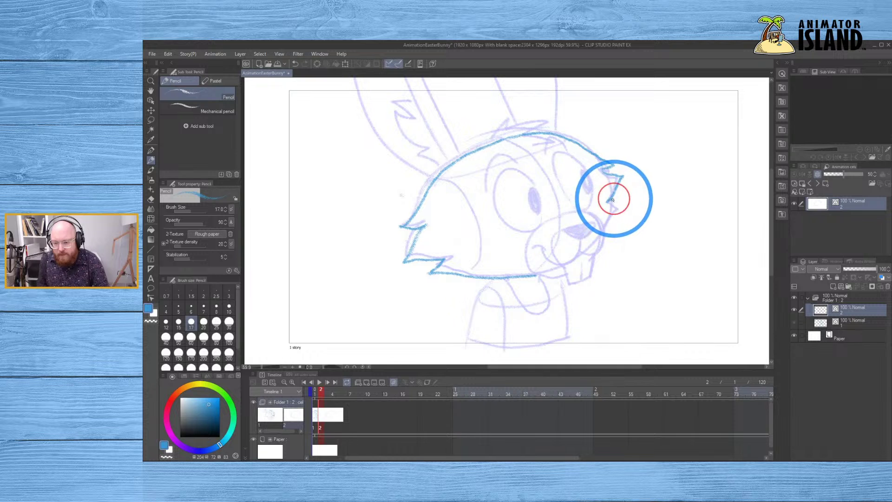
key(ctrl+z)
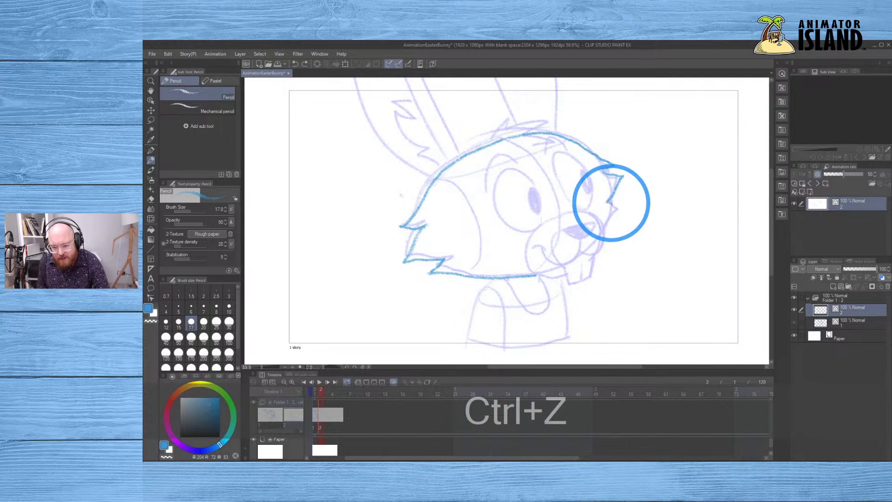
mouse_move(611, 202)
mouse_down()
mouse_move(577, 262)
mouse_move(533, 278)
mouse_up()
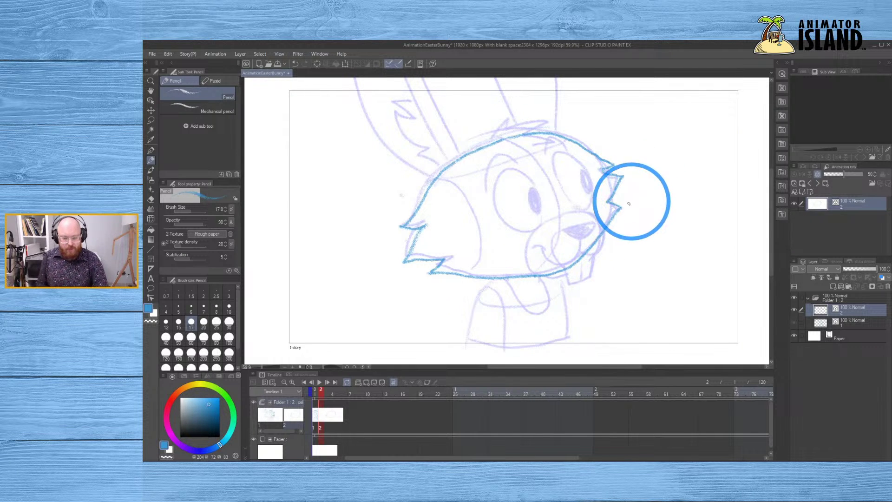
- Flip between frames 1 and 2 with onion skin on to compare the squashed head with the first drawing
key(comma)
key(period)
key(comma)
key(period)
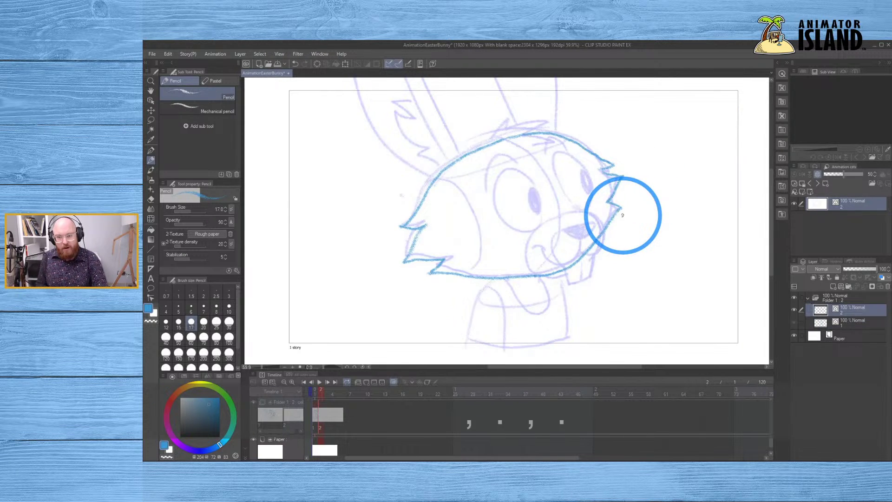
key(comma)
key(period)
key(comma)
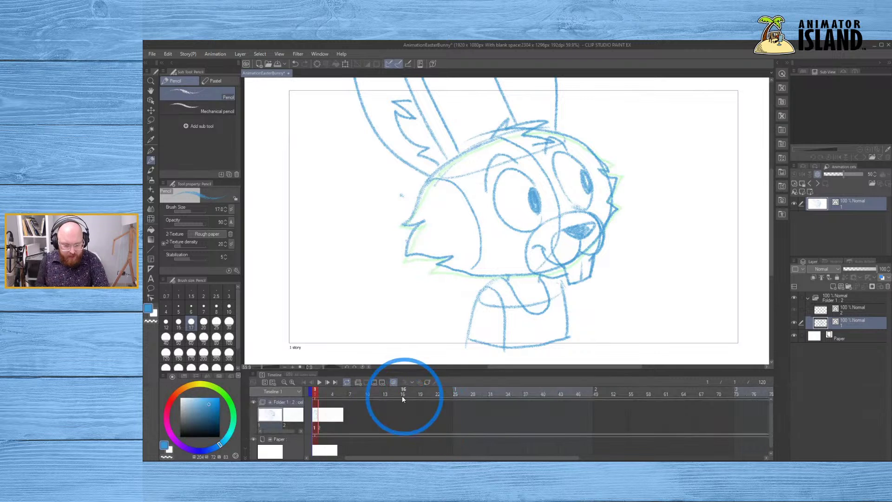
- Turn off onion skin and flip repeatedly between frames 1 and 2 to check how the head squash moves
click(393, 383)
key(period)
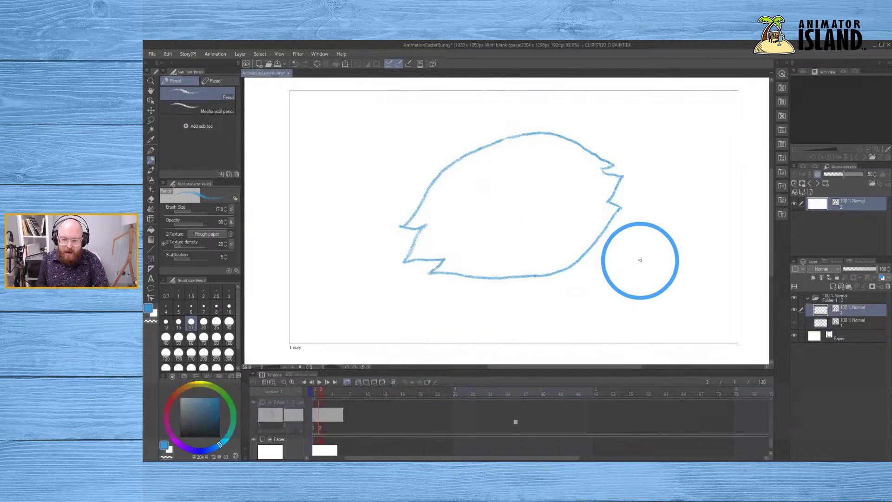
key(comma)
key(period)
key(comma)
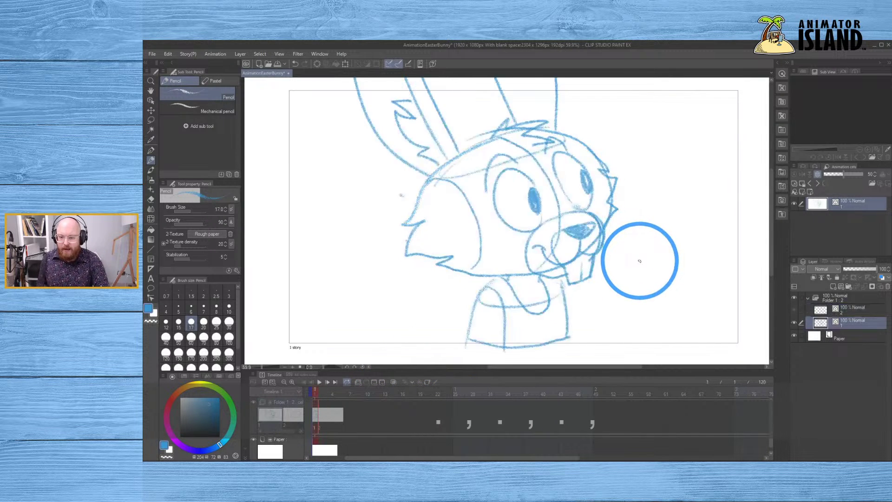
key(period)
key(comma)
key(period)
key(comma)
key(period)
key(comma)
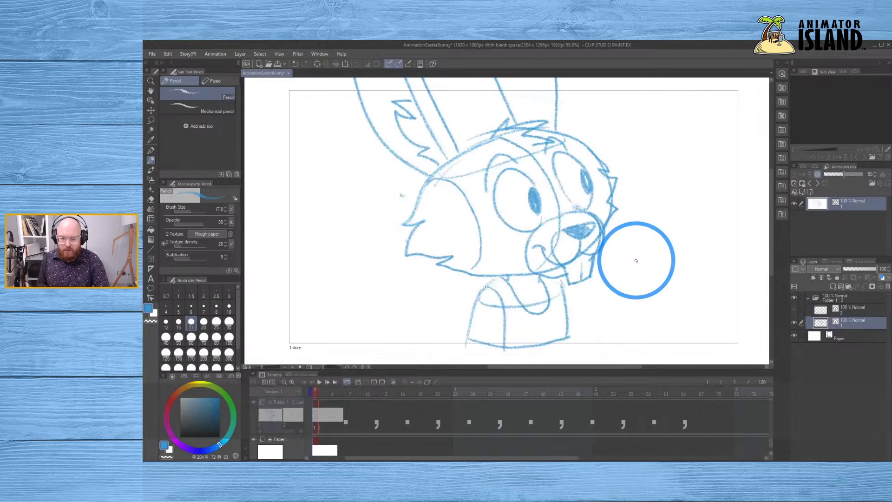
key(period)
key(comma)
key(period)
key(comma)
key(period)
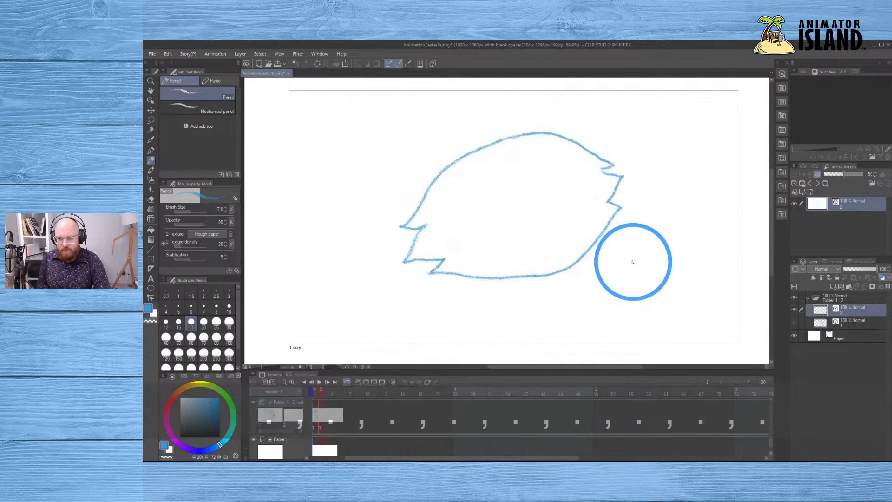
key(comma)
key(period)
key(comma)
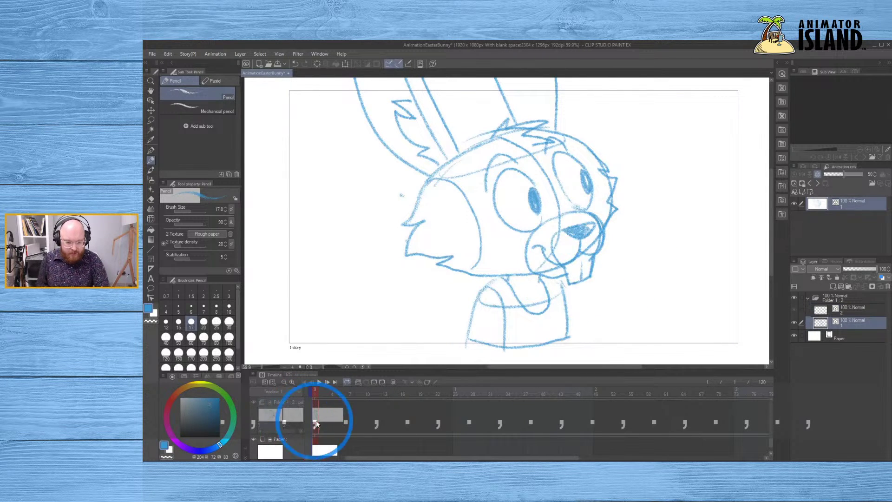
- Return to the second cel at frame 2 and turn onion skin back on
click(320, 421)
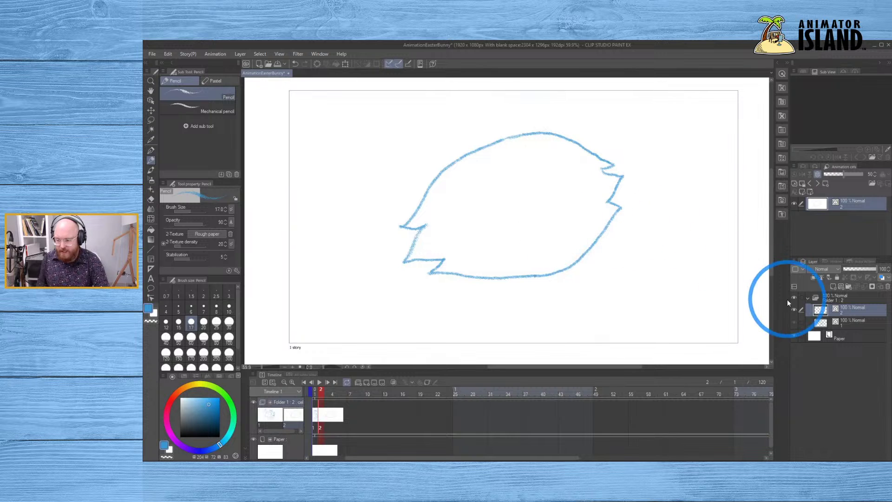
click(795, 324)
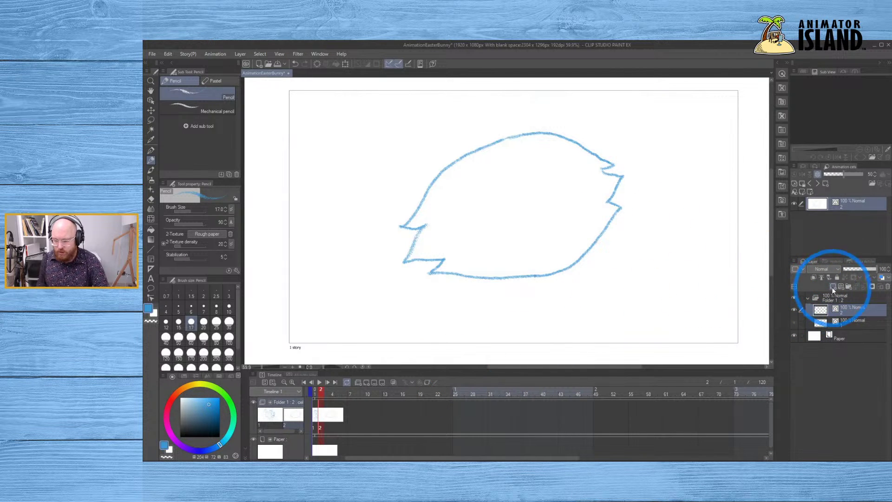
click(393, 382)
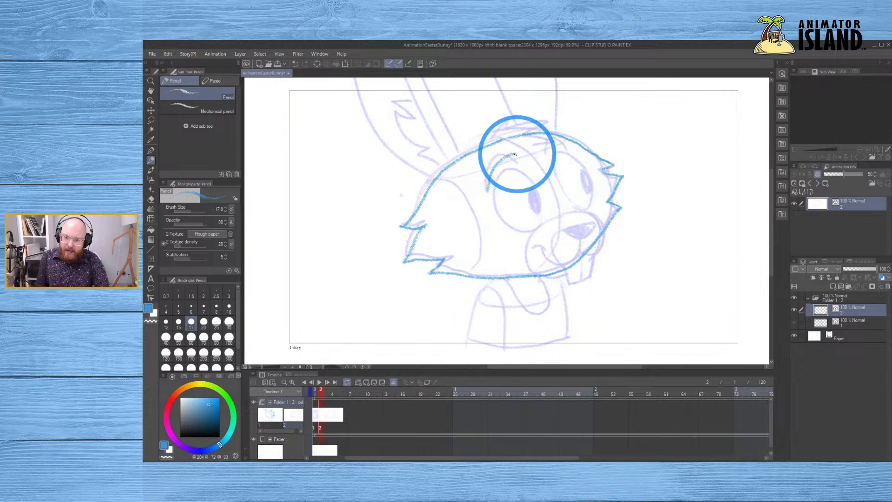
- Try a brow arc above the nearer eye on the second cel, undoing each stroke
key(ctrl+z)
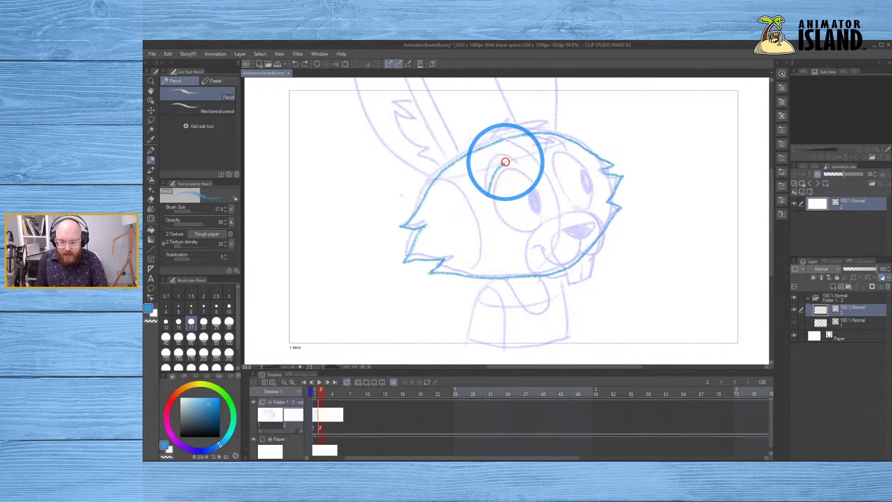
drag(504, 157, 538, 170)
key(ctrl+z)
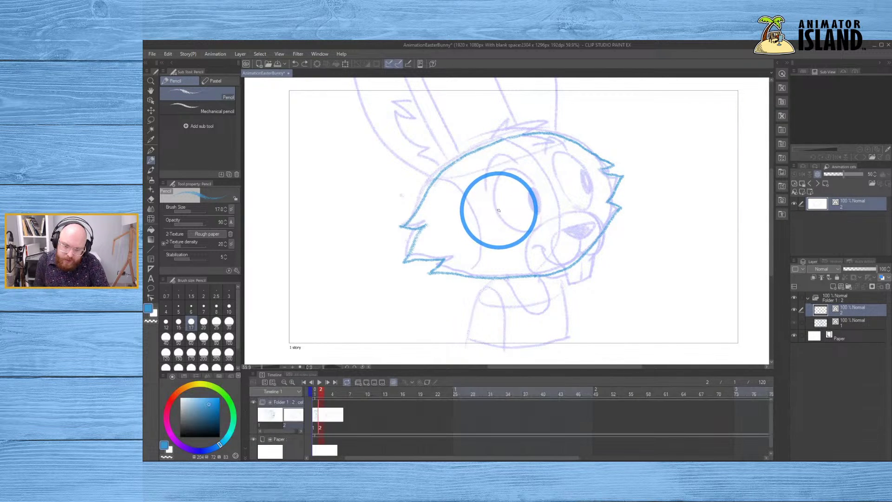
- Try closed-eye lines across both eyes of the squashed head, undoing them
drag(495, 213, 546, 199)
key(ctrl+z)
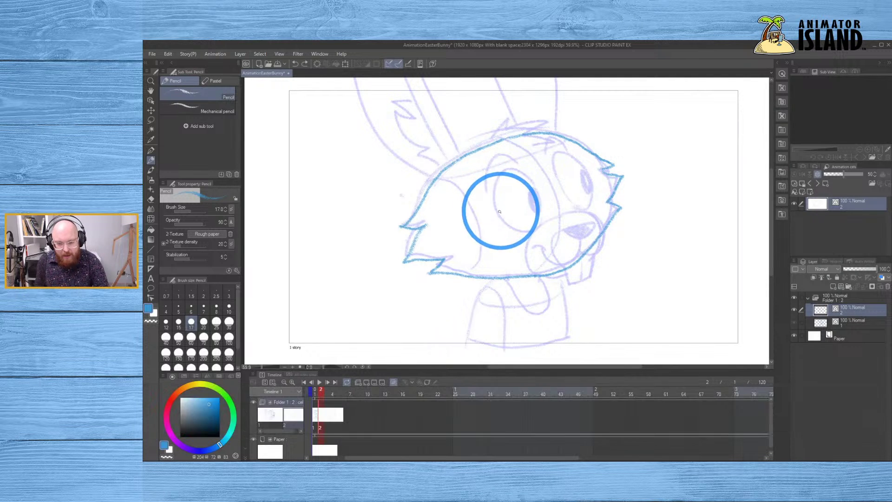
mouse_move(498, 216)
mouse_down()
mouse_move(522, 182)
mouse_move(549, 194)
mouse_move(592, 177)
mouse_up()
key(ctrl+z)
key(ctrl+z)
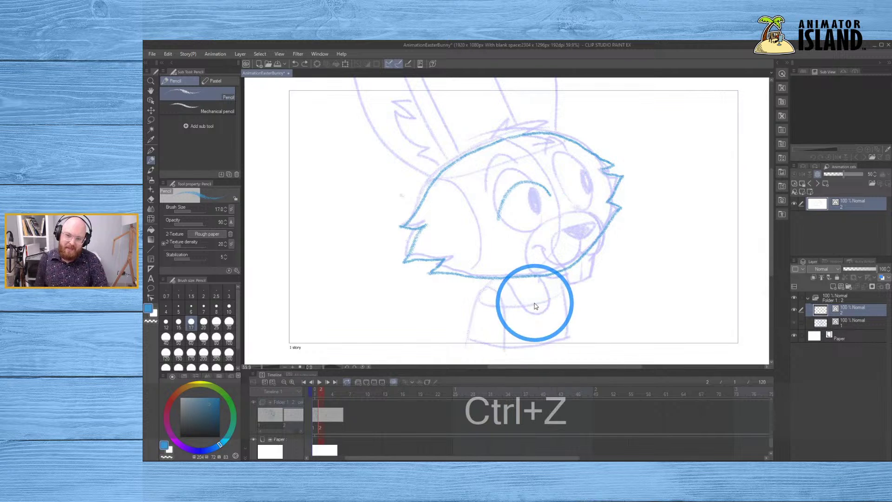
- Try angled, tightly squeezed-shut lines over both eyes and undo all of them
mouse_move(495, 206)
mouse_down()
mouse_move(501, 214)
mouse_move(552, 195)
mouse_up()
key(ctrl+z)
mouse_move(551, 199)
mouse_down()
mouse_move(497, 210)
mouse_move(524, 214)
mouse_up()
mouse_move(565, 180)
mouse_down()
mouse_move(570, 199)
mouse_move(590, 187)
mouse_up()
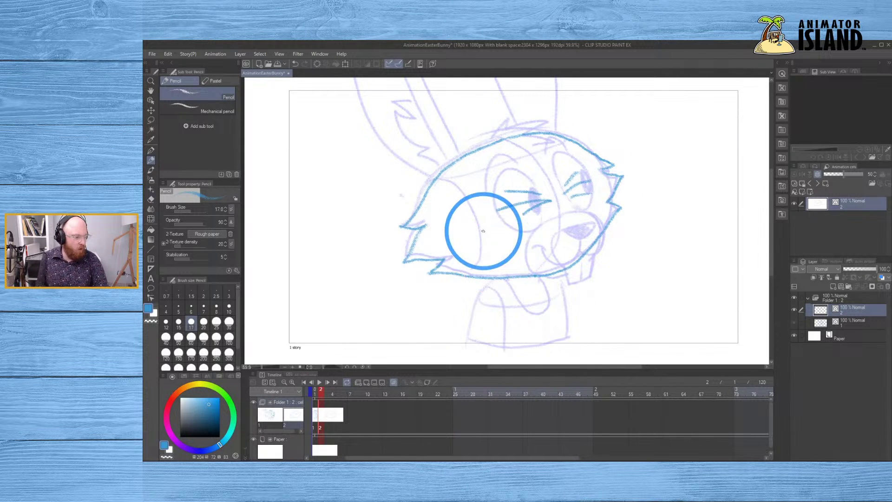
key(ctrl+z)
key(ctrl+z)
key(ctrl+z)
key(ctrl+z)
key(ctrl+z)
key(ctrl+z)
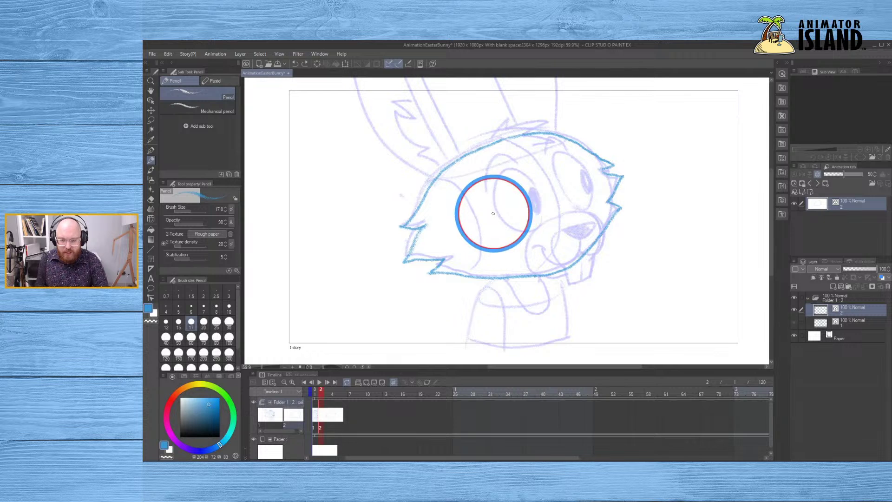
- Try downward-curving closed-eye lines following the lower part of both eyes, undoing them
drag(494, 213, 547, 197)
key(ctrl+z)
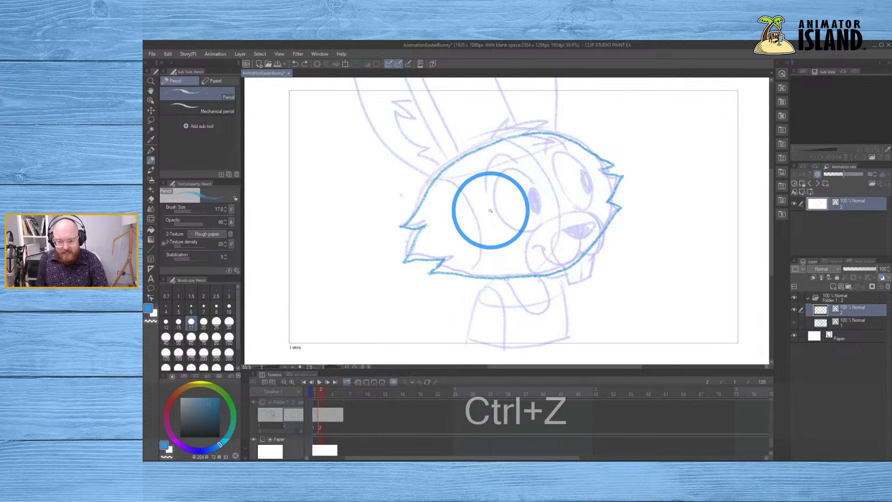
drag(491, 212, 543, 200)
key(ctrl+z)
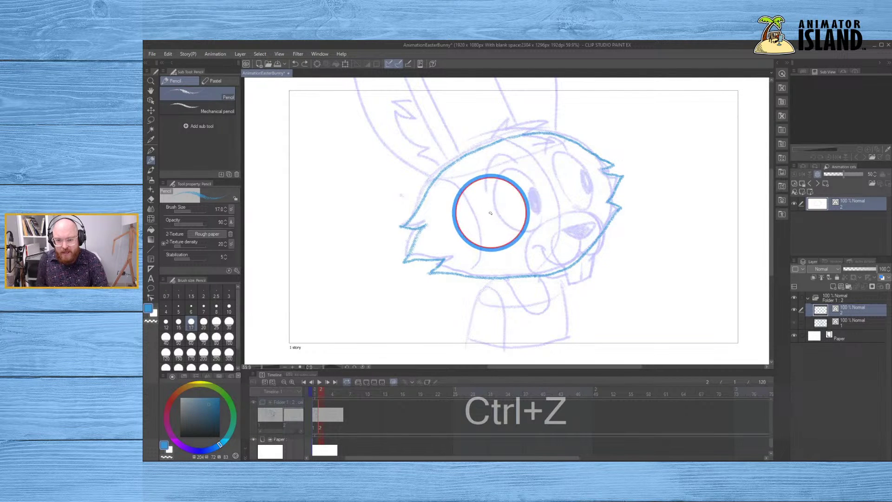
drag(491, 213, 596, 185)
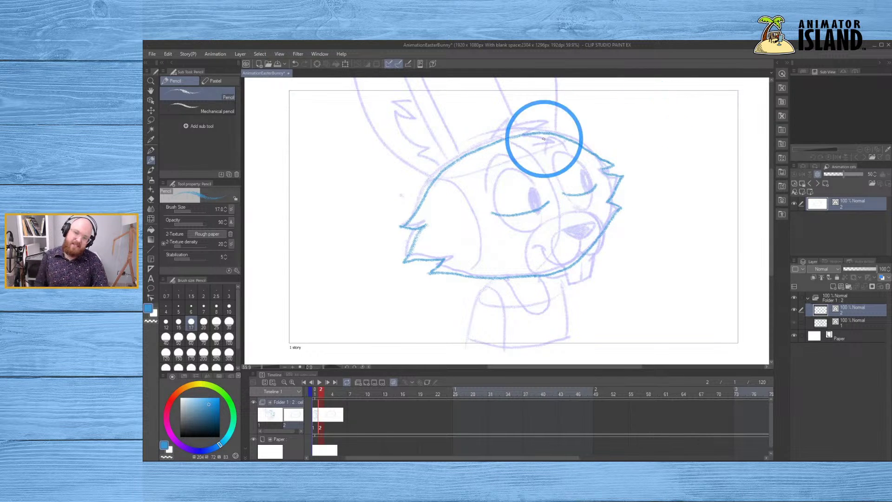
key(ctrl+z)
key(ctrl+z)
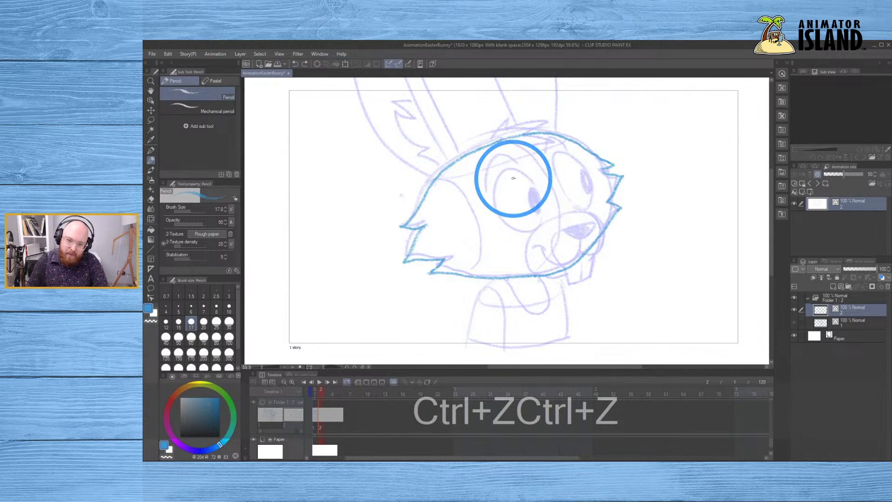
- Try a vertical contour guide down the nearer eyeball with a short lid line across it, undoing both
drag(514, 175, 532, 225)
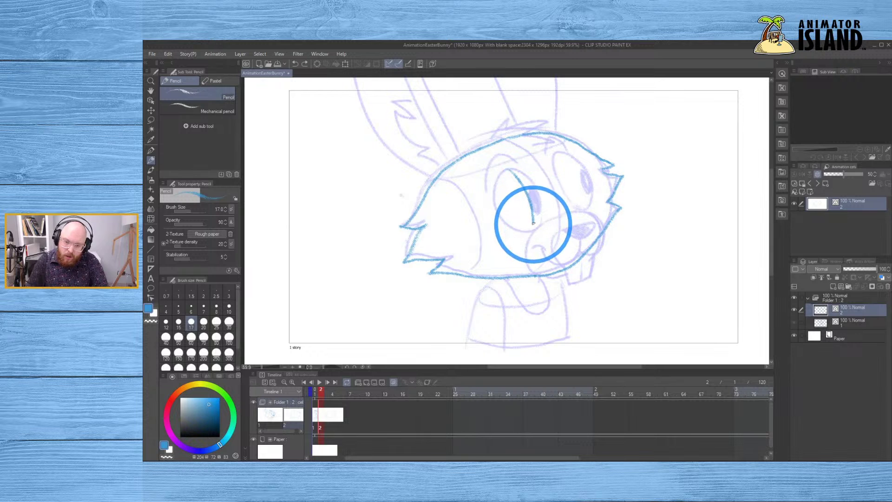
key(ctrl+z)
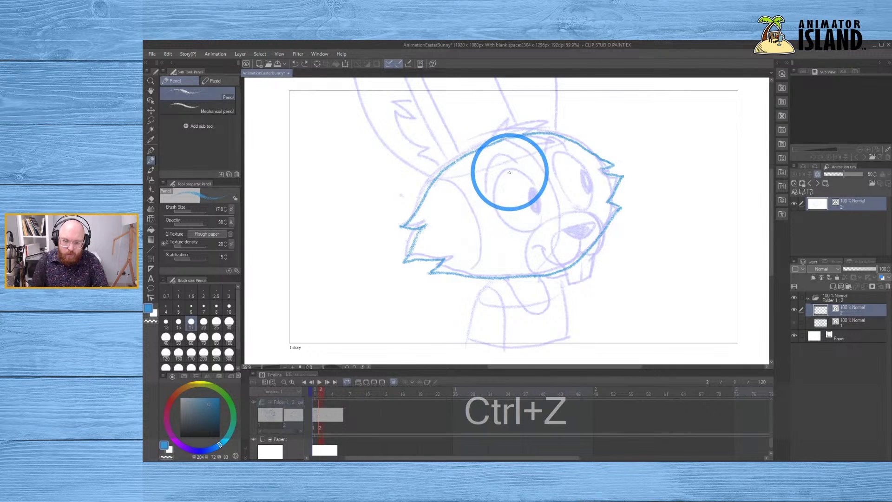
drag(509, 170, 520, 220)
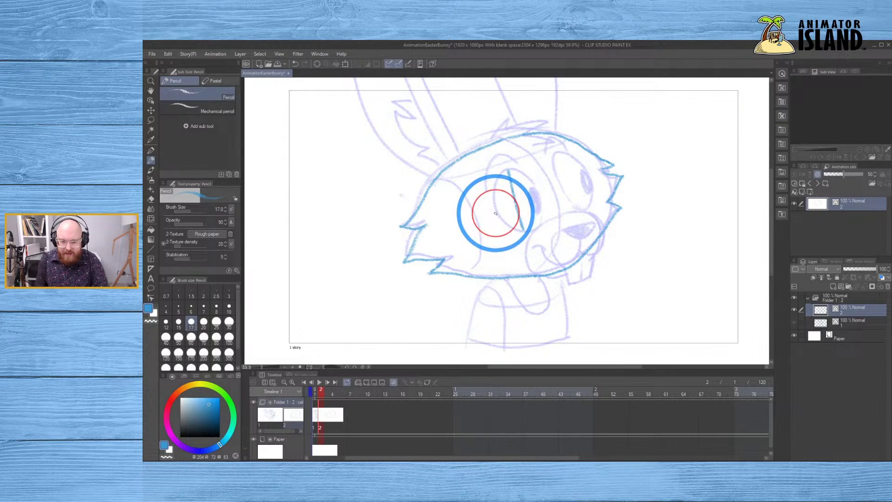
key(ctrl+z)
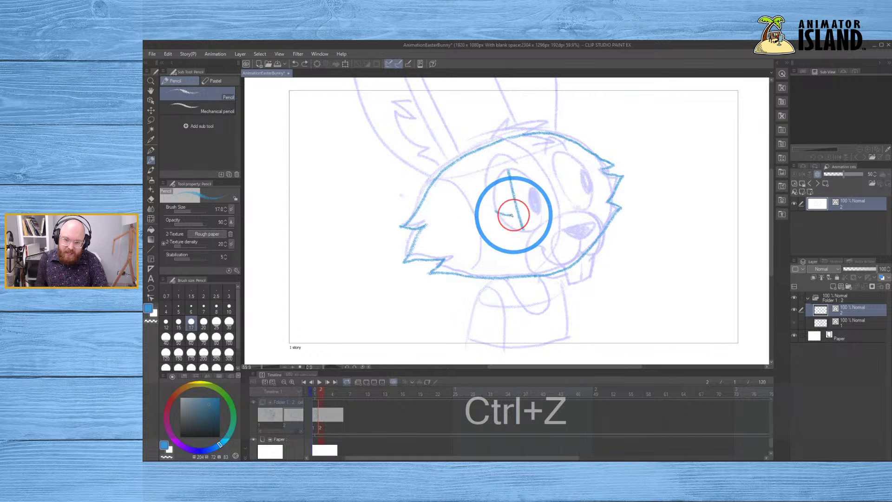
key(ctrl+z)
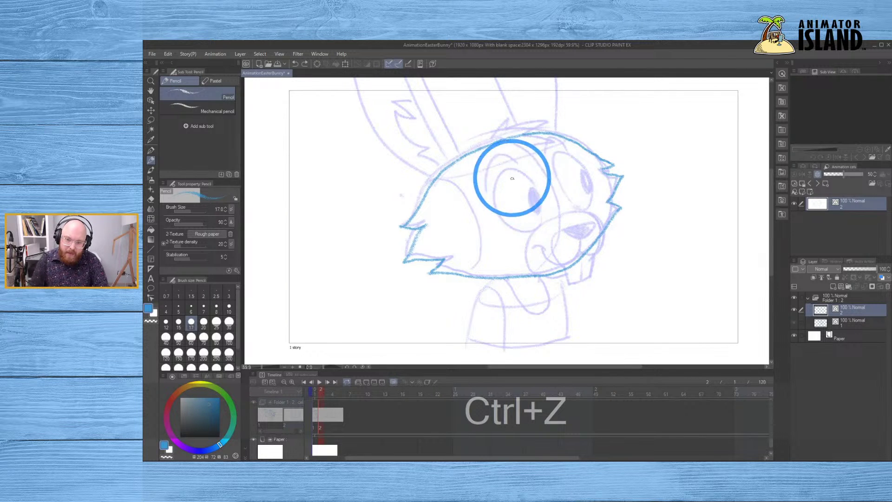
- Draw downward-curving closed-eye lines over both eyes using temporary vertical contour guides, and undo the guides and trial brow strokes
drag(504, 171, 524, 195)
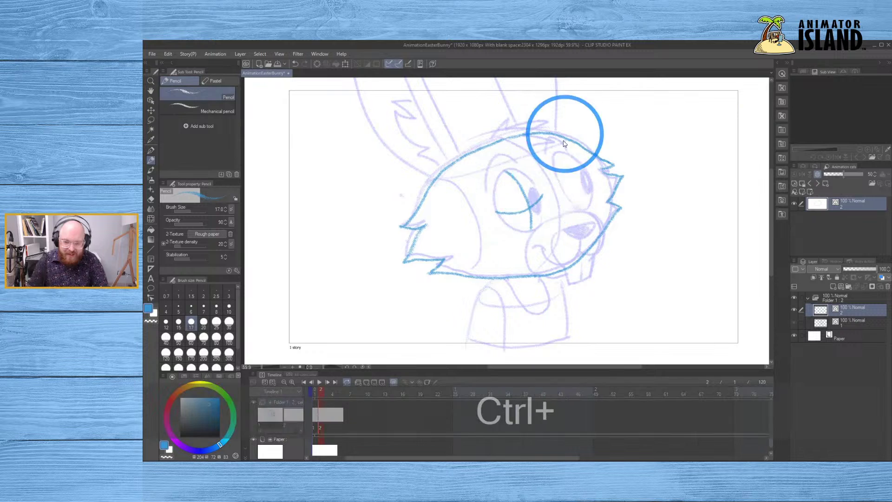
key(ctrl+z)
mouse_move(496, 211)
mouse_down()
mouse_move(531, 211)
mouse_move(595, 185)
mouse_up()
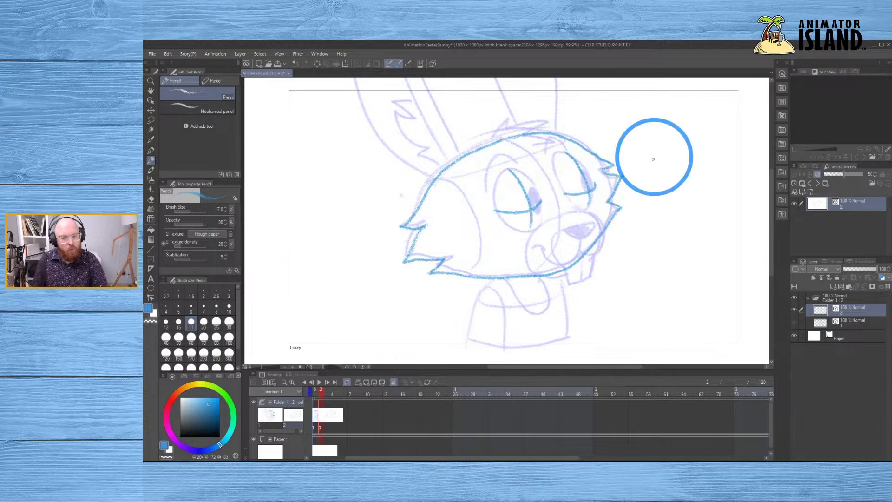
key(ctrl+z)
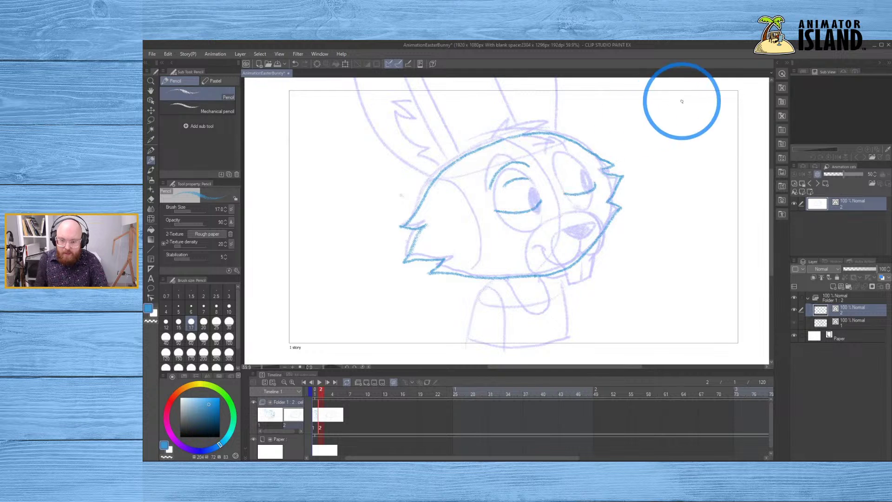
key(ctrl+z)
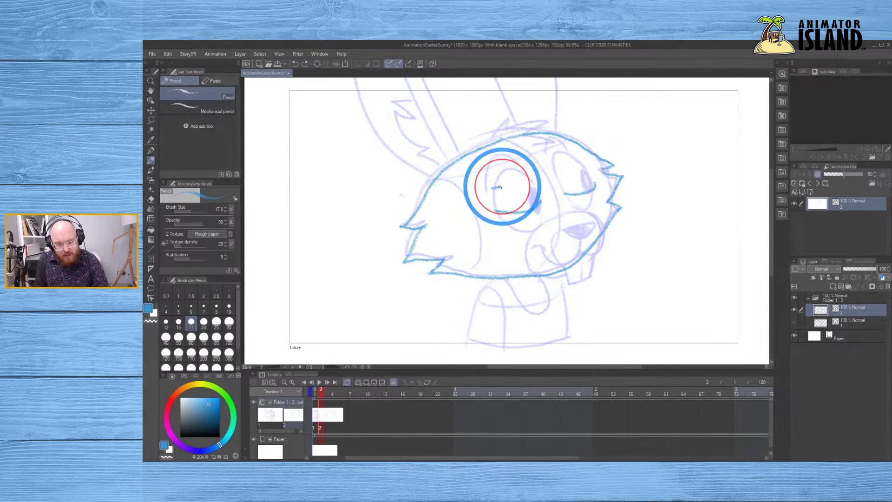
- Try slanted, furrowed lid and brow strokes above both closed eyes, and undo all of them
key(ctrl+z)
drag(492, 190, 521, 181)
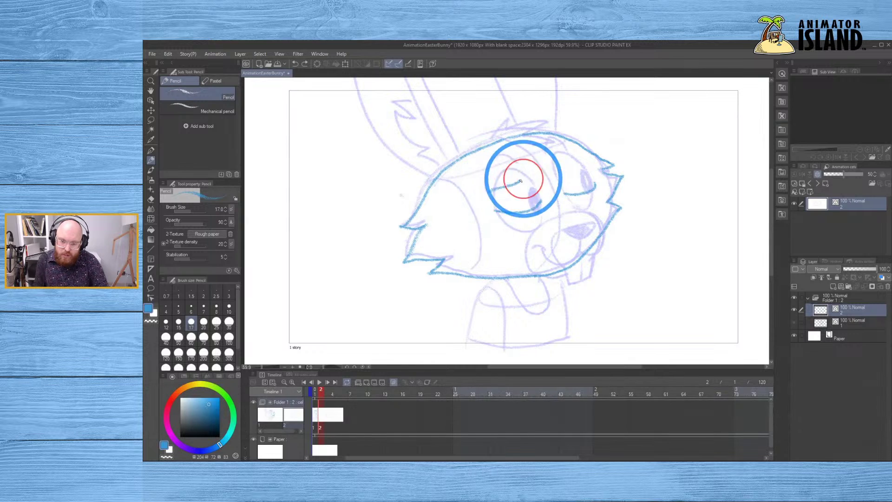
mouse_move(531, 150)
mouse_down()
mouse_move(551, 141)
mouse_move(556, 154)
mouse_move(575, 151)
mouse_up()
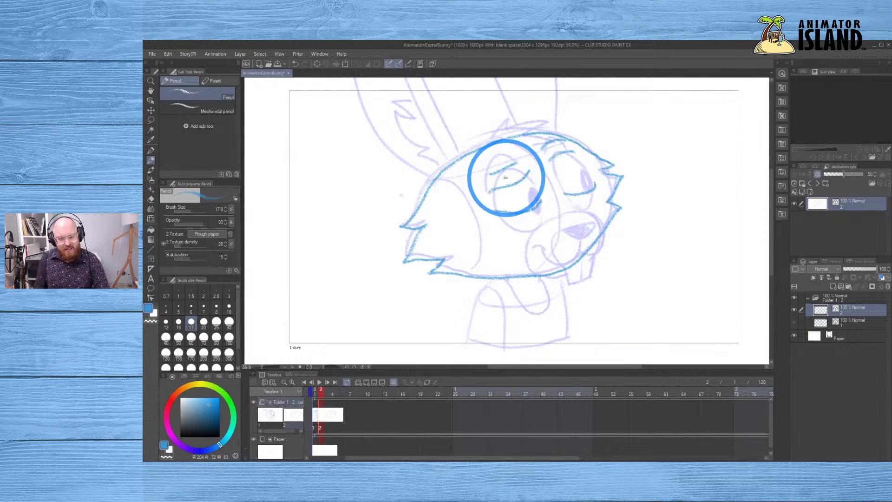
key(ctrl+z)
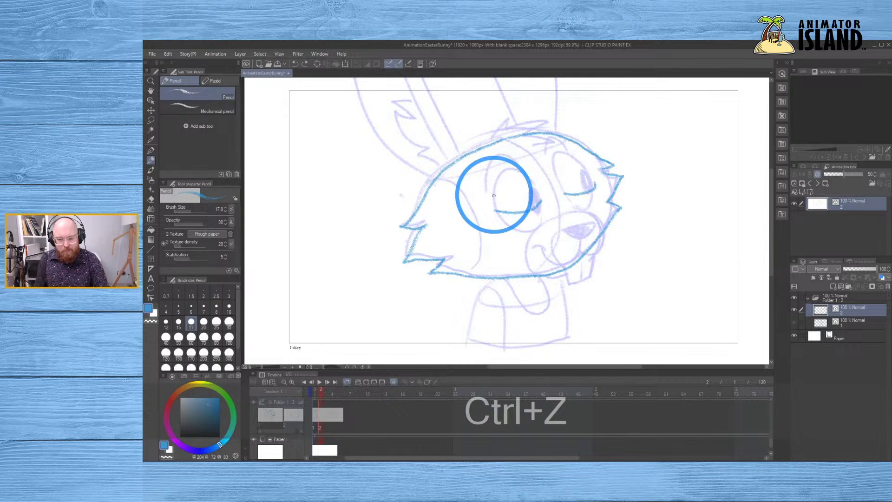
drag(489, 186, 488, 185)
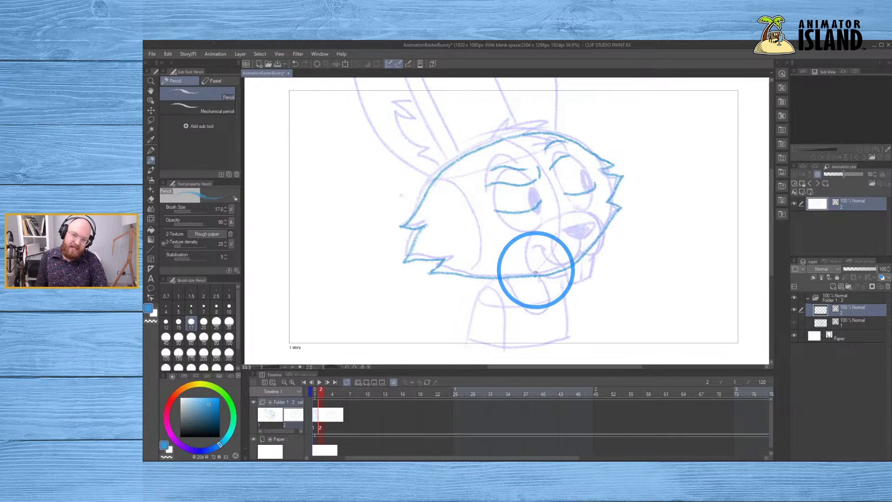
key(ctrl+z)
key(ctrl+z)
key(ctrl+z)
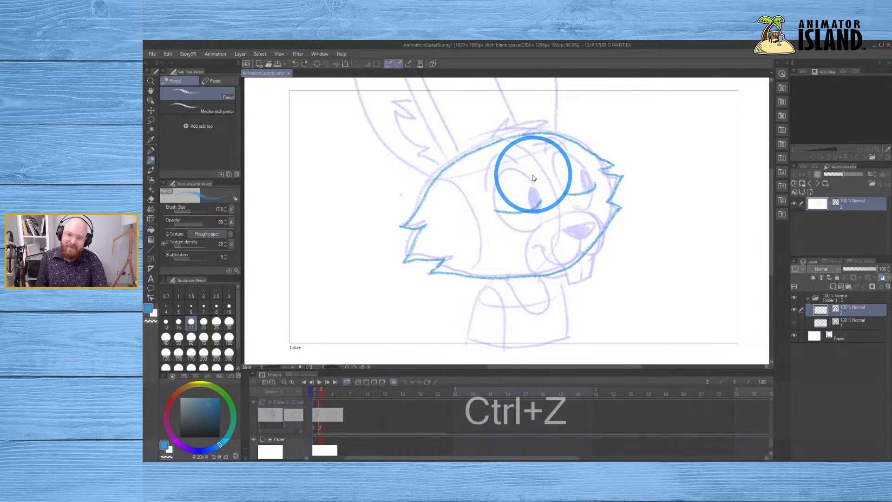
- Draw arched upper-lid lines with raised, curved eyebrows above both closed eyes, undoing and redrawing strokes until they fit
mouse_move(492, 192)
mouse_down()
mouse_move(517, 174)
mouse_move(486, 179)
mouse_move(505, 160)
mouse_move(495, 190)
mouse_move(521, 173)
mouse_move(487, 185)
mouse_move(520, 157)
mouse_move(487, 180)
mouse_move(504, 160)
mouse_up()
key(ctrl+z)
key(ctrl+z)
key(ctrl+z)
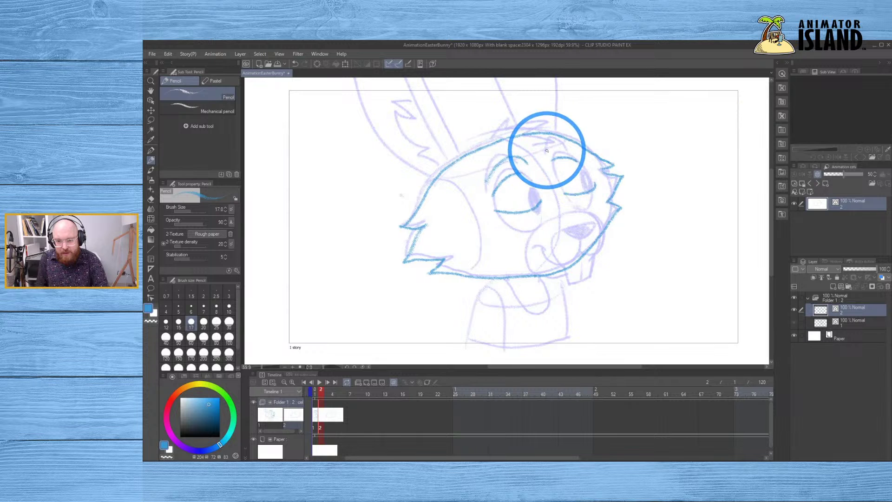
key(ctrl+z)
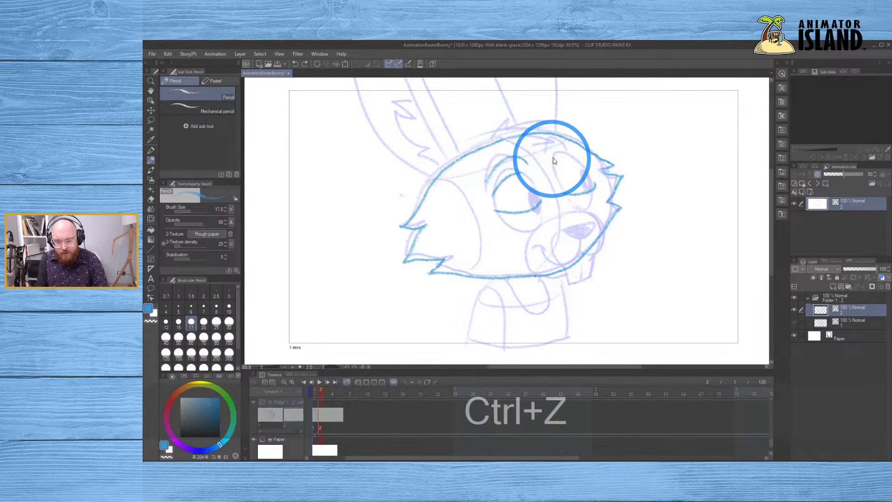
mouse_move(553, 164)
mouse_down()
mouse_move(582, 163)
mouse_move(548, 156)
mouse_move(561, 144)
mouse_move(579, 151)
mouse_up()
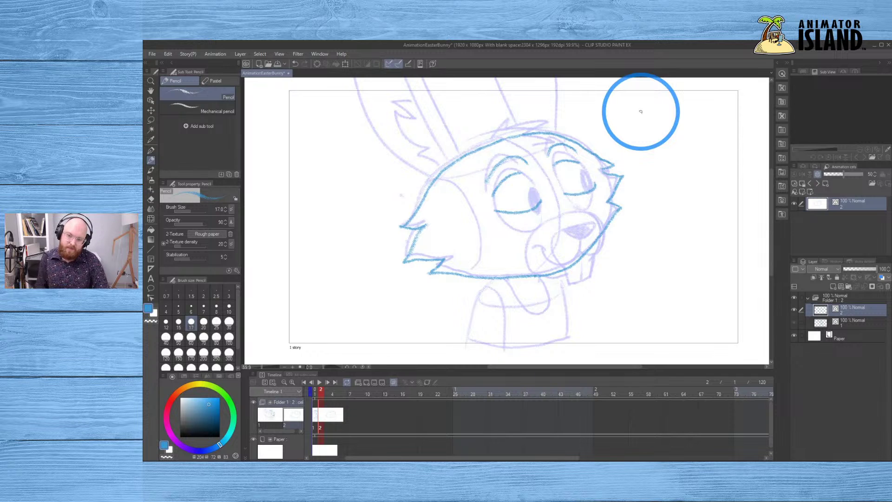
- Try joining the nearer eye's lid lines at the inner edge with the onion skin hidden, undo the strokes, and show the onion skin again
click(394, 382)
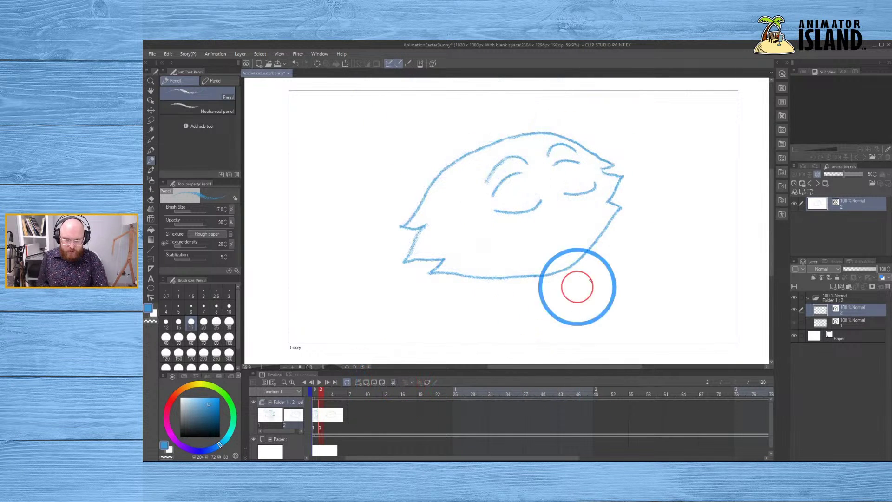
key(Return)
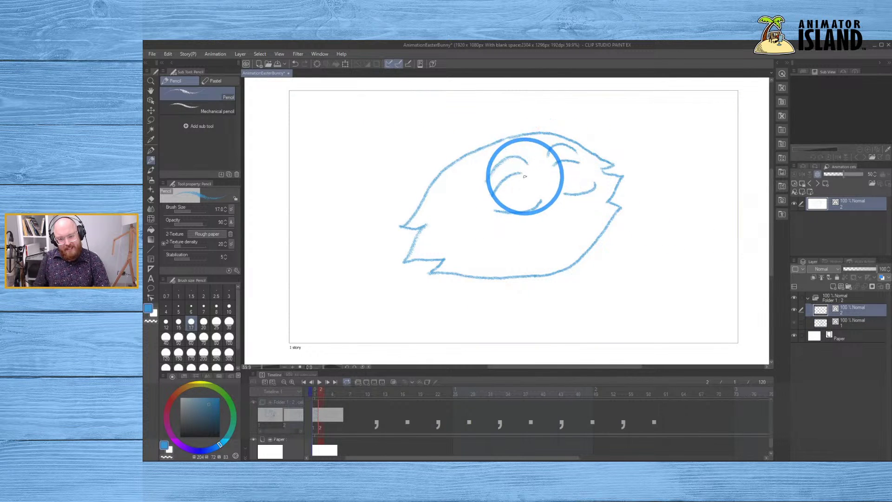
key(ctrl+z)
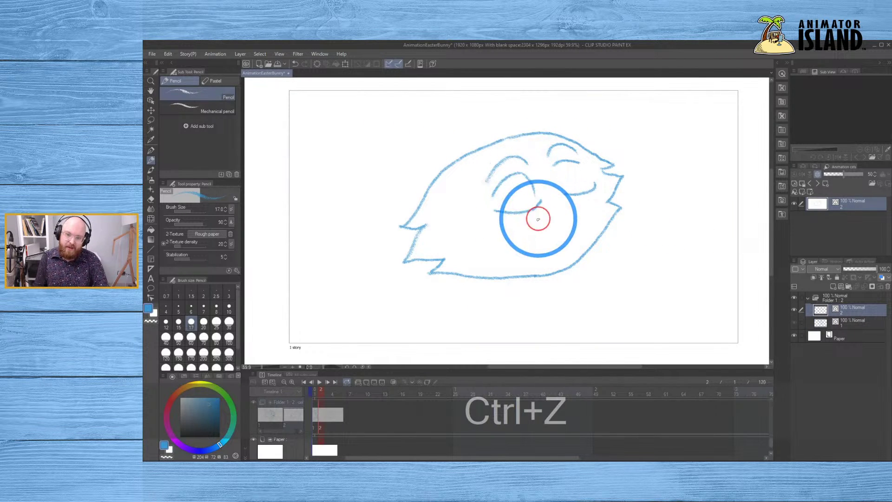
key(ctrl+z)
drag(538, 193, 562, 164)
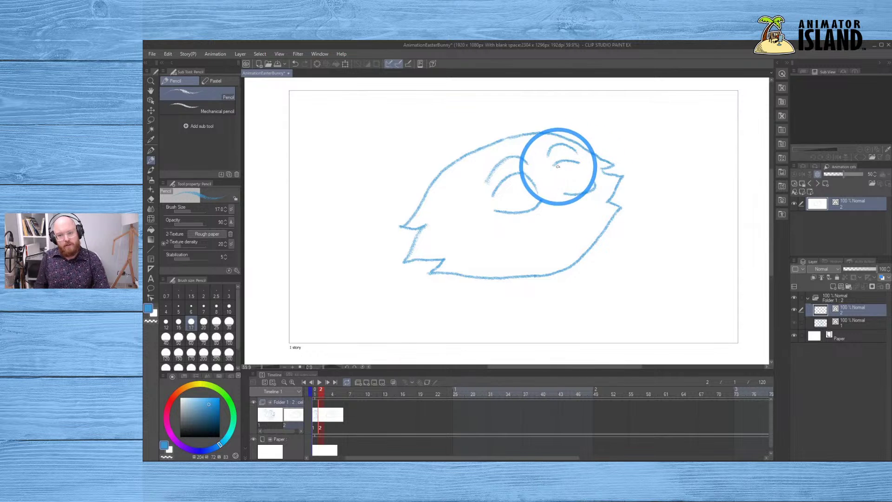
click(604, 199)
key(ctrl+z)
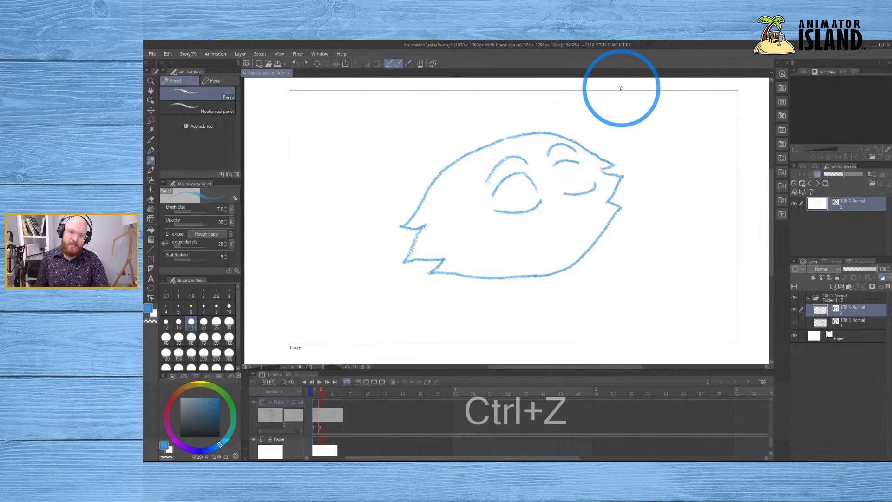
click(524, 277)
key(ctrl+z)
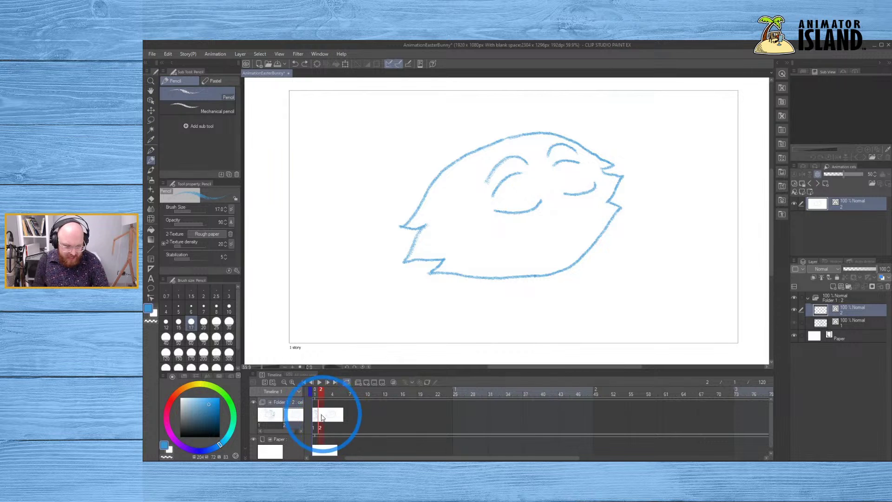
click(394, 383)
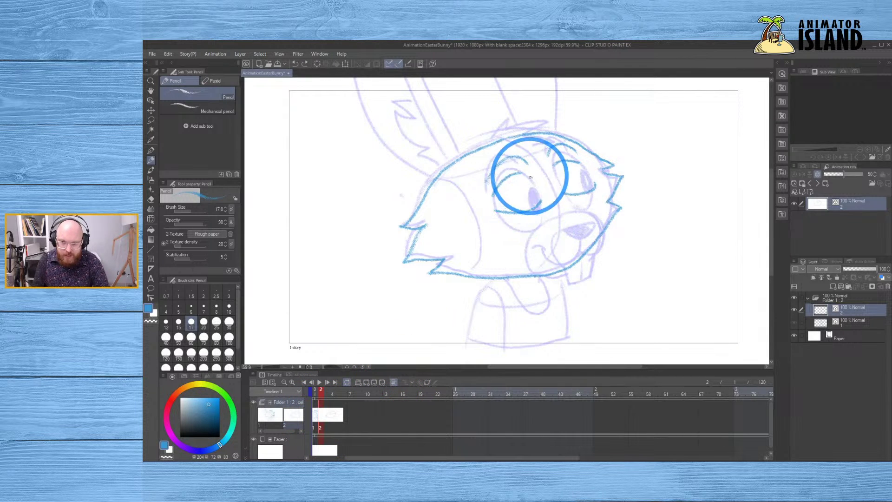
- Join the nearer eye's upper and lower lid lines at the inner corner and add a short crease below it
key(ctrl+z)
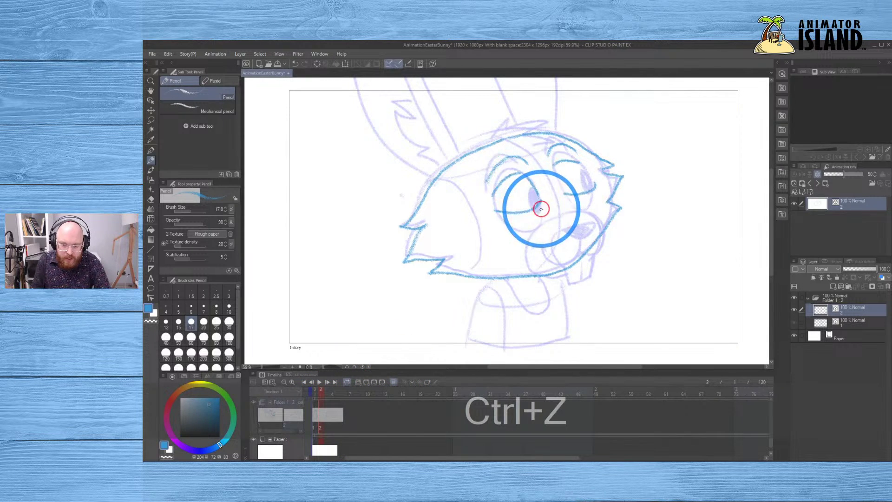
key(ctrl+z)
click(538, 193)
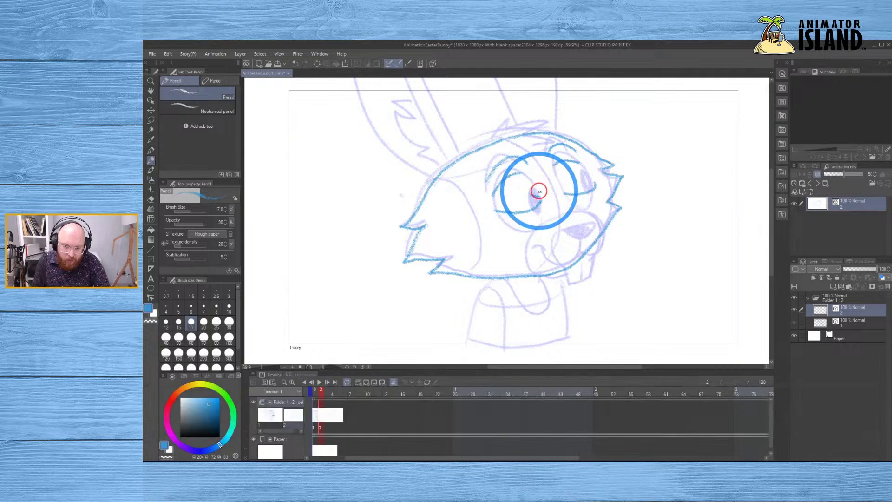
key(ctrl+z)
key(ctrl+z)
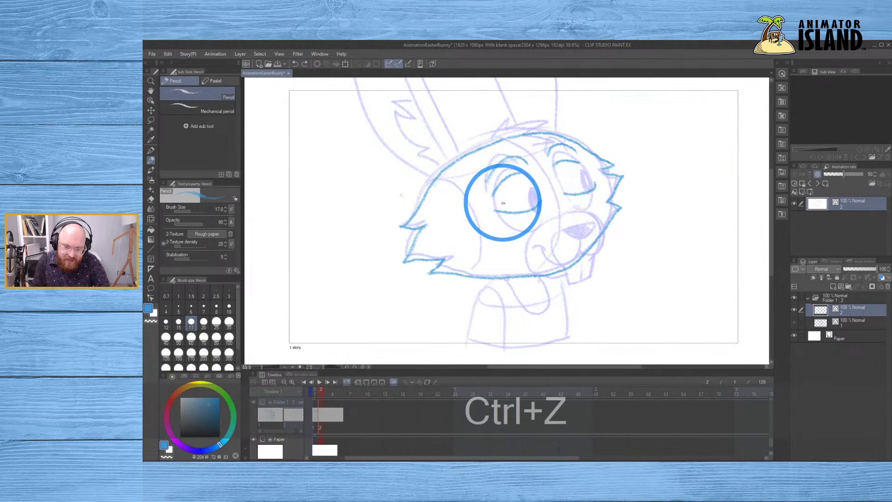
click(542, 196)
key(ctrl+z)
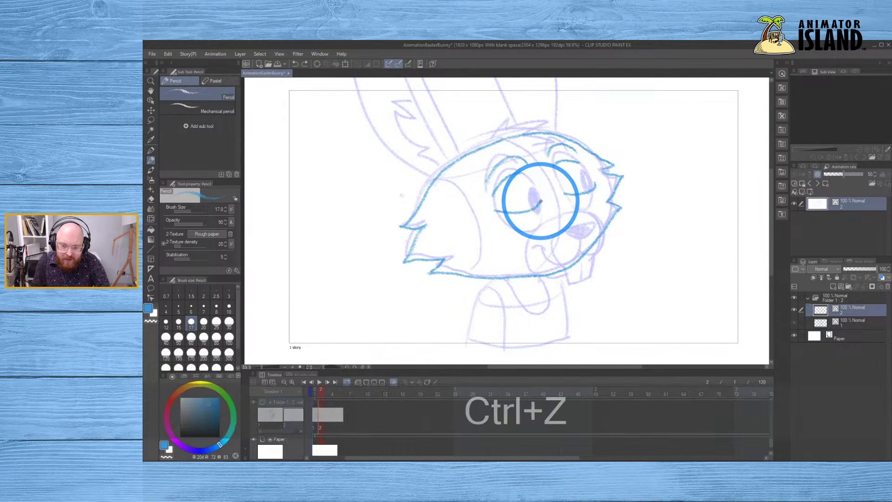
drag(542, 196, 535, 190)
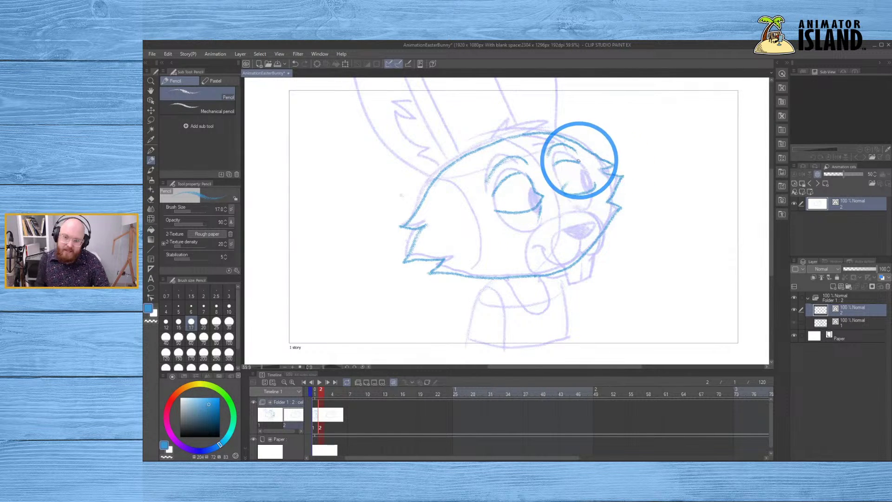
- Close the farther eye's lids at the outer corner and add a matching short crease beneath, undoing unwanted strokes
key(ctrl+z)
drag(595, 182, 577, 232)
key(ctrl+z)
key(ctrl+z)
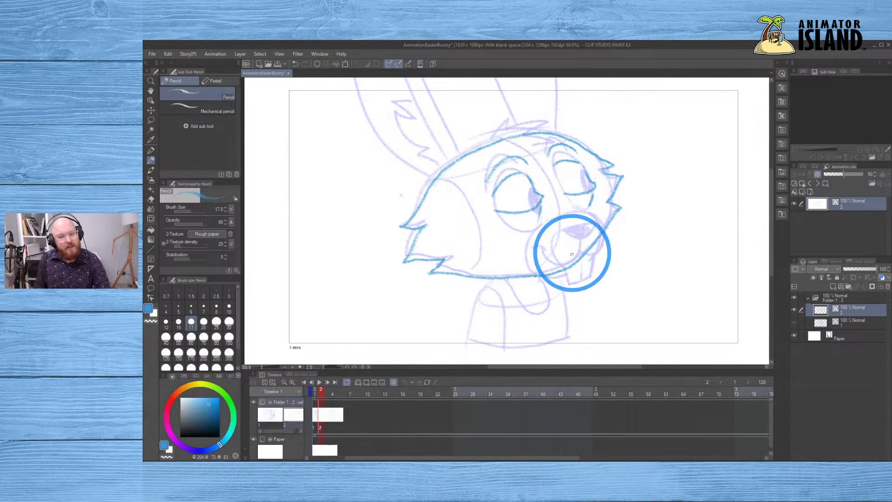
- Hide the onion skin and flip repeatedly between frames 1 and 2 to examine how the blink reads
click(396, 382)
key(comma)
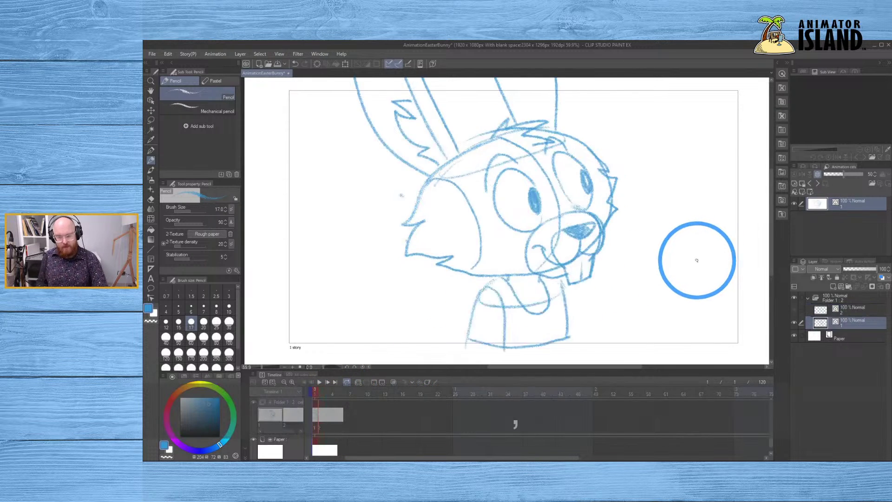
key(period)
key(comma)
key(period)
key(comma)
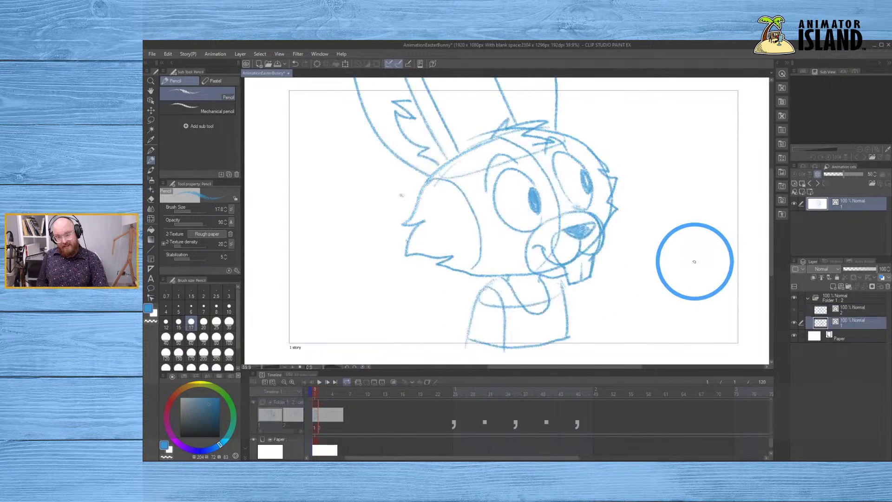
key(period)
key(comma)
key(period)
key(comma)
key(period)
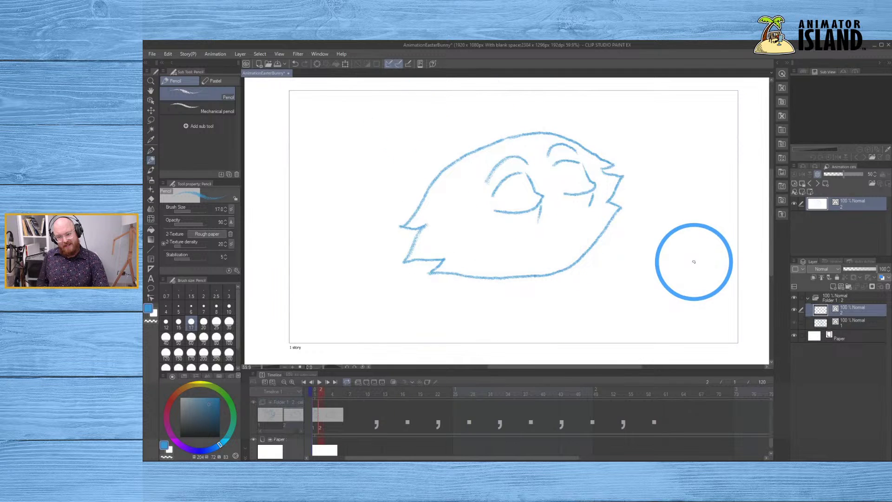
key(comma)
key(period)
key(comma)
key(period)
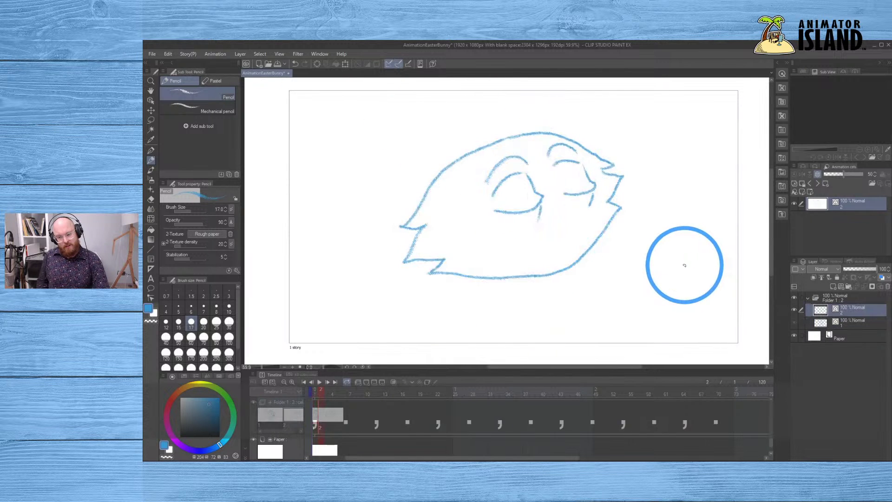
key(comma)
key(period)
key(comma)
key(period)
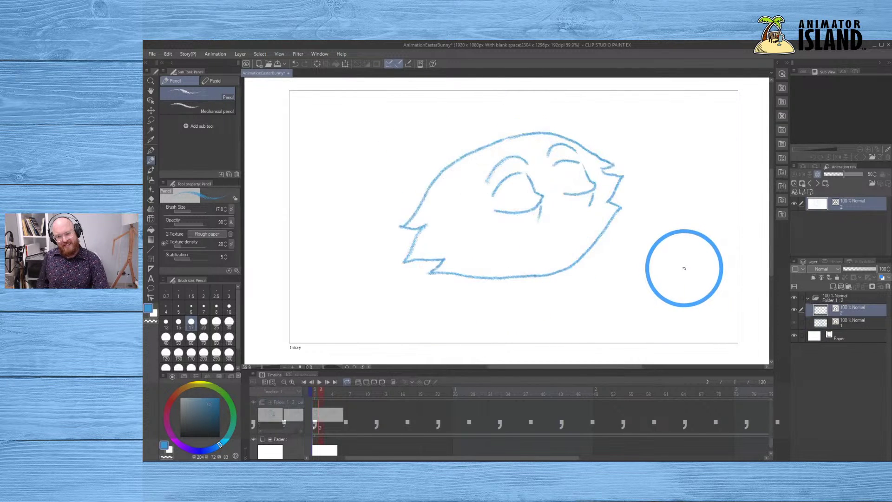
key(comma)
key(period)
key(comma)
key(period)
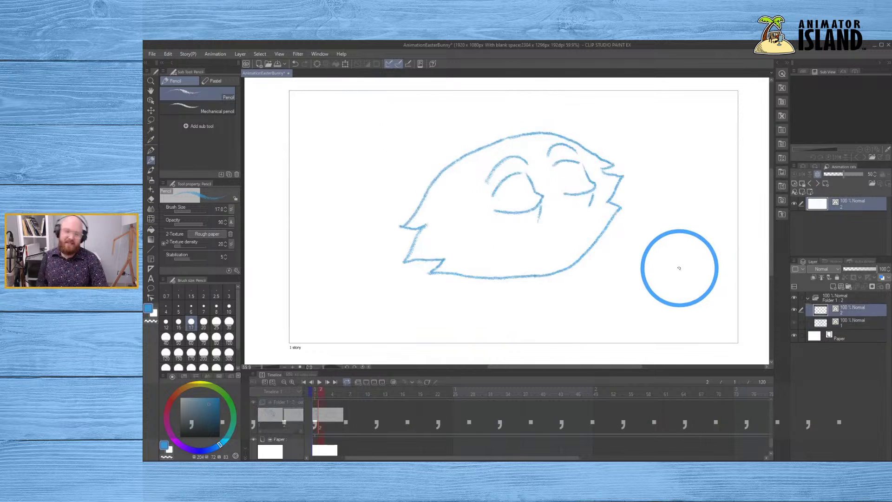
key(comma)
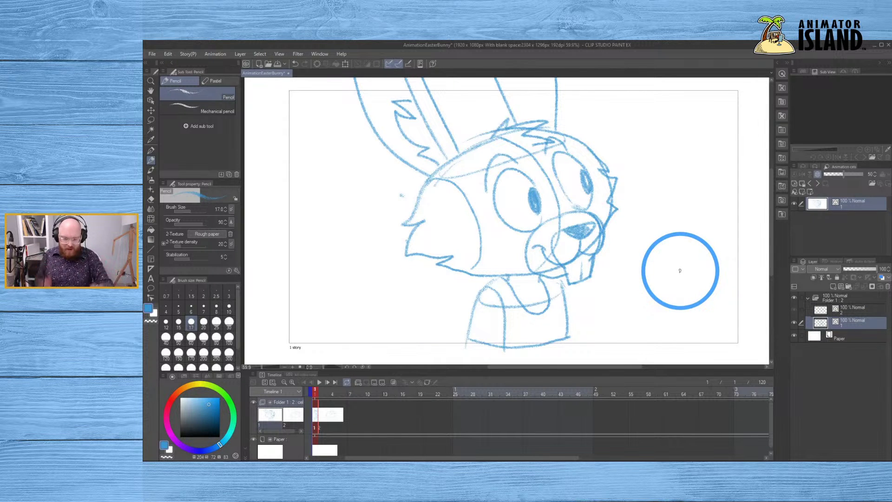
- Return to frame 2 with the onion skin shown, and draw and shade the nose over the first drawing's nose
click(316, 427)
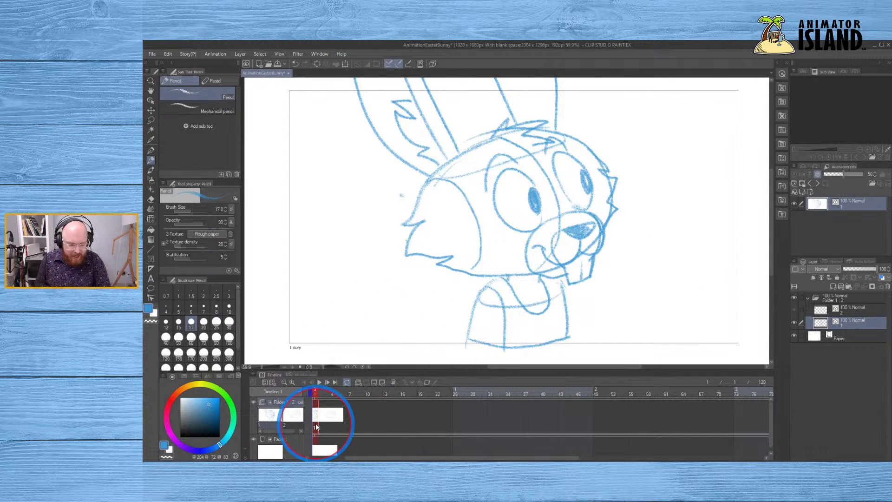
click(320, 427)
click(394, 381)
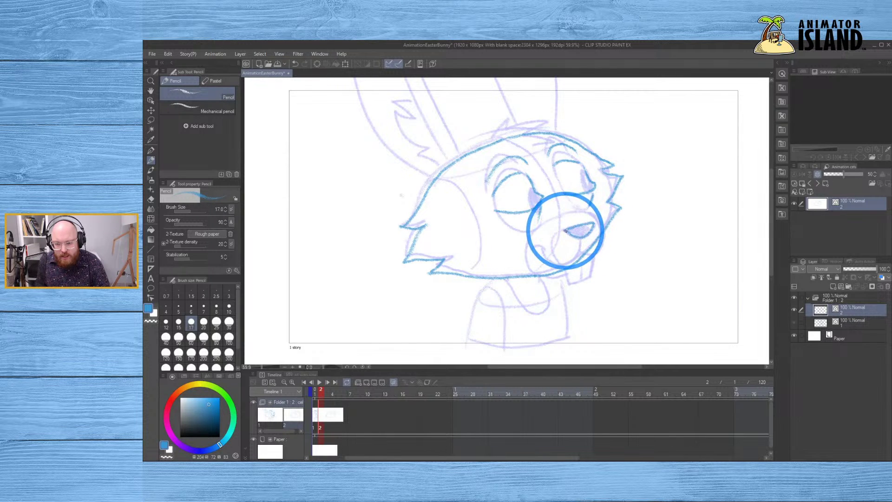
drag(580, 234, 588, 231)
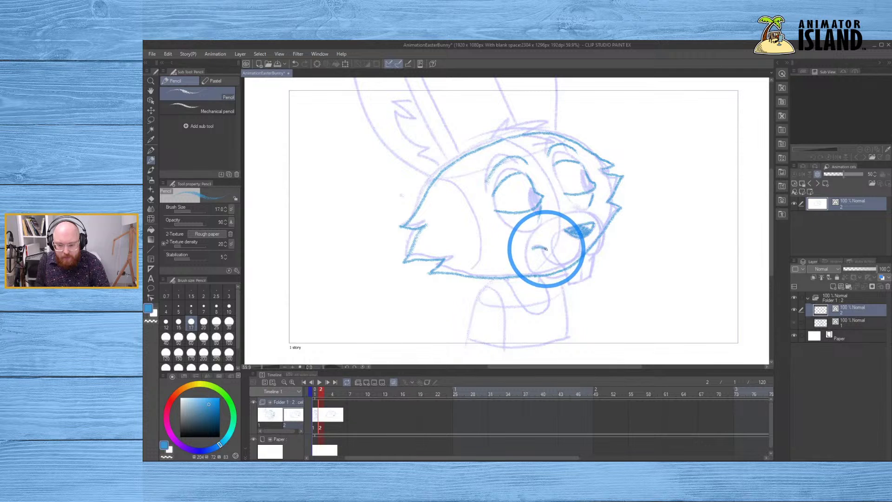
- Redraw the cheek crease and draw the curved smile line under the nose
key(ctrl+z)
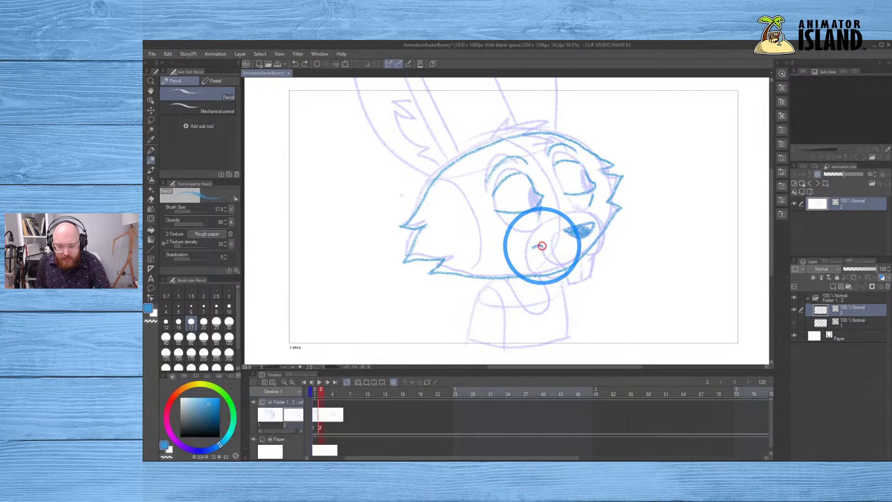
key(ctrl+z)
drag(531, 250, 529, 251)
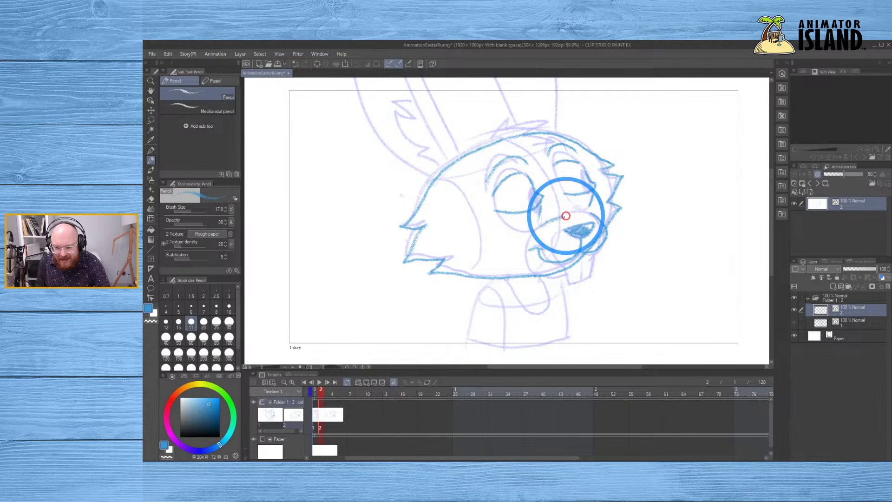
- Draw the muzzle outline over and around the nose and round off the cheek beside the smile
key(ctrl+z)
drag(525, 236, 545, 226)
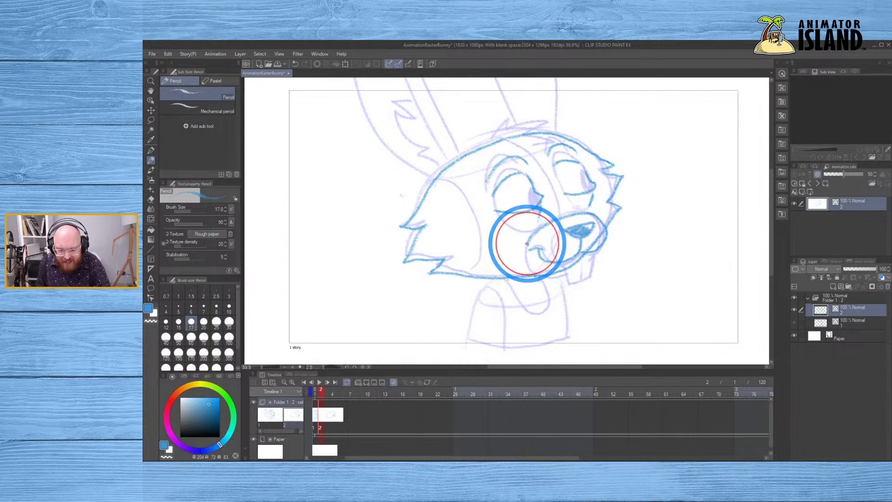
drag(526, 243, 523, 256)
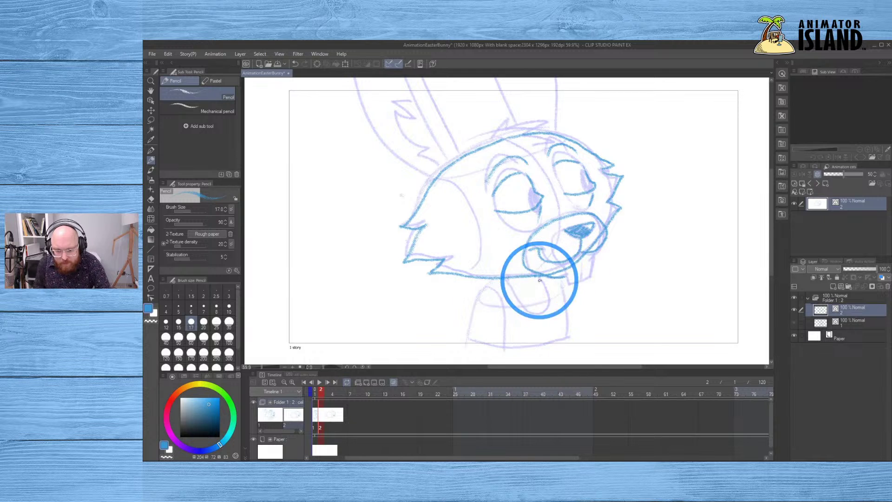
- Draw the two front teeth below the muzzle over the first drawing's teeth, undoing and redrawing strokes until the shape fits
drag(561, 262, 568, 285)
key(ctrl+z)
click(571, 285)
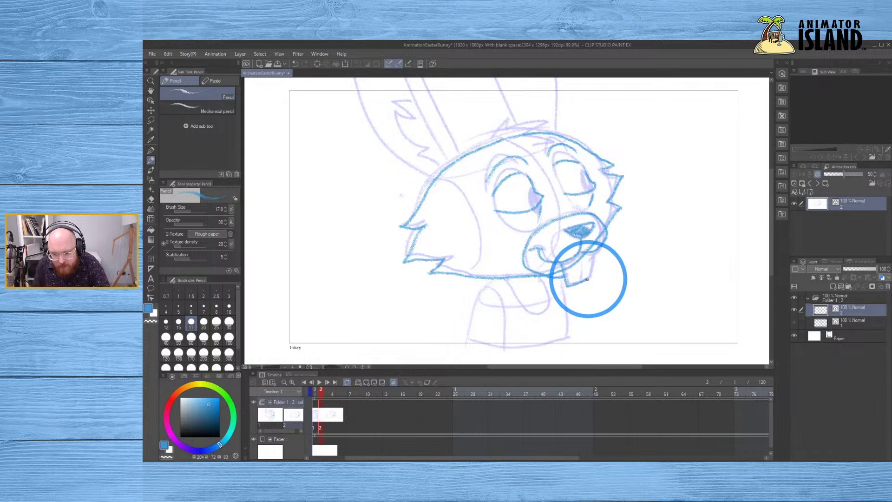
key(ctrl+z)
mouse_move(564, 274)
mouse_down()
mouse_move(590, 278)
mouse_move(592, 253)
mouse_move(588, 280)
mouse_move(564, 289)
mouse_move(580, 273)
mouse_move(579, 283)
mouse_move(584, 241)
mouse_move(582, 273)
mouse_up()
key(ctrl+z)
key(ctrl+z)
key(ctrl+z)
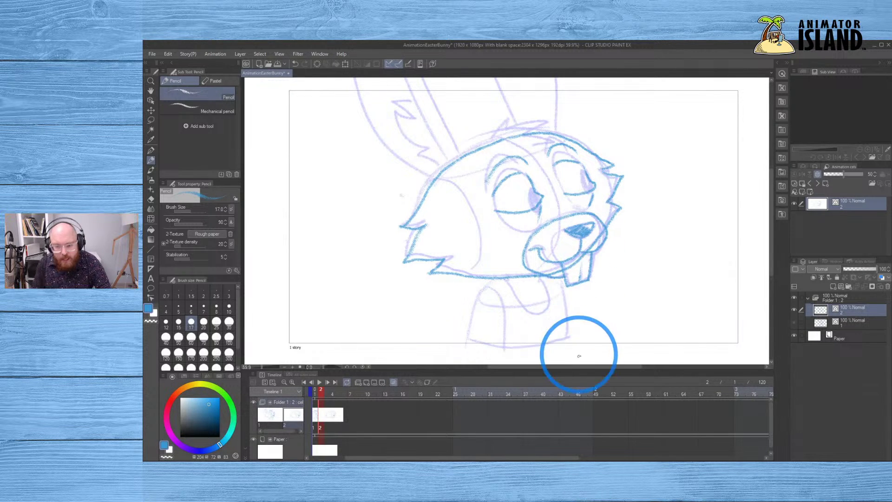
key(ctrl+z)
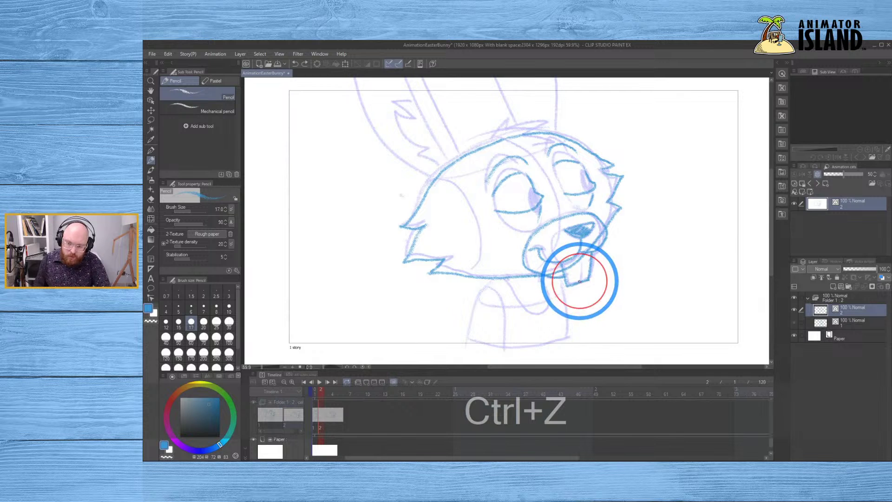
drag(579, 269, 581, 285)
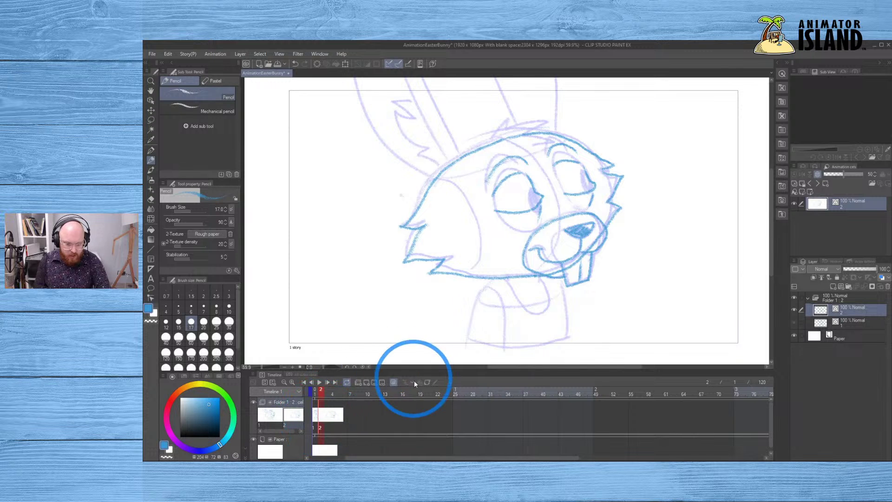
- Hide the onion skin and flip repeatedly between frames 1 and 2 to examine the blink with the teeth added
click(394, 382)
key(.)
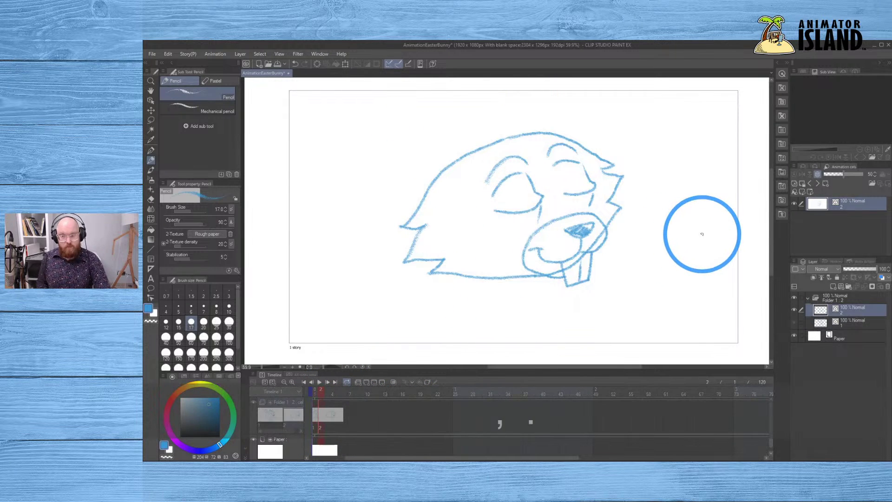
key(.)
key(.)
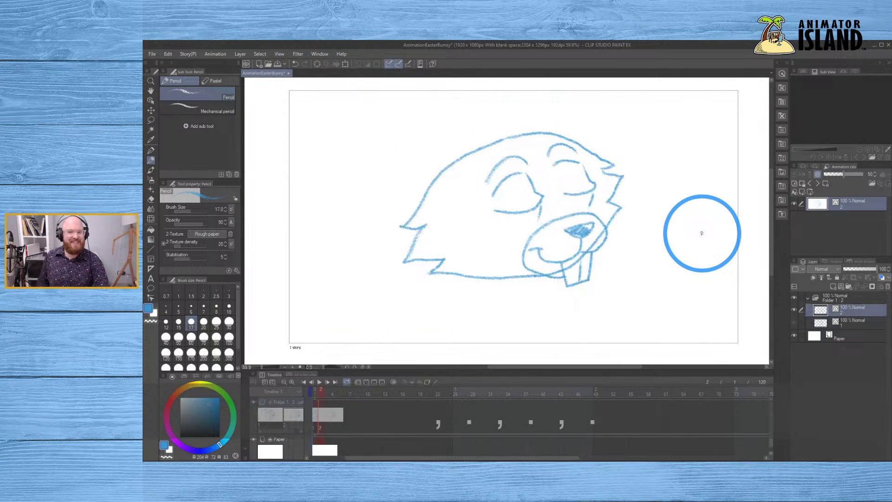
key(.)
key(.)
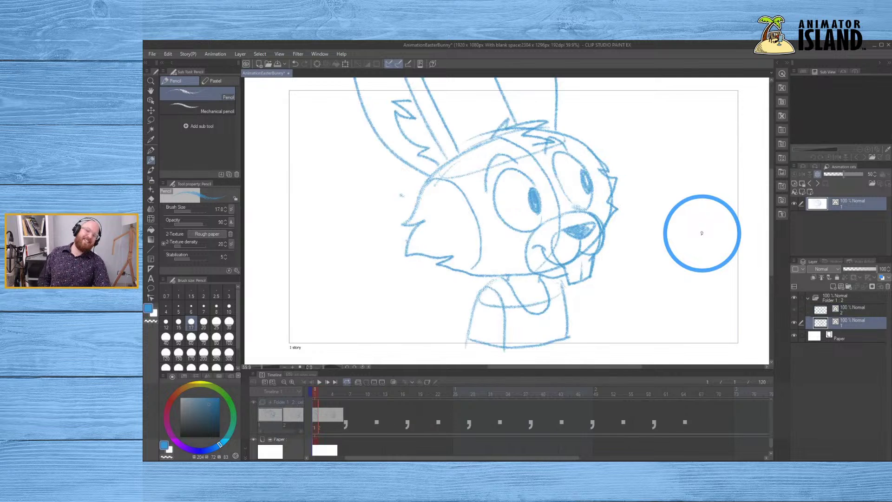
key(.)
key(.)
key(.)
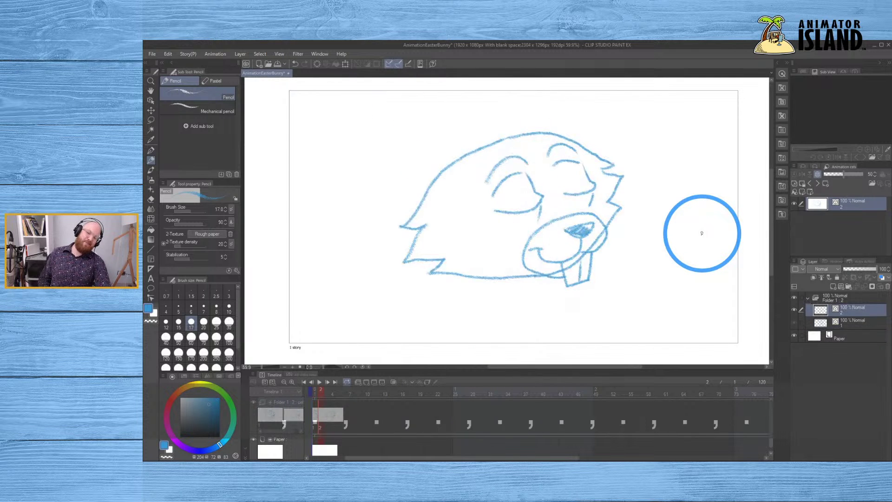
key(.)
key(.)
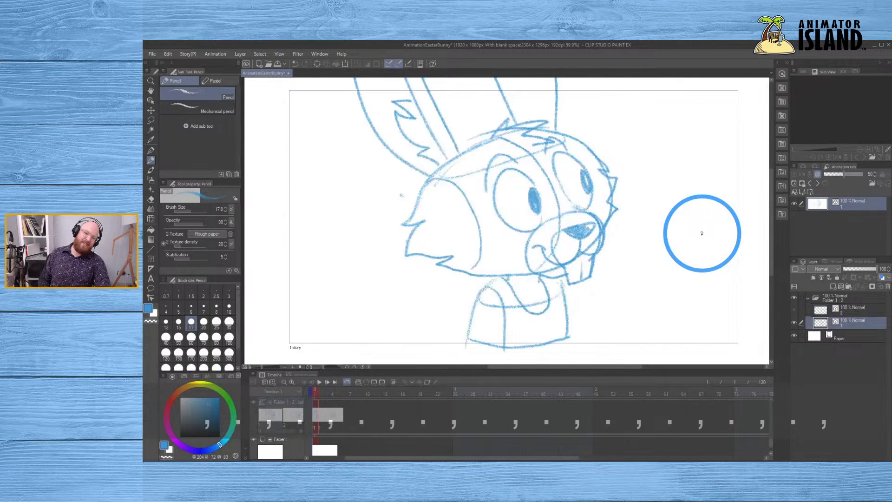
key(.)
key(.)
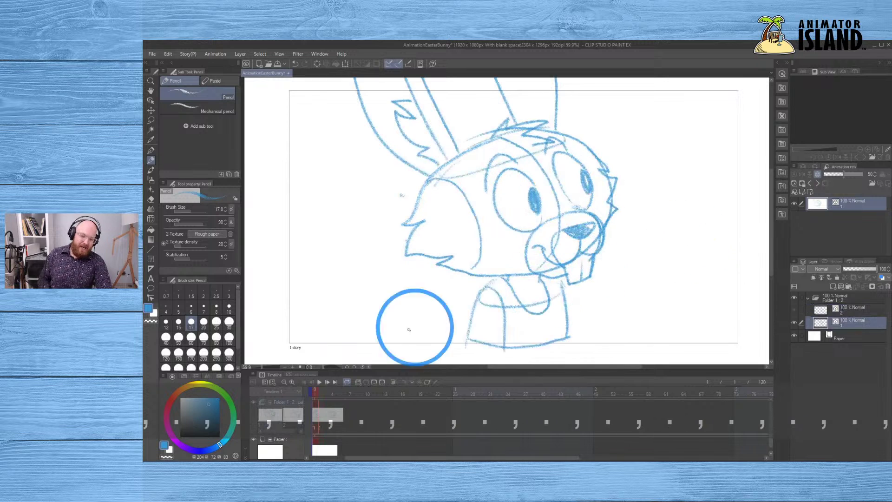
- Draw the spiky hair tuft on top of the head in frame 2 over the onion skin, and check it against frame 1
click(393, 382)
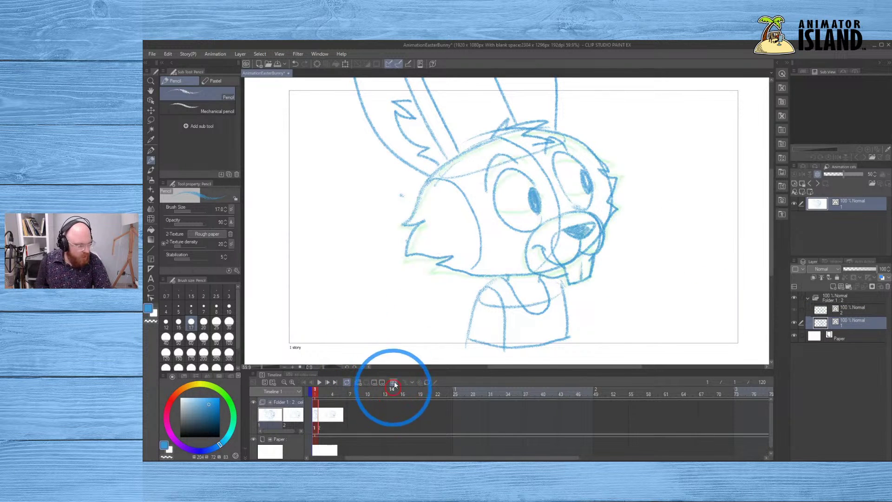
click(325, 424)
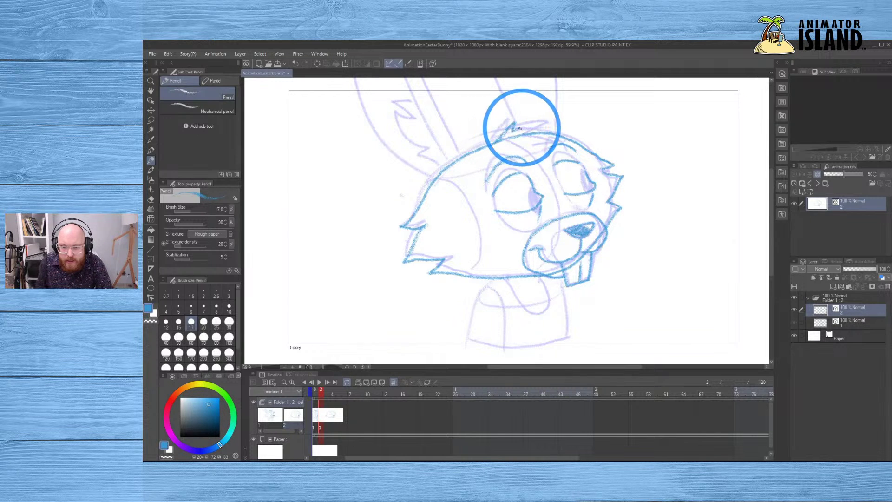
key(ctrl+z)
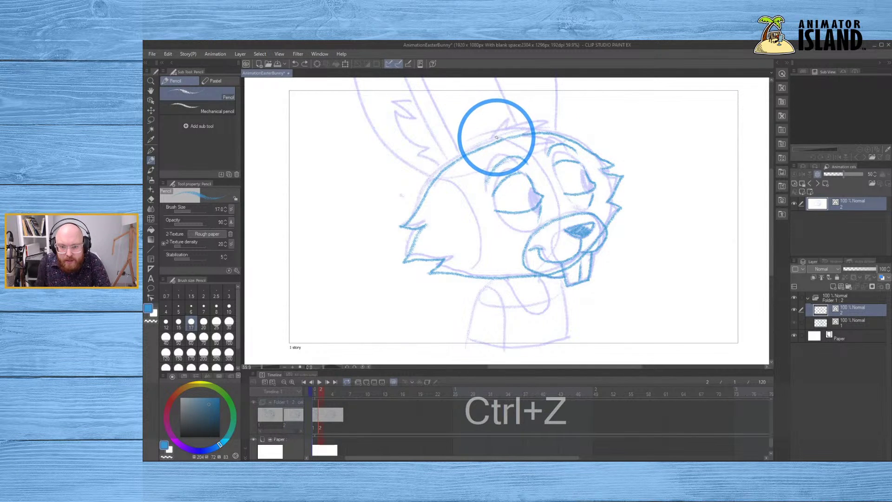
mouse_move(494, 139)
mouse_down()
mouse_move(507, 120)
mouse_move(506, 132)
mouse_move(543, 128)
mouse_up()
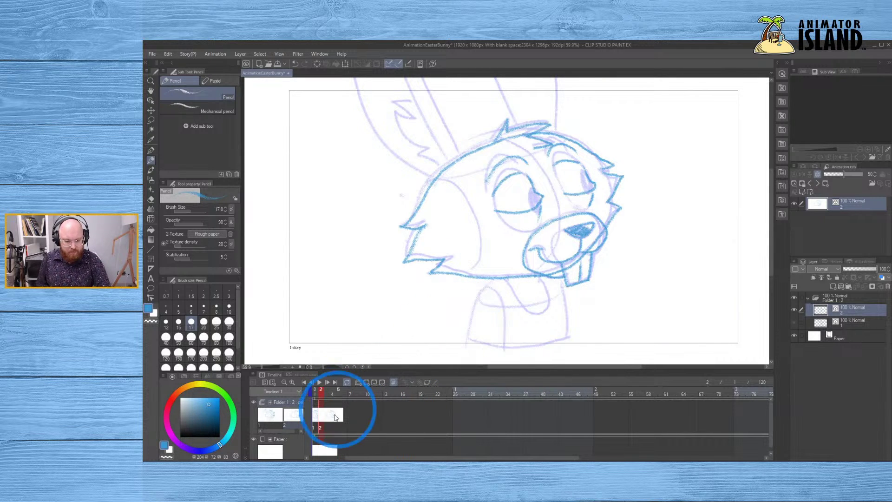
click(318, 382)
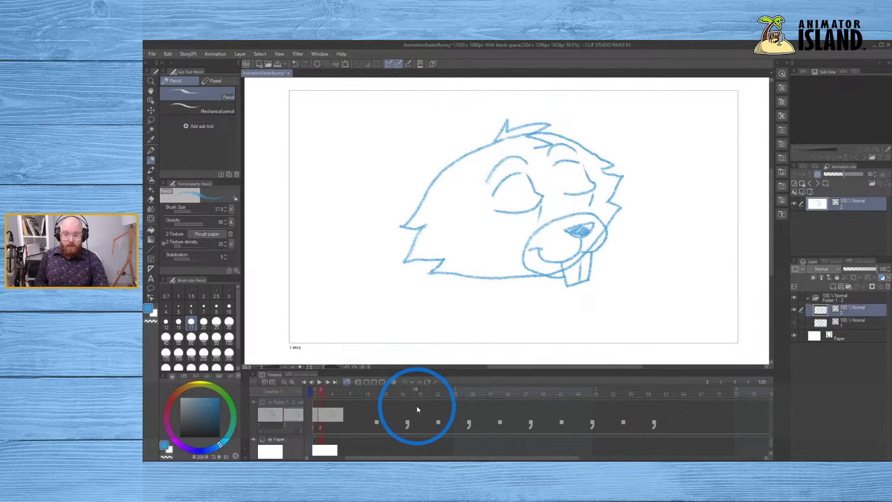
key(Return)
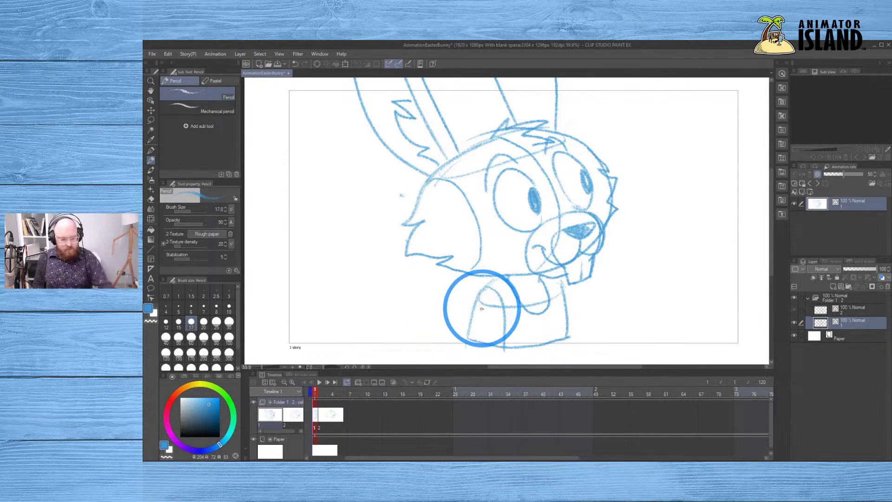
- Return to frame 2 with the onion skin shown and draw the near ear with its jagged inner fur
click(325, 423)
click(394, 382)
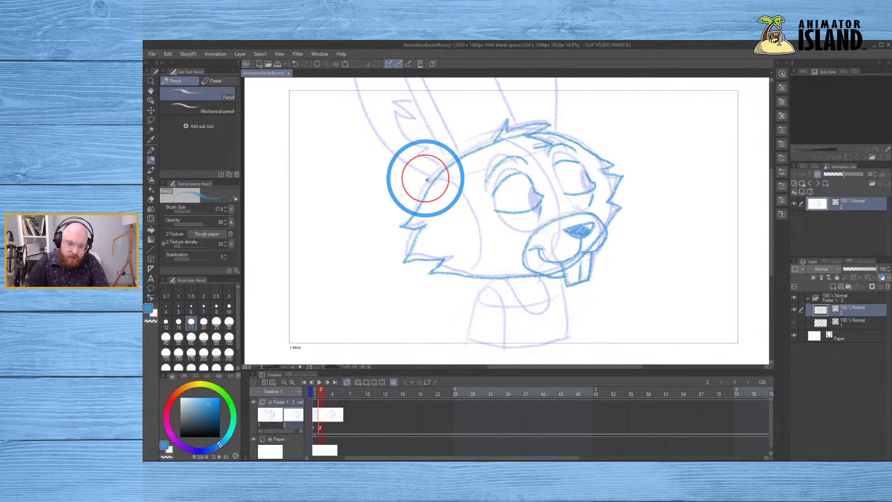
mouse_move(427, 179)
mouse_down()
mouse_move(388, 156)
mouse_move(364, 119)
mouse_move(351, 64)
mouse_up()
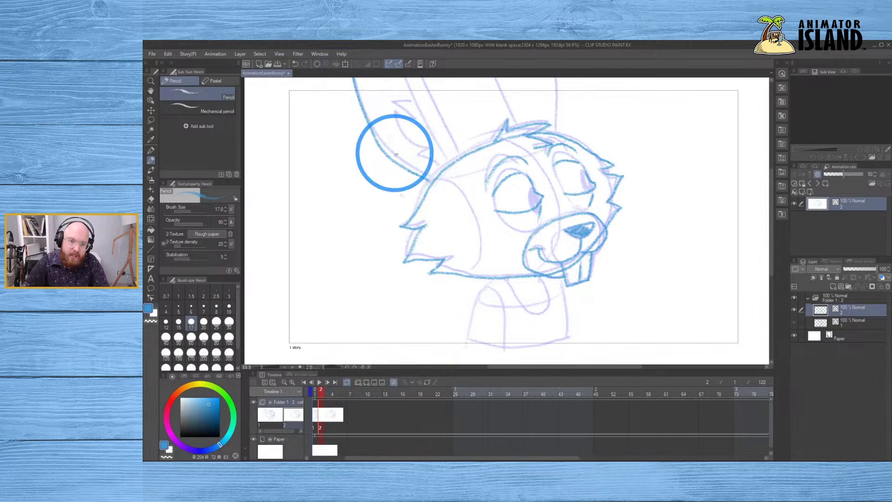
drag(440, 171, 421, 160)
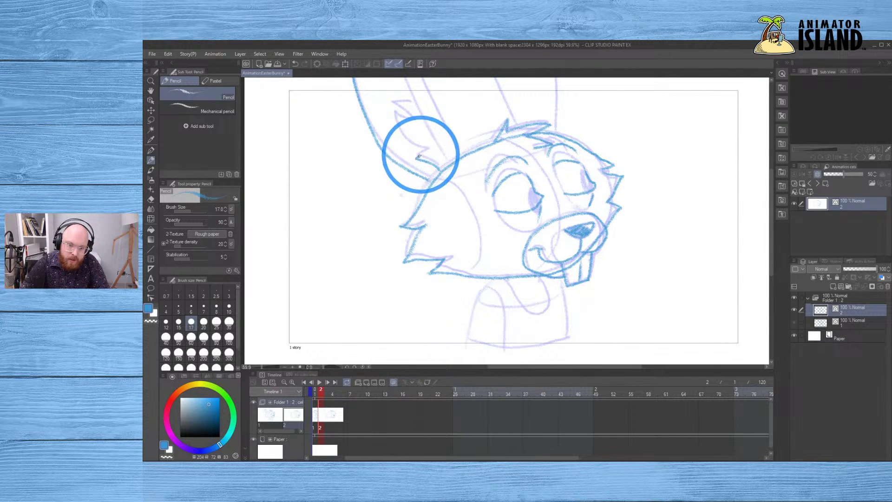
mouse_move(393, 118)
mouse_down()
mouse_move(416, 124)
mouse_move(392, 104)
mouse_move(413, 106)
mouse_move(406, 77)
mouse_move(444, 160)
mouse_move(453, 139)
mouse_move(461, 155)
mouse_move(417, 61)
mouse_move(484, 140)
mouse_up()
- Draw both edges of the far ear rising from behind the hair tuft, redrawing each edge until it fits
key(space)
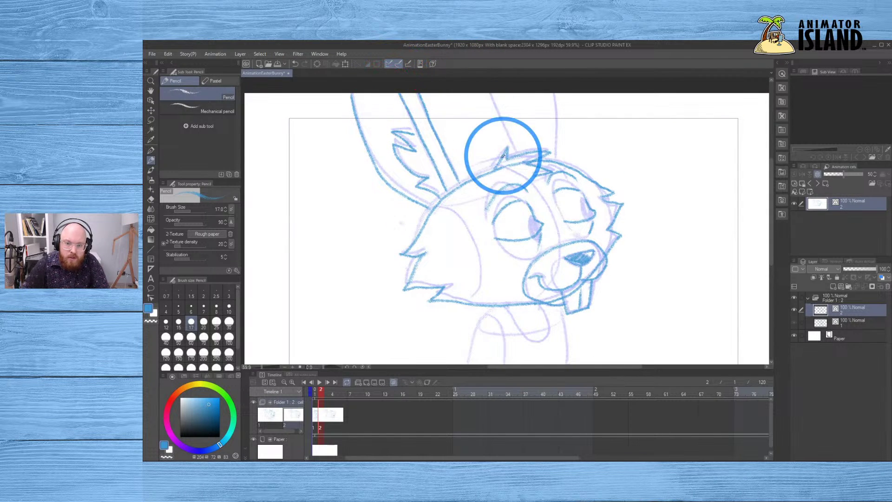
drag(514, 149, 486, 85)
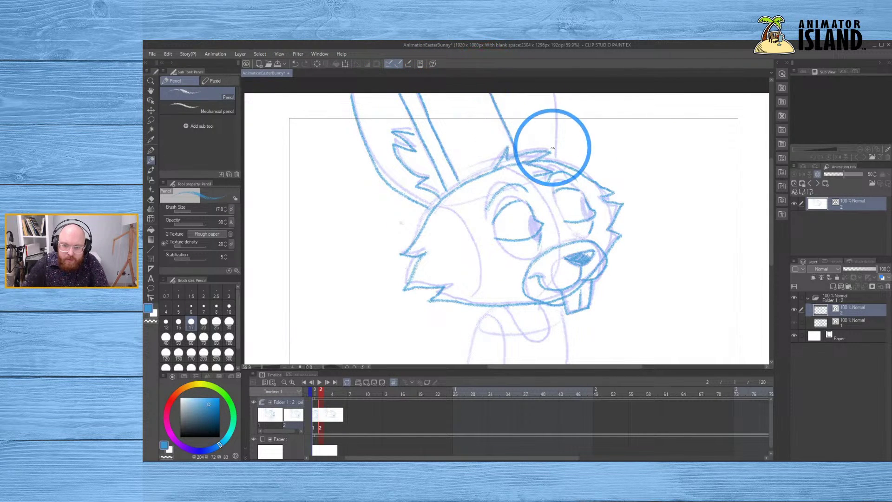
key(ctrl+z)
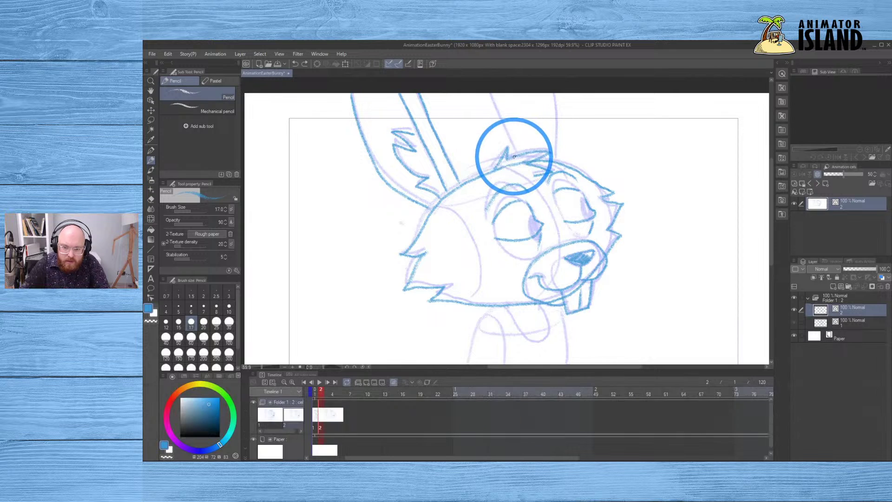
drag(510, 137, 490, 90)
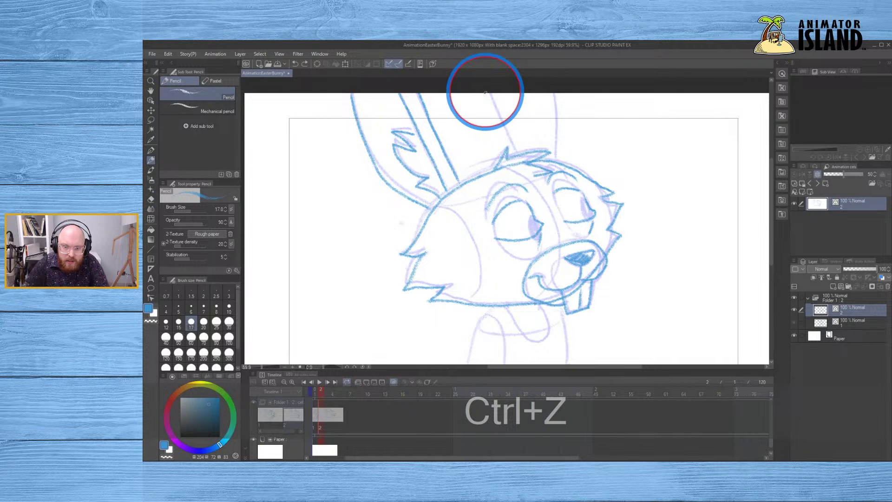
key(ctrl+z)
mouse_move(487, 94)
mouse_down()
mouse_move(516, 156)
mouse_move(553, 159)
mouse_move(549, 70)
mouse_up()
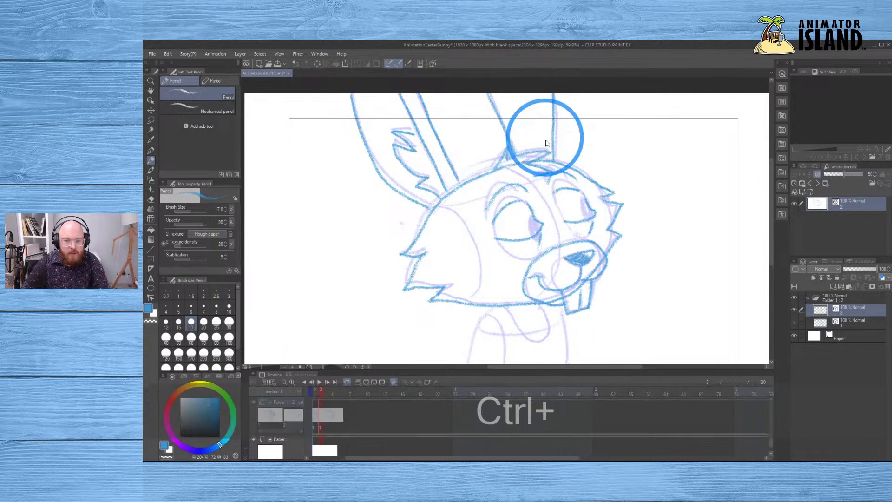
key(ctrl+z)
key(ctrl+z)
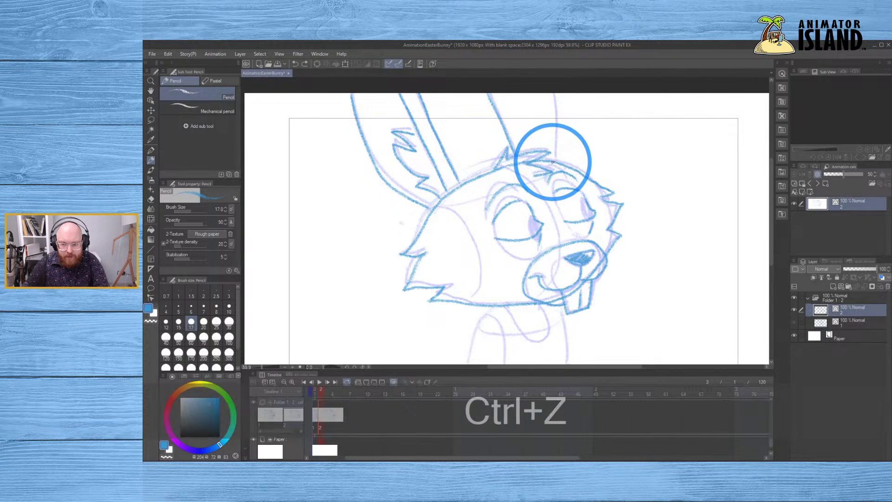
drag(553, 155, 548, 84)
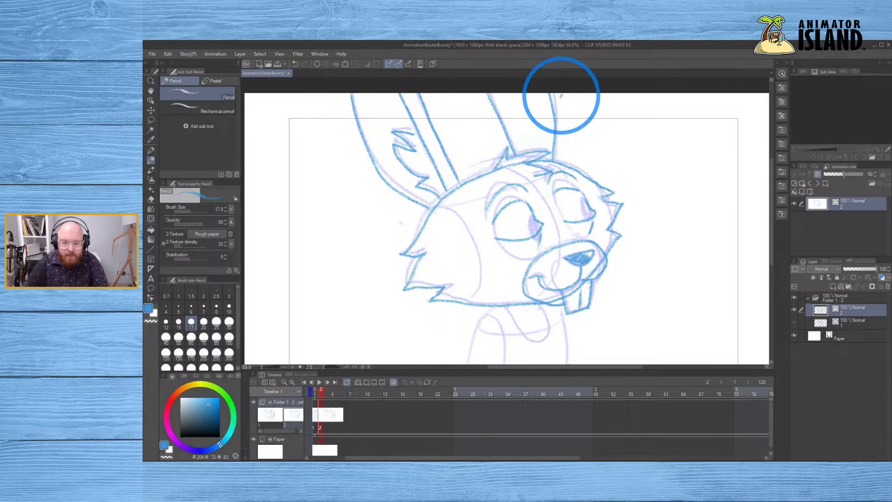
key(space)
key(ctrl+z)
- Draw the torso outline and the U-shaped line under the chin over the first drawing's body
key(space)
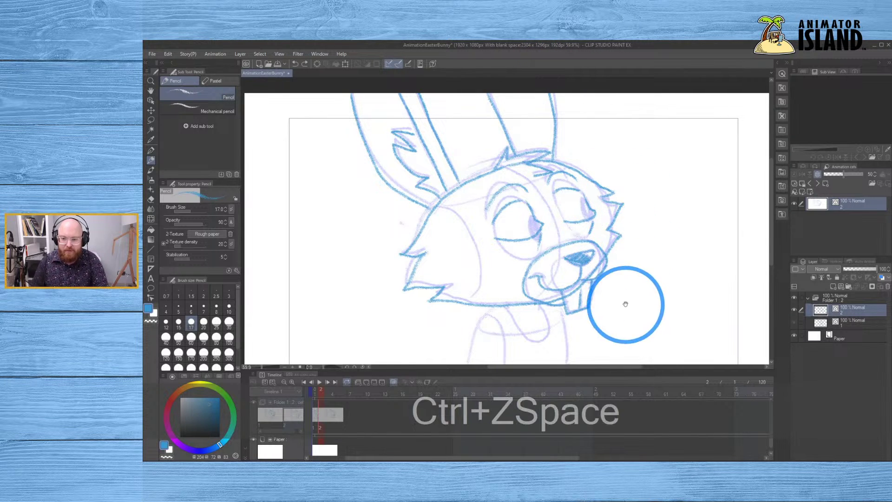
drag(625, 303, 619, 229)
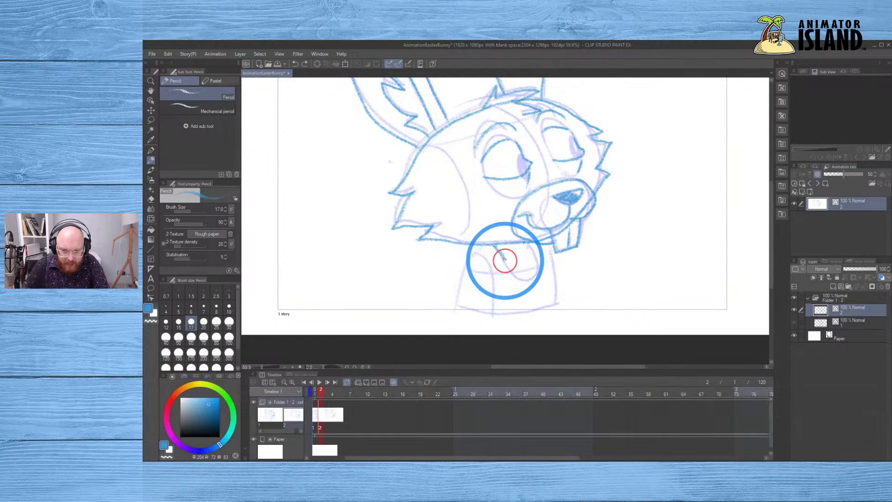
mouse_move(504, 261)
mouse_down()
mouse_move(517, 277)
mouse_move(534, 275)
mouse_move(534, 239)
mouse_move(524, 245)
mouse_up()
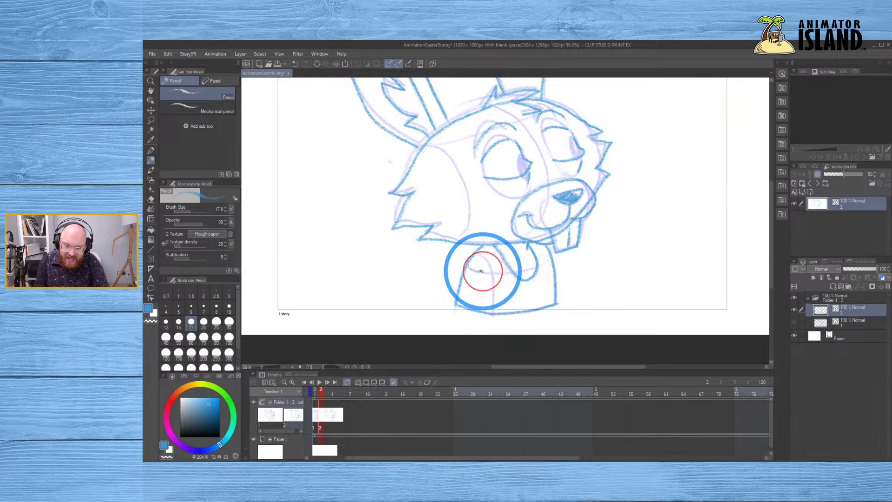
- Redraw the curved line across the chest and draw the shoulder curve running down the torso
key(ctrl+z)
key(ctrl+z)
drag(504, 230, 502, 232)
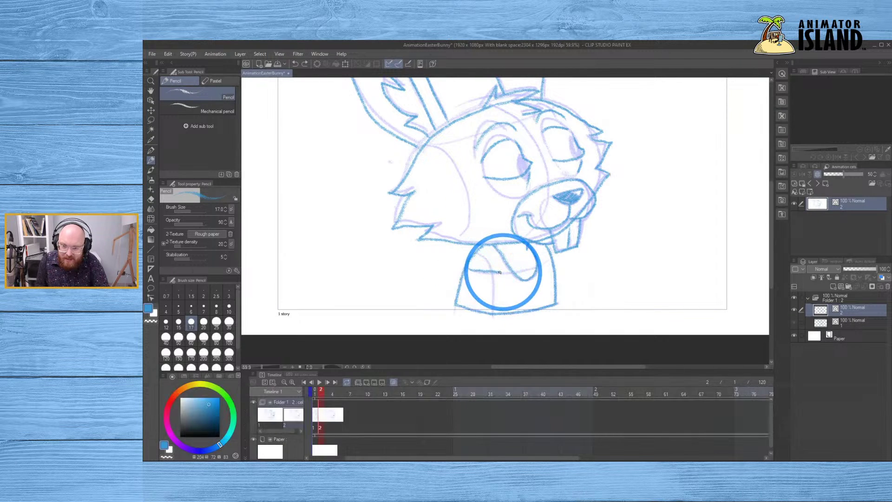
drag(475, 271, 549, 264)
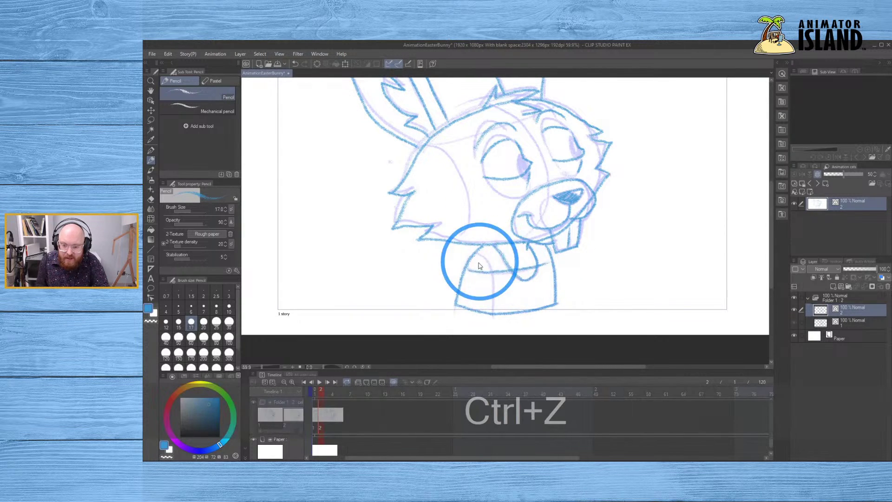
mouse_move(478, 271)
mouse_down()
mouse_move(517, 270)
mouse_move(487, 272)
mouse_up()
key(ctrl+z)
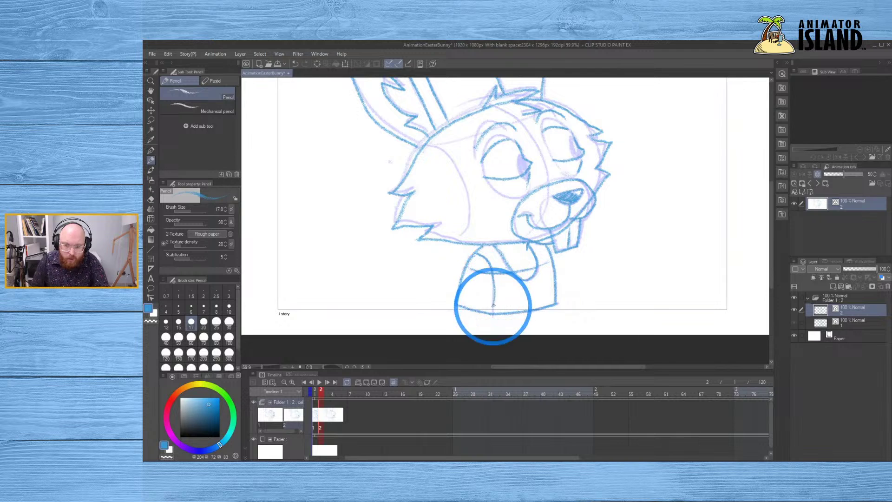
- Hide the onion skin and flip between frames 1 and 2 to compare the two complete bunny drawings
key(space)
drag(630, 191, 502, 300)
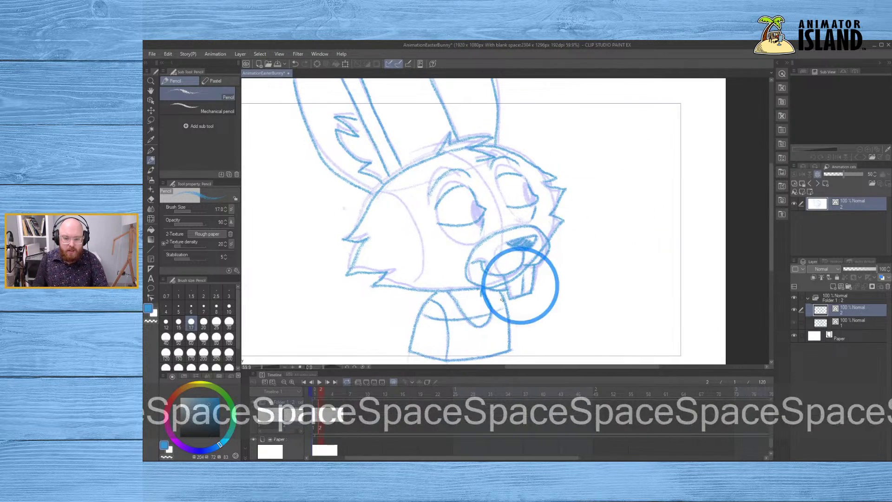
click(393, 382)
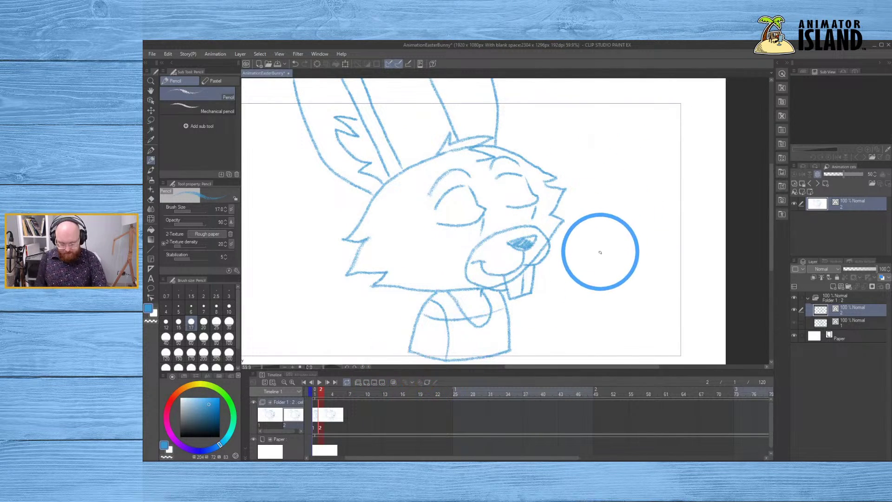
key(comma)
key(period)
key(comma)
key(period)
key(comma)
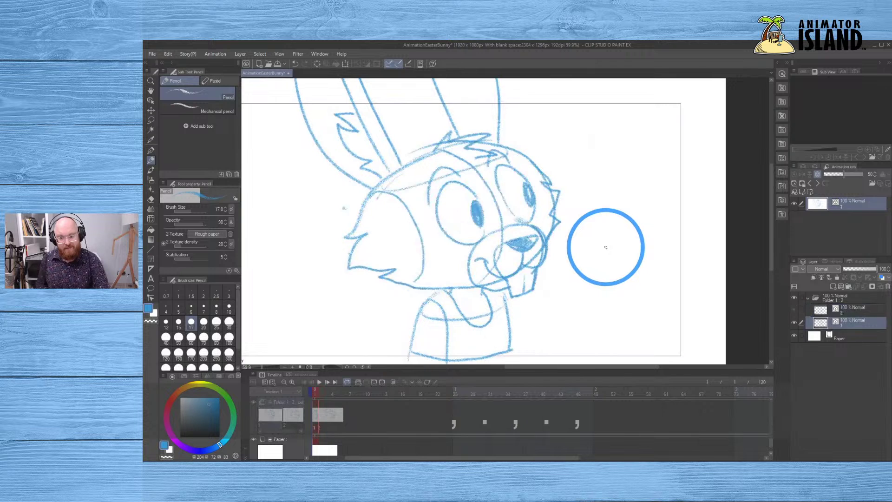
- Go to the closed-eye drawing on frame 2 and show the onion skin of the first drawing
key(period)
key(comma)
click(318, 413)
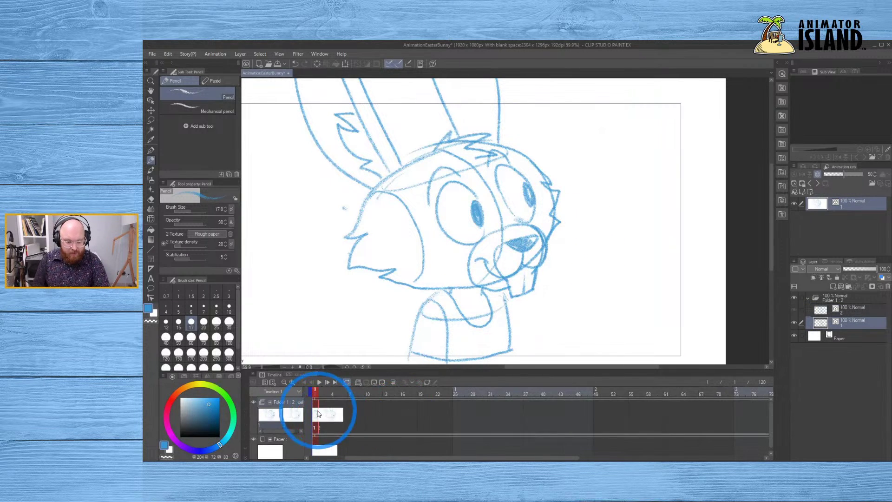
click(320, 418)
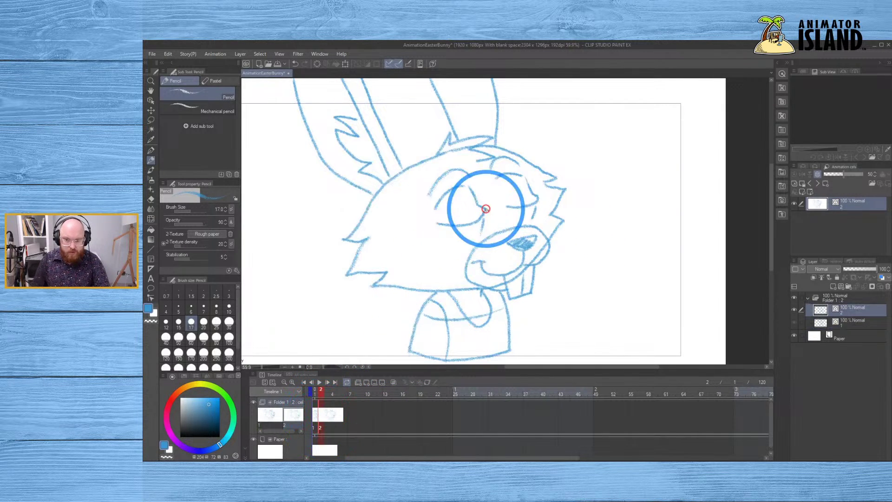
click(394, 382)
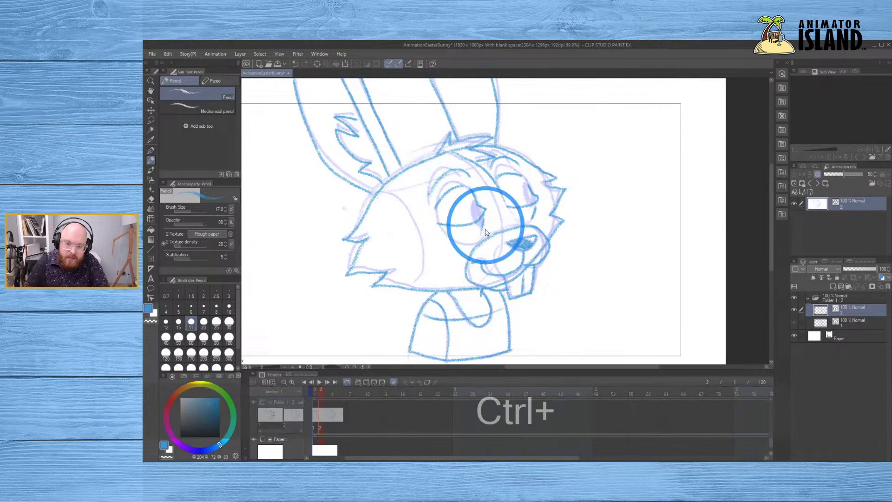
- Draw the curved centre line over the muzzle and down the forehead between the eyes, following the first drawing
key(ctrl+z)
click(477, 287)
drag(477, 287, 514, 229)
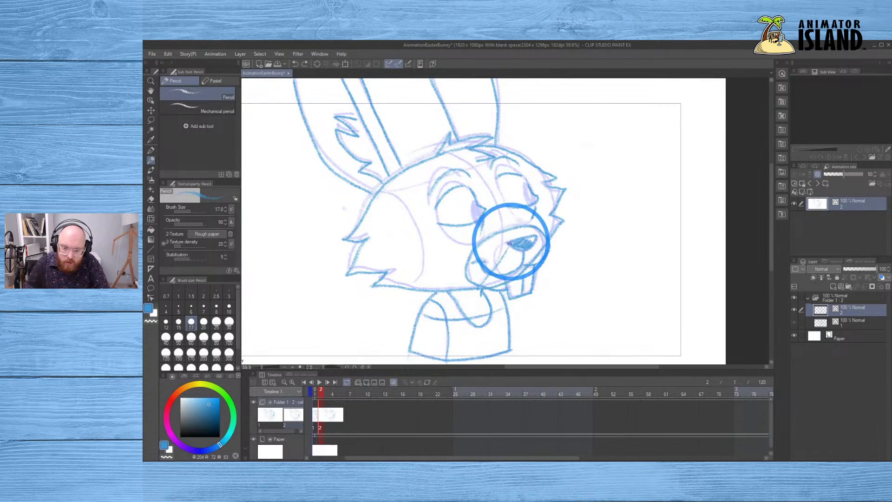
key(ctrl+z)
click(484, 285)
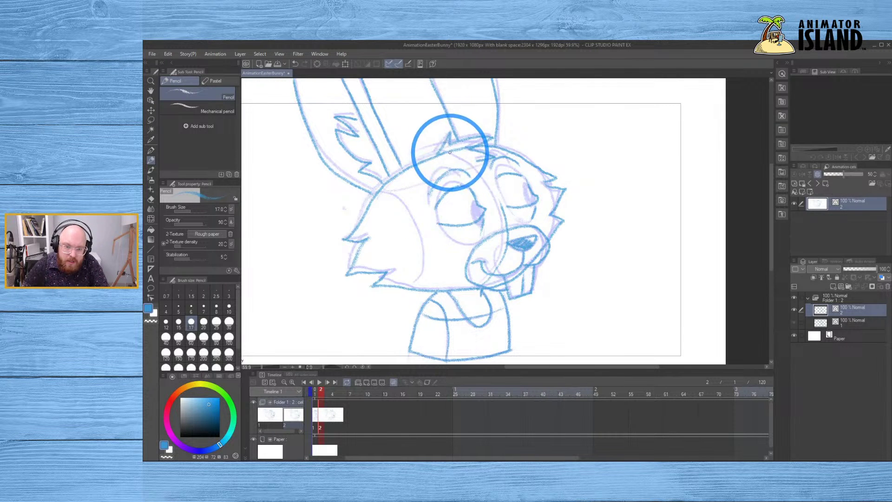
click(480, 171)
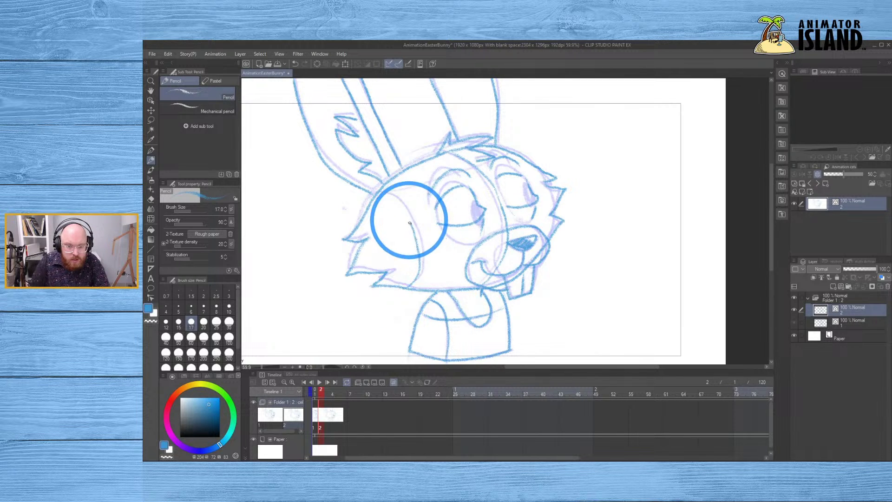
- Draw the curved cheek line from the near ear's base down to the jaw, redrawing it until it fits
key(ctrl+z)
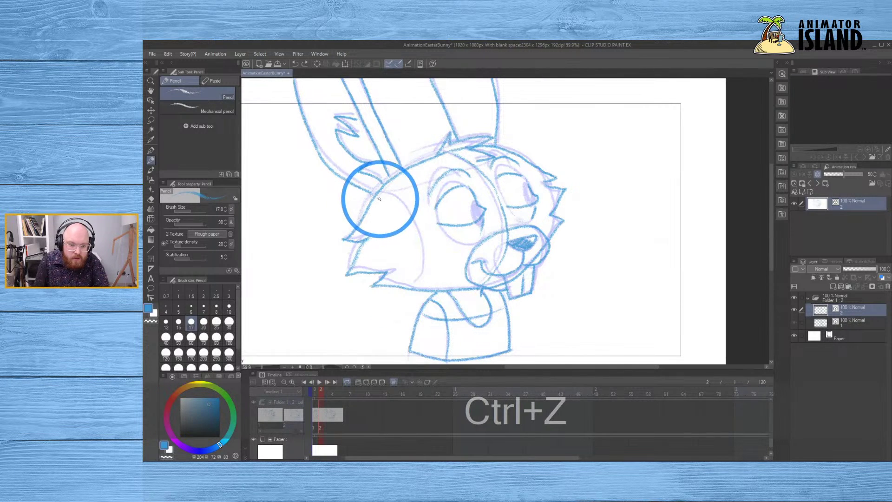
click(379, 199)
key(ctrl+z)
mouse_move(375, 199)
mouse_down()
mouse_move(413, 209)
mouse_move(426, 234)
mouse_move(423, 270)
mouse_move(404, 292)
mouse_up()
key(ctrl+z)
mouse_move(378, 197)
mouse_down()
mouse_move(422, 227)
mouse_move(415, 276)
mouse_up()
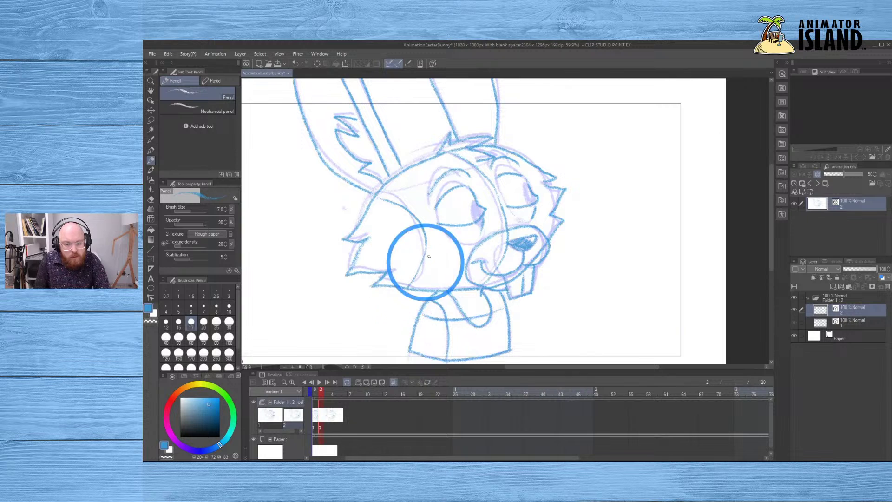
- Hide the onion skin and flip repeatedly between frames 1 and 2 to check the blink with the new construction lines
click(350, 395)
click(393, 382)
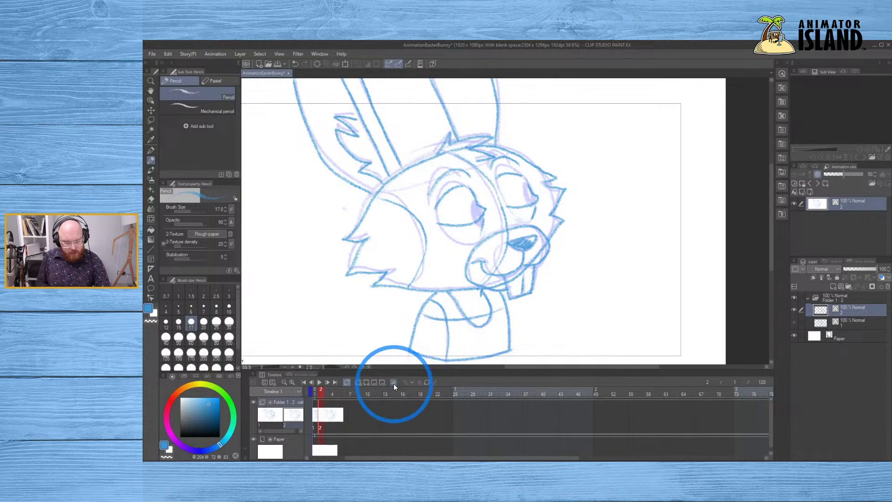
key(comma)
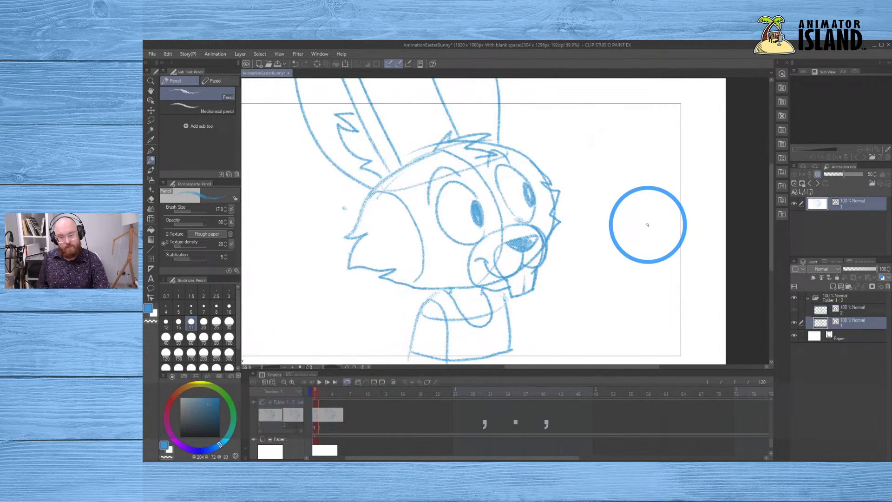
key(period)
key(comma)
key(period)
key(comma)
key(comma)
key(period)
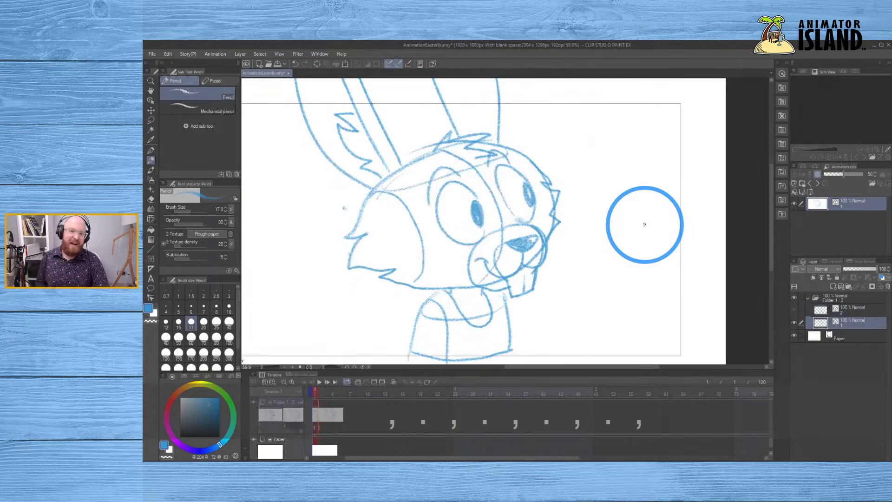
key(comma)
key(period)
key(comma)
key(comma)
key(period)
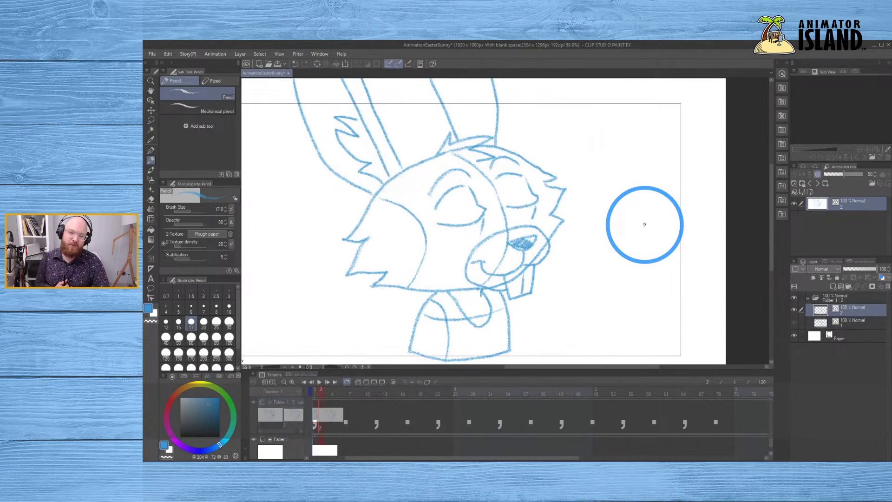
key(comma)
key(period)
key(comma)
key(period)
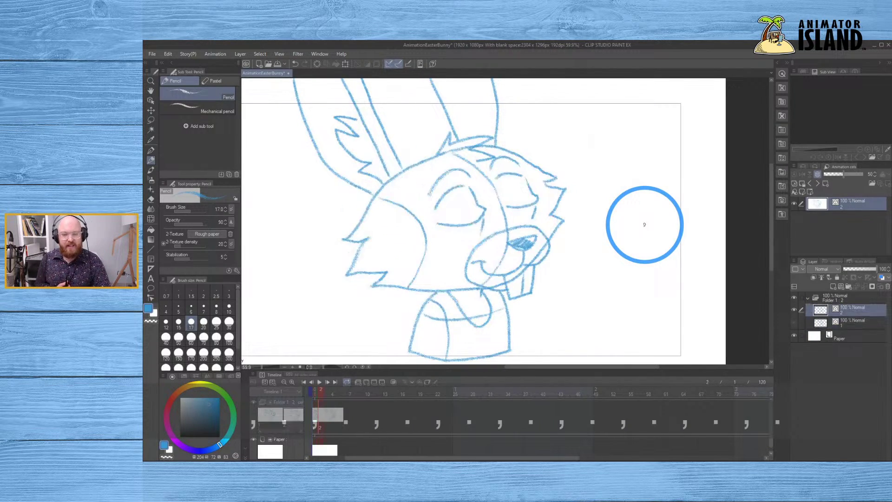
key(comma)
key(period)
key(comma)
key(period)
key(comma)
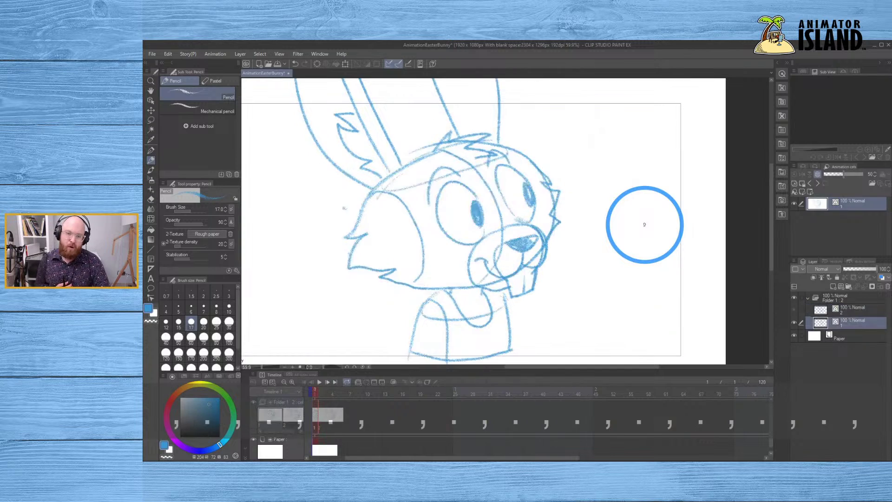
key(period)
key(comma)
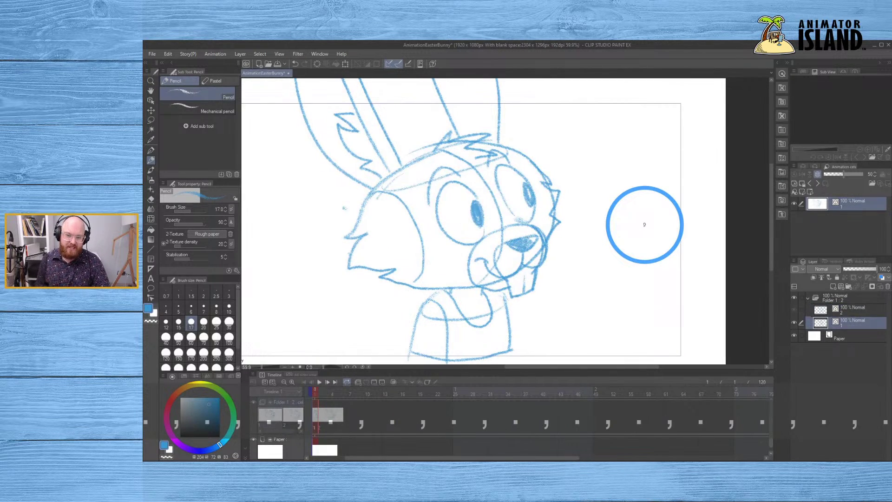
key(e)
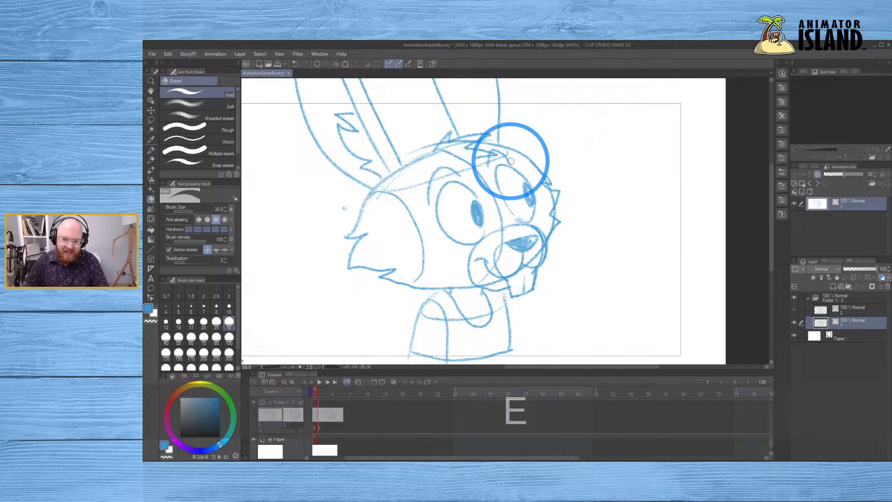
click(513, 163)
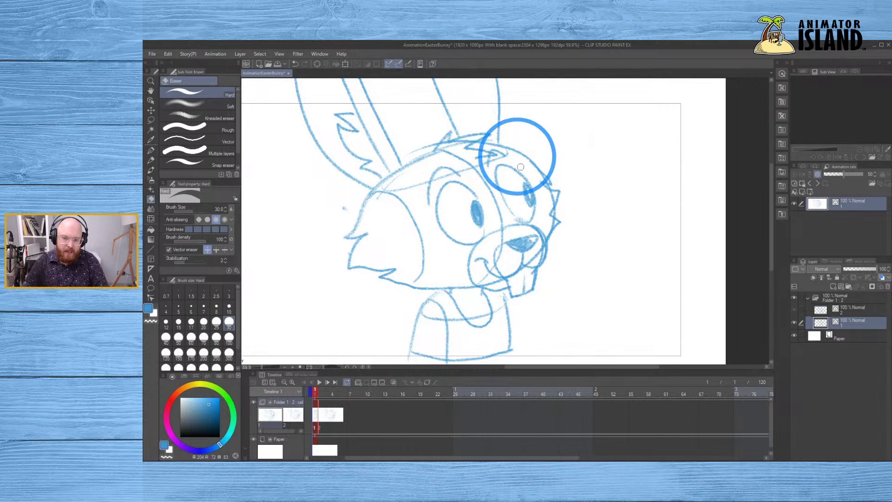
key(b)
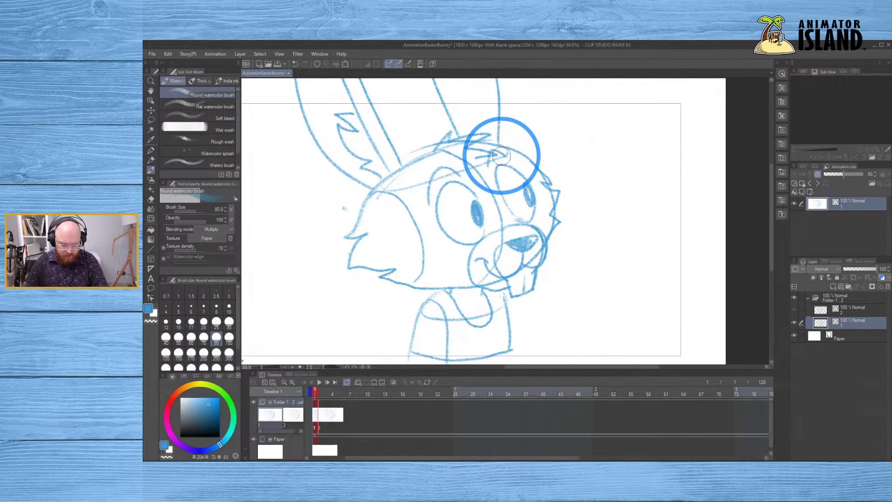
key(b)
key(b)
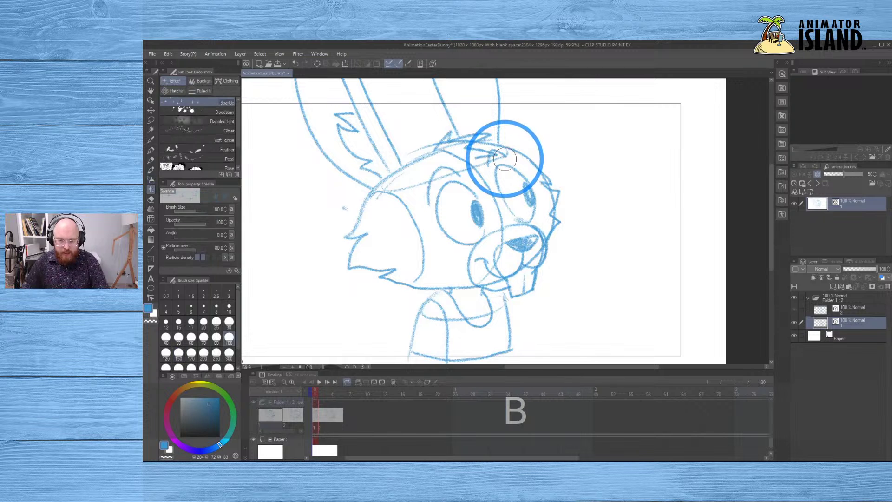
key(p)
key(p)
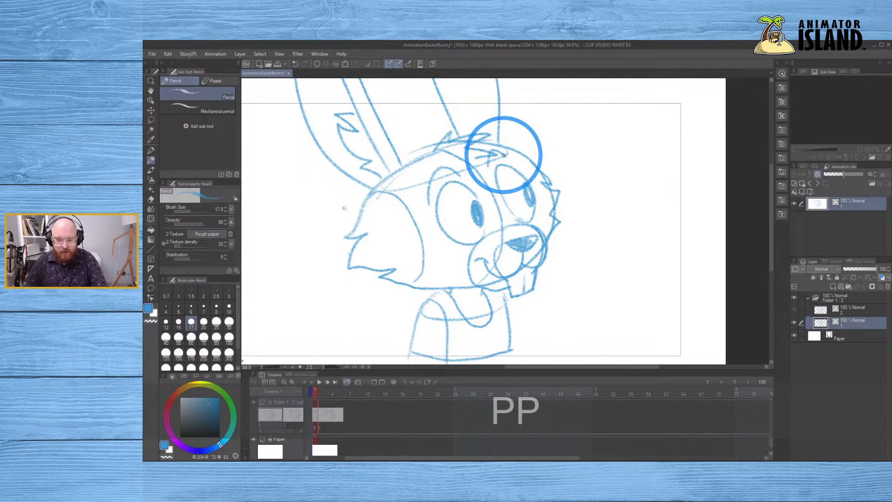
key(ctrl+z)
key(ctrl+z)
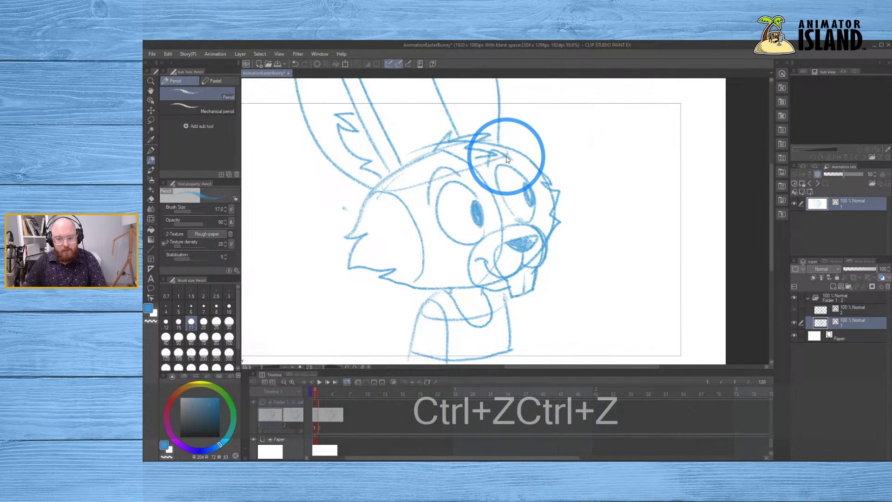
click(510, 160)
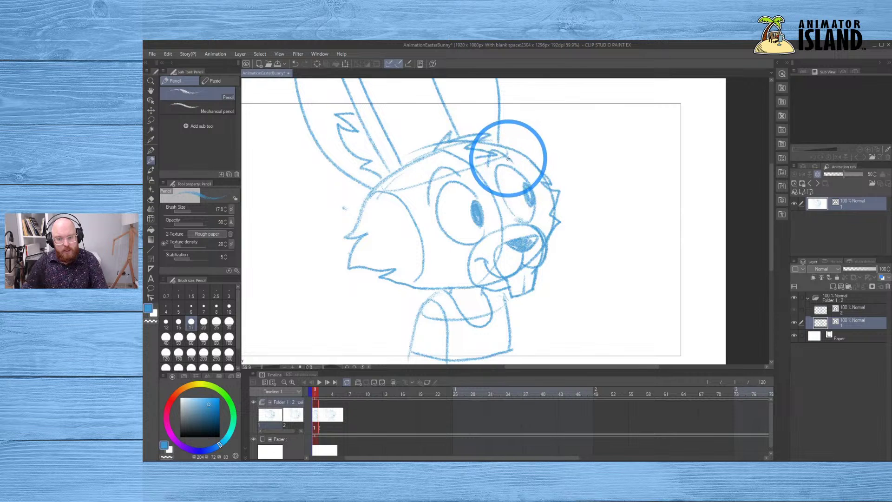
- Flip between the open-eyed and closed-eye frames again to examine how the head squashes during the blink
click(315, 393)
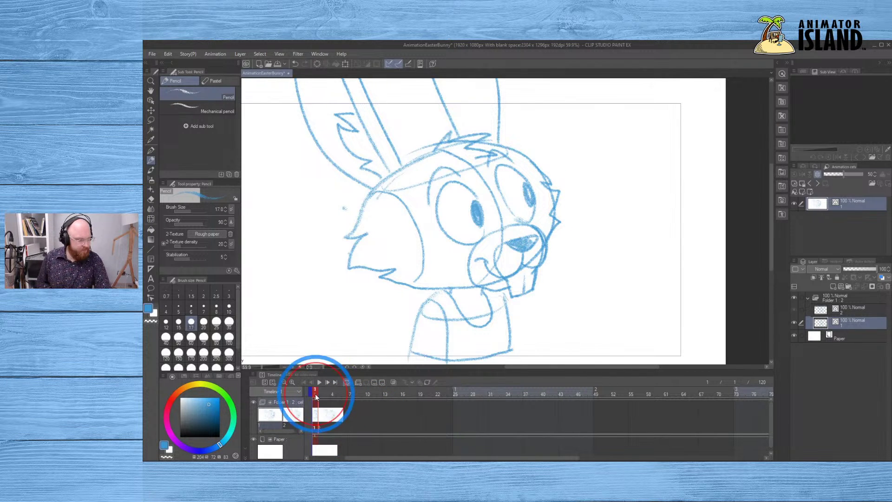
click(325, 415)
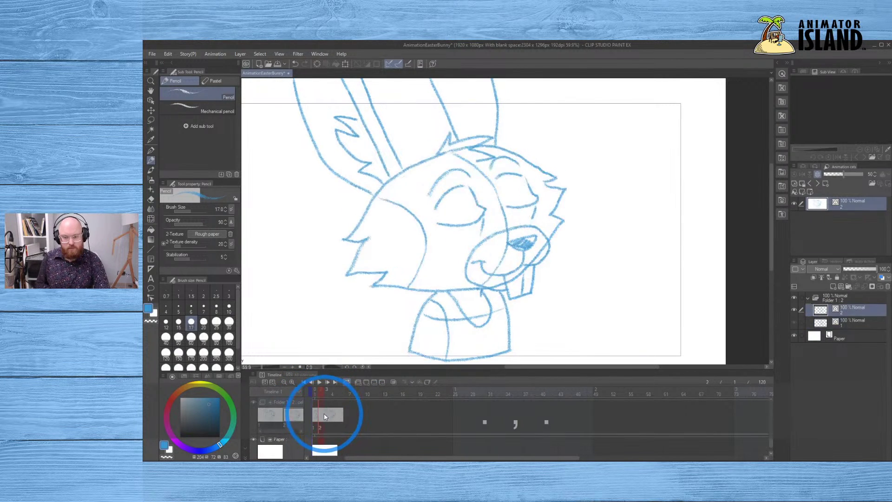
key(comma)
key(period)
key(comma)
key(period)
key(comma)
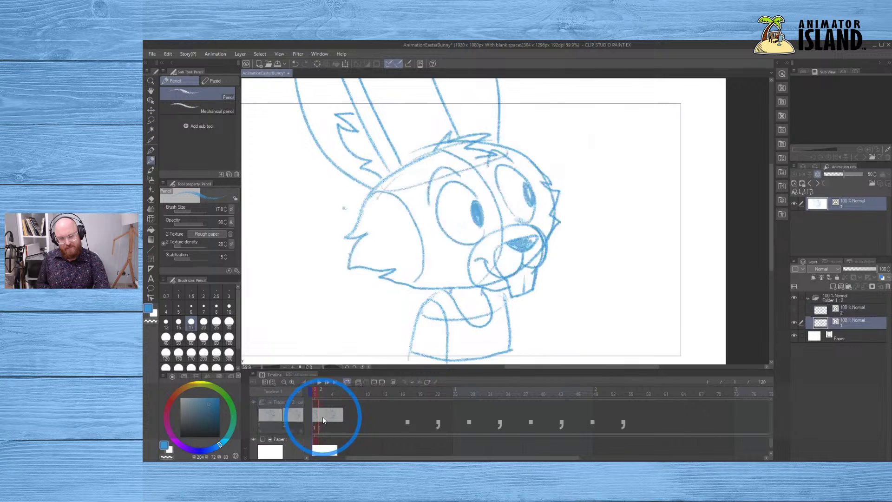
key(period)
key(comma)
key(period)
key(comma)
key(period)
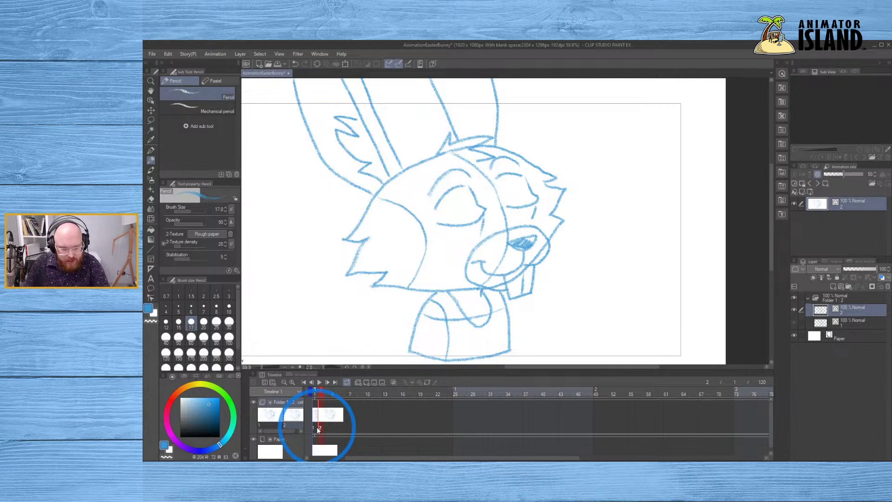
click(316, 427)
click(321, 428)
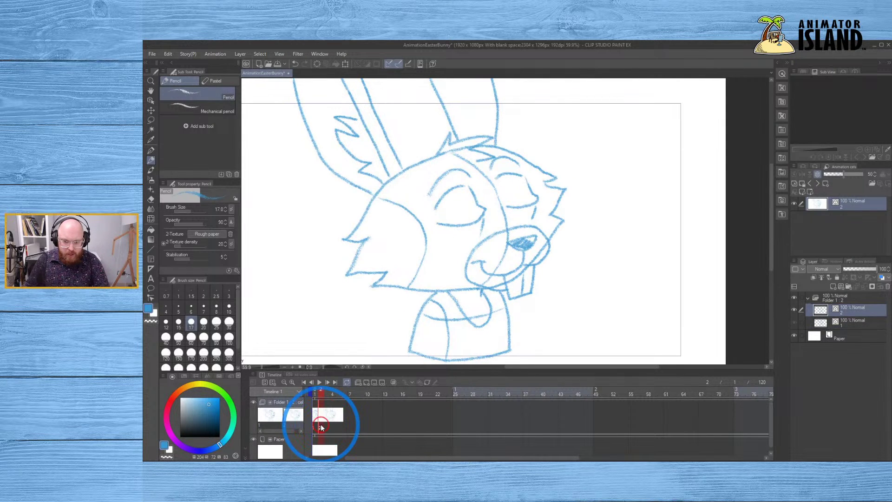
click(317, 427)
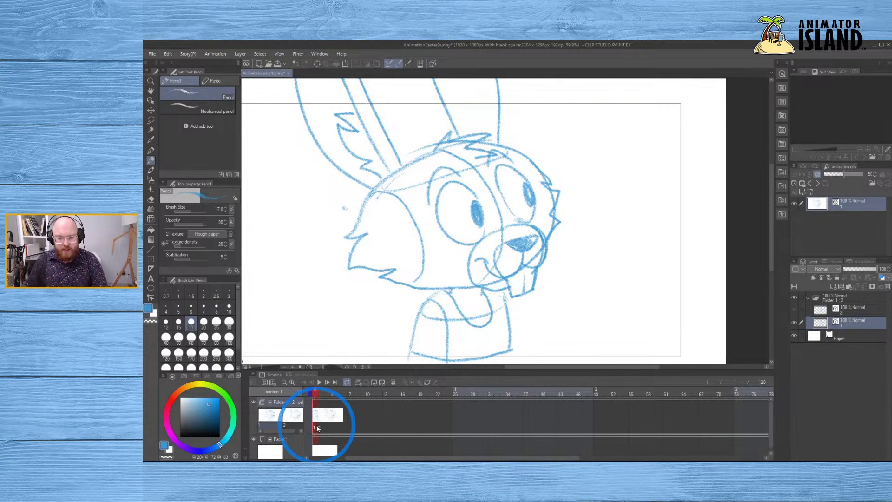
click(321, 427)
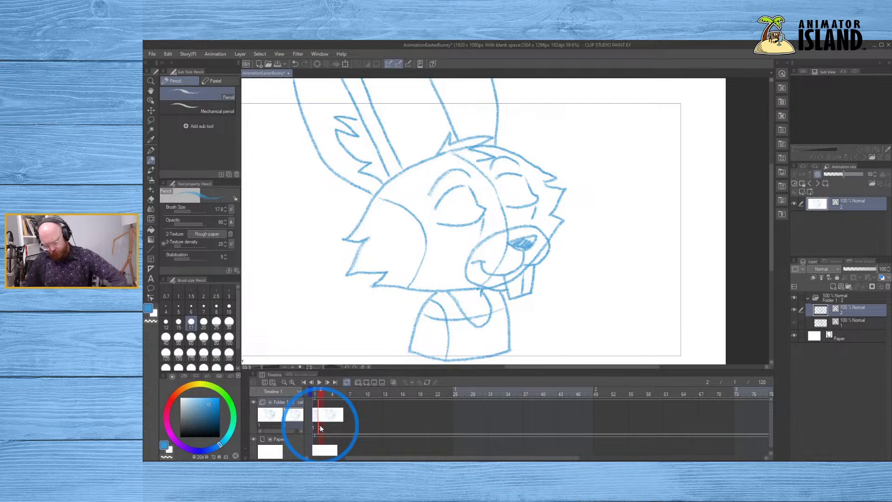
- Assign cel 1, the open-eyed drawing, to frame 3 of the animation folder's track
click(327, 423)
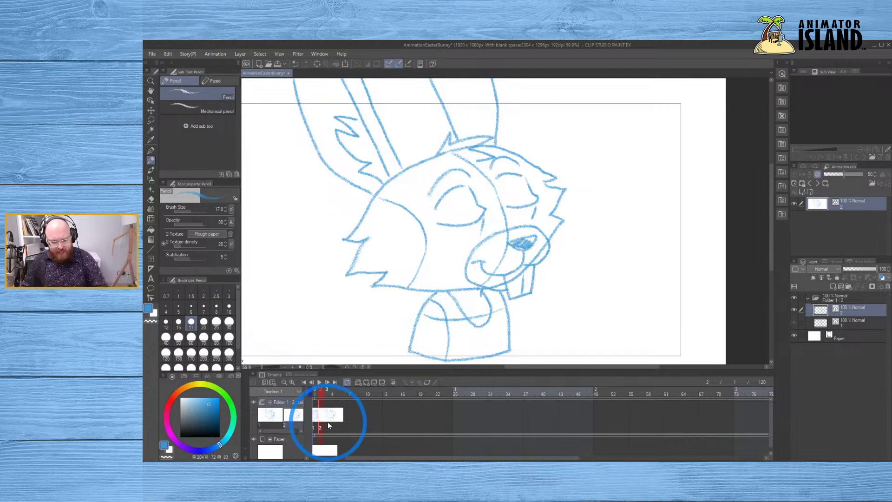
click(314, 424)
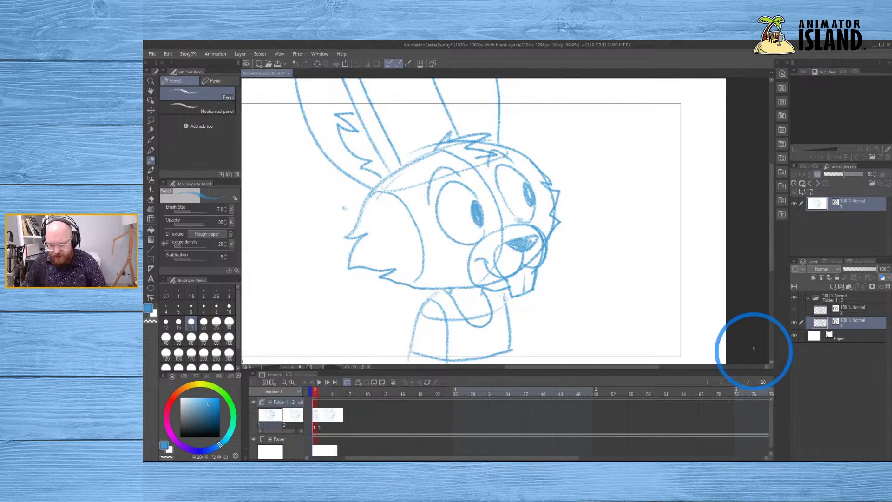
click(327, 422)
right_click(327, 422)
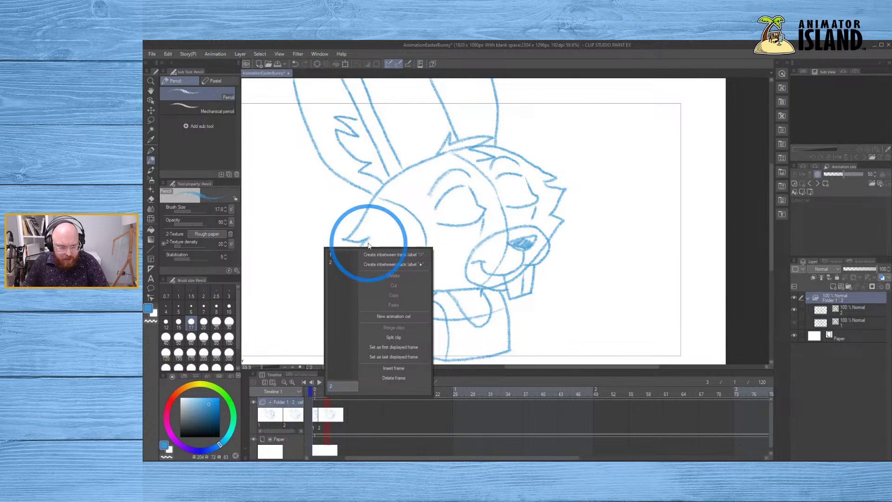
click(344, 255)
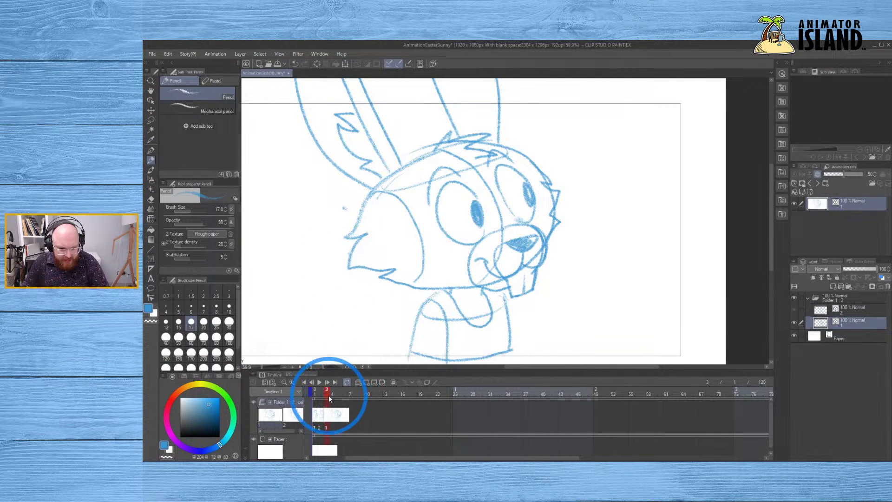
- Flip between frames 1, 2 and 3 to compare the bunny's open-eyed and closed-eyed drawings
mouse_move(328, 395)
mouse_down()
mouse_move(311, 394)
mouse_move(327, 391)
mouse_up()
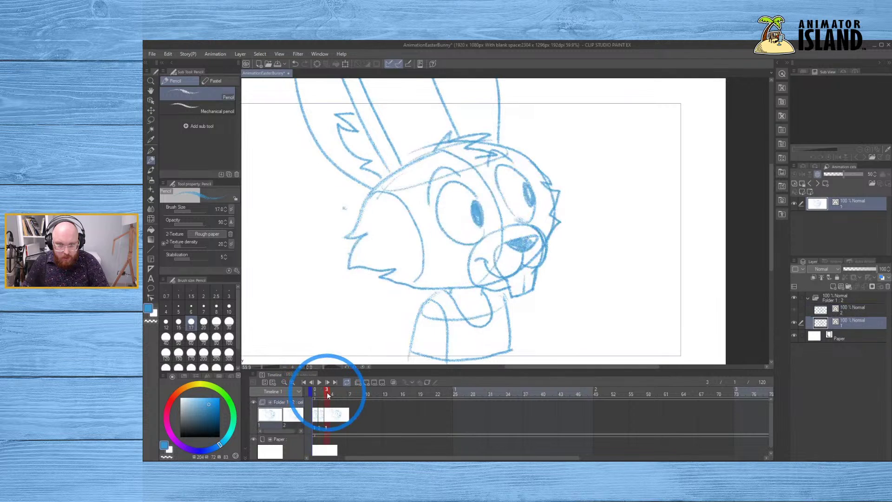
click(316, 426)
key(Return)
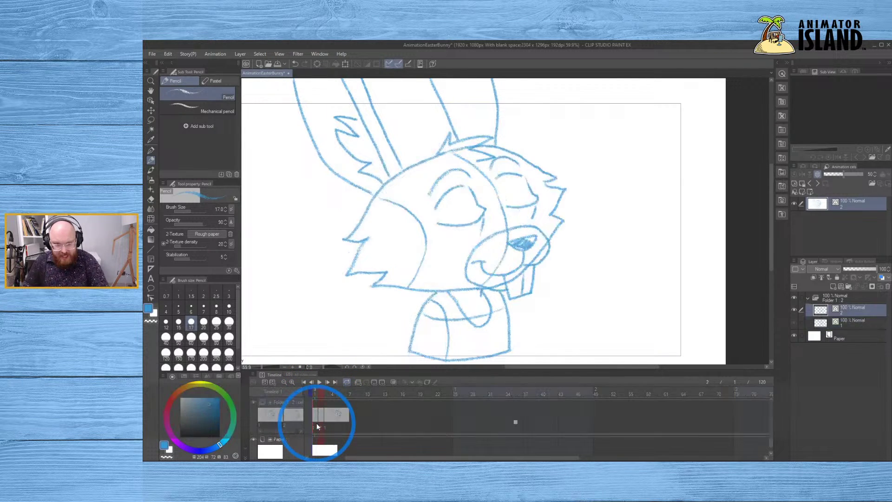
click(316, 425)
key(Return)
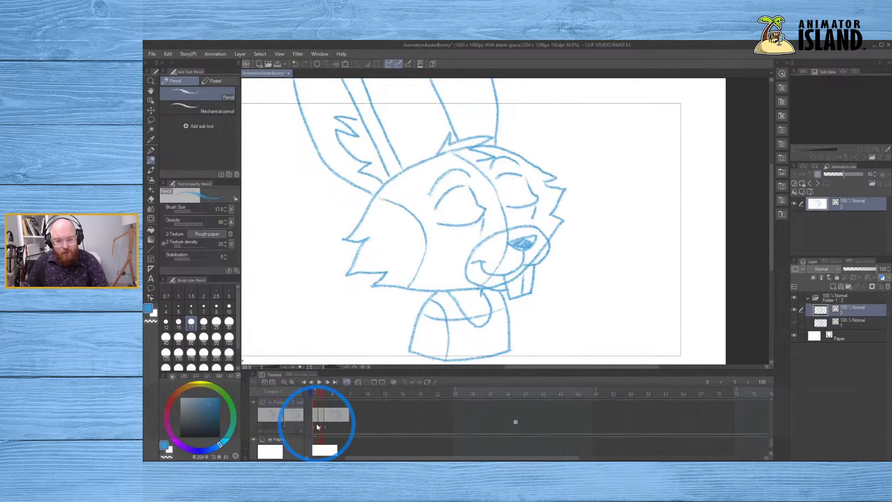
key(Return)
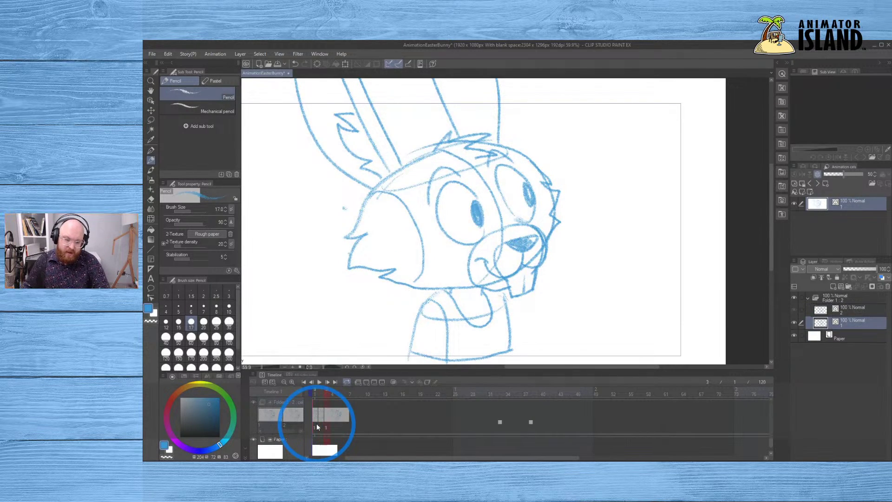
key(Return)
click(316, 426)
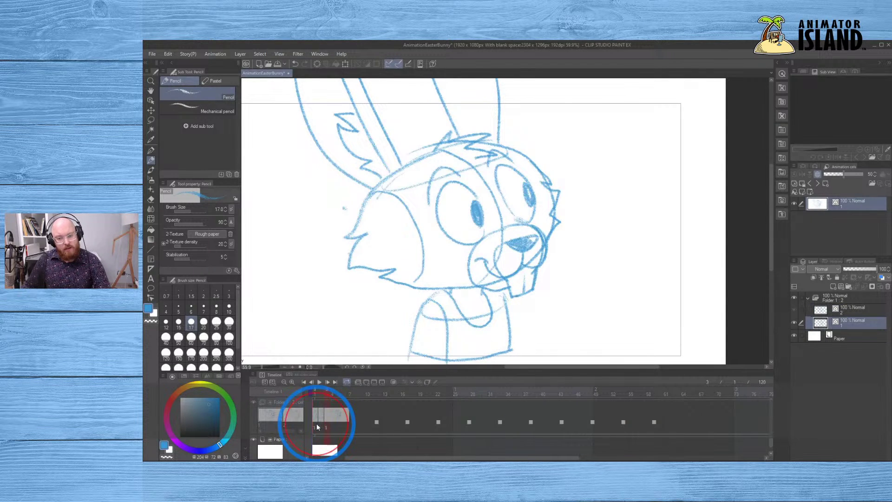
click(852, 321)
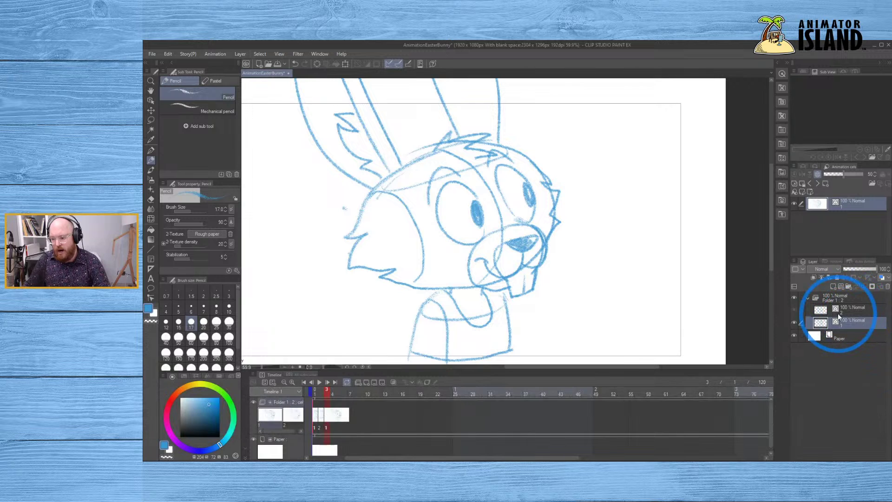
click(348, 420)
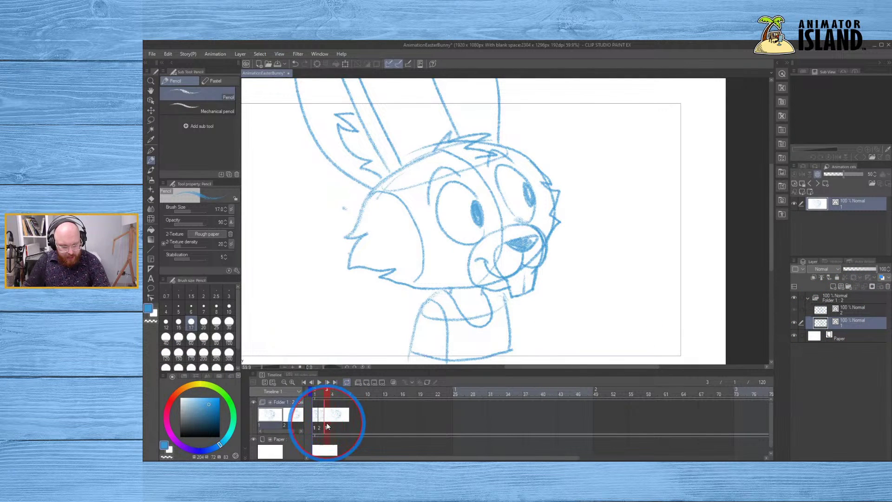
- Scribble a test zigzag beside the bunny on frame 3, check it on frame 1 and undo it
click(328, 393)
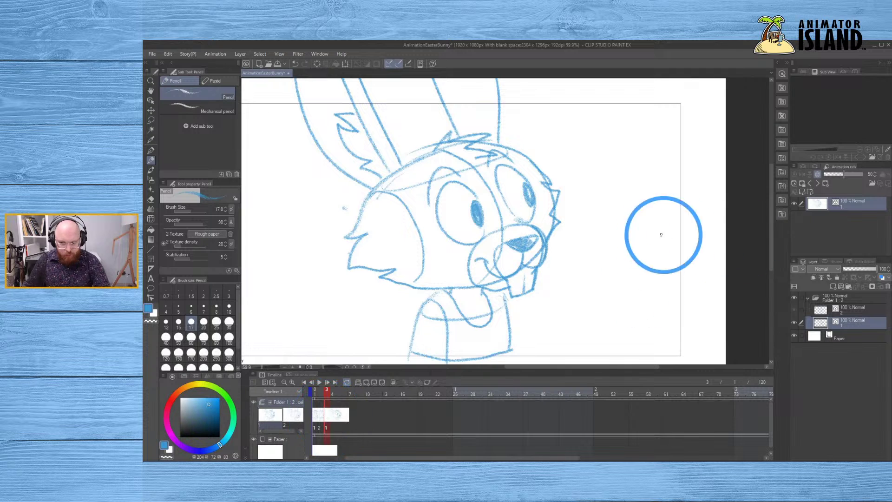
mouse_move(617, 180)
mouse_down()
mouse_move(632, 204)
mouse_move(609, 270)
mouse_move(658, 297)
mouse_up()
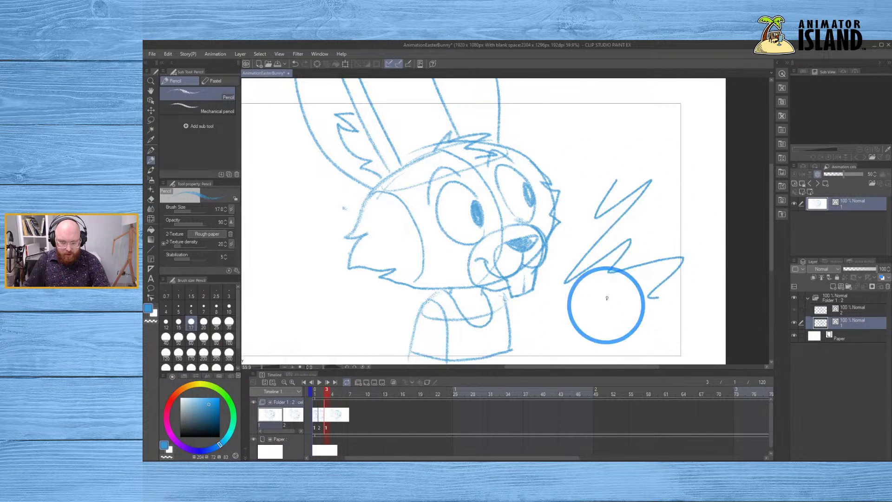
click(316, 420)
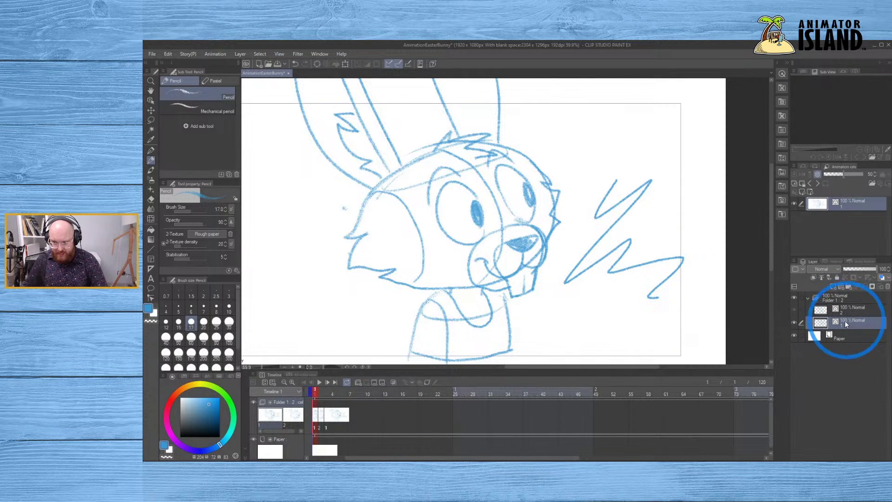
key(ctrl+z)
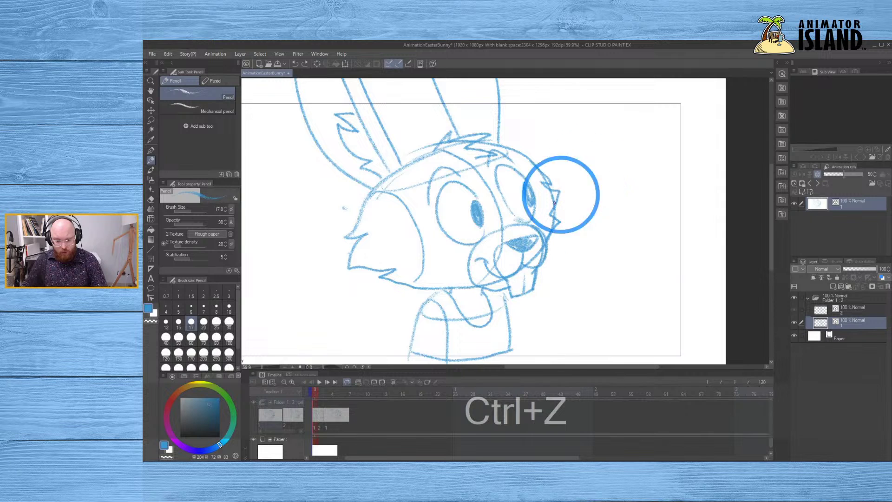
- Erase the stray mark beside the bunny's cheek on frame 1 and check the reused drawing on frame 3
key(e)
click(345, 205)
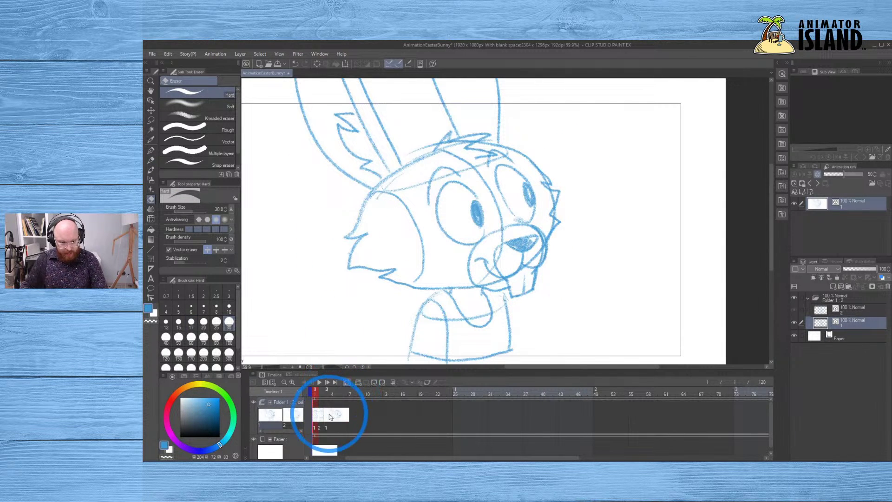
click(328, 420)
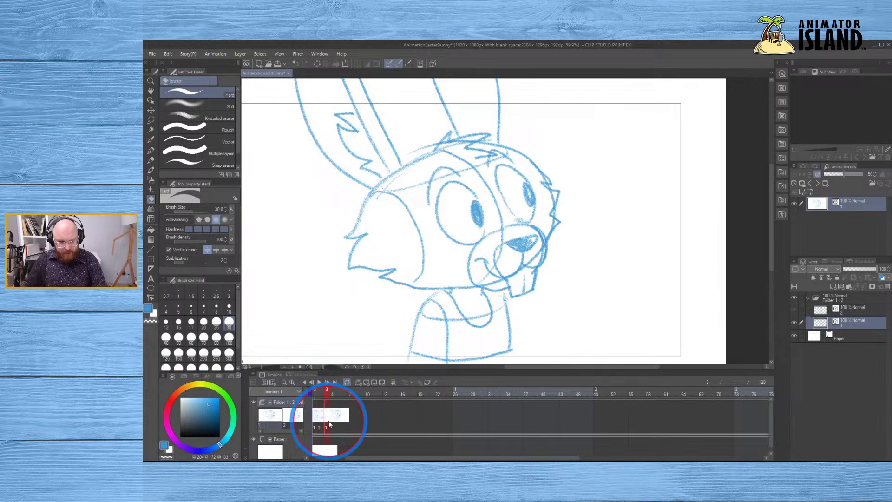
click(330, 429)
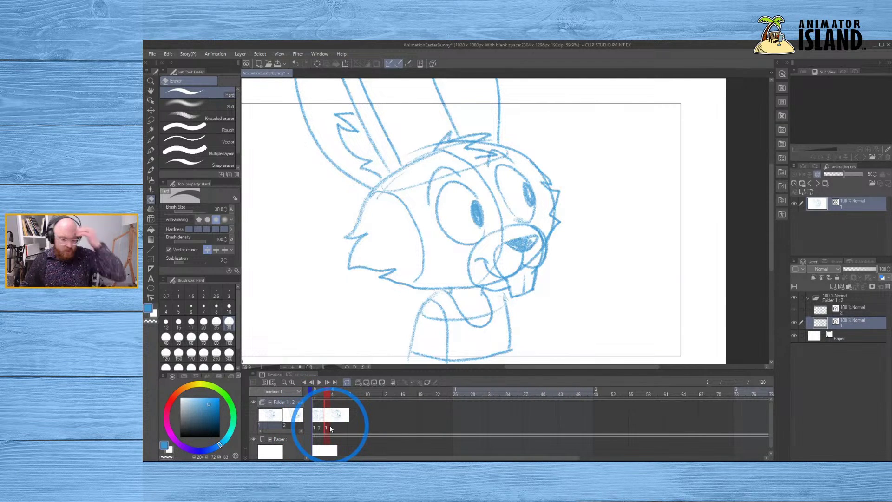
click(326, 427)
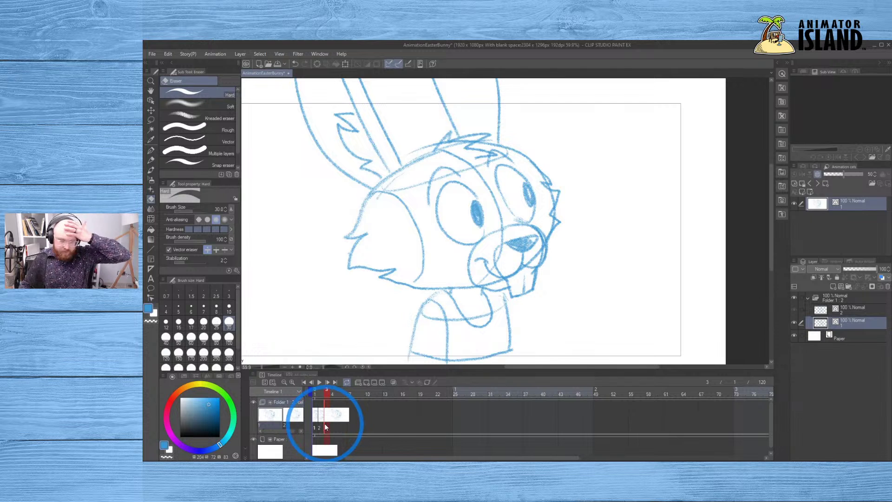
- Compare frames 2 and 3, return to frame 2 and turn on onion skin
click(321, 427)
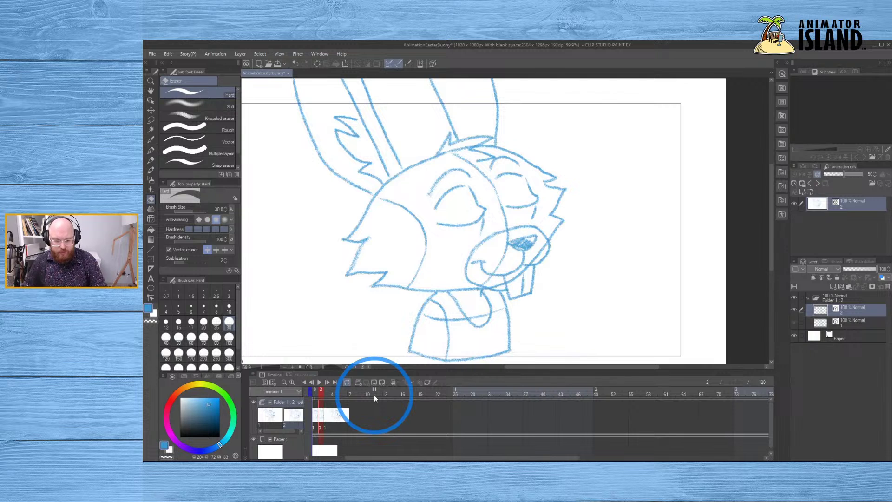
click(333, 427)
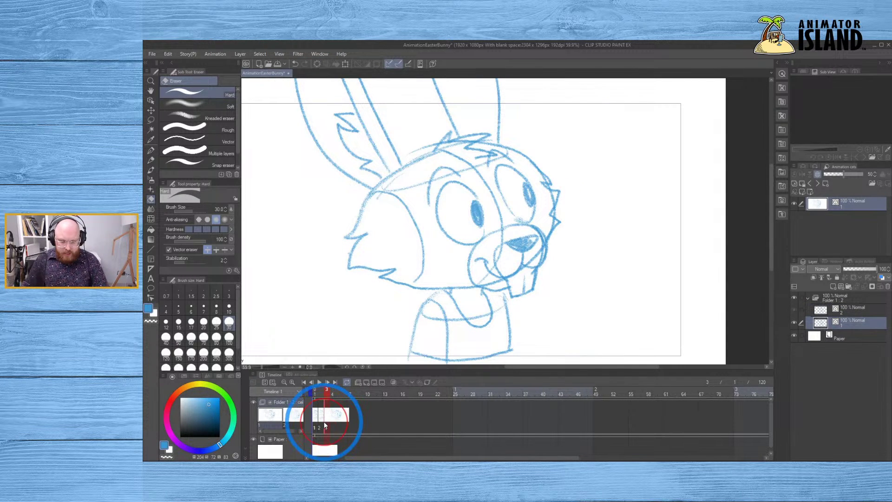
click(321, 427)
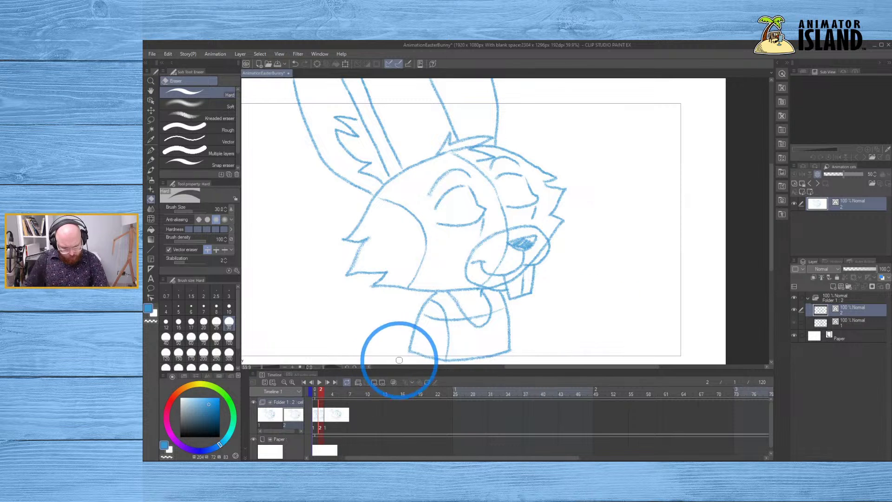
click(394, 383)
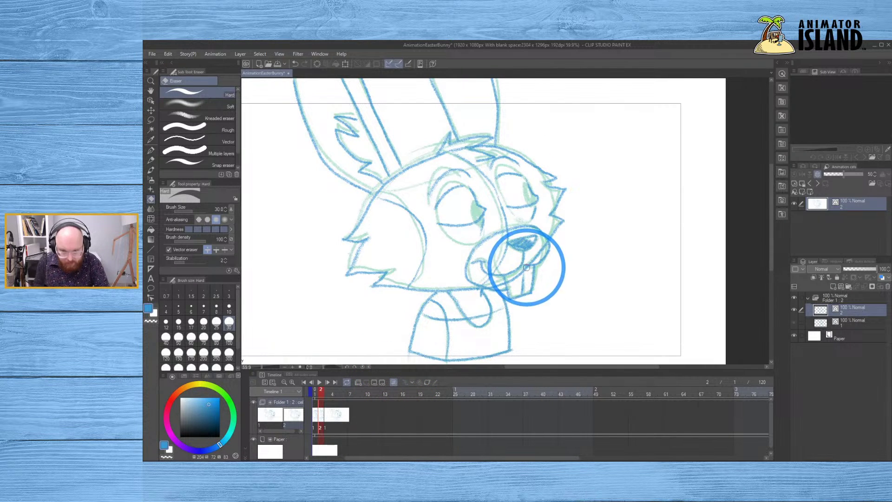
- Erase the outer curve of the muzzle beside the nose on frame 2 with the Hard eraser
key(b)
key(ctrl+z)
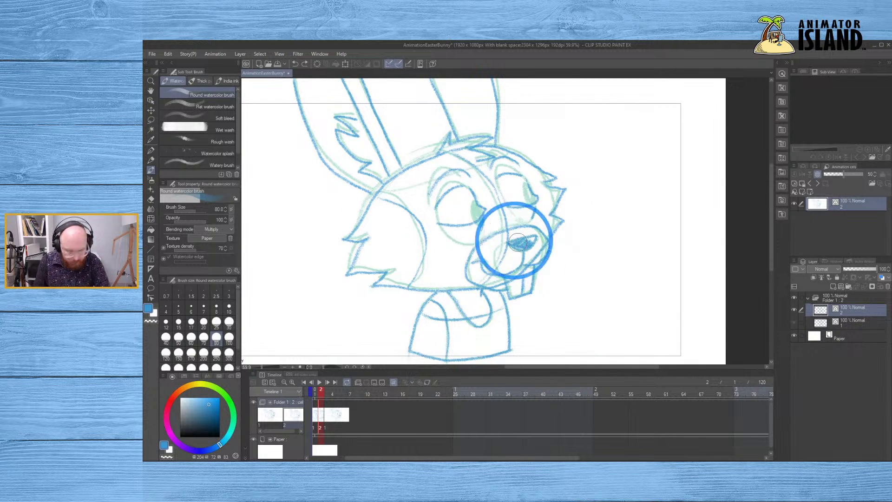
key(p)
key(p)
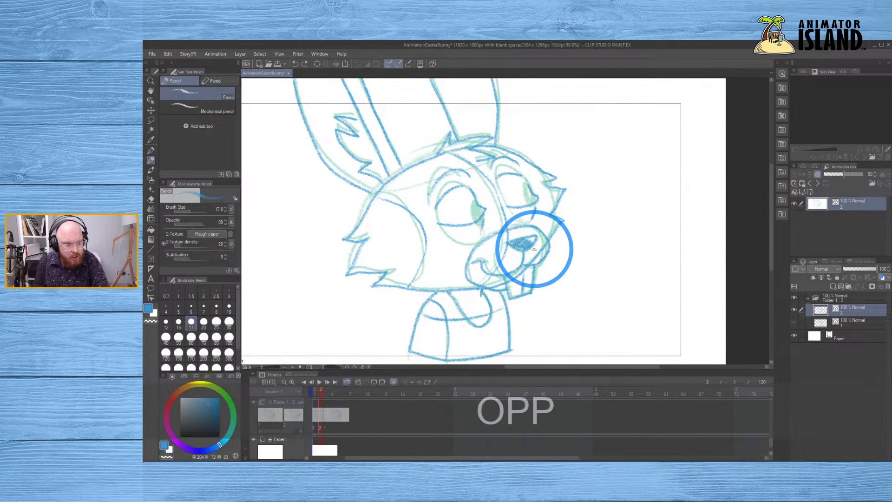
key(e)
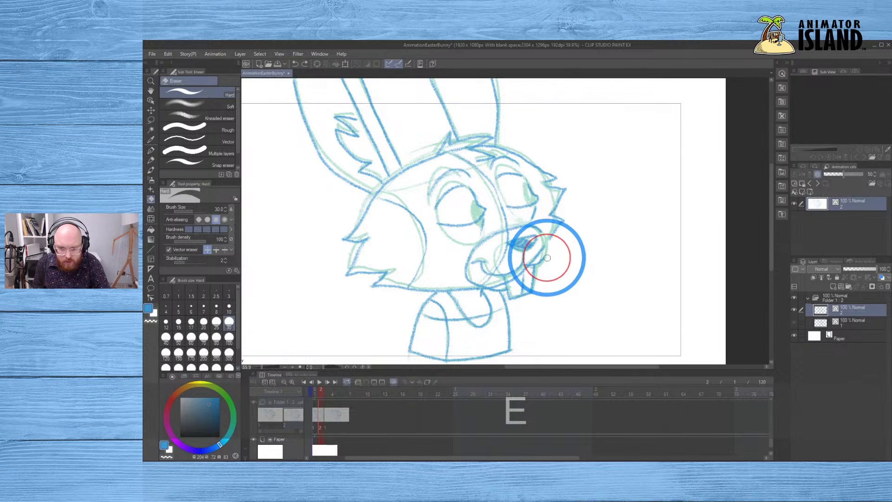
drag(547, 258, 543, 258)
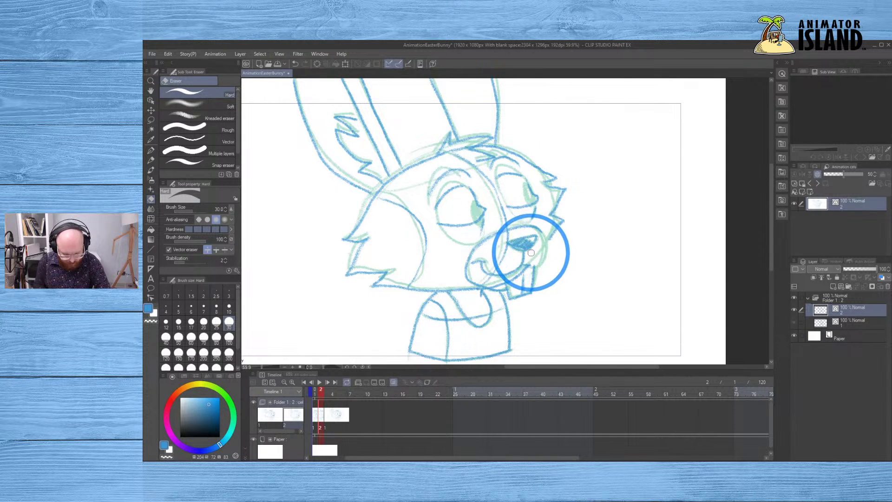
- Redraw the muzzle's outer curve on frame 2 with the Pencil, following the onion skin, and turn off onion skin
key(b)
key(p)
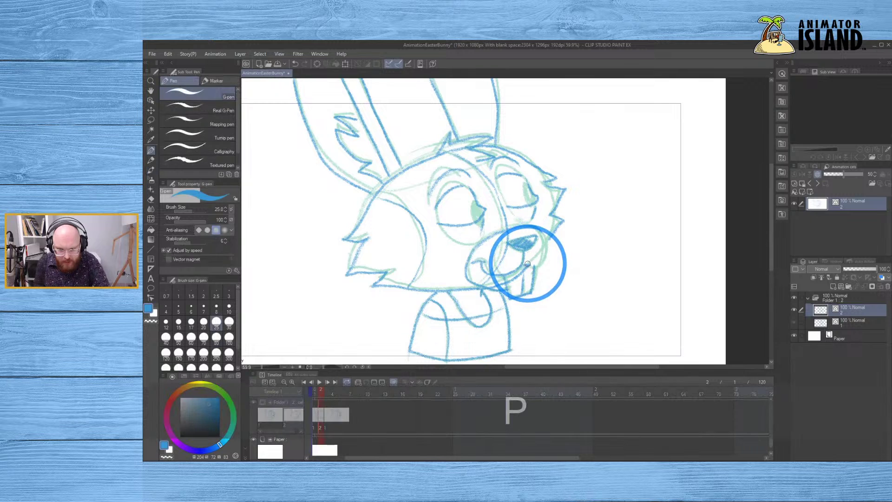
key(p)
drag(527, 265, 540, 264)
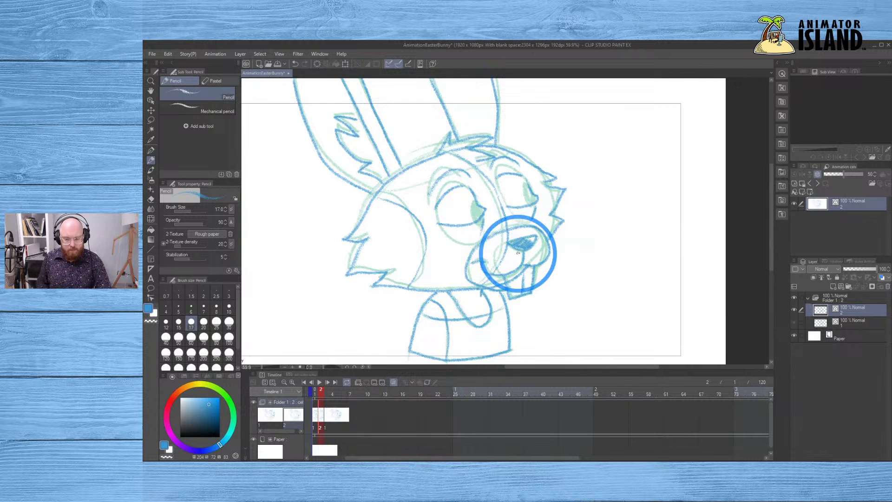
key(ctrl+z)
drag(533, 264, 530, 266)
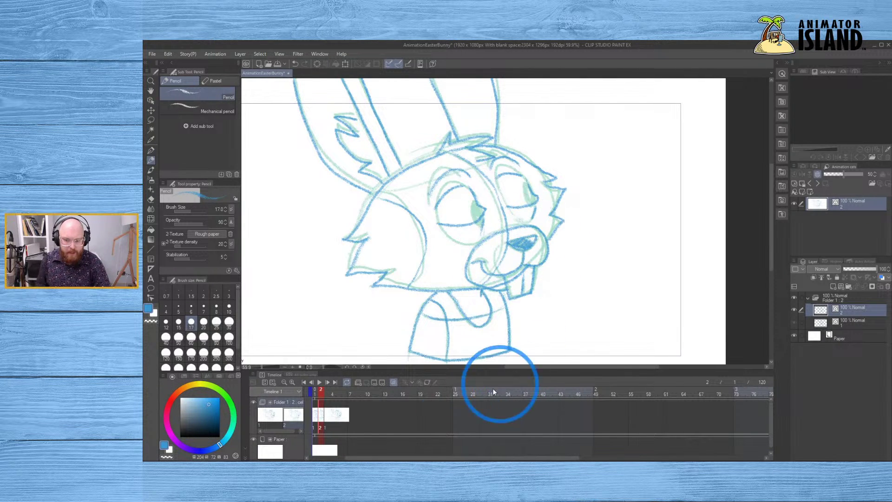
click(392, 382)
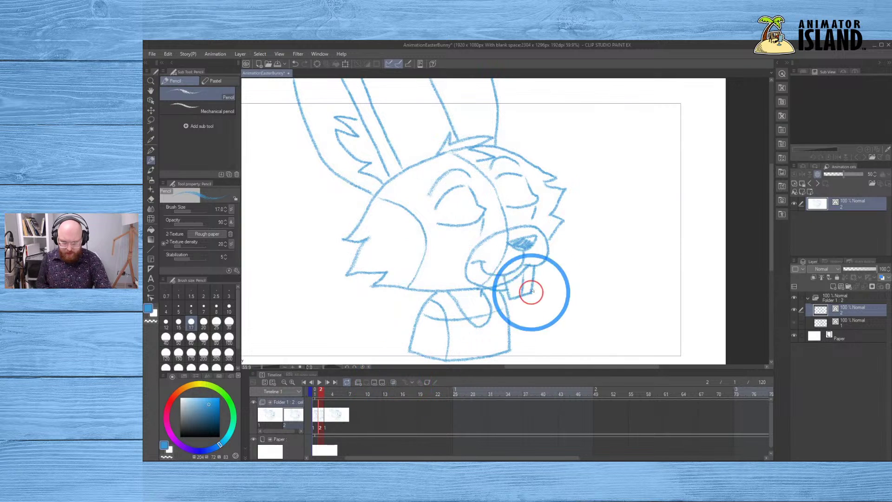
- Flip repeatedly through frames 1 to 3 to check the blink motion and the corrected muzzle
key(comma)
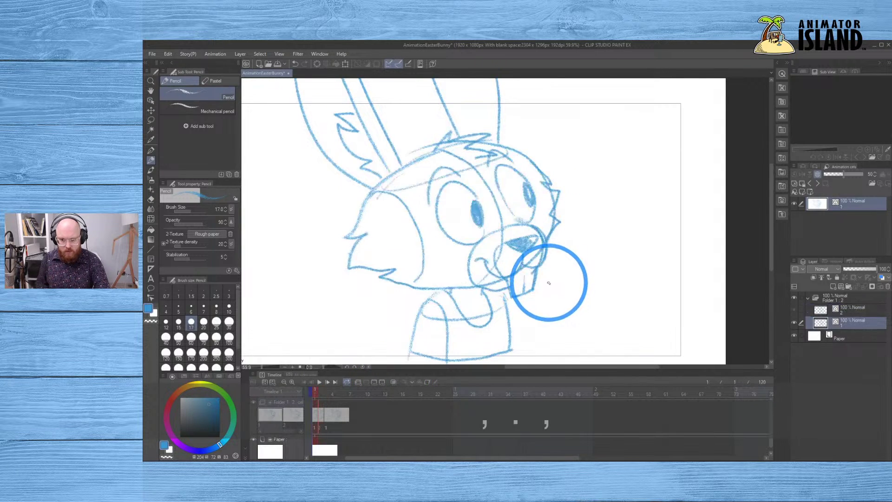
key(comma)
key(period)
key(period)
key(period)
key(comma)
key(comma)
key(comma)
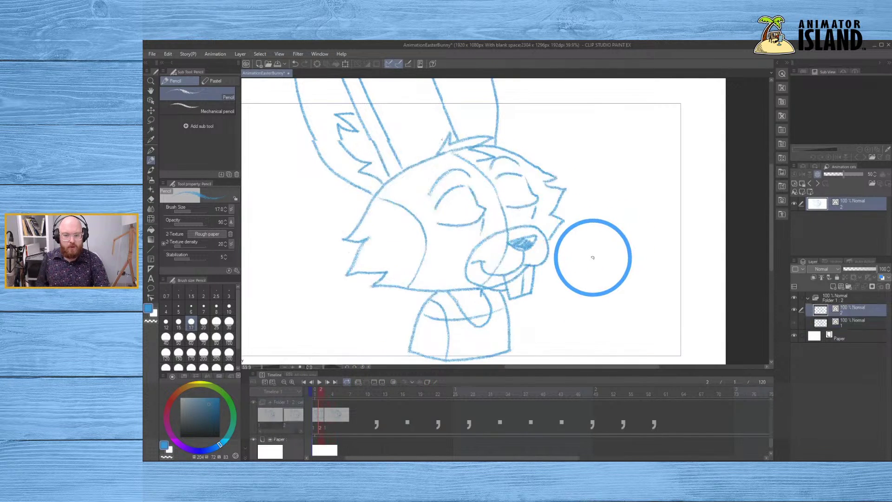
key(period)
key(period)
key(comma)
key(comma)
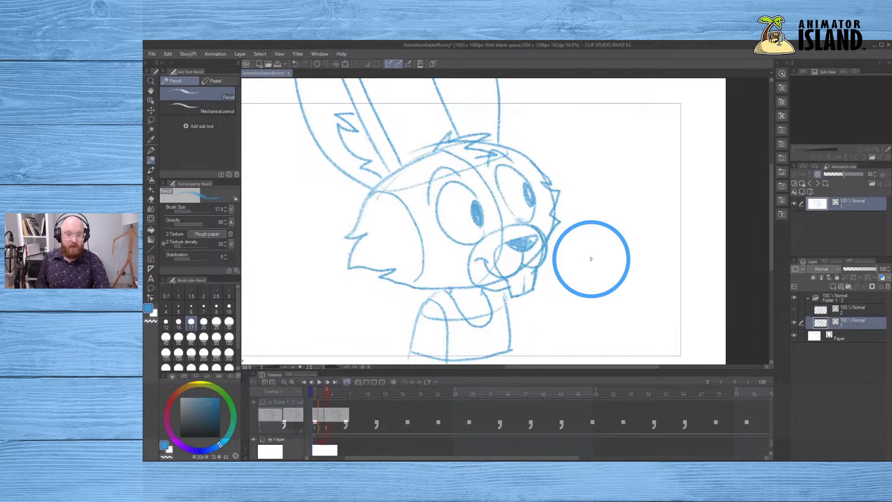
key(comma)
key(comma)
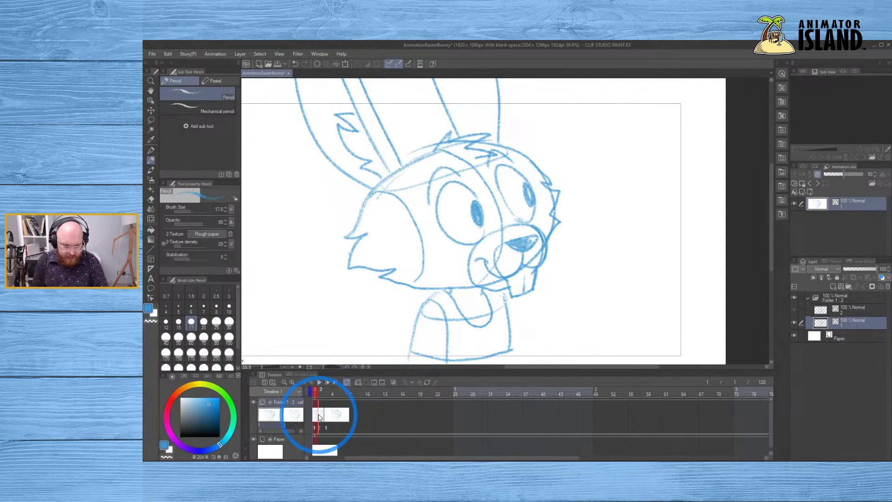
- Create a new animation folder above the bunny's folder, with a new animation cel and a vector layer inside
click(358, 381)
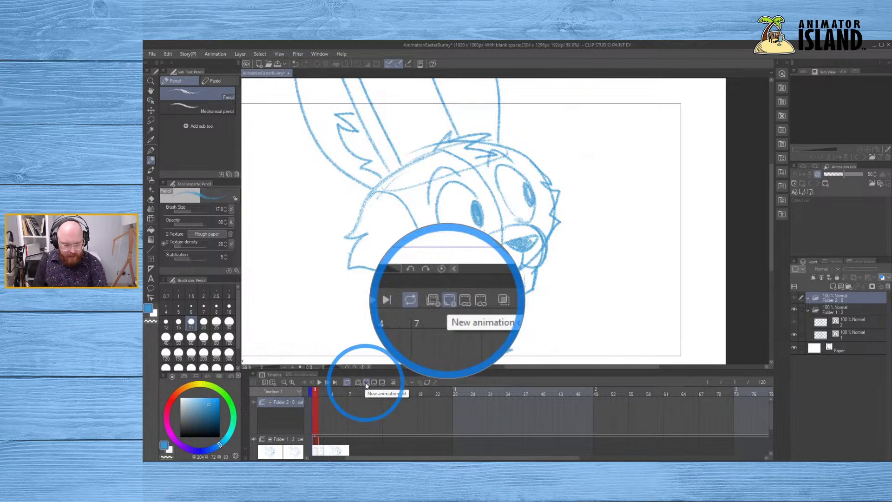
click(366, 382)
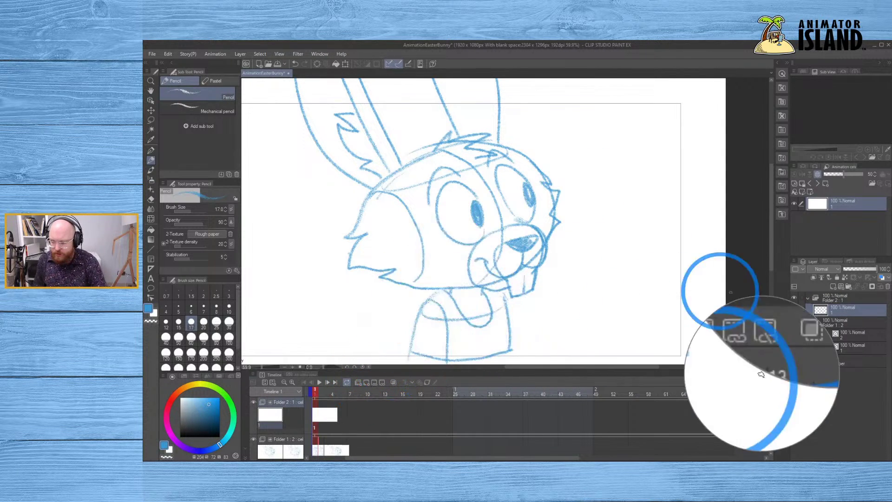
click(842, 286)
- Delete raster layer 1 from Folder 2 and assign the vector cel 2 to frame 1 of that folder
click(840, 322)
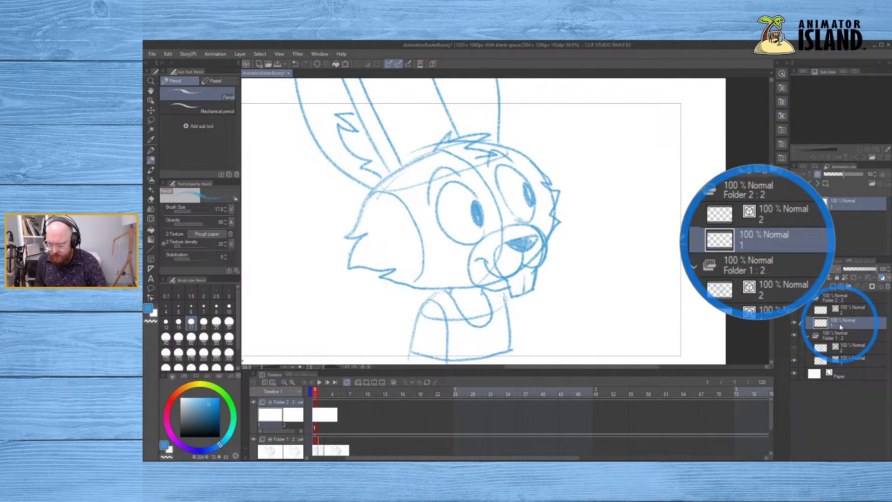
key(Delete)
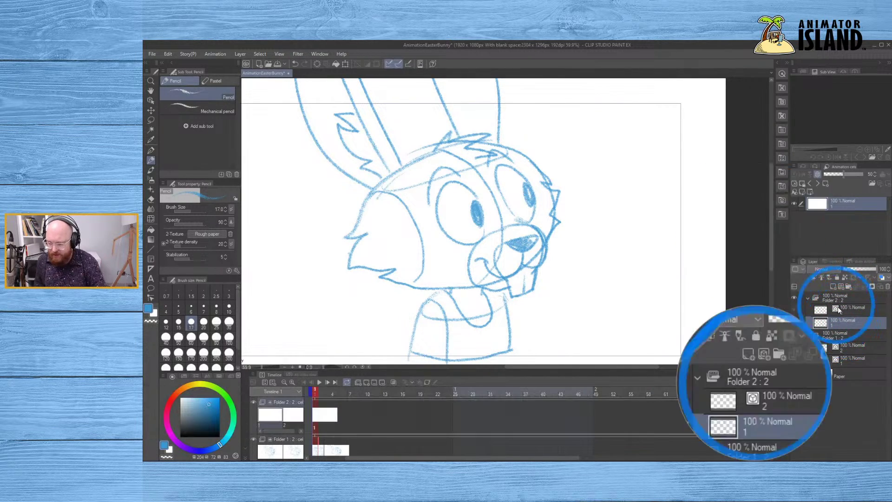
click(888, 287)
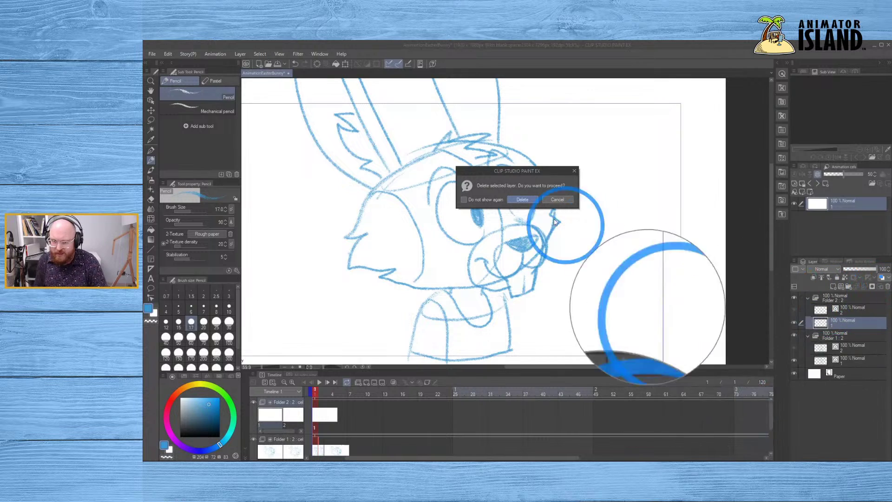
click(522, 199)
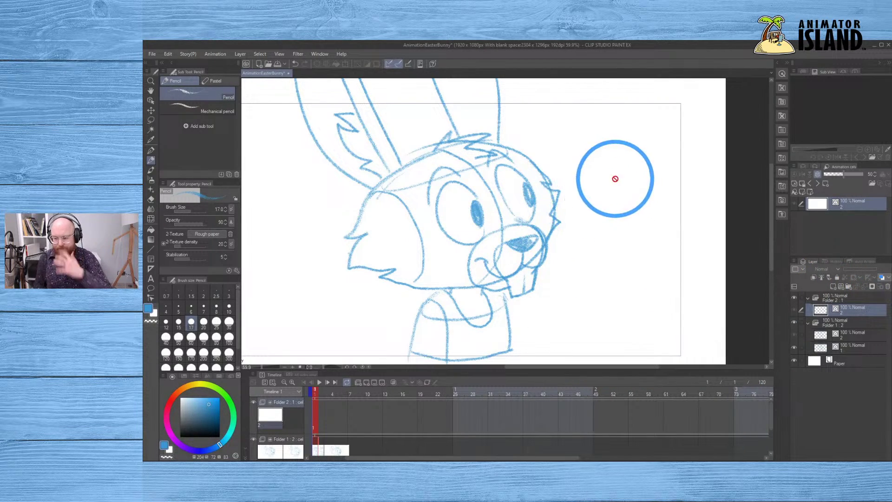
right_click(314, 416)
click(324, 255)
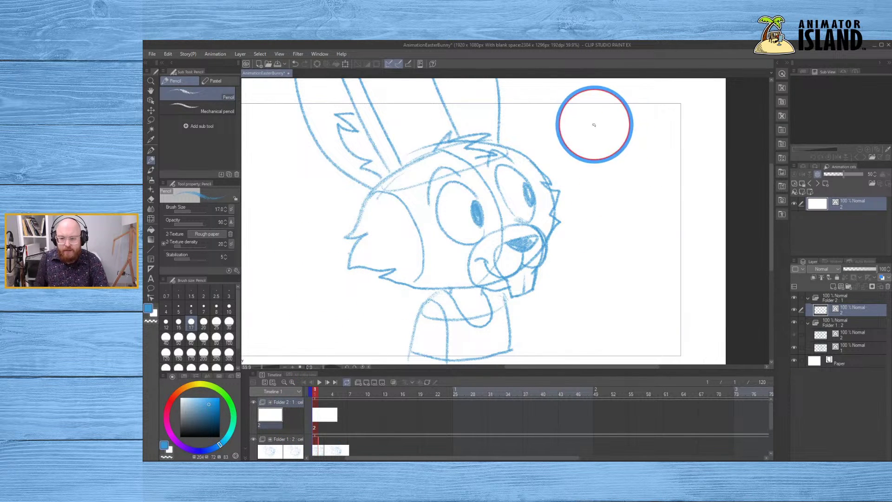
- Pencil a vertical timing chart beside the bunny's head with end ticks, an extra tick near the upper end and an arrow pointing at it
mouse_move(594, 124)
mouse_down()
mouse_move(621, 124)
mouse_move(601, 221)
mouse_move(618, 217)
mouse_up()
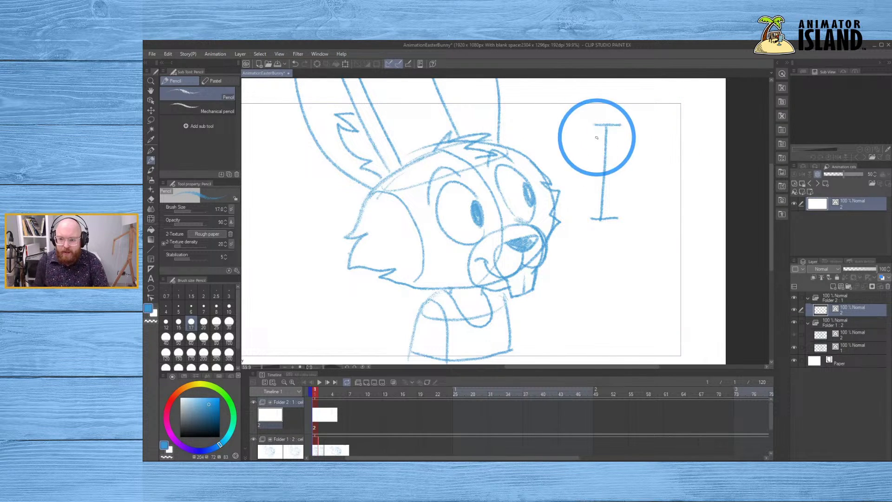
drag(599, 129, 612, 131)
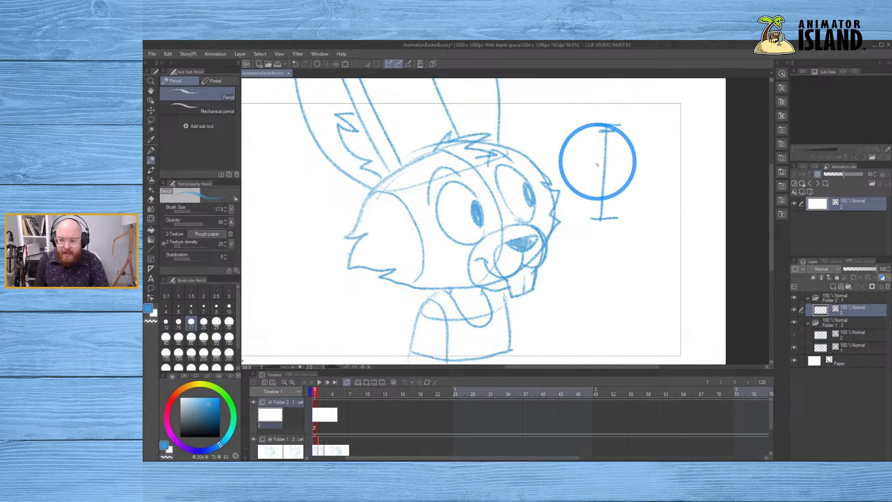
click(570, 152)
mouse_move(570, 152)
mouse_down()
mouse_move(598, 130)
mouse_move(592, 139)
mouse_up()
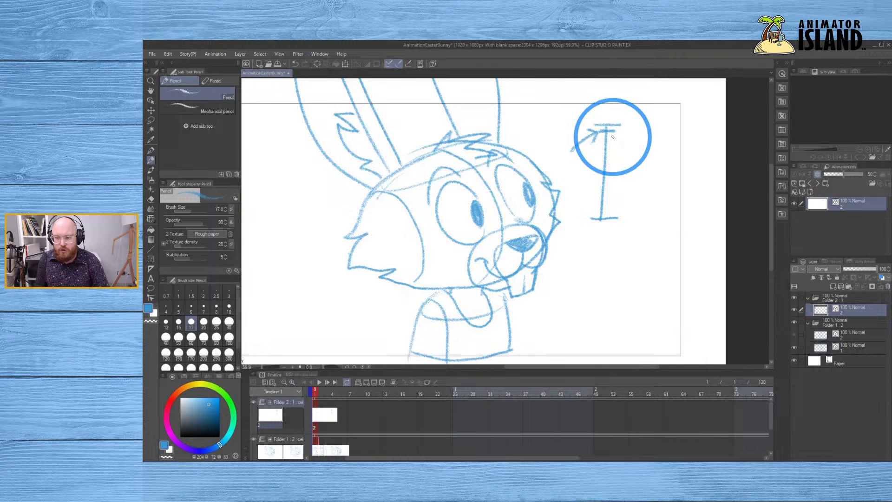
- Try out an eye-shaped oval beside the timing chart and a tick partway down its line, and undo the trial strokes
mouse_move(644, 129)
mouse_down()
mouse_move(663, 160)
mouse_move(646, 128)
mouse_move(664, 126)
mouse_up()
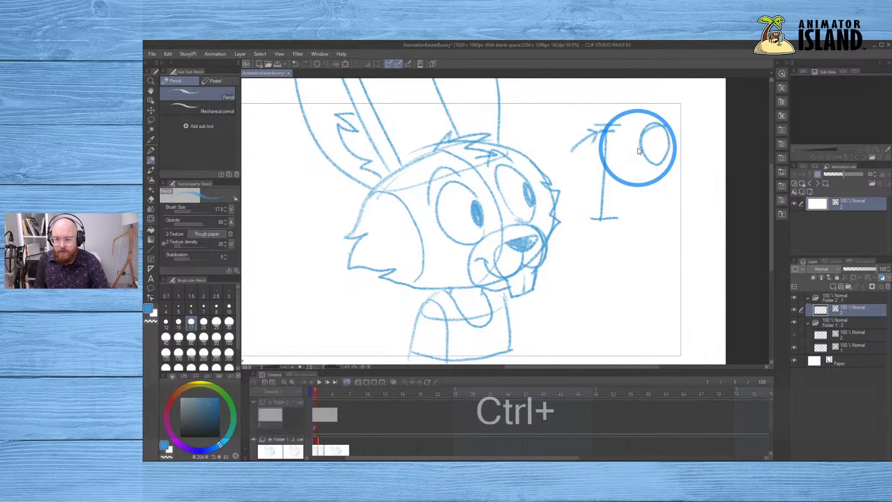
key(ctrl+z)
key(ctrl+z)
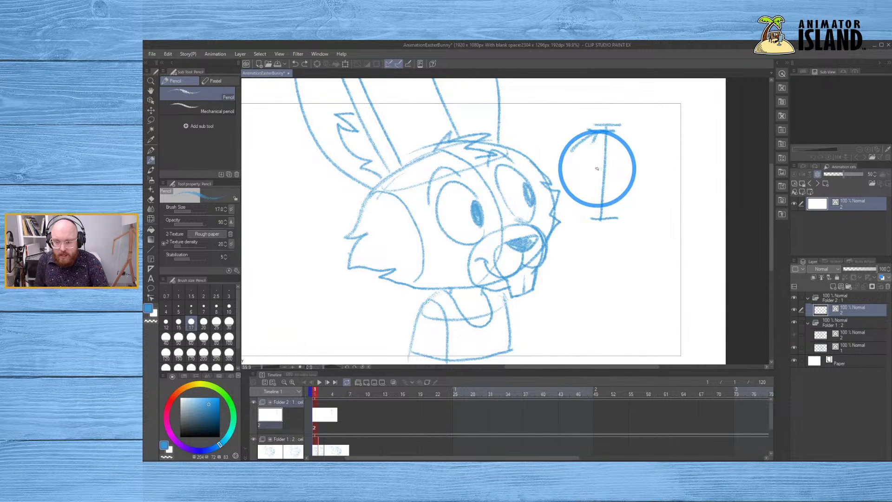
drag(596, 168, 615, 167)
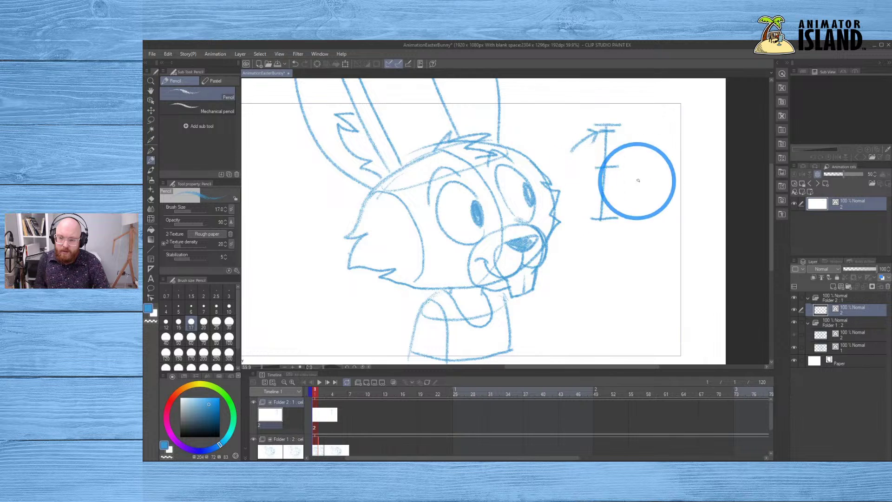
mouse_move(636, 115)
mouse_down()
mouse_move(649, 141)
mouse_move(656, 112)
mouse_move(633, 119)
mouse_move(650, 108)
mouse_up()
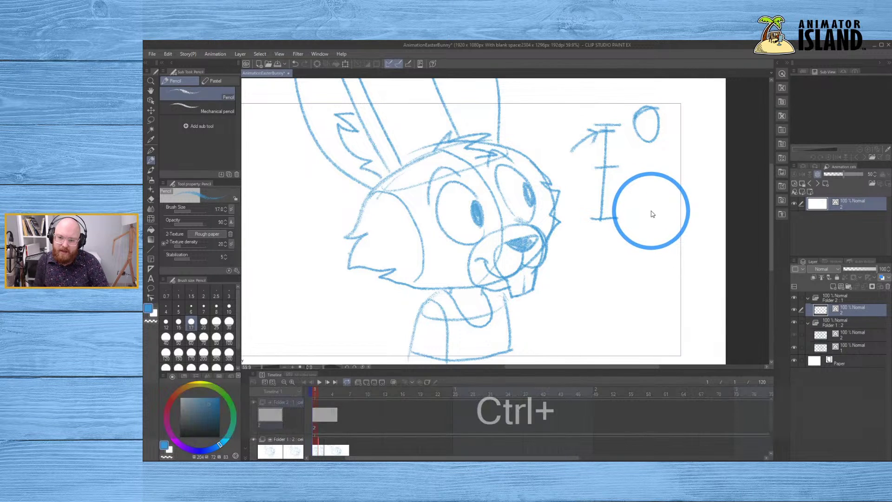
key(ctrl+z)
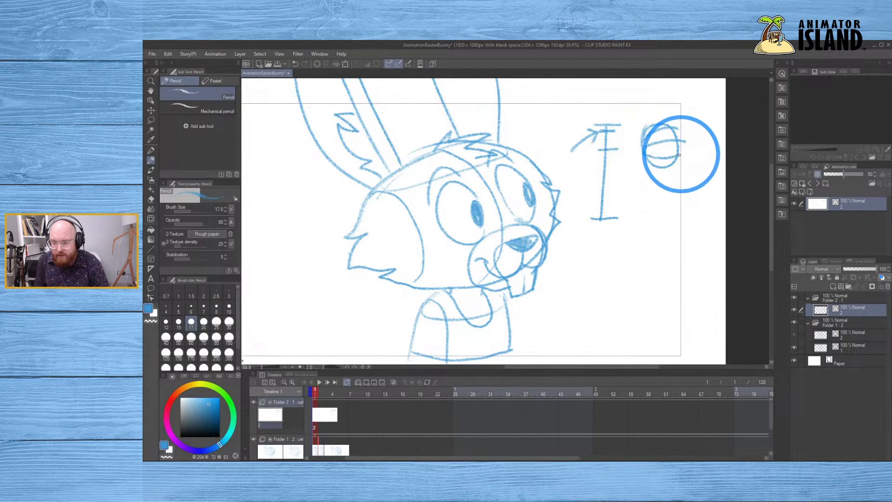
- Try out bracket marks beside the lined eye oval, and undo them together with the oval and the trial tick
mouse_move(648, 203)
mouse_down()
mouse_move(633, 260)
mouse_move(665, 183)
mouse_up()
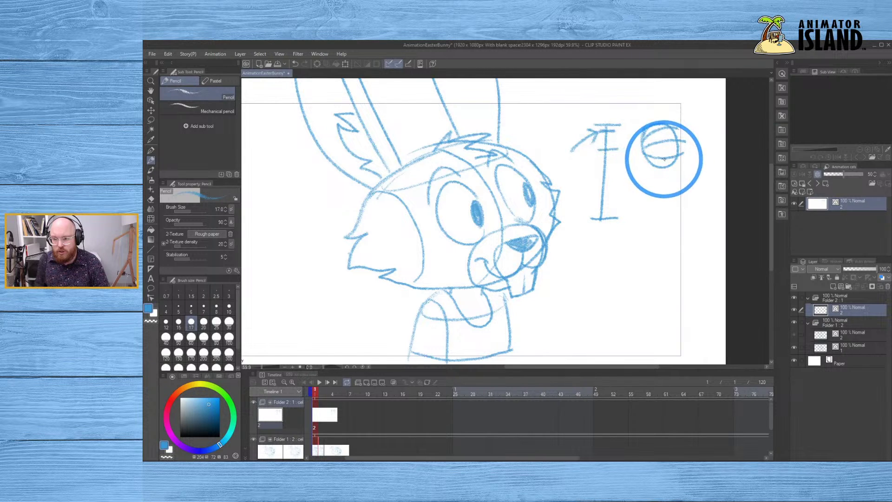
mouse_move(663, 159)
mouse_down()
mouse_move(688, 103)
mouse_move(699, 133)
mouse_move(685, 160)
mouse_up()
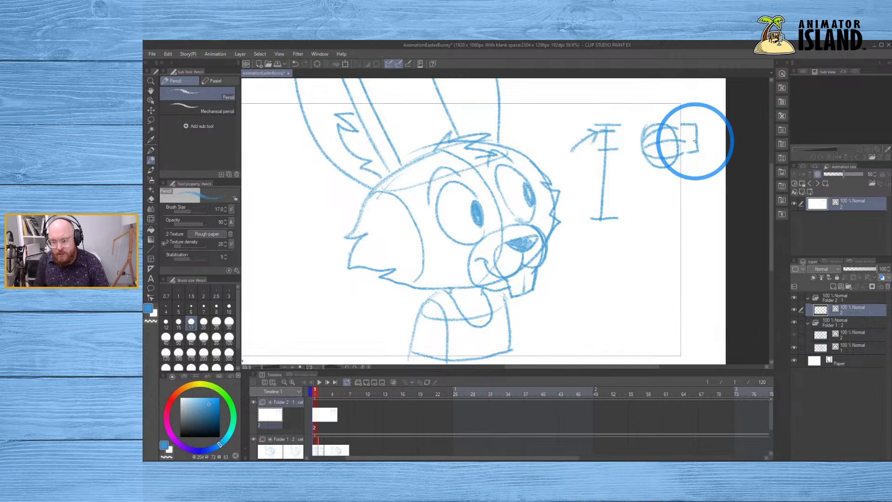
mouse_move(691, 138)
mouse_down()
mouse_move(679, 177)
mouse_move(604, 185)
mouse_move(691, 152)
mouse_up()
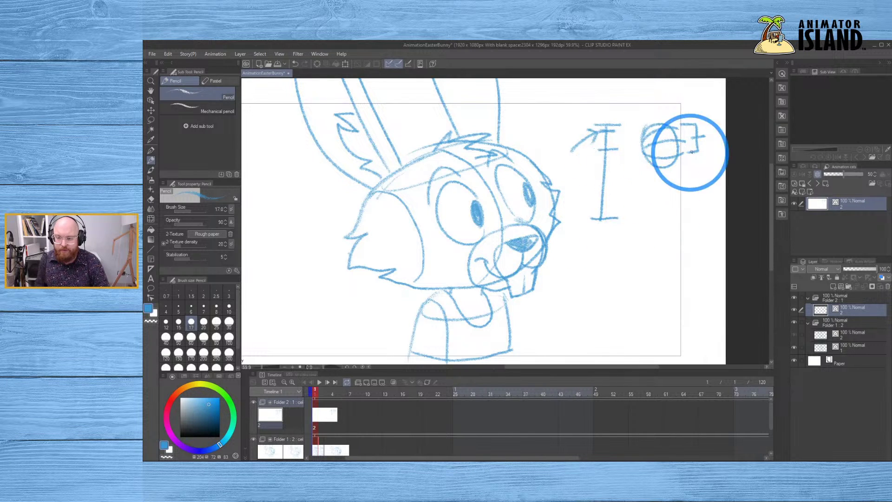
key(ctrl+z)
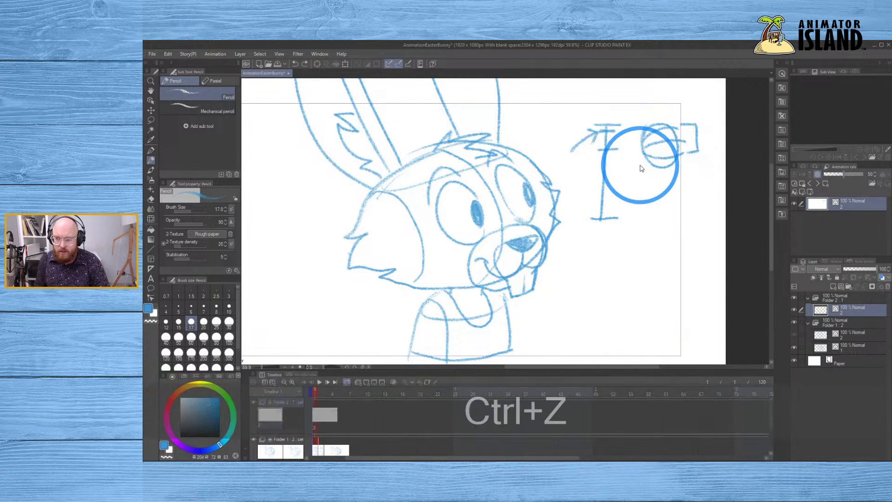
mouse_move(637, 177)
mouse_down()
mouse_move(597, 176)
mouse_move(616, 176)
mouse_move(616, 292)
mouse_up()
key(ctrl+z)
key(ctrl+z)
- Draw a halfway tick on the timing chart, a circled 1 beside its upper end and an empty circle beside its lower end
drag(593, 177, 623, 336)
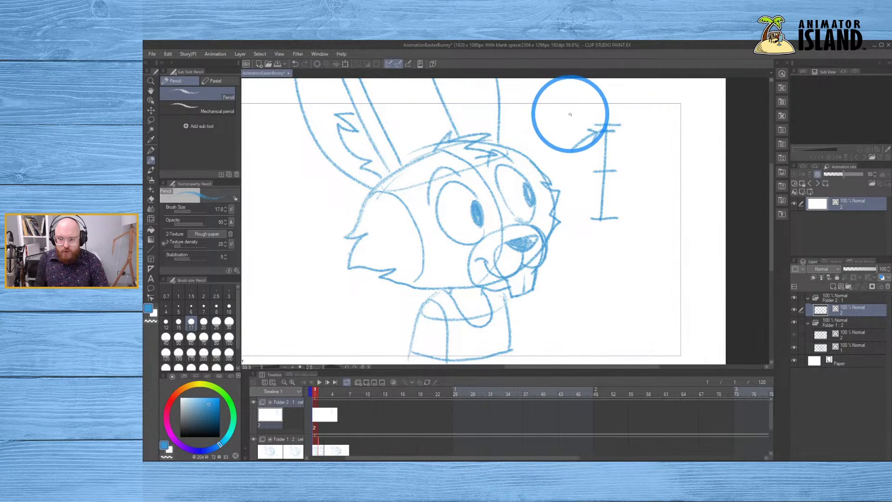
mouse_move(570, 115)
mouse_down()
mouse_move(577, 110)
mouse_move(575, 124)
mouse_move(562, 126)
mouse_move(571, 116)
mouse_up()
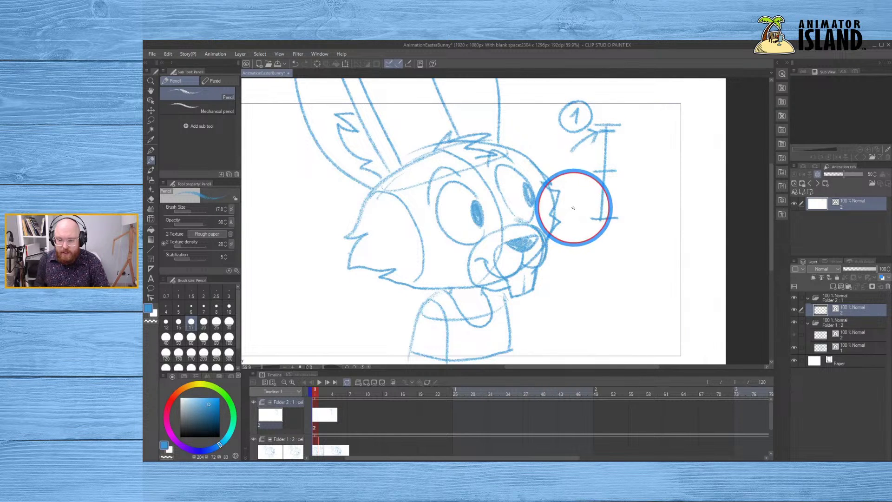
drag(577, 207, 593, 210)
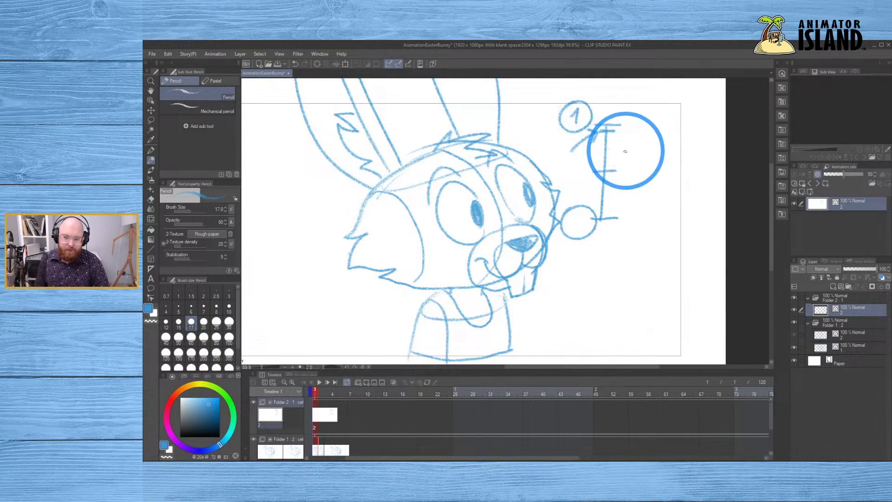
- Erase the arrow beside the timing chart and pencil in a 3 at the near-top tick, an underlined 5 at the halfway tick and a 6 in the lower circle
key(e)
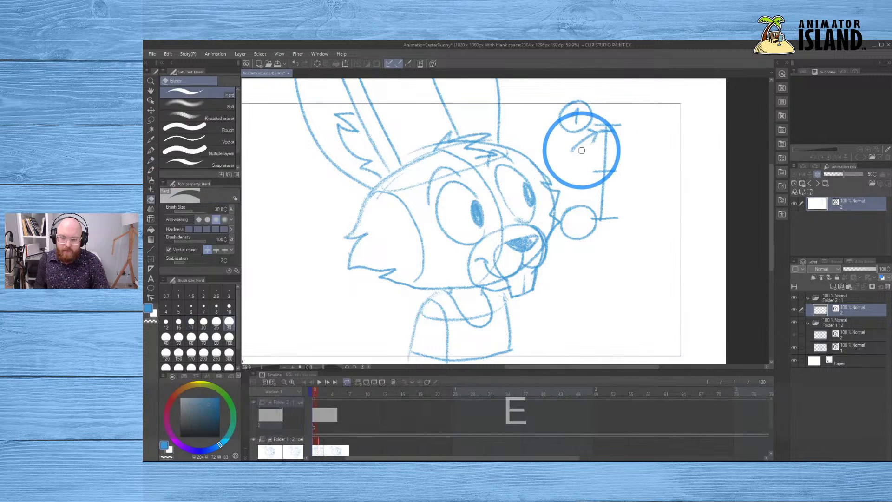
drag(582, 140, 592, 144)
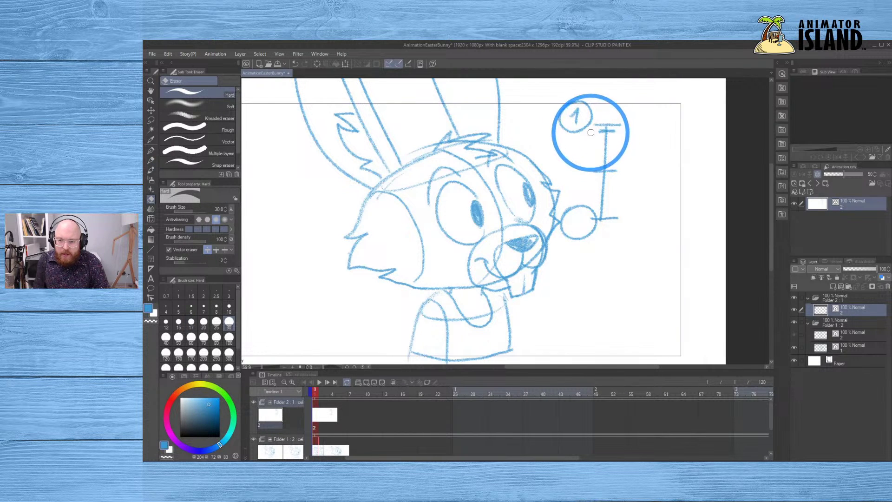
key(b)
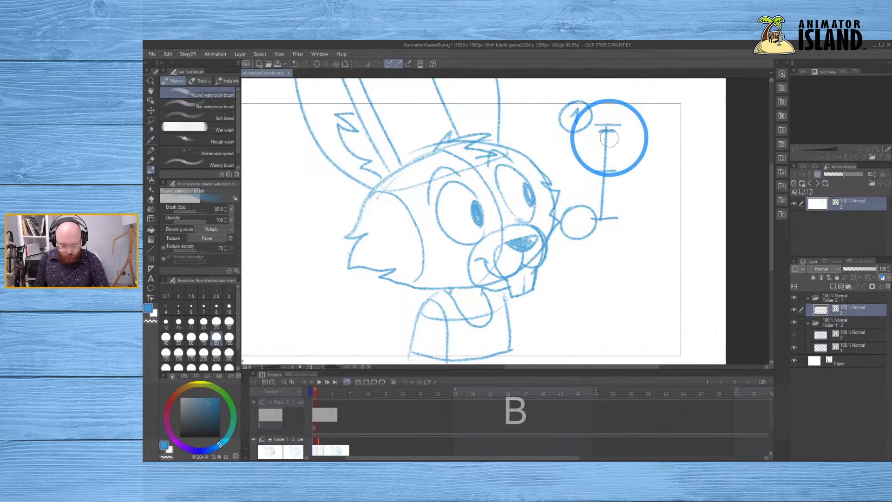
key(p)
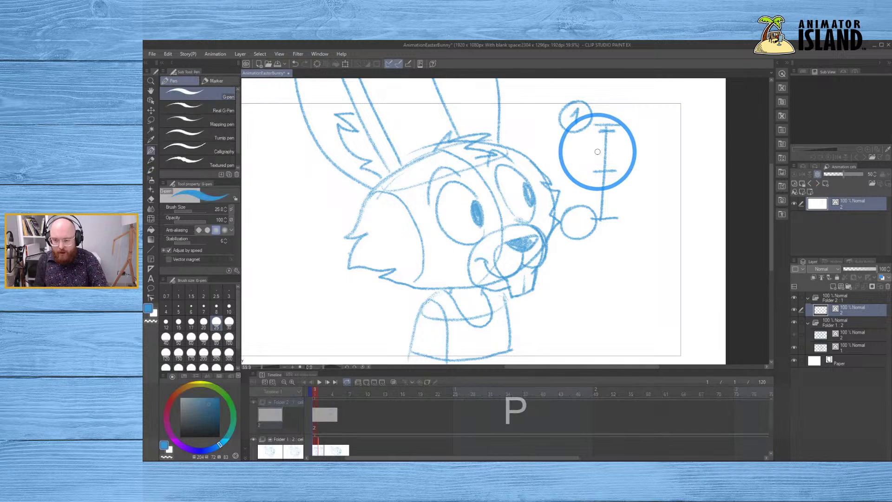
key(p)
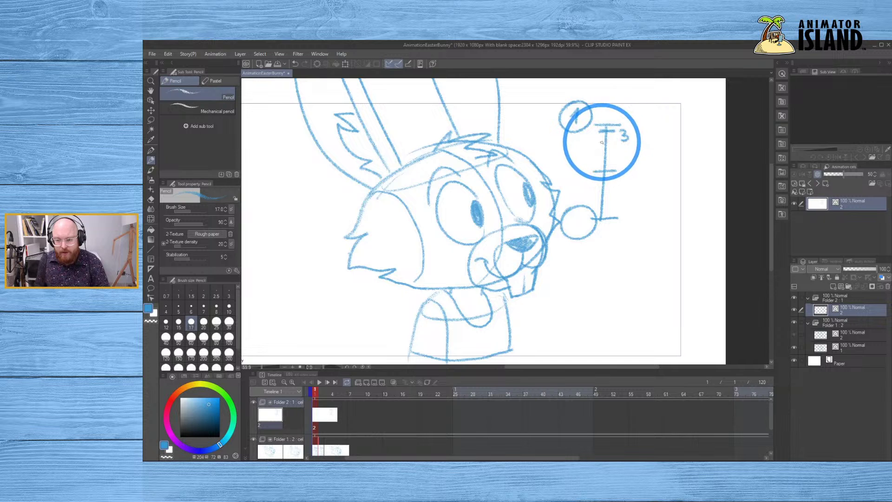
drag(624, 175, 636, 181)
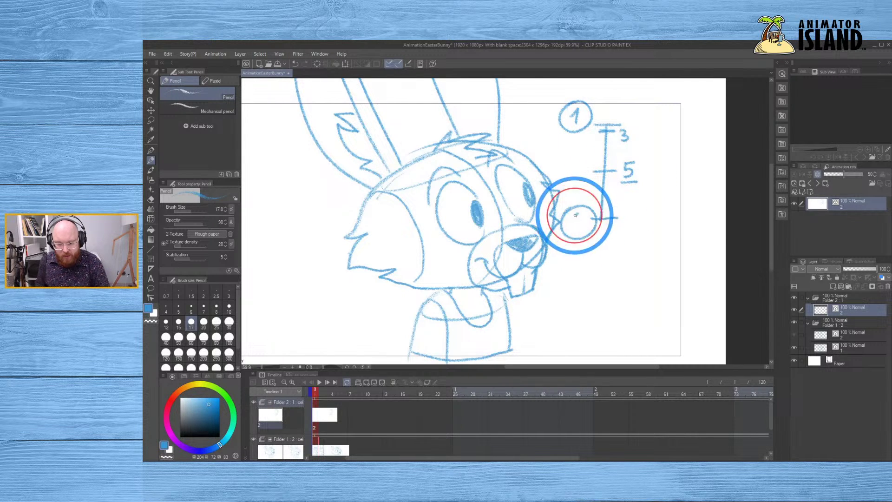
drag(582, 216, 576, 225)
- Enlarge the timeline area and step through frames 1 to 4 of Folder 1 to examine the open-eye and closed-eye drawings against the timing chart
click(321, 449)
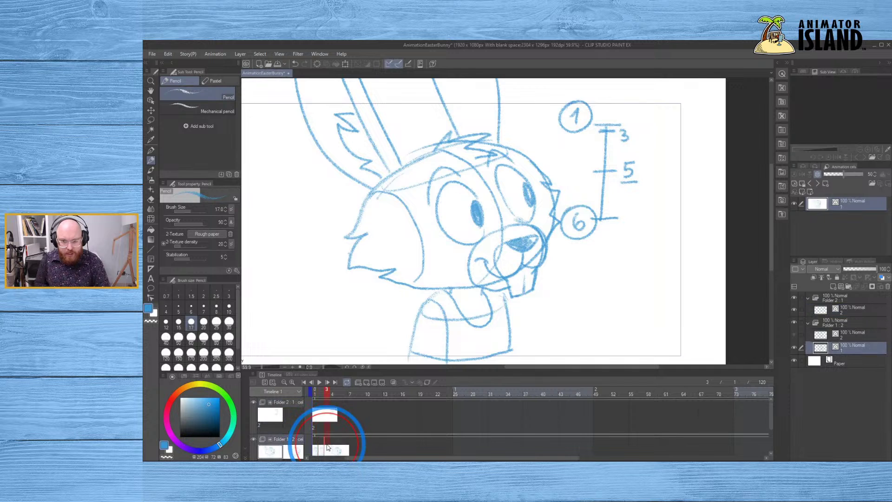
click(326, 444)
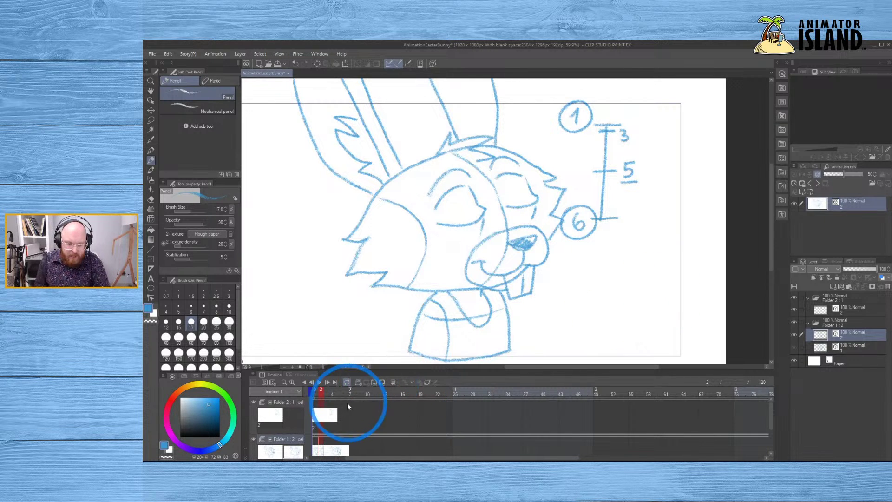
click(315, 449)
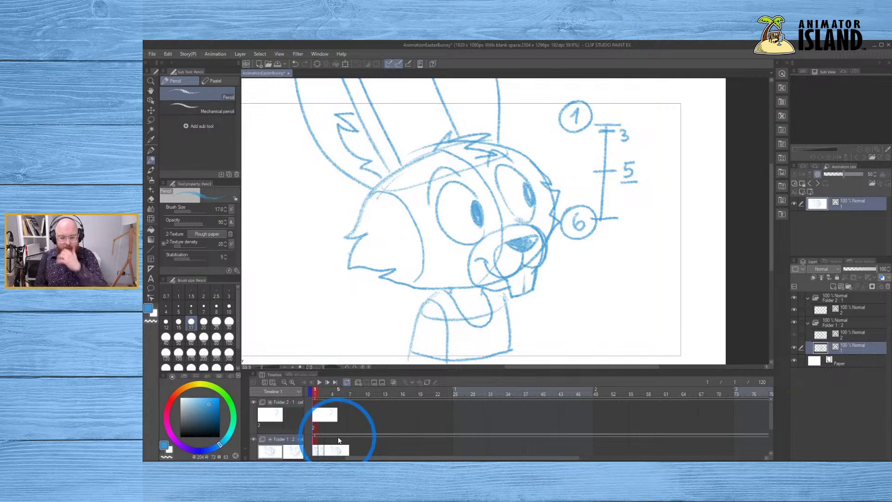
drag(331, 371, 330, 343)
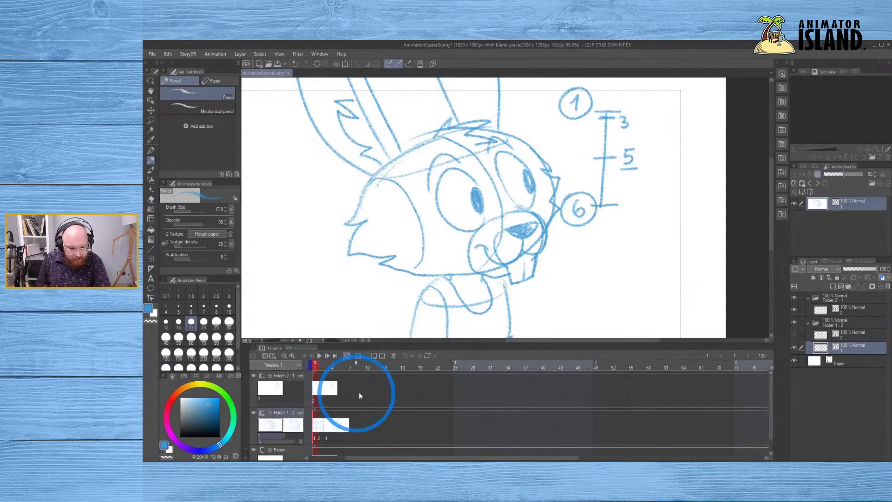
click(320, 436)
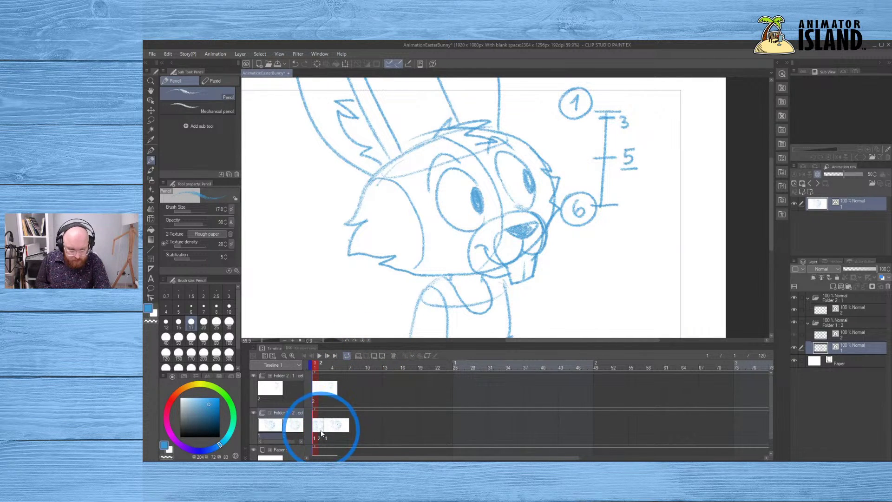
key(Right)
key(Right)
key(Right)
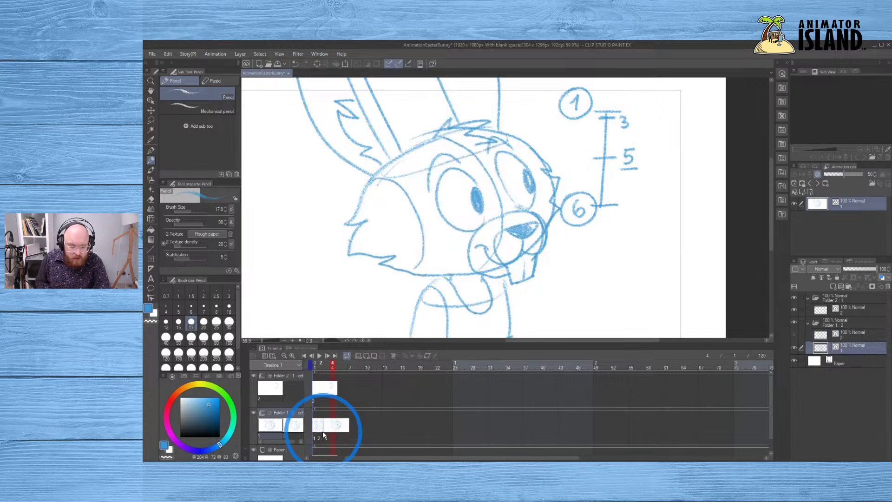
click(317, 434)
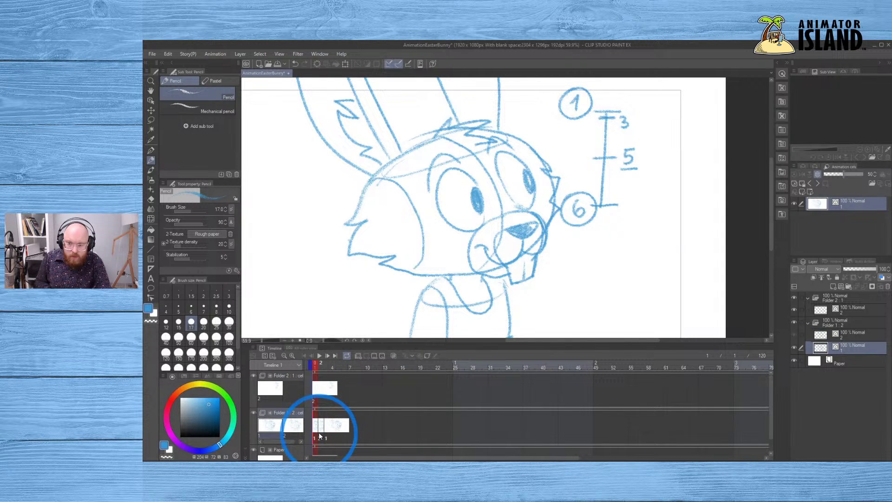
key(Right)
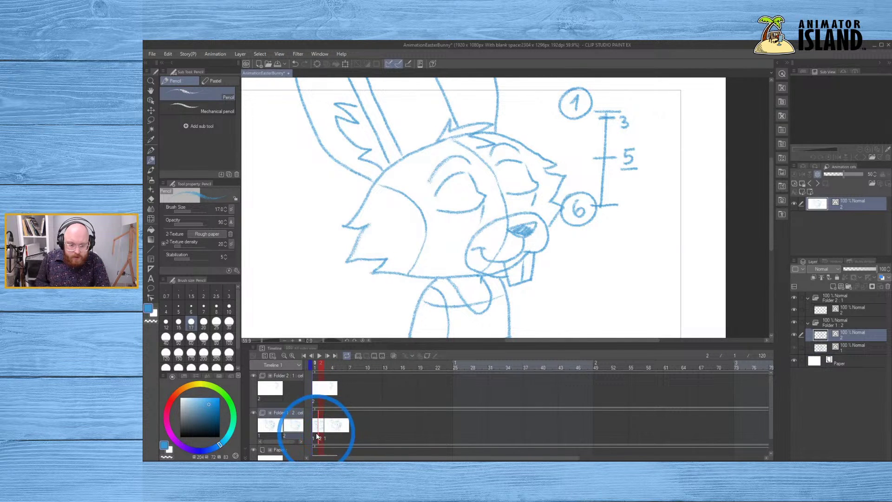
key(Left)
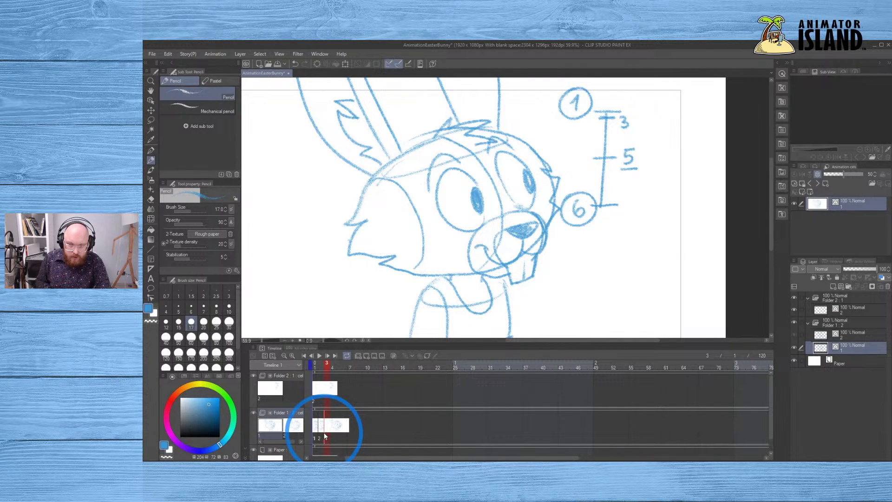
- Space out Folder 1's cels so the closed-eye drawing starts at frame 6 and the second open-eye drawing at frame 11, and flip through them
drag(327, 428, 412, 425)
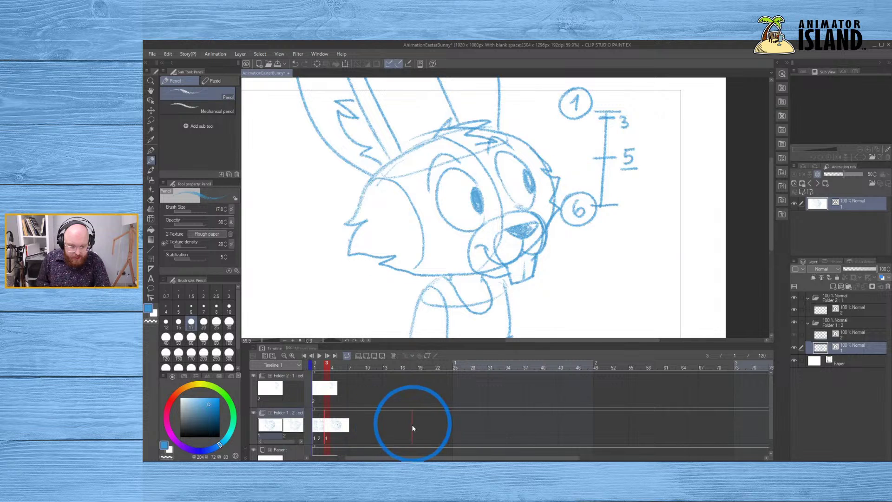
click(330, 437)
click(319, 438)
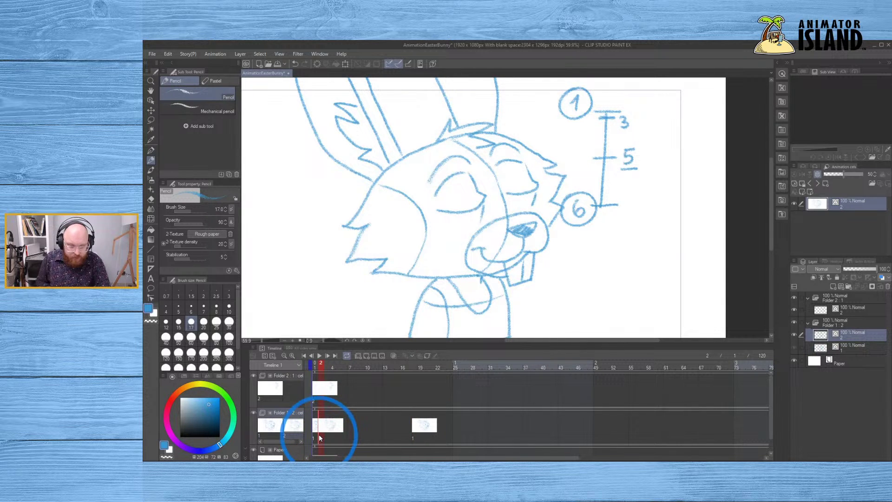
mouse_move(319, 434)
mouse_down()
mouse_move(356, 439)
mouse_move(412, 423)
mouse_move(373, 426)
mouse_up()
click(339, 434)
click(325, 439)
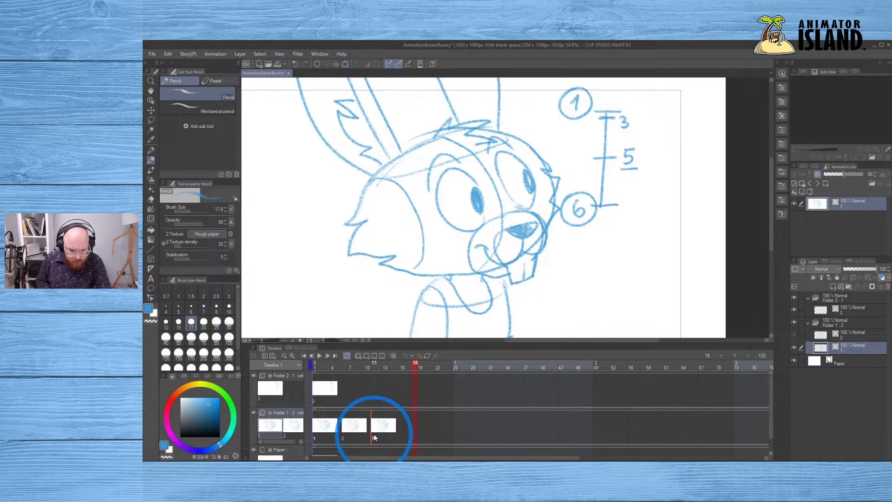
click(313, 432)
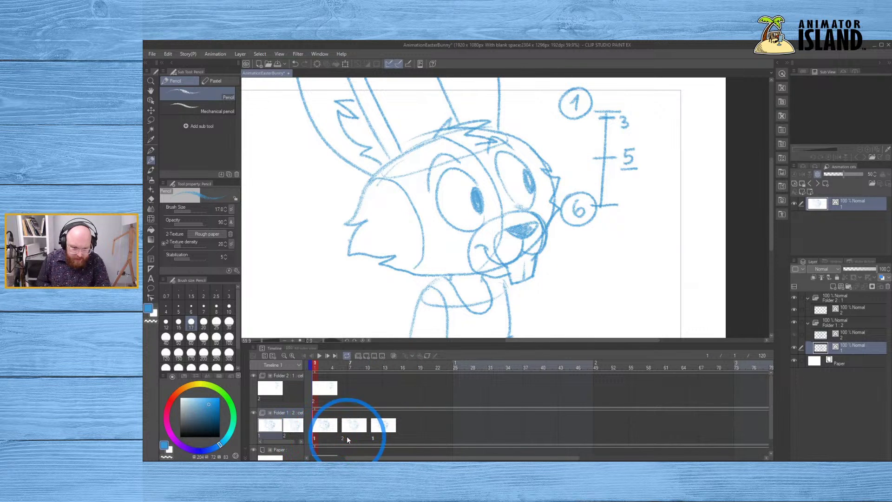
drag(347, 436, 378, 434)
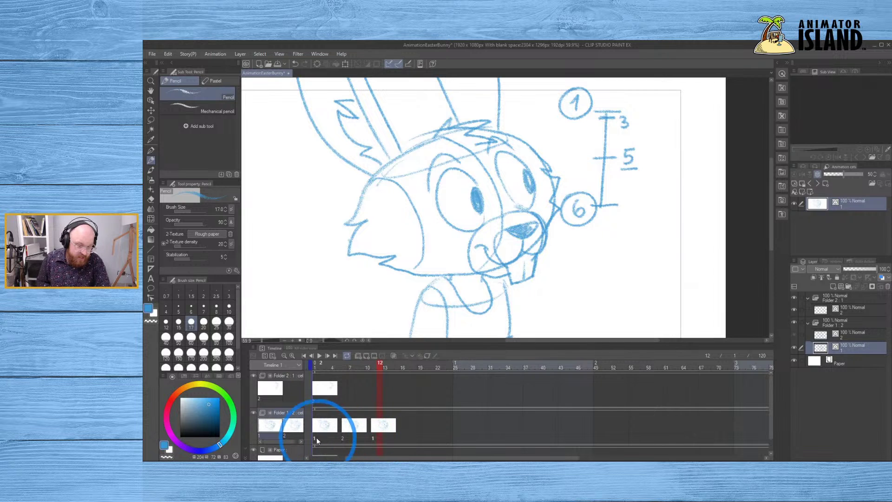
drag(316, 441, 377, 434)
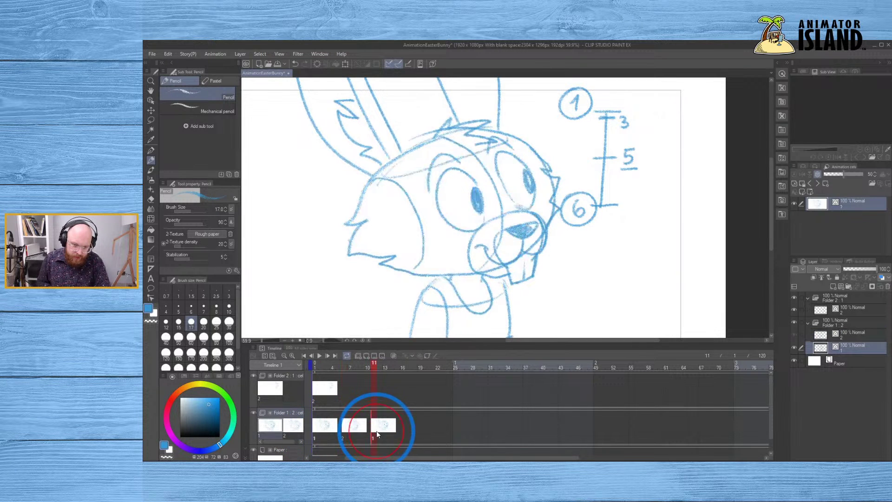
drag(317, 440, 346, 435)
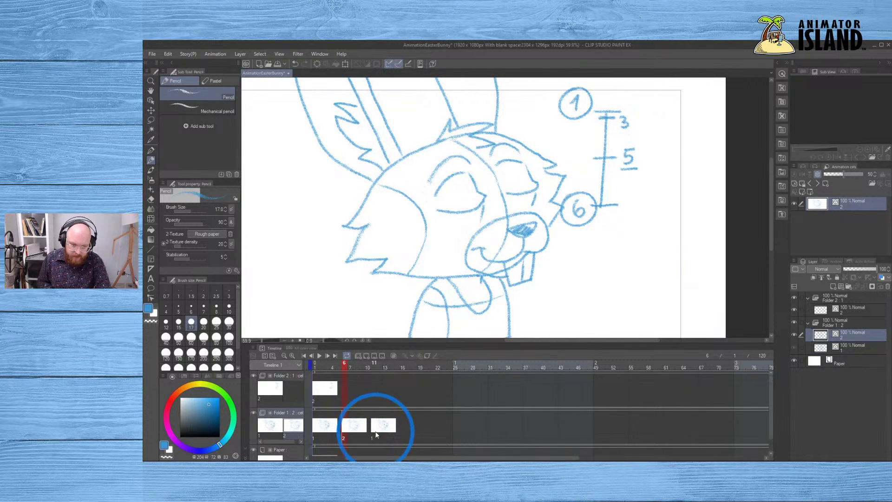
click(377, 435)
click(342, 436)
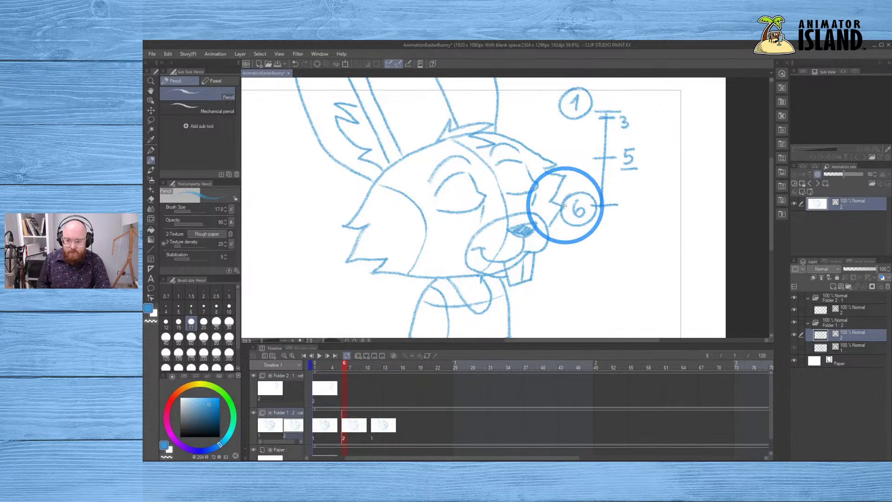
- Add a new empty cel at frame 6 of Folder 2 for a second timing chart
drag(602, 211, 557, 242)
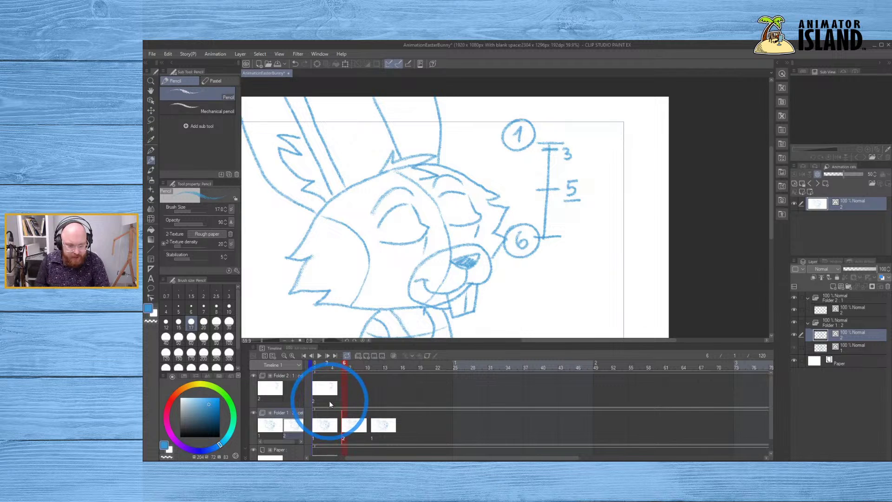
click(343, 380)
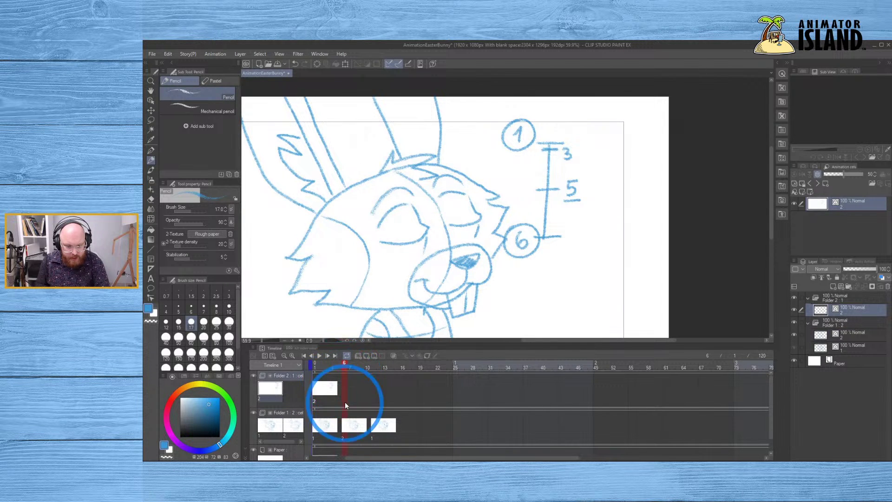
click(367, 357)
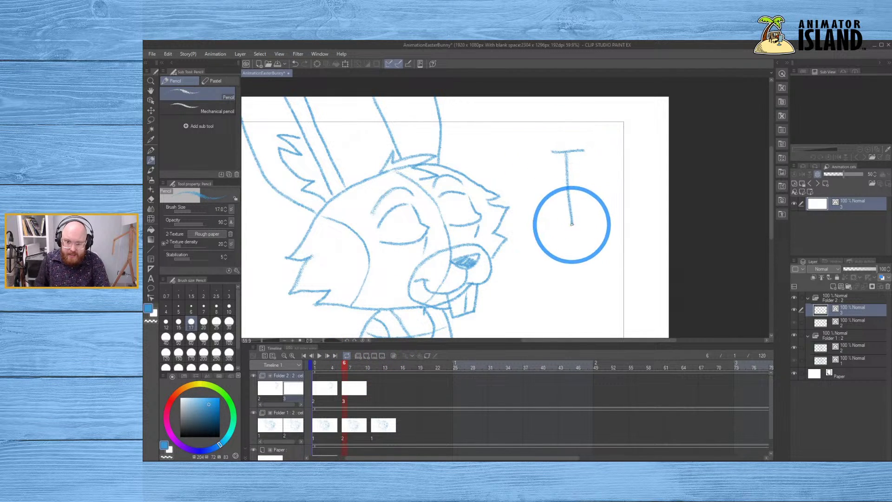
- Pencil a vertical timing chart on the new cel with a 6 beside its upper end and a tick just below that end
drag(555, 226, 592, 220)
drag(539, 138, 538, 150)
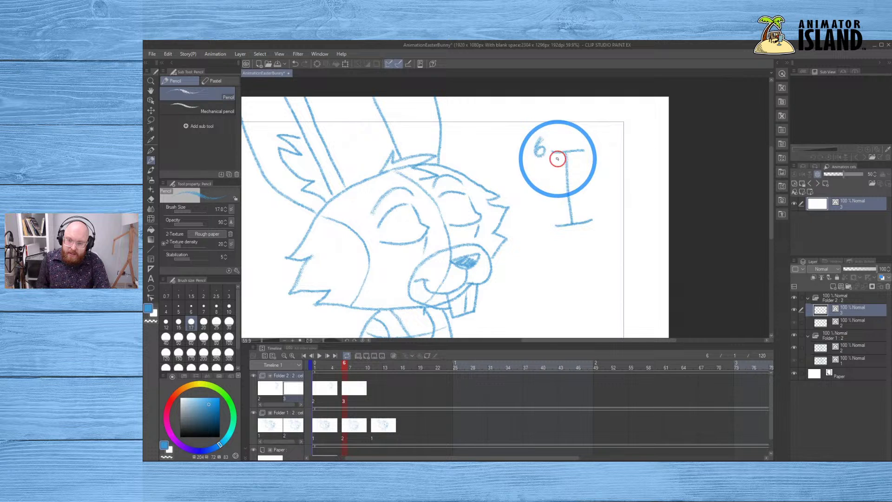
drag(557, 159, 578, 160)
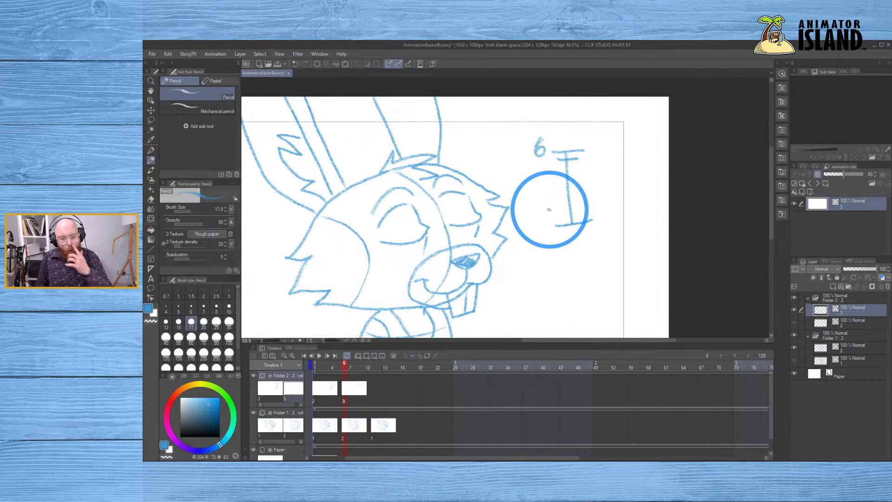
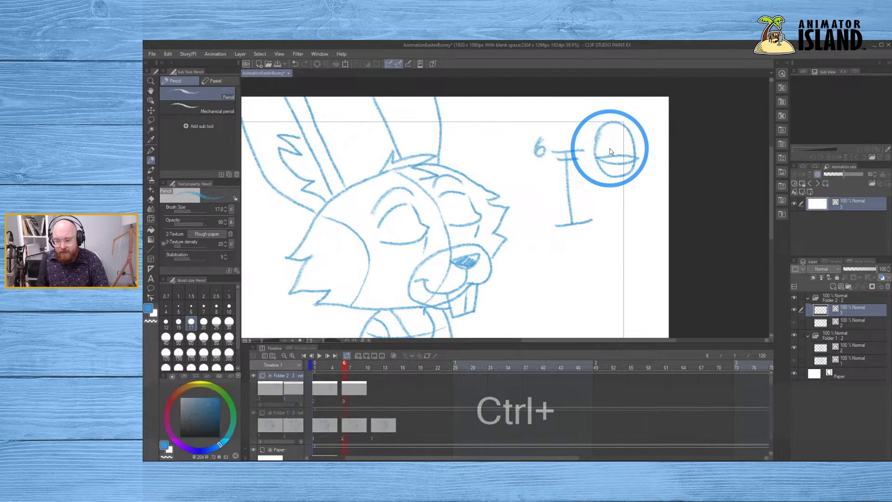
- Try out eyelid lines across the small eye oval and a halfway tick on the chart, and undo them together with the oval
key(ctrl+z)
drag(596, 149, 613, 143)
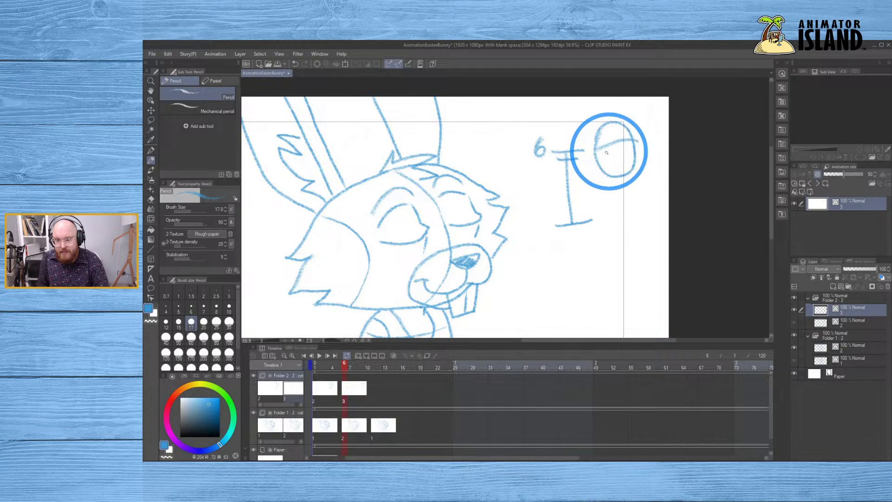
key(ctrl+z)
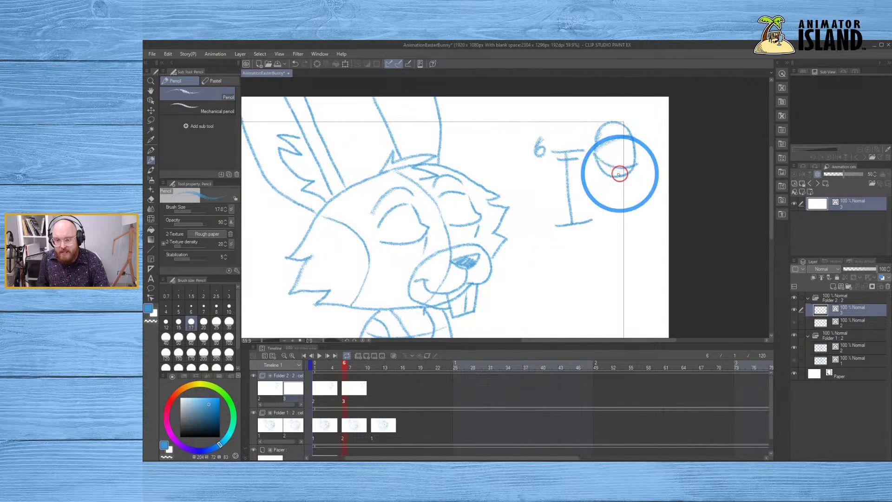
drag(560, 191, 567, 222)
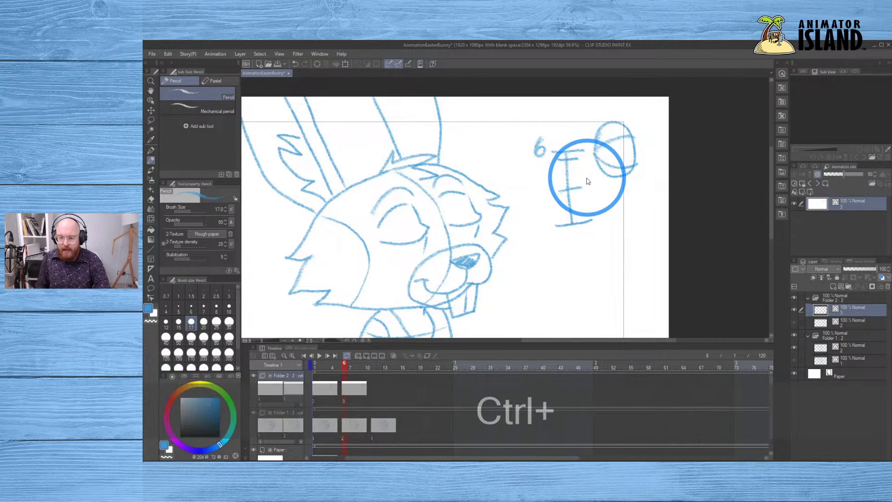
key(ctrl+z)
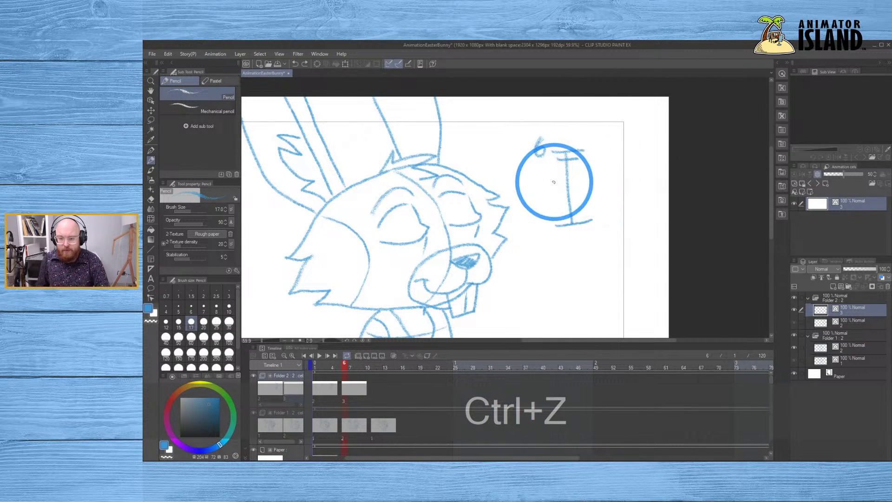
- Try a slightly higher halfway tick and a circle around the 6, and undo the second timing chart's strokes
drag(560, 186, 578, 184)
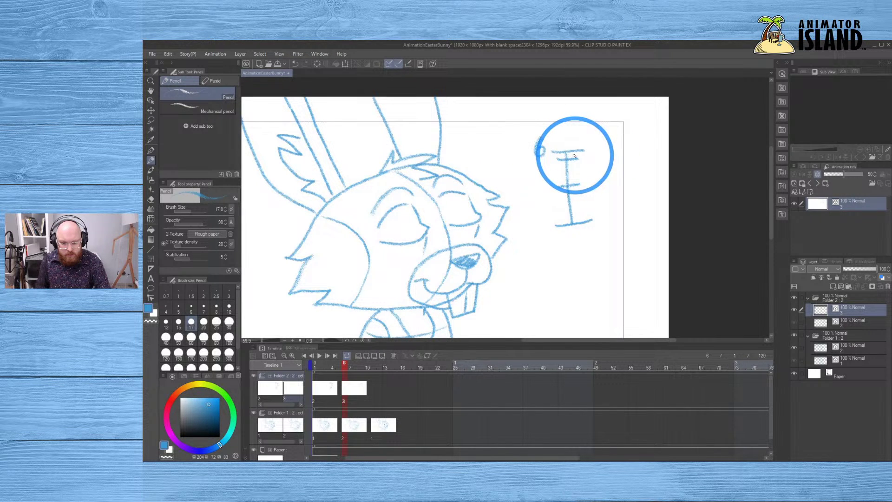
mouse_move(542, 126)
mouse_down()
mouse_move(522, 169)
mouse_move(560, 144)
mouse_up()
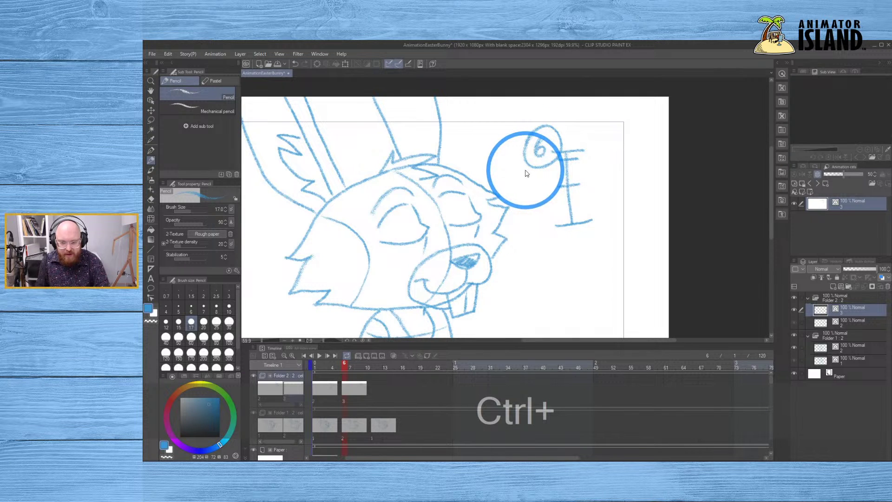
key(ctrl+z)
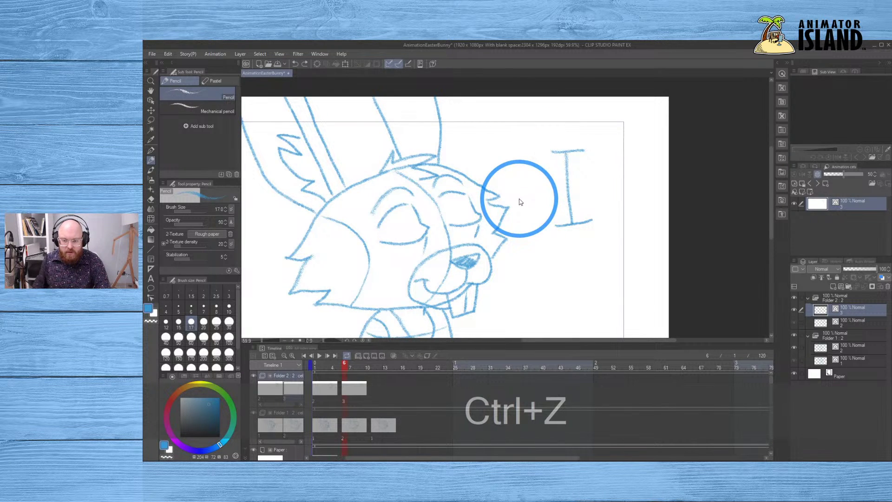
- Return to the first timing chart at frame 2 of Folder 2 and erase the 6 inside its lower circle
click(323, 434)
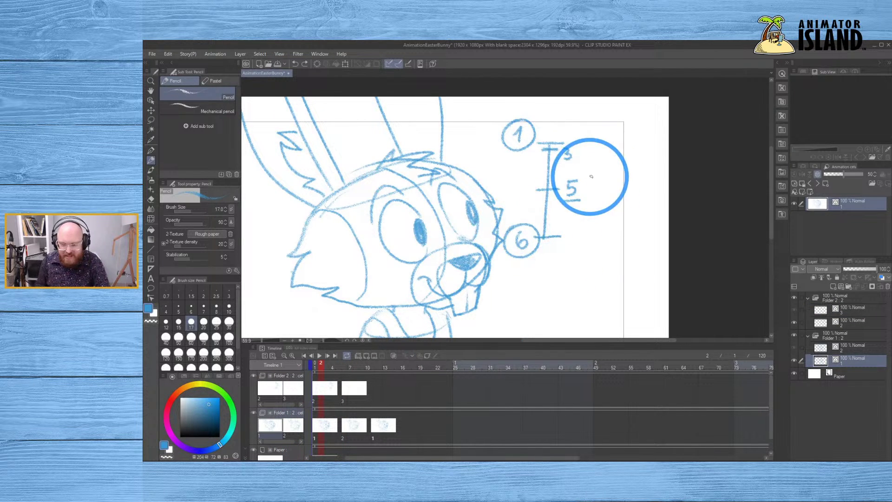
drag(563, 186, 569, 211)
key(ctrl+z)
key(e)
click(521, 231)
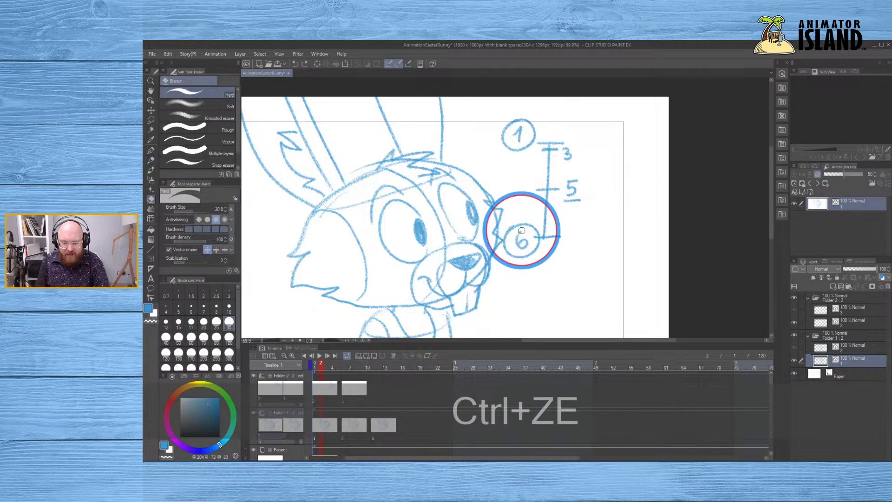
click(497, 239)
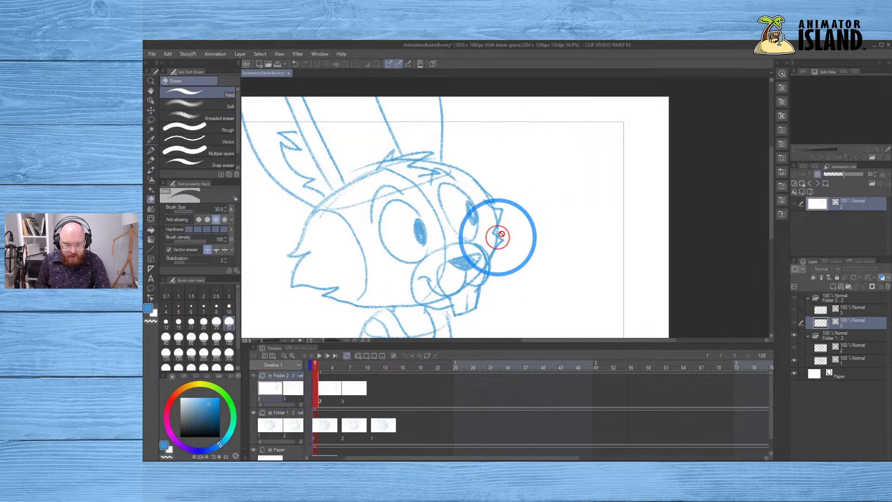
key(ctrl+z)
click(337, 353)
click(522, 237)
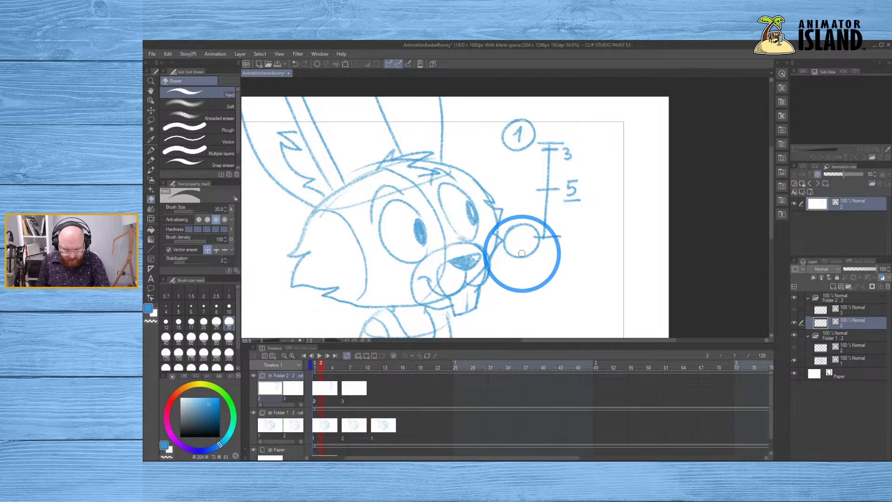
- Switch back to the Pencil and write a 7 in the lower circle of the timing chart
key(b)
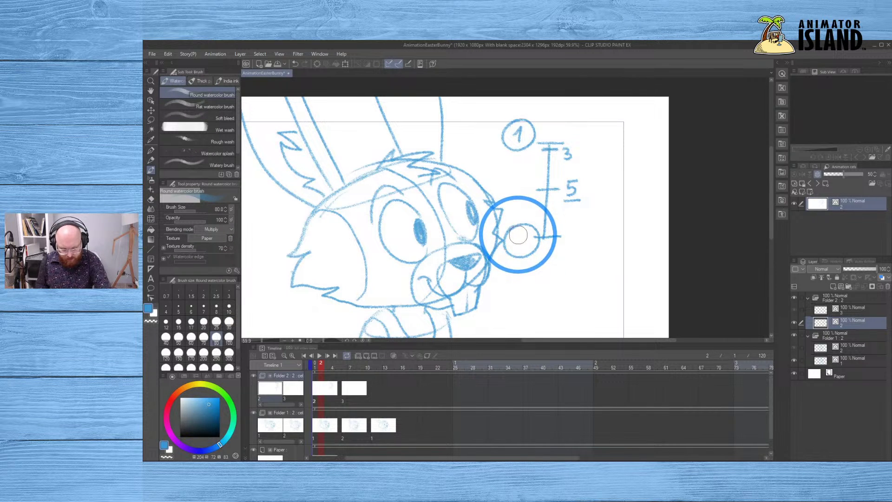
key(p)
key(b)
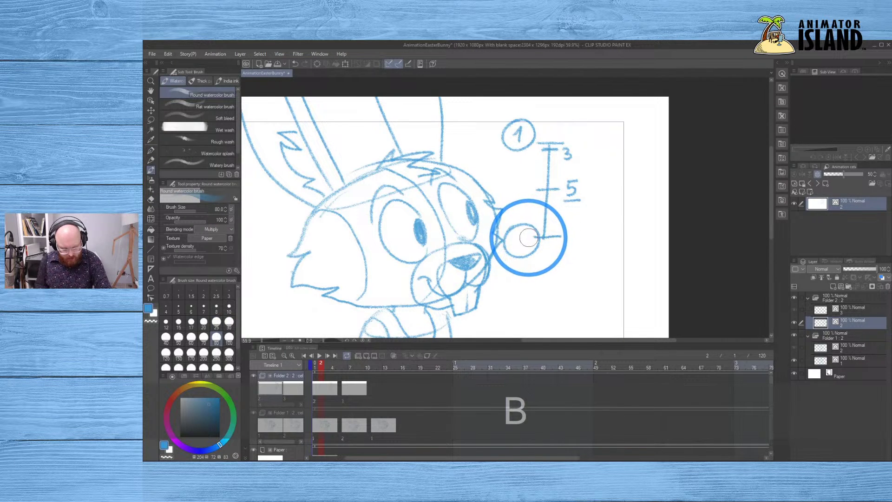
key(p)
key(p)
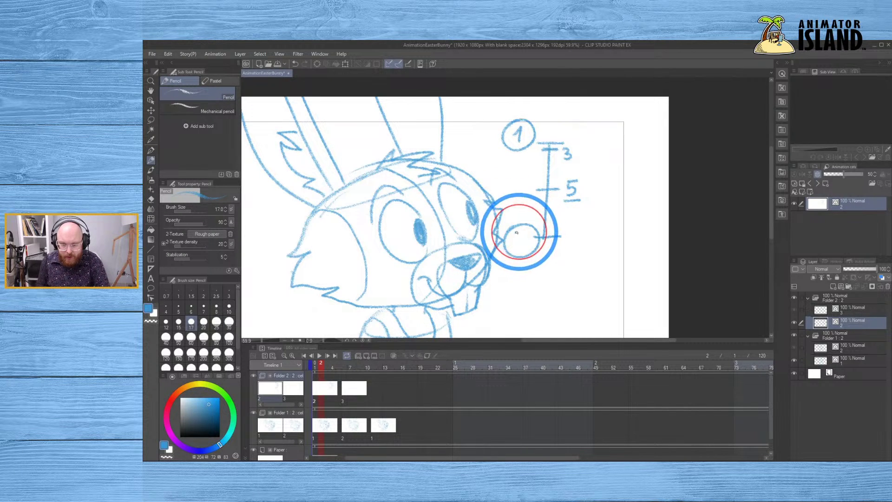
mouse_move(516, 233)
mouse_down()
mouse_move(522, 244)
mouse_move(531, 239)
mouse_up()
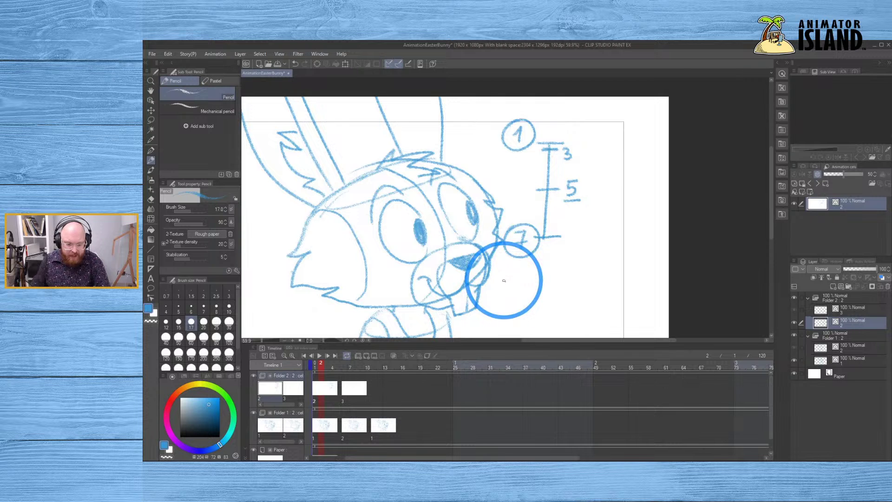
- Shift Folder 1's closed-eye cel to frame 7 and its second open-eye cel to frame 14
click(343, 432)
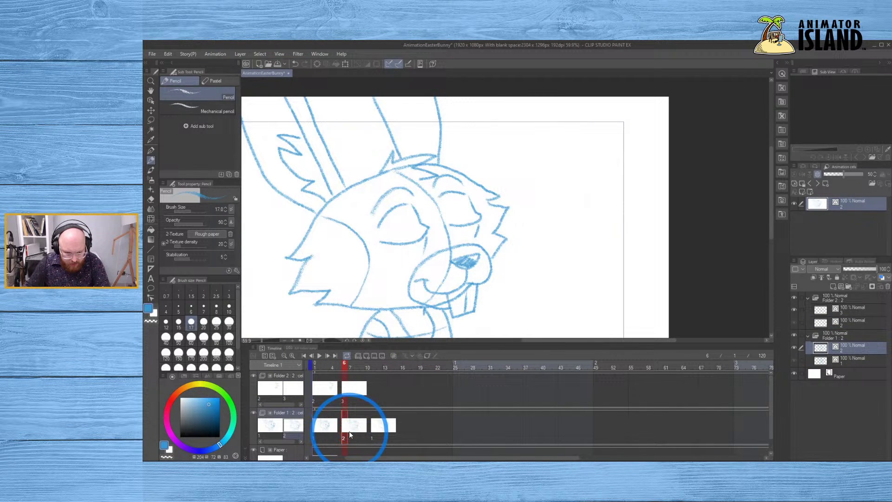
click(392, 430)
click(371, 430)
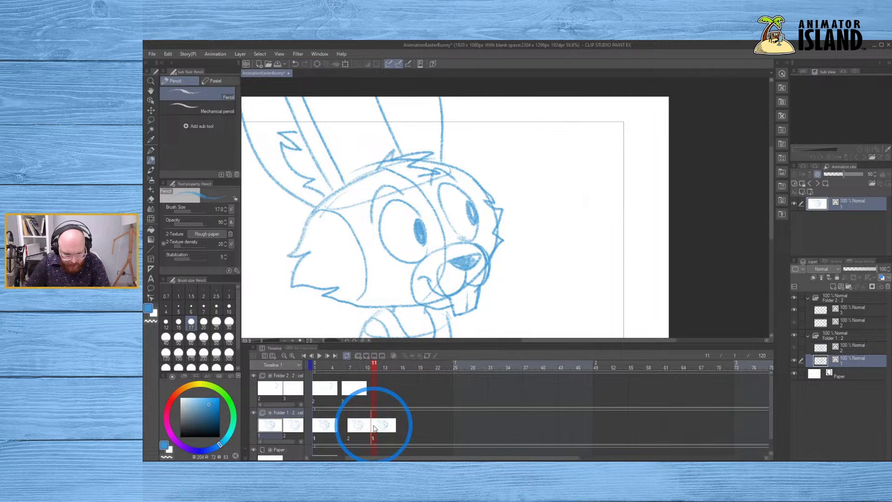
drag(372, 427, 389, 425)
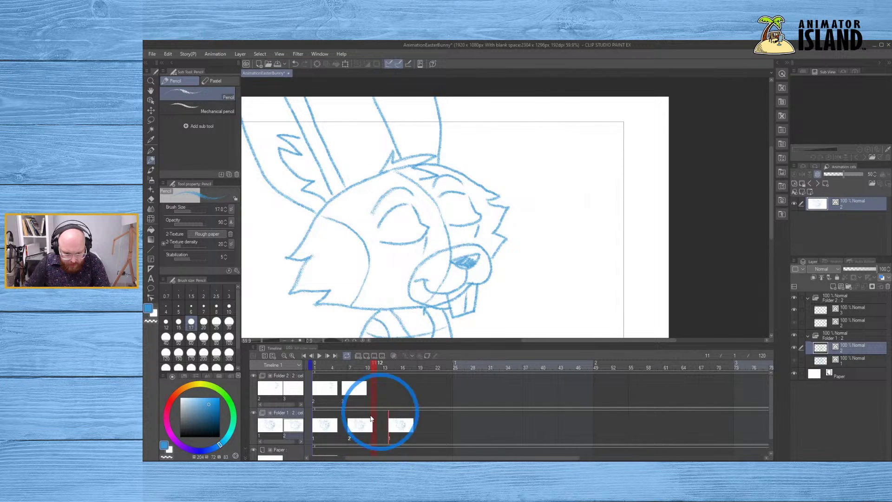
- Shift Folder 2's empty chart cel to frame 7, in line with the closed-eye drawing
click(342, 397)
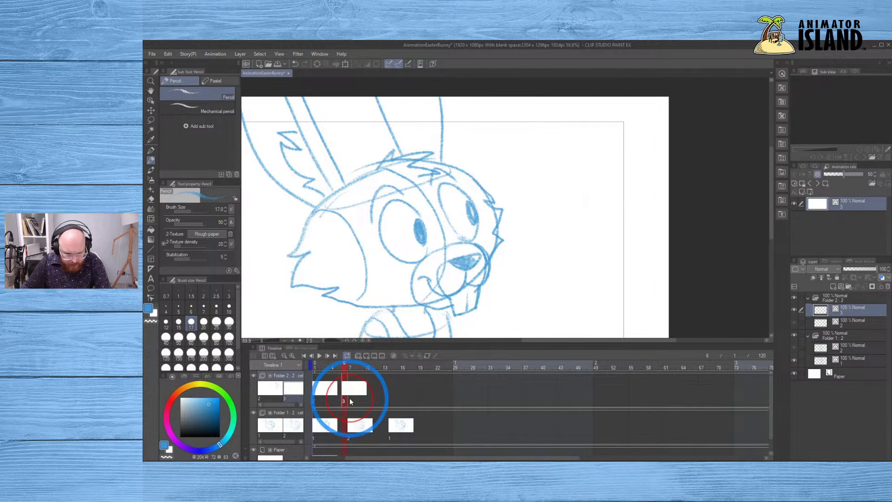
click(351, 397)
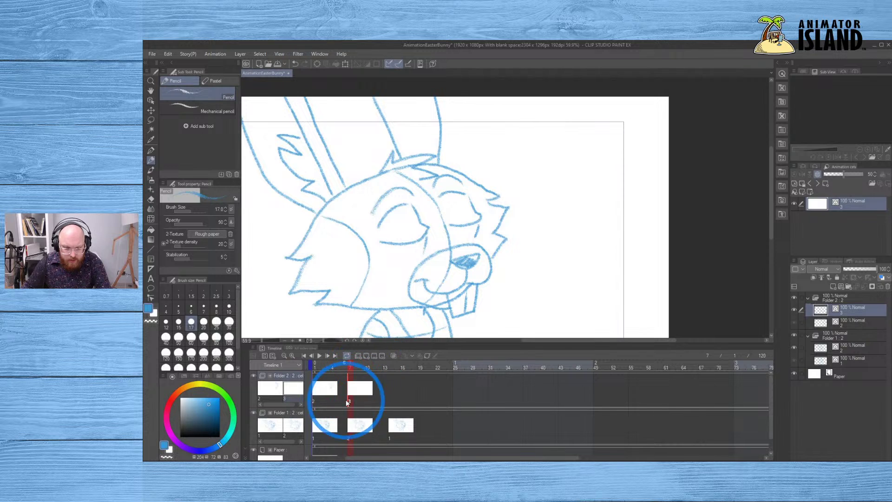
click(352, 429)
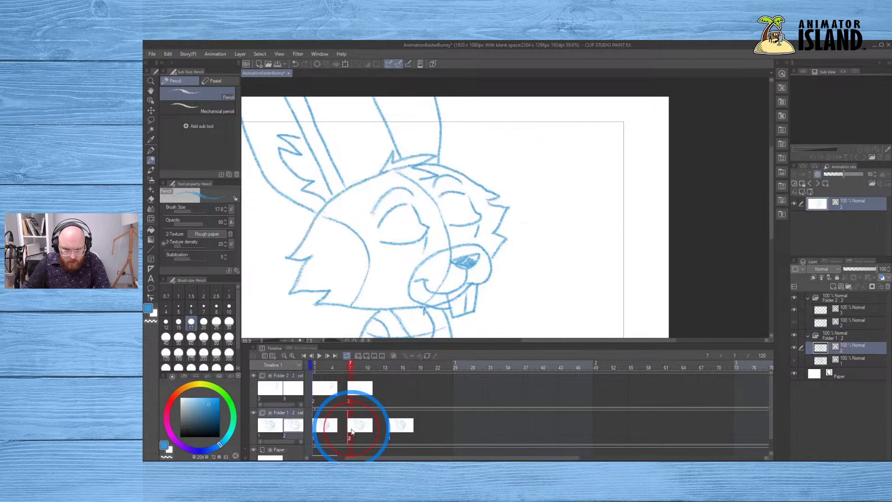
- On Folder 2's empty chart cel at frame 7, draw a vertical timing-chart line with end ticks and write 7 beside its upper end
click(344, 398)
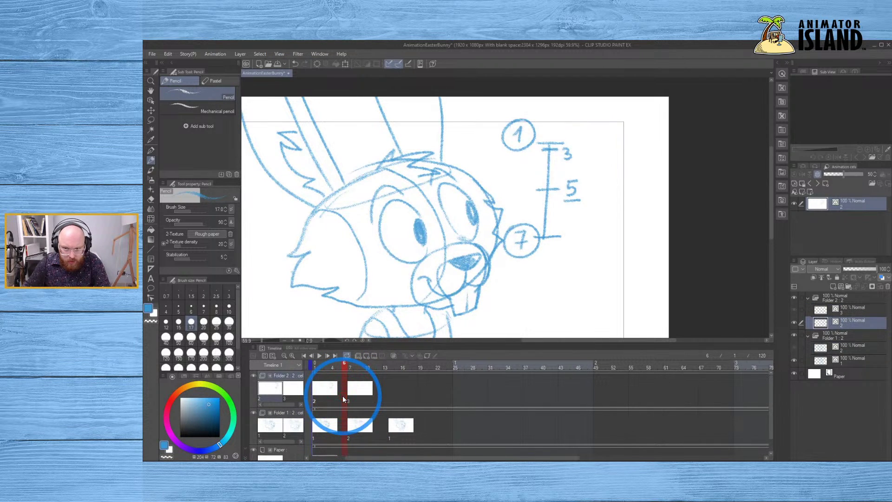
click(350, 398)
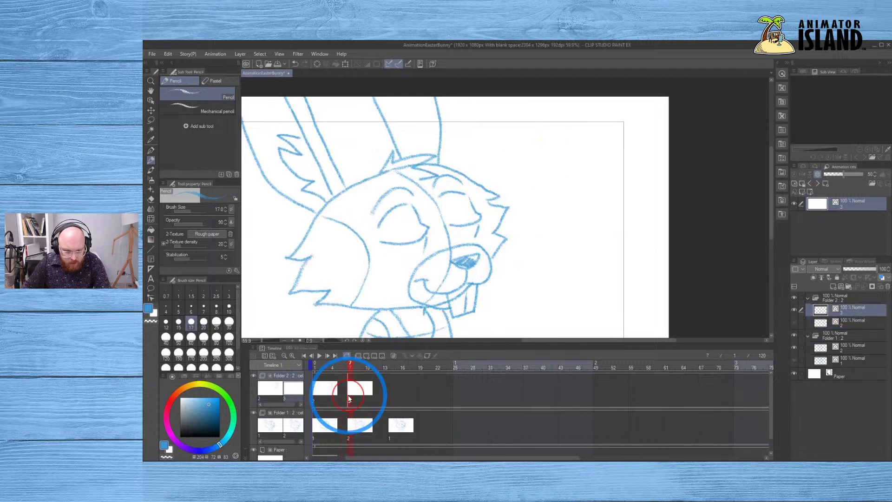
click(392, 427)
click(351, 427)
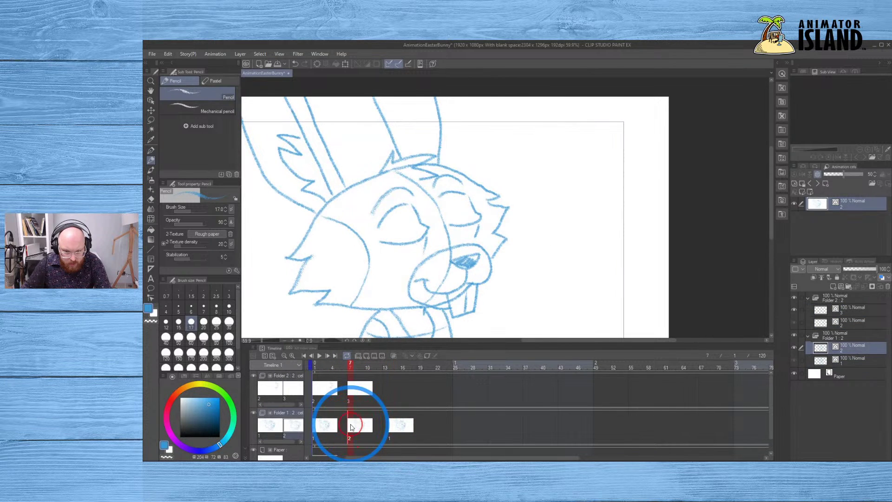
click(318, 428)
click(351, 397)
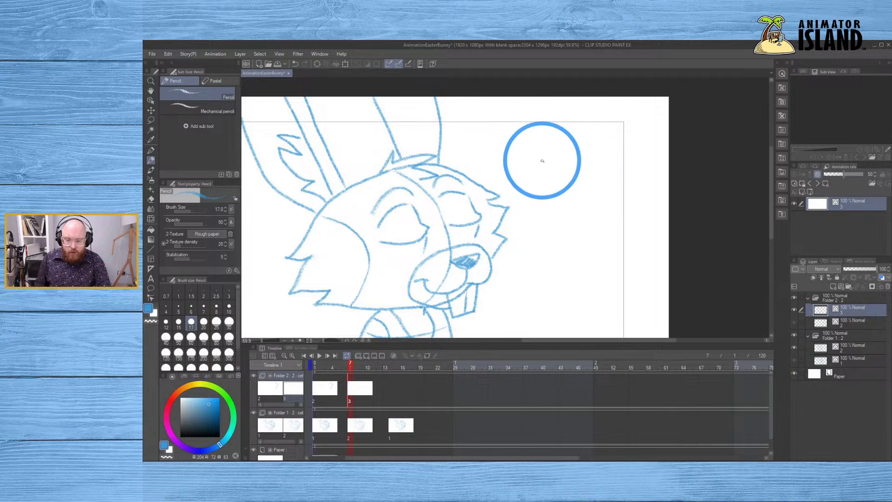
mouse_move(539, 154)
mouse_down()
mouse_move(567, 151)
mouse_move(553, 174)
mouse_move(562, 242)
mouse_move(547, 242)
mouse_move(583, 238)
mouse_up()
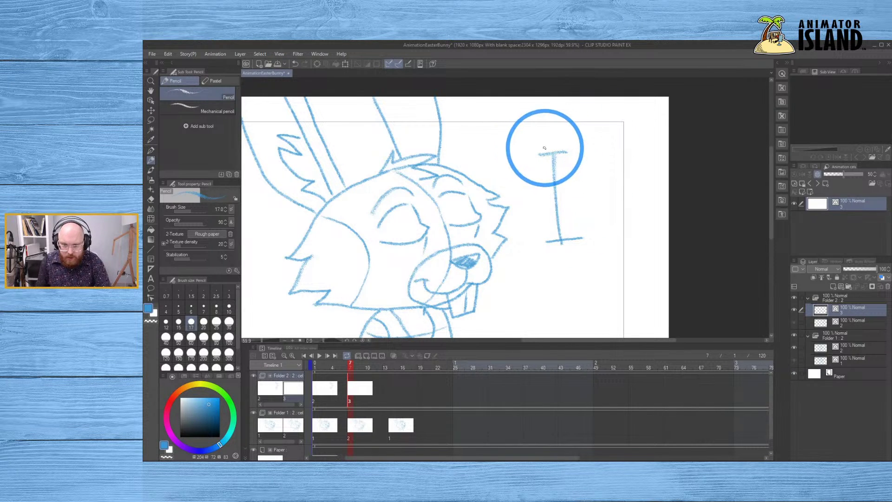
mouse_move(523, 145)
mouse_down()
mouse_move(530, 158)
mouse_move(554, 159)
mouse_move(554, 181)
mouse_up()
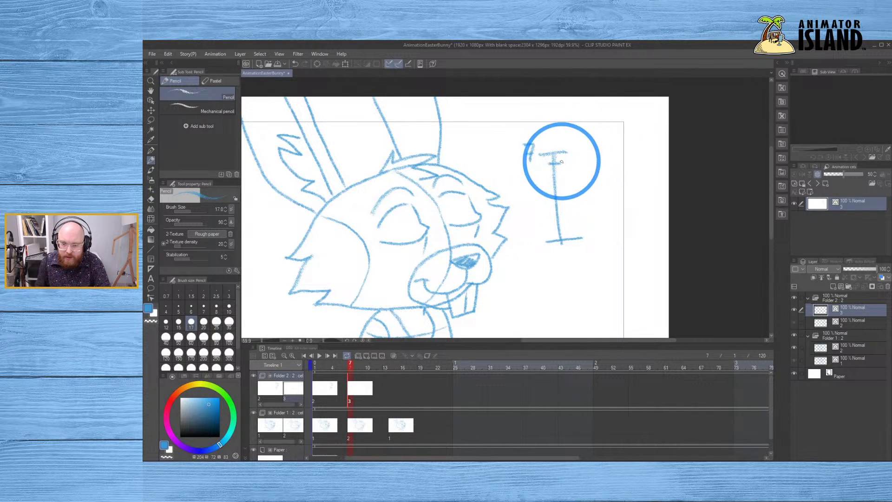
- Label the in-between marks on the second timing chart 9 and 11, and write a circled 13 at its lower end
drag(574, 160, 575, 199)
drag(580, 187, 580, 197)
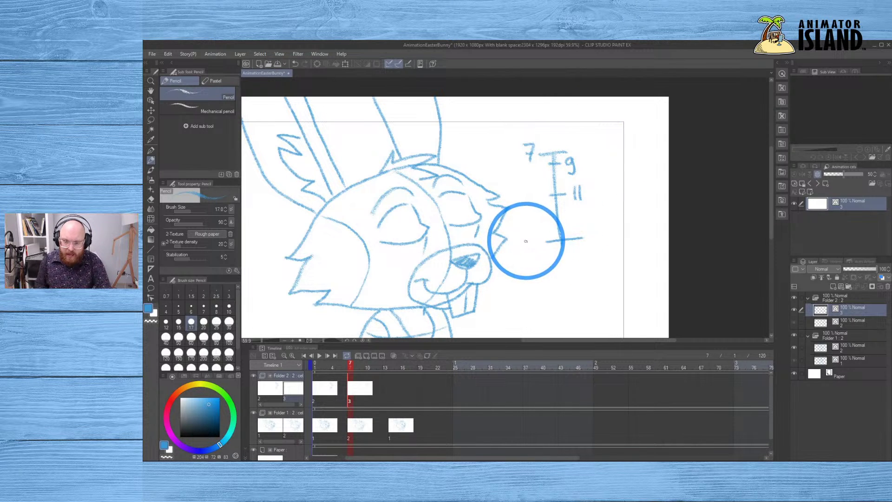
mouse_move(524, 241)
mouse_down()
mouse_move(525, 252)
mouse_move(514, 225)
mouse_move(523, 234)
mouse_up()
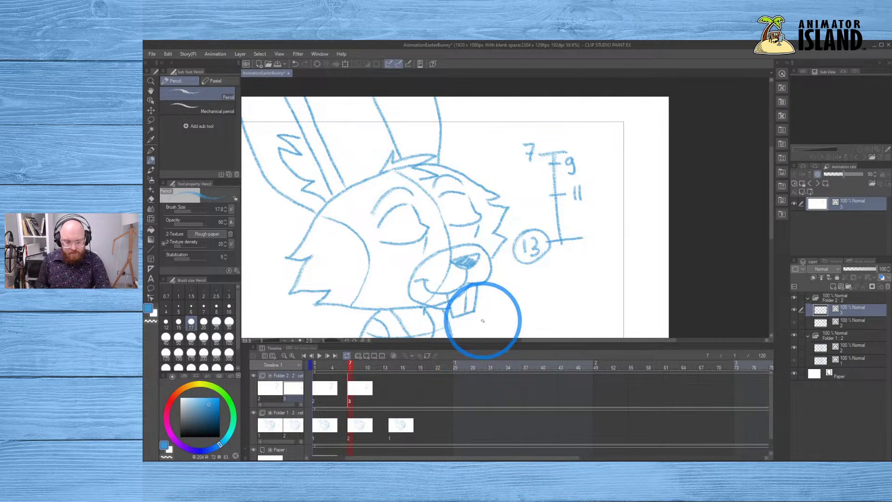
- Shift Folder 1's second open-eye cel to frame 13 to match the second timing chart
click(388, 428)
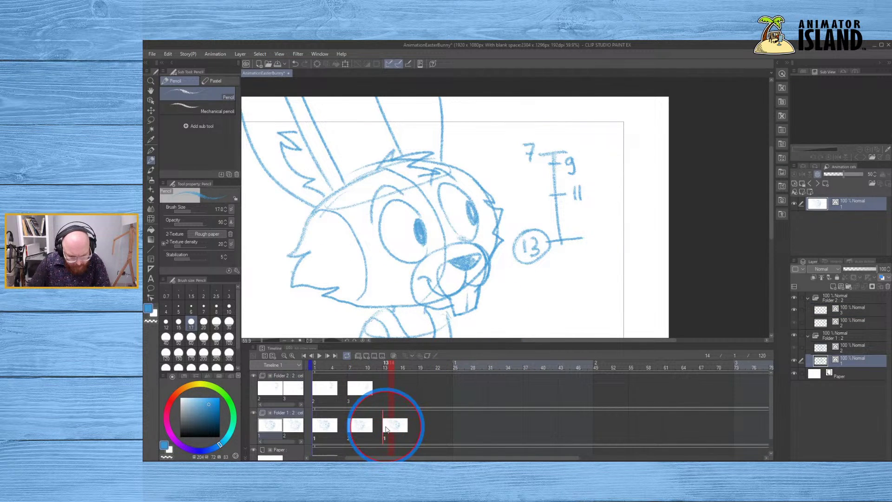
click(385, 388)
click(385, 425)
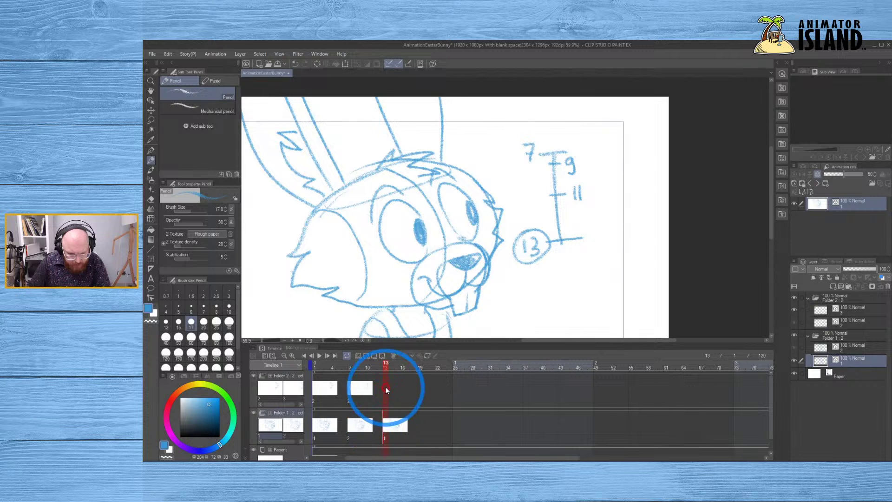
click(386, 387)
click(350, 389)
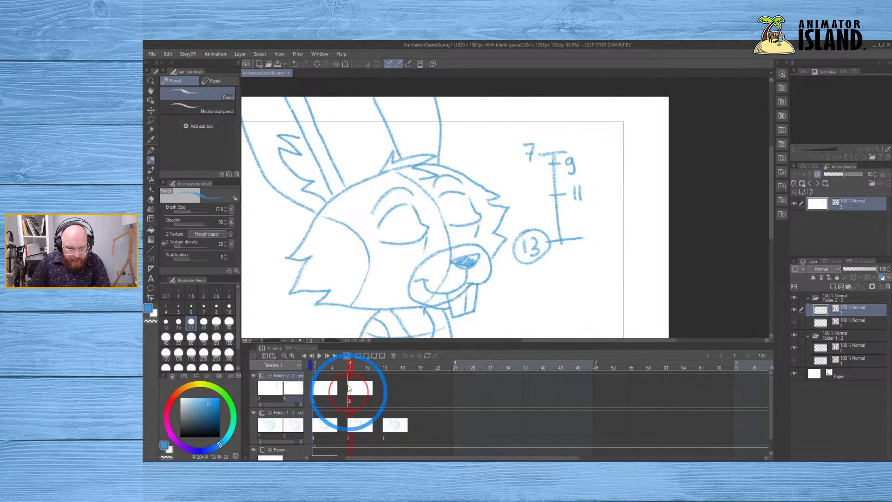
- Play the blink animation from frame 1 several times to check its timing
click(328, 388)
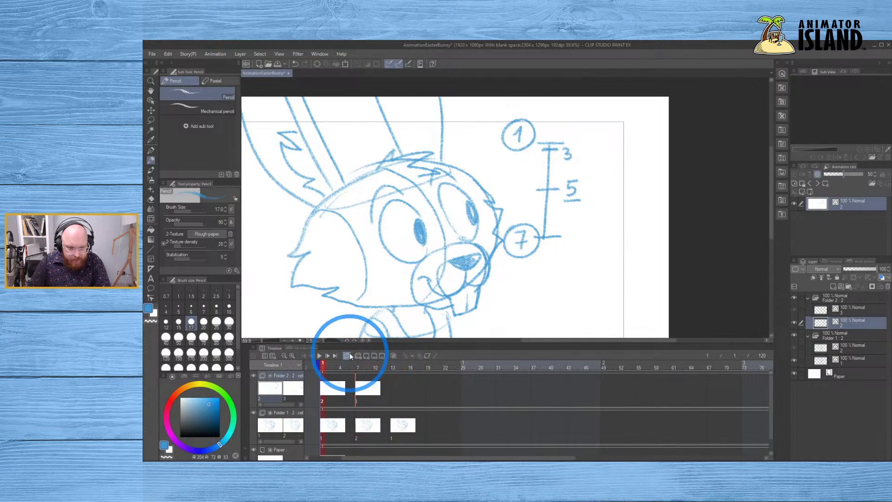
click(320, 356)
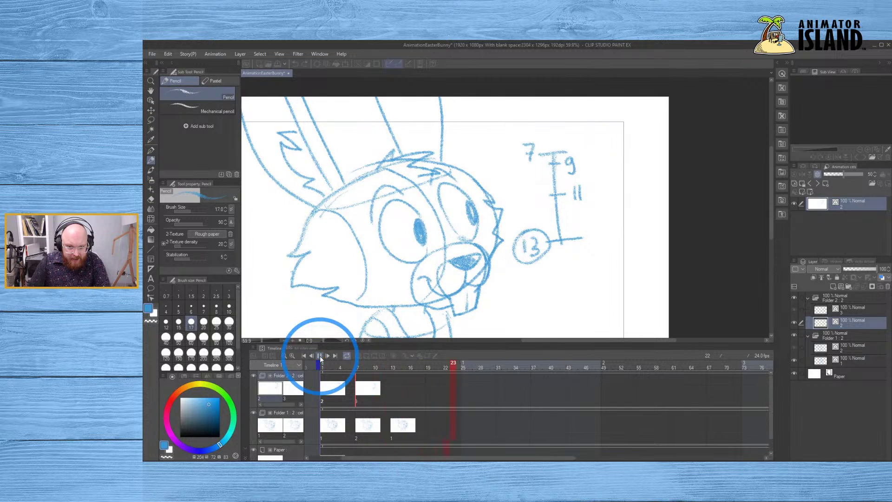
click(323, 382)
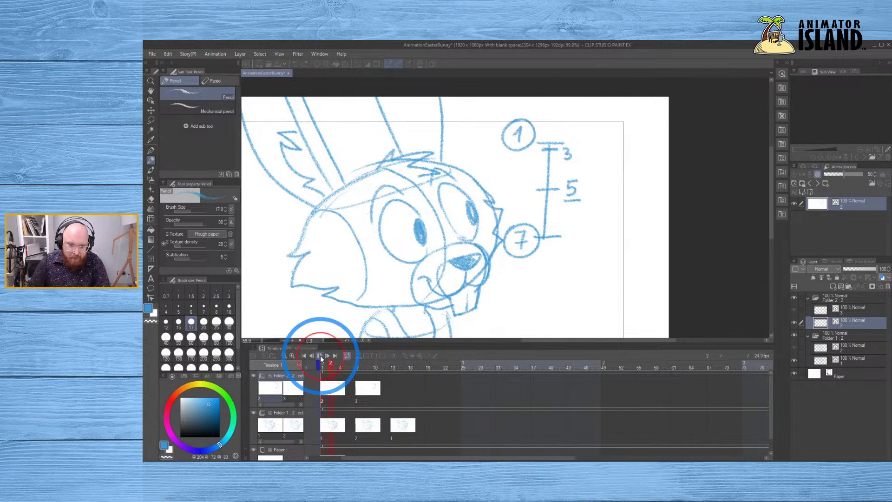
click(321, 357)
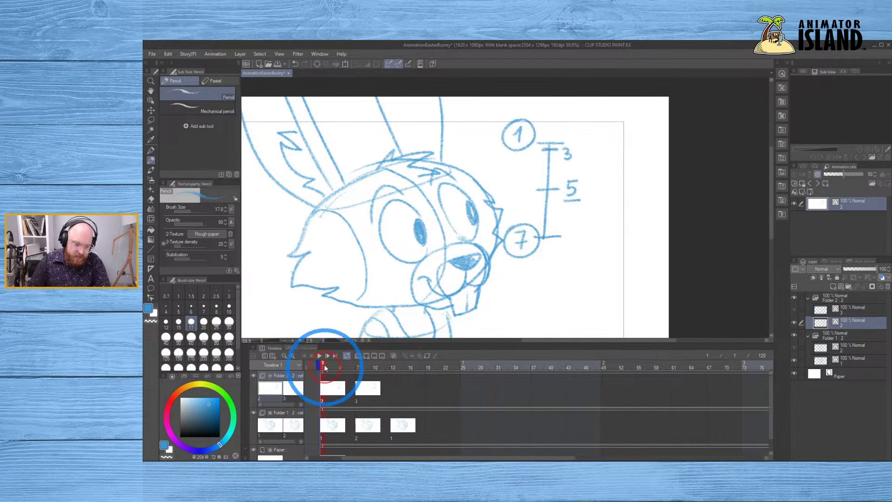
click(321, 357)
click(320, 357)
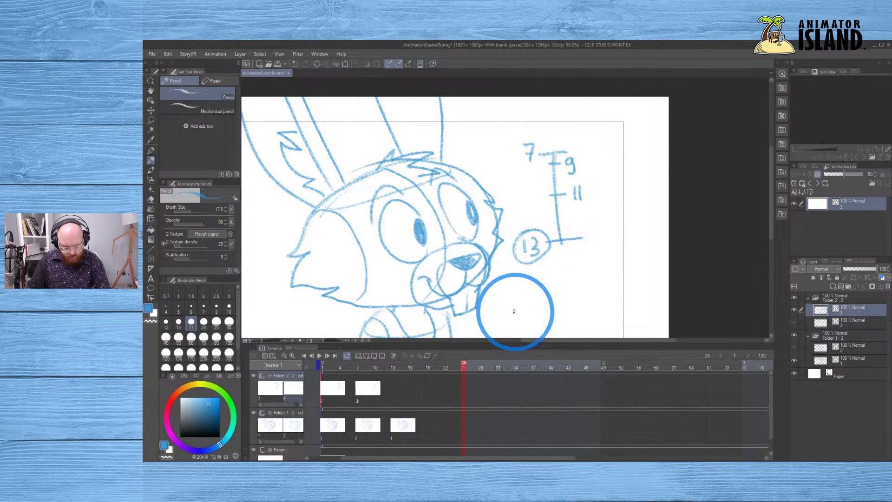
key(space)
drag(494, 308, 552, 279)
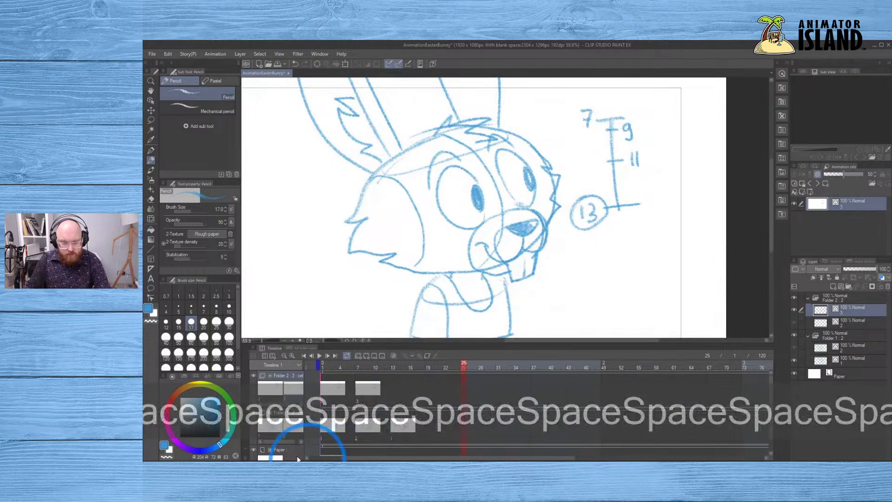
click(320, 367)
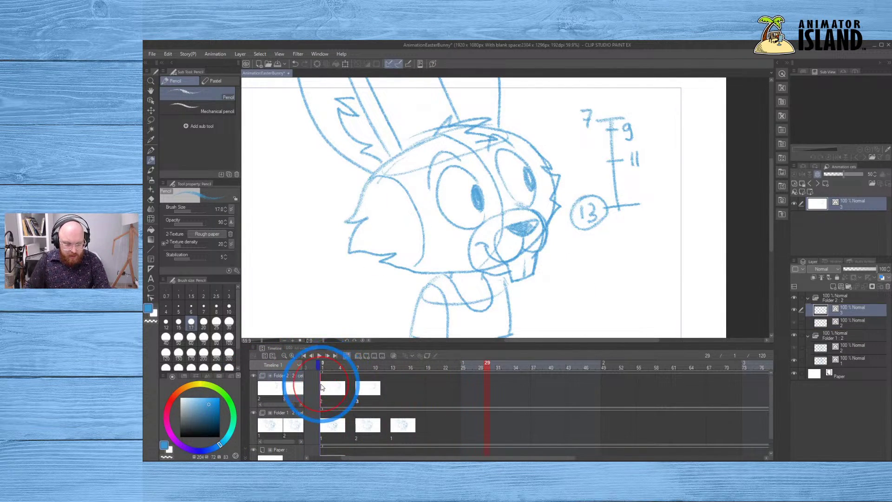
click(324, 385)
click(320, 358)
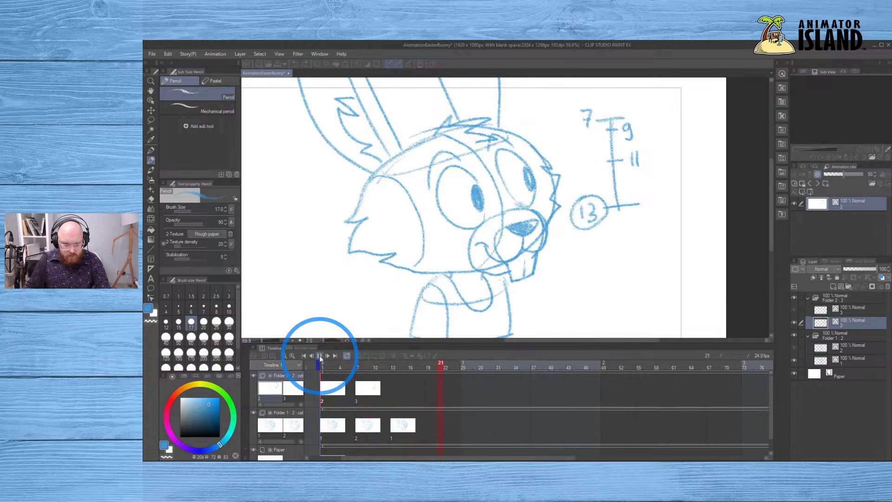
- Insert a new blank cel at frame 5 in Folder 1 and turn on onion skin
click(358, 430)
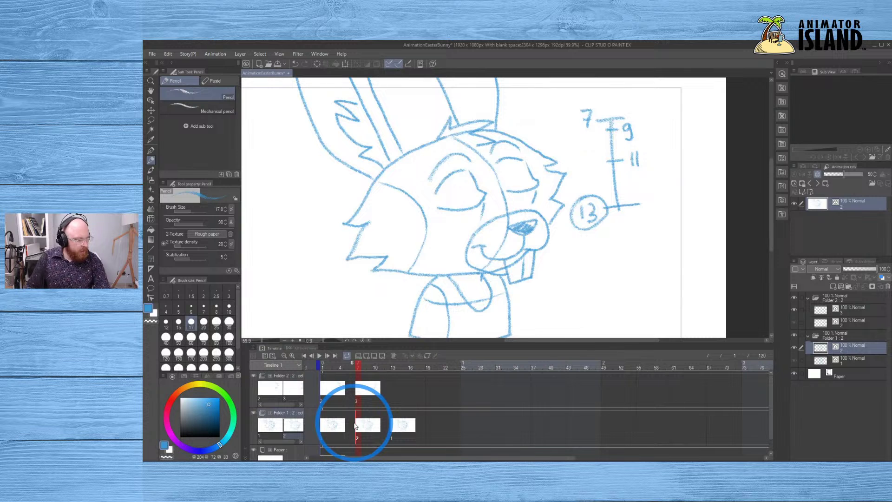
click(330, 424)
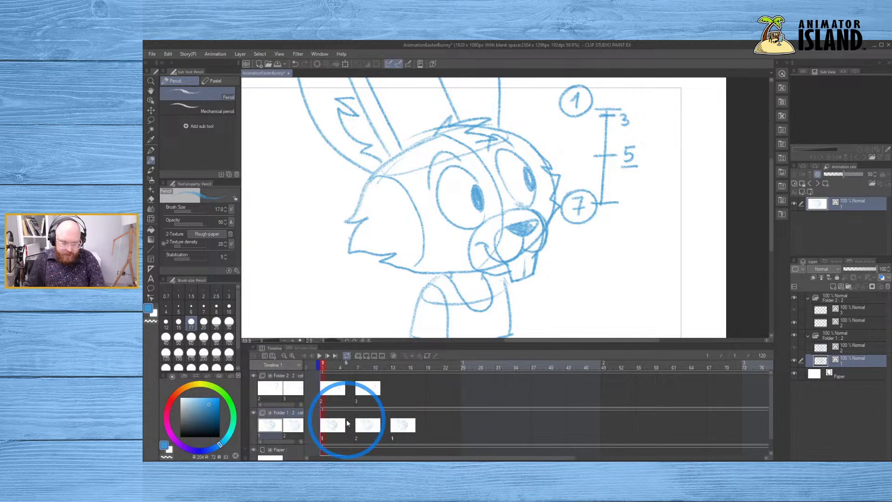
click(344, 424)
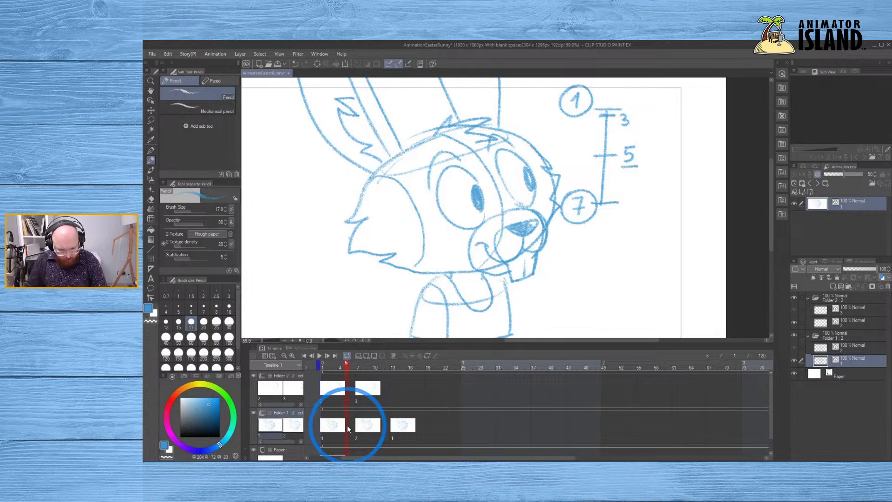
mouse_move(322, 431)
mouse_down()
mouse_move(347, 425)
mouse_move(333, 428)
mouse_up()
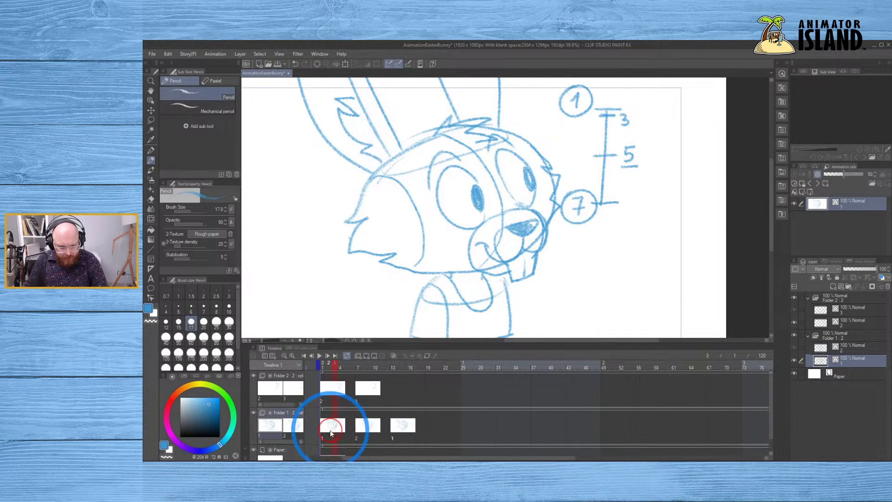
click(330, 430)
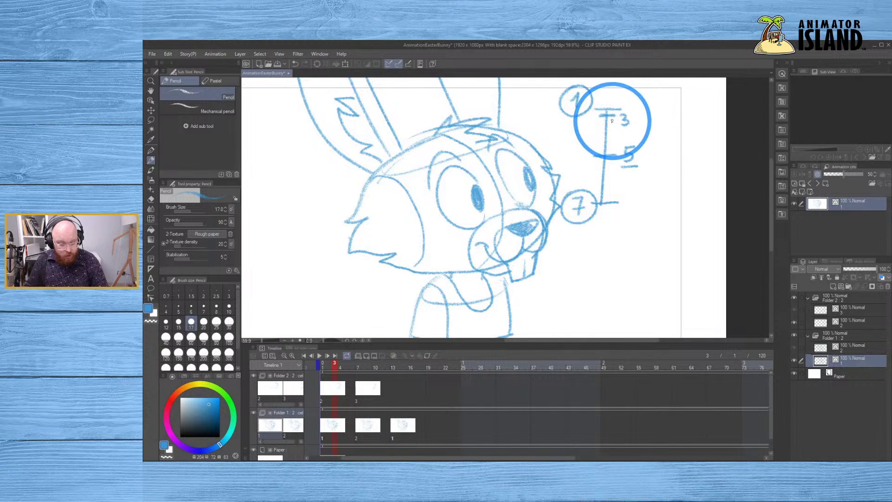
click(343, 431)
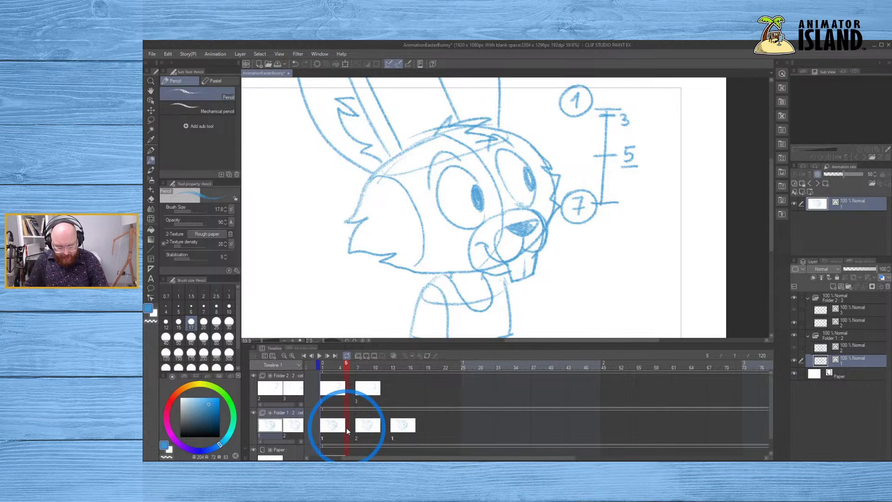
key(n)
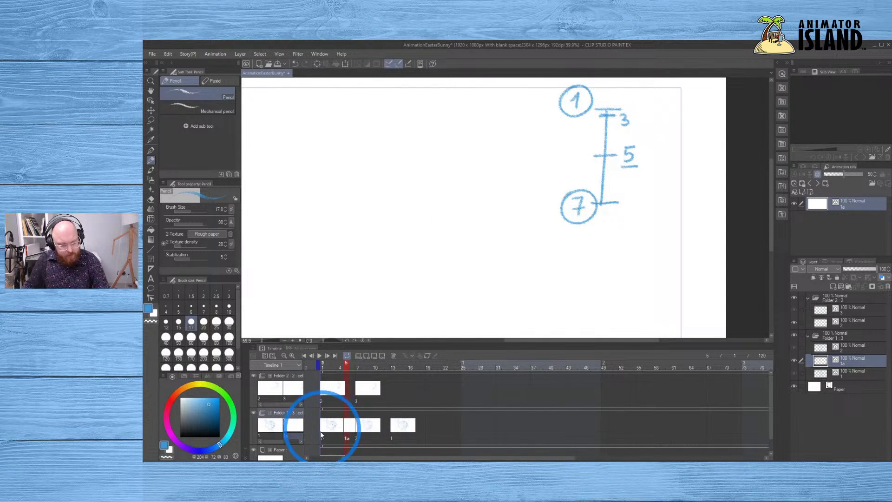
click(393, 356)
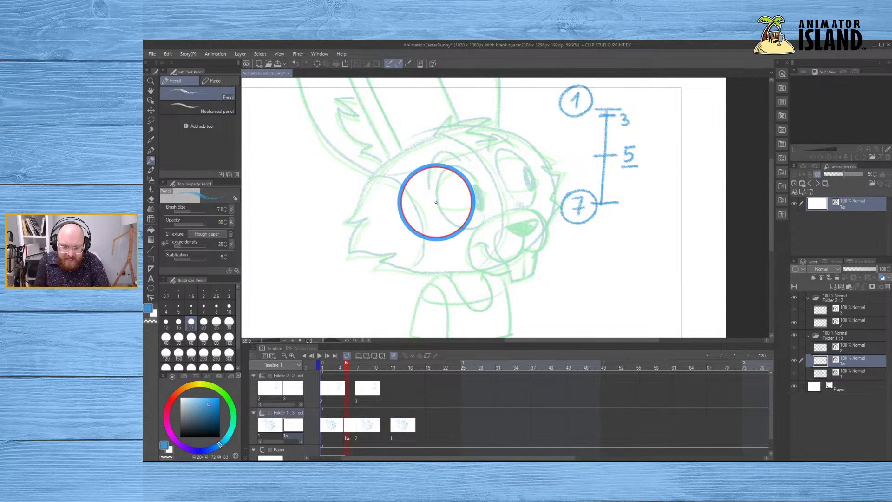
- Sketch both half-closed eyes with their pupils and upper and lower lids on the frame 5 cel, using the onion skin as guide
drag(437, 200, 475, 183)
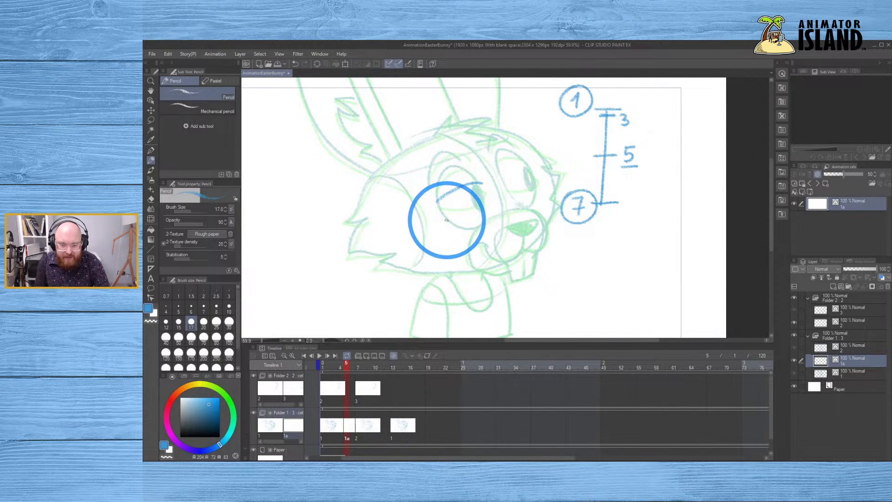
mouse_move(444, 219)
mouse_down()
mouse_move(487, 210)
mouse_move(472, 199)
mouse_move(478, 204)
mouse_move(478, 194)
mouse_move(472, 199)
mouse_up()
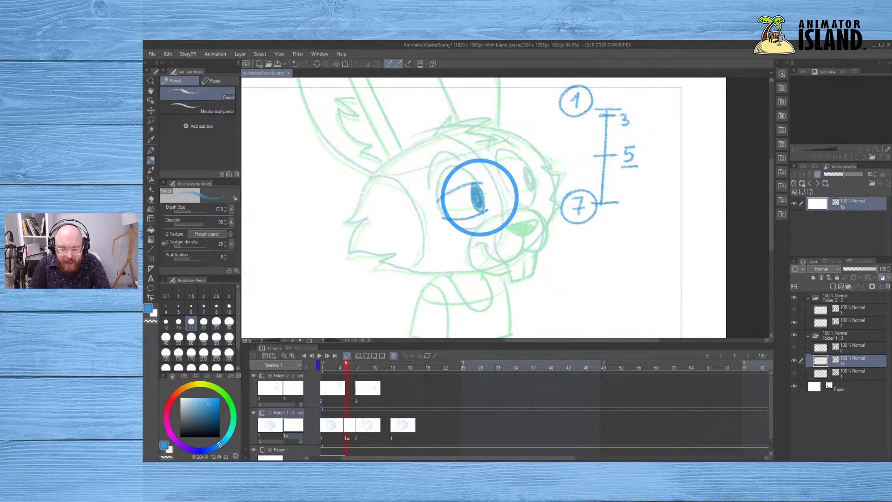
mouse_move(527, 172)
mouse_down()
mouse_move(514, 200)
mouse_move(534, 201)
mouse_up()
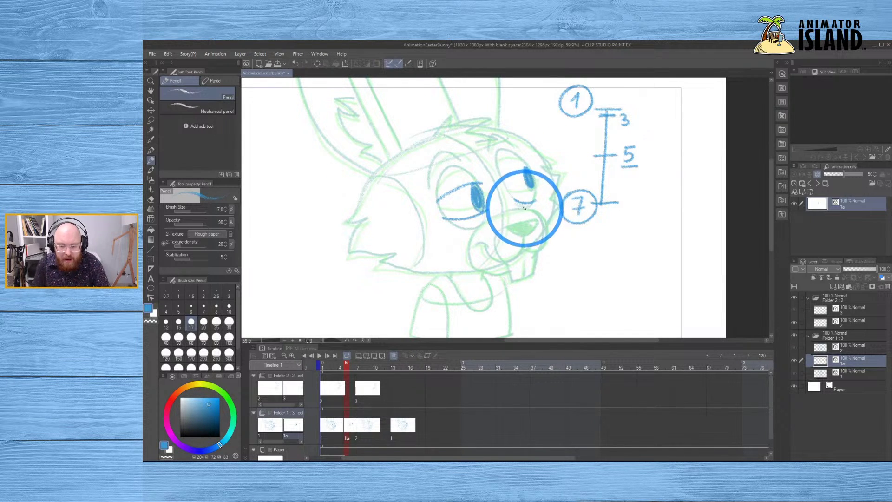
key(ctrl+z)
drag(513, 200, 537, 198)
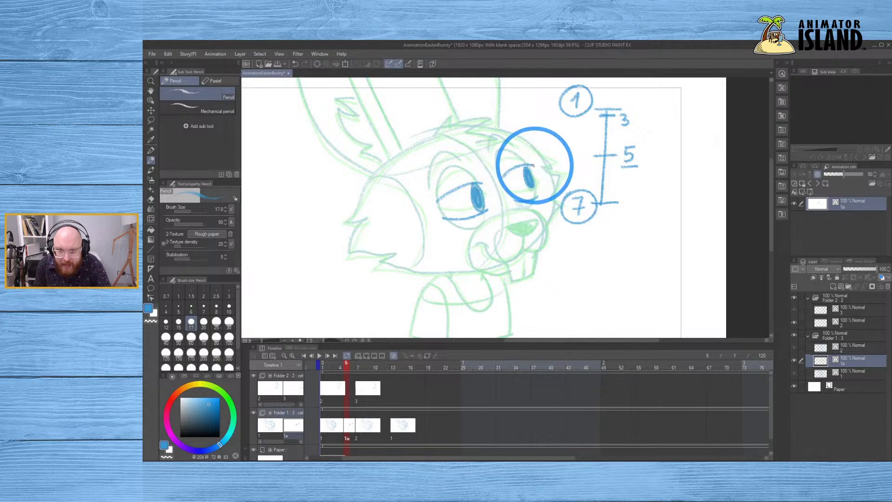
- Redraw the far eye's half-closed upper lid on the frame 5 cel and touch up the near eye's outline and pupil
click(649, 135)
key(ctrl+z)
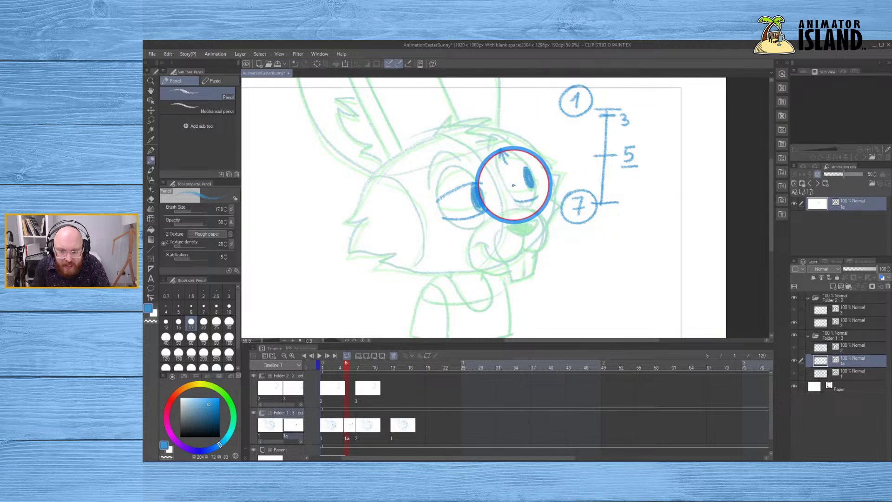
key(ctrl+z)
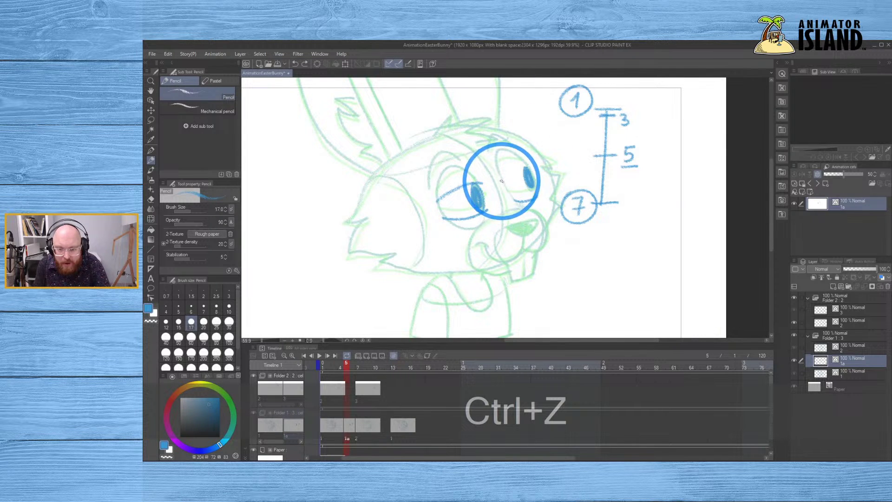
mouse_move(503, 179)
mouse_down()
mouse_move(529, 168)
mouse_move(517, 168)
mouse_up()
key(ctrl+z)
key(ctrl+z)
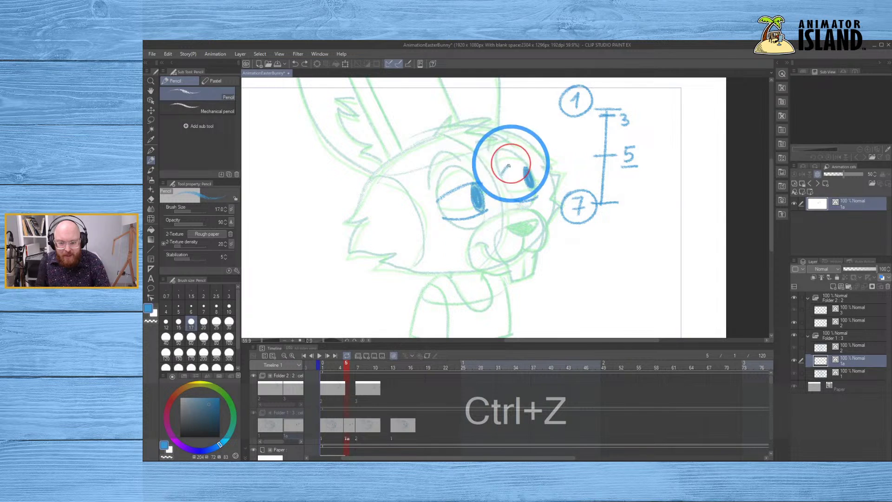
key(ctrl+z)
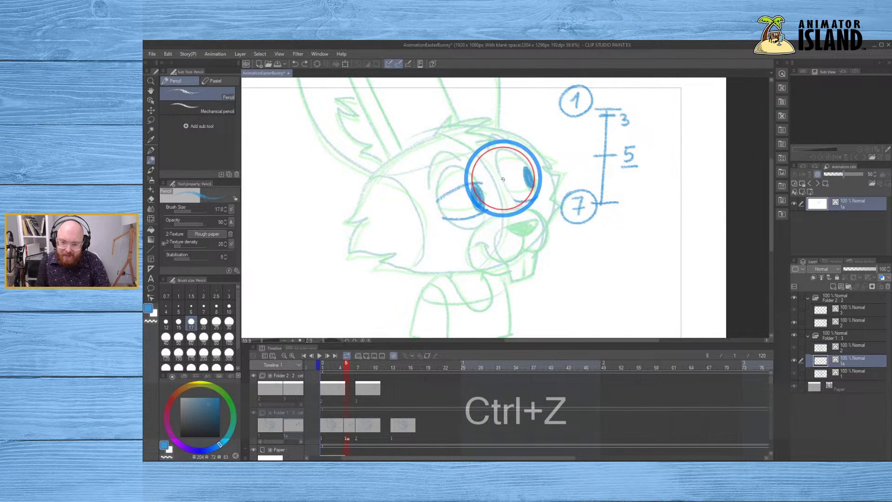
drag(503, 179, 532, 166)
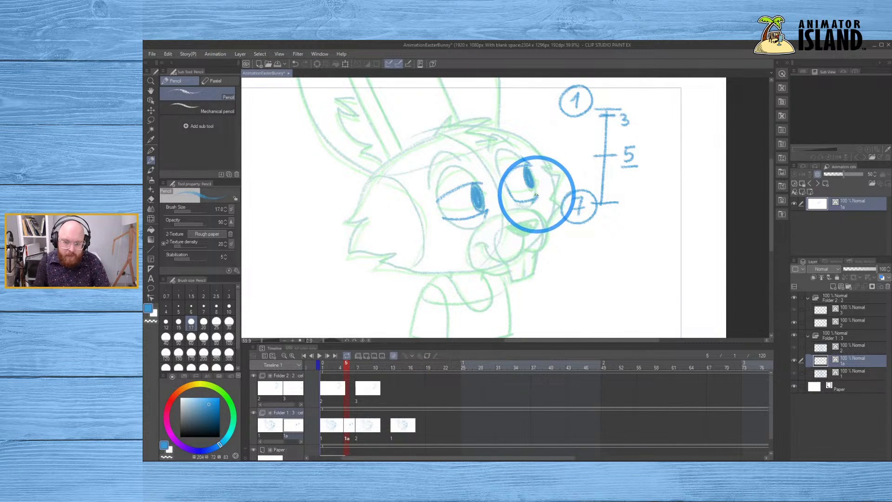
key(ctrl+z)
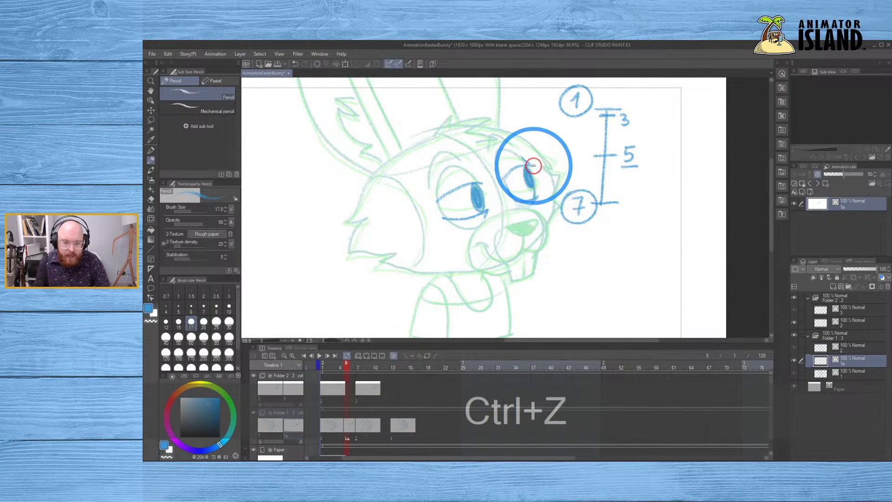
click(454, 198)
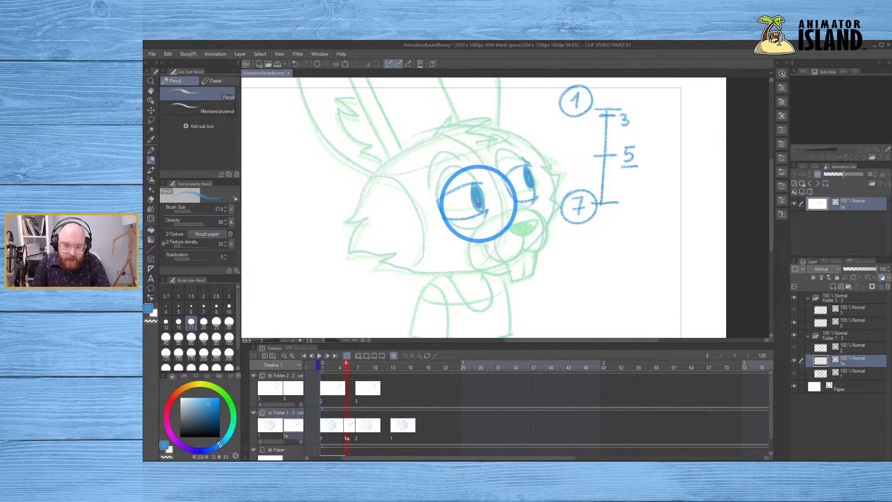
click(481, 205)
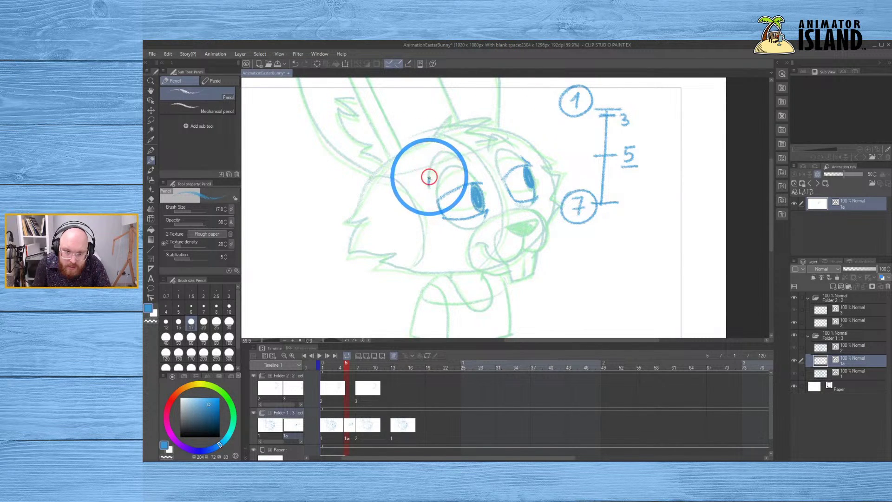
- Sketch the eyebrows and the lid creases above both eyes on the frame 5 cel
drag(429, 177, 432, 166)
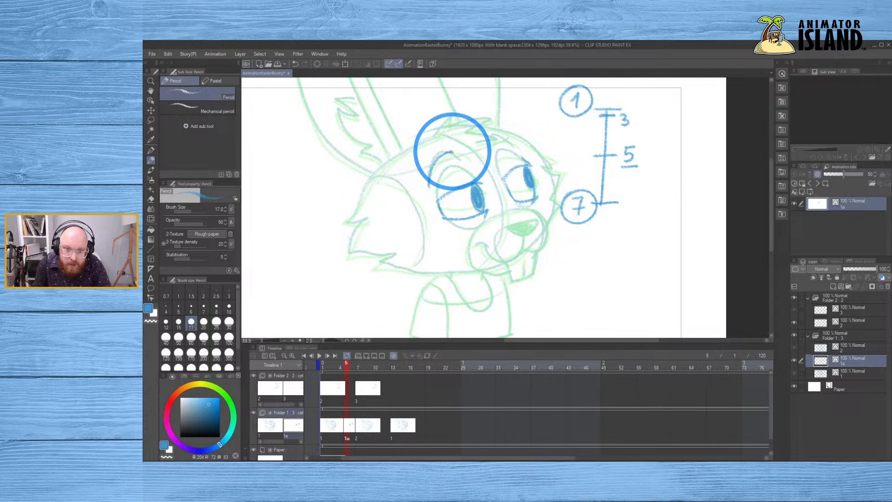
key(ctrl+z)
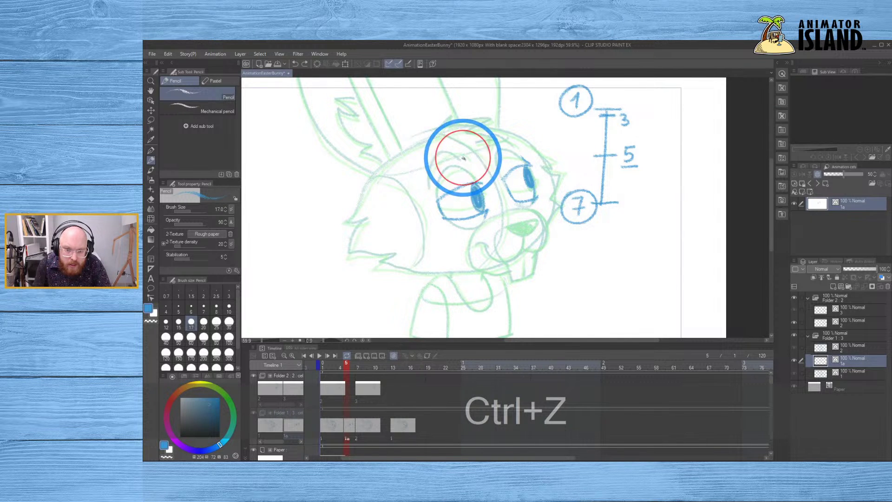
drag(464, 158, 446, 153)
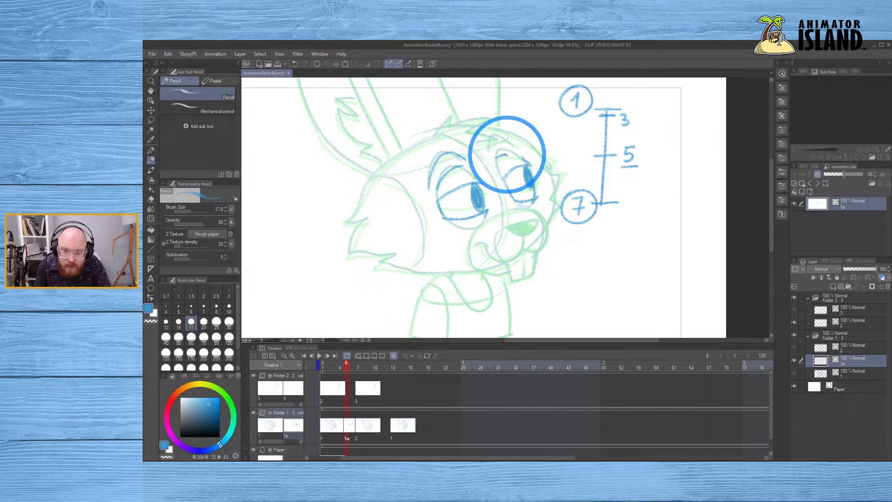
key(ctrl+z)
drag(505, 153, 511, 156)
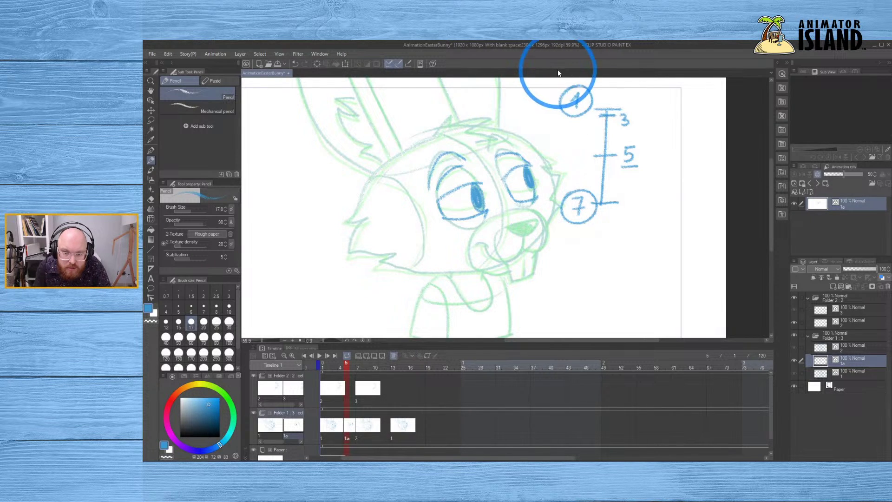
drag(491, 145, 502, 139)
key(ctrl+z)
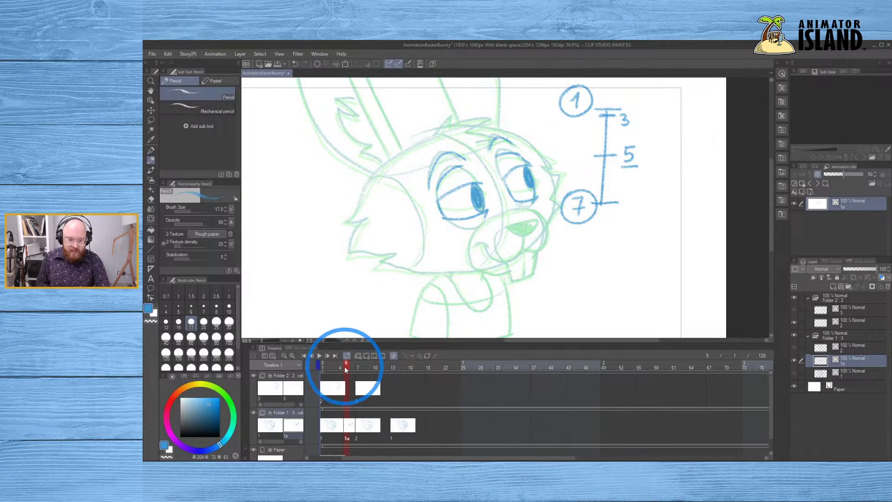
- Play the animation from frame 1 several times to check the half-closed eye pose at frame 5
mouse_move(343, 369)
mouse_down()
mouse_move(349, 361)
mouse_move(395, 363)
mouse_move(362, 371)
mouse_move(322, 356)
mouse_up()
click(321, 356)
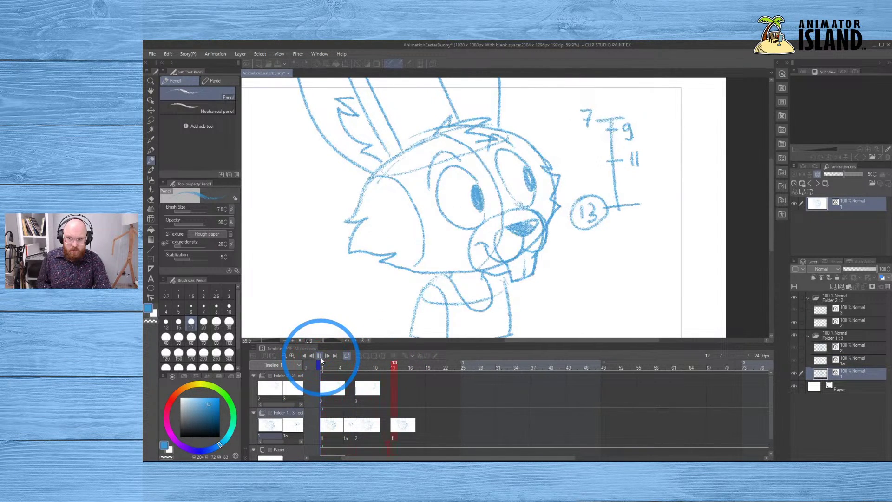
drag(437, 367, 309, 362)
click(319, 355)
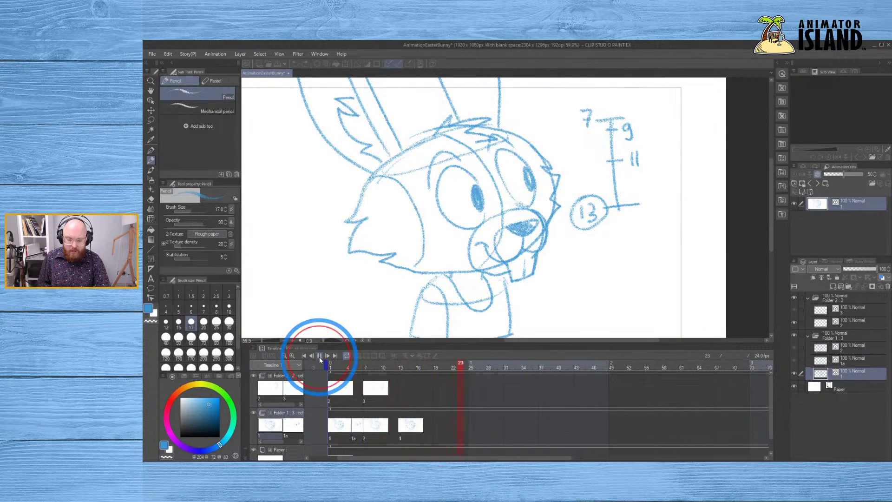
drag(473, 356, 283, 359)
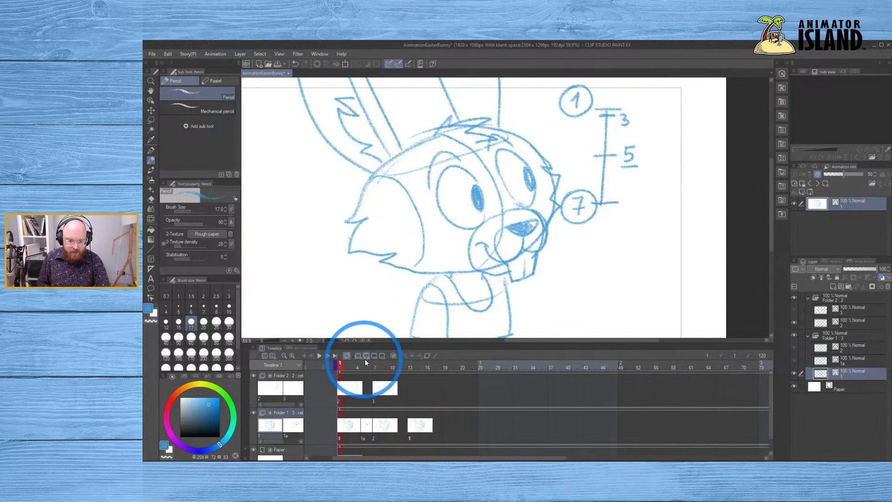
click(320, 356)
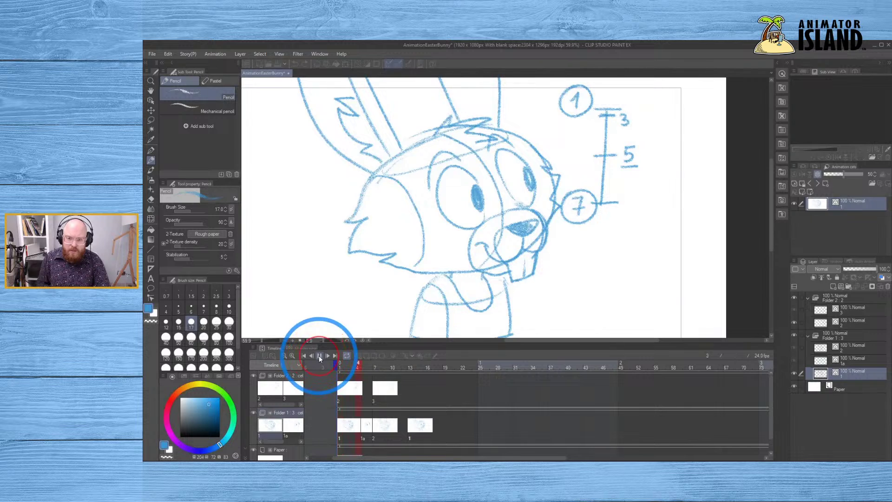
click(318, 356)
mouse_move(463, 358)
mouse_down()
mouse_move(329, 372)
mouse_move(363, 381)
mouse_move(380, 370)
mouse_move(344, 370)
mouse_move(328, 404)
mouse_move(335, 433)
mouse_up()
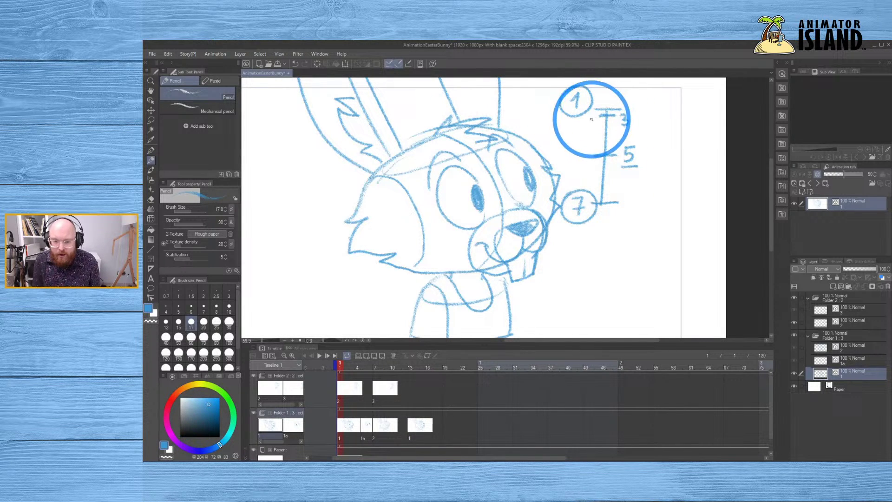
- Insert a new blank cel at frame 3 in Folder 1 and turn on onion skin
click(351, 424)
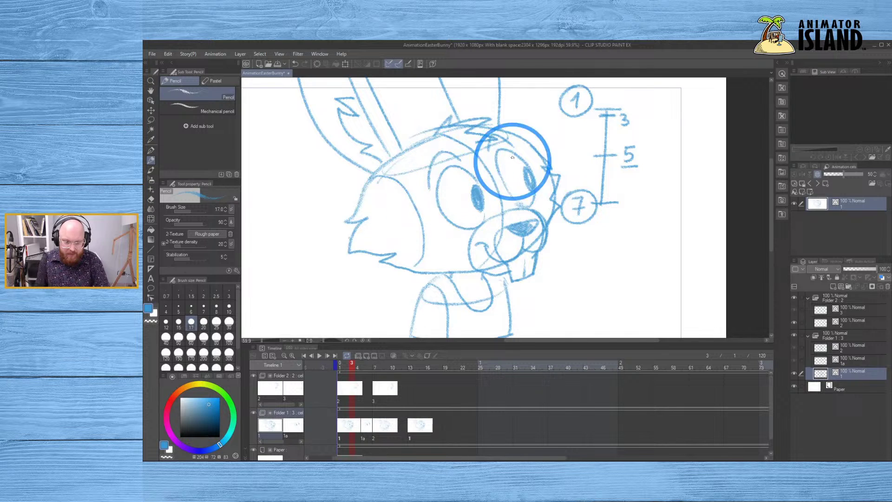
key(n)
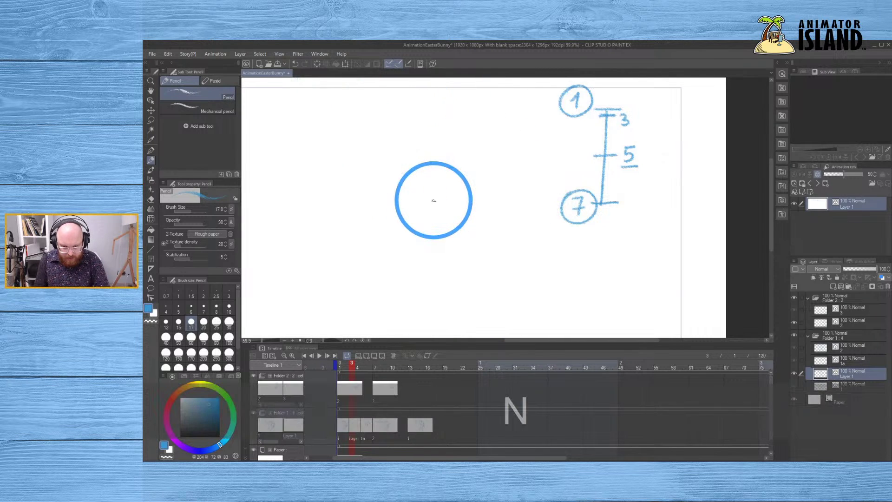
click(395, 355)
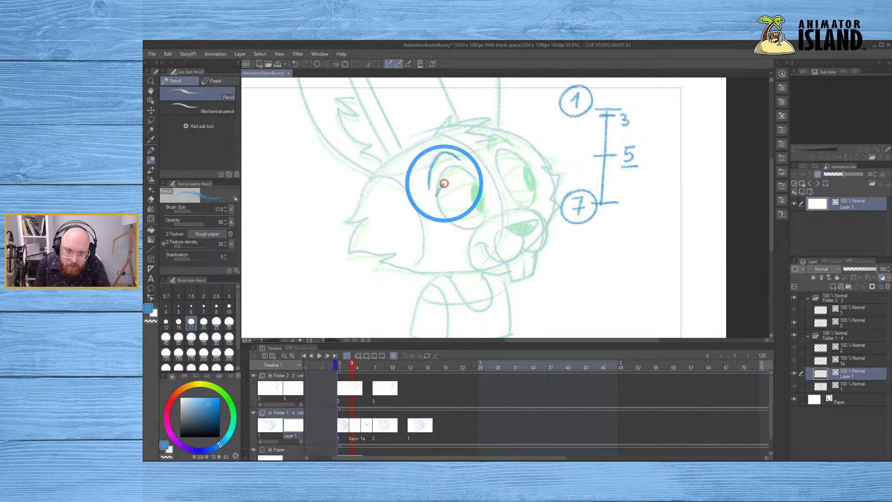
- Sketch both eyes' slightly lowered upper lids and the eyebrows above them on the frame 3 cel, following the onion skin
key(ctrl+z)
drag(437, 192, 458, 171)
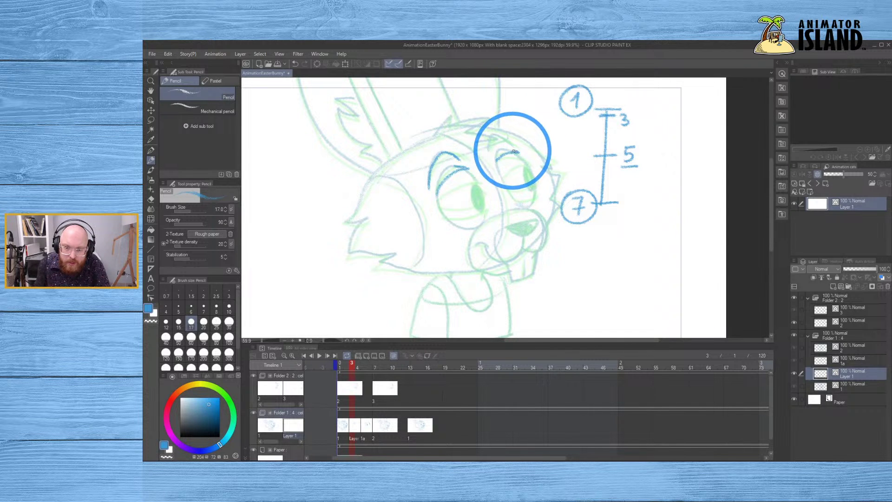
key(ctrl+z)
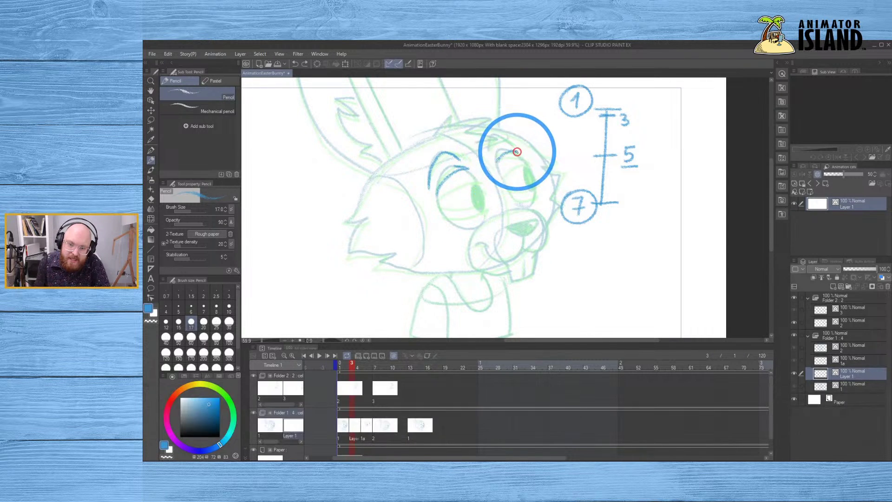
key(ctrl+z)
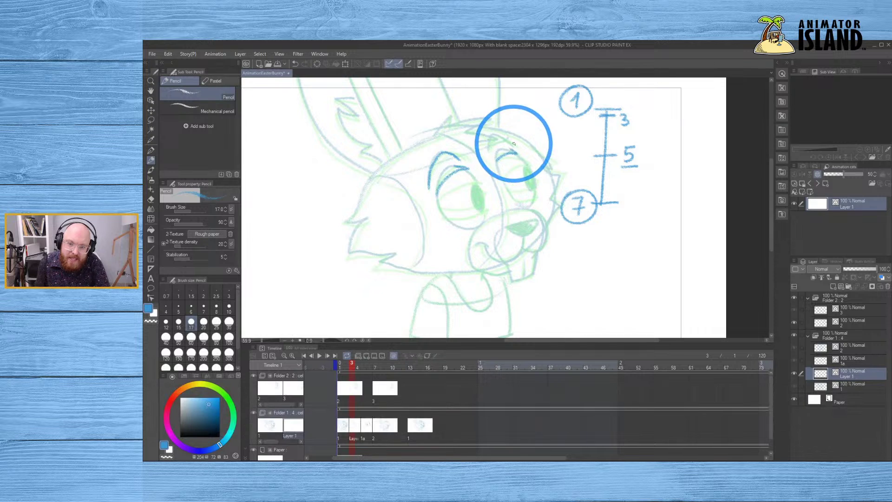
key(ctrl+z)
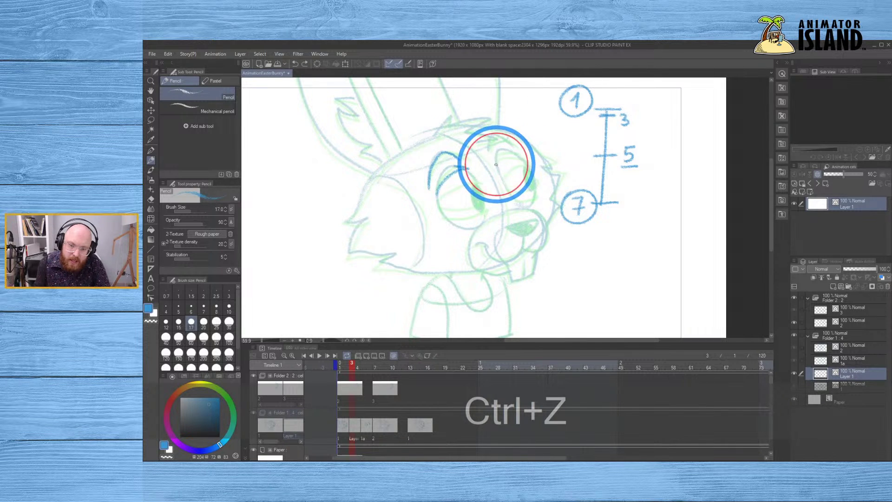
drag(496, 165, 512, 153)
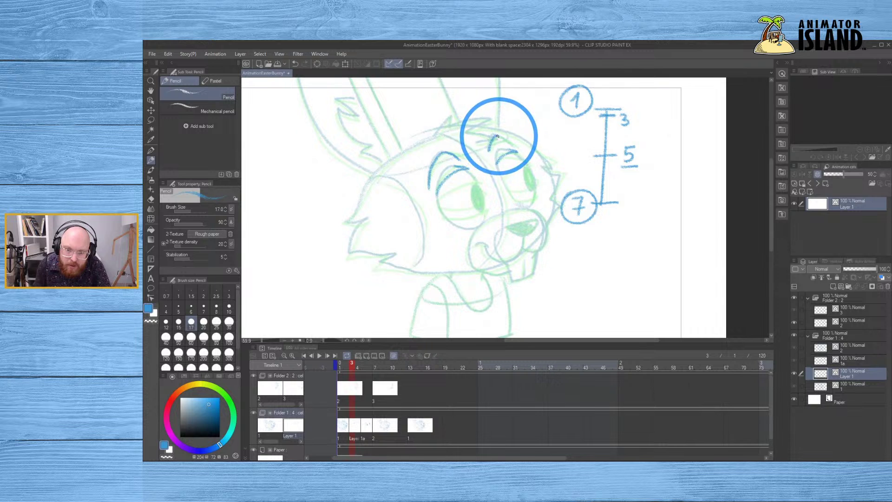
key(ctrl+z)
drag(489, 149, 492, 139)
key(ctrl+z)
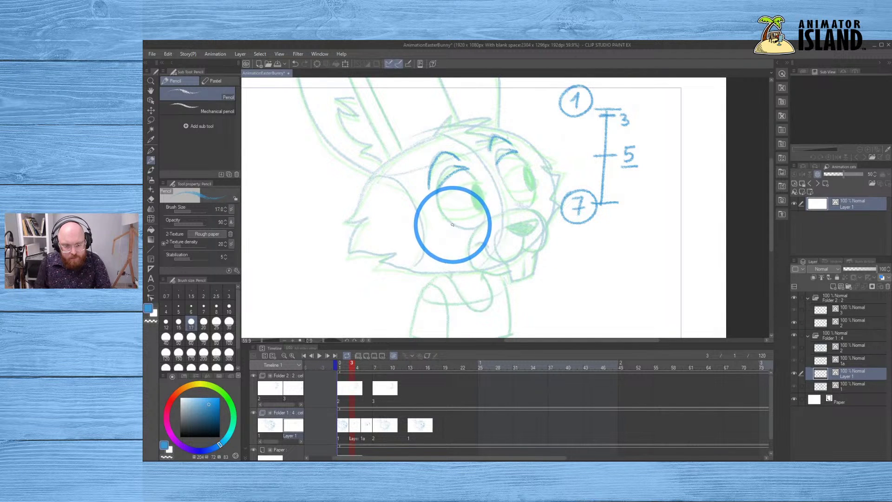
- Draw the lower lids, complete both eye outlines and shade in the pupils on the frame 3 cel
drag(454, 226, 478, 223)
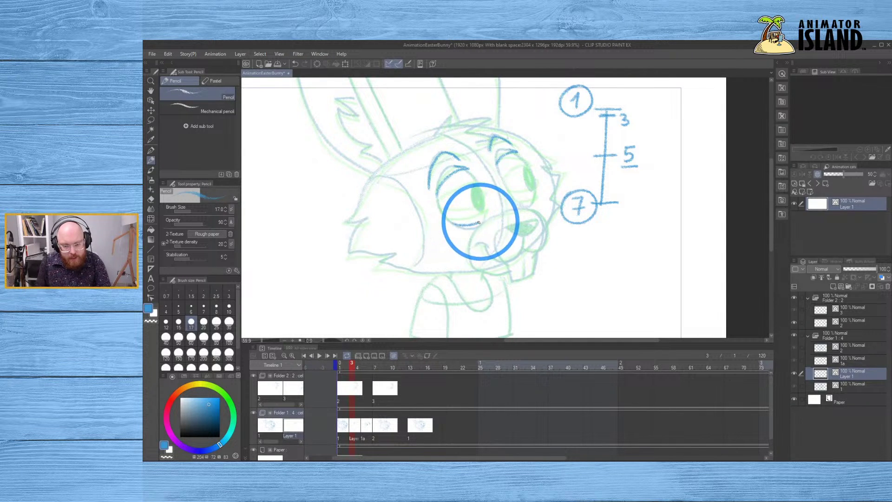
click(534, 199)
key(ctrl+z)
click(528, 199)
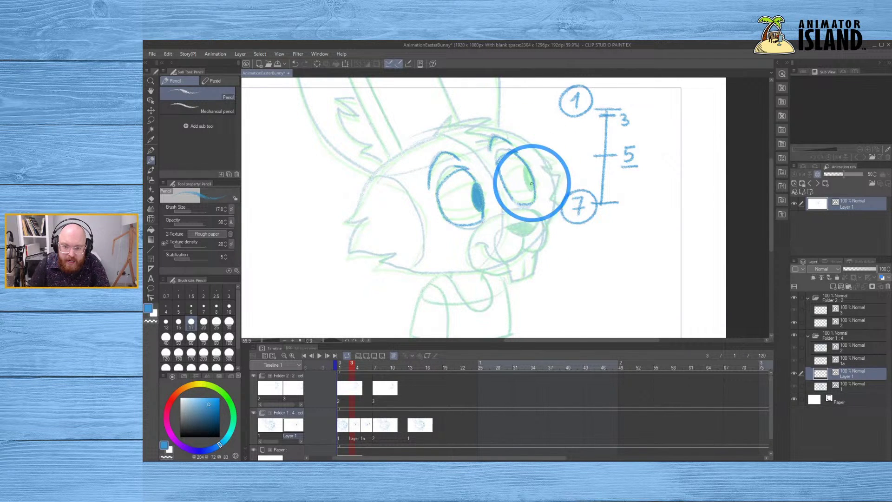
drag(526, 182, 531, 186)
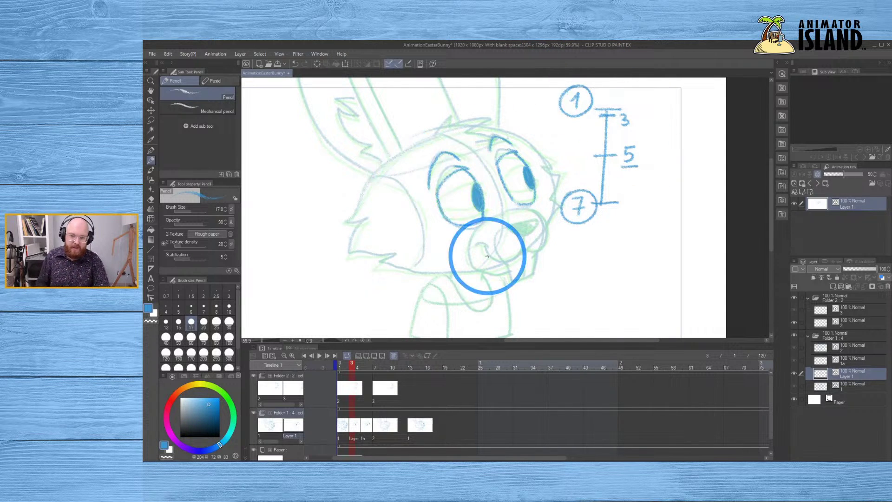
- Replay the blink from frame 1 to check the motion with the new frame 3 in-between
click(339, 367)
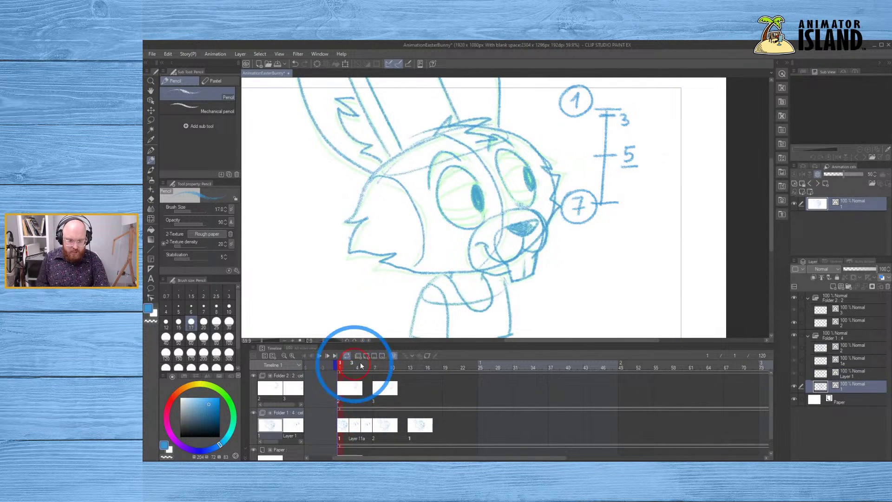
click(319, 356)
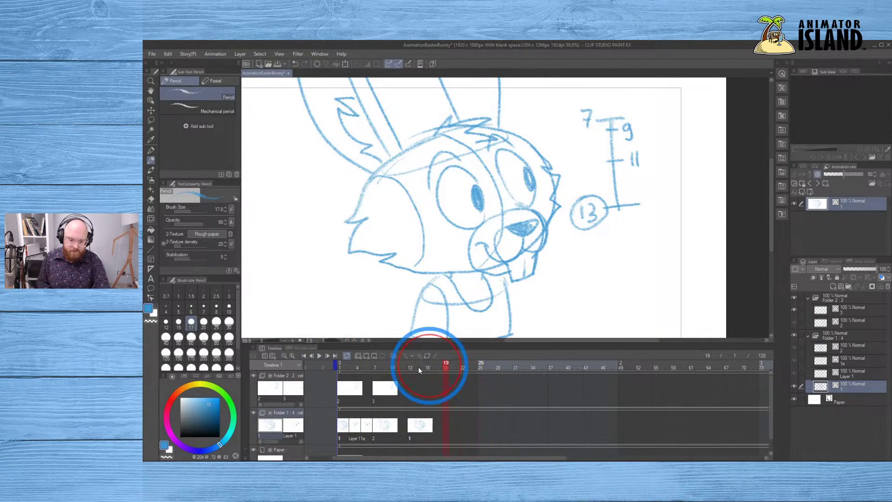
click(320, 356)
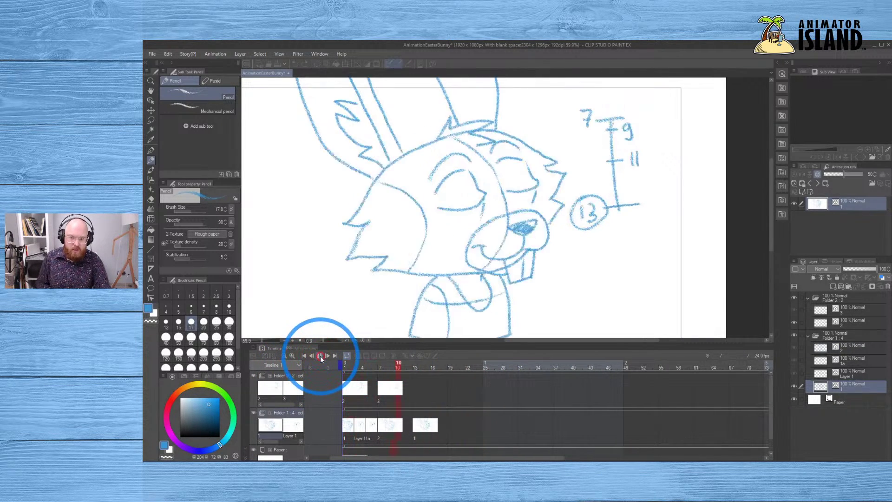
click(457, 362)
click(304, 356)
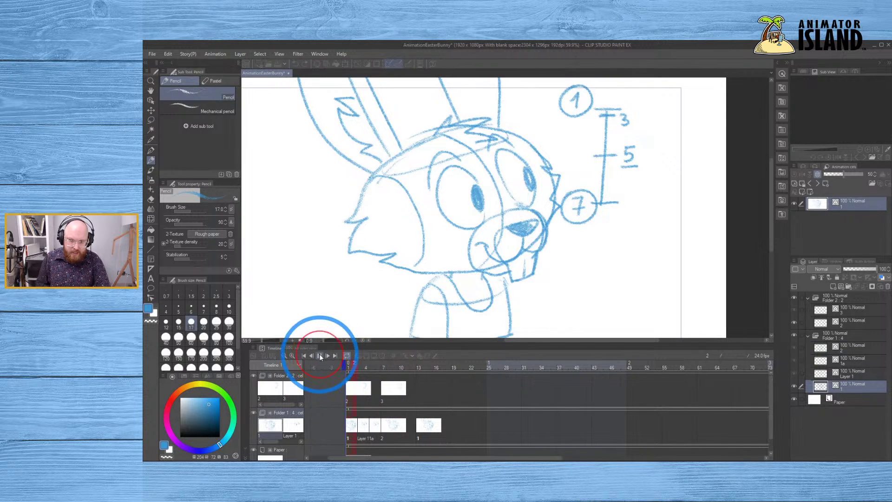
click(319, 355)
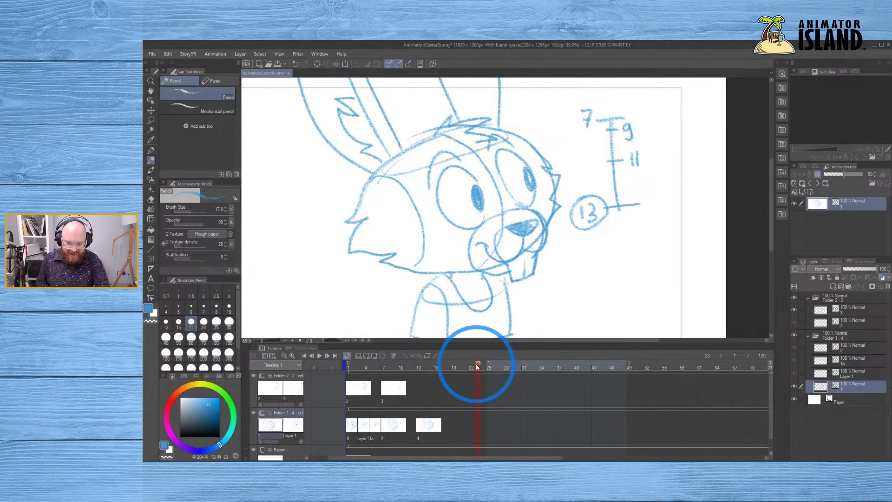
- Replay the blink from frame 1 several times and scrub through frames 1 to 8 to examine how the eyes close
click(304, 355)
click(319, 355)
click(319, 355)
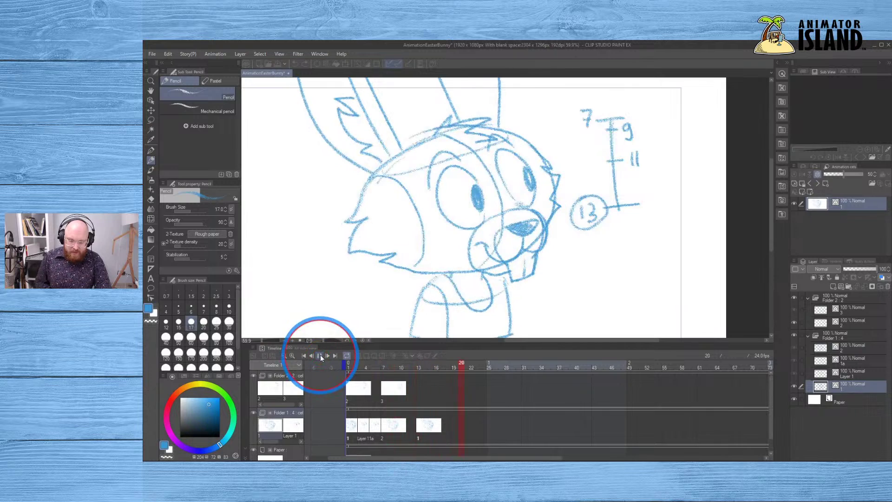
click(303, 355)
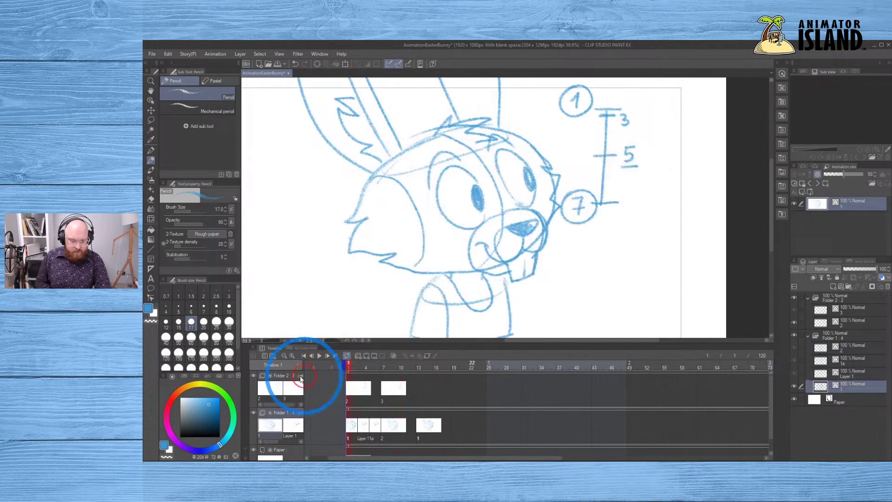
click(319, 356)
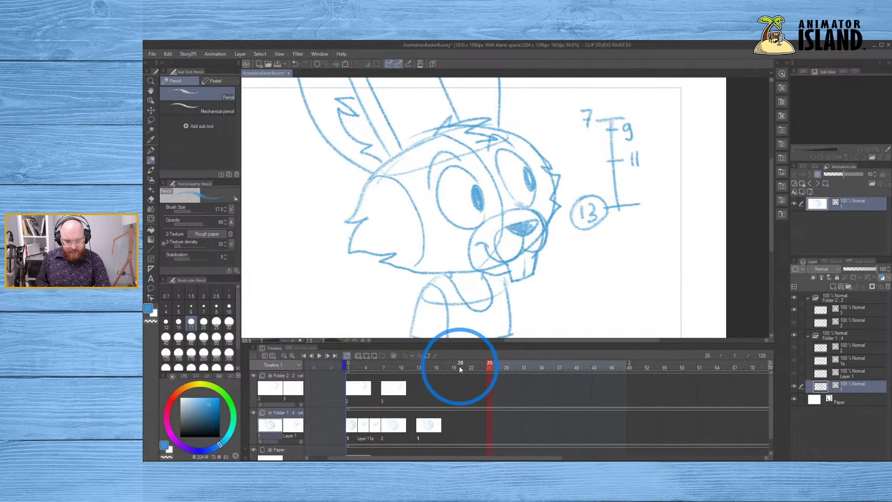
click(304, 355)
click(319, 355)
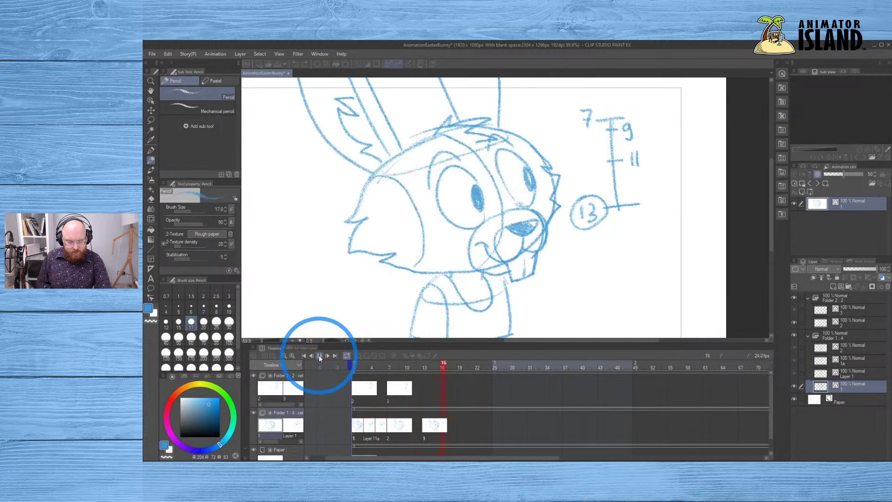
click(319, 356)
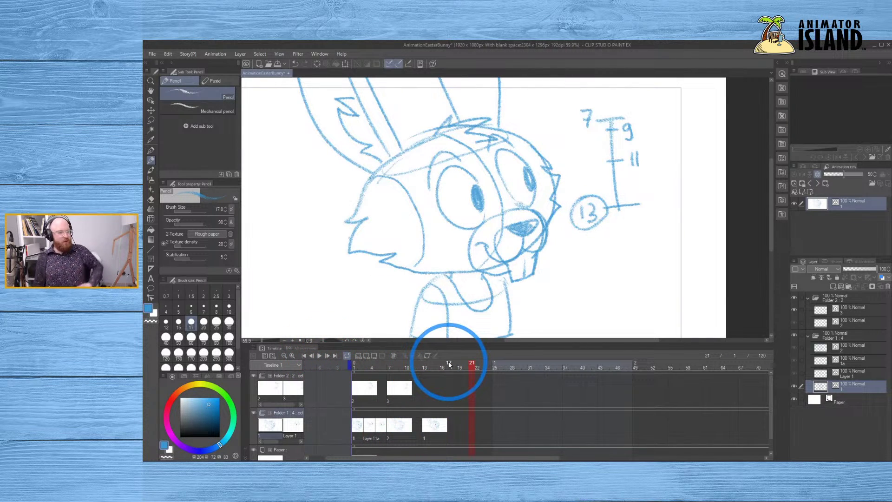
click(358, 365)
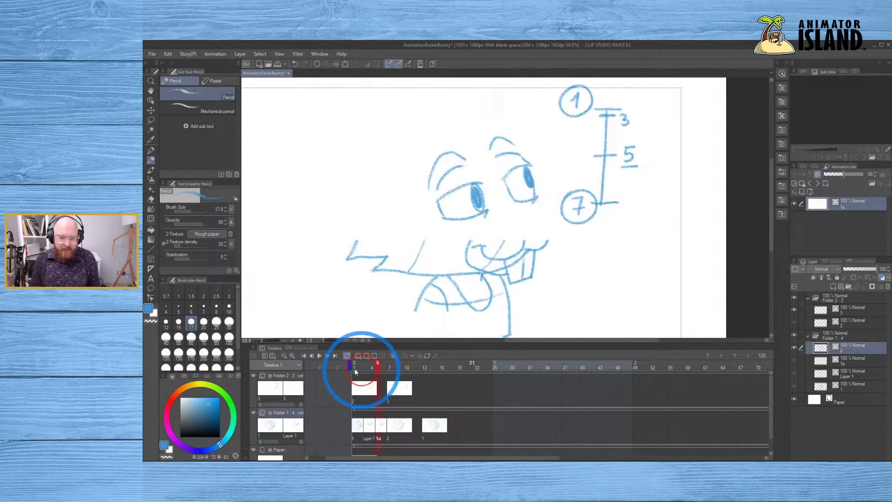
drag(368, 363, 393, 361)
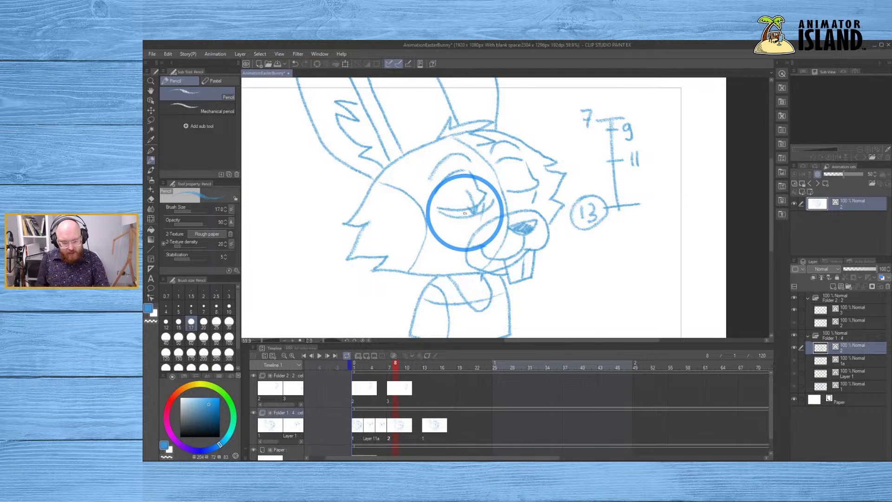
- Undo the trial pencil strokes sketched over the closed eye
key(ctrl+z)
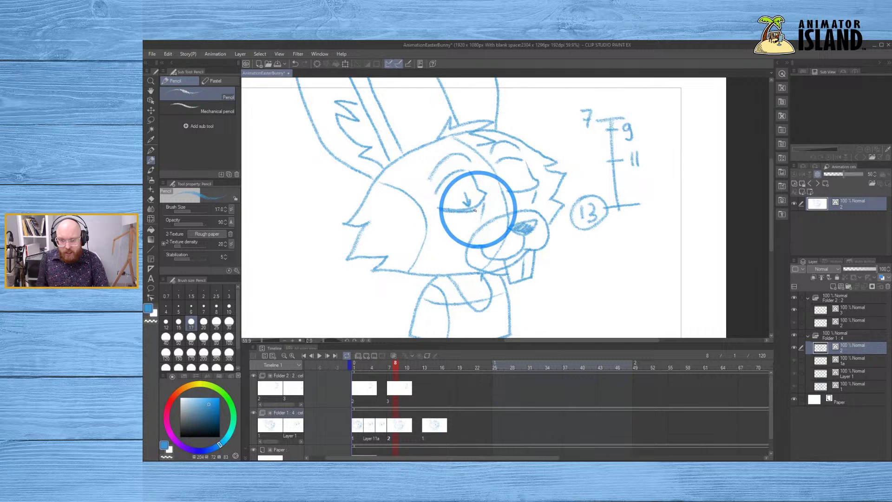
key(ctrl+z)
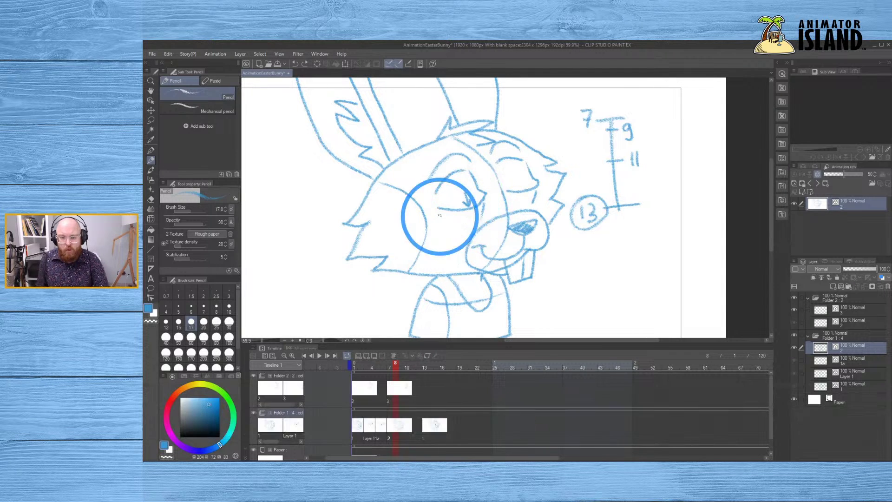
key(ctrl+z)
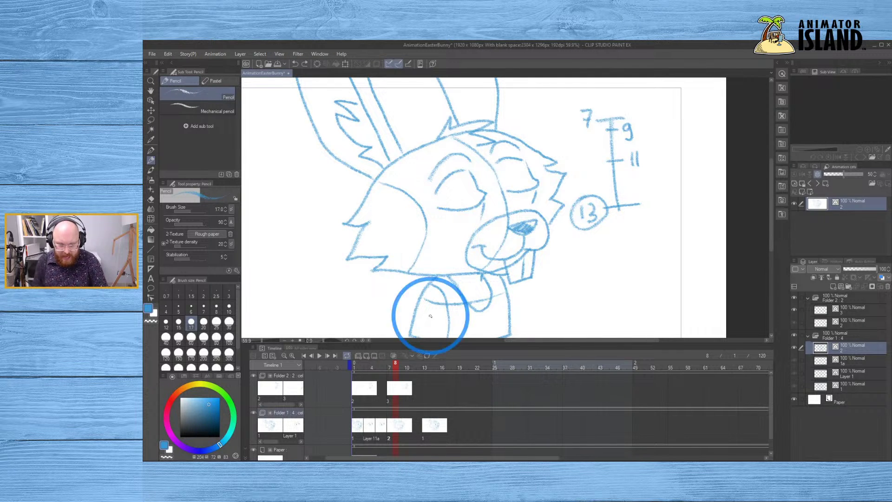
- Insert a new blank cel at frame 7 in Folder 1, ahead of the closed-eye cel, and turn on onion skin
click(389, 426)
click(389, 433)
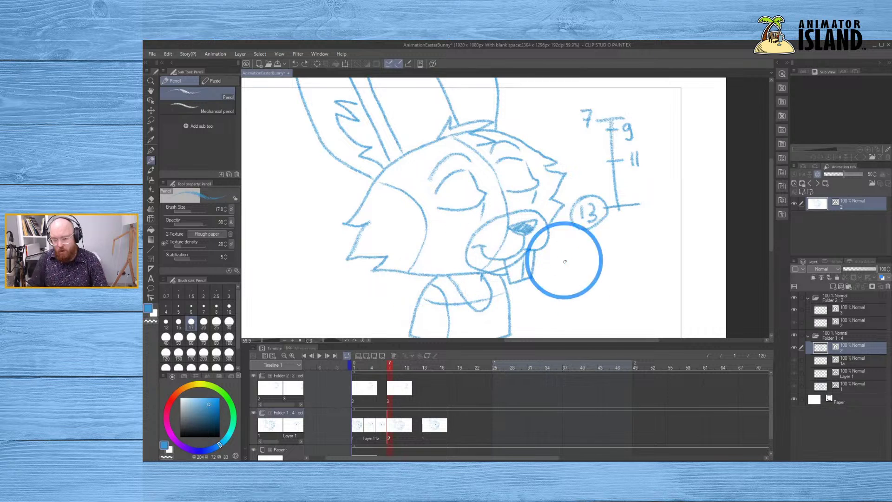
click(386, 436)
click(392, 437)
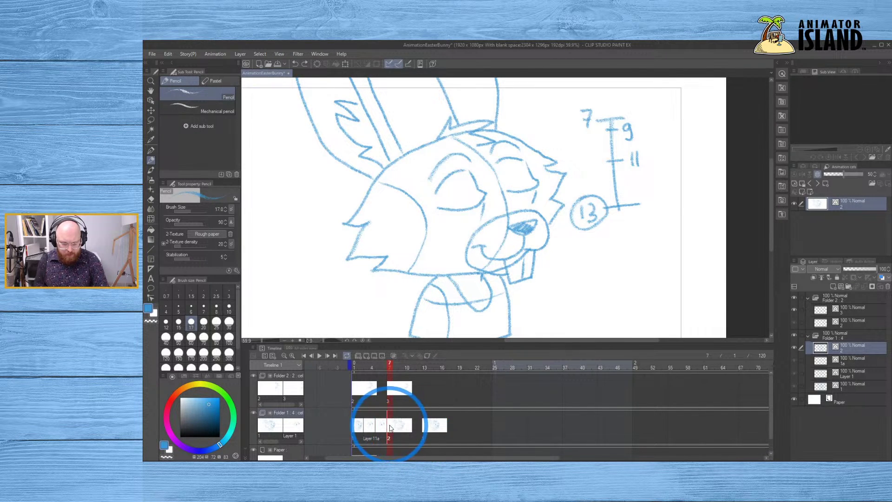
mouse_move(388, 427)
mouse_down()
mouse_move(436, 432)
mouse_move(391, 438)
mouse_move(390, 429)
mouse_up()
key(n)
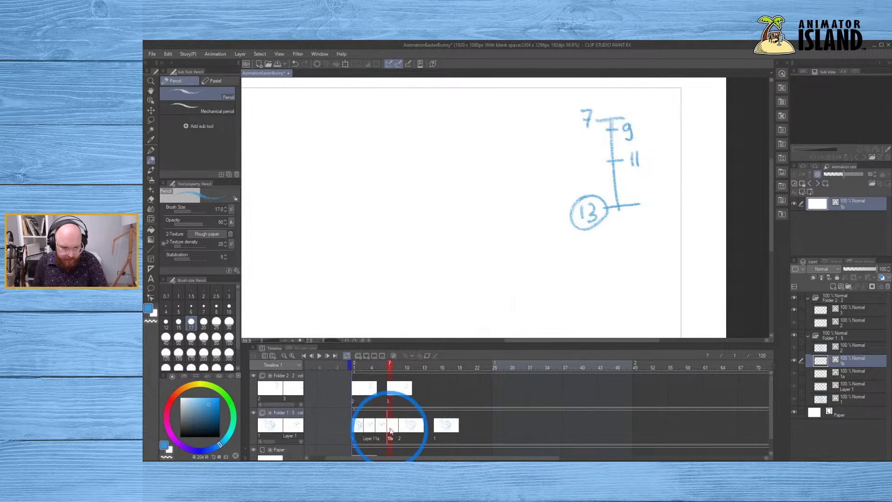
click(394, 356)
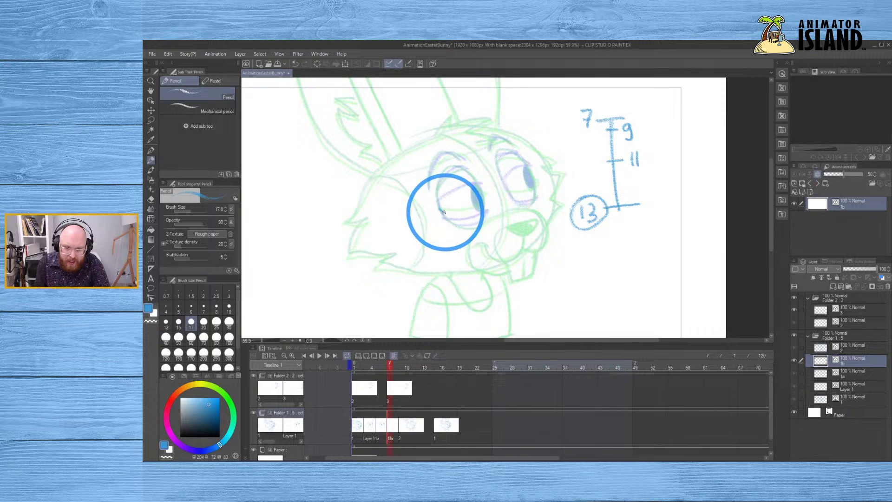
- Draw the almost closed lid lines and outer corners of both eyes on the frame 7 cel, following the onion skin
drag(438, 209, 457, 214)
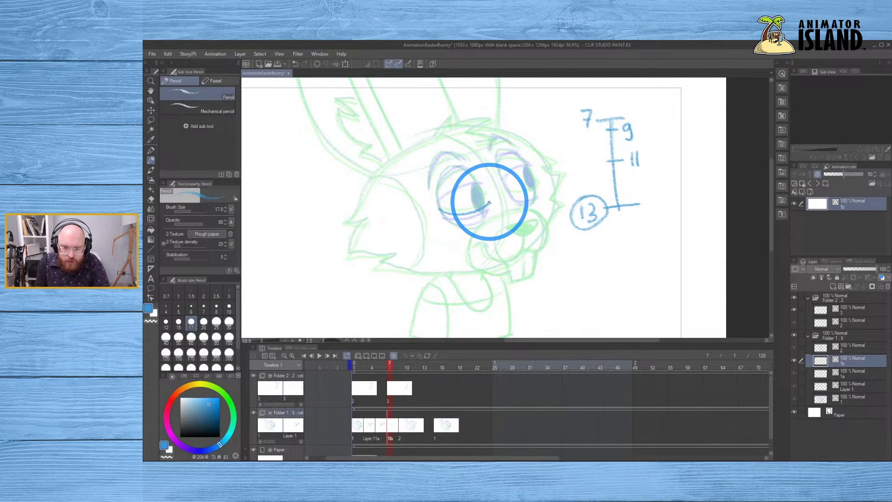
key(ctrl+z)
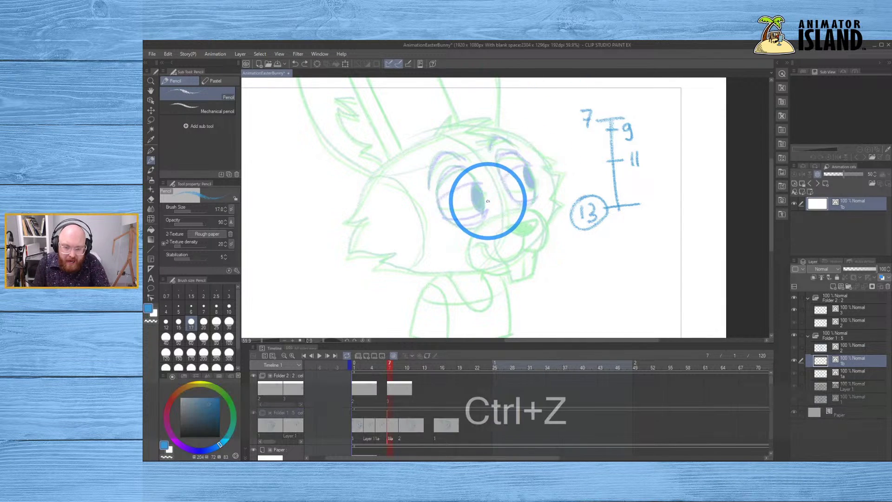
drag(439, 211, 486, 205)
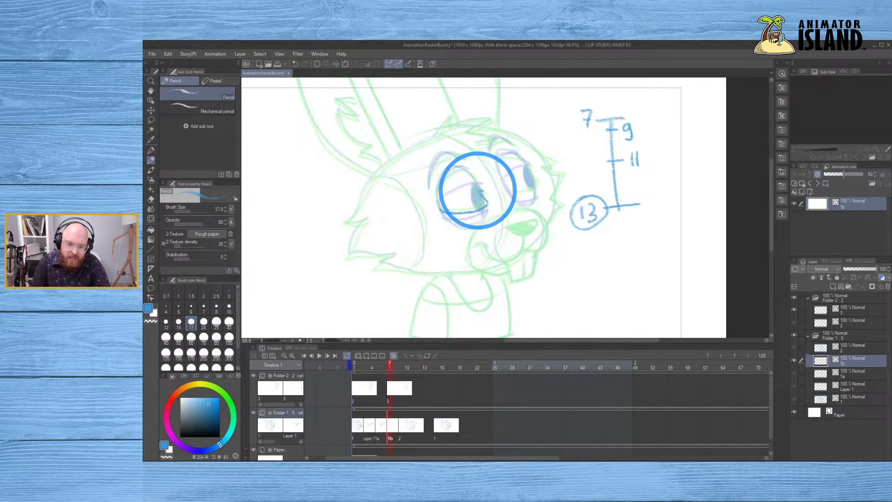
key(ctrl+z)
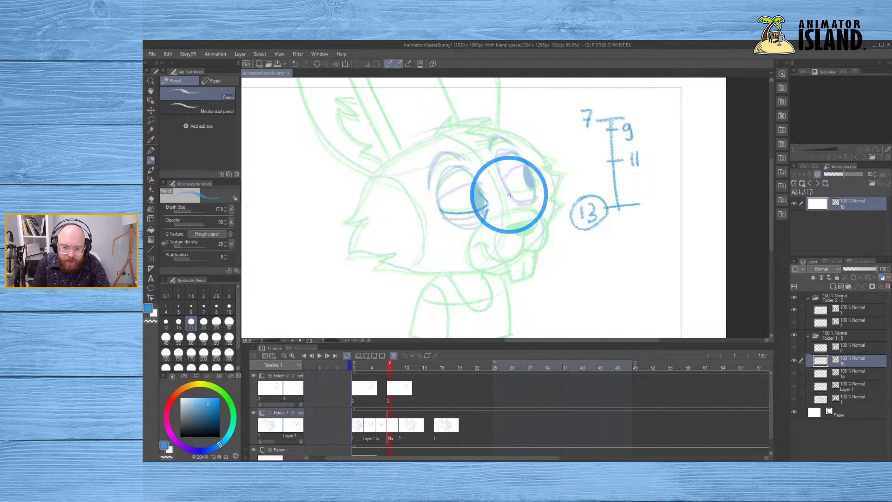
drag(511, 193, 539, 194)
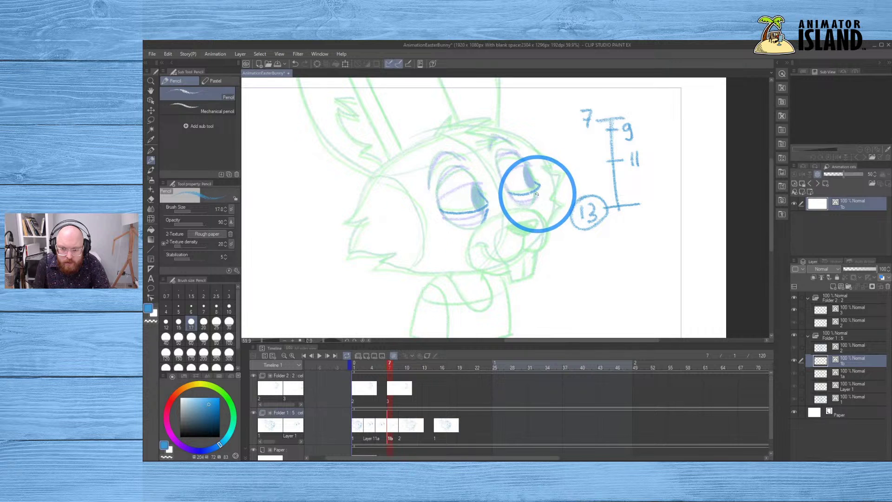
click(532, 198)
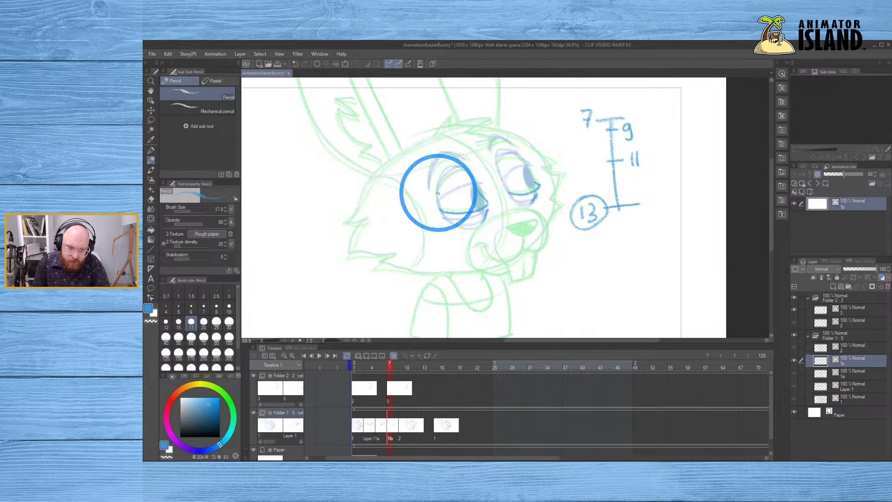
- Sketch the upper lid curves and the eyebrows above both eyes on the frame 7 cel, guided by the onion skin
drag(438, 193, 450, 180)
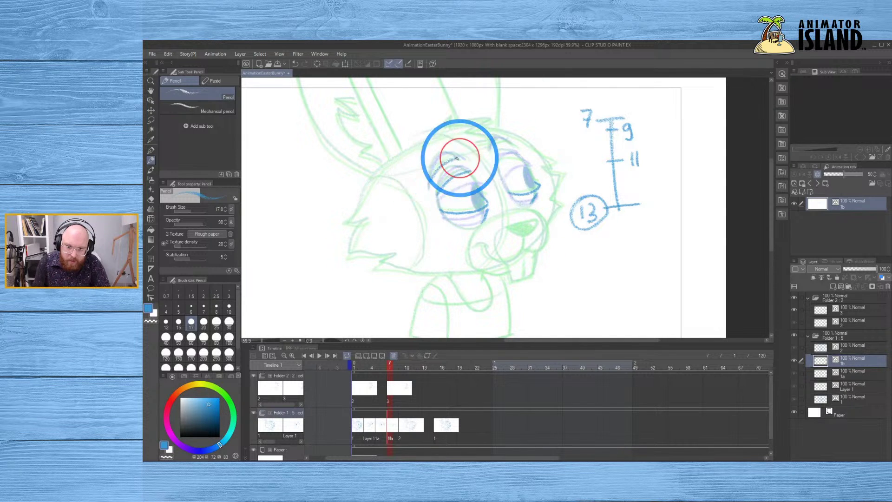
key(ctrl+z)
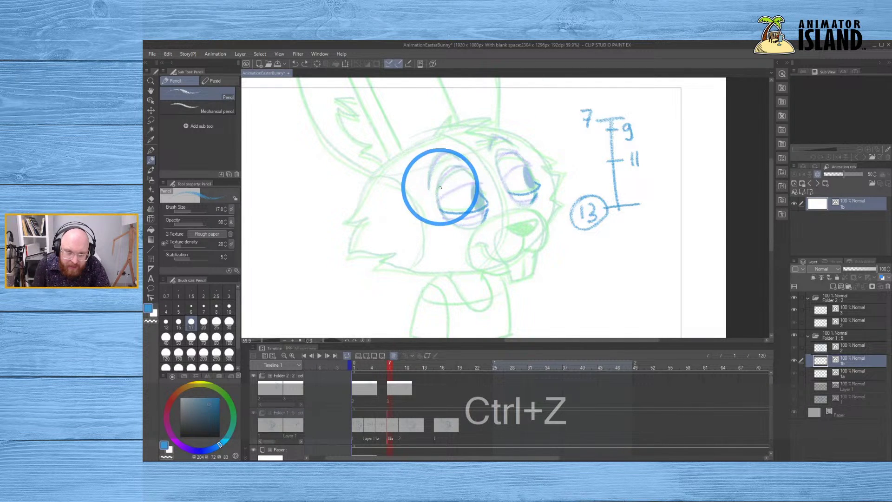
drag(440, 188, 442, 181)
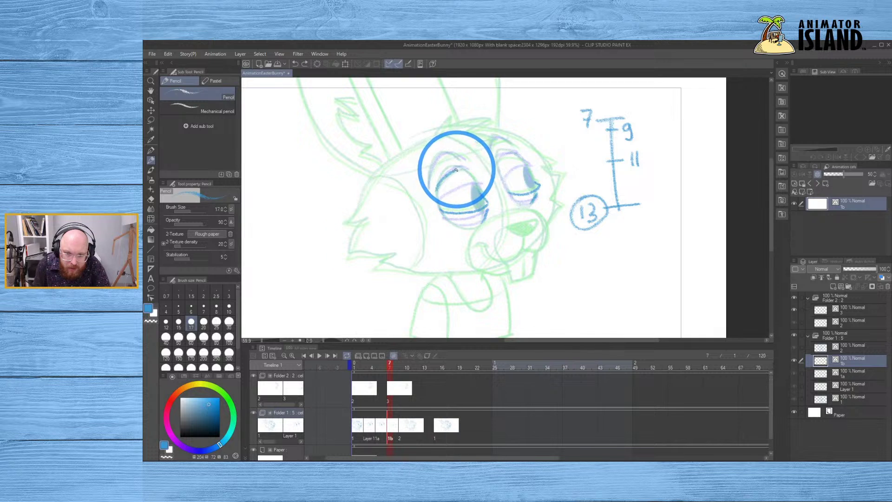
drag(425, 181, 449, 159)
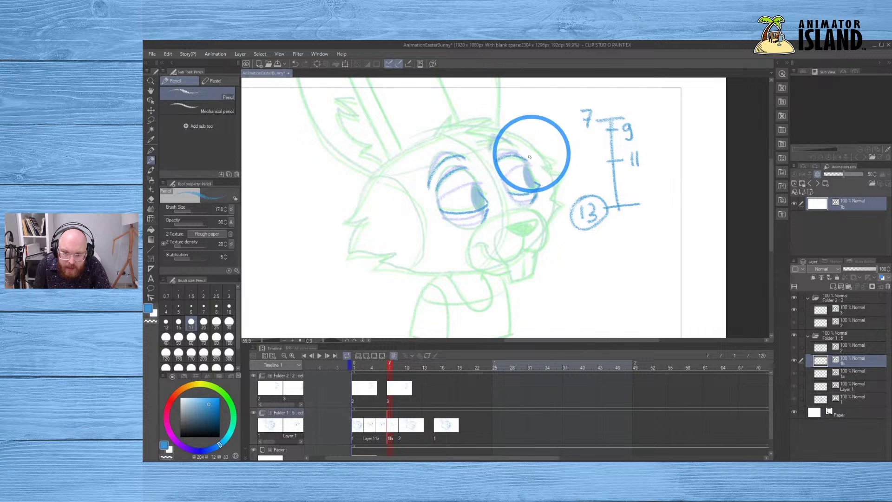
key(ctrl+z)
drag(496, 159, 506, 155)
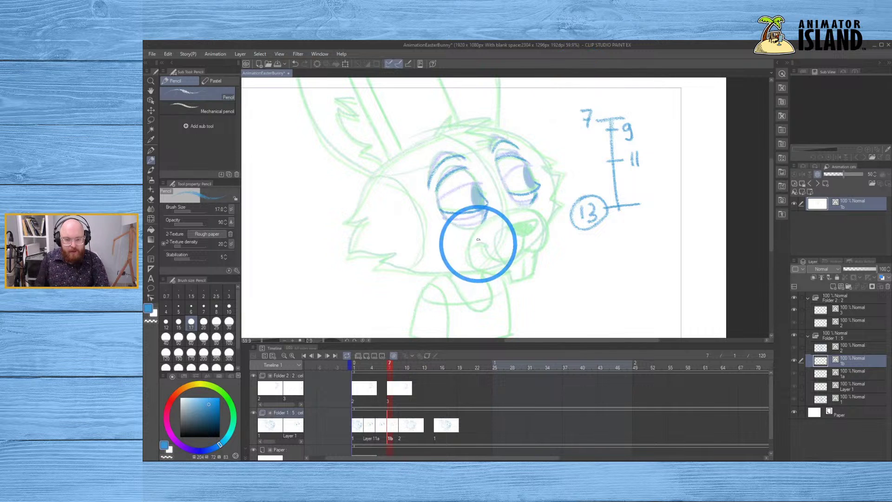
drag(480, 190, 468, 171)
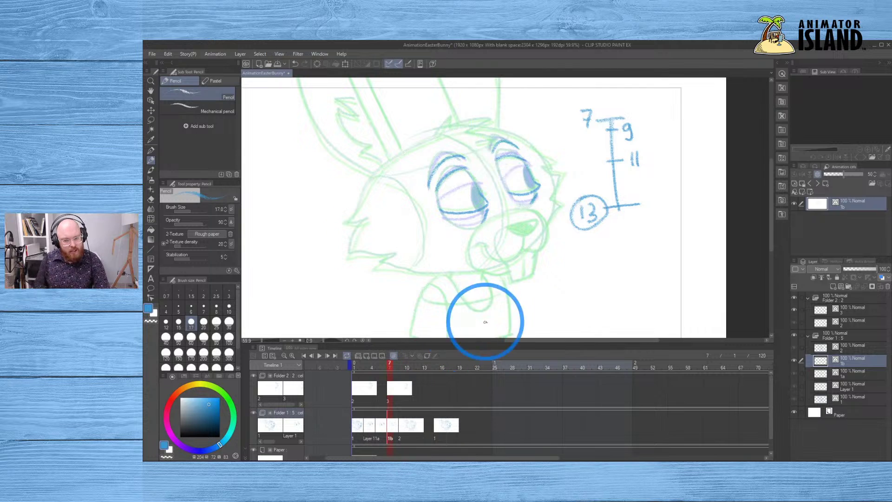
- Play the blink repeatedly from frame 1 and scrub through its frames with onion skin off to check the new frame 7 in-between
click(354, 367)
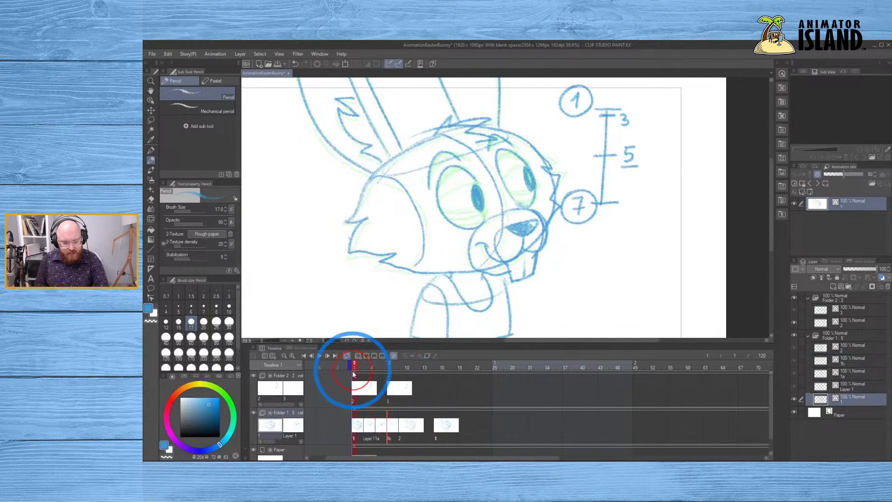
click(319, 355)
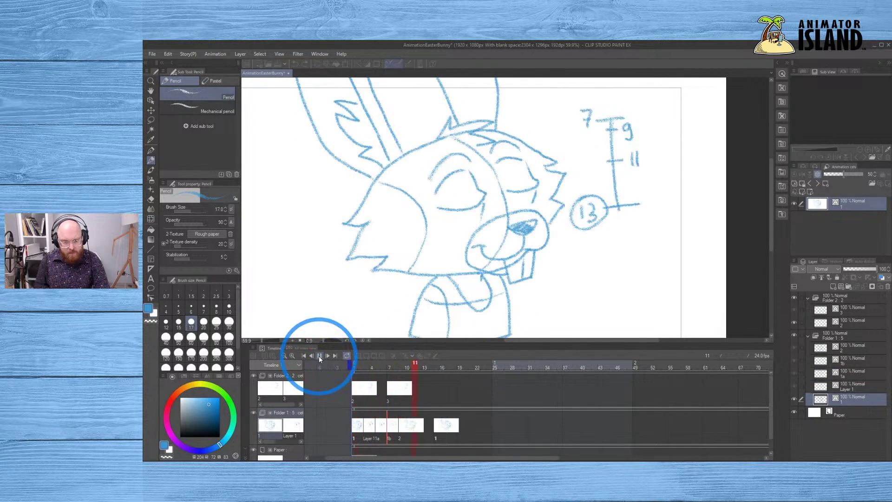
click(390, 365)
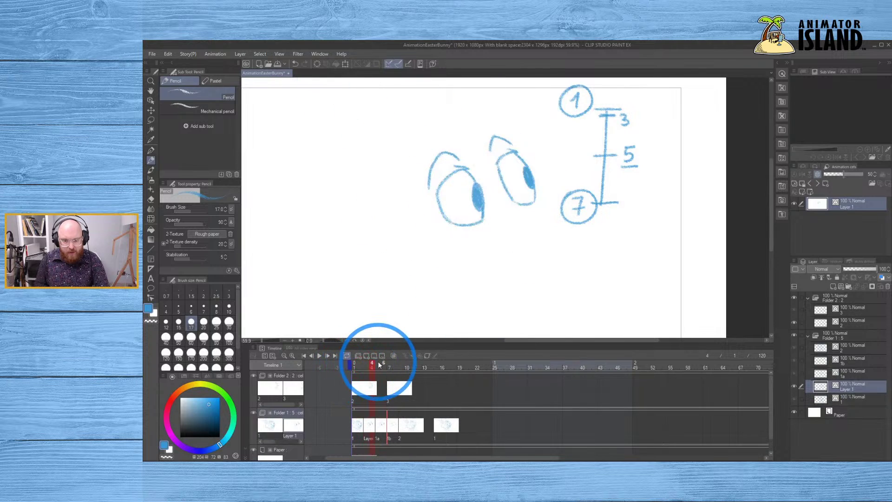
drag(392, 366, 330, 364)
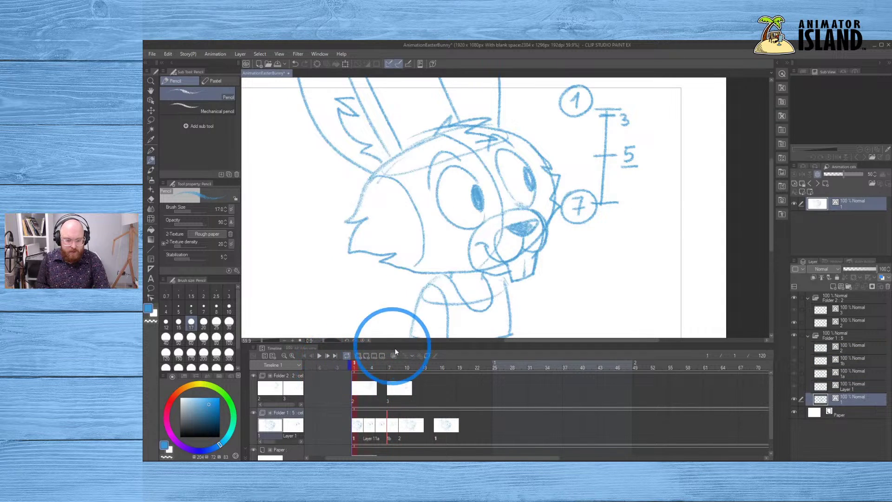
click(319, 356)
drag(377, 365, 322, 371)
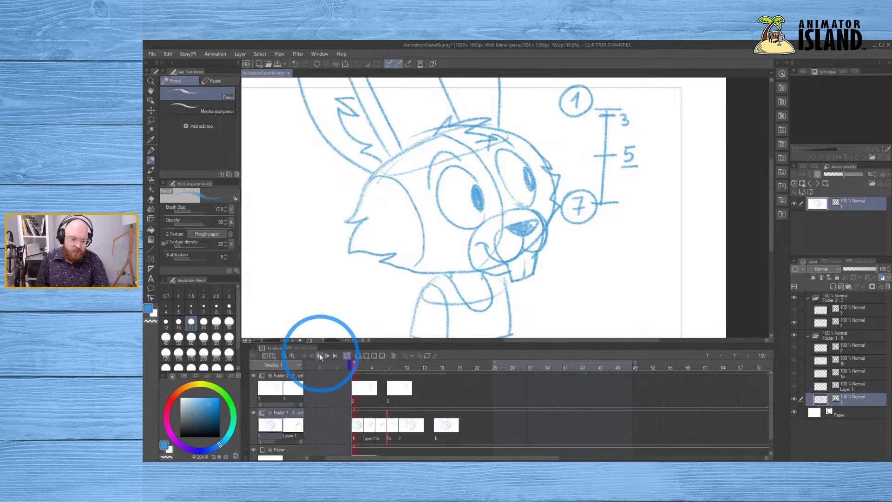
click(319, 356)
click(320, 355)
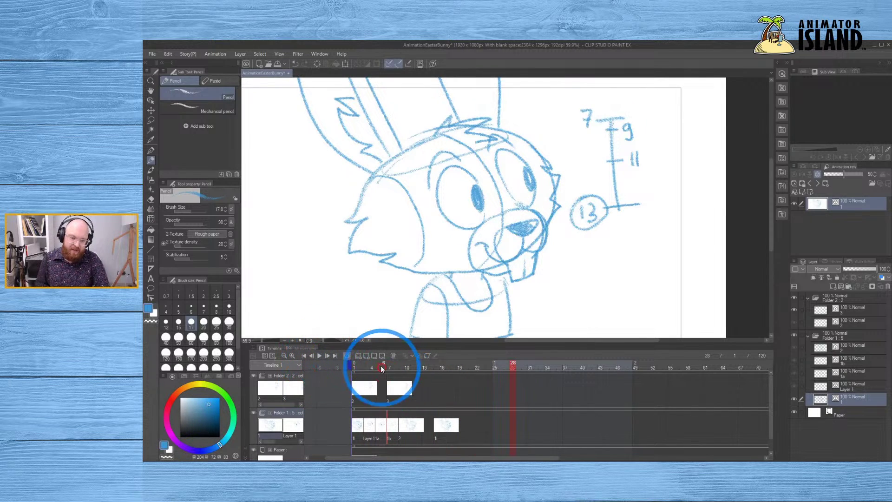
drag(378, 365, 353, 365)
click(321, 356)
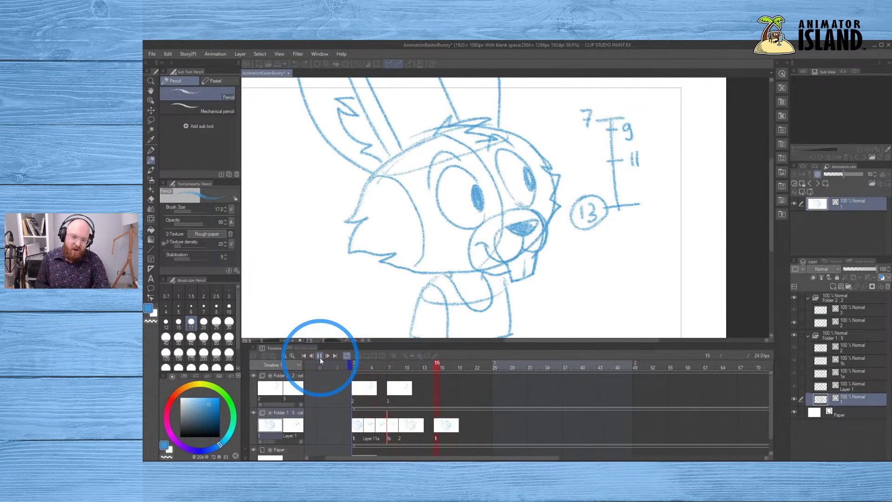
click(320, 356)
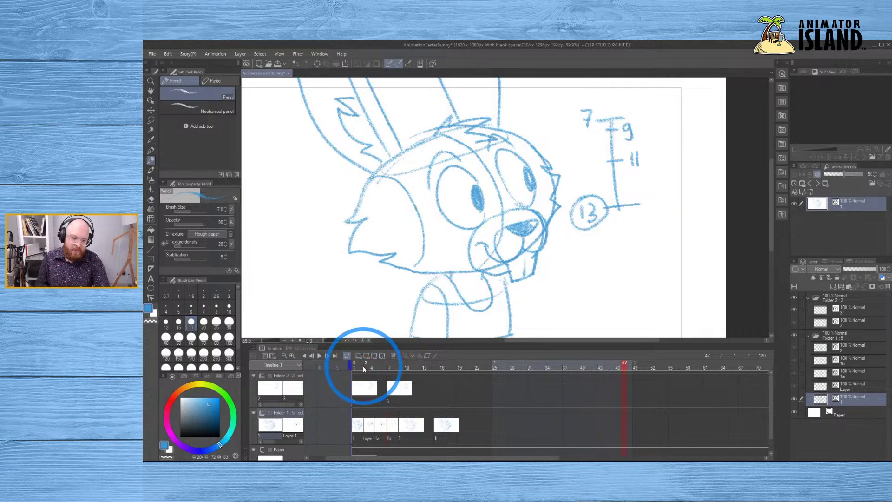
drag(364, 366, 354, 366)
click(319, 356)
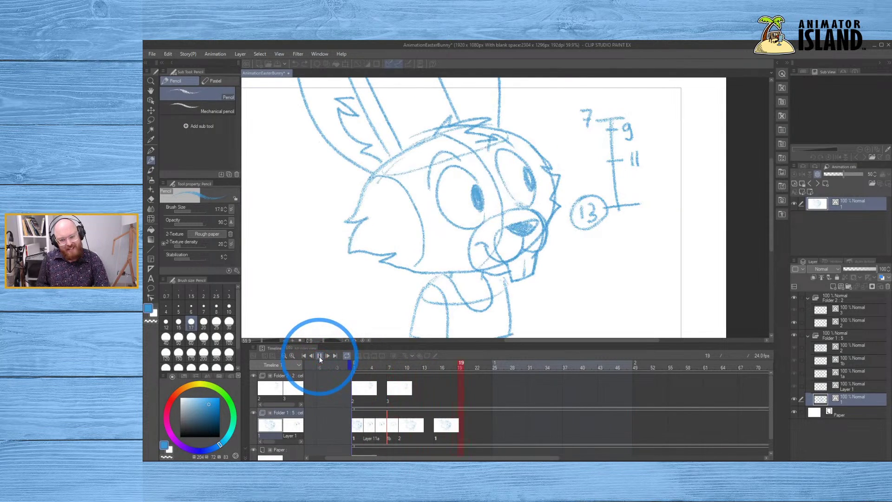
- Stop the playback and compare the Folder 1 cels at frames 7, 9 and 11 to check the timing into the closed-eye pose
click(319, 356)
drag(363, 368, 407, 368)
mouse_move(415, 365)
mouse_down()
mouse_move(434, 364)
mouse_move(395, 367)
mouse_move(451, 367)
mouse_move(401, 366)
mouse_up()
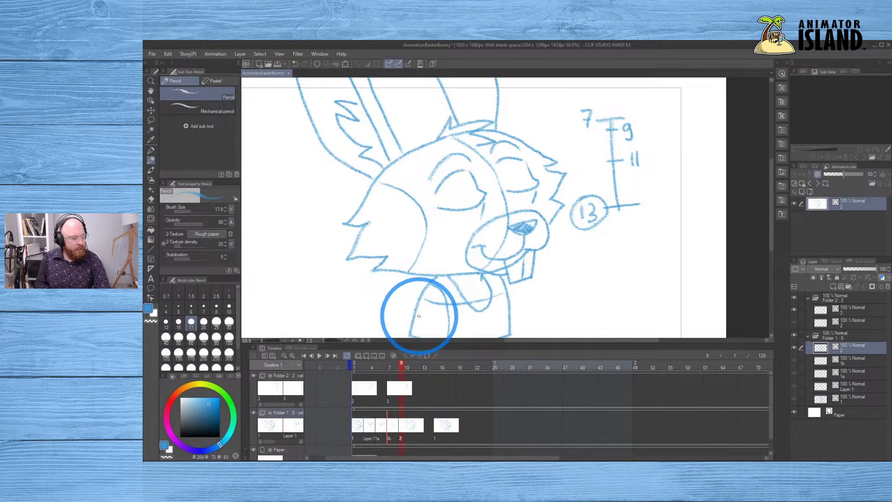
click(390, 430)
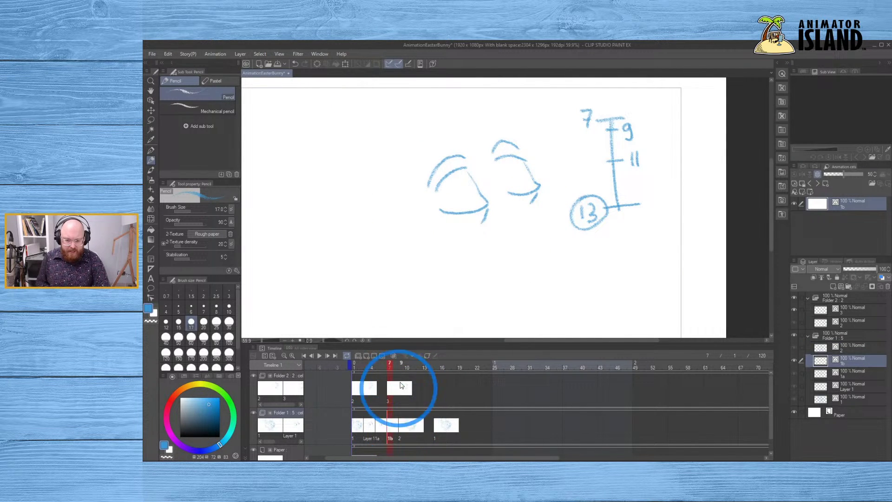
click(385, 424)
click(390, 428)
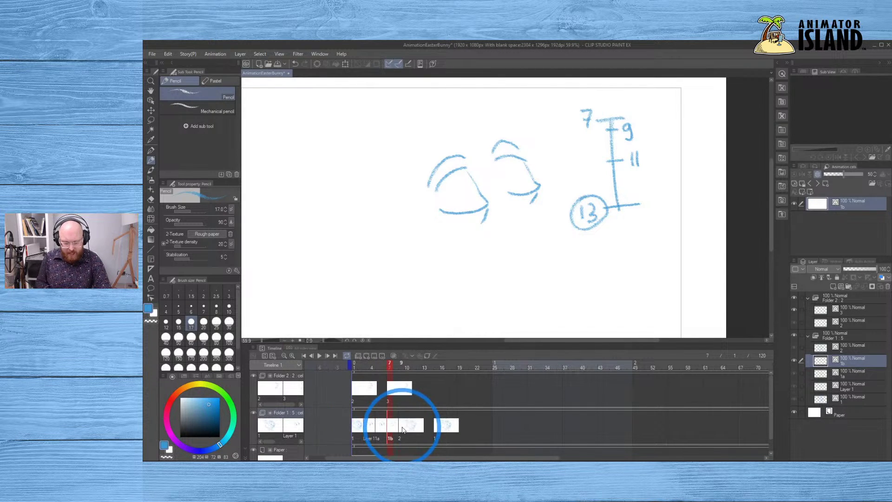
click(402, 431)
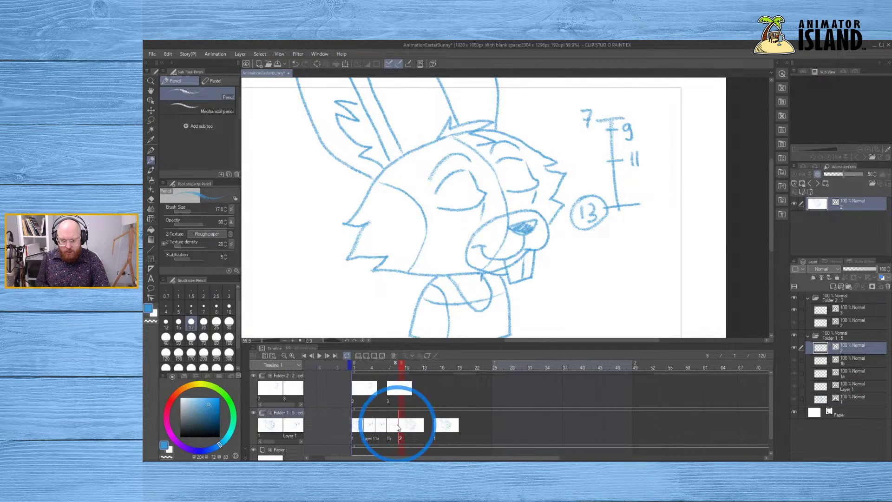
click(395, 439)
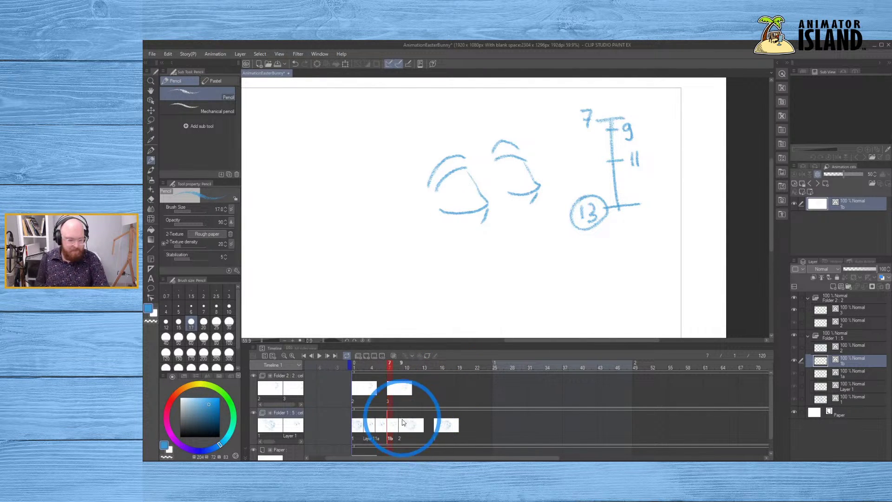
click(413, 432)
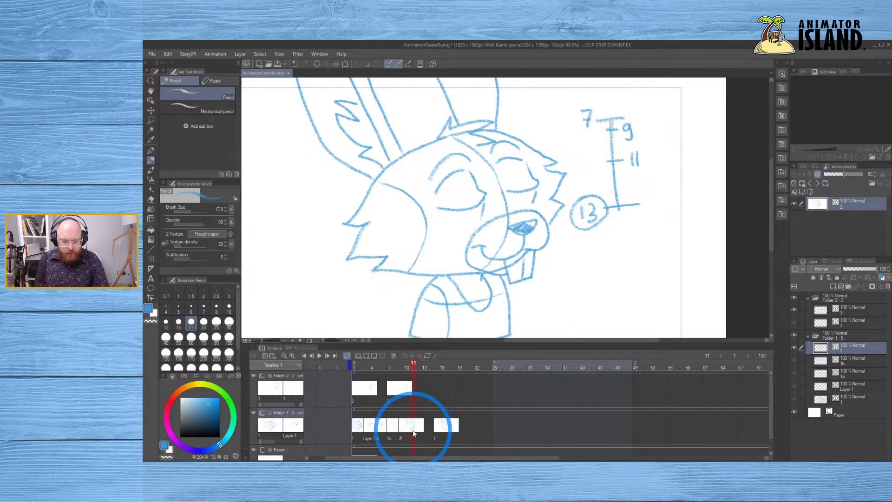
- Move the second timing chart cel in Folder 2 so that it starts at frame 9, aligned with the closed-eye cel
click(389, 399)
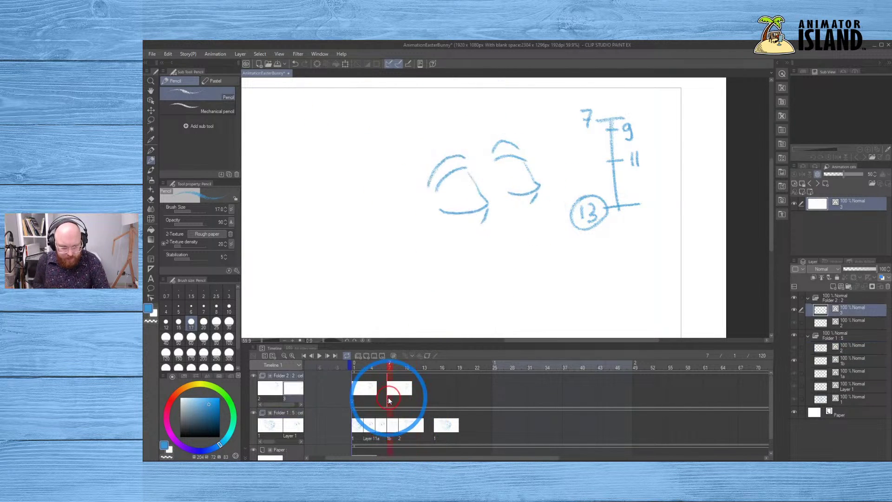
drag(389, 397, 419, 367)
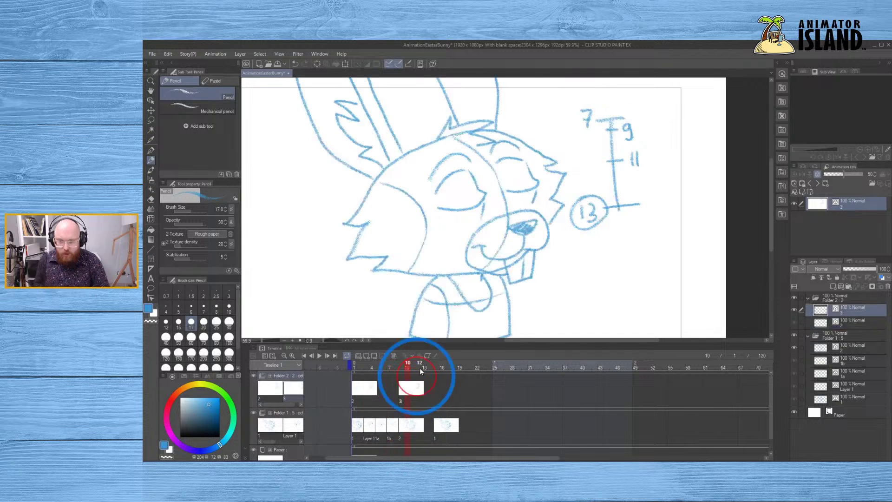
click(400, 398)
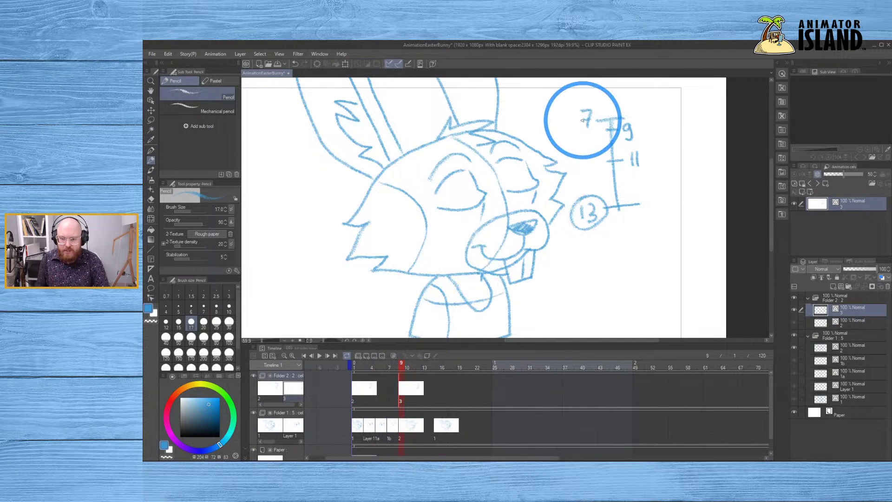
- Erase the numbers on the second timing chart and pencil in 9, 11, an underlined 13, and 15 inside the circle
key(e)
mouse_move(581, 119)
mouse_down()
mouse_move(626, 130)
mouse_move(637, 155)
mouse_move(637, 169)
mouse_move(591, 208)
mouse_up()
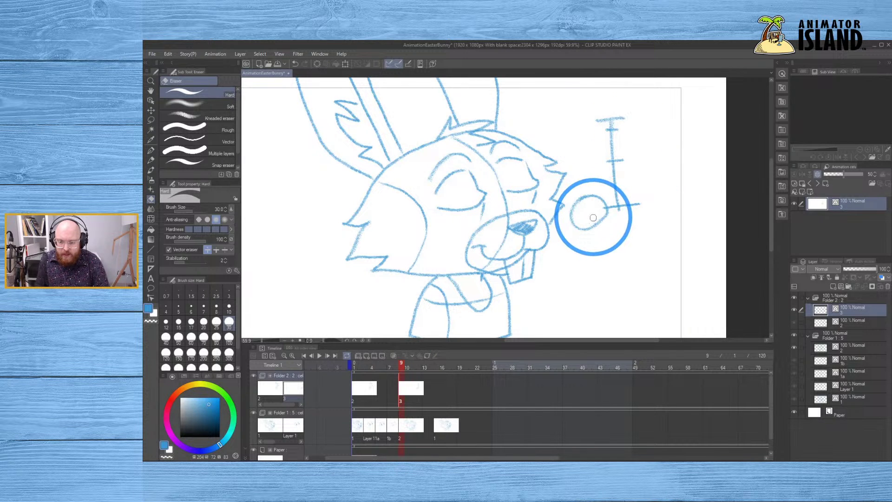
key(b)
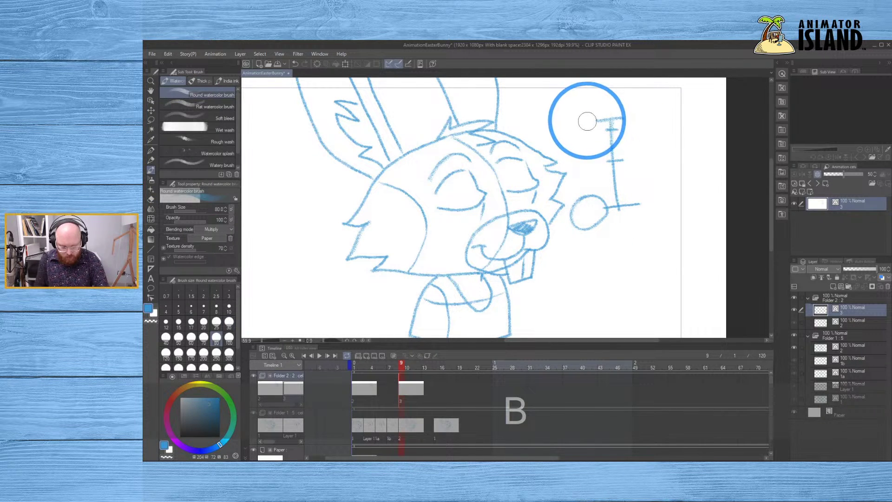
key(p)
key(p)
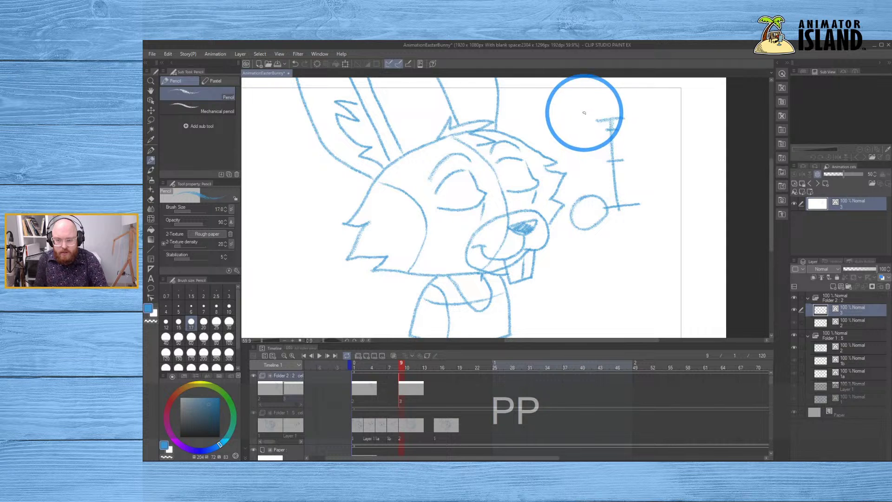
mouse_move(584, 113)
mouse_down()
mouse_move(574, 111)
mouse_move(575, 124)
mouse_up()
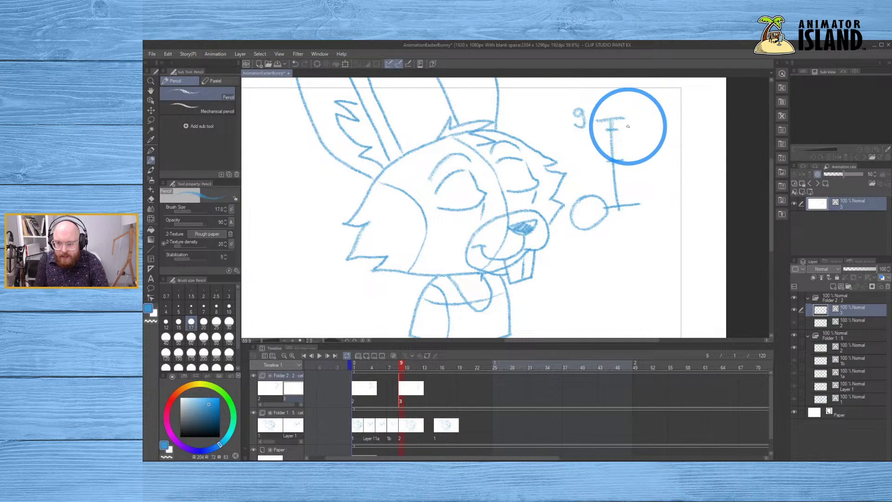
drag(632, 125, 631, 135)
mouse_move(636, 123)
mouse_down()
mouse_move(632, 166)
mouse_move(644, 169)
mouse_move(633, 168)
mouse_up()
drag(629, 171, 647, 171)
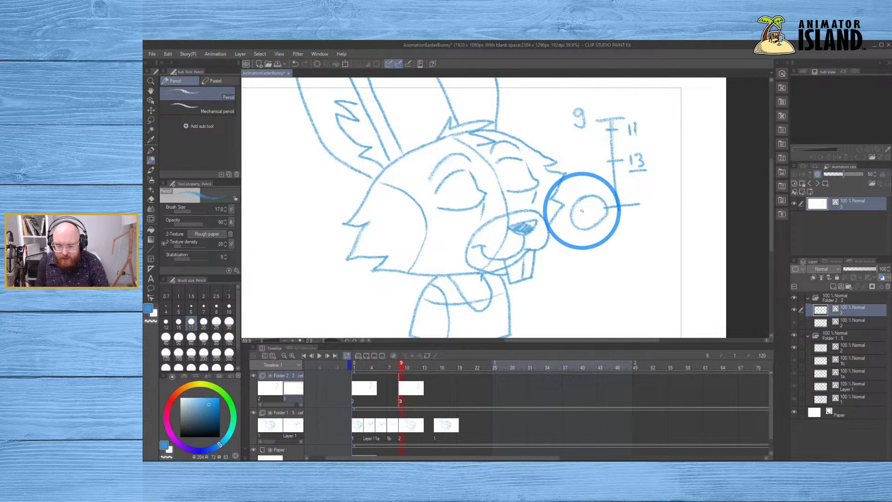
drag(582, 207, 588, 224)
drag(591, 206, 599, 204)
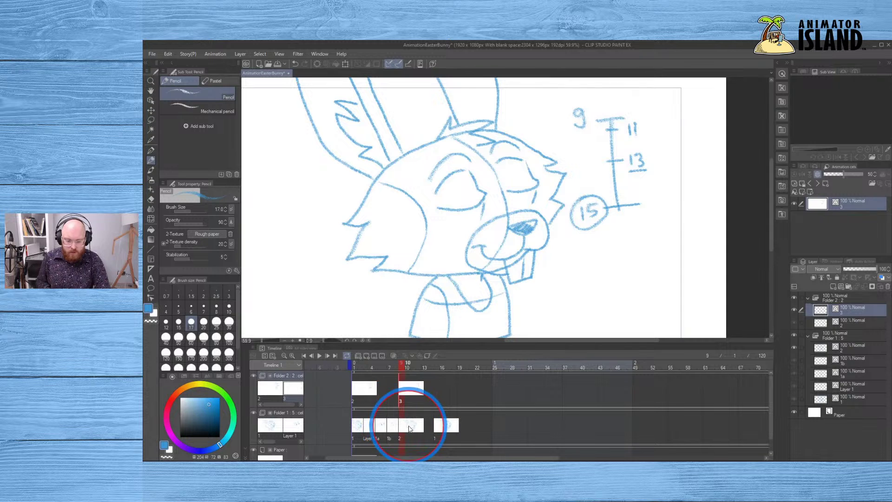
- Copy the half-closed eye cel 1a from frame 5 of Folder 1 and paste it at frame 11
click(413, 428)
mouse_move(413, 434)
mouse_down()
mouse_move(406, 425)
mouse_move(438, 442)
mouse_move(422, 437)
mouse_up()
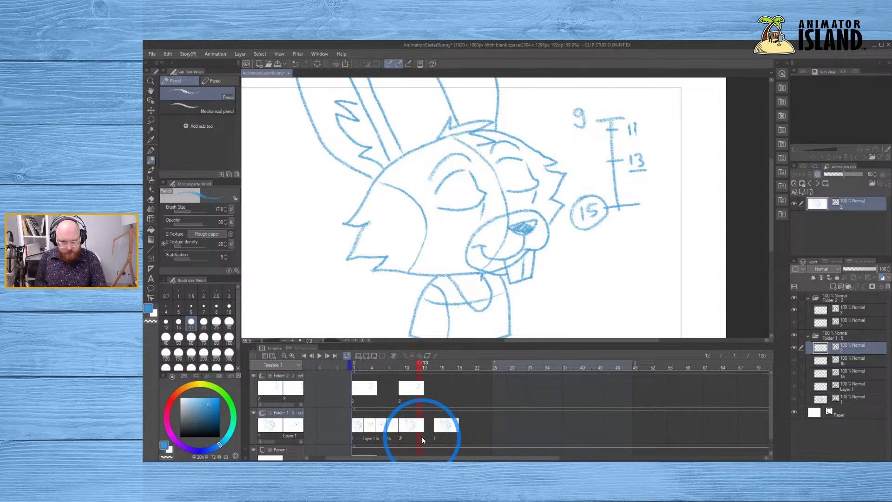
click(369, 433)
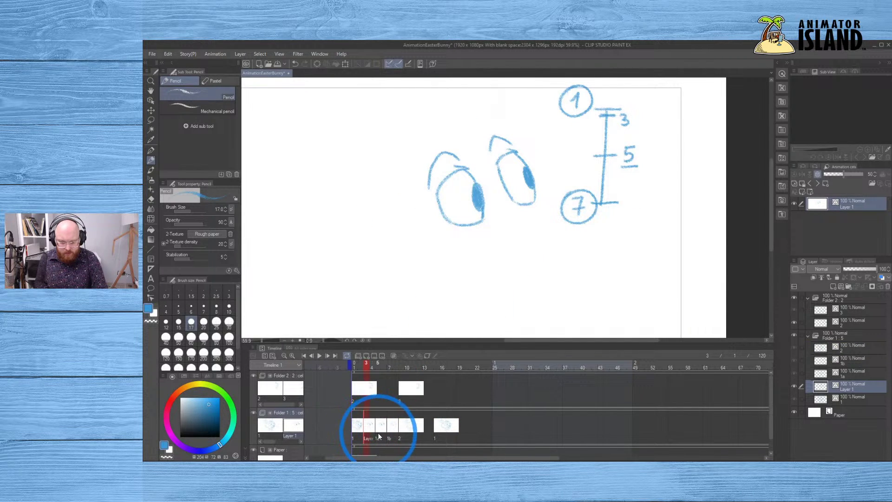
click(379, 433)
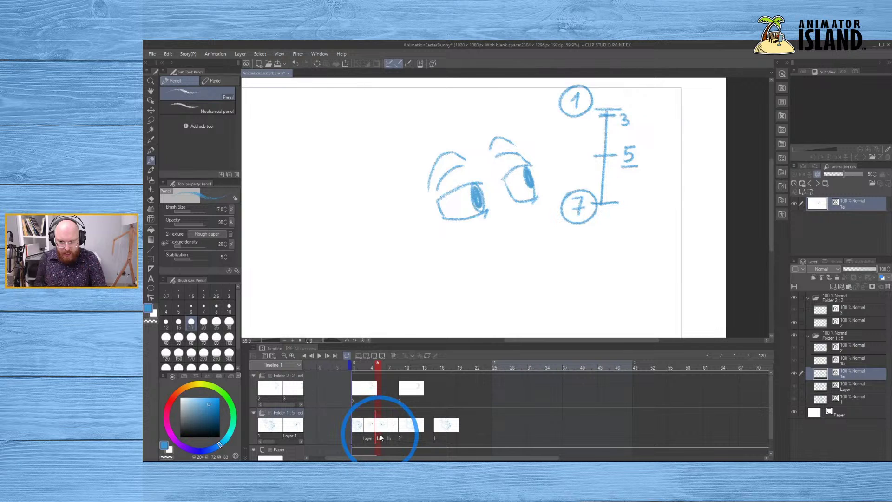
click(379, 436)
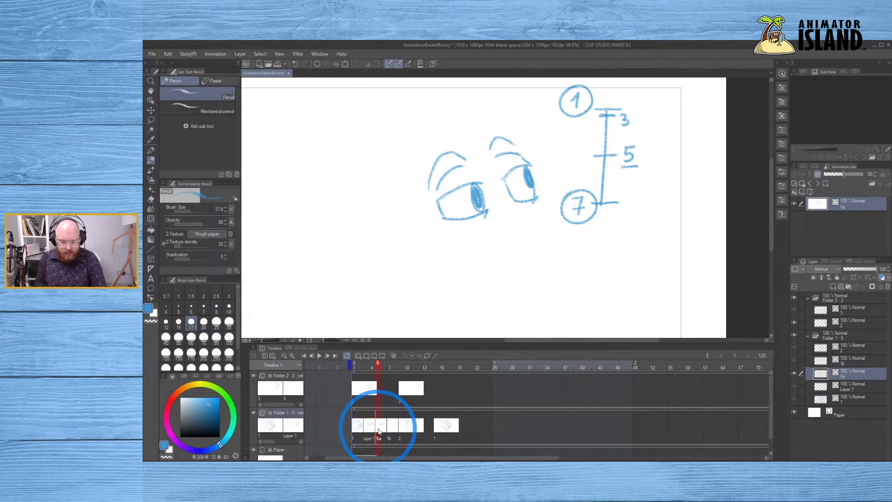
right_click(380, 434)
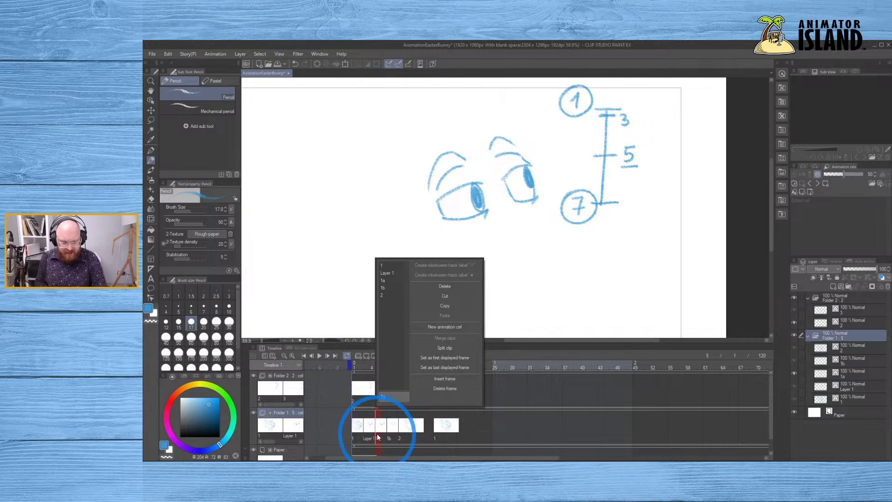
click(377, 435)
key(ctrl+c)
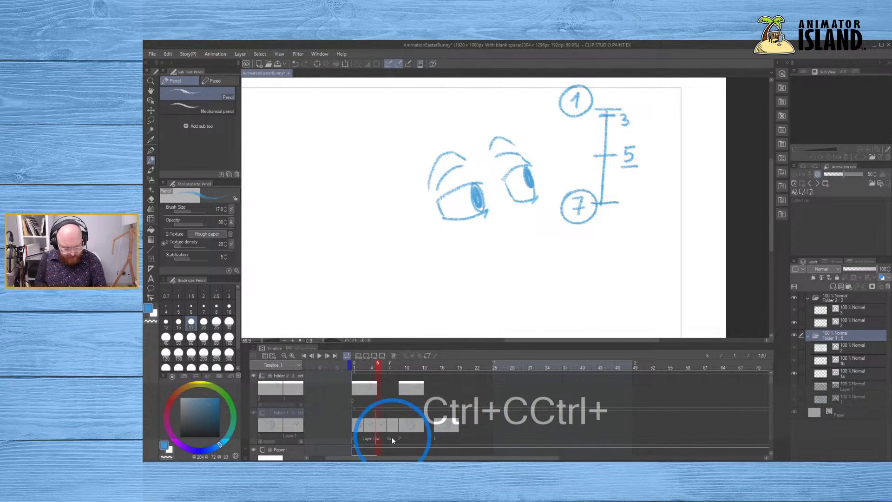
key(ctrl+alt+v)
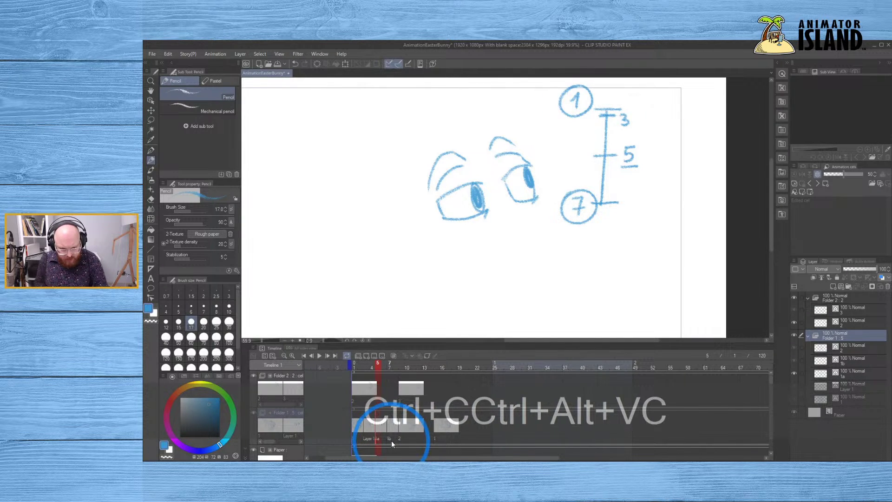
key(ctrl+alt+c)
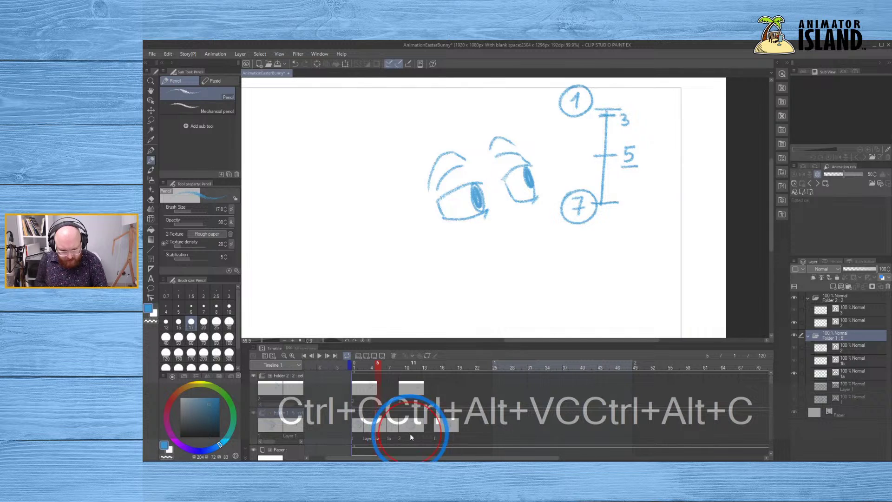
click(411, 435)
key(ctrl+alt+v)
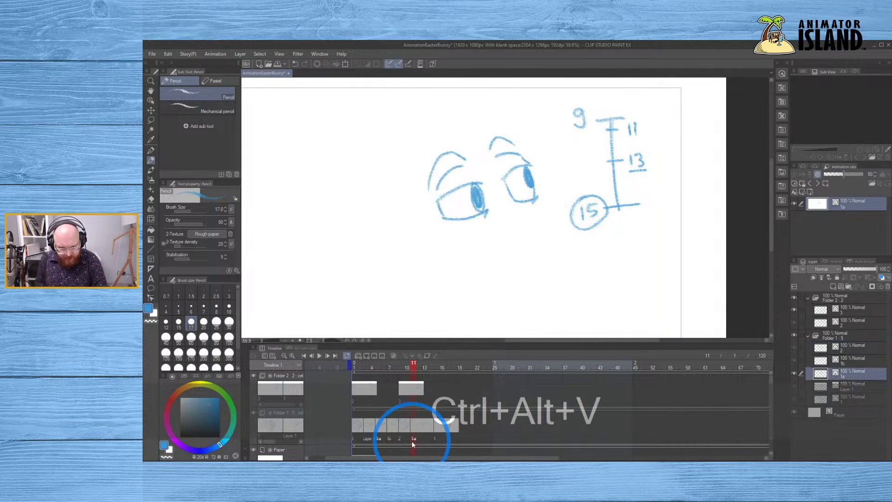
- Flip back and forth between frames 9 and 11 to check the eye opening from closed to half-closed
click(404, 436)
click(413, 436)
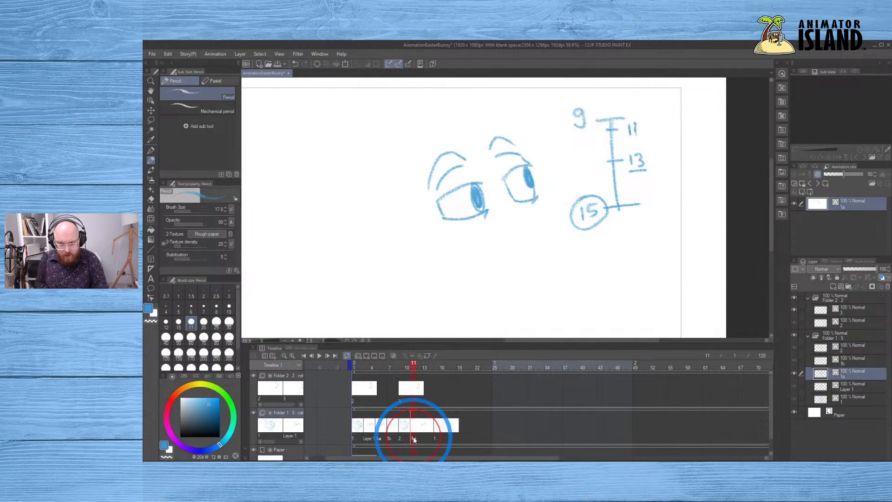
click(400, 435)
click(412, 437)
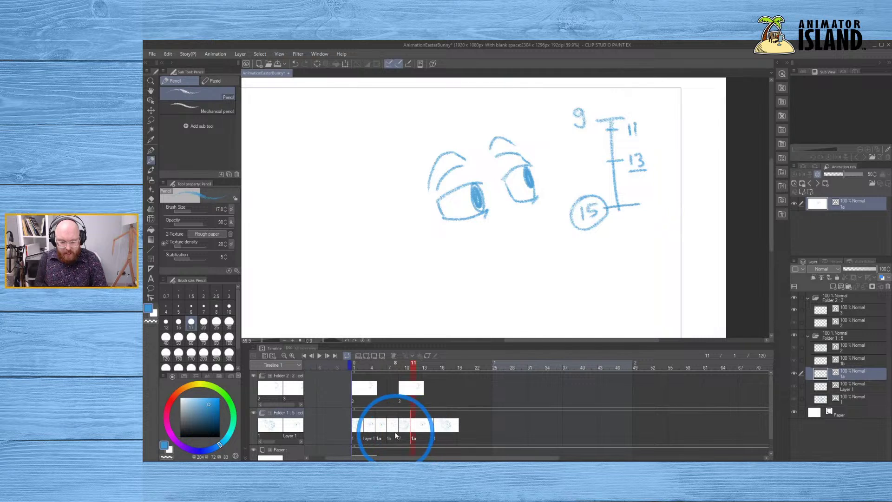
click(400, 436)
click(418, 436)
click(400, 435)
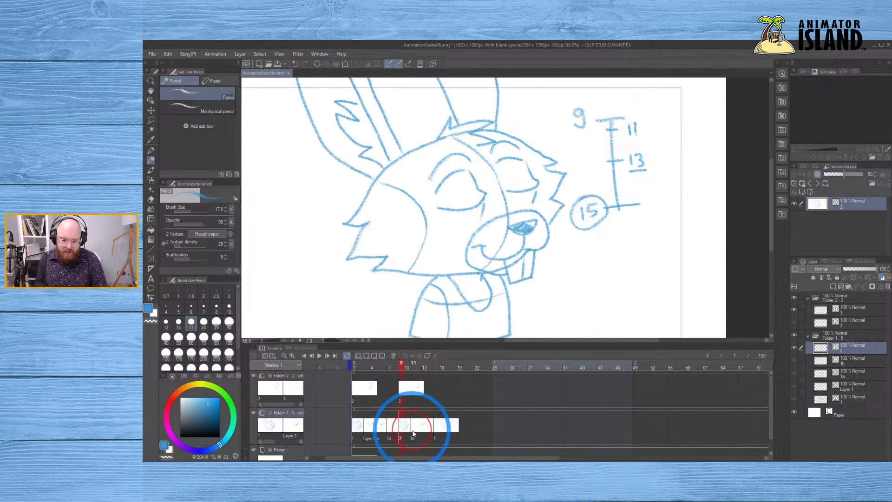
click(412, 436)
click(401, 436)
click(414, 436)
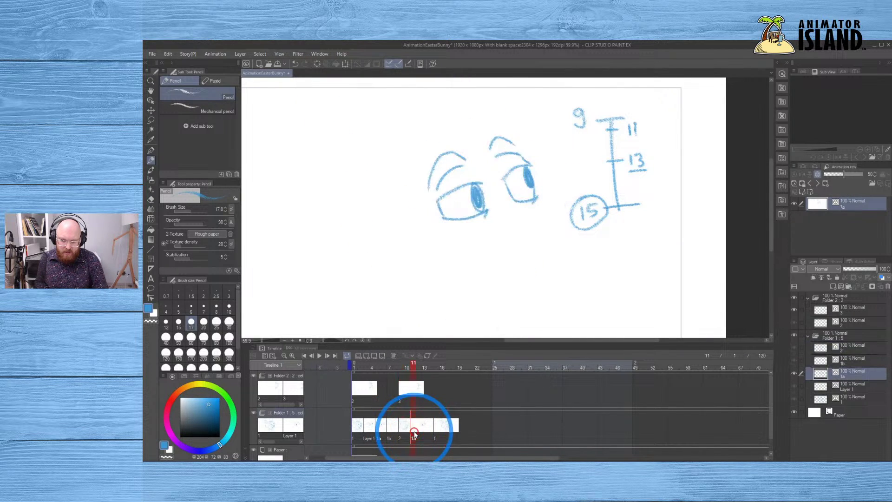
- Move the pasted half-closed eye cel 1a in Folder 1 from frame 11 to frame 13
click(422, 434)
click(425, 437)
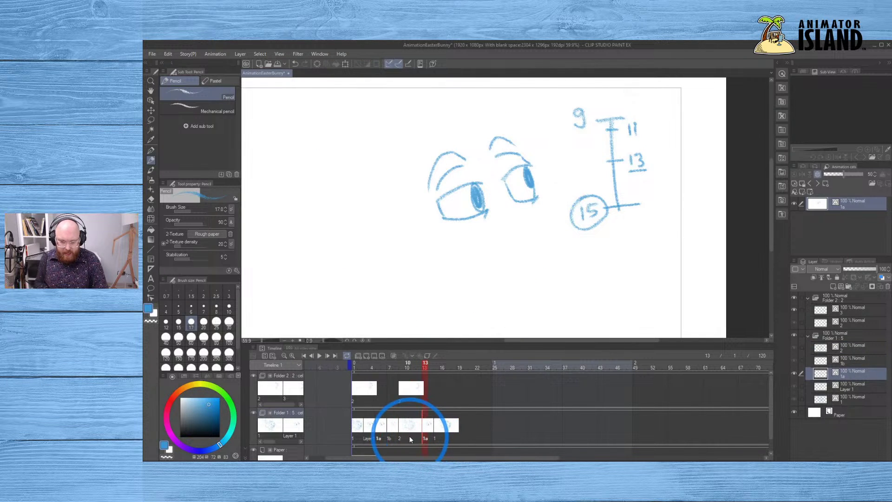
click(409, 436)
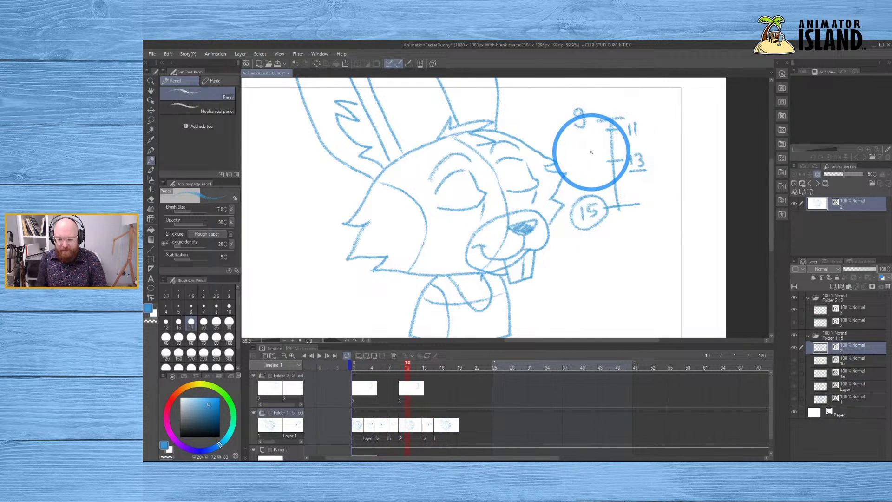
- Insert a new blank cel at frame 11 in Folder 1, following the closed-eye cel, and turn on onion skin
click(402, 434)
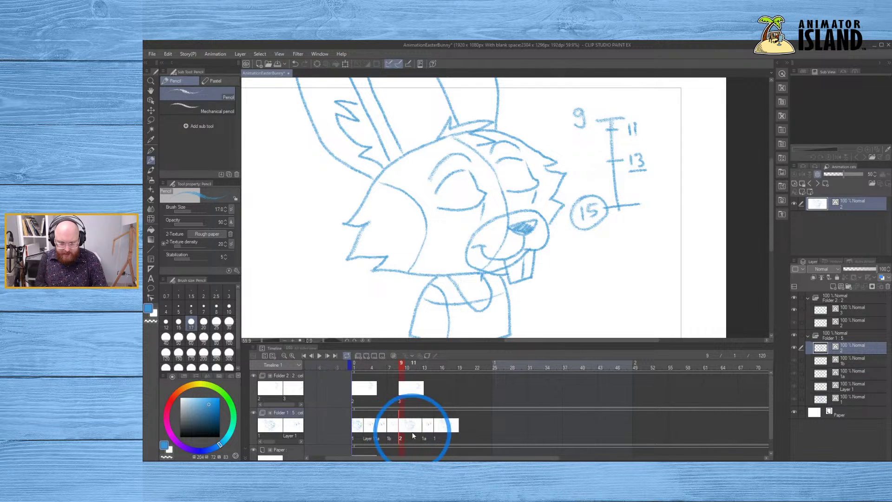
key(n)
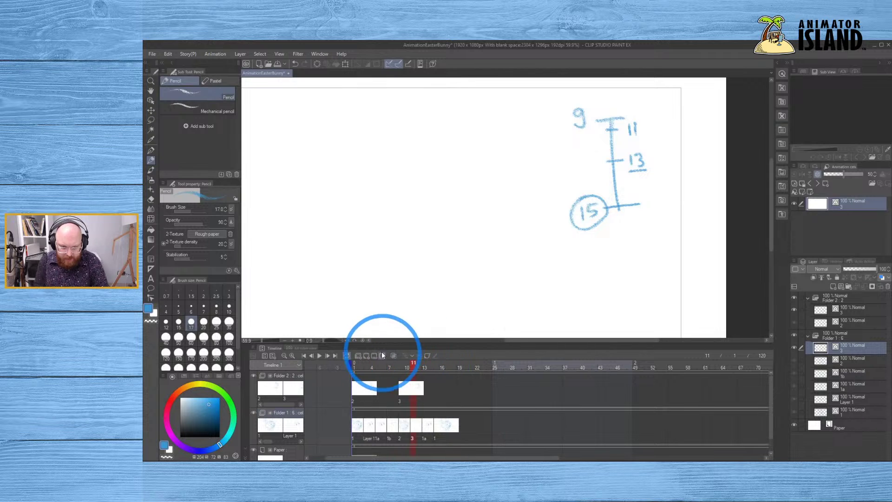
click(393, 356)
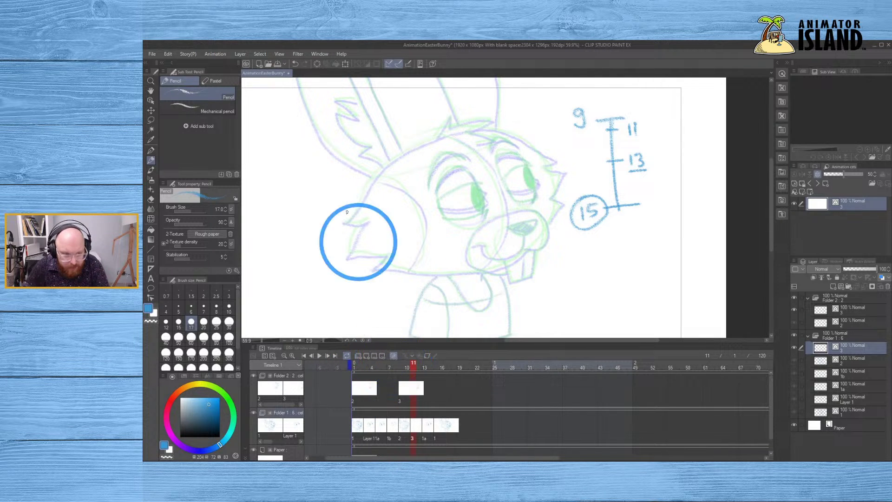
- Limit the onion skin to 1 previous cel and 1 next cel
click(217, 55)
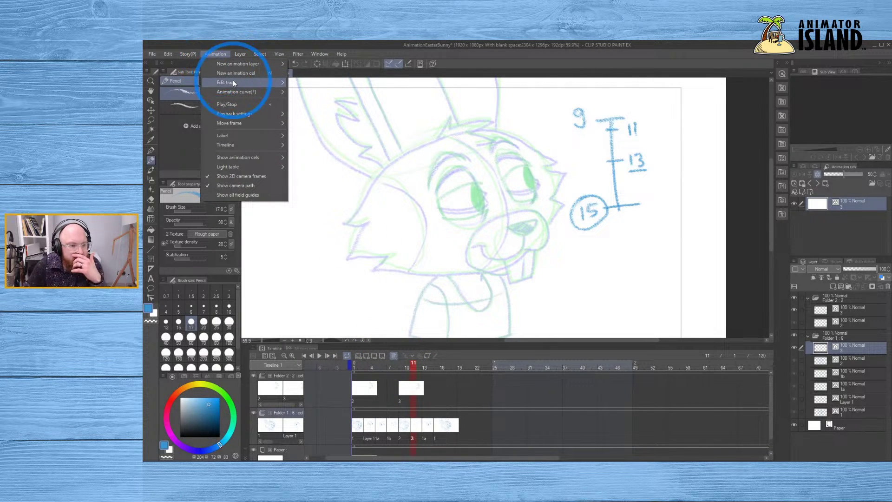
mouse_move(233, 81)
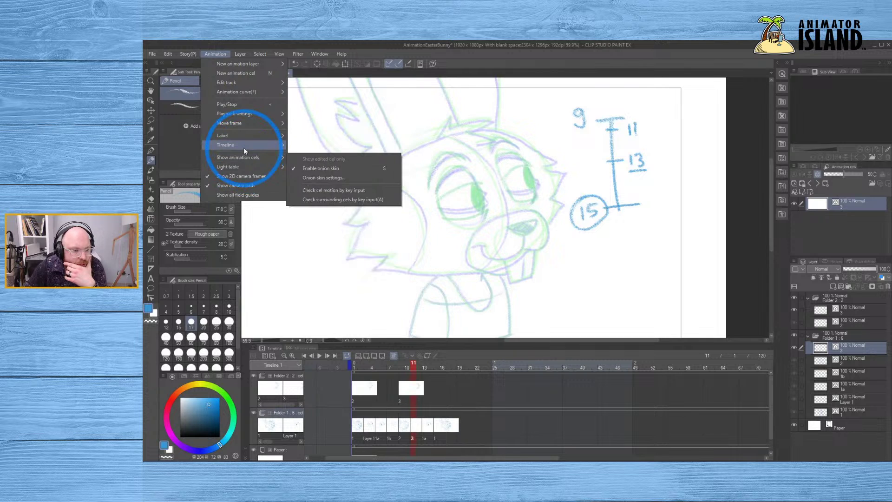
mouse_move(244, 146)
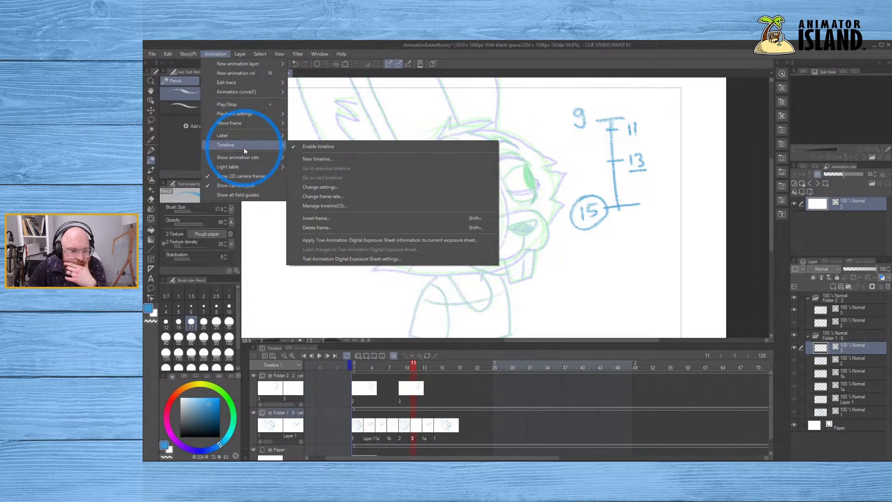
mouse_move(246, 123)
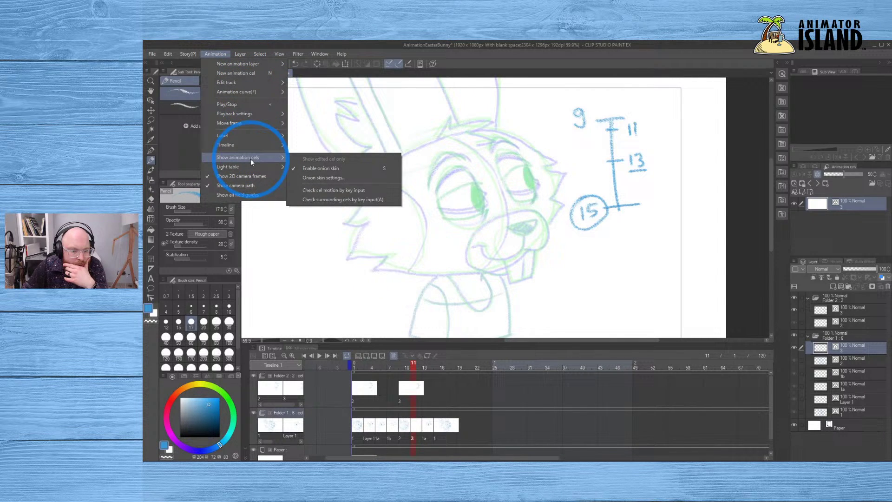
click(384, 178)
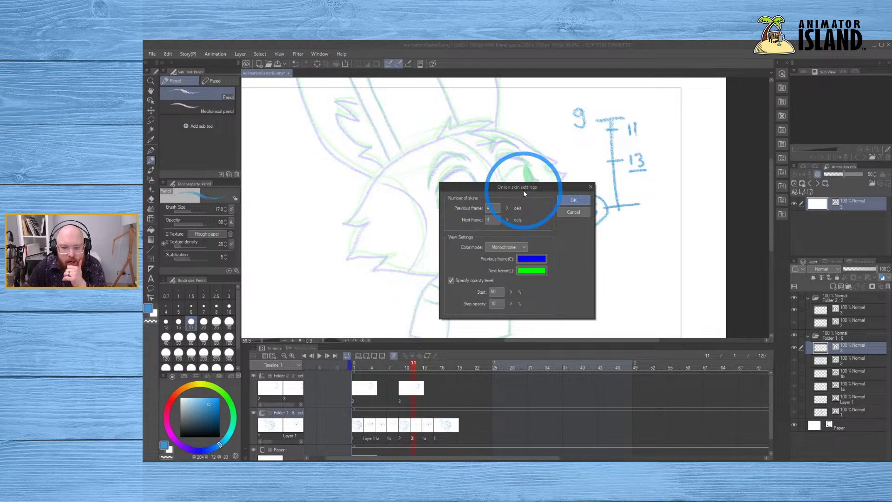
drag(524, 194, 672, 237)
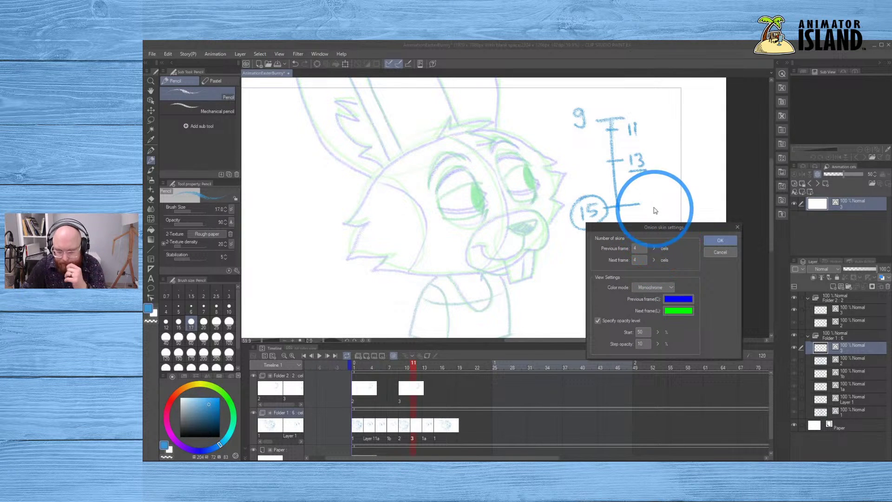
click(621, 248)
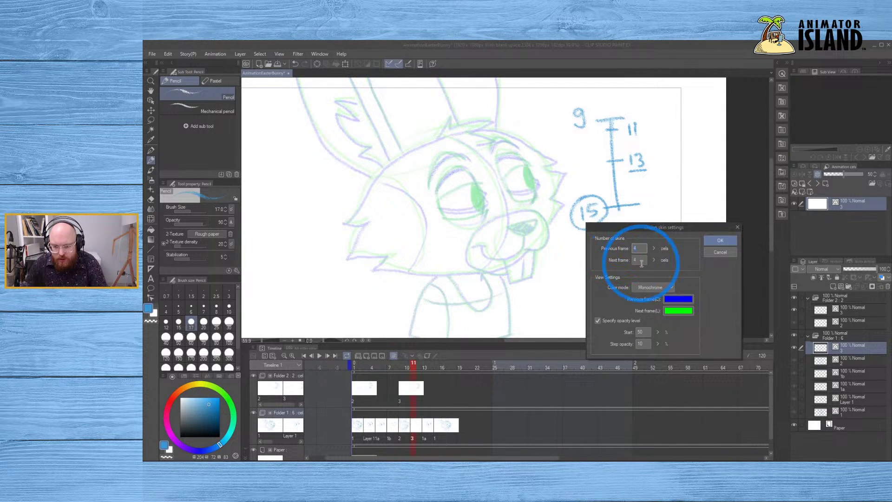
text(1)
key(Tab)
text(1)
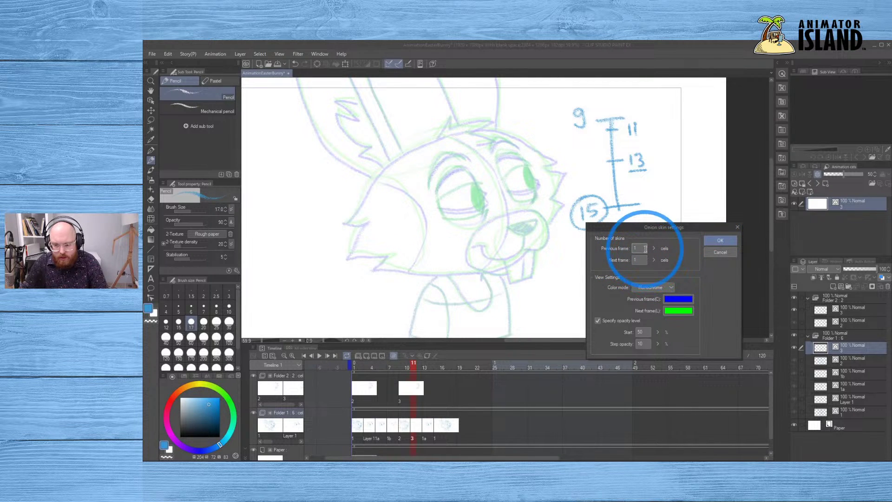
click(708, 241)
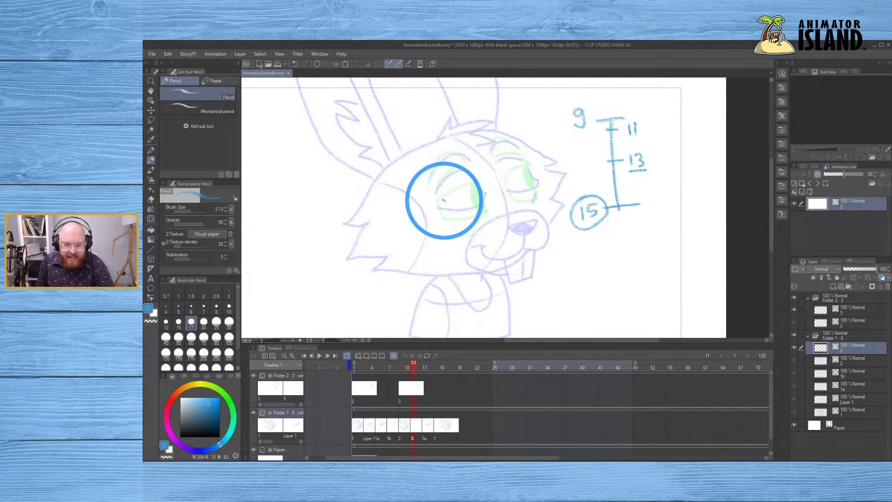
- Pencil the bunny's near eye, almost closed, on the frame 11 cel of Folder 1 between the onion-skinned drawings
mouse_move(436, 208)
mouse_down()
mouse_move(484, 197)
mouse_move(450, 212)
mouse_move(469, 213)
mouse_up()
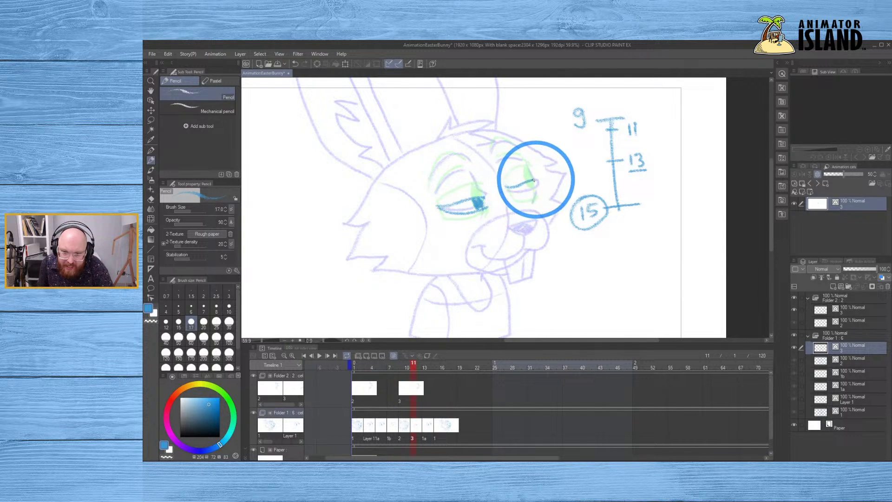
key(ctrl+z)
drag(520, 182, 537, 181)
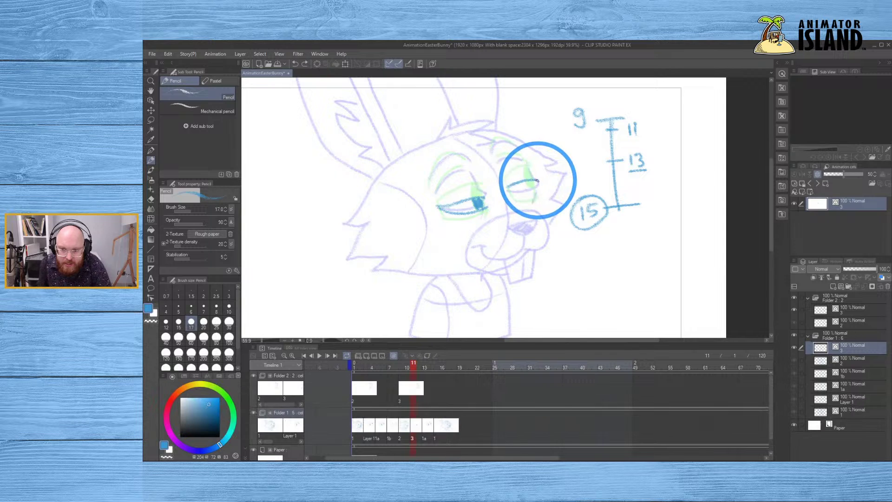
key(ctrl+z)
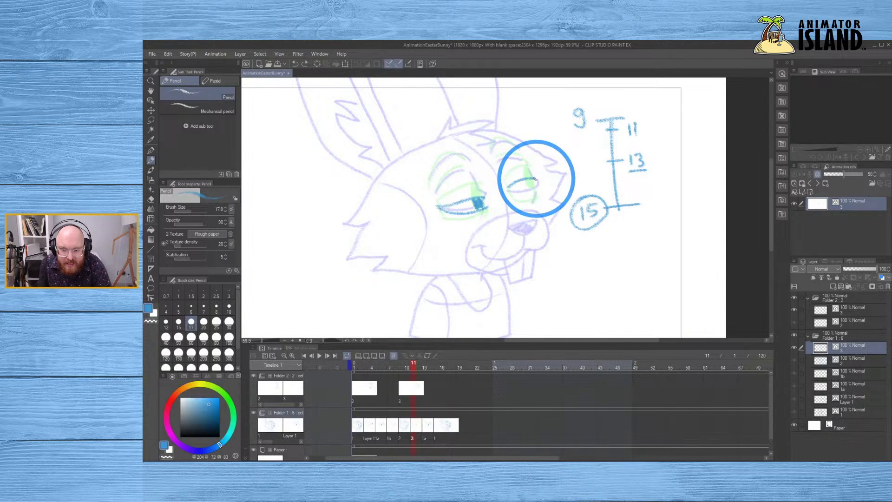
key(ctrl+y)
key(ctrl+z)
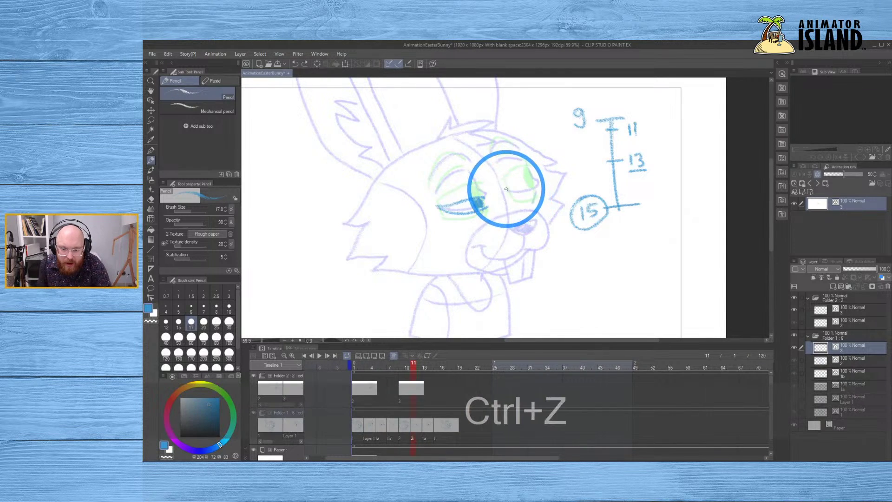
drag(515, 184, 539, 180)
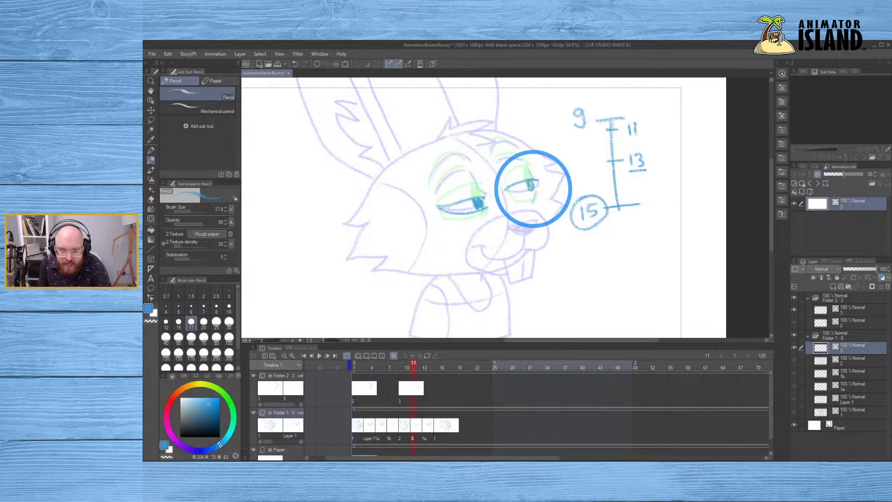
key(ctrl+z)
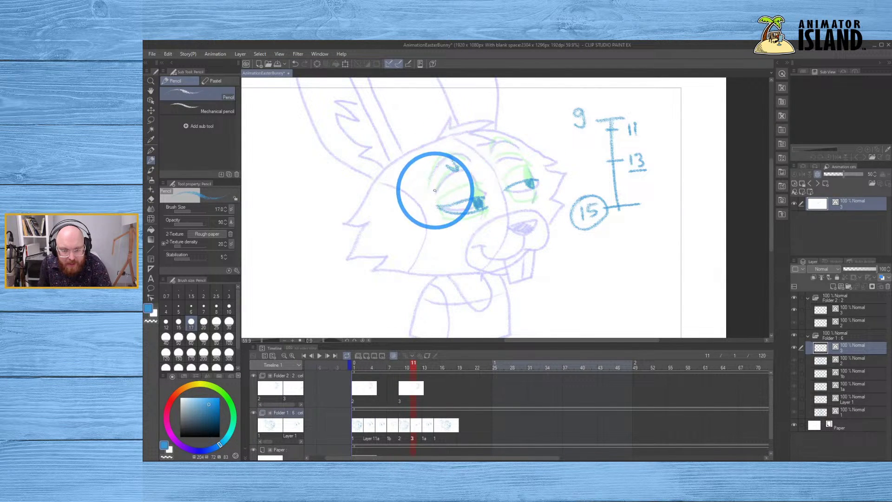
key(ctrl+z)
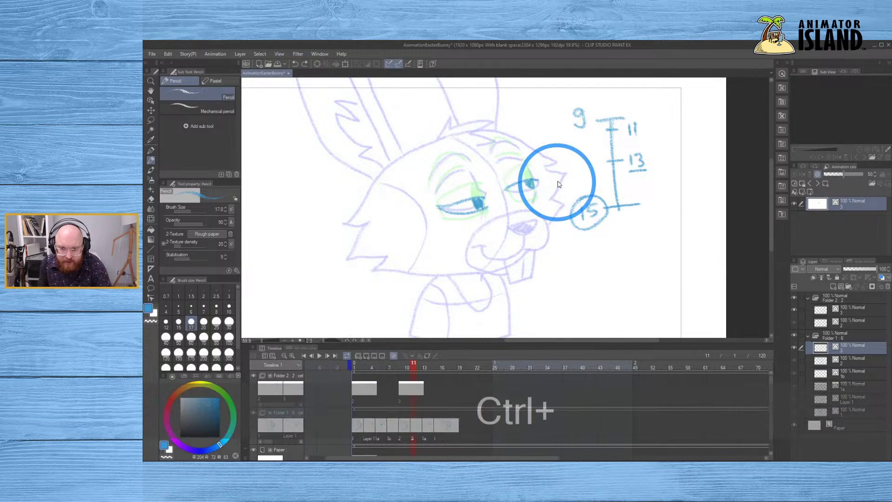
key(ctrl+z)
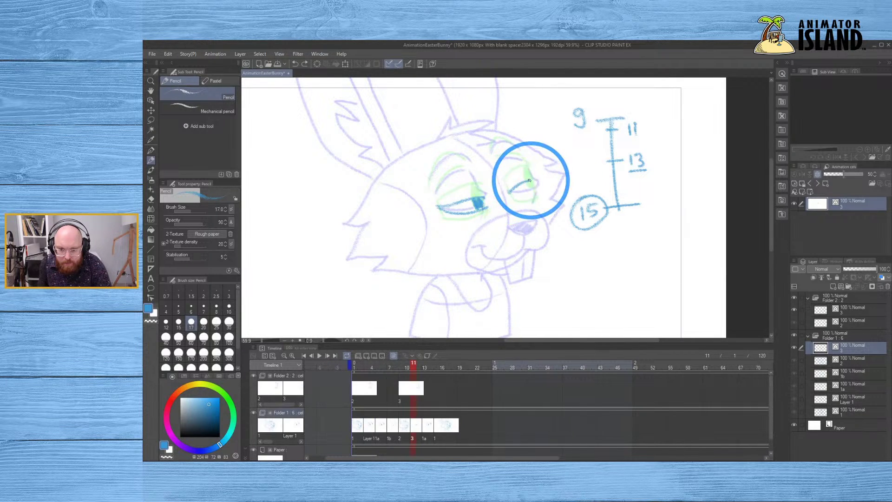
key(ctrl+z)
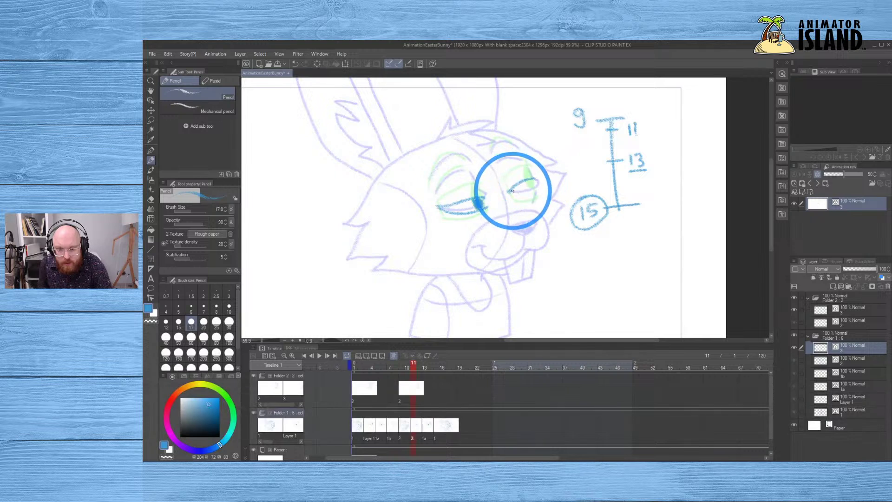
key(ctrl+z)
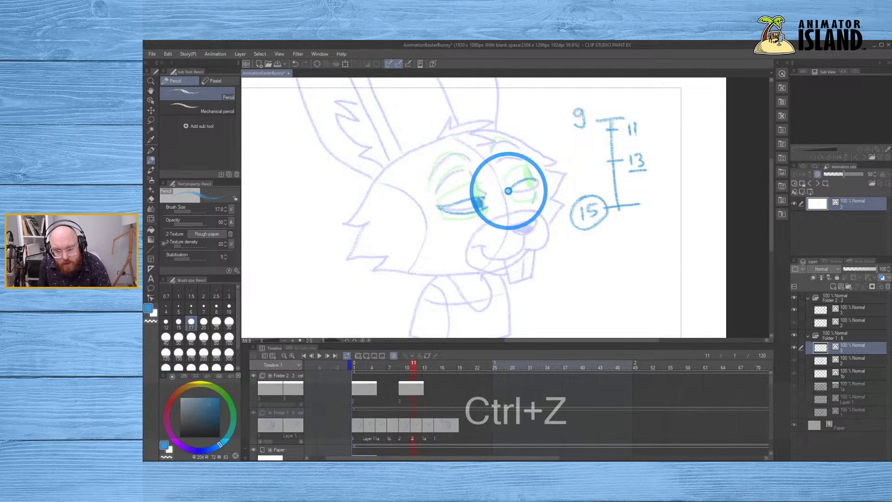
key(ctrl+z)
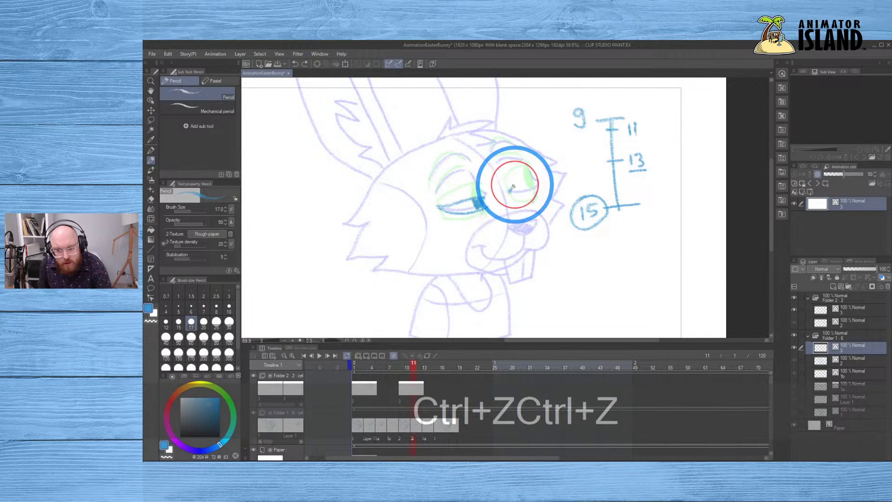
- Draw the bunny's far eye, almost closed with its pupil, at frame 11 and compare it with the preceding closed-eye cel
mouse_move(513, 187)
mouse_down()
mouse_move(534, 181)
mouse_move(535, 191)
mouse_up()
key(ctrl+z)
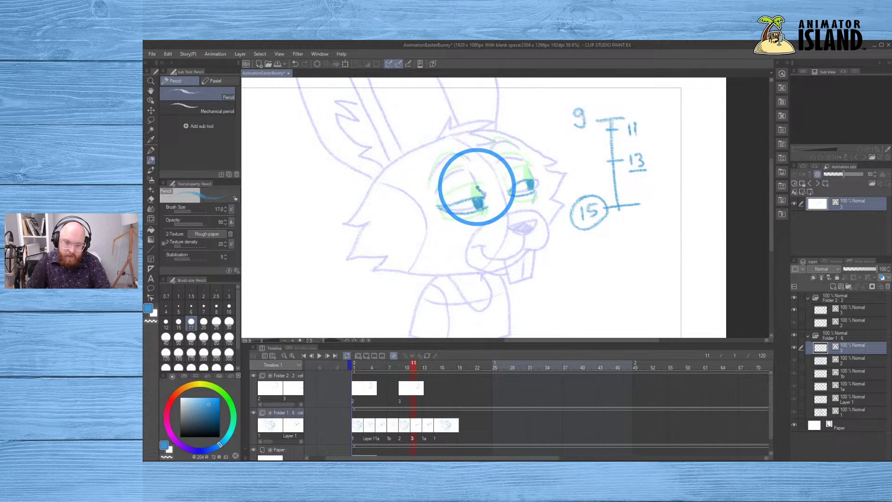
key(ctrl+z)
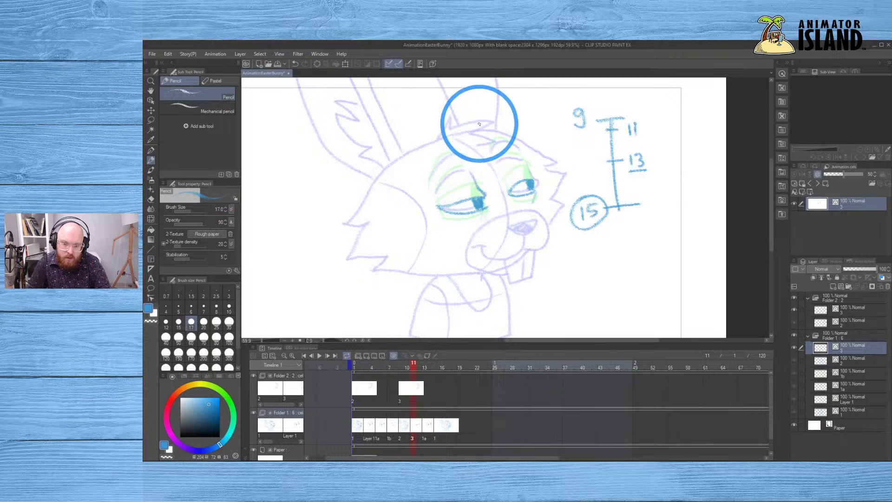
click(409, 367)
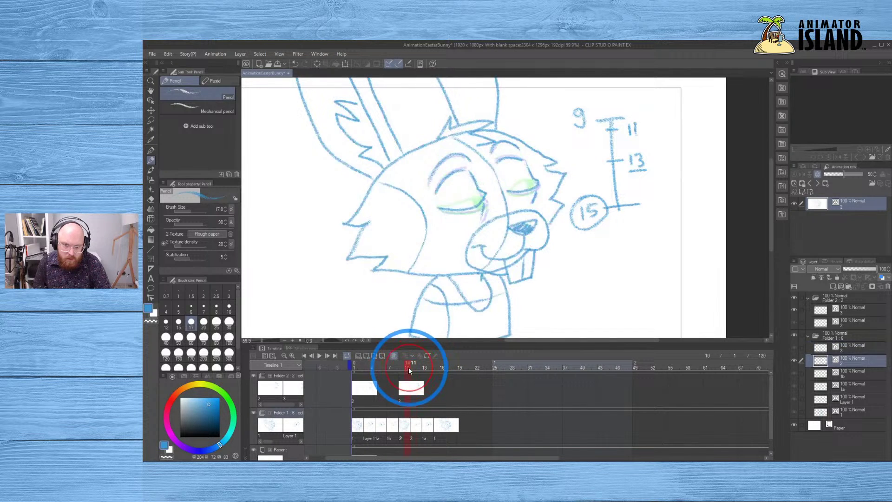
mouse_move(409, 369)
mouse_down()
mouse_move(432, 365)
mouse_move(415, 364)
mouse_up()
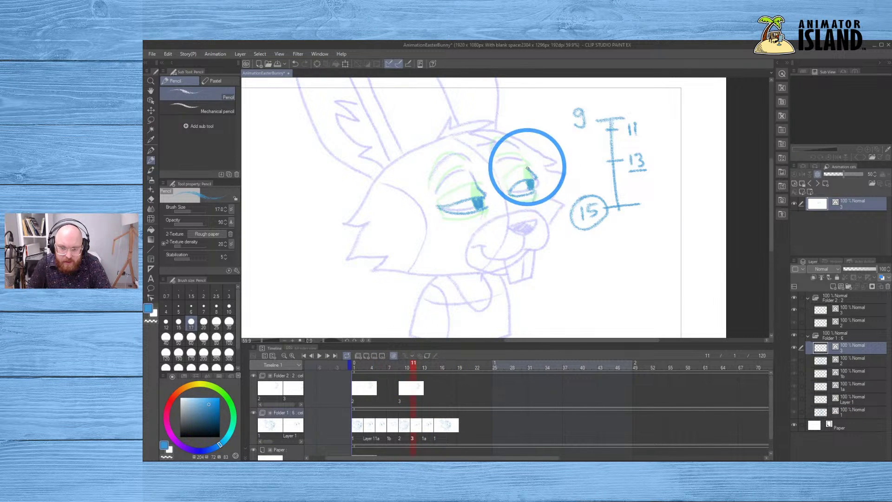
- Add short socket lines above and below the far eye and beneath the near eye's inner corner
key(ctrl+z)
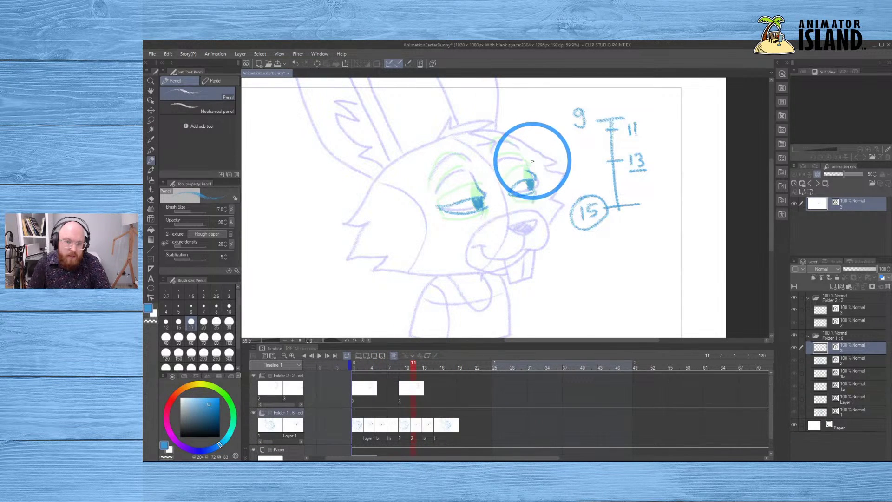
drag(530, 178, 522, 157)
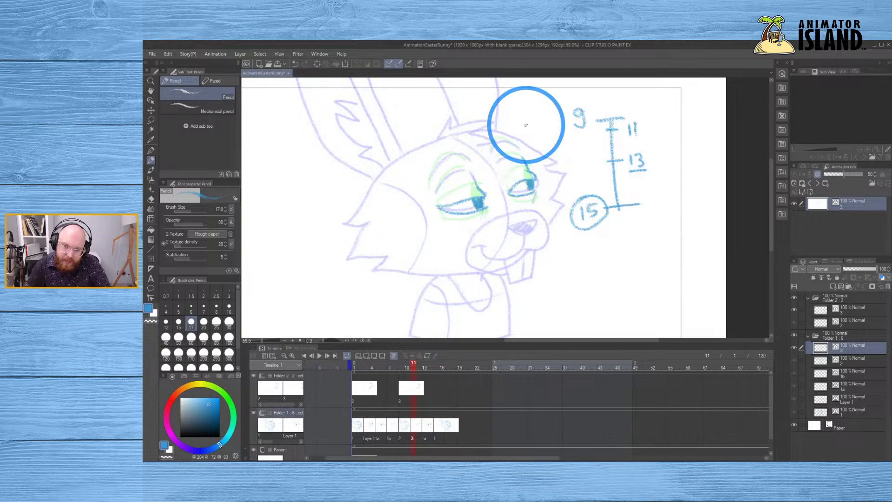
click(532, 197)
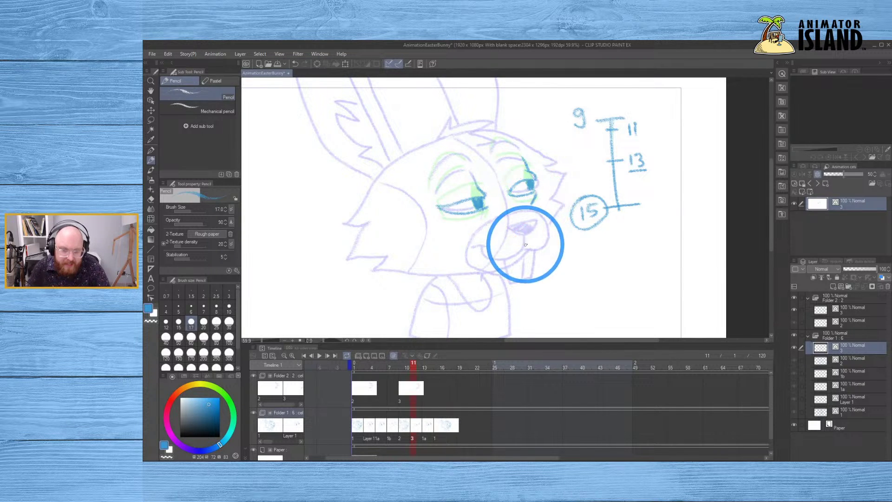
click(480, 225)
key(ctrl+z)
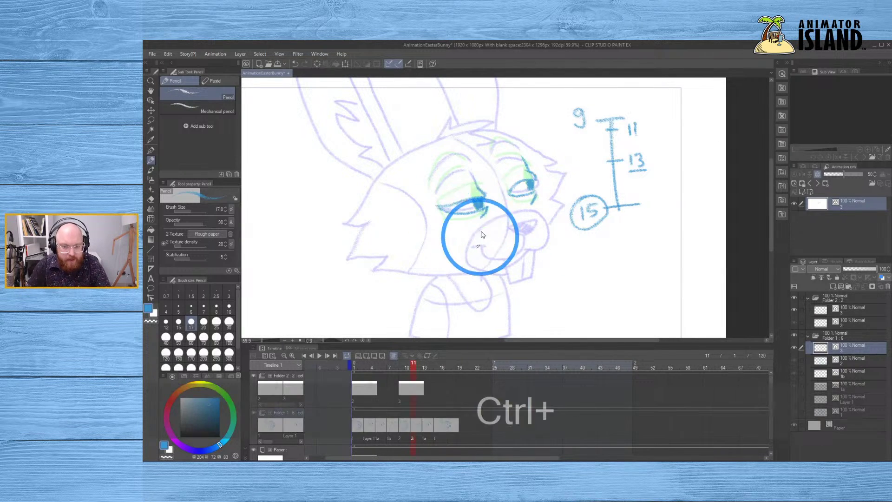
click(485, 224)
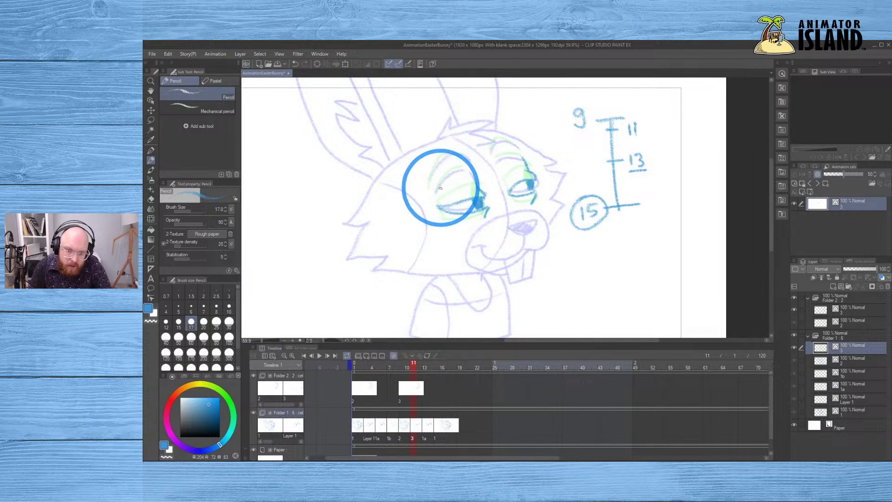
- Draw the eyebrows above both eyes on the frame 11 cel, and scrub from frame 13 back to frame 1 to review them
drag(436, 191, 450, 172)
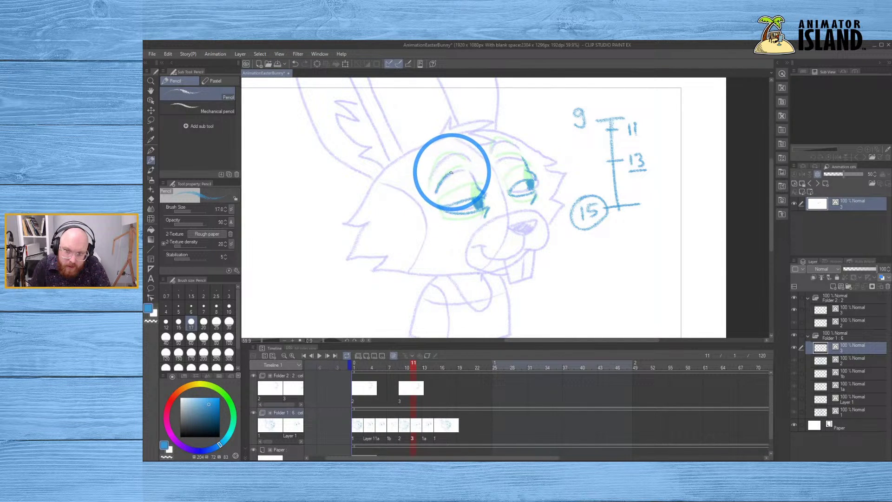
key(ctrl+z)
click(436, 190)
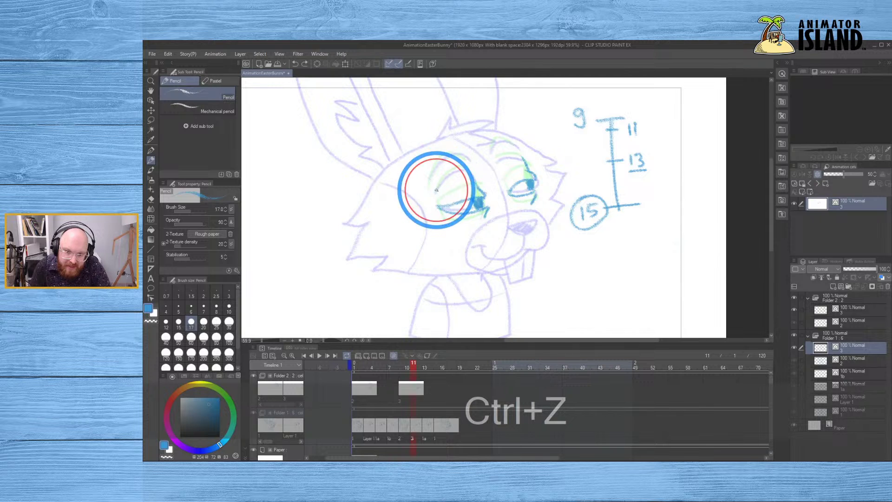
mouse_move(437, 190)
mouse_down()
mouse_move(462, 149)
mouse_move(466, 158)
mouse_move(454, 148)
mouse_move(434, 163)
mouse_move(428, 191)
mouse_up()
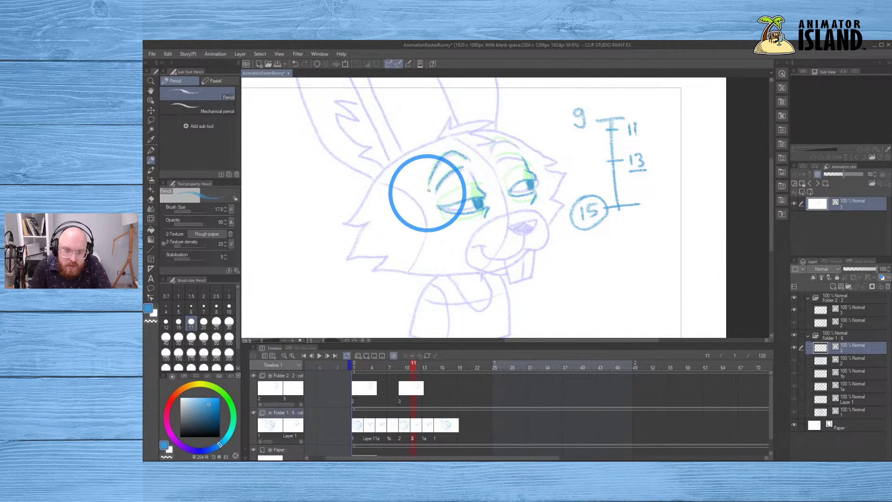
mouse_move(486, 154)
mouse_down()
mouse_move(503, 140)
mouse_move(514, 151)
mouse_move(494, 155)
mouse_move(511, 156)
mouse_up()
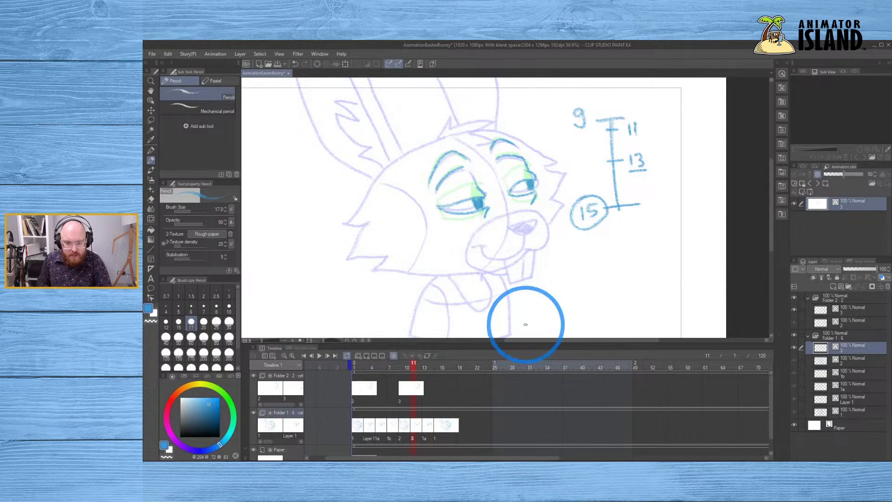
click(425, 368)
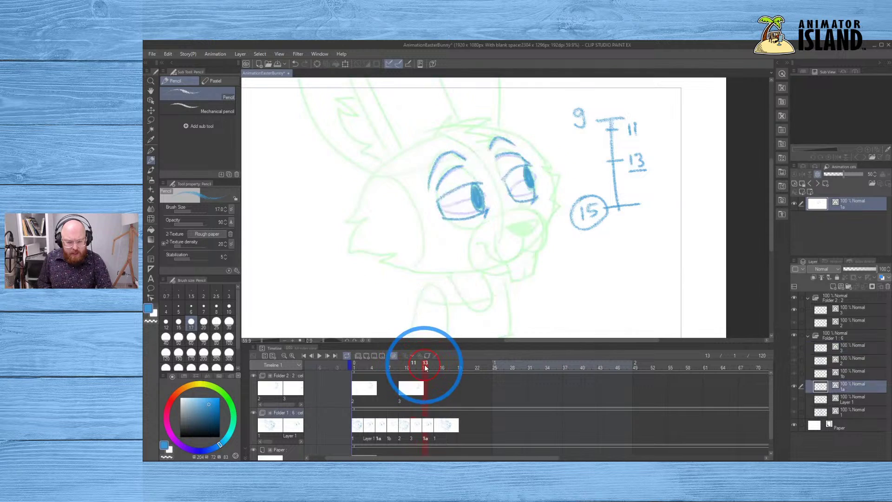
mouse_move(425, 368)
mouse_down()
mouse_move(450, 364)
mouse_move(285, 368)
mouse_up()
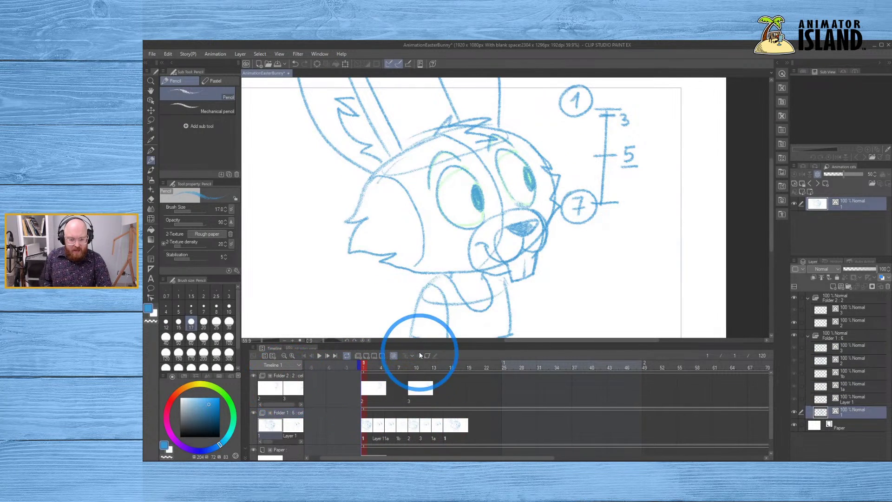
- Turn off onion skinning and play the blink animation repeatedly from frame 1 to check its timing
click(394, 356)
click(319, 356)
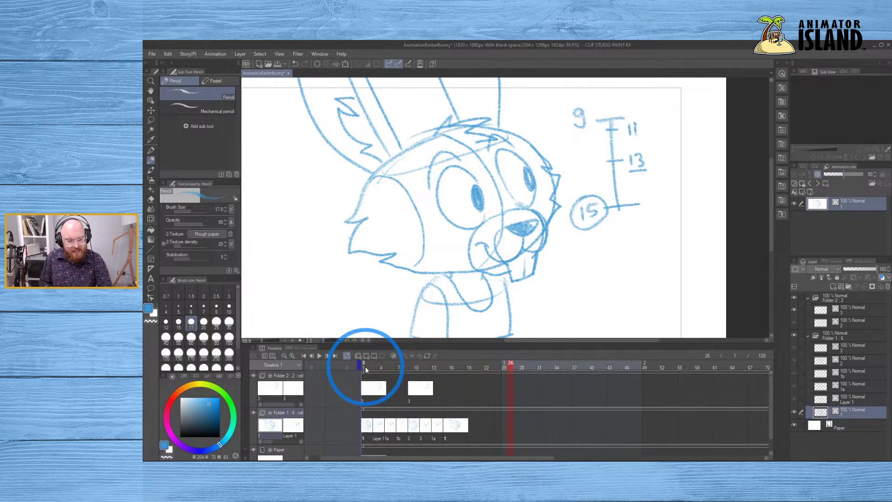
click(321, 355)
click(321, 355)
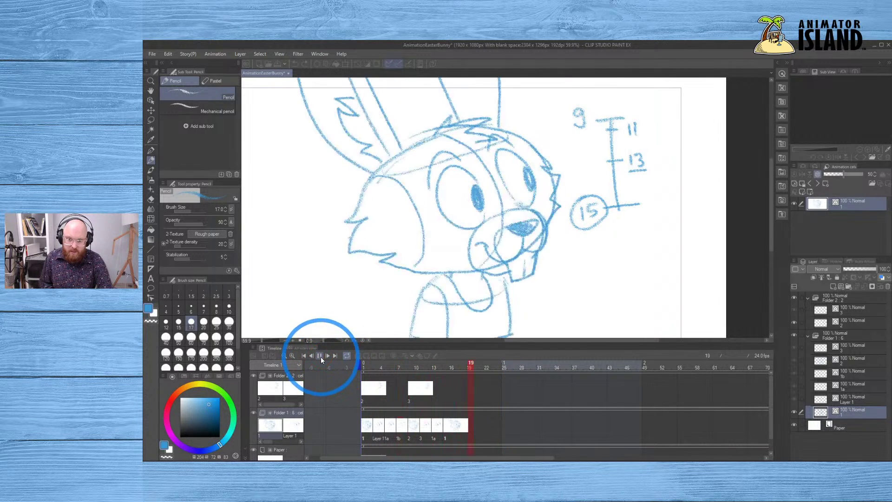
click(364, 366)
click(320, 355)
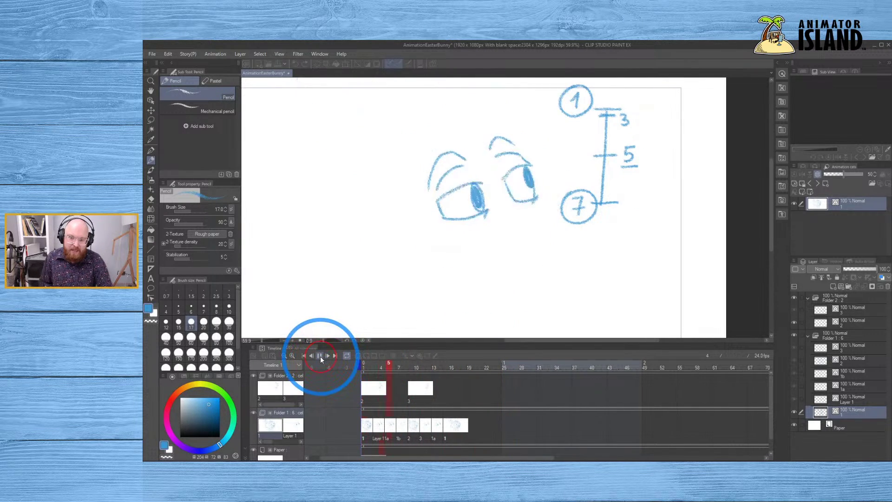
click(363, 365)
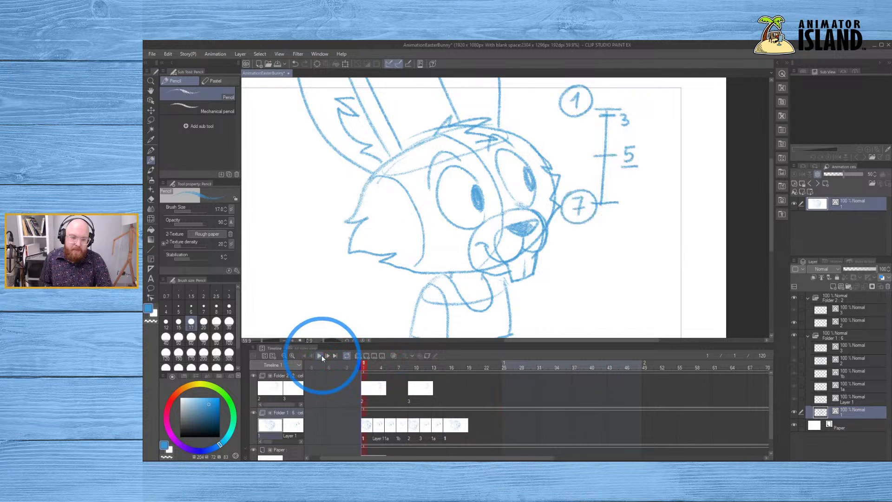
click(319, 356)
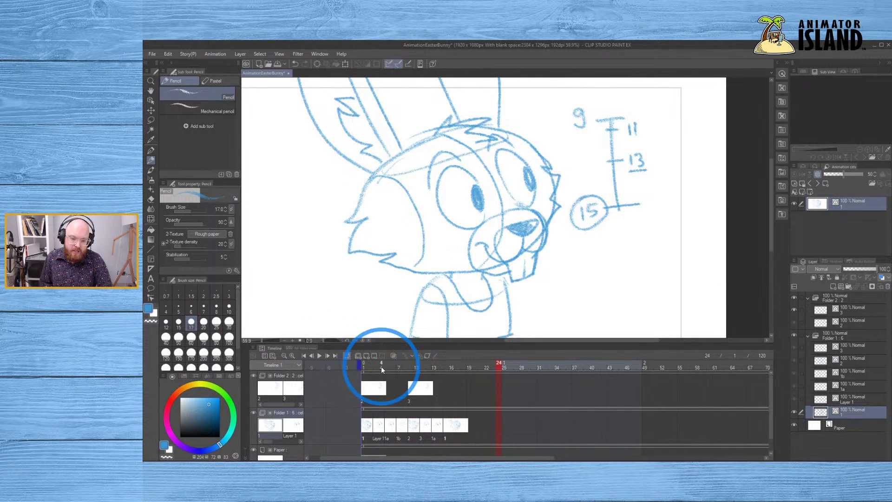
mouse_move(382, 366)
mouse_down()
mouse_move(411, 367)
mouse_move(336, 366)
mouse_up()
click(319, 356)
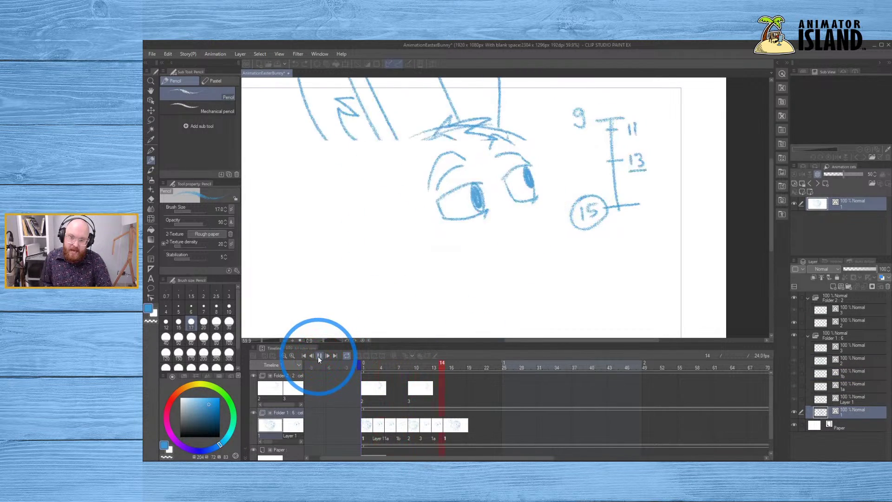
click(317, 358)
click(362, 372)
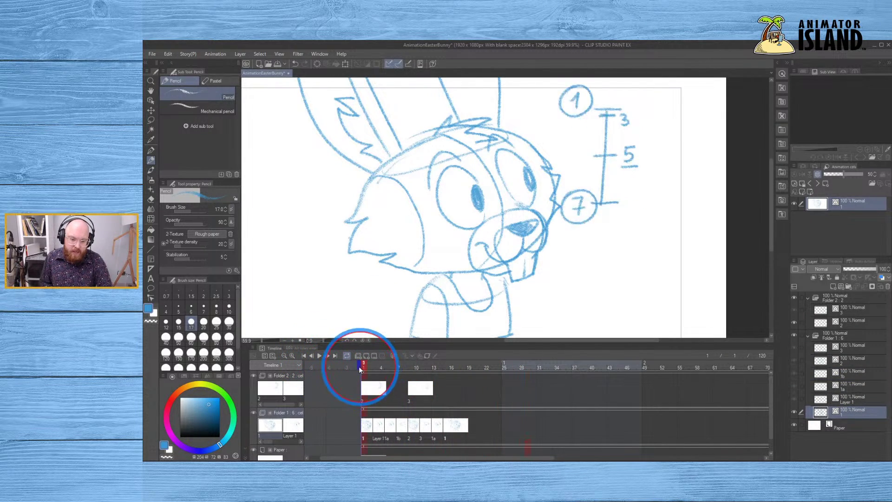
click(320, 356)
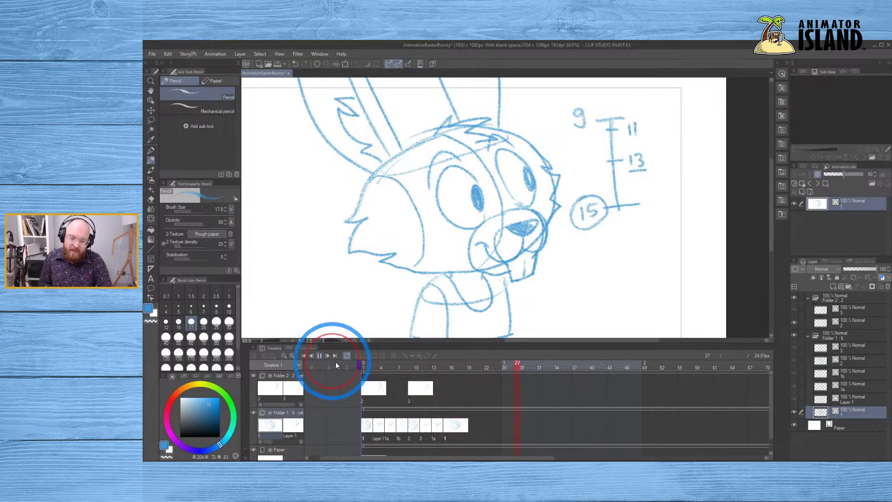
- Try swapping two Folder 1 cels, with cel 2 at frame 7 and cel 1b at frame 9, and play the result
click(397, 425)
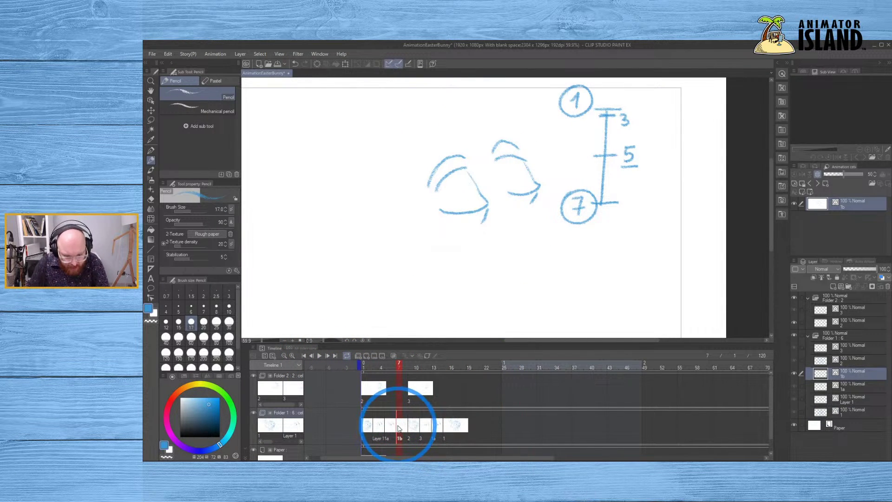
click(410, 432)
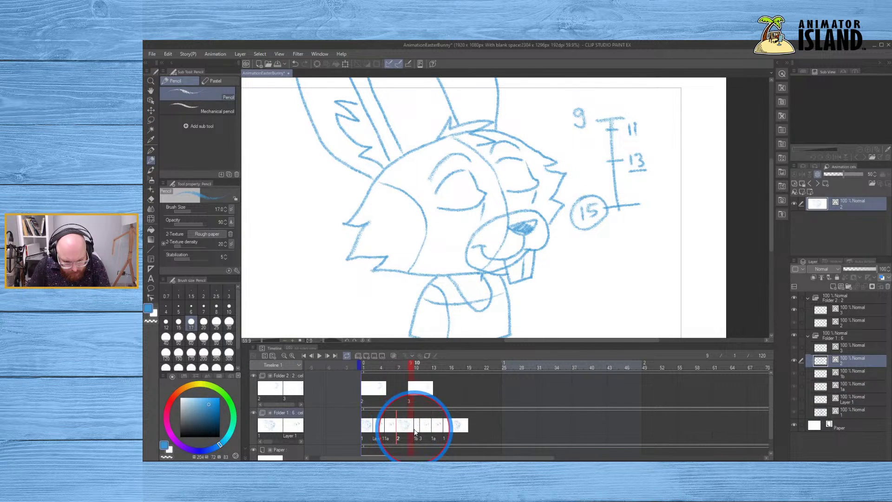
click(415, 429)
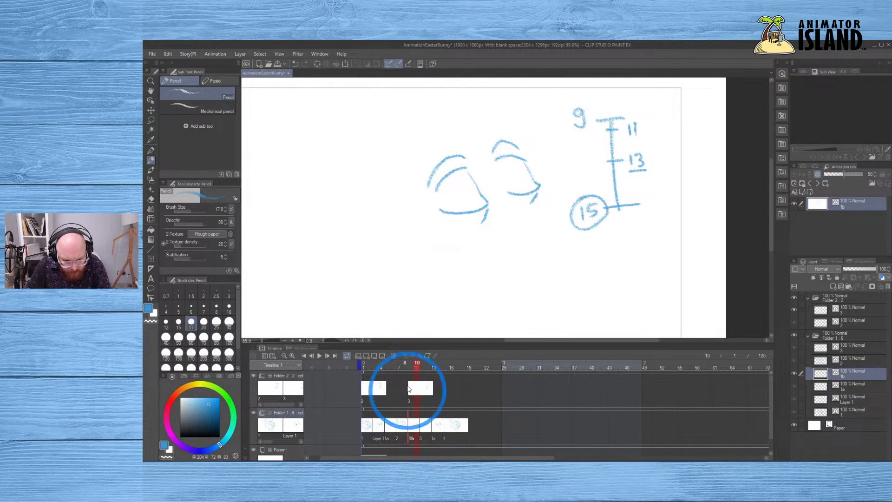
click(368, 367)
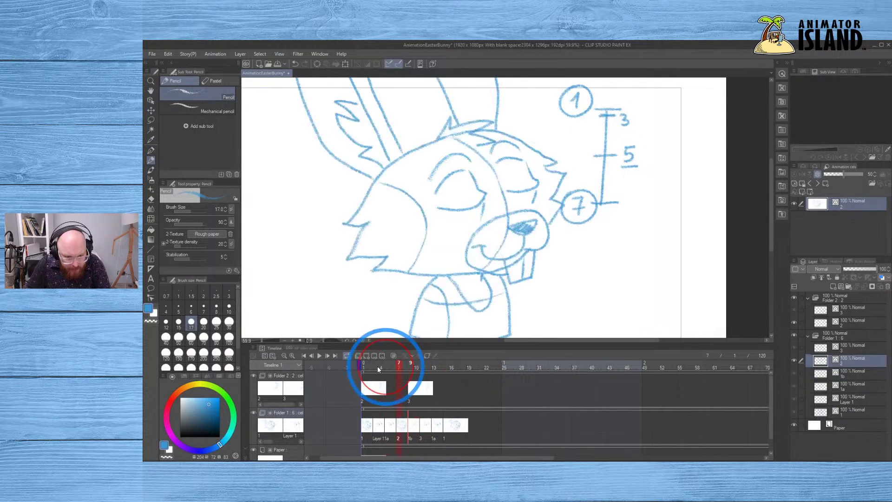
click(319, 356)
click(320, 356)
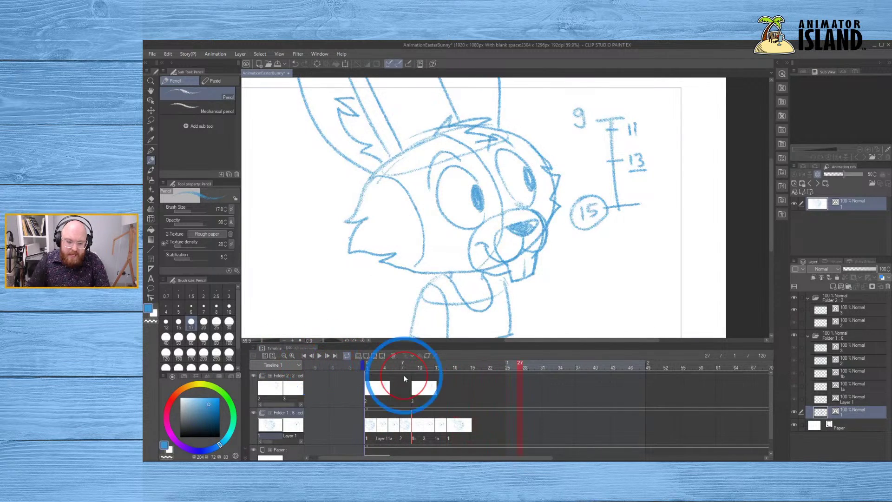
drag(374, 365, 310, 377)
click(321, 356)
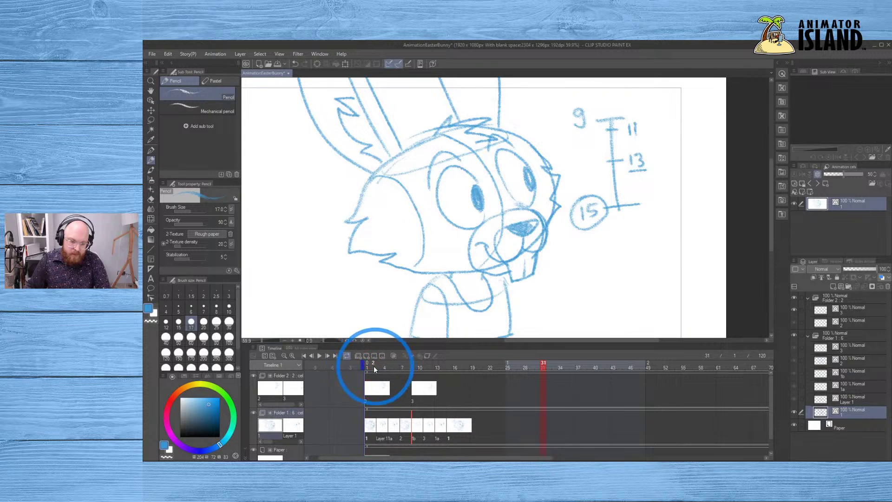
click(318, 356)
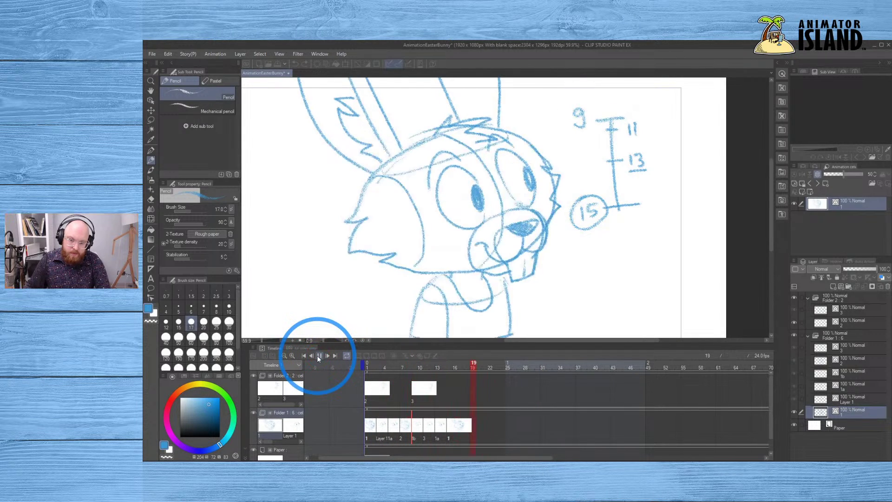
- Undo the swap of cels 1b and 2 in Folder 1
click(415, 369)
key(ctrl+z)
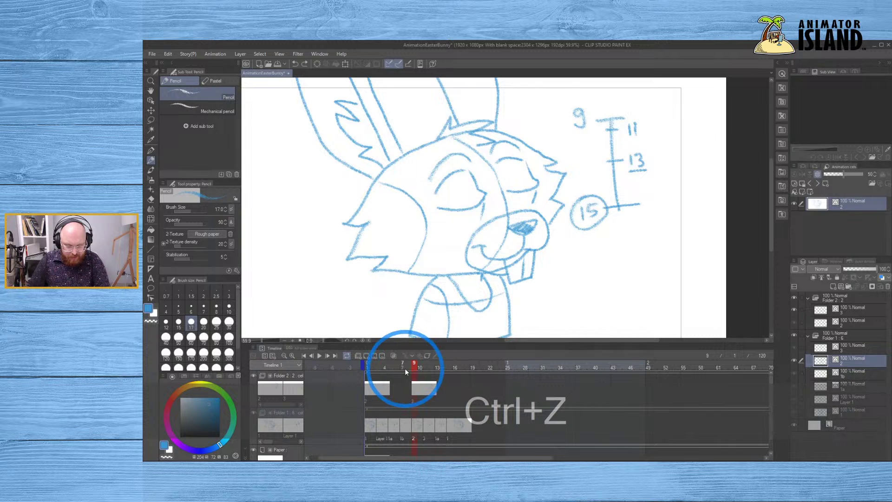
key(shift+z)
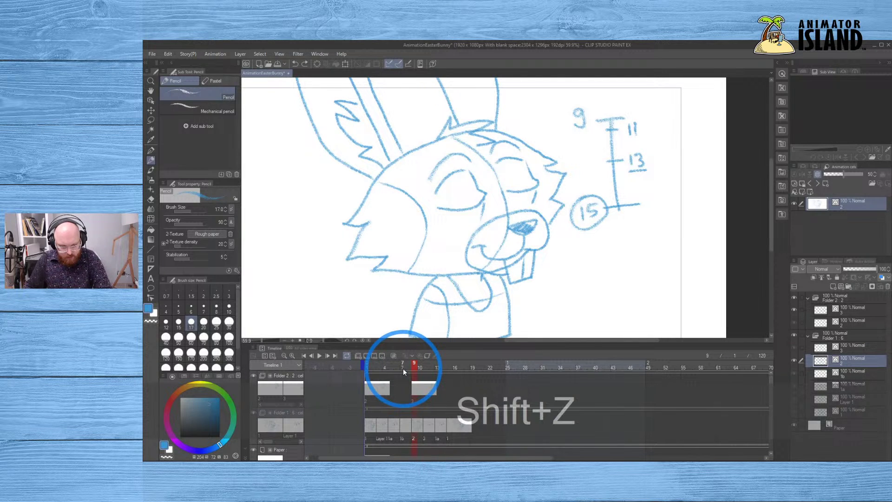
- Replay the blink several times from frame 1 with the original cel order and return to the first frame
drag(407, 367, 335, 370)
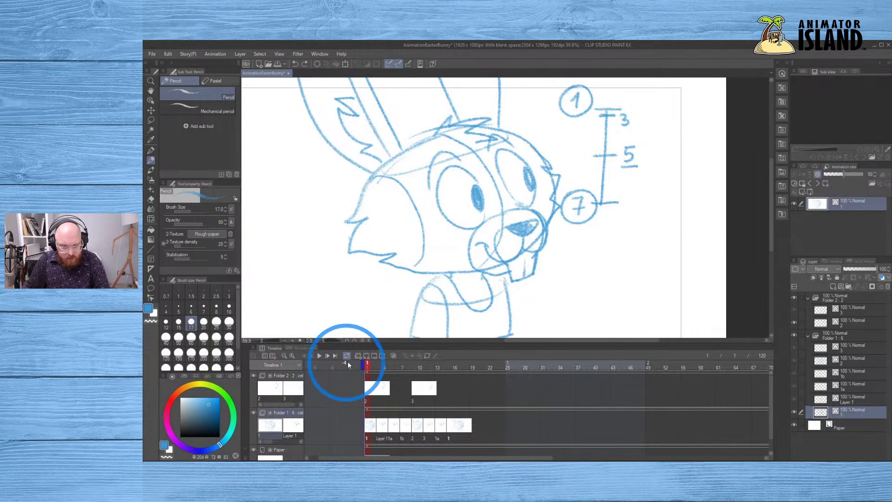
click(317, 356)
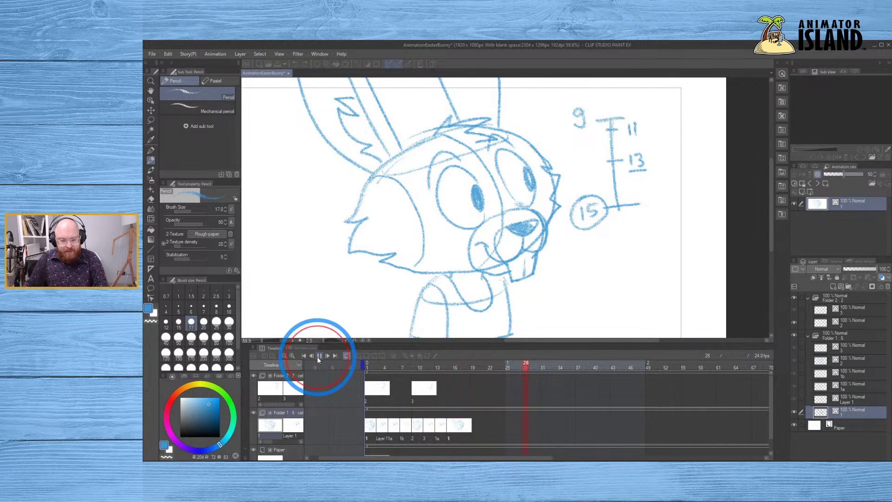
drag(370, 367, 337, 368)
click(319, 356)
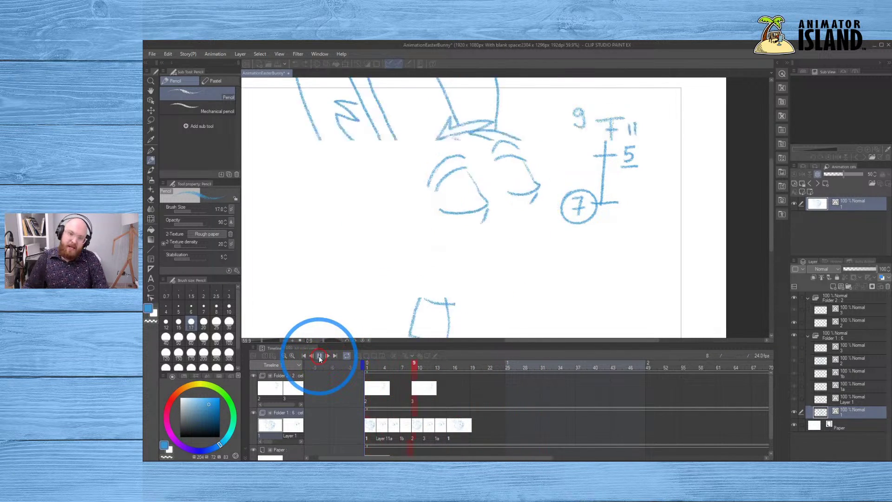
click(367, 368)
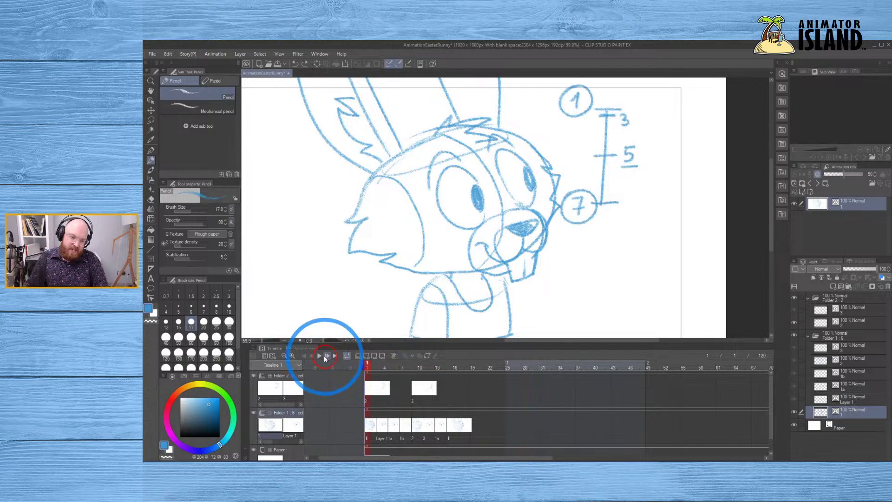
click(322, 356)
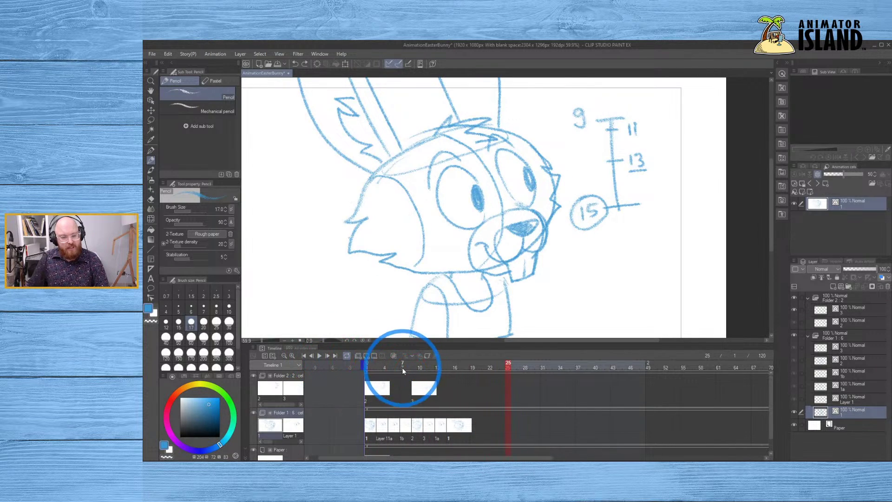
click(367, 367)
click(322, 354)
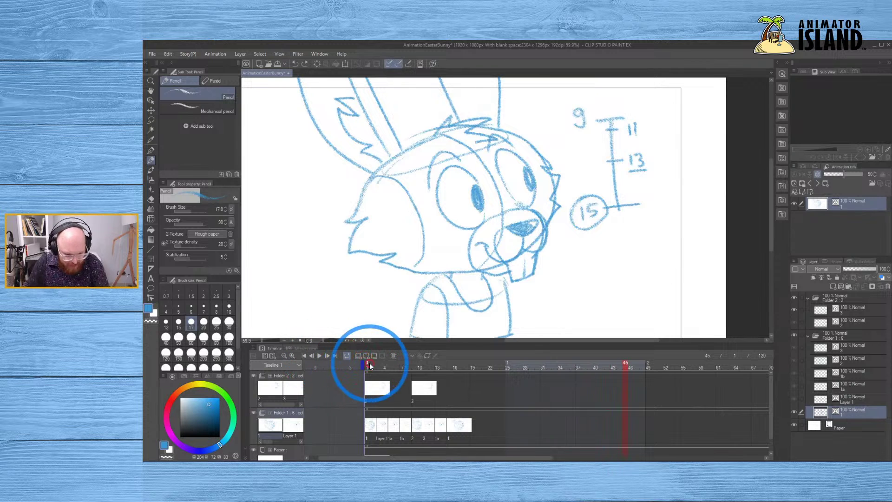
click(366, 365)
click(320, 356)
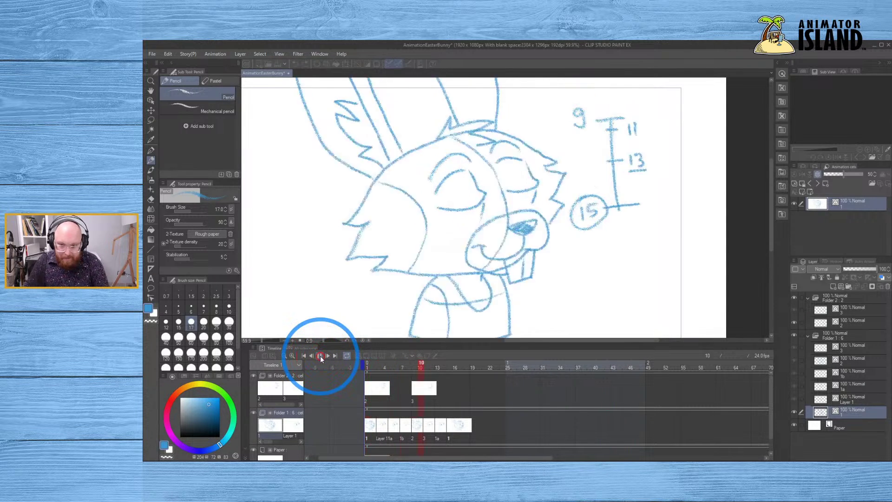
click(367, 365)
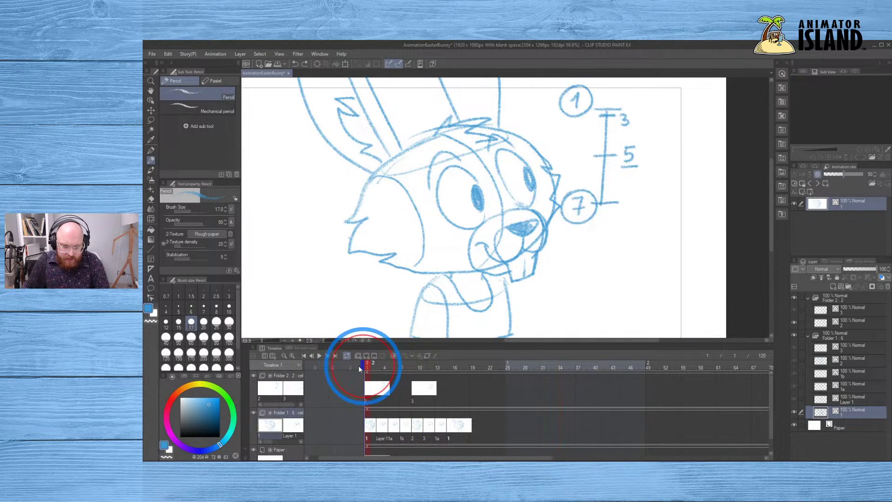
click(368, 367)
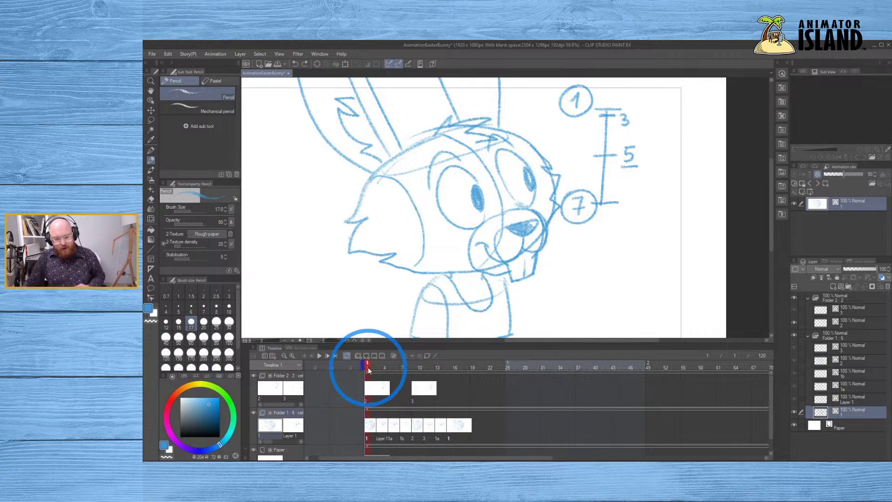
- Scrub from frame 1 to frame 15 to examine how each eye drawing follows the two timing charts
drag(368, 371, 392, 370)
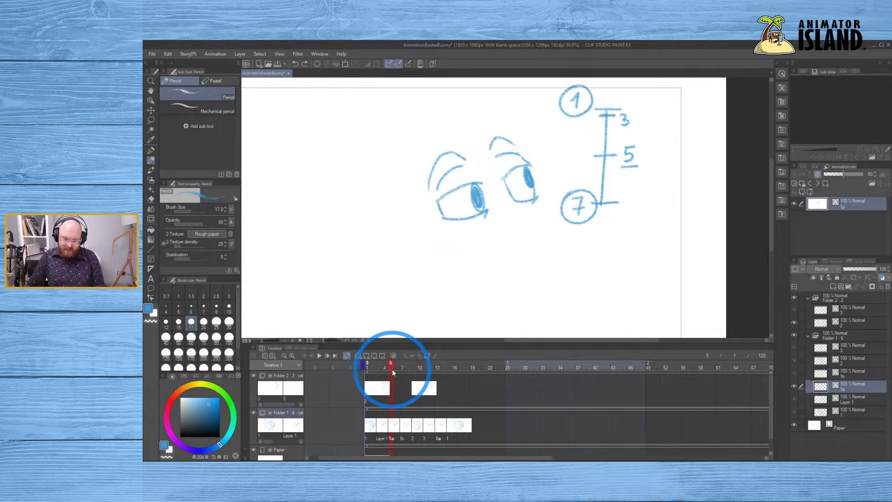
drag(392, 370, 406, 370)
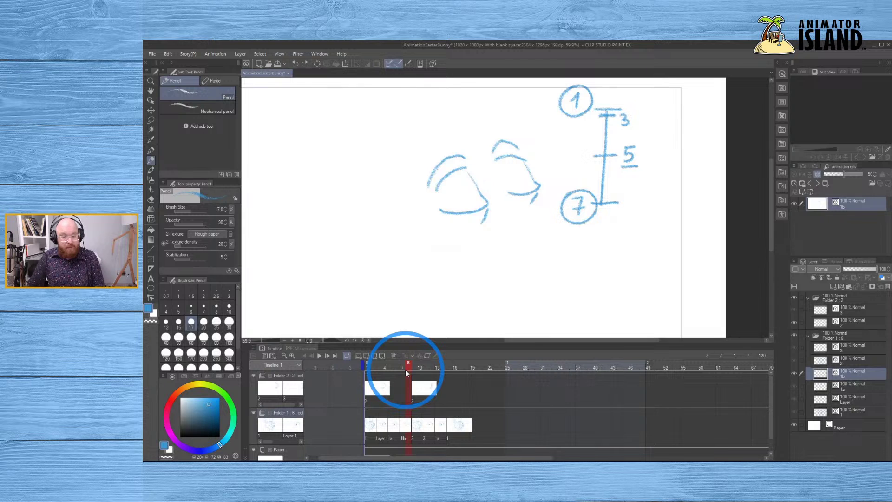
drag(405, 370, 425, 373)
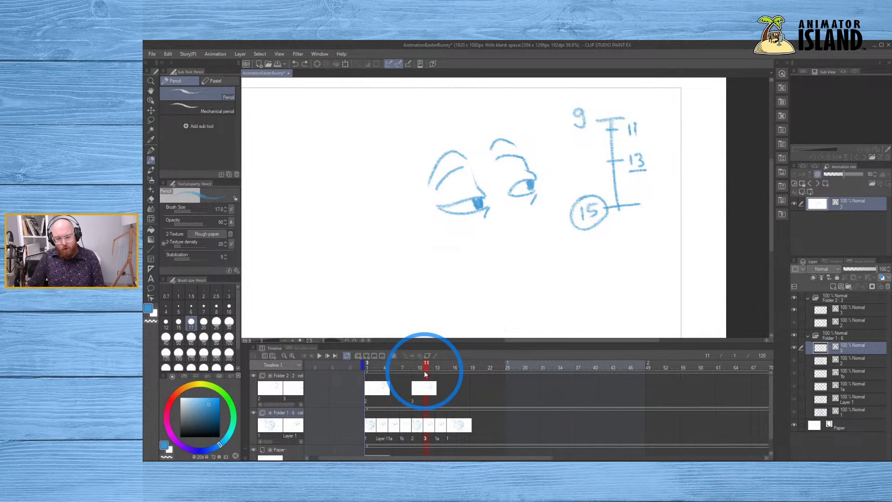
mouse_move(426, 370)
mouse_down()
mouse_move(368, 369)
mouse_move(449, 368)
mouse_up()
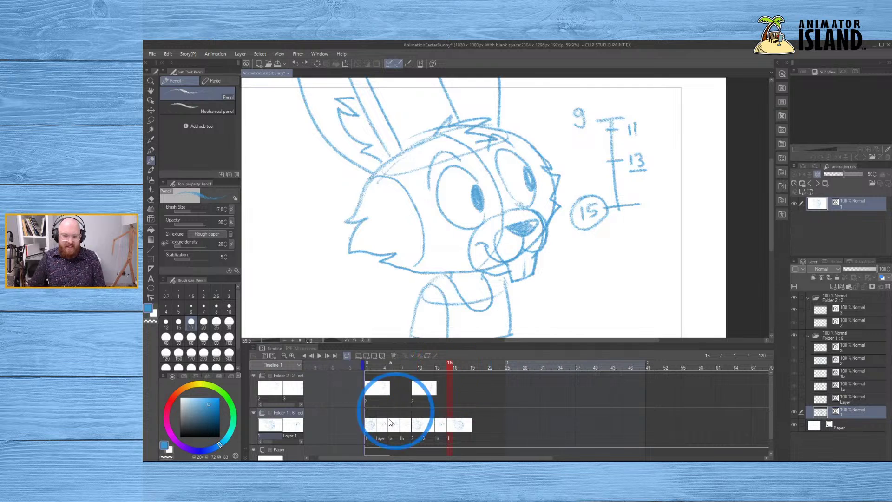
click(375, 442)
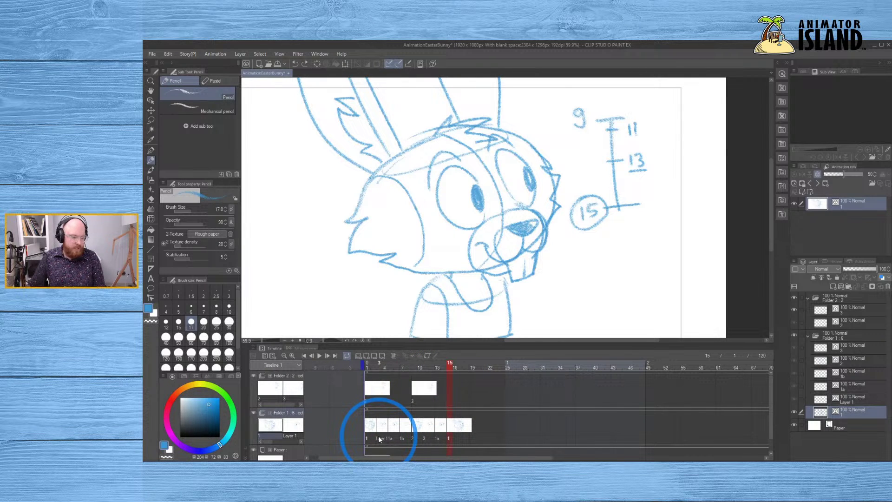
click(477, 387)
click(450, 366)
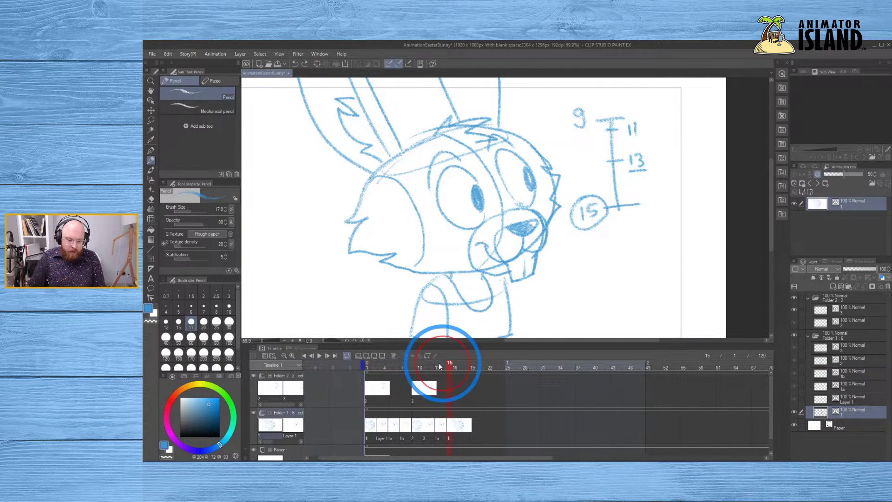
- Lengthen the closed-eye hold by moving Folder 1 cels 3, 1a and 1 to frames 15, 17 and 19, and play from frame 1
mouse_move(450, 365)
mouse_down()
mouse_move(394, 367)
mouse_move(422, 369)
mouse_move(408, 366)
mouse_move(408, 415)
mouse_move(453, 423)
mouse_move(409, 424)
mouse_move(446, 424)
mouse_up()
click(487, 421)
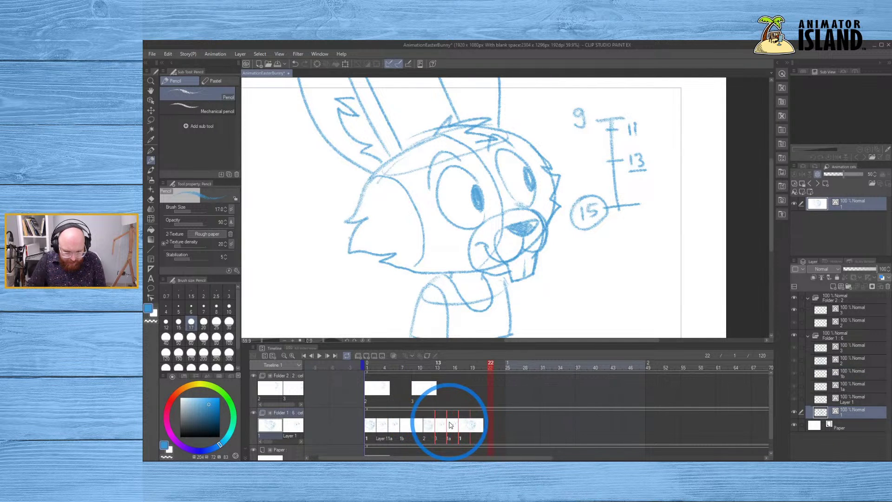
drag(422, 364, 341, 365)
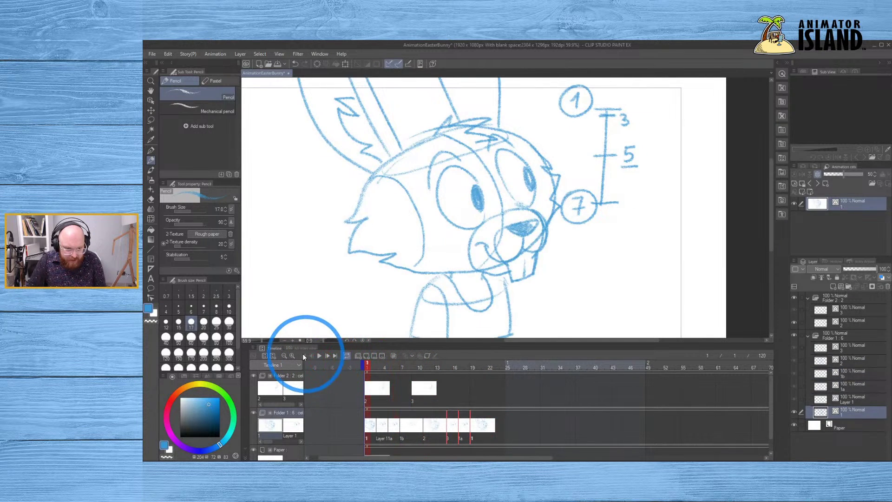
click(320, 355)
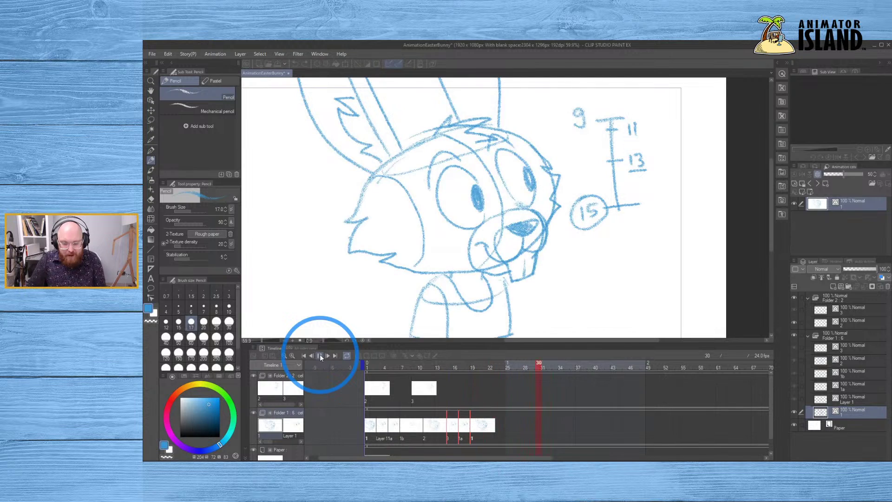
- Replay the blink repeatedly from frame 1 to judge the lengthened closed-eye hold
click(368, 367)
click(320, 356)
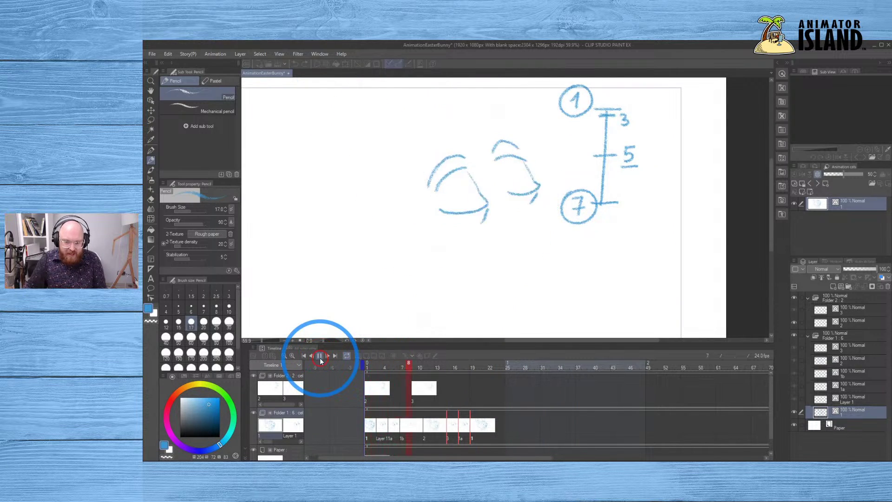
click(368, 367)
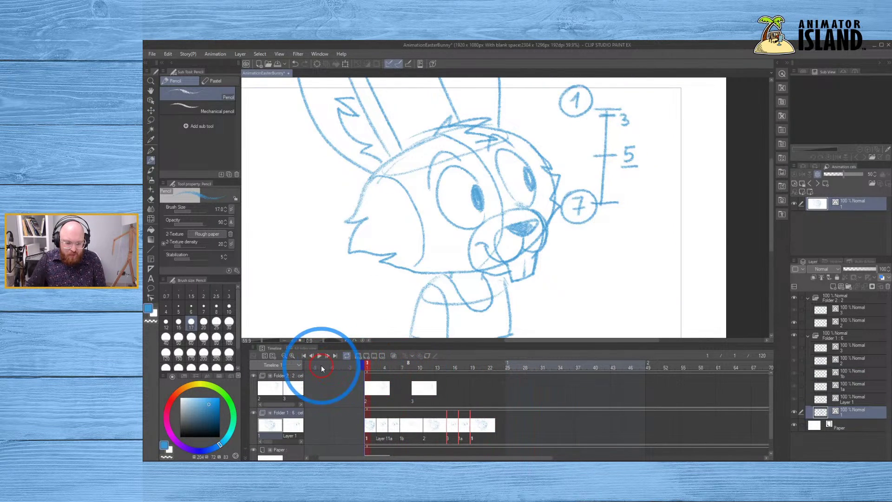
click(320, 355)
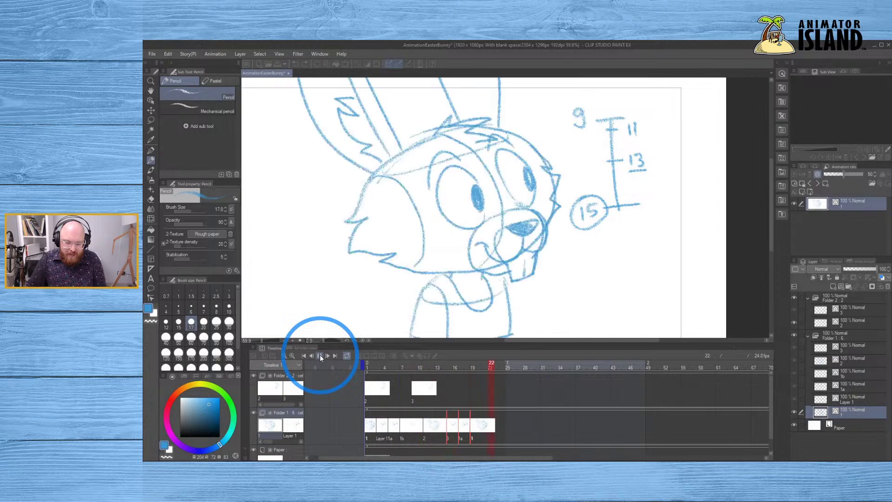
click(320, 356)
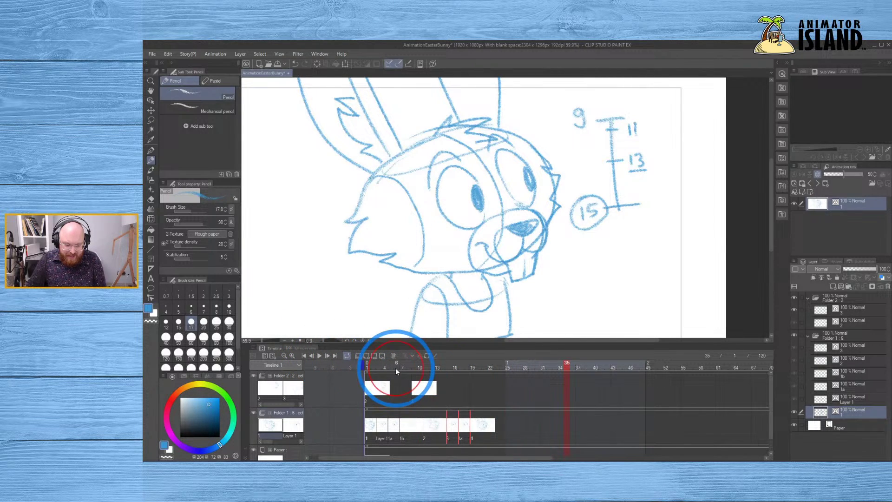
drag(396, 369, 278, 364)
click(319, 356)
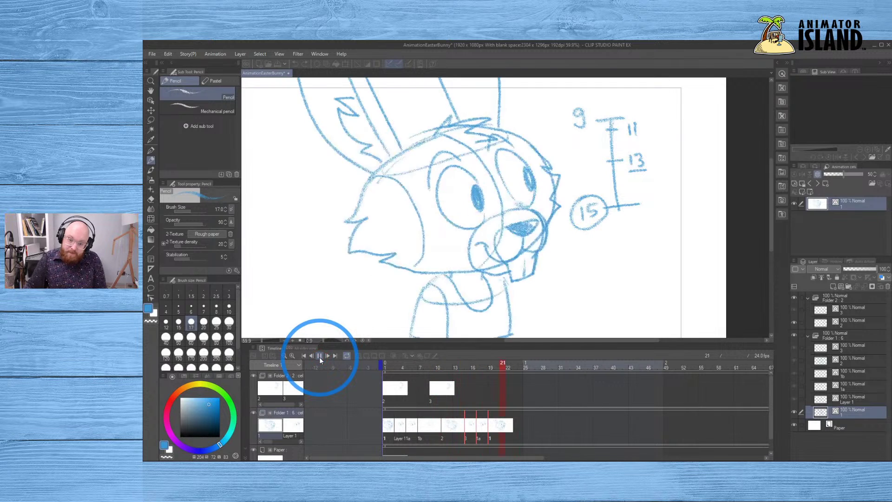
click(319, 356)
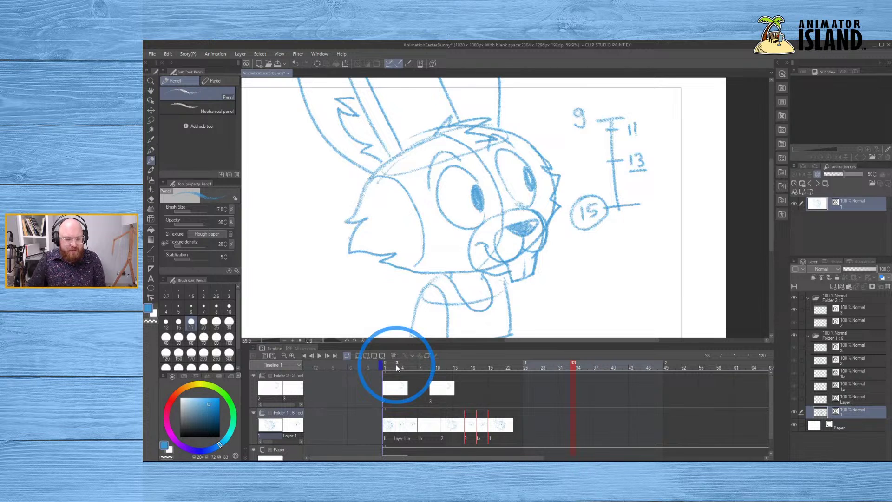
click(319, 355)
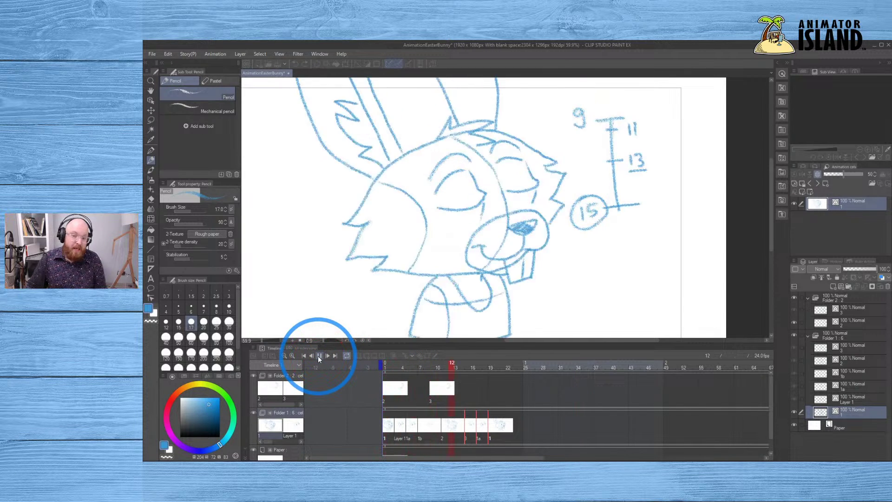
click(318, 356)
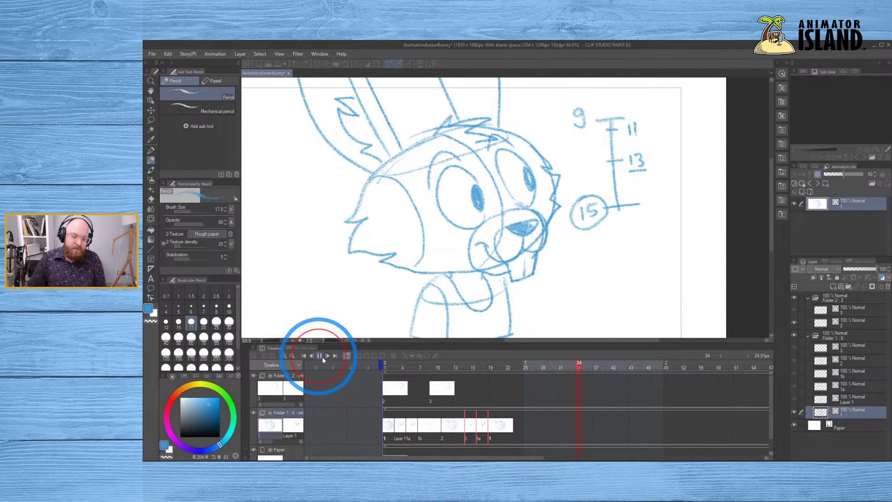
- Reorder Folder 1 so cel 2 sits at frame 7 and cel 1b at frame 11, and play the blink from frame 1
click(420, 431)
mouse_move(420, 432)
mouse_down()
mouse_move(452, 430)
mouse_move(420, 425)
mouse_up()
click(443, 431)
click(450, 426)
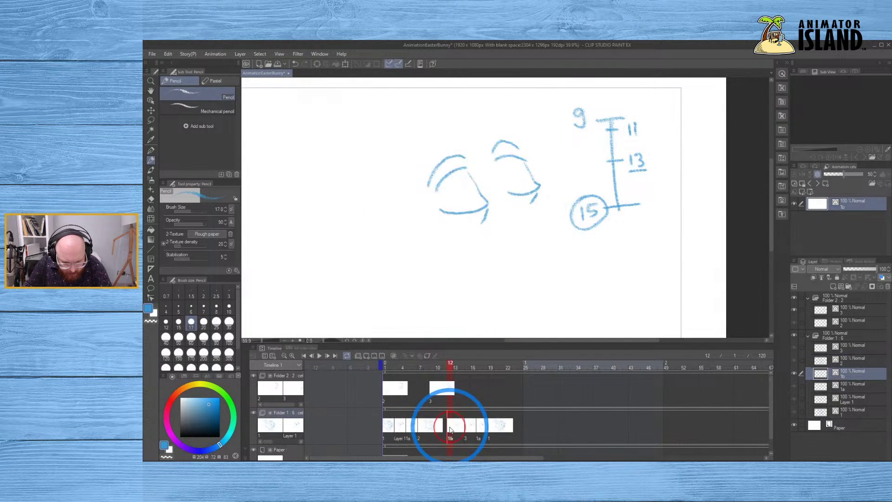
click(391, 368)
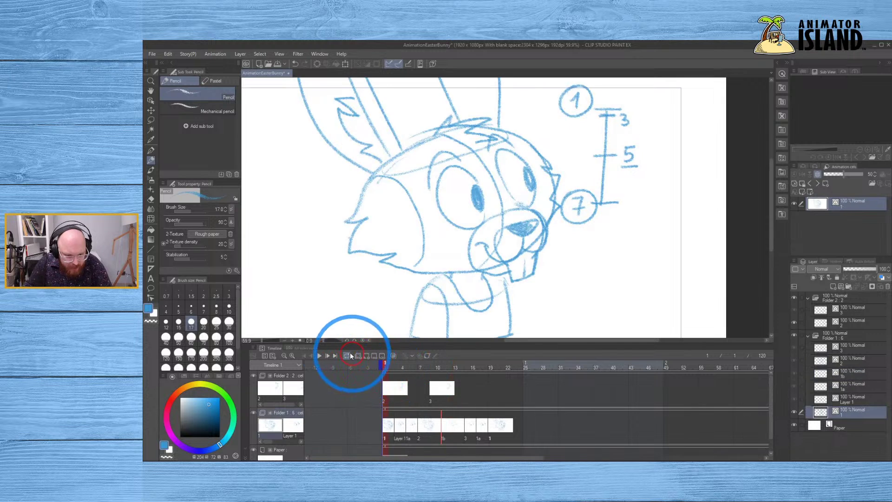
click(320, 355)
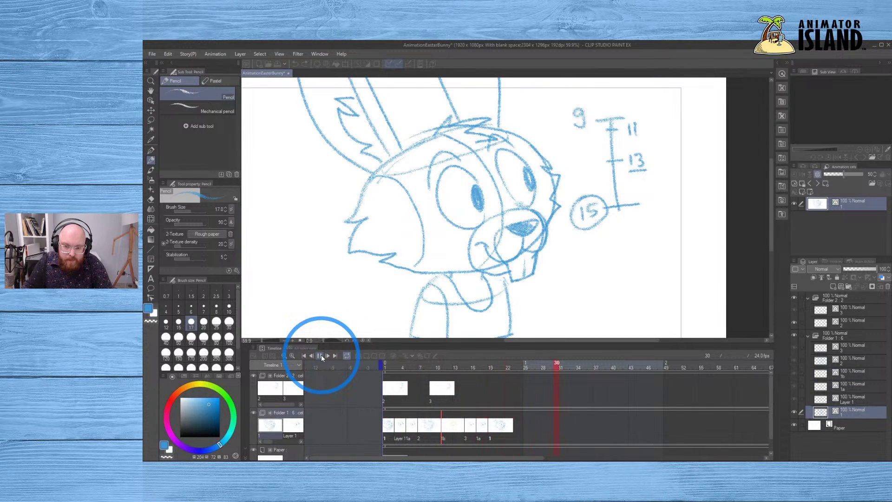
click(321, 355)
click(389, 374)
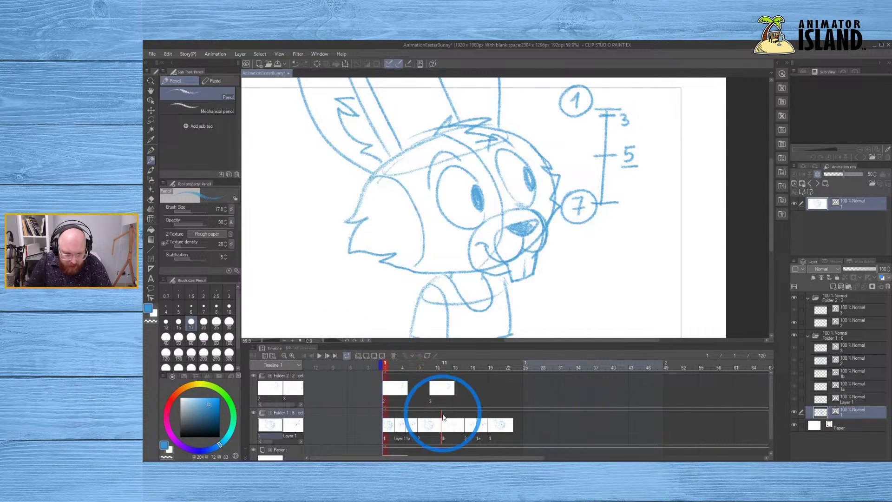
- Move Folder 1's cel 1b to frame 9, replay the blink, and return to frame 1
drag(445, 420, 432, 419)
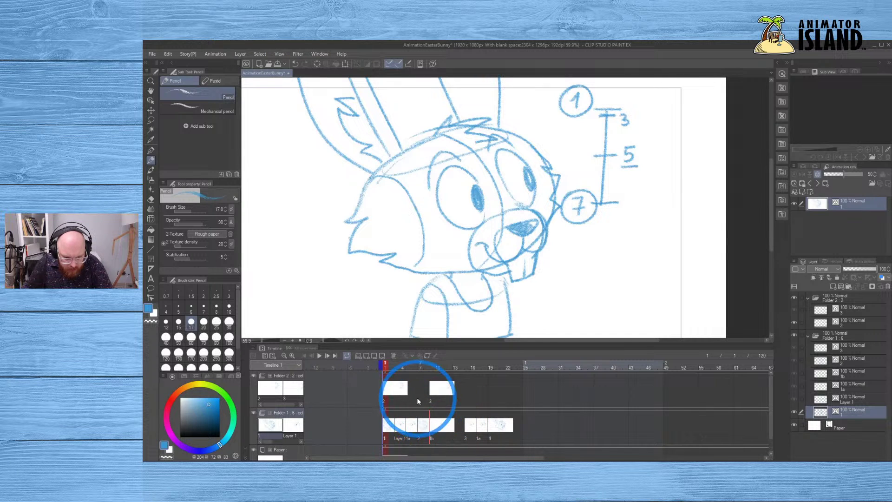
click(321, 356)
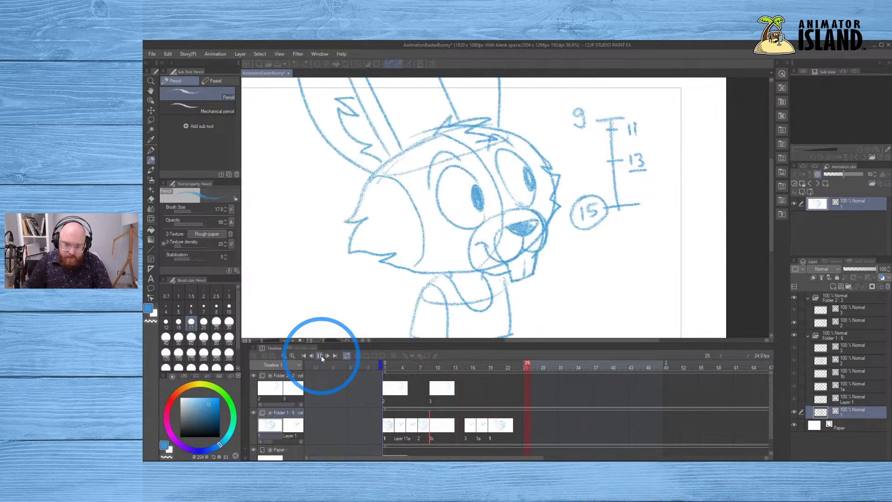
click(322, 356)
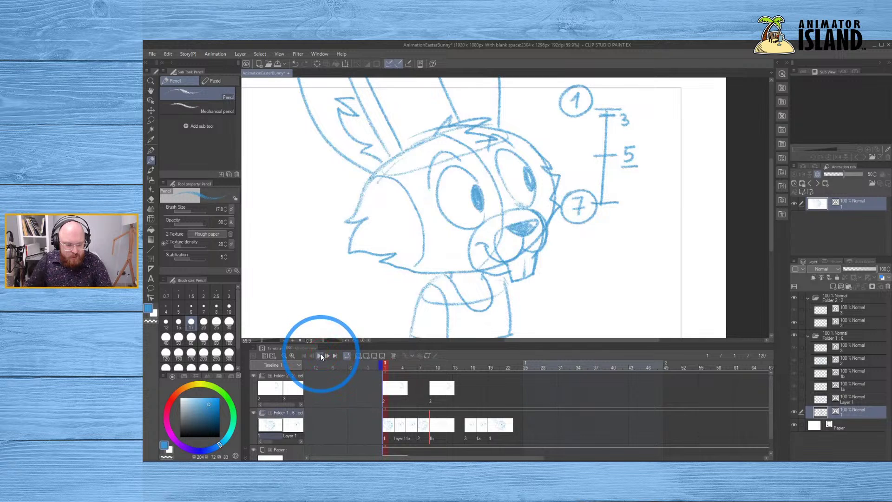
click(320, 356)
click(549, 401)
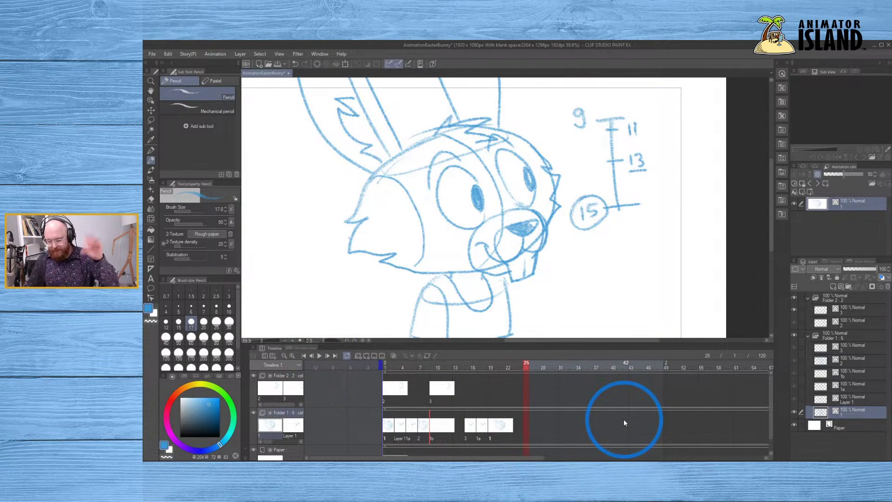
click(402, 365)
mouse_move(403, 365)
mouse_down()
mouse_move(385, 363)
mouse_move(422, 365)
mouse_move(378, 365)
mouse_up()
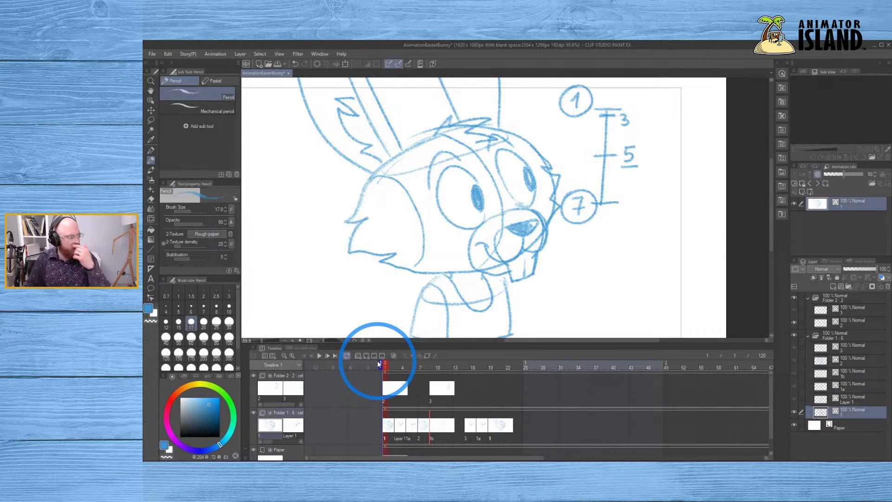
- Undo the reordering of cels 1b and 2 and the lengthening of the closed-eye hold in Folder 1
click(430, 425)
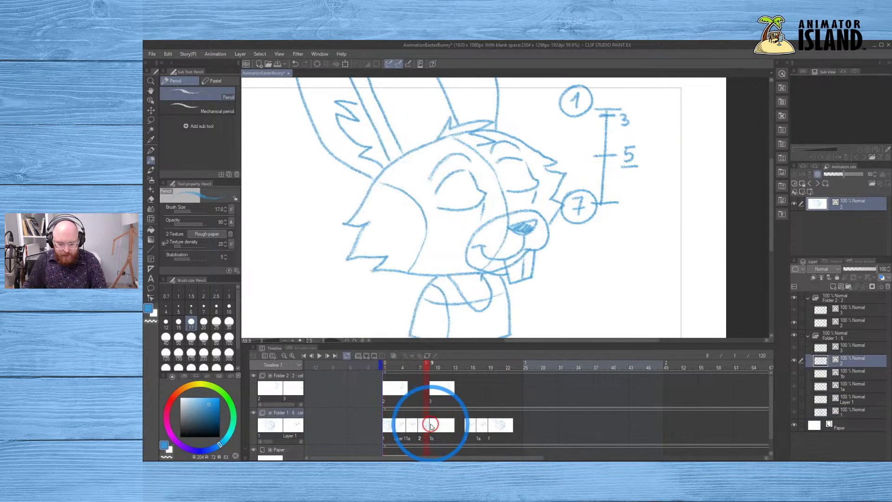
click(431, 427)
key(ctrl+z)
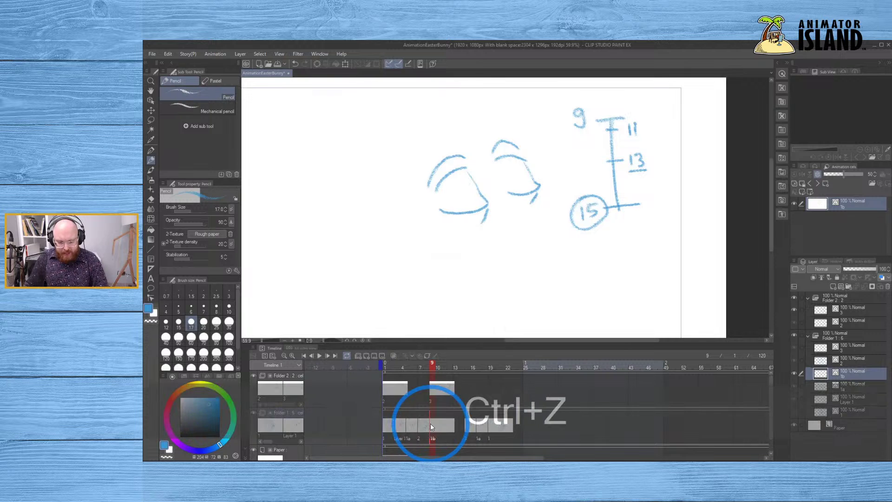
click(498, 408)
key(ctrl+z)
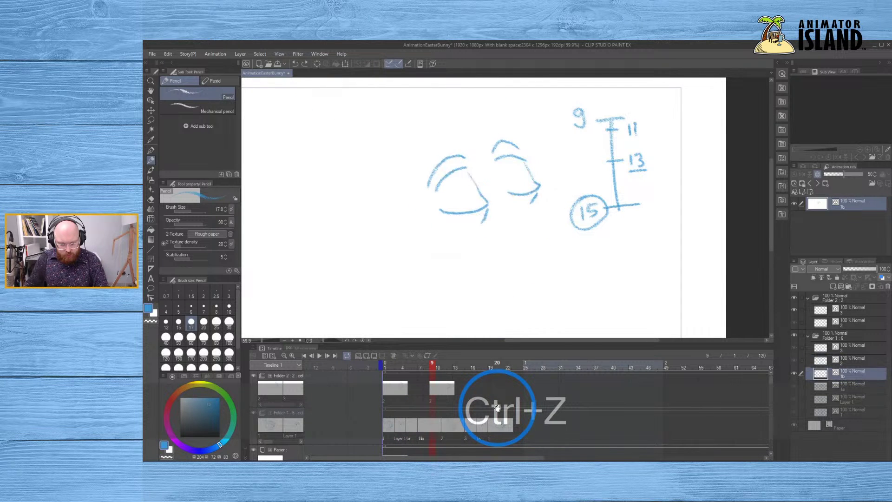
key(ctrl+z)
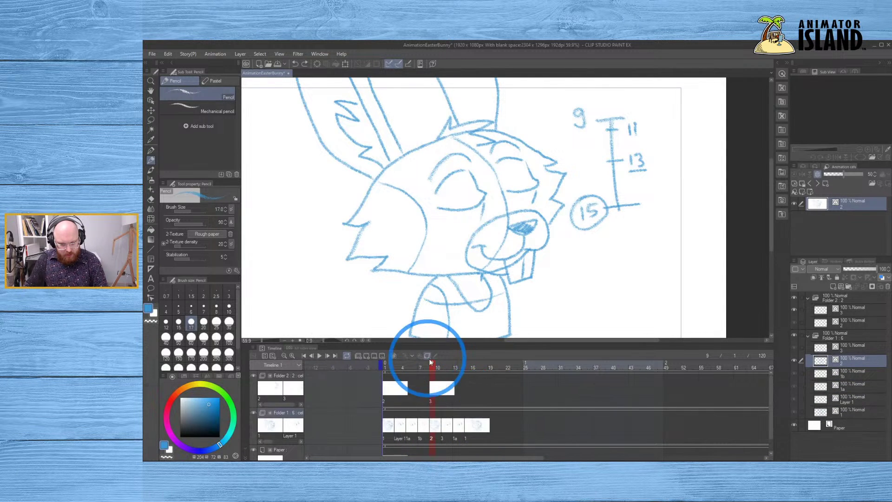
- Play the blink from frame 1 with the original chart timing and return to the first frame
drag(432, 363, 355, 370)
click(320, 356)
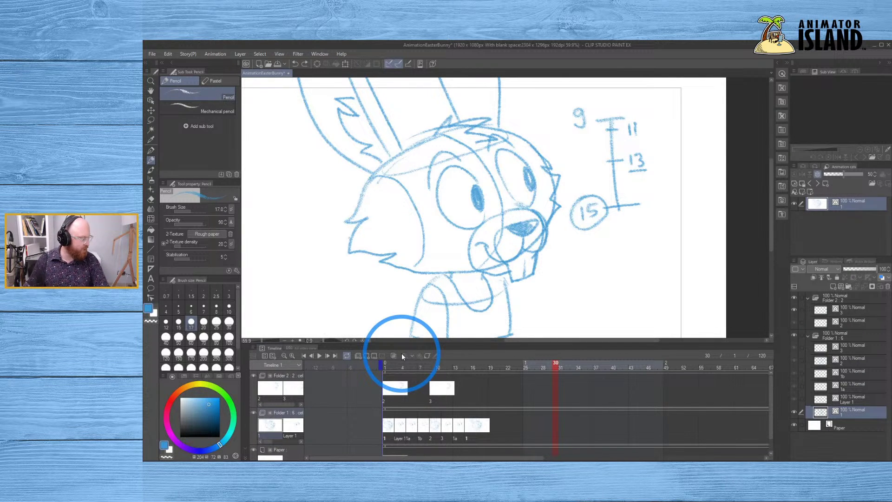
click(221, 458)
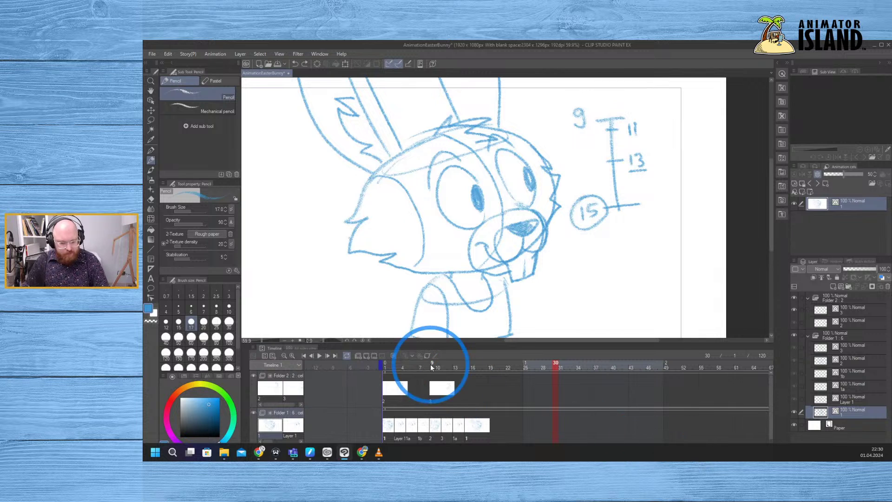
click(384, 367)
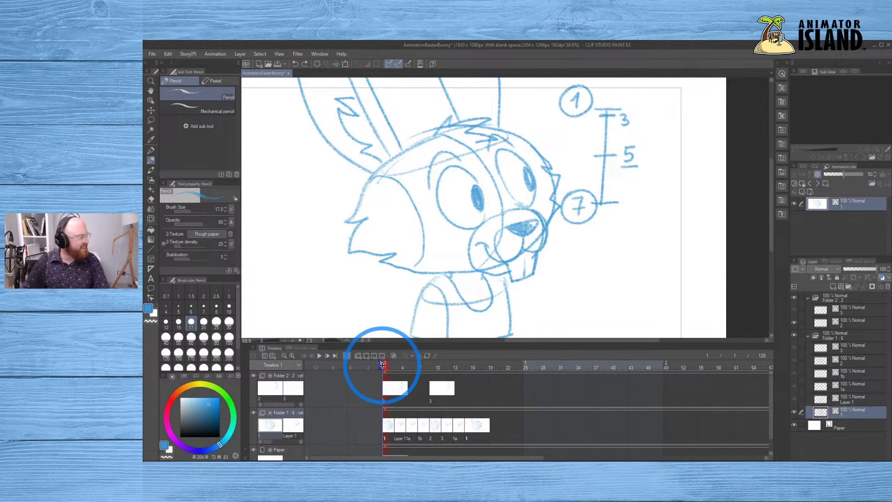
- Step through Folder 1's cels at frames 1, 3 and 5 to compare the eye drawings with the first timing chart
click(398, 426)
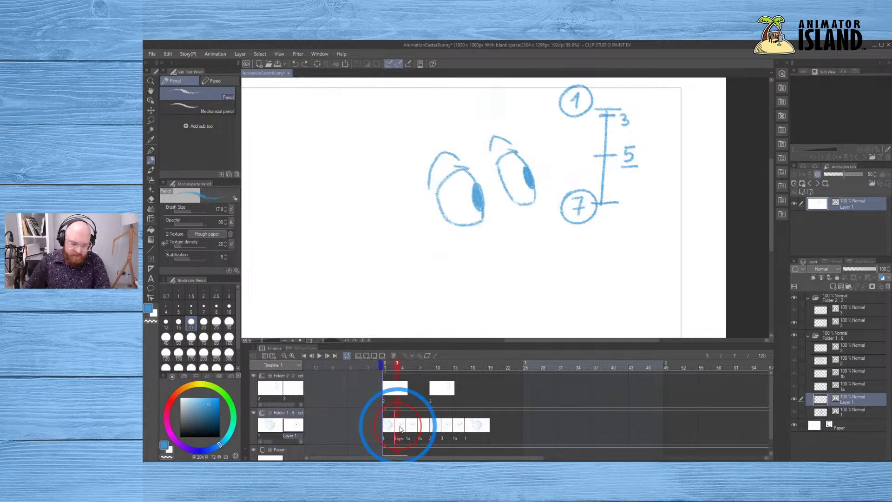
click(409, 426)
click(411, 426)
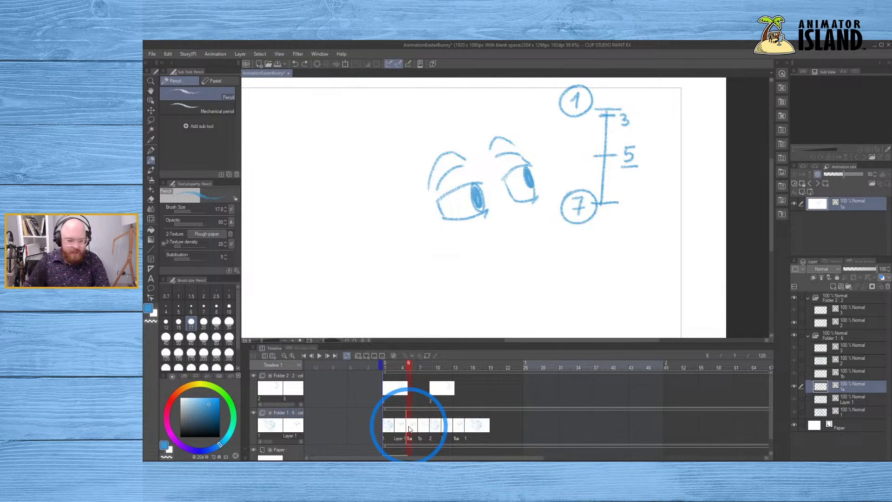
key(Return)
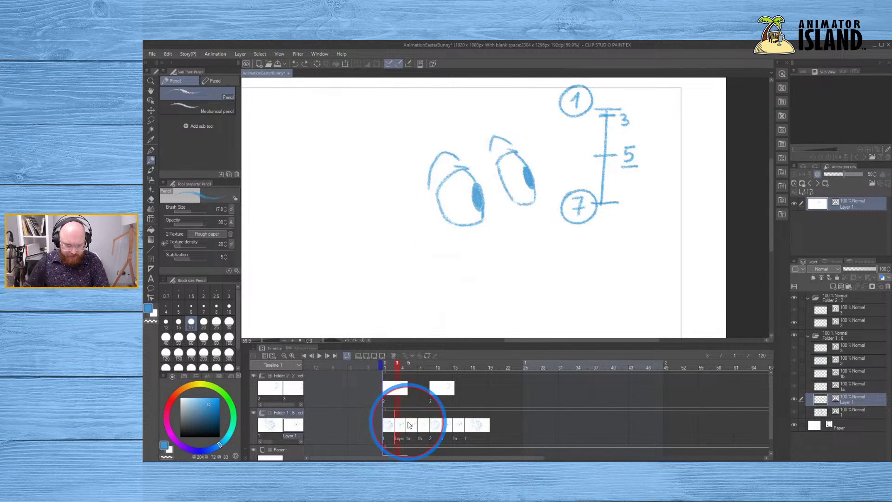
mouse_move(408, 365)
mouse_down()
mouse_move(385, 364)
mouse_move(465, 374)
mouse_move(380, 379)
mouse_up()
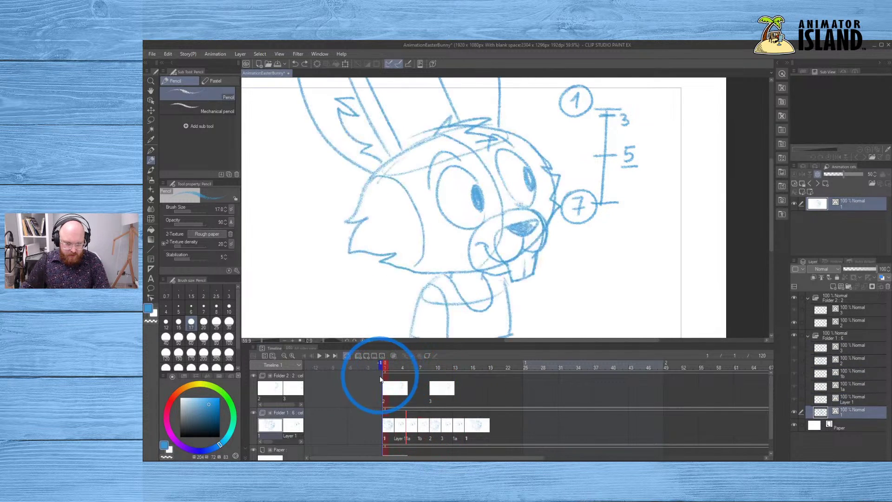
click(390, 425)
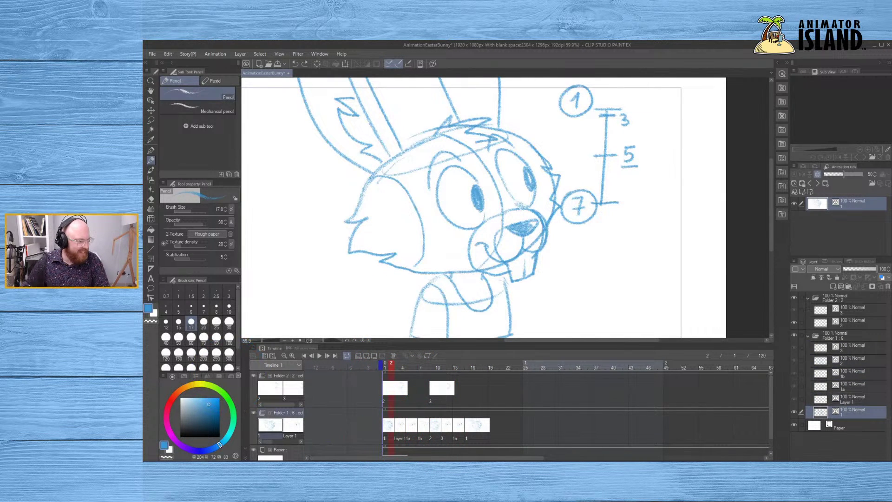
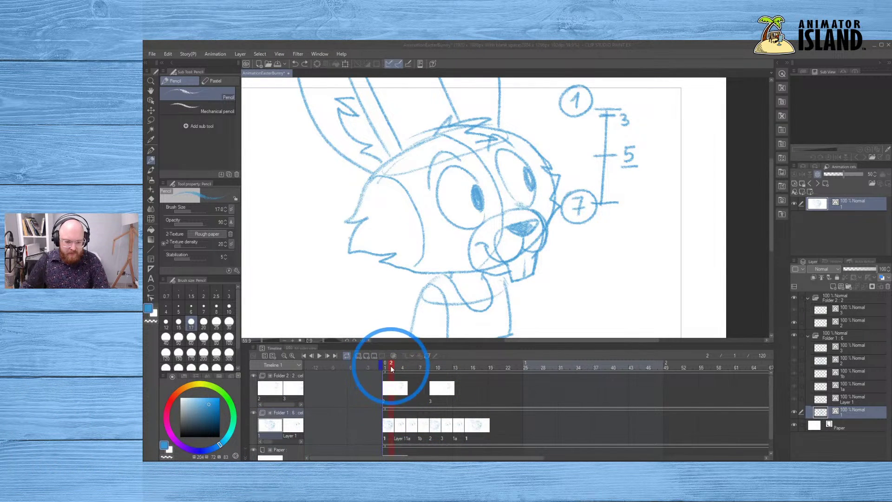
drag(392, 369, 366, 374)
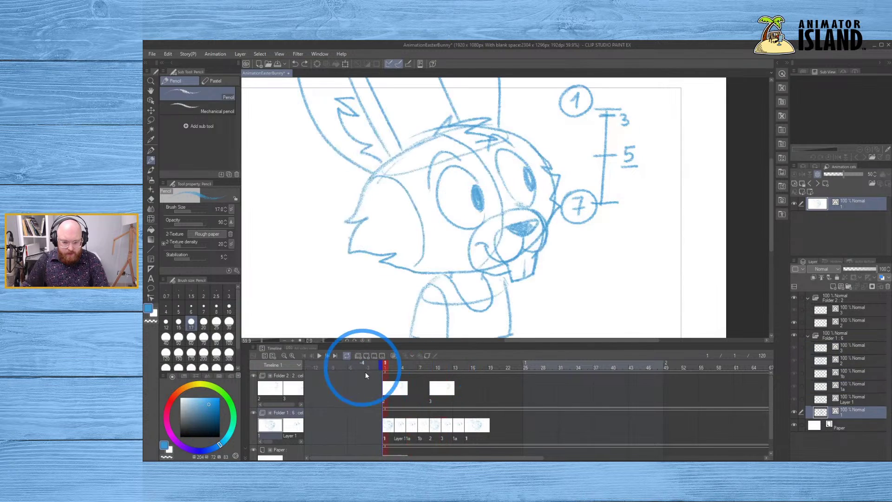
drag(397, 424, 413, 432)
click(396, 425)
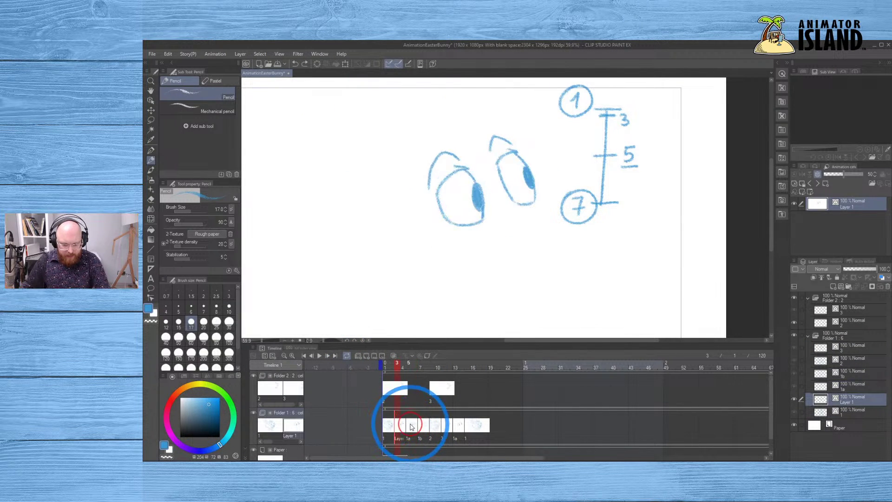
click(409, 426)
mouse_move(624, 148)
mouse_down()
mouse_move(604, 144)
mouse_move(604, 155)
mouse_move(619, 157)
mouse_up()
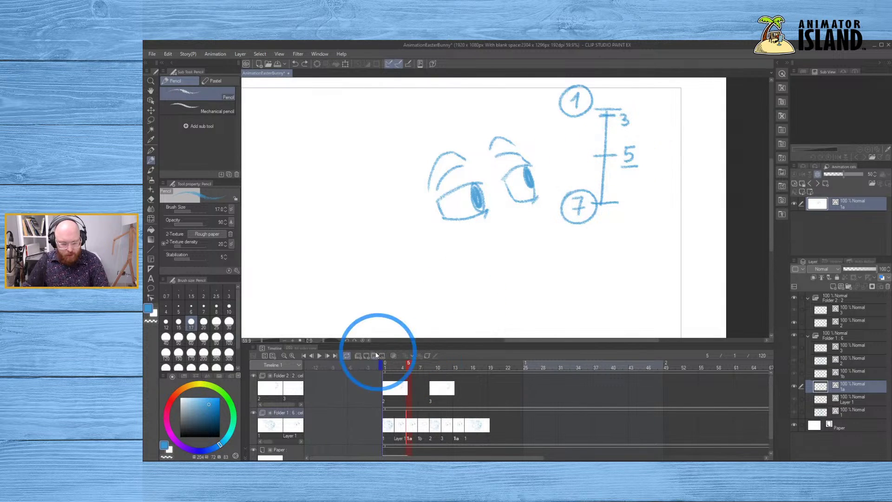
- Enable onion skin and register Folder 1's cel 1 on the light table as a reference for cel 1a at frame 5
click(393, 356)
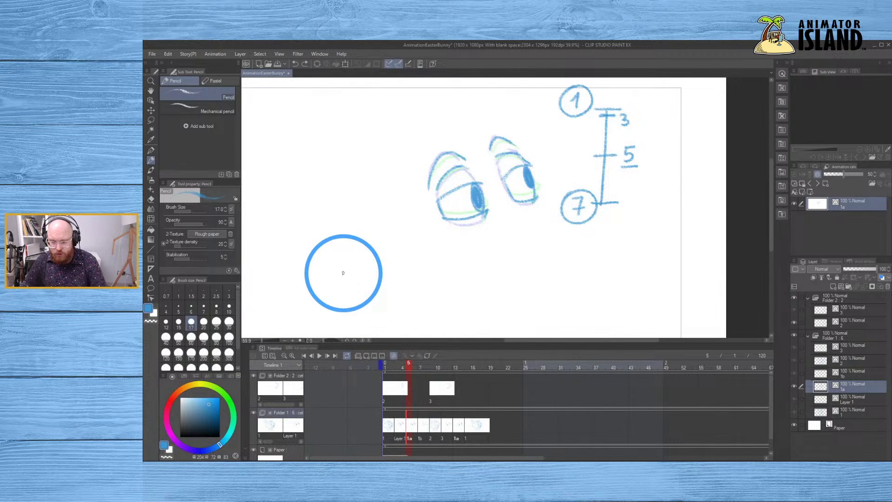
click(854, 412)
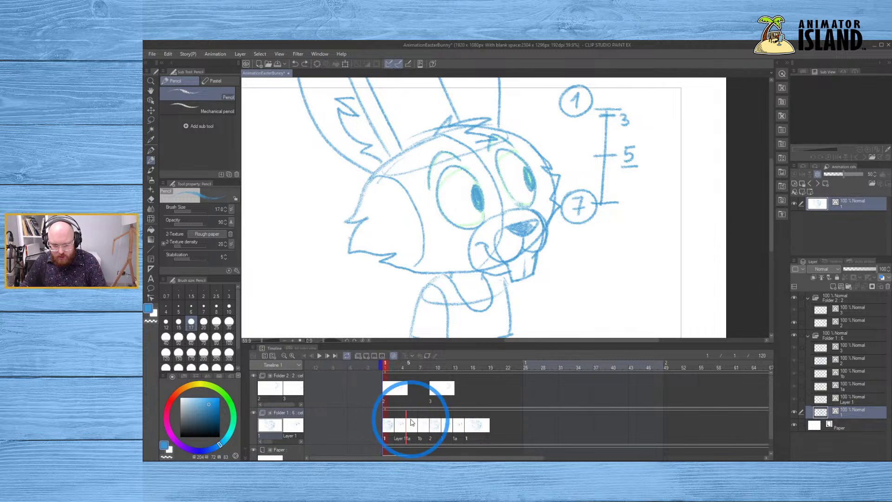
click(424, 422)
click(850, 410)
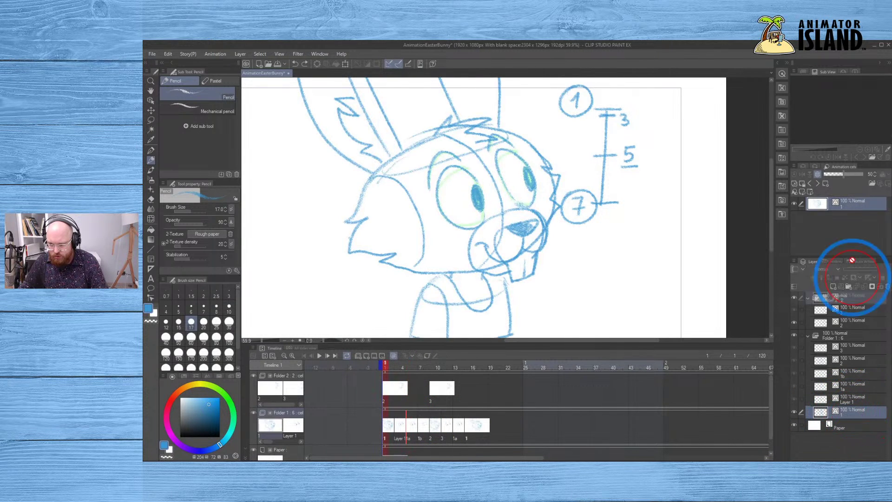
click(410, 365)
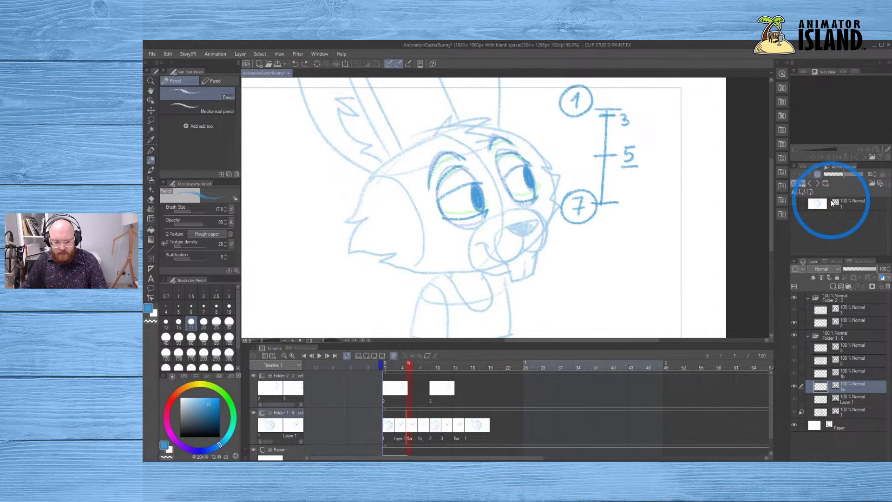
- Compare the base bunny drawing on cel 1 with the half-closed-eye cel 1a at frame 5
click(854, 207)
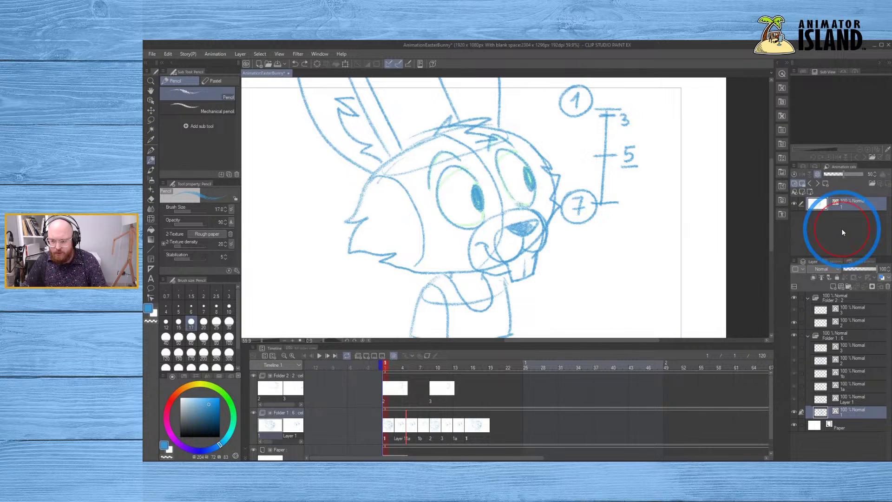
click(408, 425)
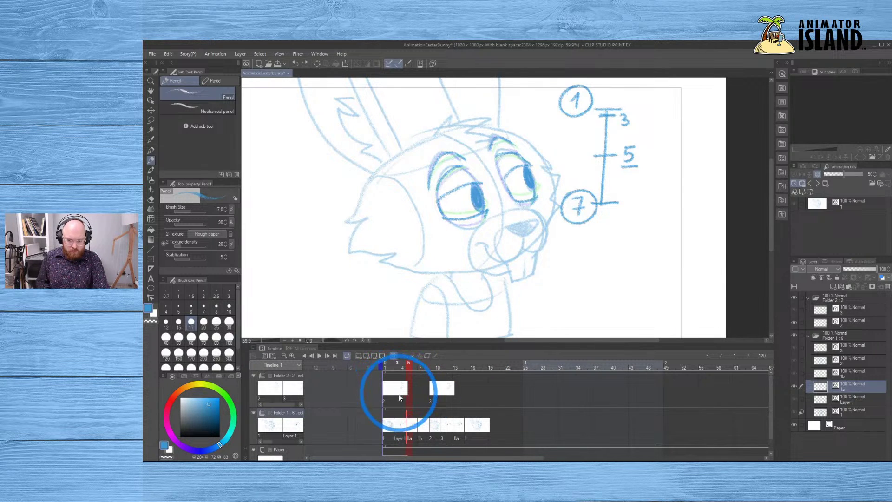
key(Right)
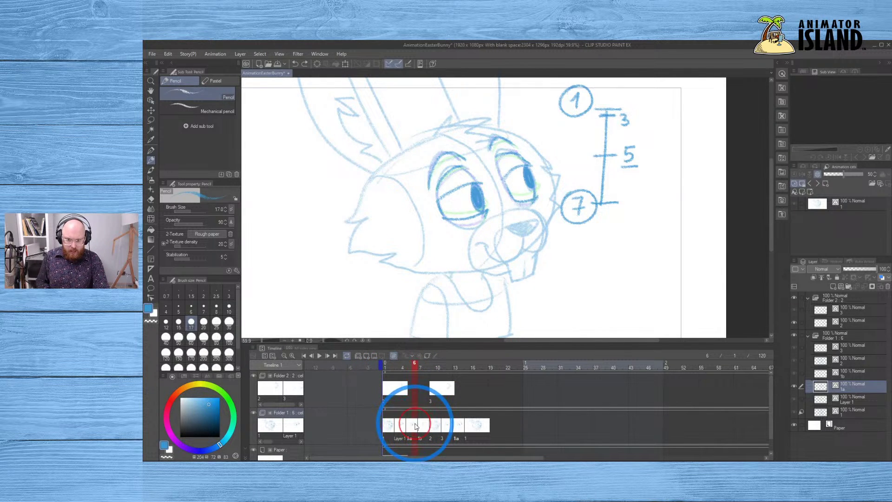
key(Left)
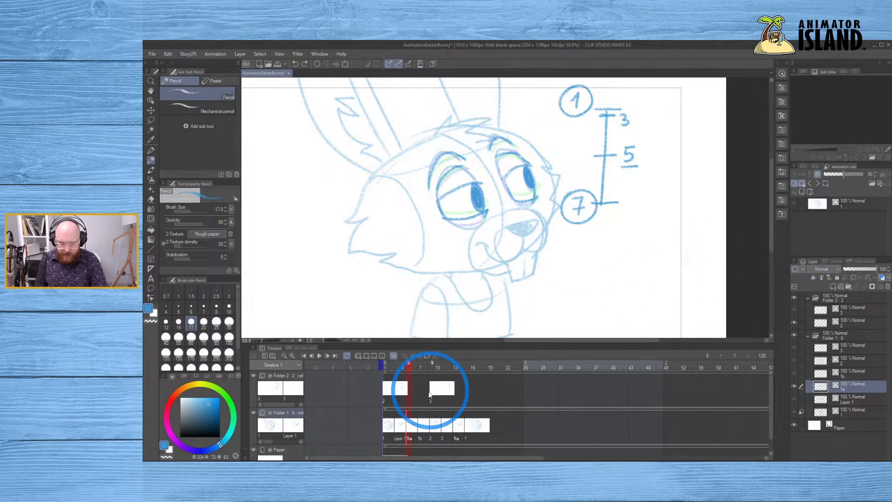
- Go to cel 2 at frame 9, enlarge the animation cels area and inspect the cel's options
click(849, 360)
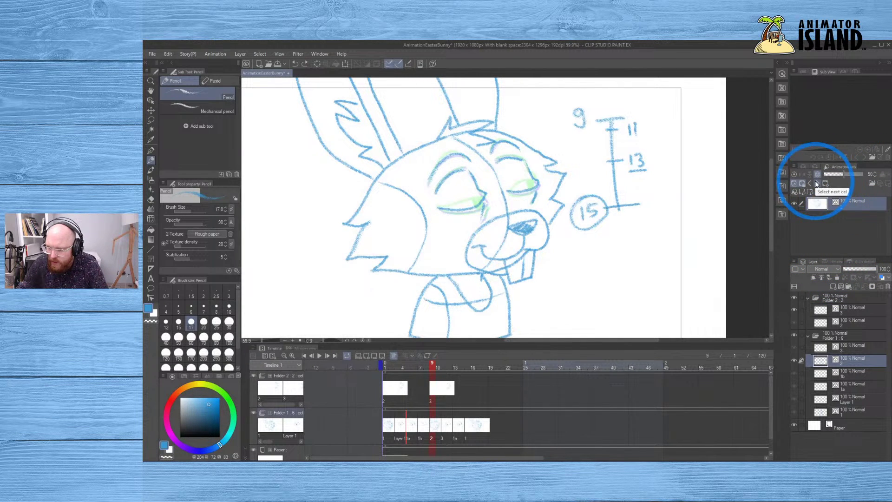
right_click(827, 237)
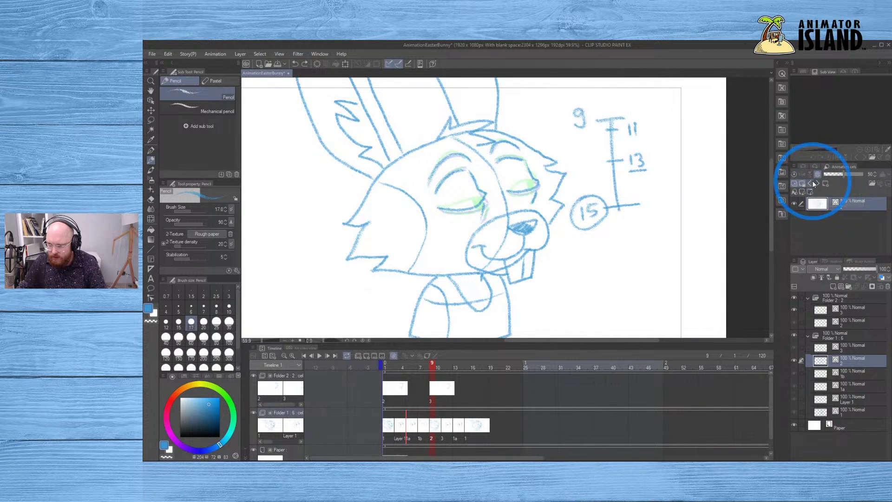
drag(812, 263, 813, 285)
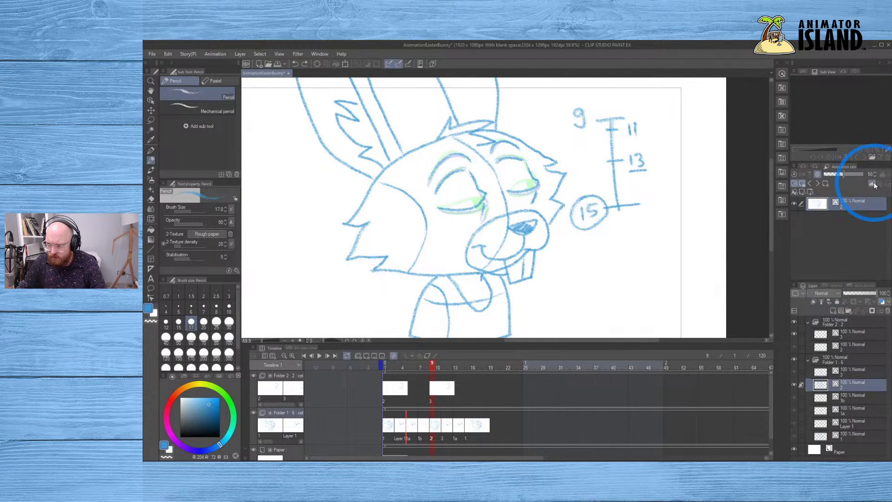
click(819, 166)
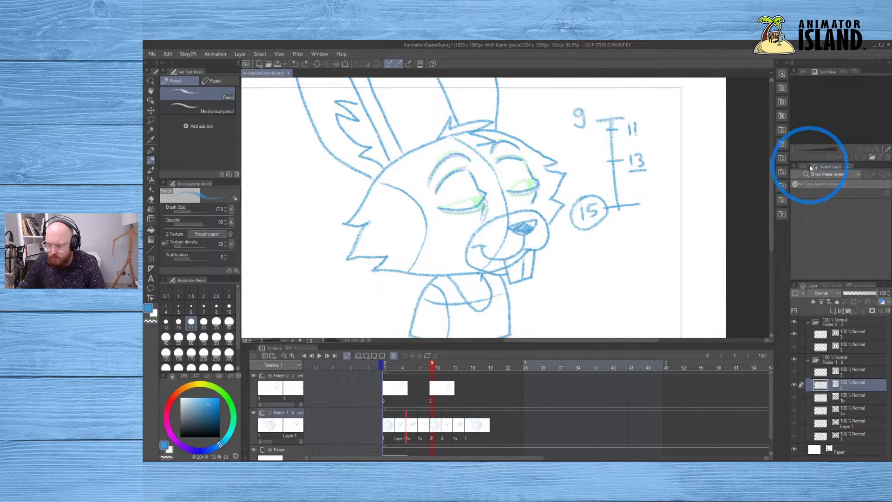
click(853, 166)
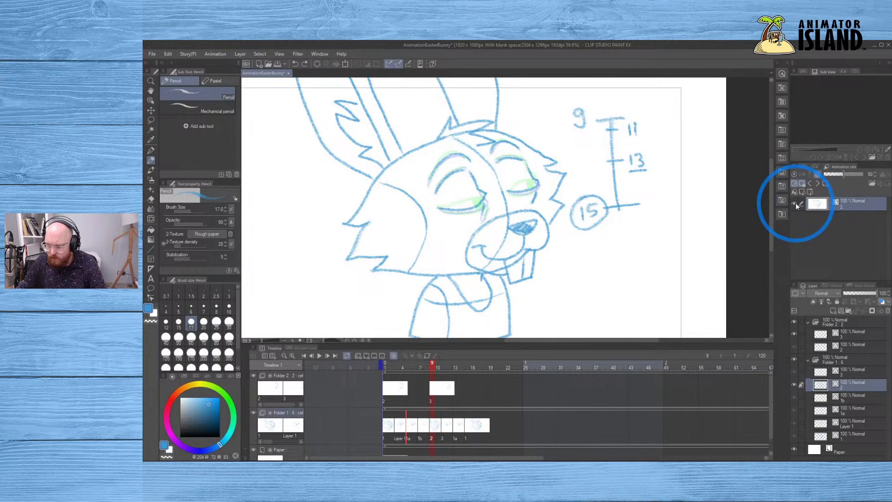
right_click(814, 203)
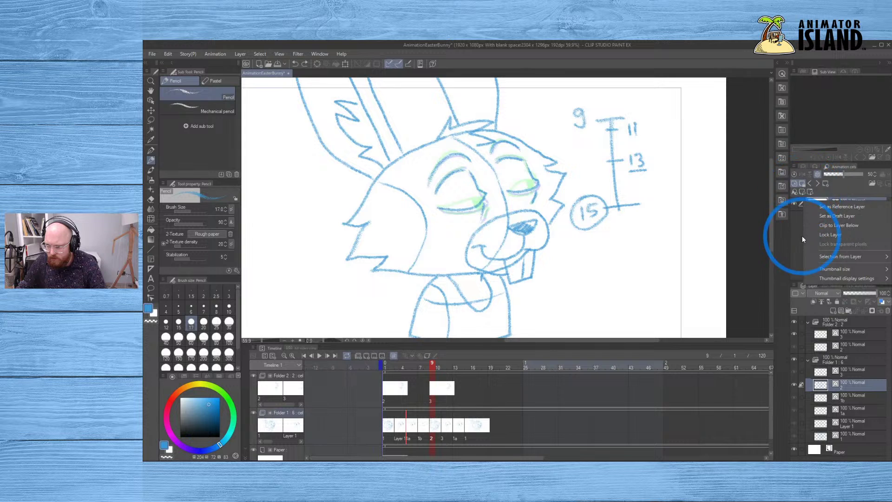
click(835, 205)
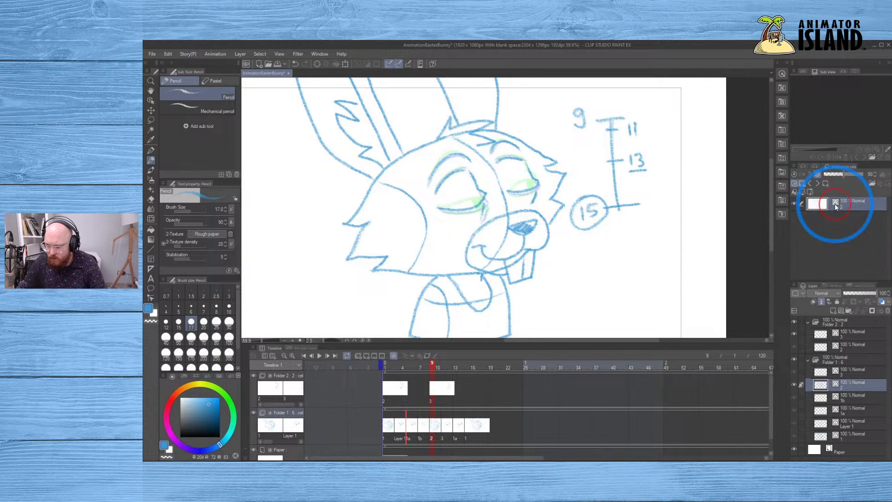
- Try to add cels 1 and 2 of Folder 1 to the light table as drawing references
click(856, 368)
click(854, 381)
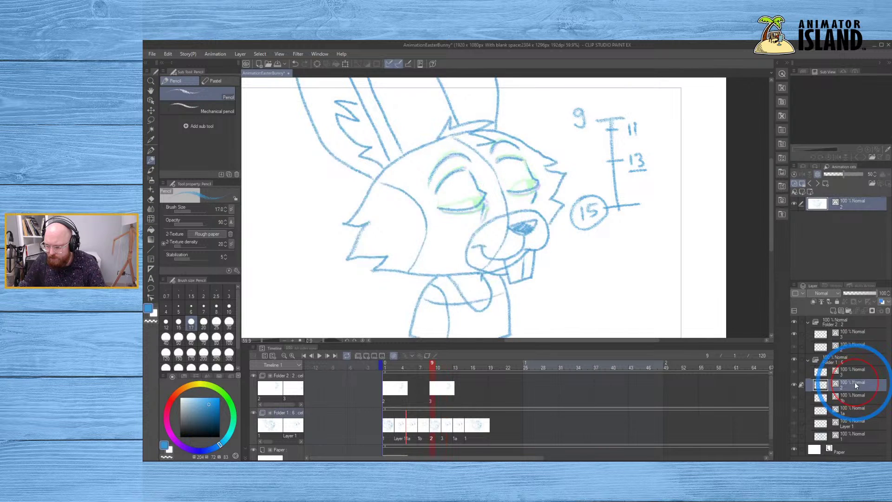
click(852, 434)
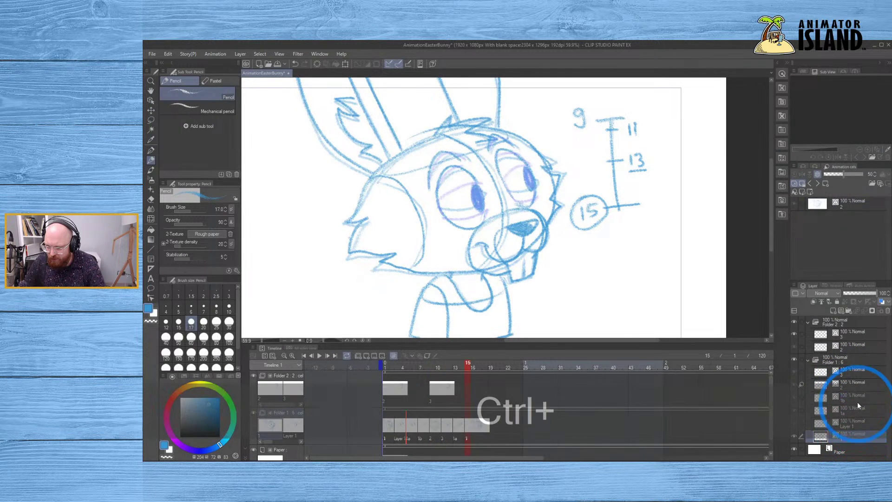
ctrl+click(851, 384)
drag(845, 384, 849, 213)
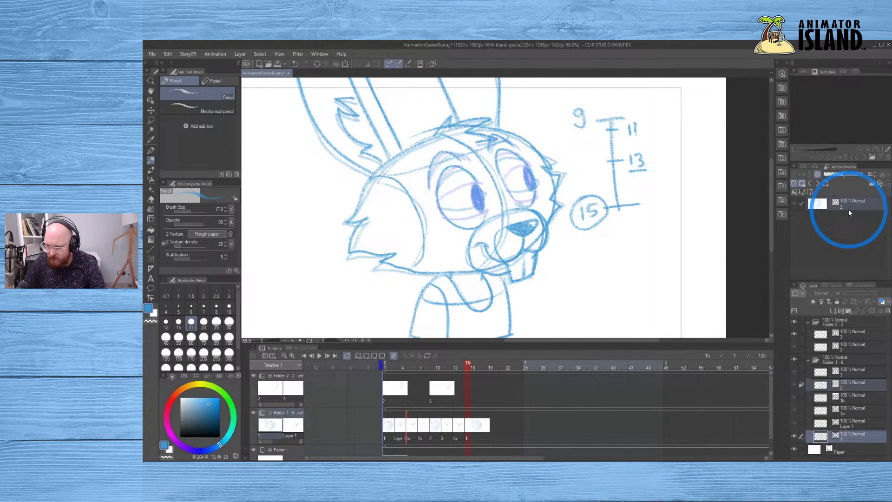
- Turn off the light table and, at frame 5, set the onion skin to 4 previous and 4 next cels
click(803, 185)
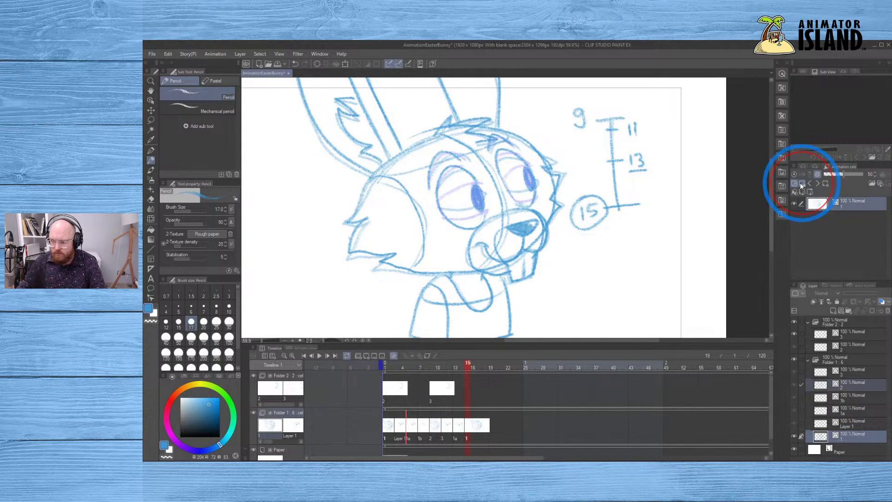
click(409, 421)
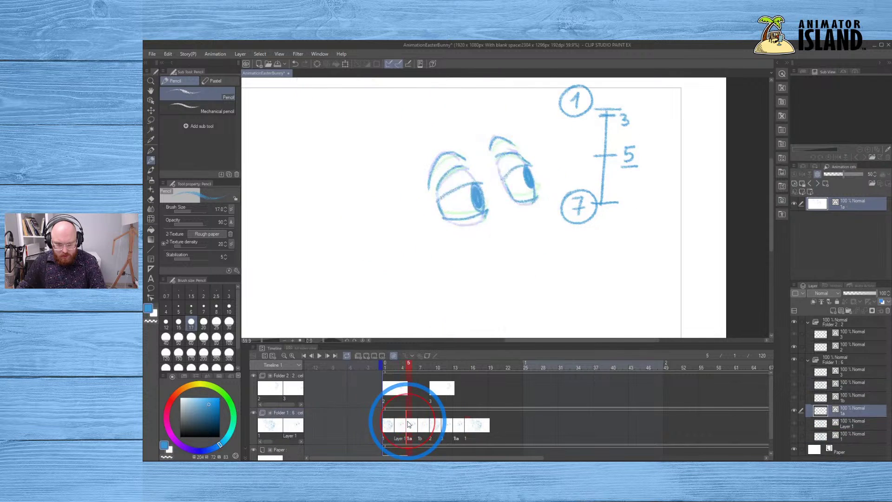
click(213, 55)
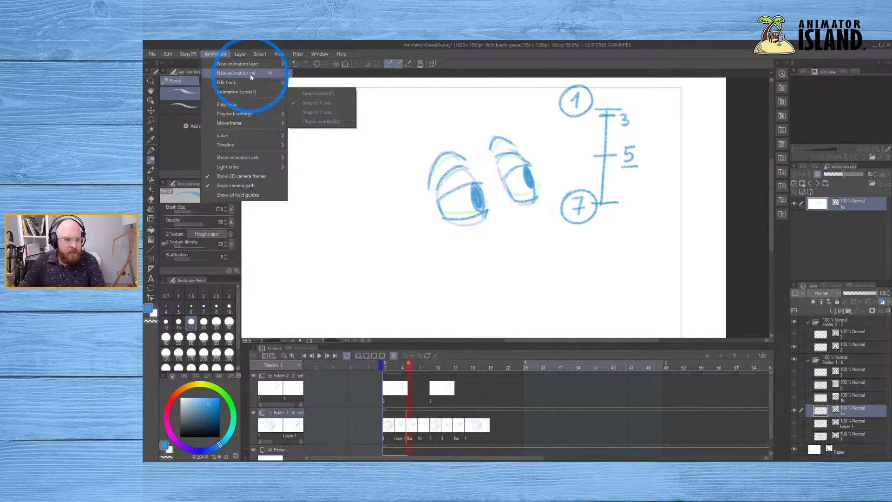
mouse_move(235, 148)
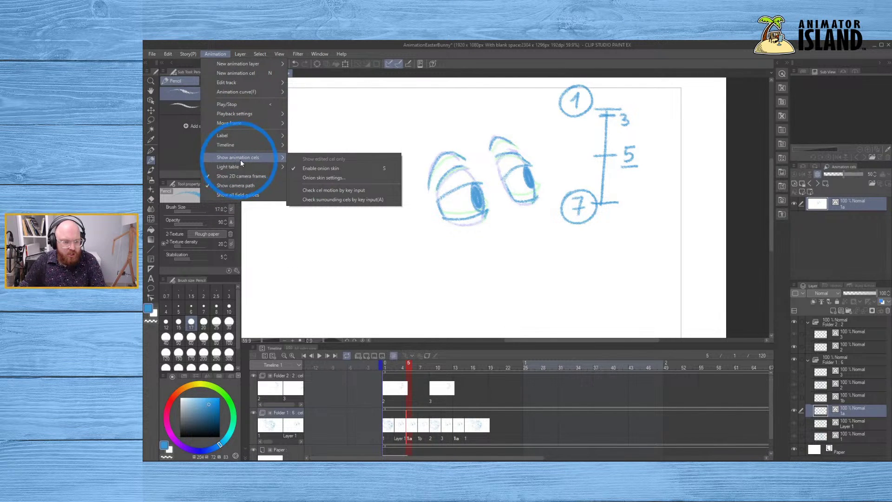
click(322, 177)
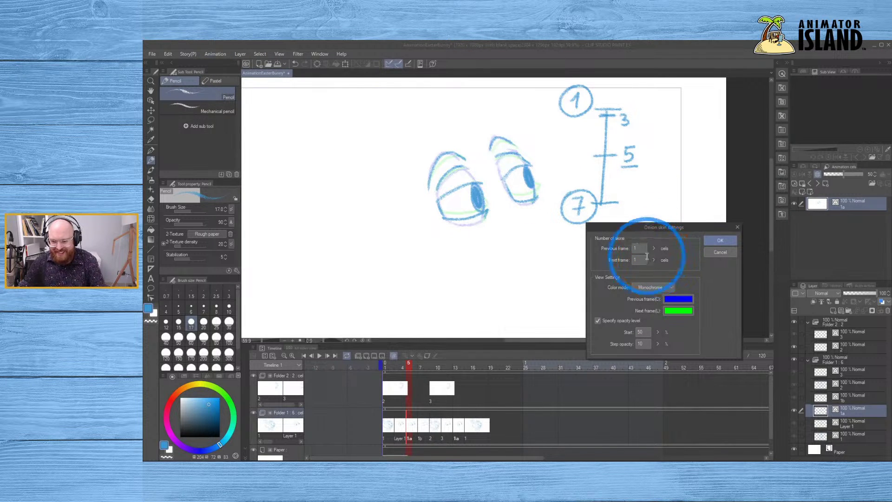
click(640, 248)
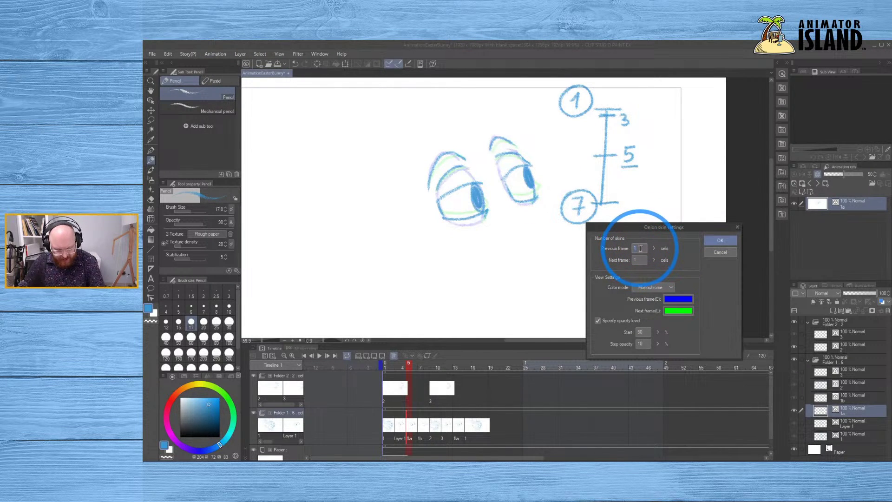
text(4)
key(Tab)
text(4)
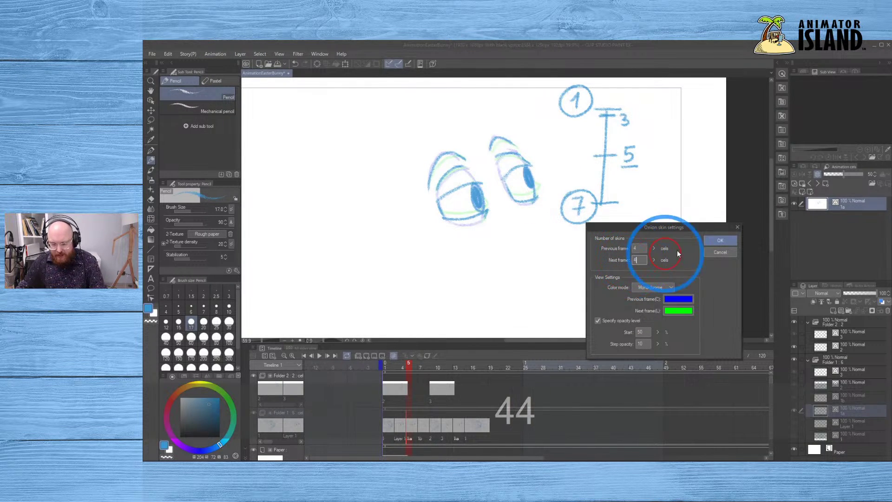
click(718, 241)
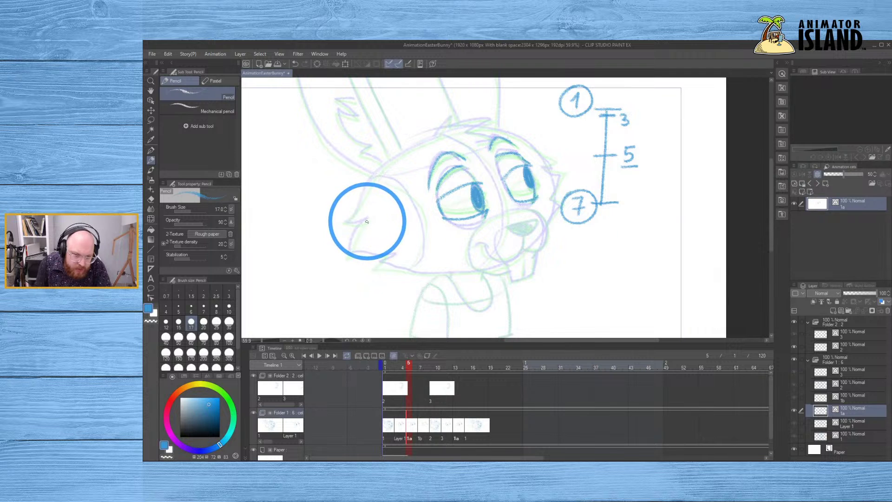
- Draw the bunny's lower cheek fur and jaw line on cel 1a with the pencil, between the onion-skin outlines
drag(367, 222, 349, 253)
key(ctrl+z)
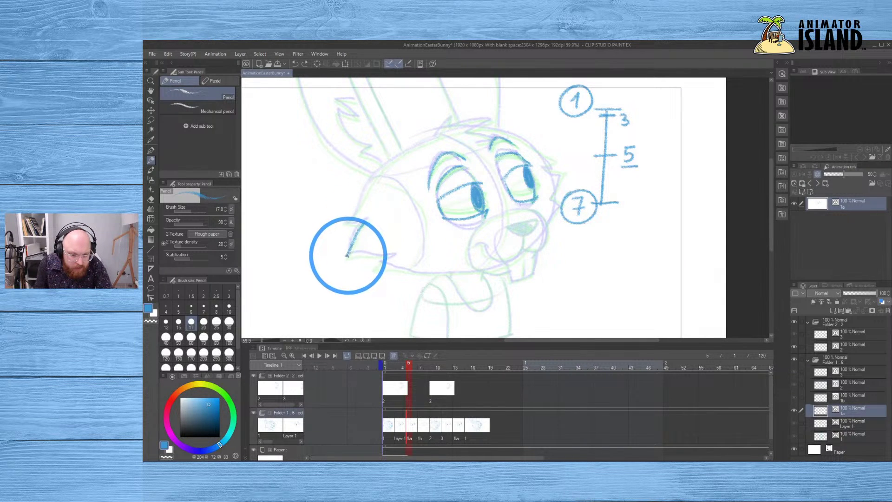
key(ctrl+z)
drag(364, 223, 347, 257)
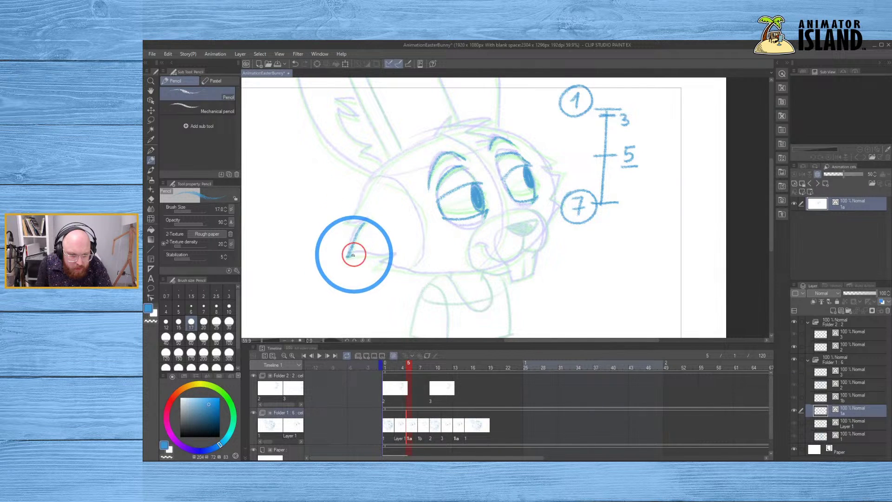
key(ctrl+z)
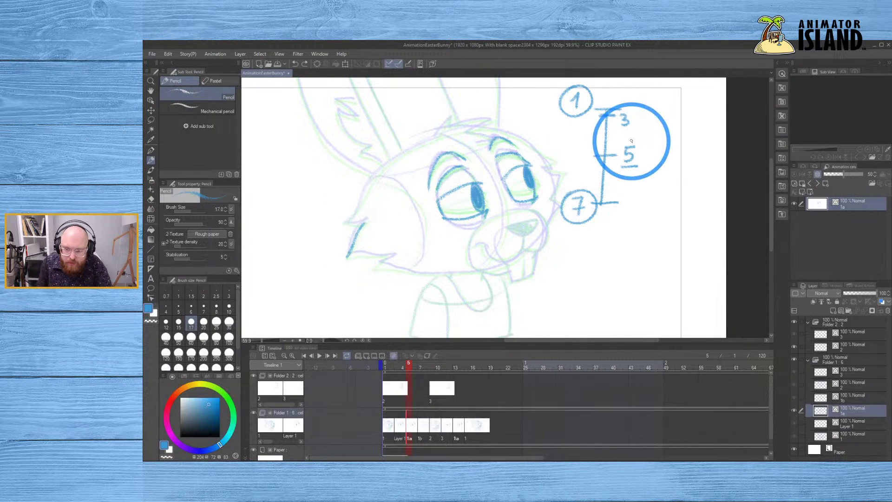
mouse_move(618, 131)
mouse_down()
mouse_move(643, 145)
mouse_move(604, 135)
mouse_up()
key(ctrl+z)
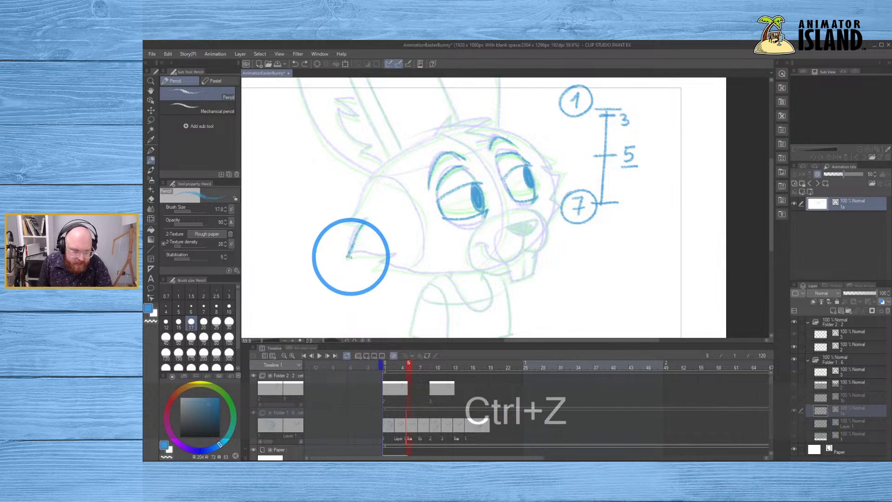
drag(348, 257, 363, 253)
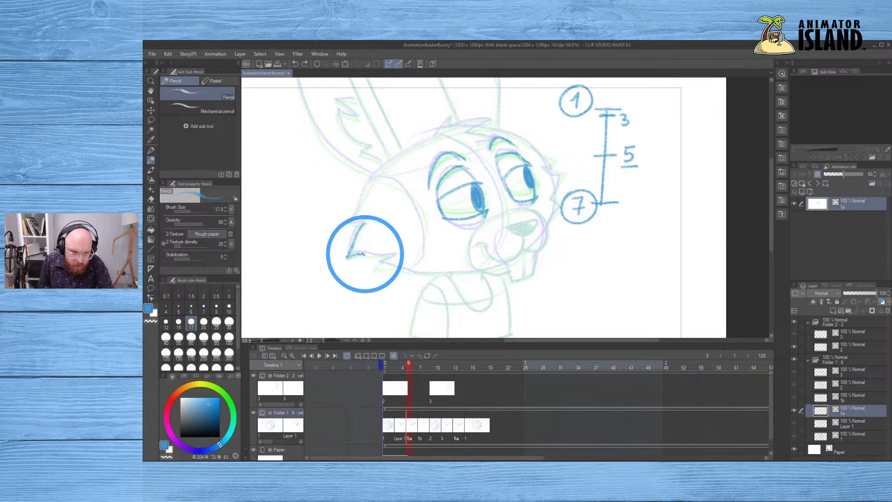
click(390, 255)
key(ctrl+z)
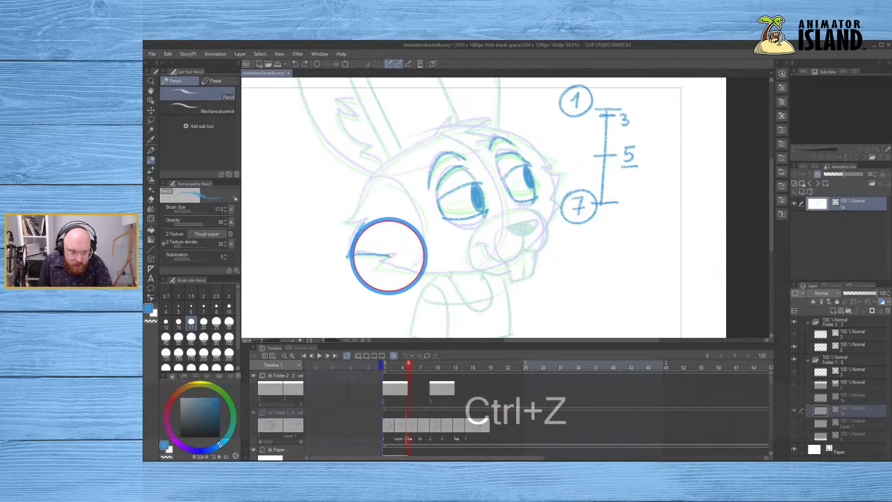
mouse_move(390, 255)
mouse_down()
mouse_move(376, 266)
mouse_move(481, 272)
mouse_up()
- Draw the bunny's mouth line below the nose on cel 1a, redoing the strokes until they fit the onion skin
key(ctrl+z)
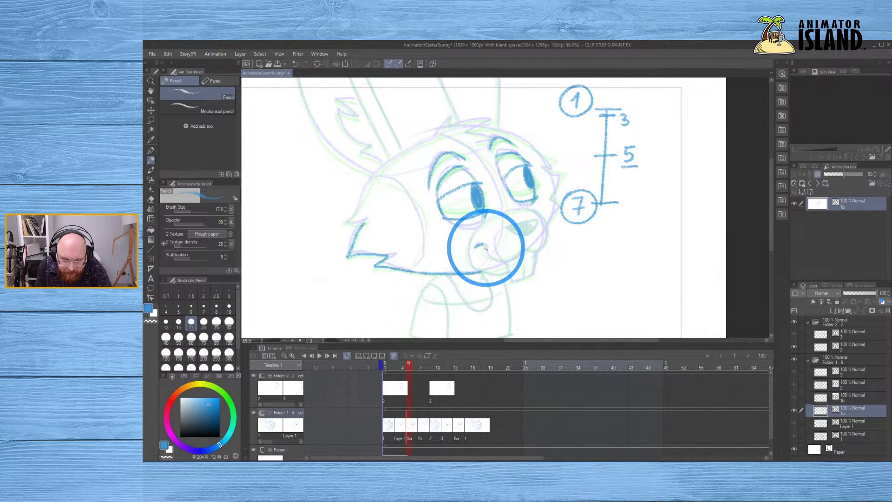
key(ctrl+z)
click(482, 245)
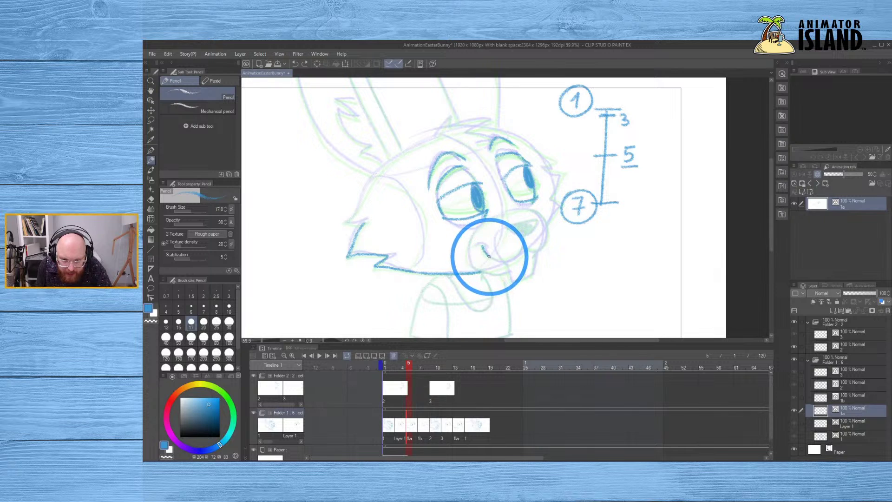
key(ctrl+z)
key(ctrl+z)
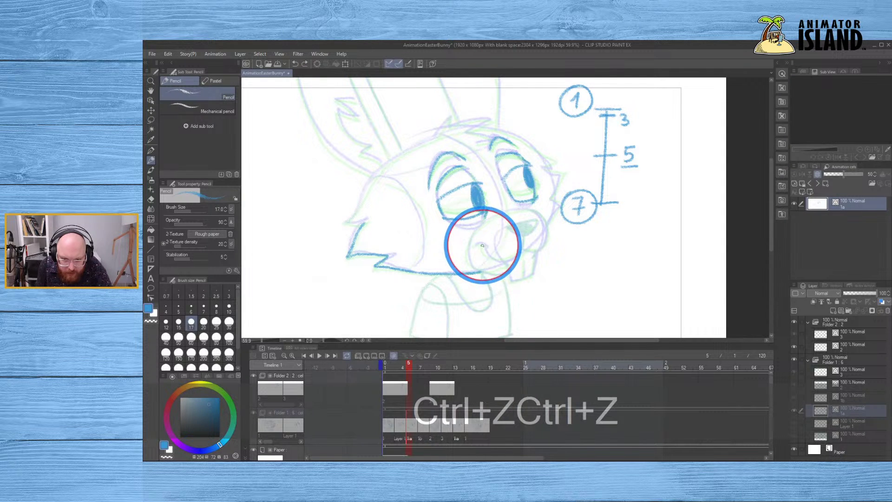
drag(482, 245, 501, 260)
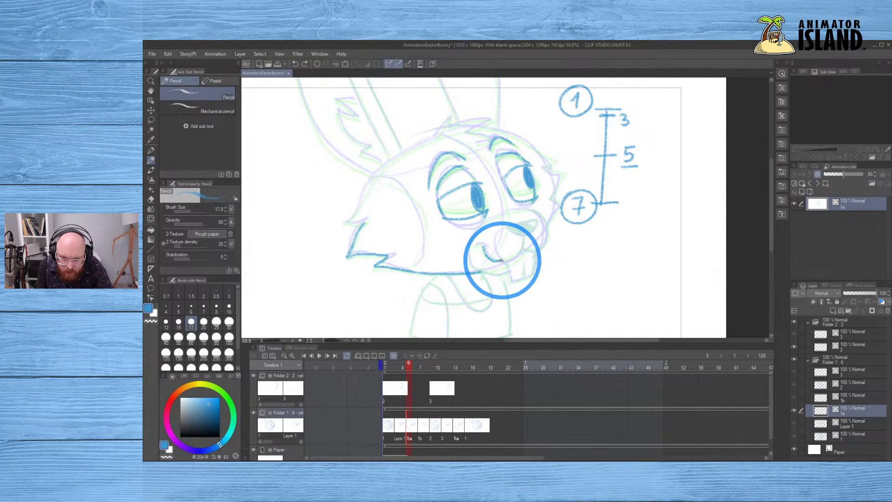
key(ctrl+z)
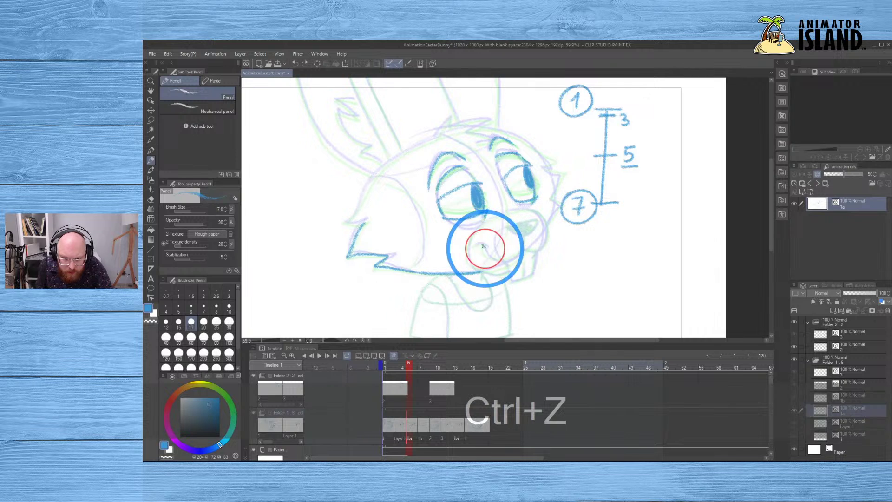
key(ctrl+z)
key(ctrl+z)
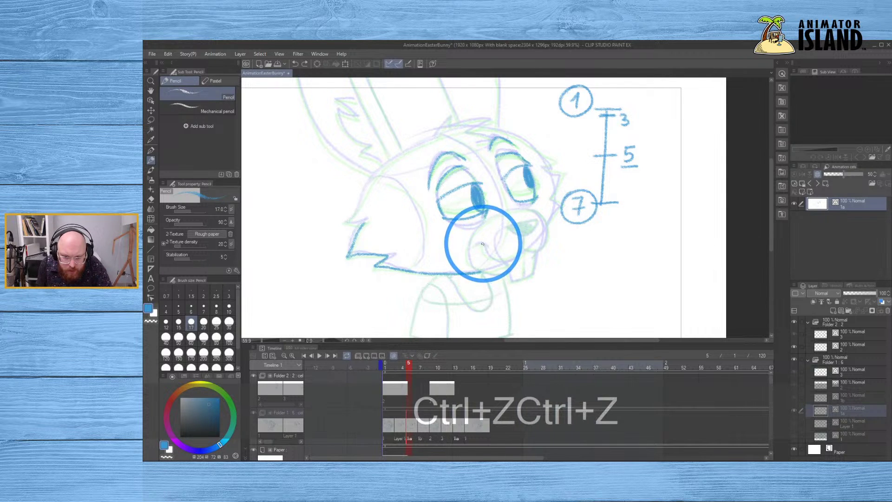
drag(485, 251, 521, 252)
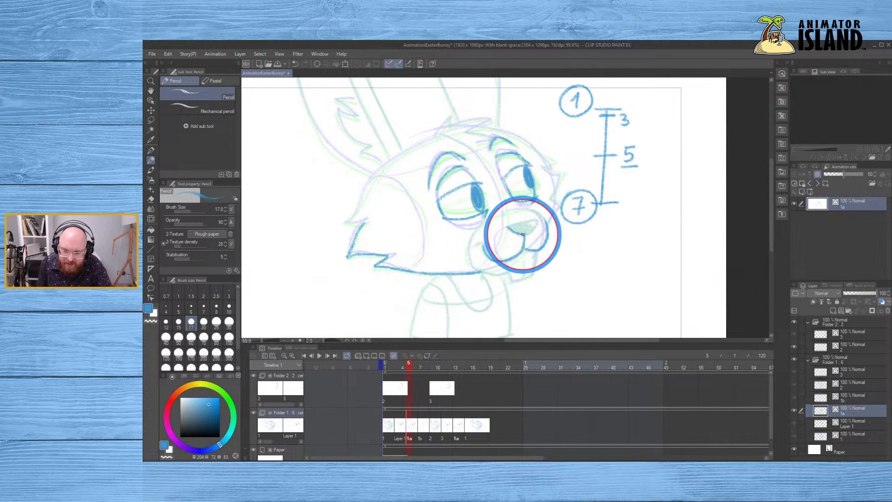
- Fill in the bunny's nose and outline its front teeth below the mouth on cel 1a with the pencil
click(533, 228)
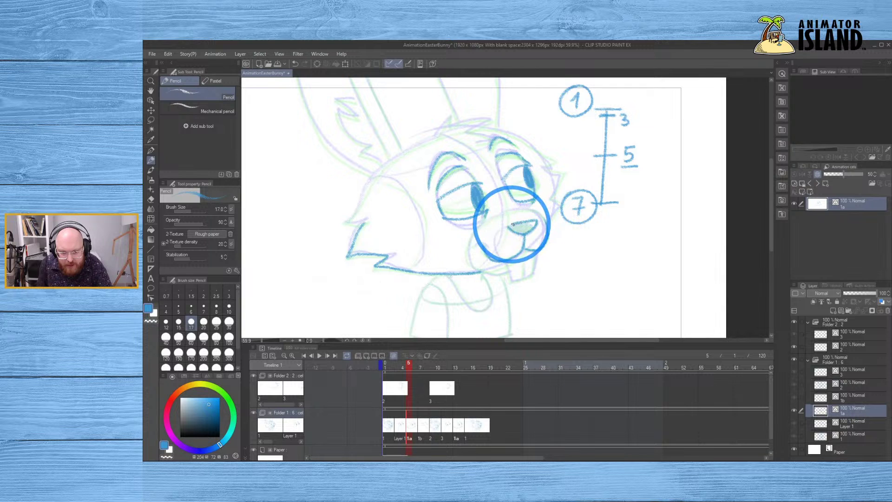
drag(523, 224, 527, 226)
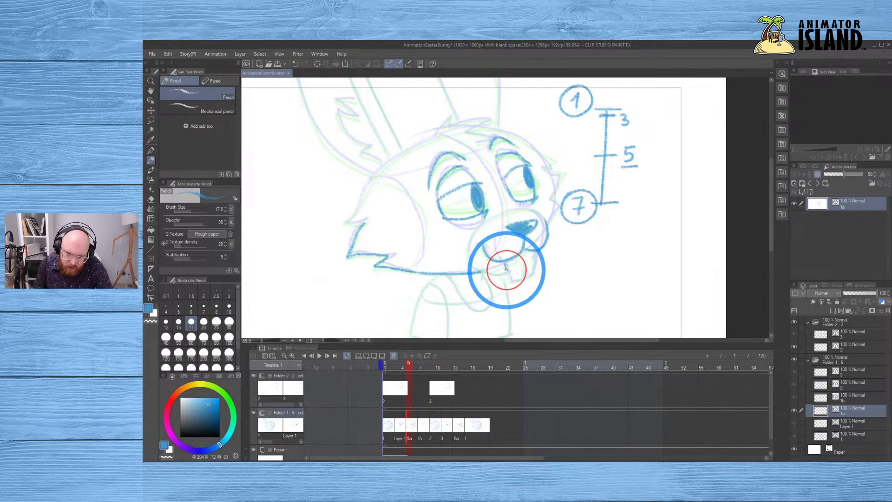
key(ctrl+z)
drag(506, 266, 509, 279)
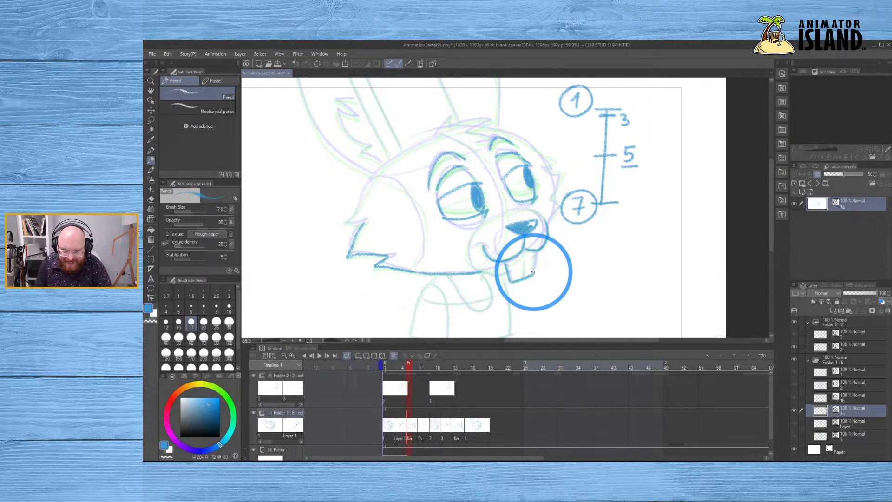
drag(535, 258, 534, 265)
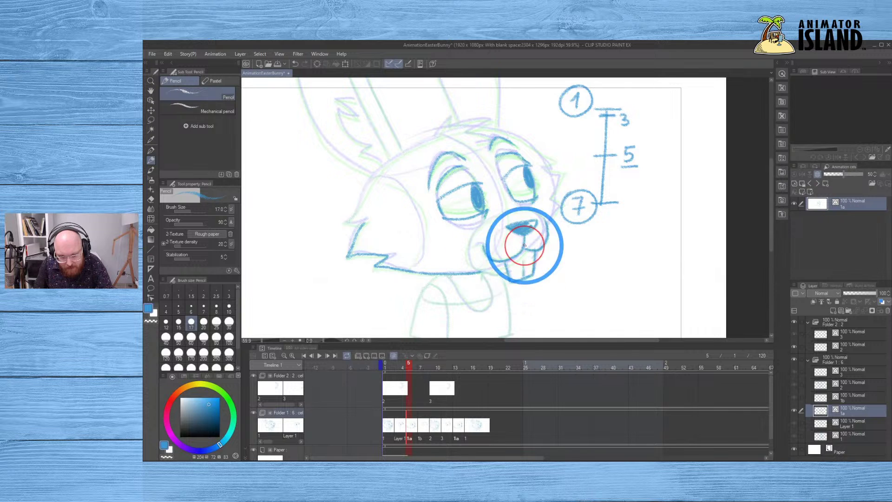
- Draw the dividing line between the bunny's two front teeth, redoing the stroke until it fits the onion skin
key(ctrl+z)
mouse_move(525, 245)
mouse_down()
mouse_move(523, 277)
mouse_move(522, 260)
mouse_up()
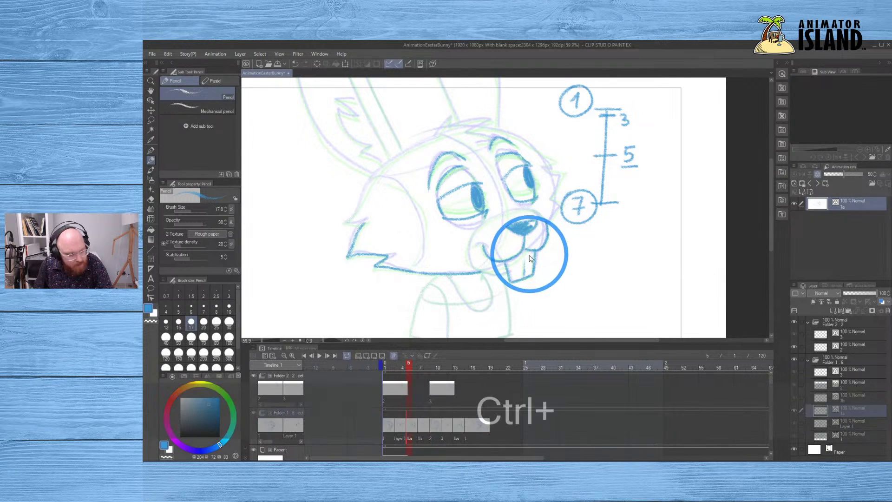
key(ctrl+z)
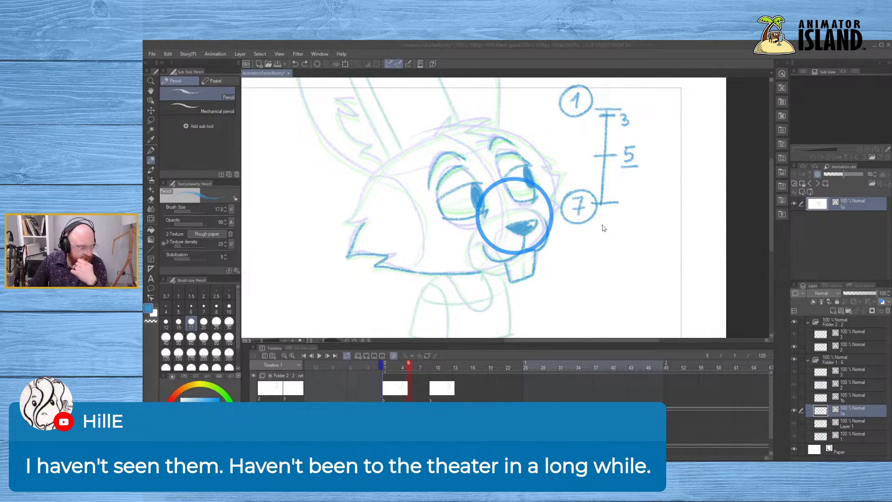
mouse_move(527, 273)
mouse_down()
mouse_move(534, 280)
mouse_move(525, 237)
mouse_move(516, 275)
mouse_move(523, 278)
mouse_move(527, 231)
mouse_up()
key(ctrl+z)
key(ctrl+z)
key(ctrl+z)
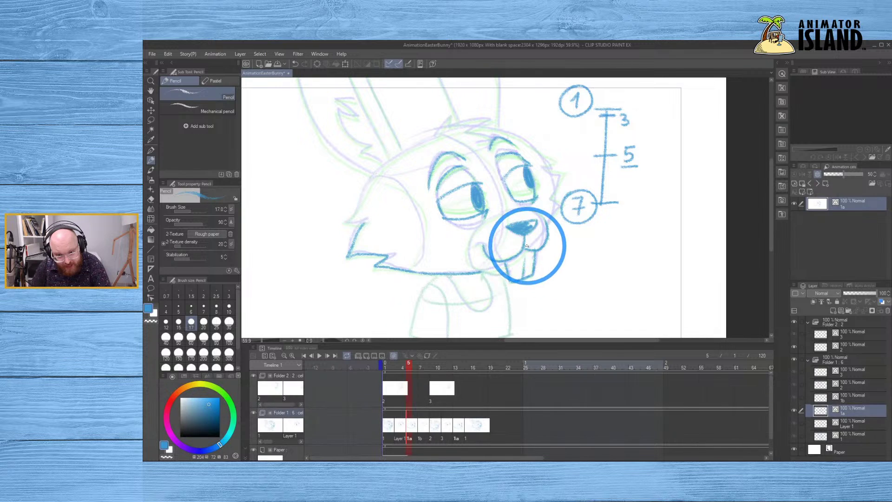
key(ctrl+z)
drag(522, 274, 527, 253)
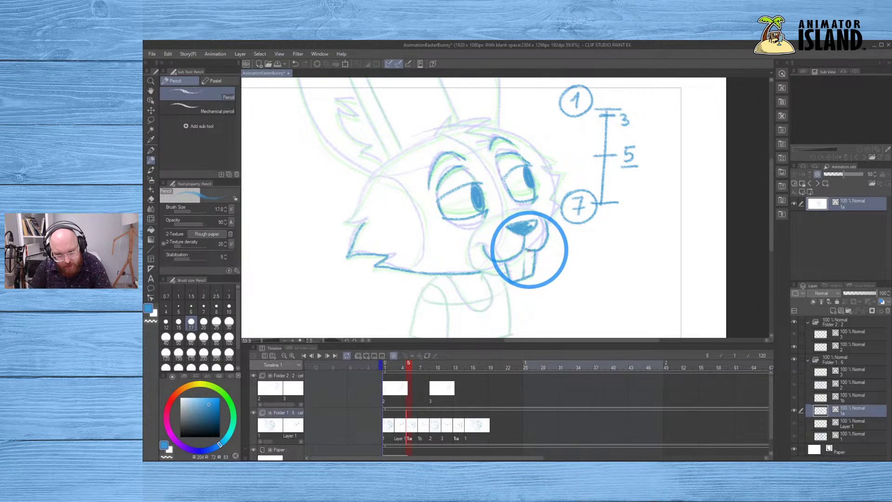
key(ctrl+z)
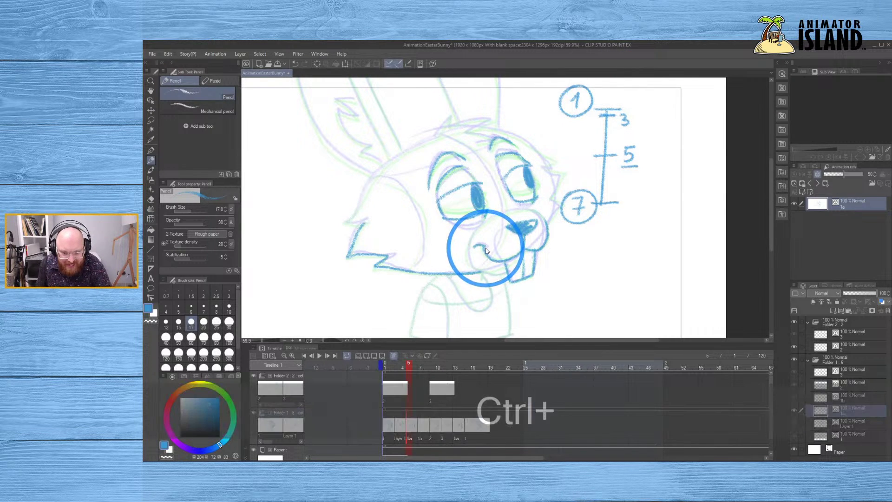
- Draw the curled corner of the smile and the rounded muzzle outline around the nose, redoing strokes that miss the onion skin
key(ctrl+z)
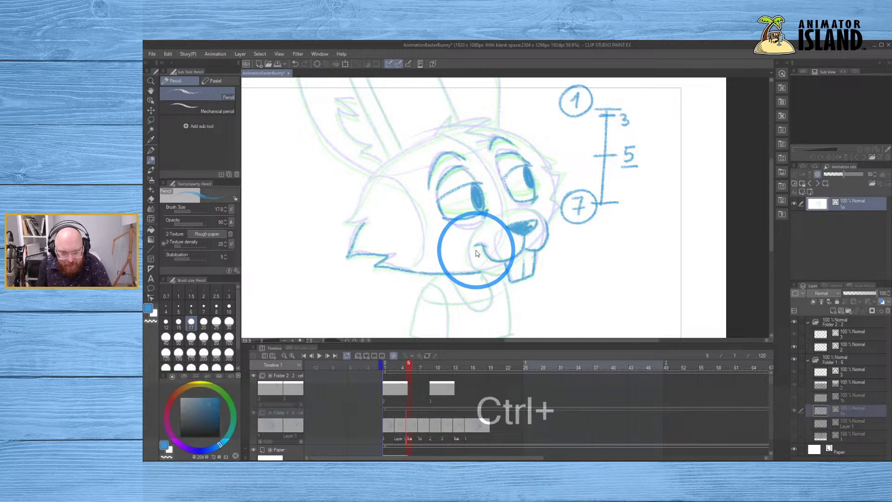
key(ctrl+z)
key(ctrl+z)
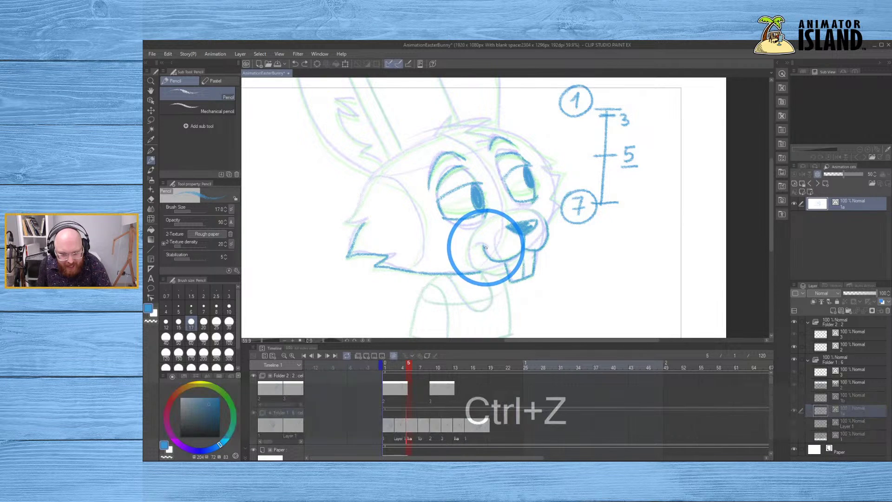
key(ctrl+z)
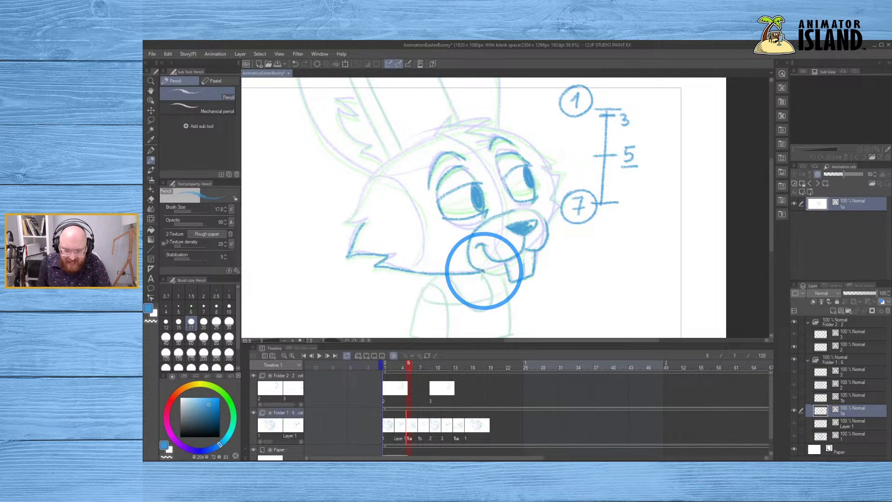
- Extend the jaw line beneath the muzzle to the front teeth, redoing the short chin stroke
key(ctrl+z)
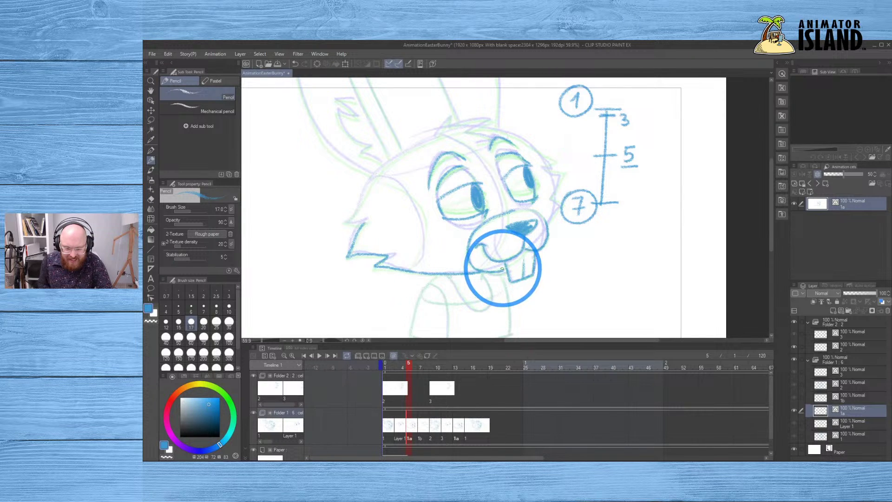
key(ctrl+z)
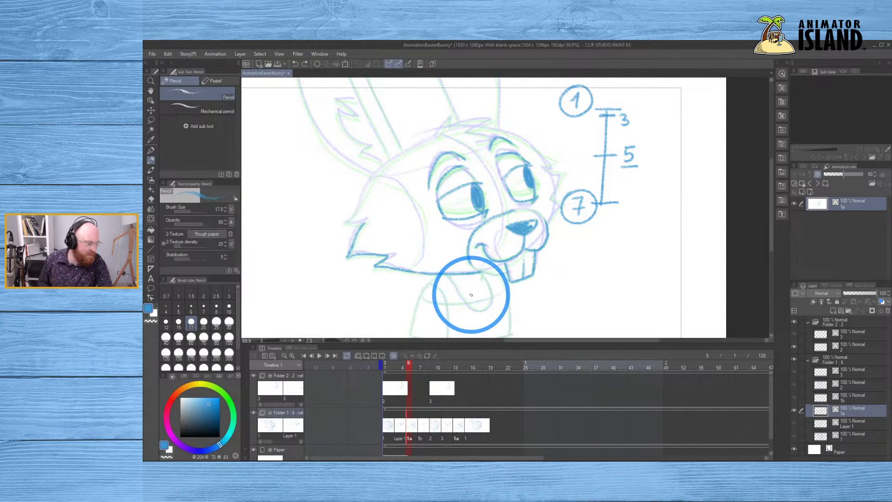
key(ctrl+z)
click(480, 271)
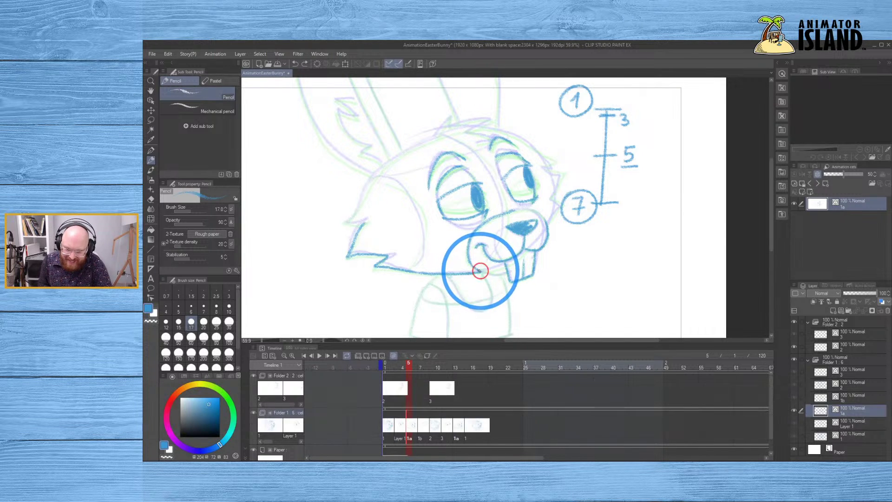
key(ctrl+z)
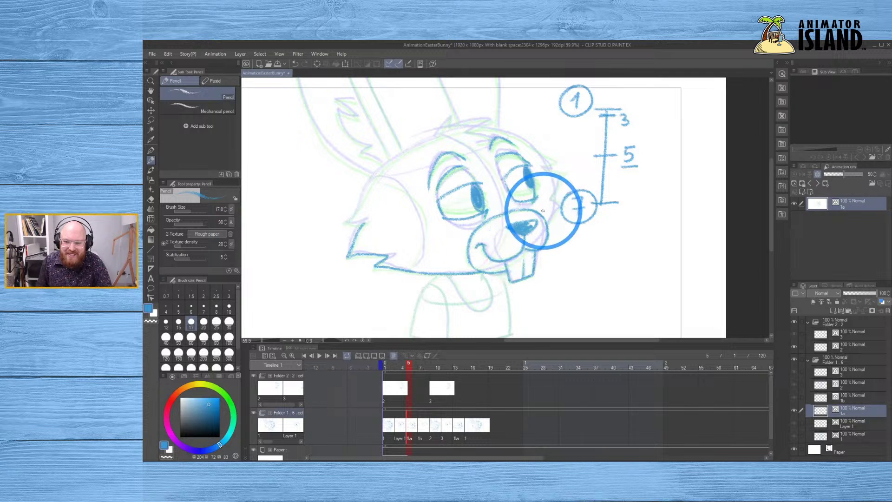
- Draw the jagged cheek fur on the far side of the face, from beside the far eye to the muzzle
key(ctrl+z)
click(552, 173)
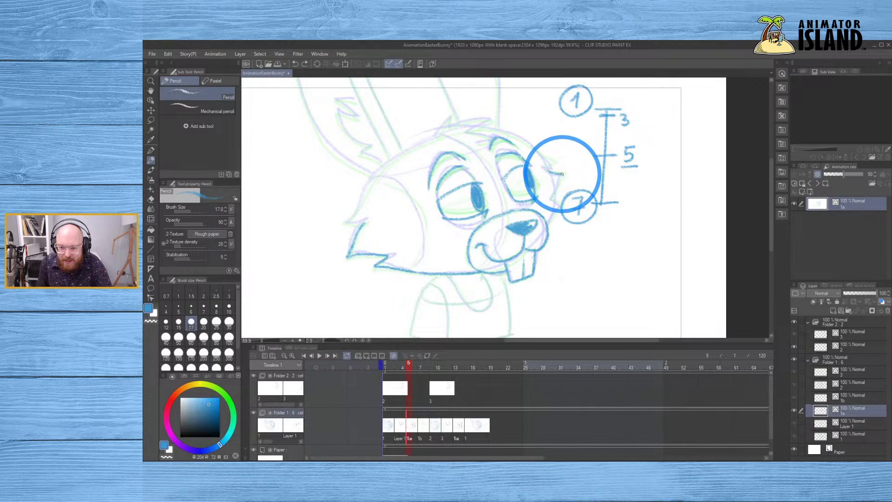
click(560, 178)
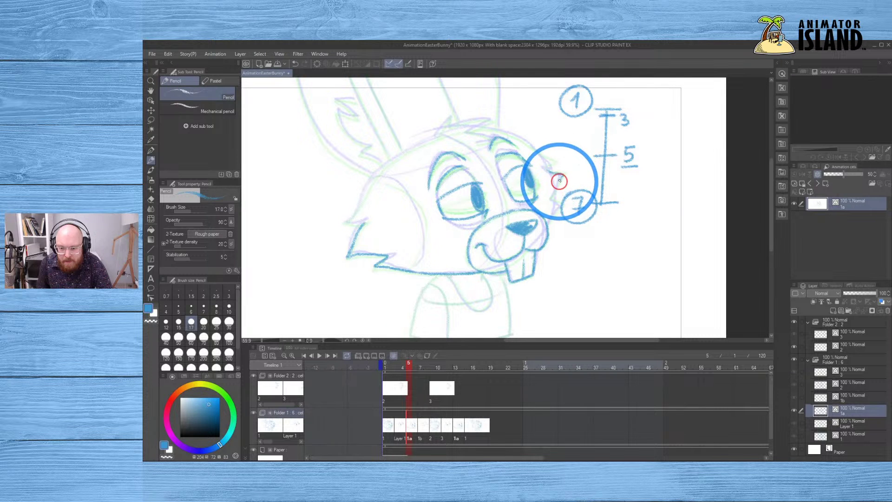
click(558, 211)
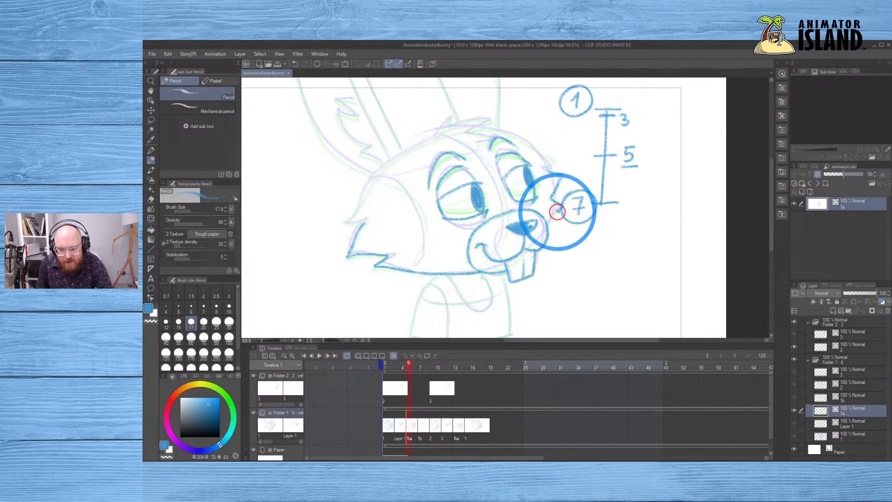
click(556, 163)
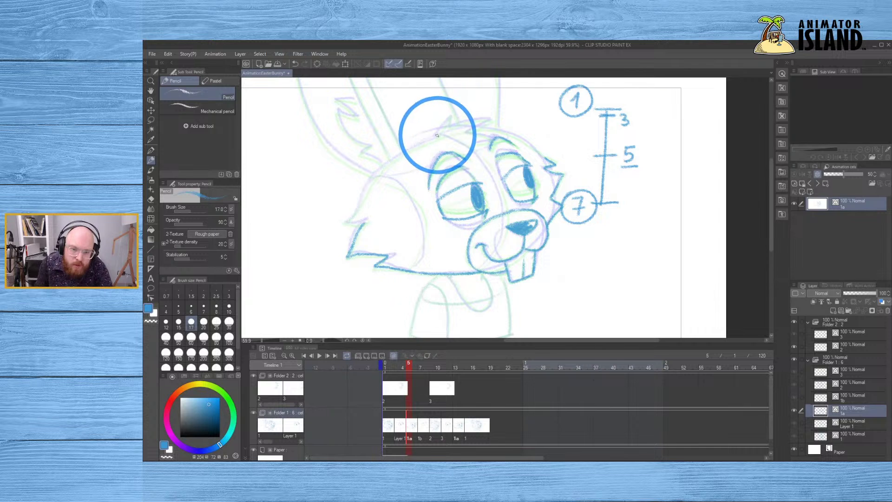
- Draw the jagged hair tuft on top of the bunny's head on cel 1a, following the onion-skin outlines
key(ctrl+z)
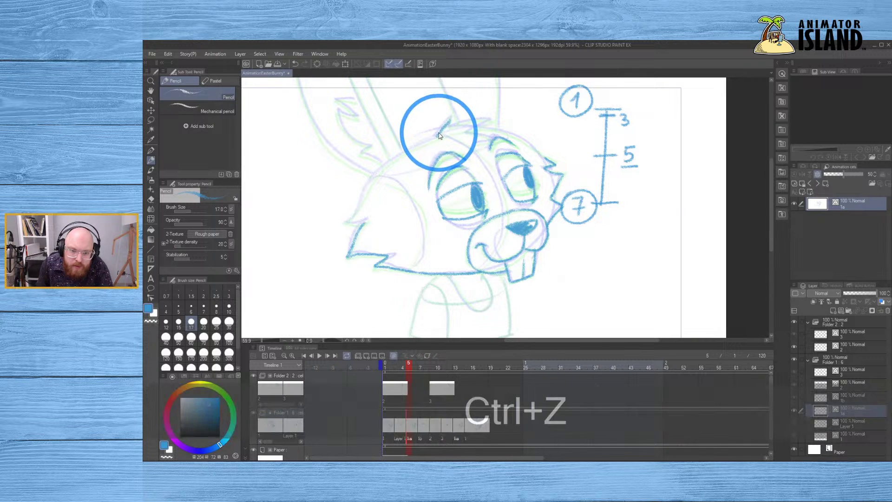
mouse_move(439, 132)
mouse_down()
mouse_move(448, 122)
mouse_move(495, 120)
mouse_move(468, 129)
mouse_move(493, 141)
mouse_move(479, 135)
mouse_up()
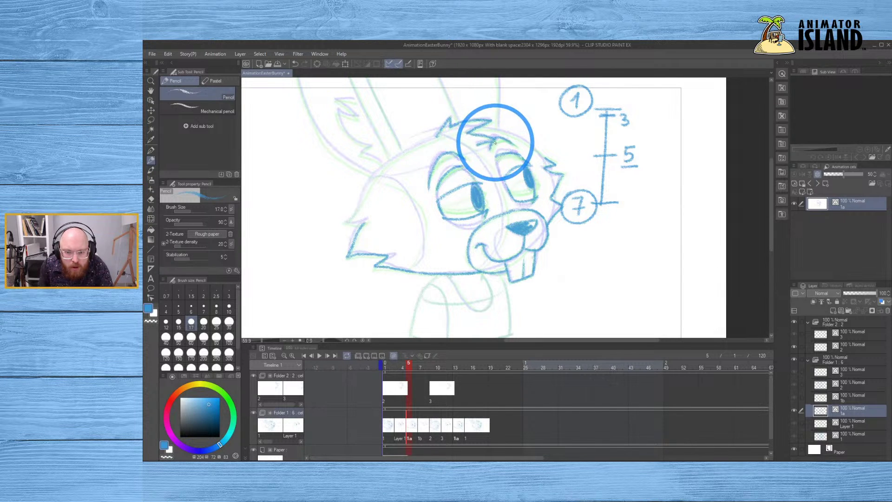
click(496, 140)
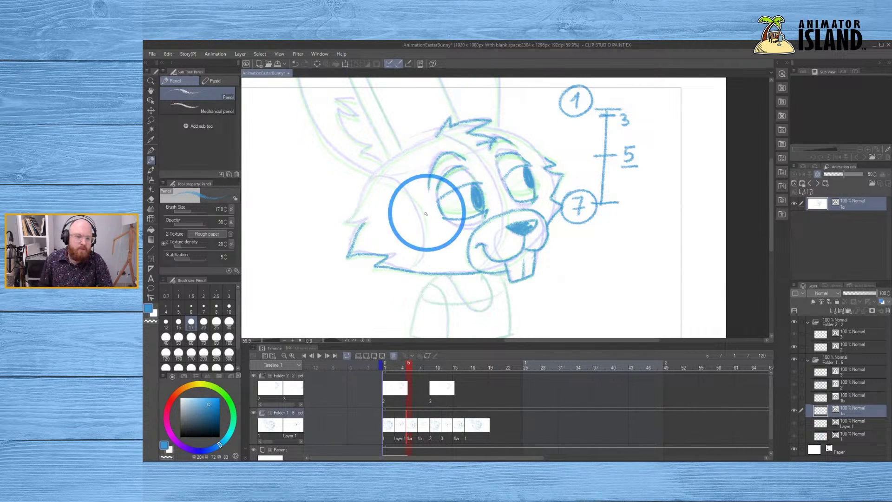
- Redraw the upper spike of the near cheek fur so that it sits between the onion-skin outlines
click(363, 218)
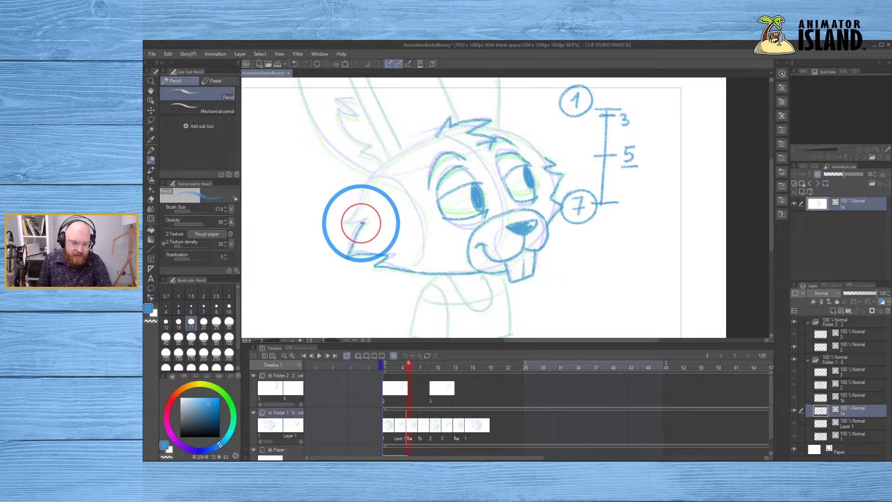
key(ctrl+z)
click(351, 224)
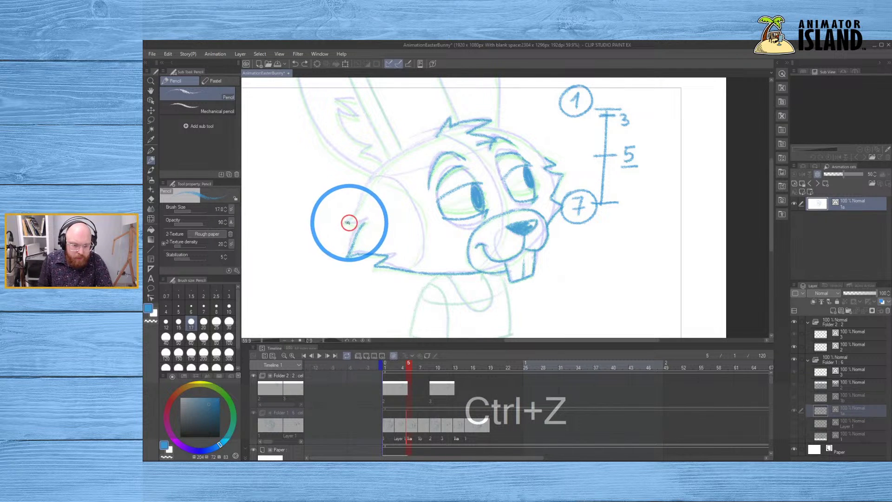
key(ctrl+z)
click(353, 223)
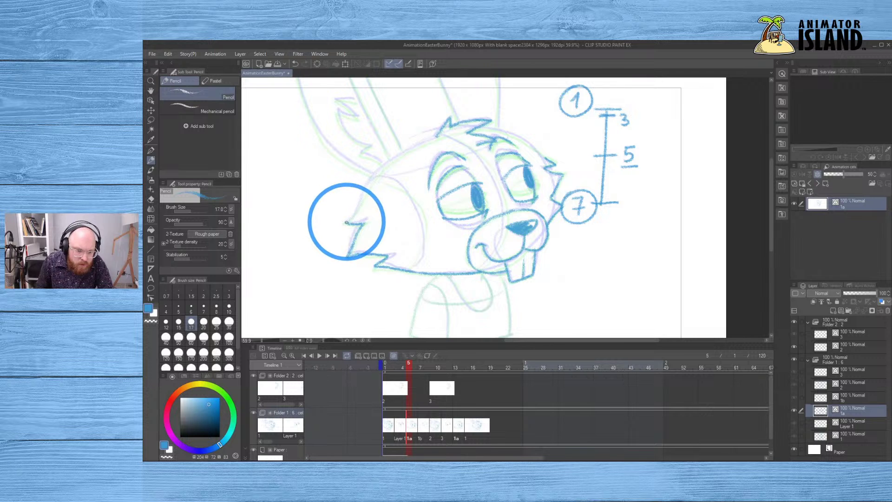
click(349, 220)
- Draw the back of the head from the near cheek fur up to the hair tuft, redoing the upper curve
mouse_move(348, 220)
mouse_down()
mouse_move(384, 167)
mouse_move(418, 139)
mouse_up()
click(384, 165)
key(ctrl+z)
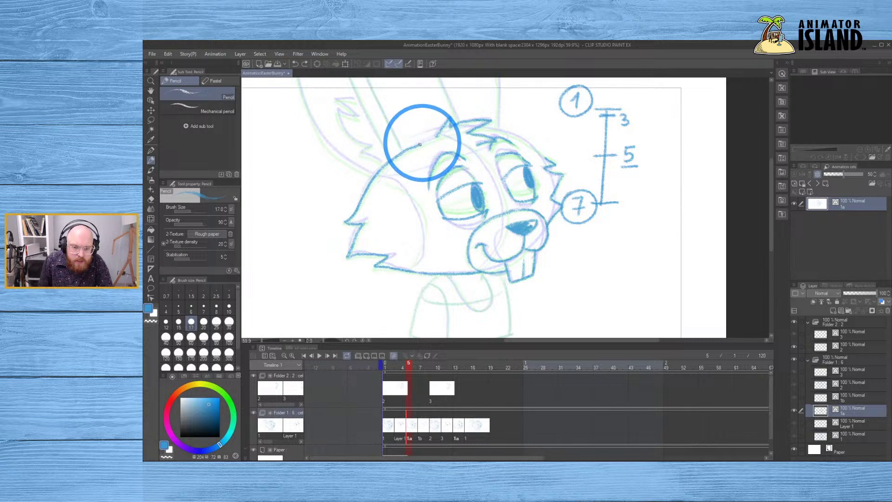
key(ctrl+z)
mouse_move(385, 164)
mouse_down()
mouse_move(392, 144)
mouse_move(413, 148)
mouse_move(434, 135)
mouse_up()
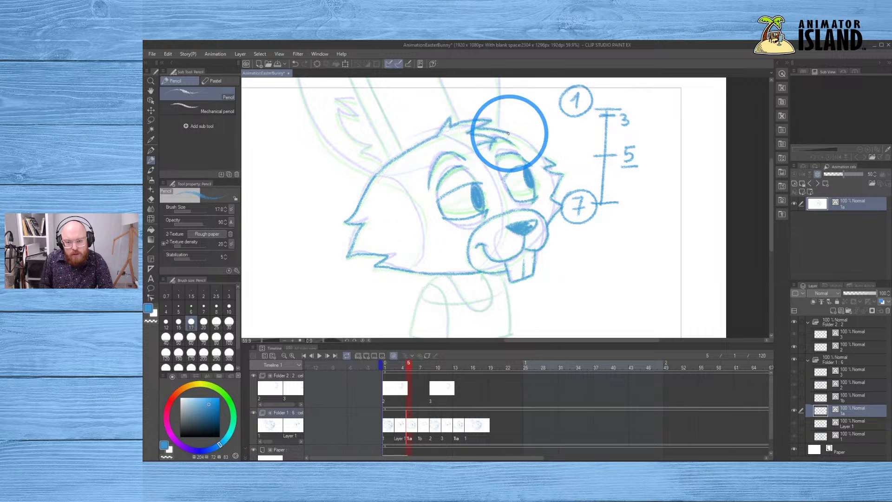
- Draw the forehead curve from the hair tuft to the far cheek fur, redoing the stroke until it fits
mouse_move(515, 124)
mouse_down()
mouse_move(545, 159)
mouse_move(522, 140)
mouse_up()
key(ctrl+z)
key(ctrl+z)
key(ctrl+z)
key(ctrl+z)
key(ctrl+z)
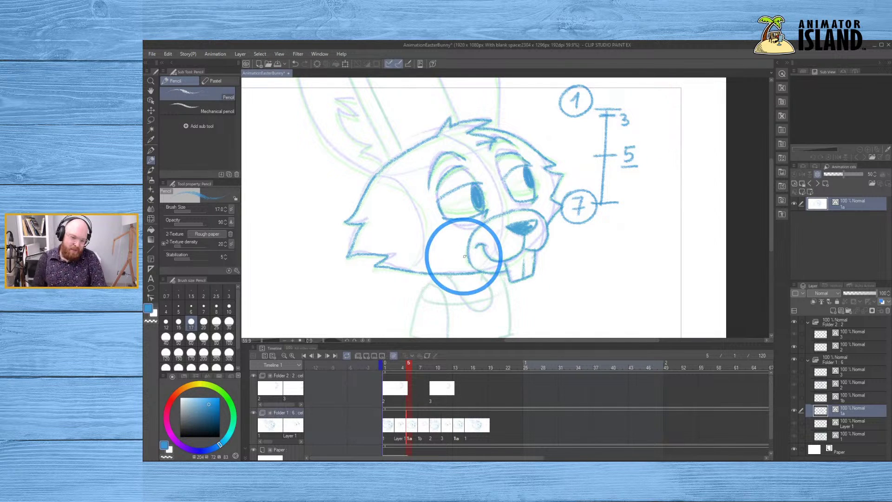
- Draw the curved U-shaped neck outline below the jaw on cel 1a, redoing its strokes over the onion skin
click(459, 289)
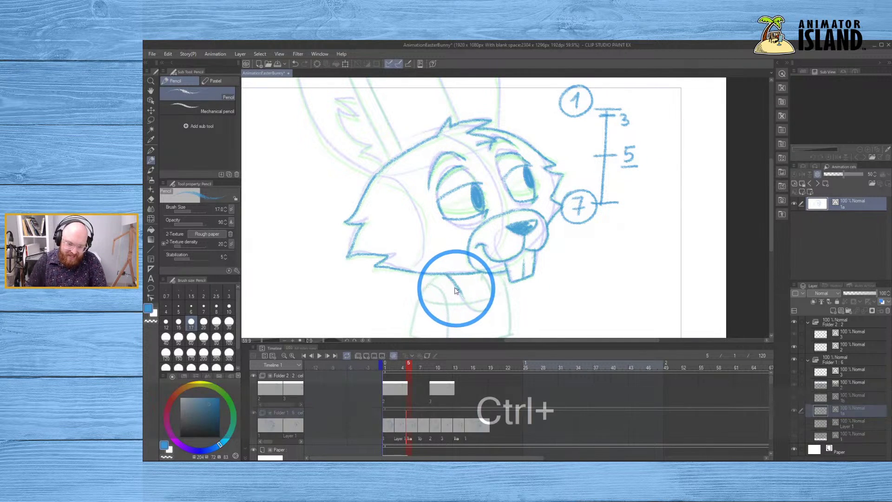
key(ctrl+z)
mouse_move(445, 273)
mouse_down()
mouse_move(474, 309)
mouse_move(486, 310)
mouse_move(488, 284)
mouse_up()
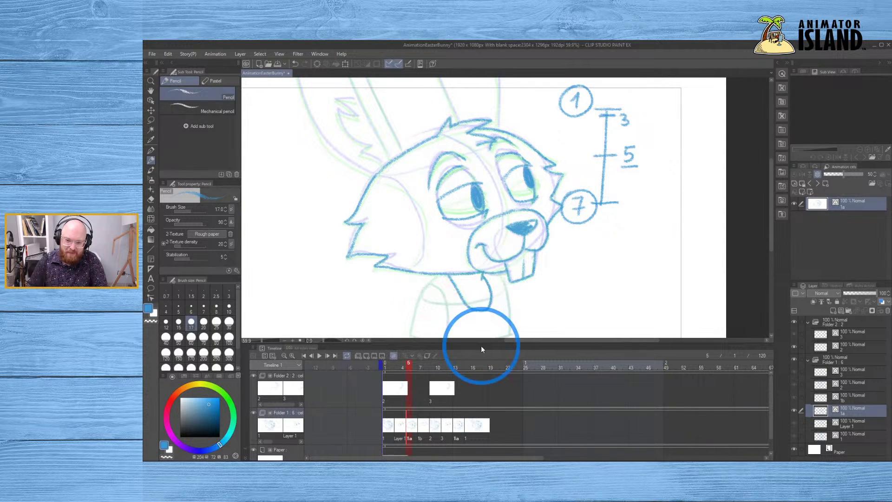
key(ctrl+z)
drag(482, 278, 482, 277)
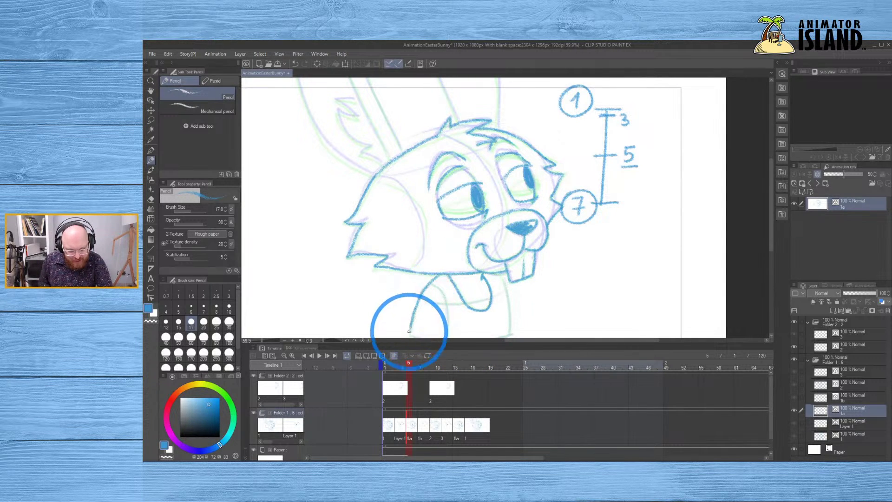
- Redraw the two sides of the bunny's torso below the neck, following the onion-skin outline on cel 1a
key(ctrl+z)
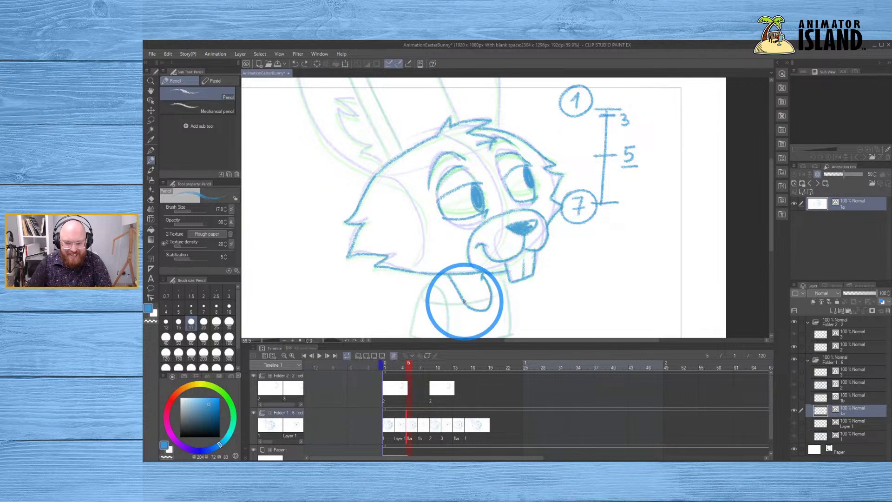
scroll(463, 301, down, 1)
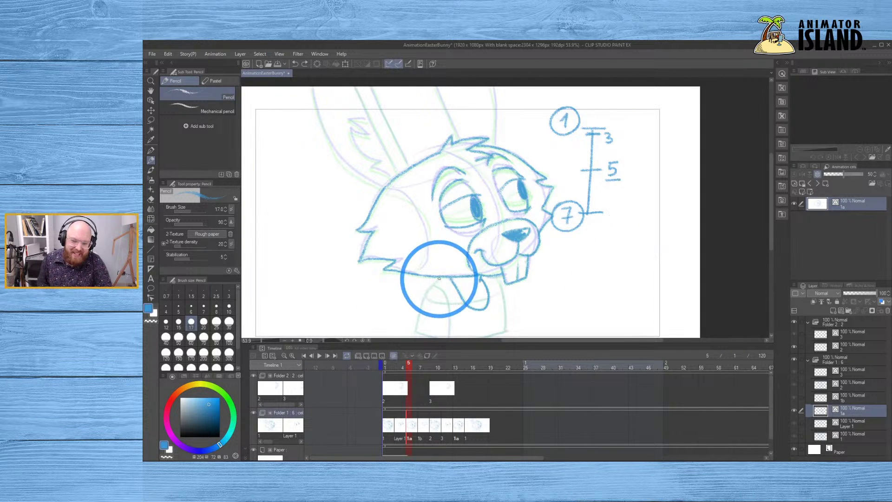
key(space)
drag(534, 299, 534, 275)
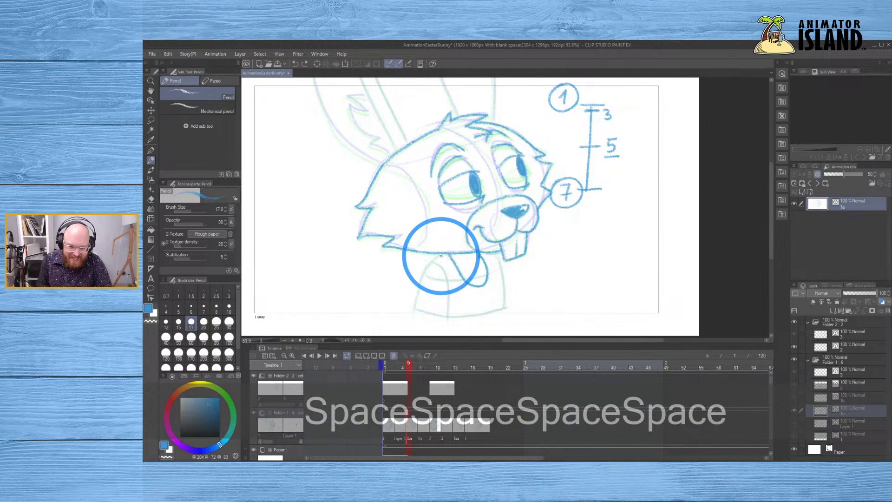
key(ctrl+z)
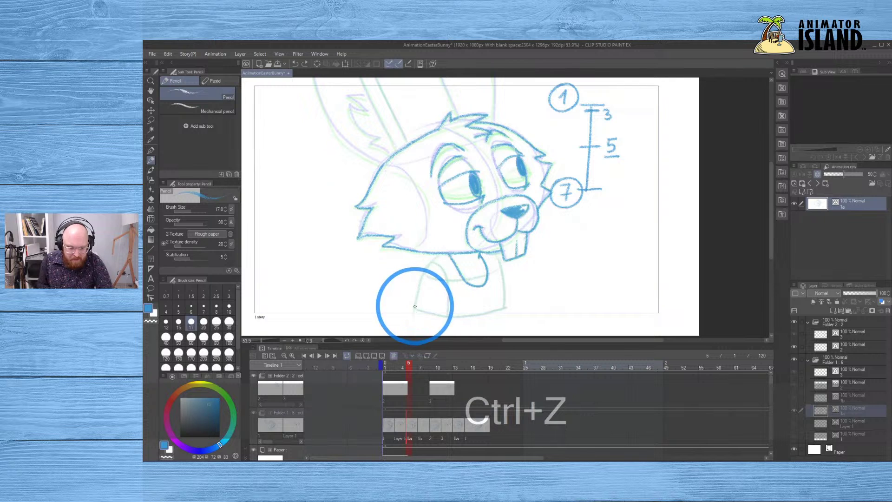
drag(415, 306, 419, 286)
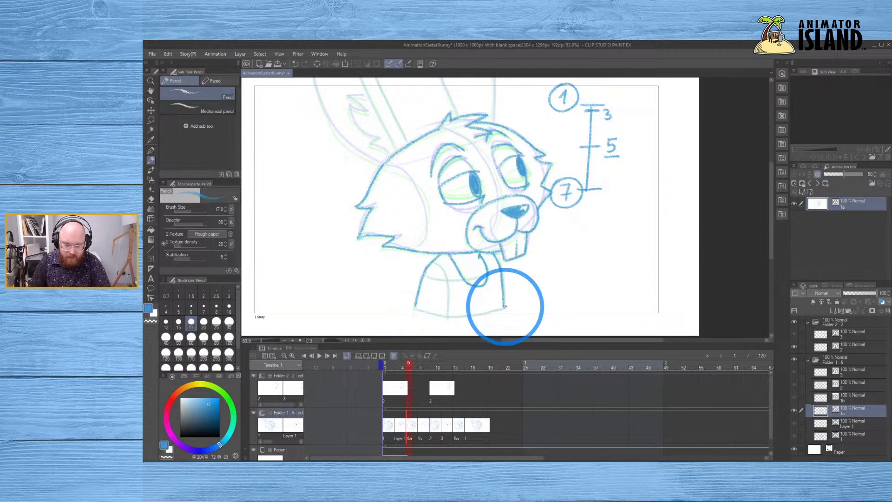
- Draw the curved bottom edge of the torso, redoing the stroke, and add the vertical and horizontal construction curves across the chest
drag(416, 308, 494, 312)
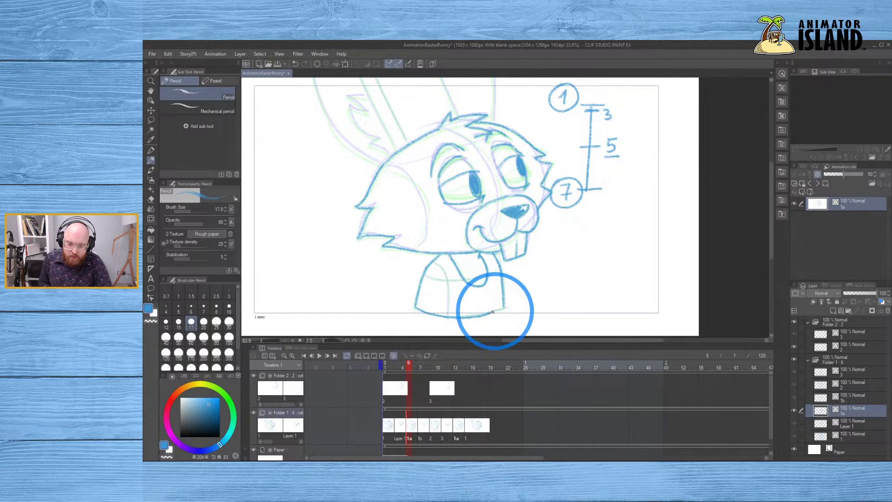
key(ctrl+z)
drag(417, 309, 505, 310)
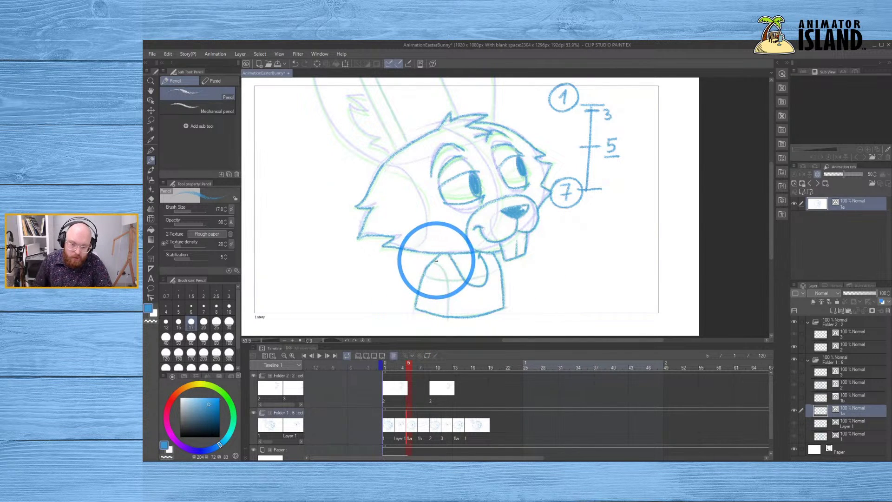
drag(433, 263, 448, 318)
drag(423, 275, 448, 279)
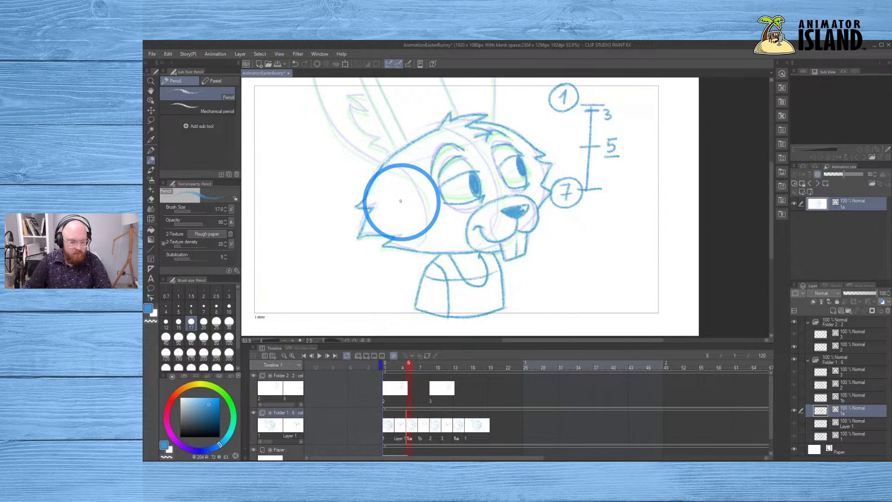
- Draw the near ear's outer curve and its two long inner-side lines down to the head, redoing strokes that miss the onion skin
key(space)
drag(395, 190, 420, 256)
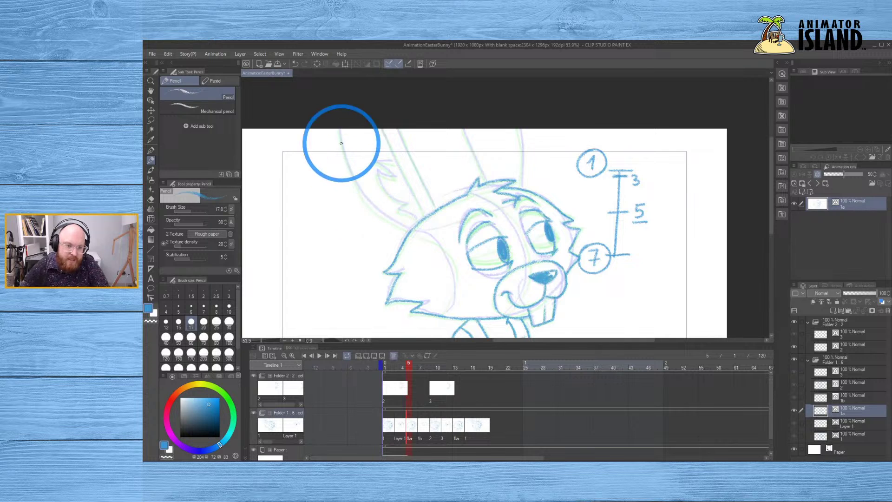
mouse_move(340, 131)
mouse_down()
mouse_move(363, 203)
mouse_move(345, 149)
mouse_move(351, 167)
mouse_up()
key(ctrl+z)
key(ctrl+z)
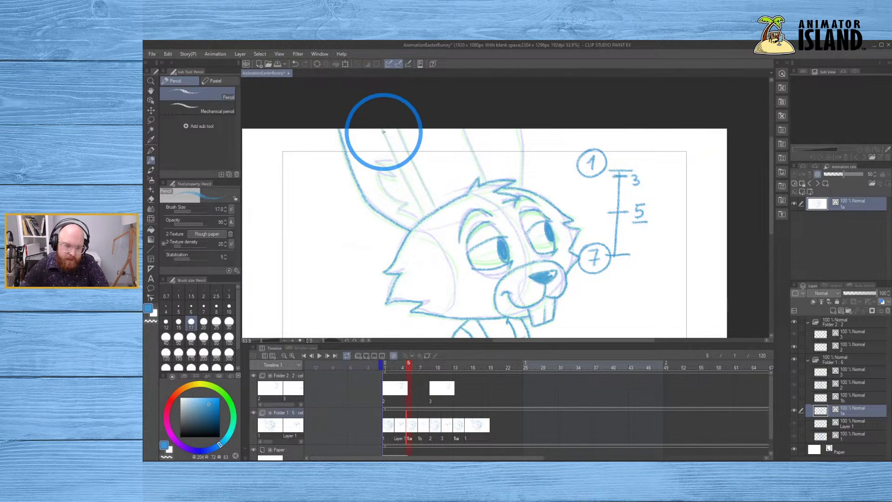
key(ctrl+z)
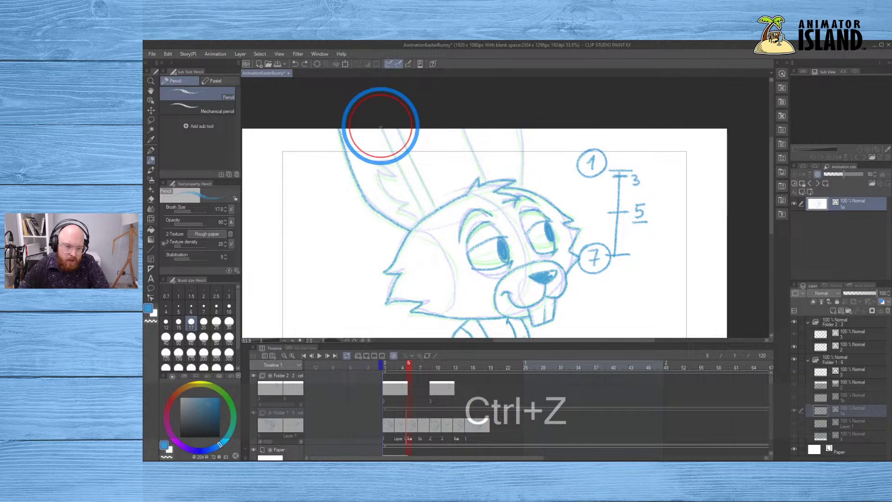
drag(381, 126, 398, 166)
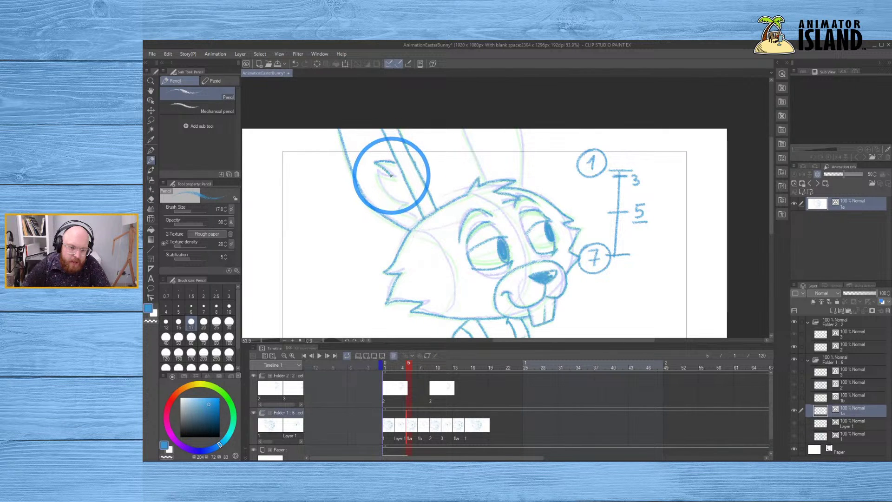
- Draw the upper zigzag fur spikes inside the near ear, redoing the strokes until they sit between the onion-skin lines
key(ctrl+z)
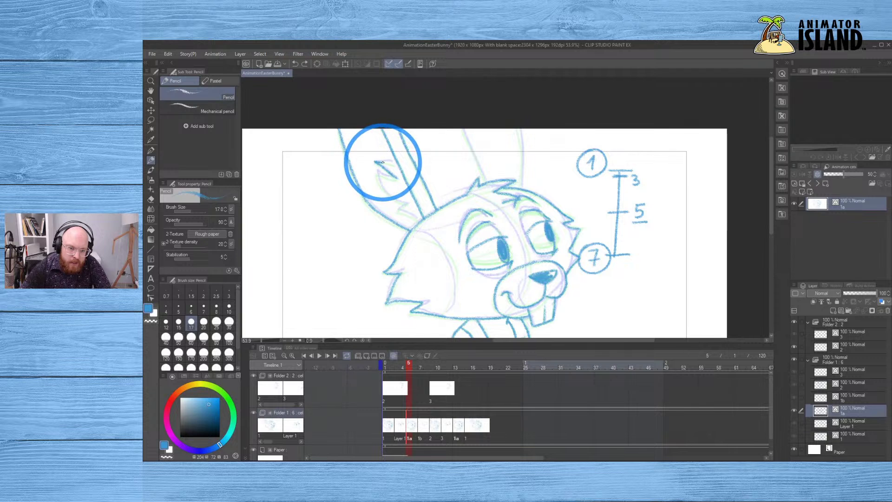
key(ctrl+z)
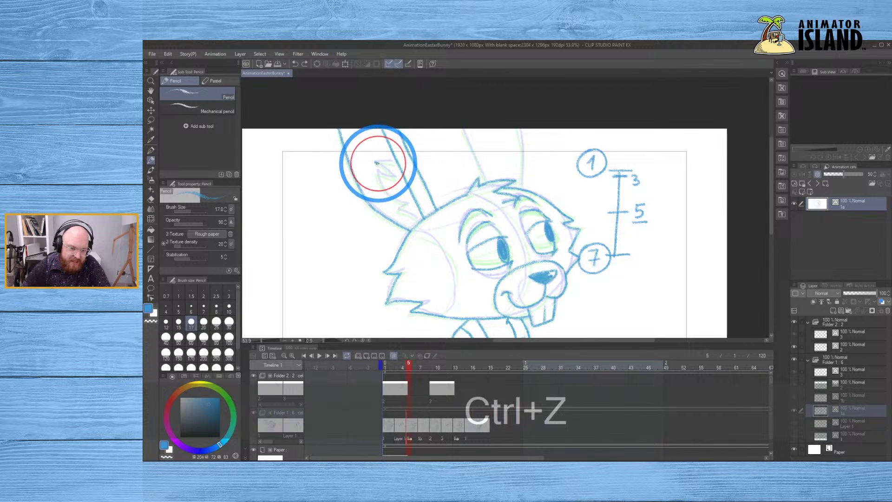
key(ctrl+z)
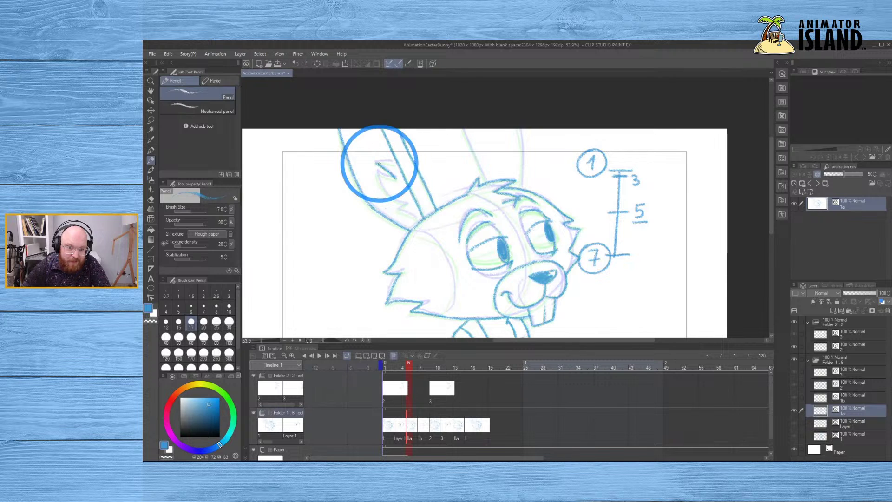
key(ctrl+z)
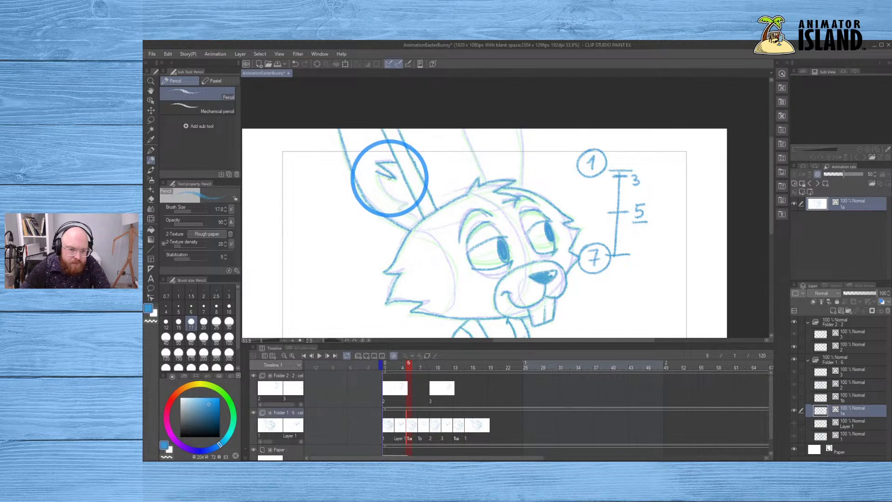
key(ctrl+z)
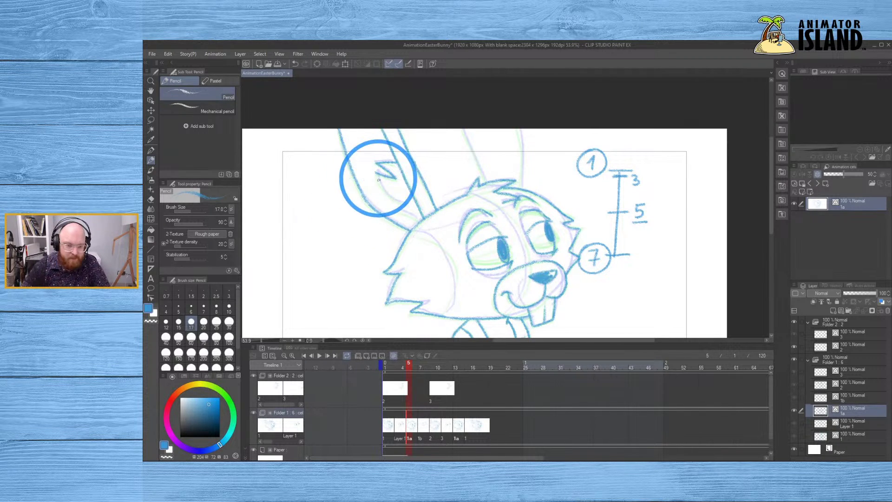
- Continue the inner fur of the near ear with the long curve and the lower spikes down to the ear's base
drag(381, 183, 384, 192)
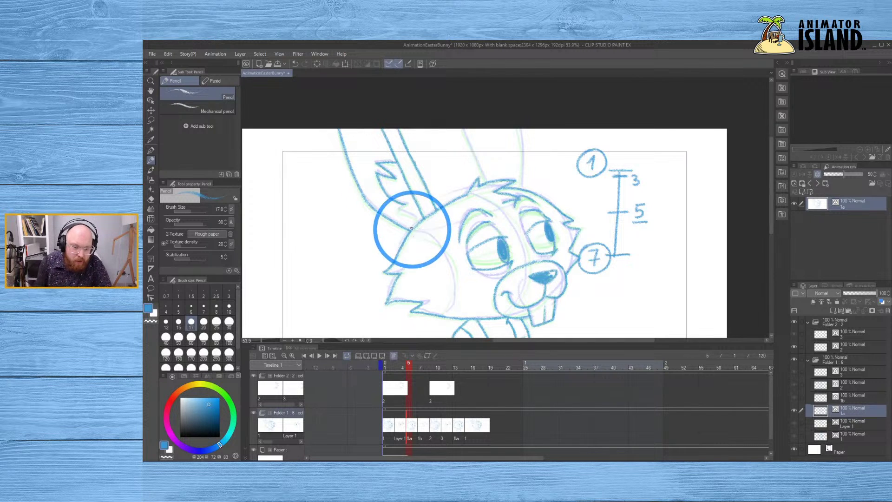
click(404, 205)
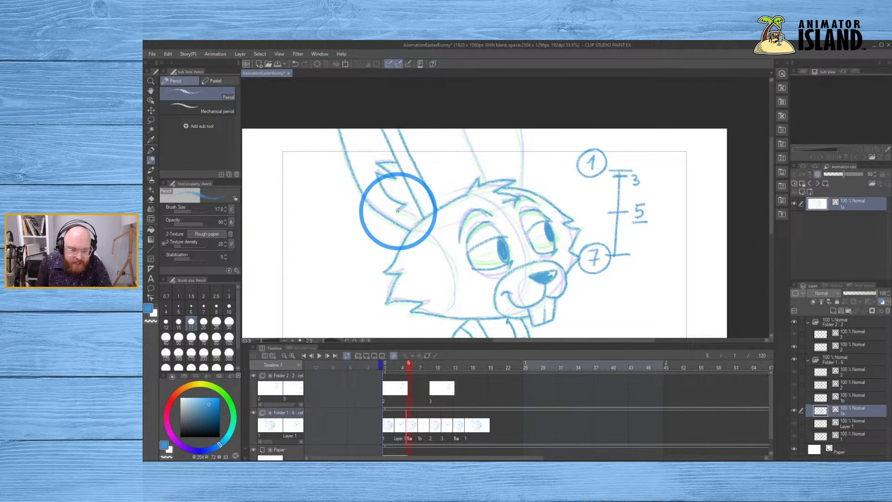
drag(403, 205, 412, 215)
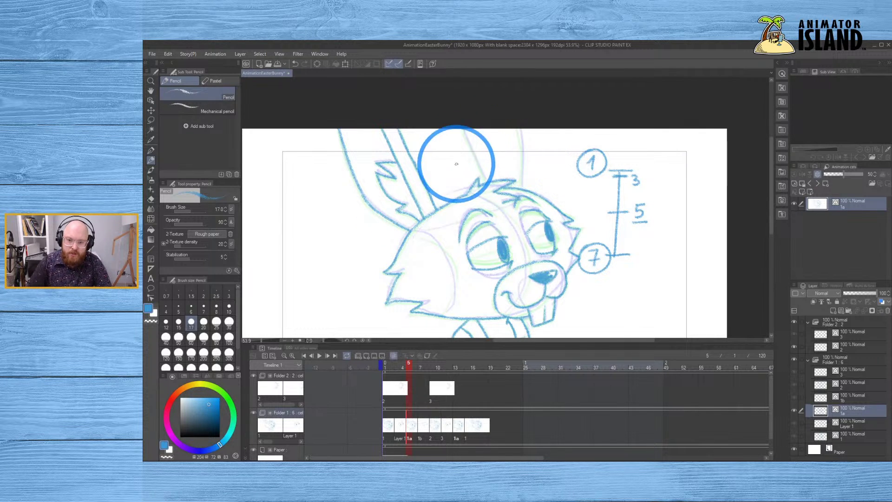
- Draw both edges of the far ear down to the hair tuft, redoing each stroke over the onion skin
click(472, 149)
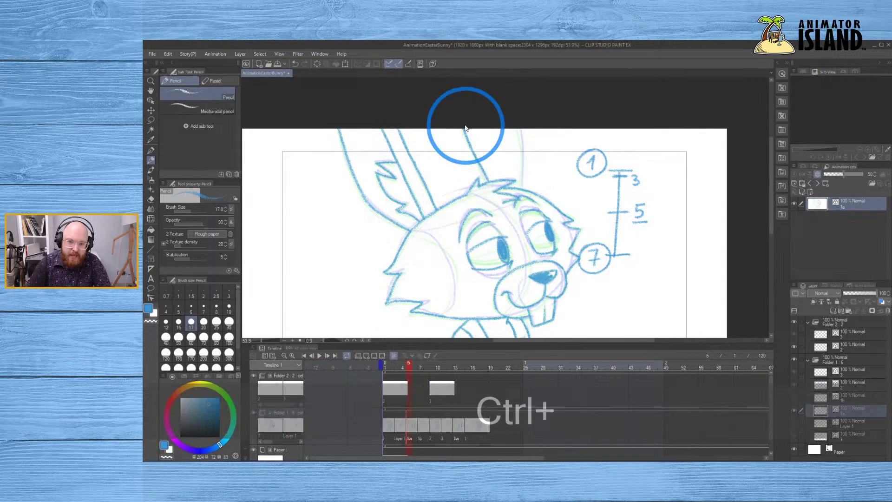
key(ctrl+z)
drag(477, 160, 484, 173)
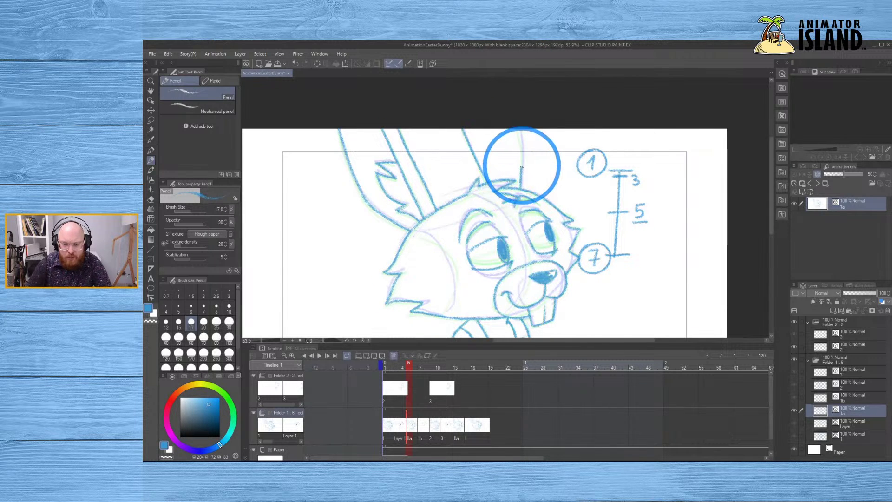
key(ctrl)
key(ctrl+z)
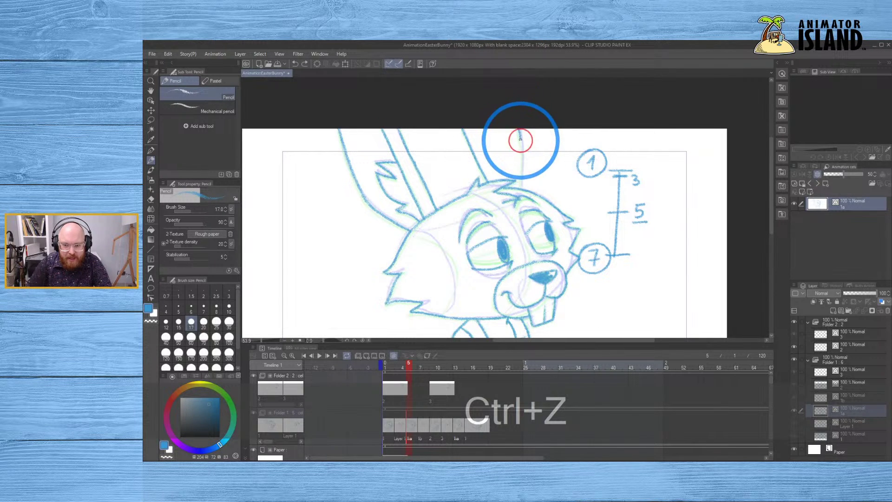
drag(521, 151, 522, 172)
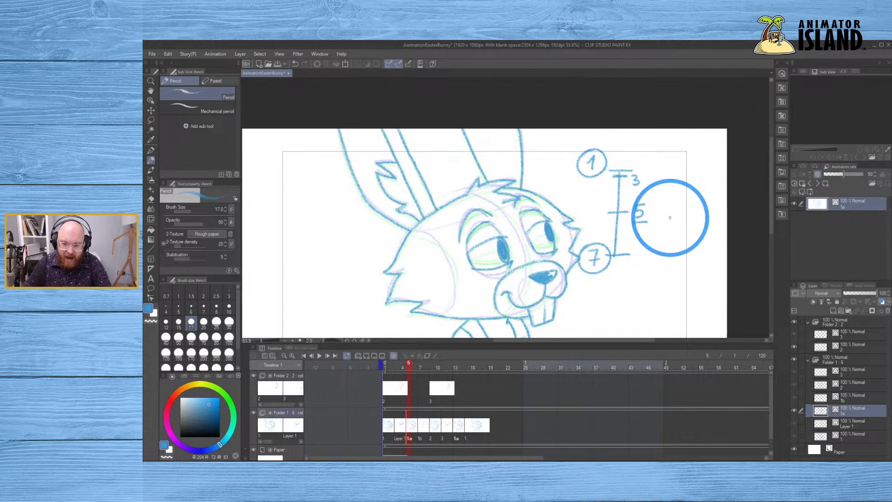
- Switch the drawing colour to white and play the animation from frame 1, returning to cel 1a at frame 5
key(x)
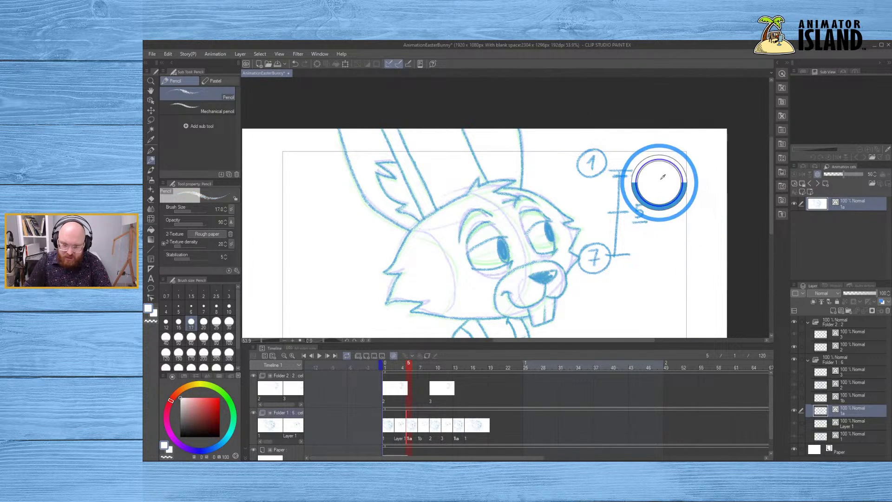
drag(643, 259, 616, 203)
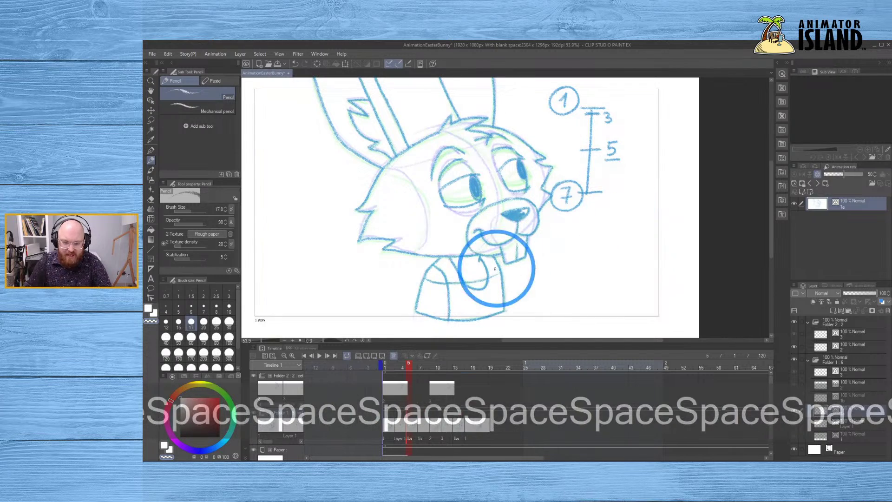
click(380, 367)
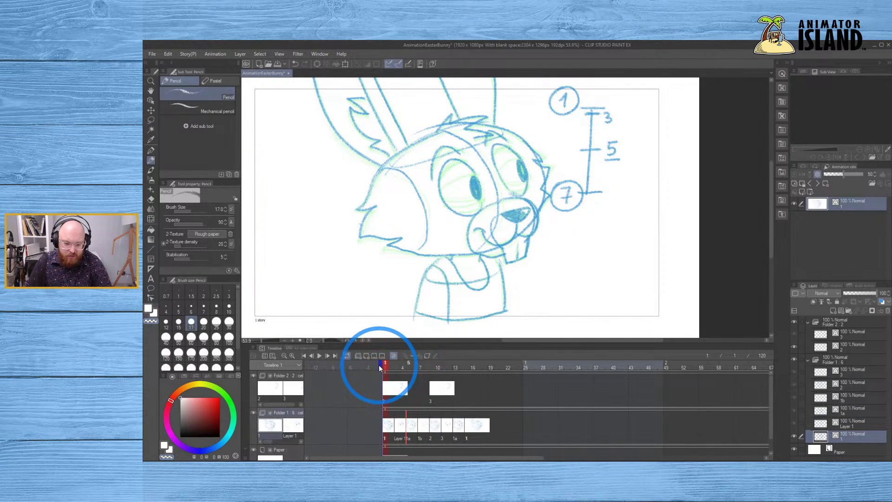
click(321, 355)
click(408, 435)
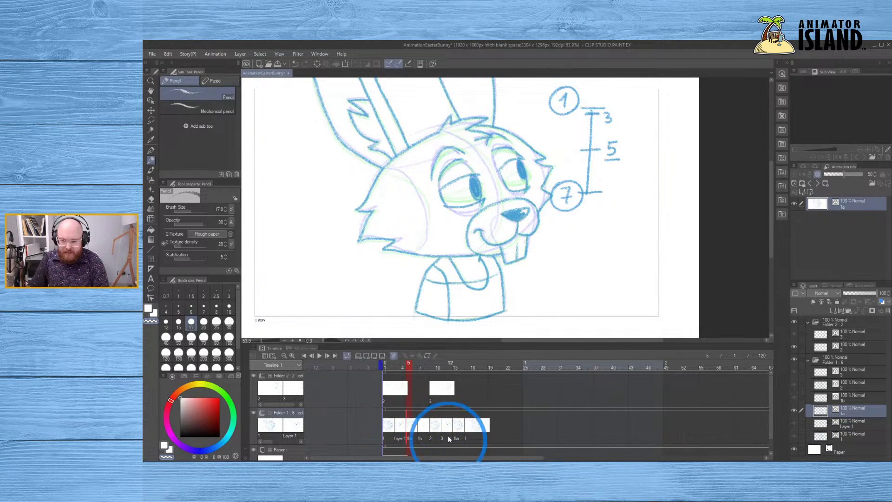
- Move to cel 1b at frame 7 and compare it with the drawing at frame 9
click(422, 431)
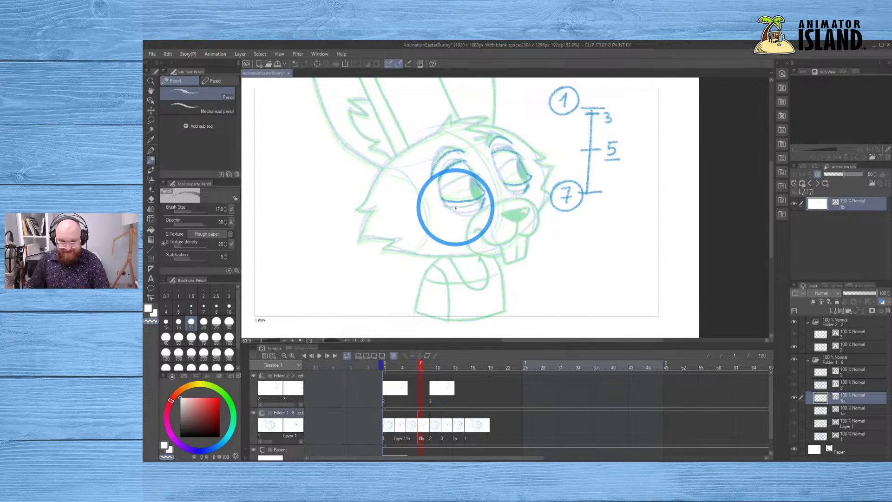
scroll(461, 218, up, 2)
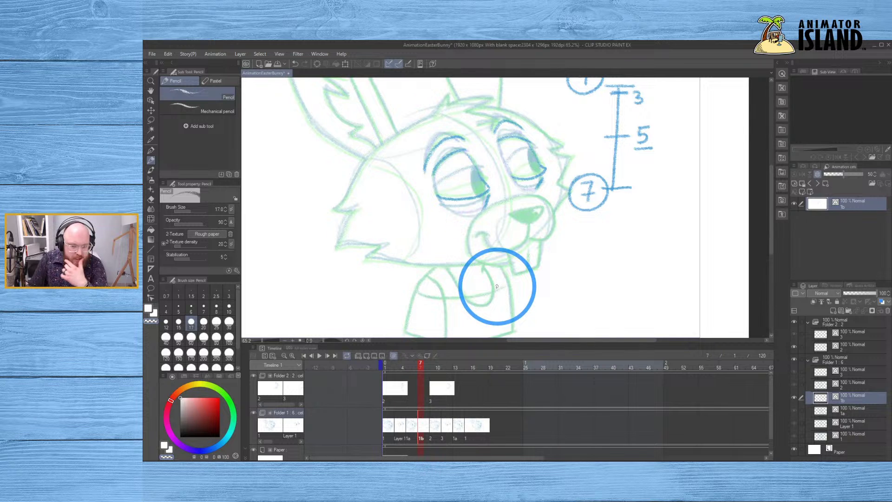
click(433, 424)
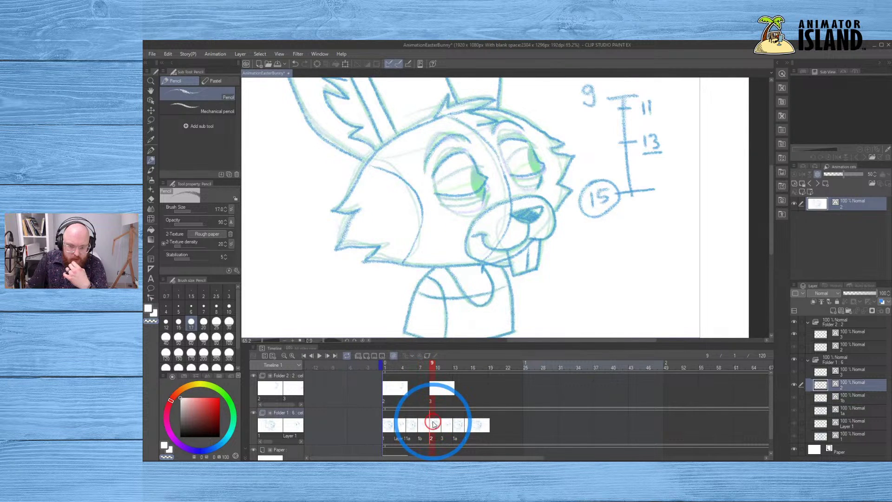
click(420, 424)
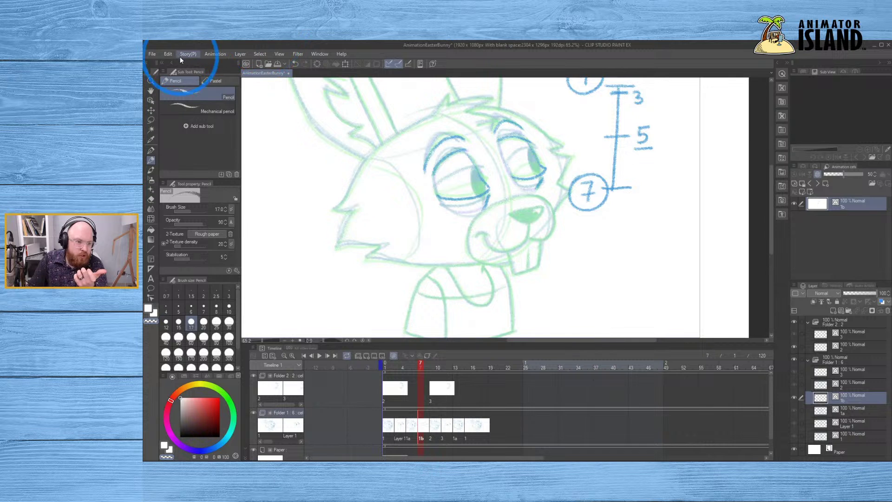
click(168, 55)
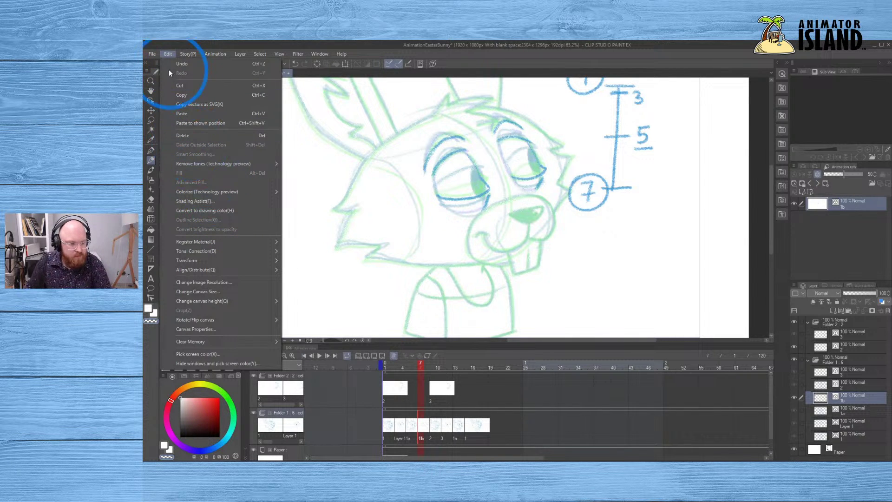
mouse_move(193, 59)
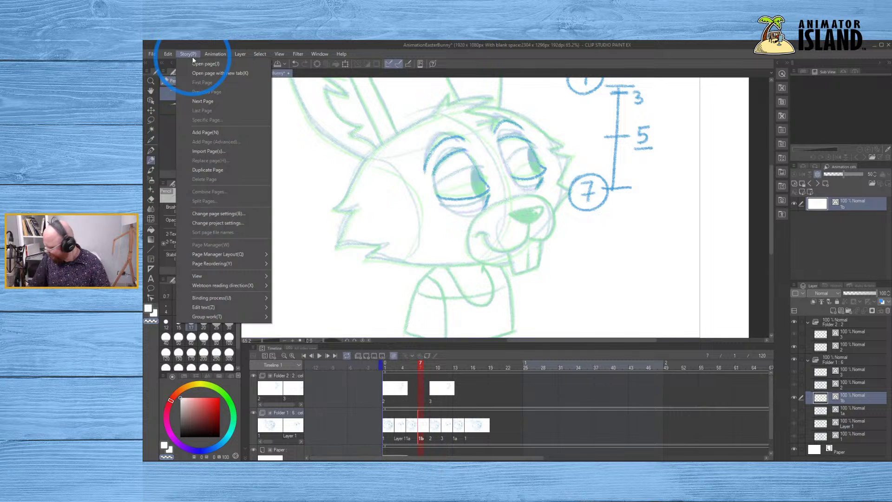
click(227, 215)
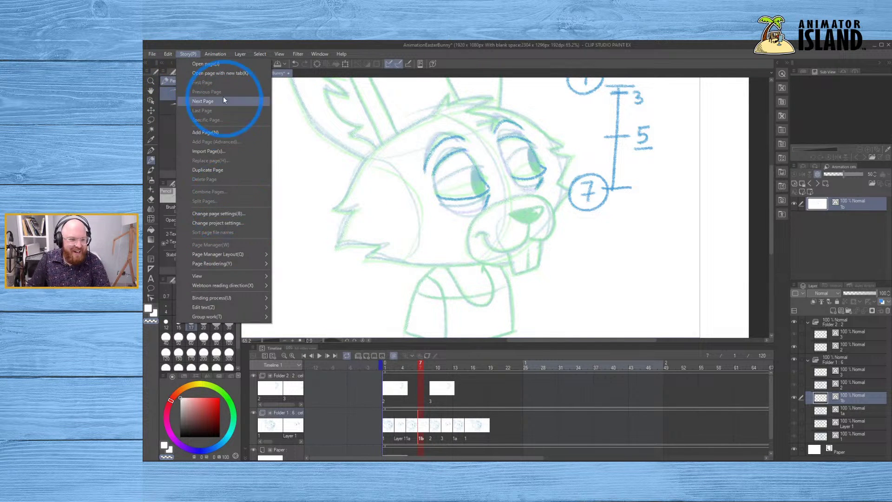
- Set the onion skin to show one previous cel and one next cel
click(216, 53)
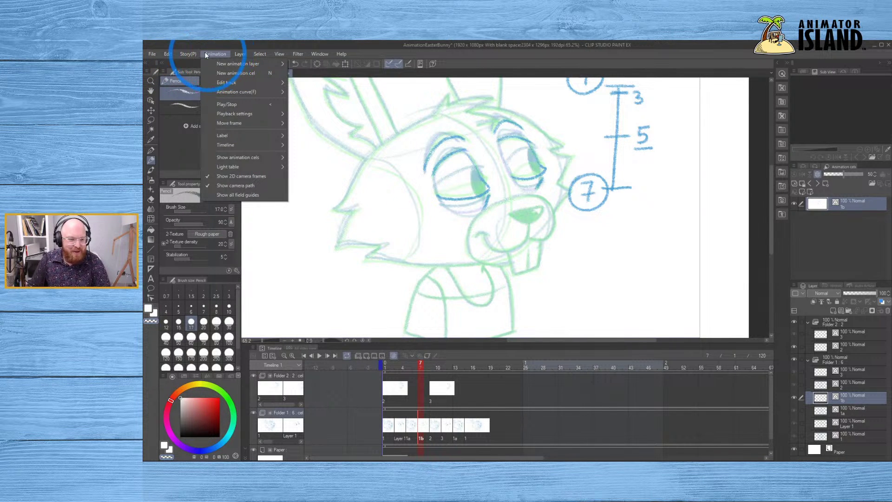
click(193, 53)
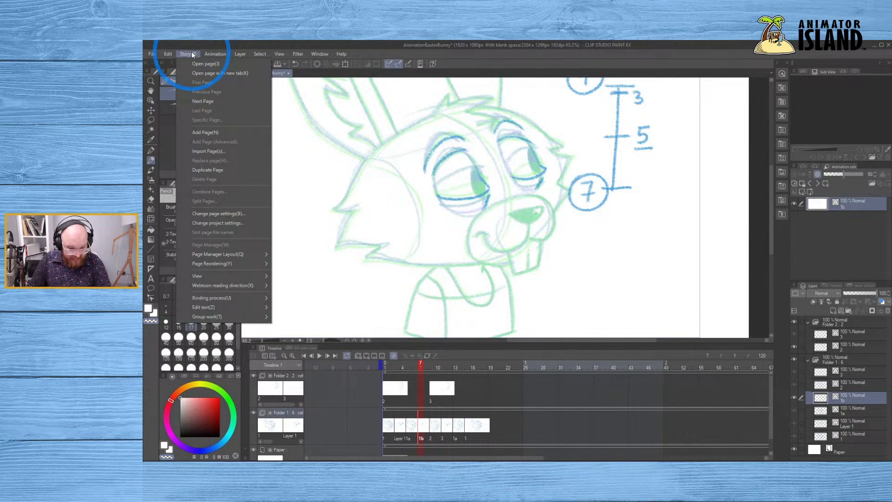
click(205, 52)
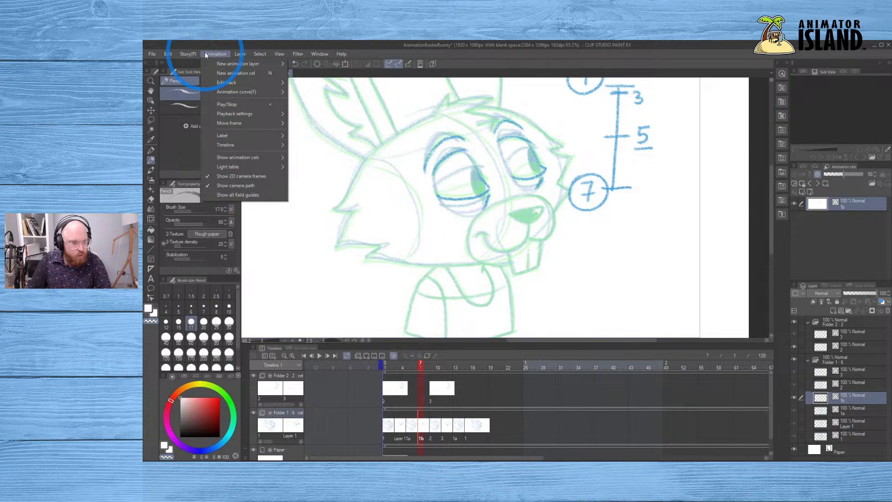
click(258, 160)
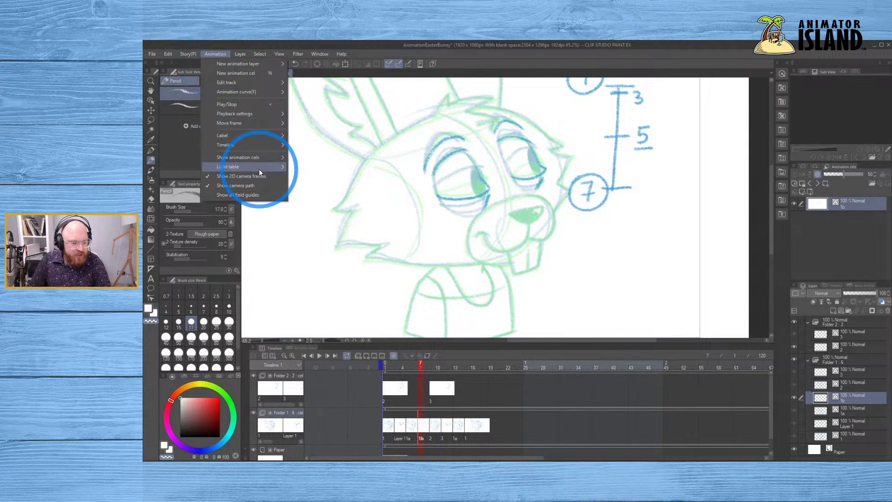
click(346, 178)
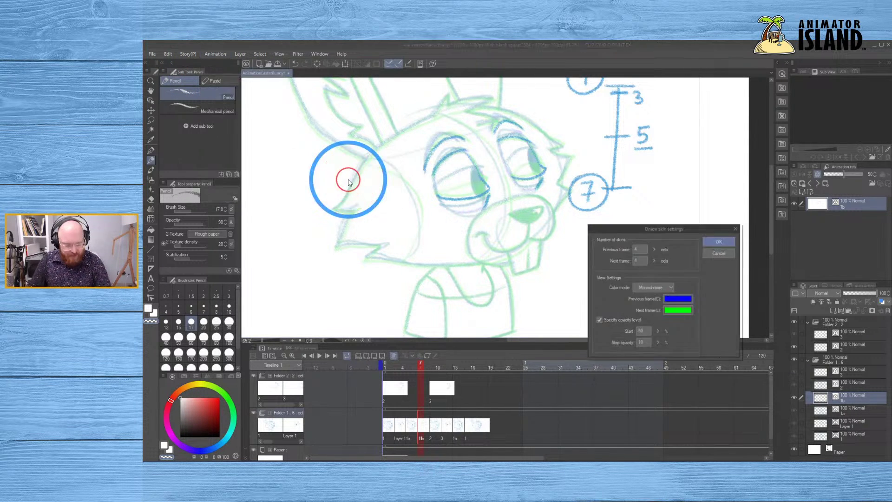
double_click(639, 248)
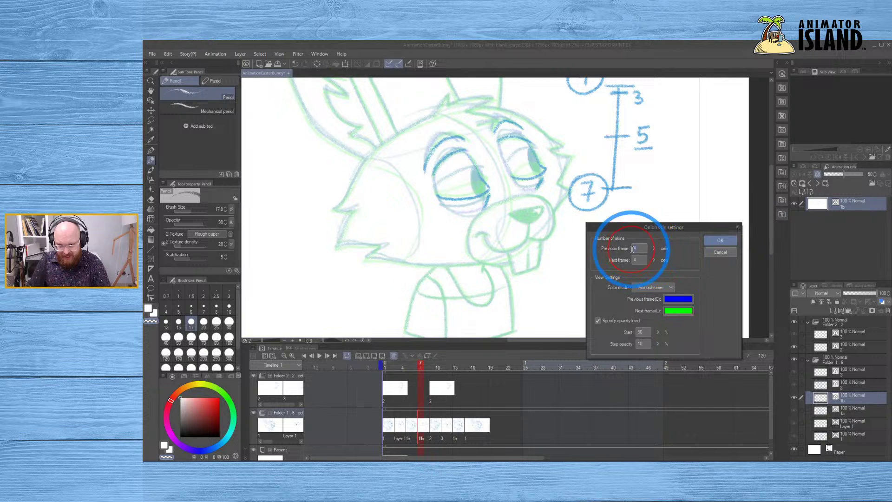
text(1)
double_click(643, 261)
text(1)
click(720, 240)
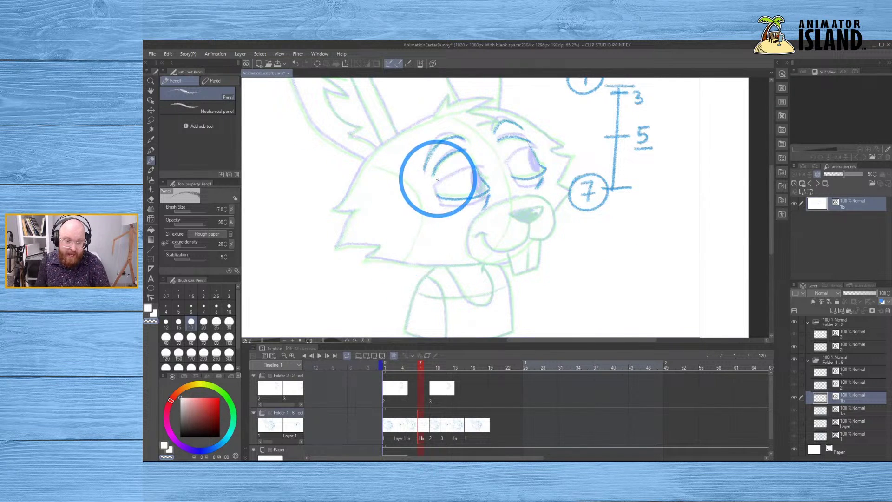
- Compare cel 1b at frame 7 with the neighbouring drawings at frames 5 and 9
click(432, 435)
click(420, 436)
click(409, 436)
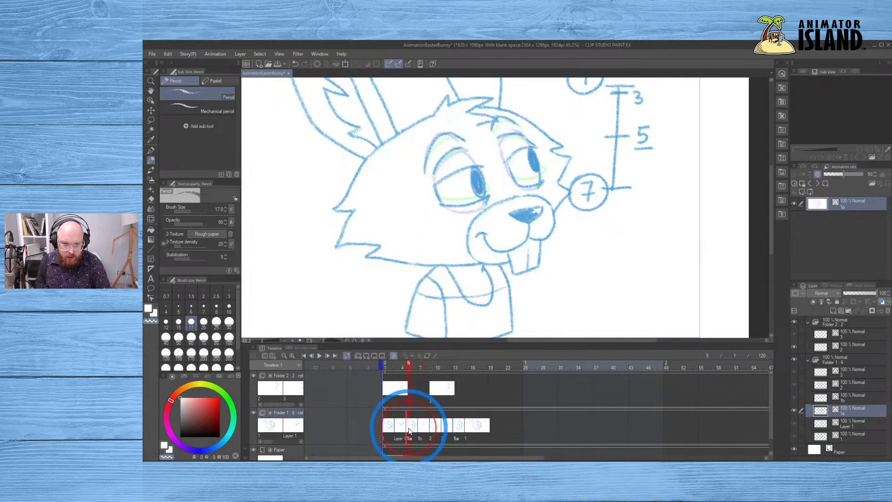
click(431, 434)
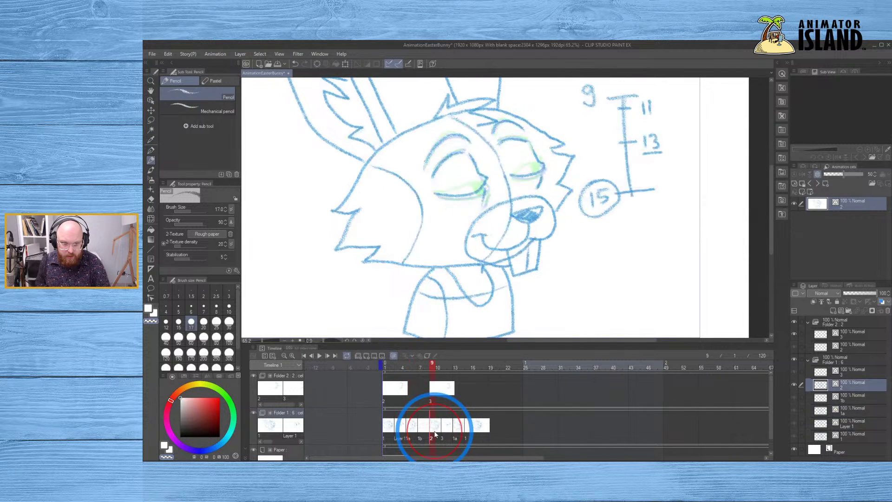
click(421, 433)
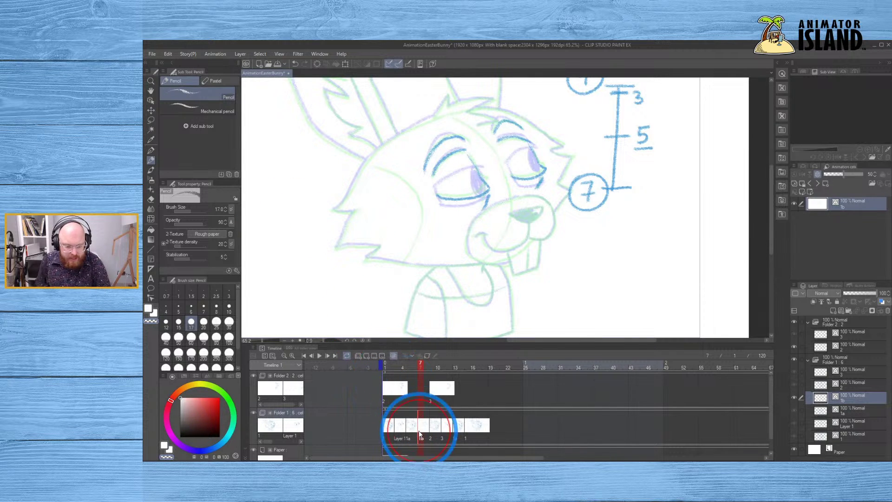
click(403, 211)
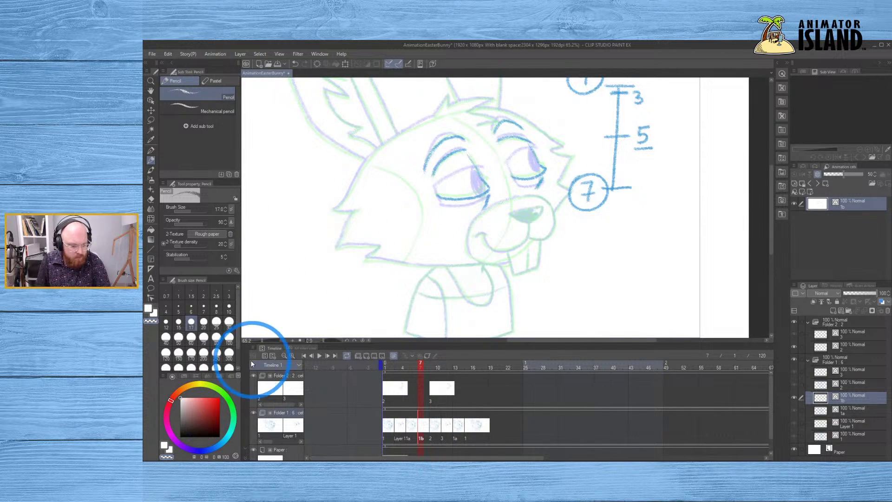
- Sample the blue line colour from the pupil of cel 1a at frame 5 and return to cel 1b at frame 7 with the Pencil
click(408, 426)
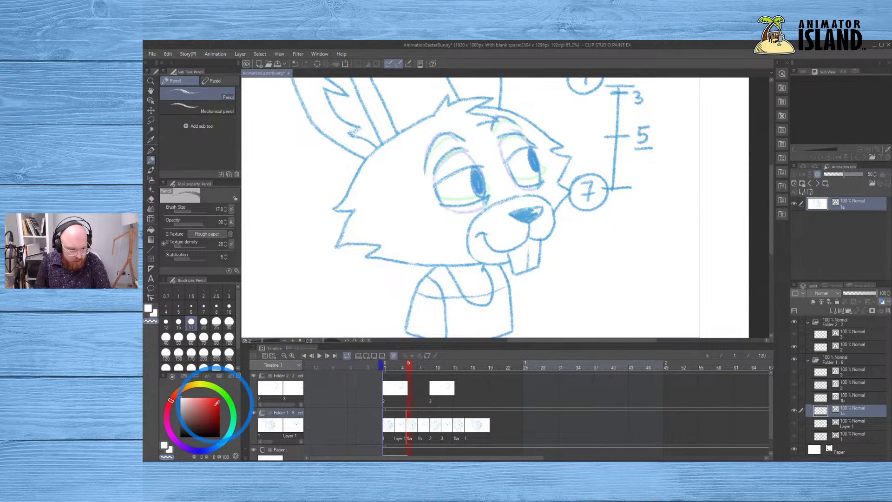
click(152, 138)
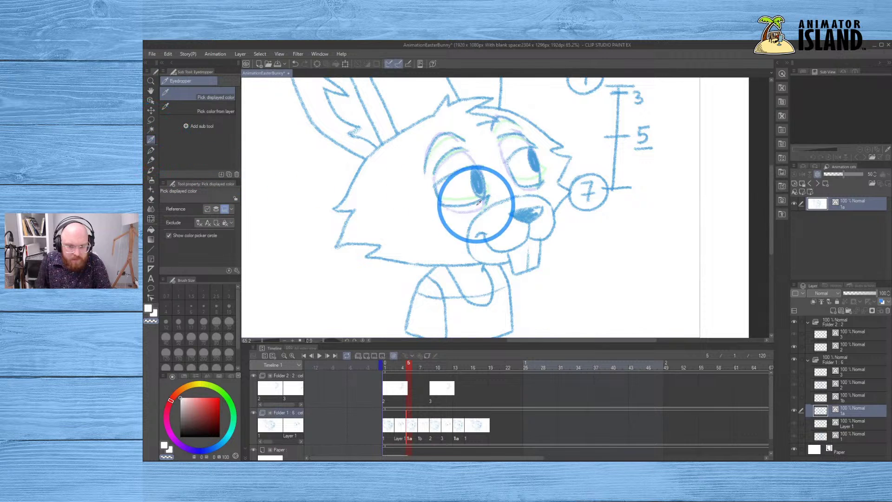
drag(479, 174, 479, 185)
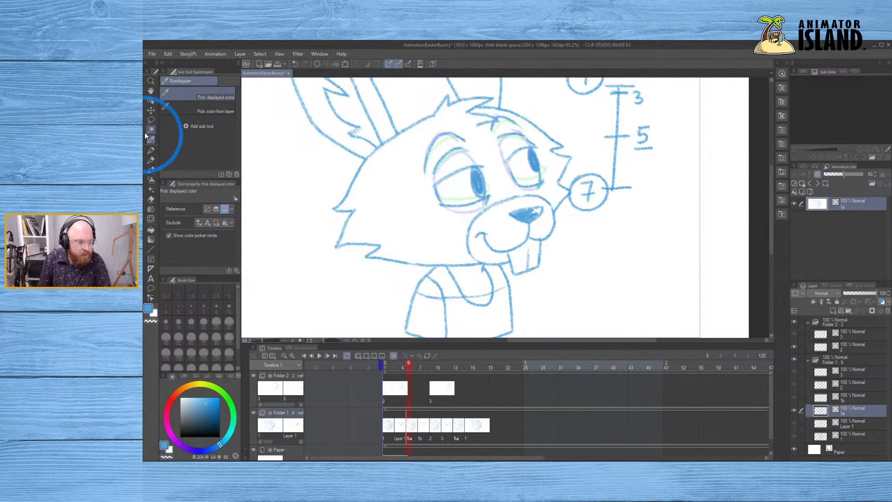
click(151, 160)
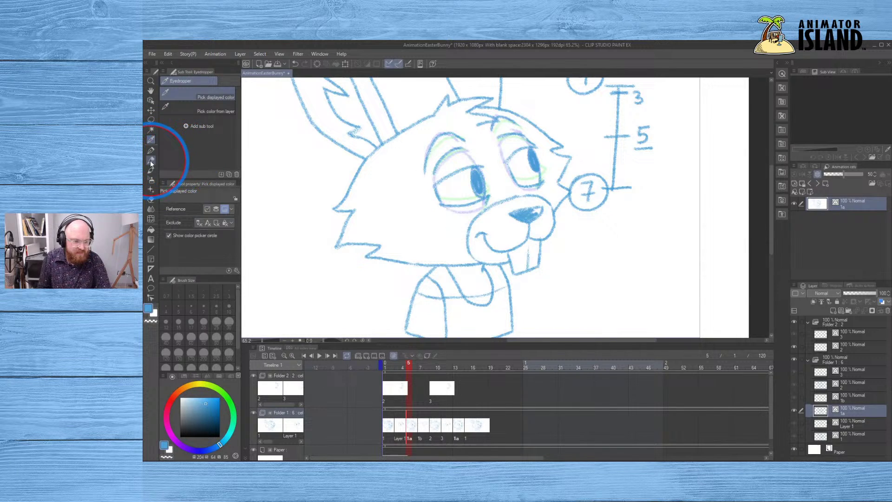
click(420, 432)
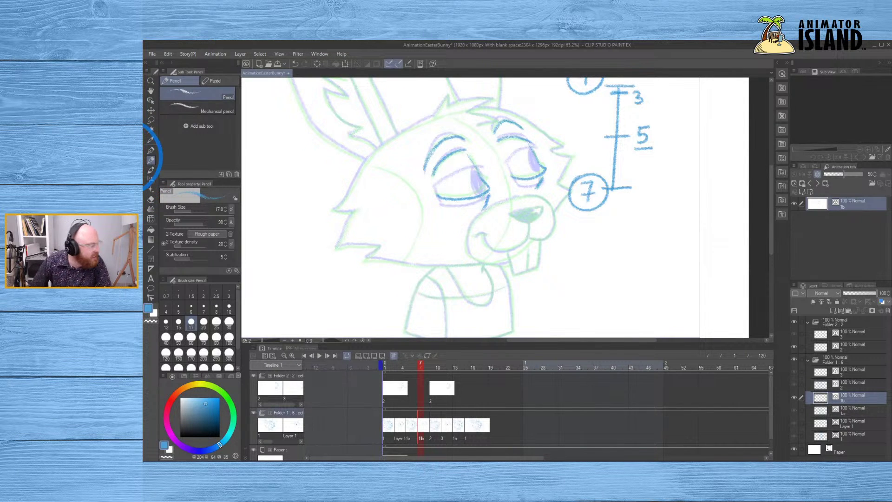
click(133, 244)
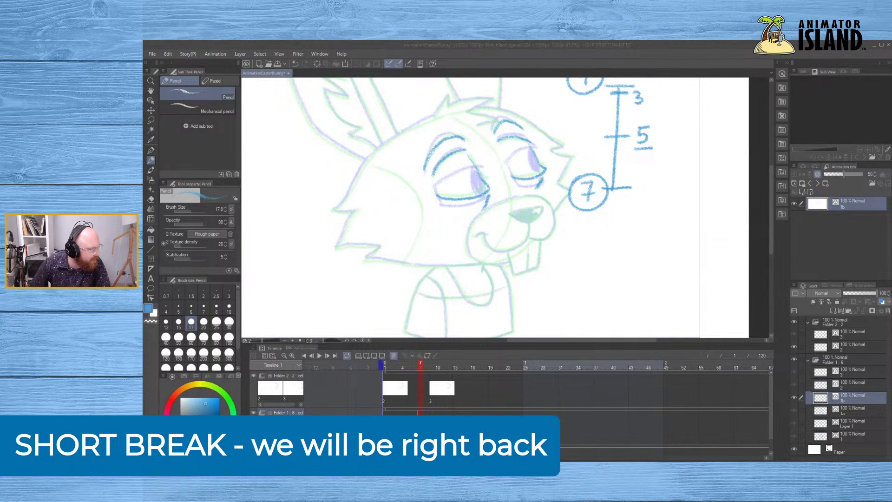
- On cel 1b at frame 7, draw the near cheek's fur spikes, the jawline and the back of the head up to the hair tuft
click(385, 368)
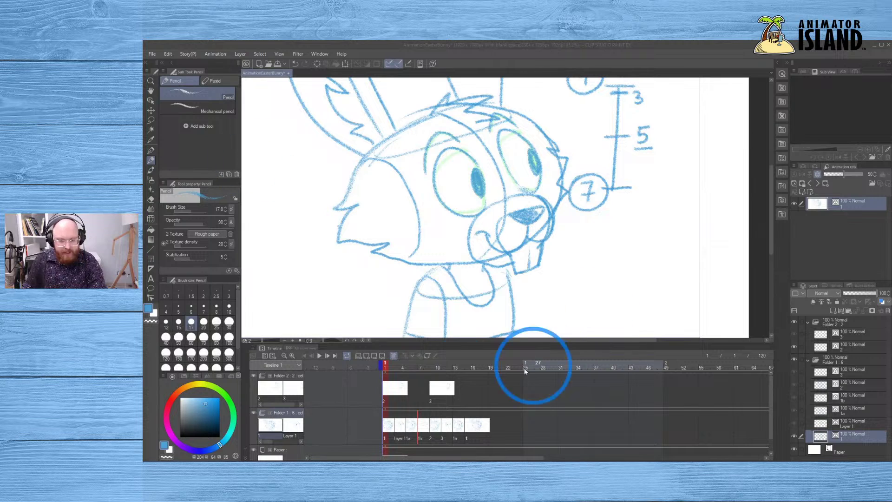
drag(397, 367, 422, 375)
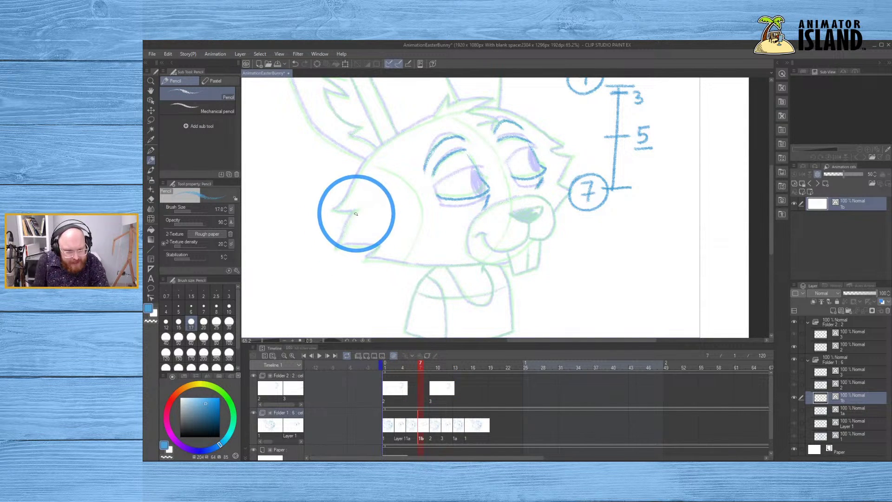
drag(356, 214, 332, 252)
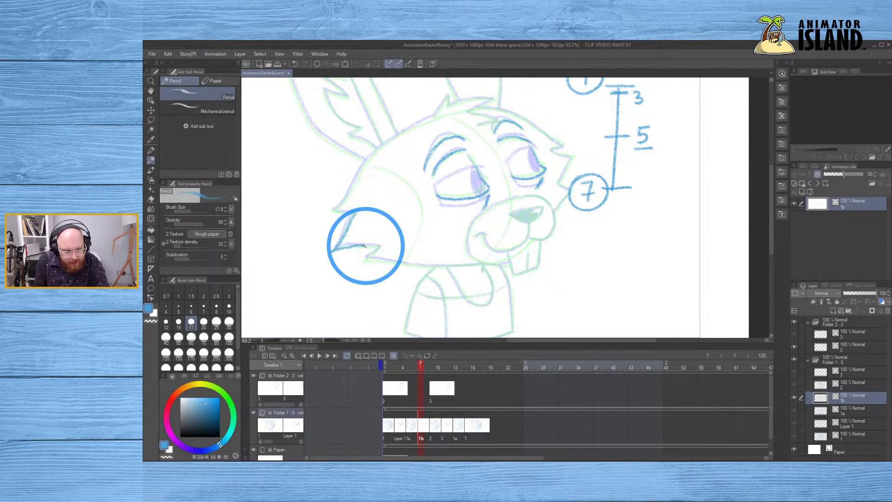
key(ctrl+z)
mouse_move(332, 251)
mouse_down()
mouse_move(377, 247)
mouse_move(363, 259)
mouse_move(411, 266)
mouse_move(484, 264)
mouse_up()
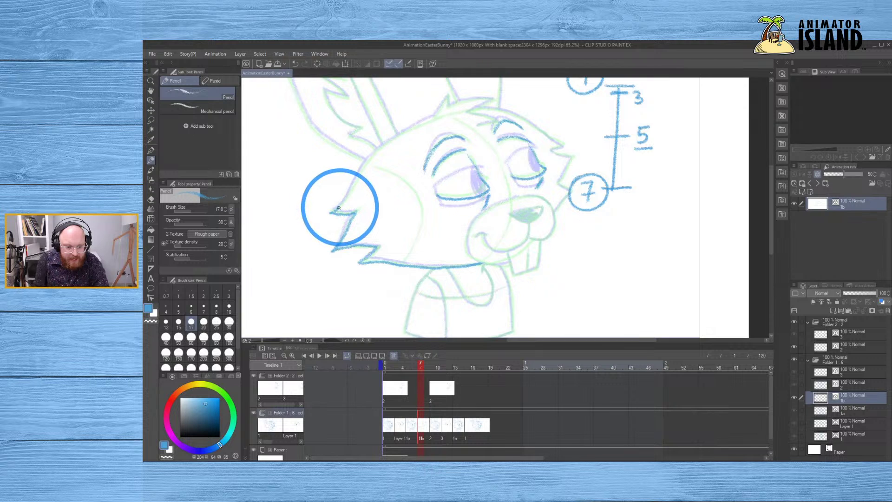
mouse_move(334, 207)
mouse_down()
mouse_move(371, 159)
mouse_move(432, 121)
mouse_move(448, 99)
mouse_move(436, 119)
mouse_move(445, 99)
mouse_move(447, 108)
mouse_move(497, 103)
mouse_move(471, 112)
mouse_move(496, 122)
mouse_up()
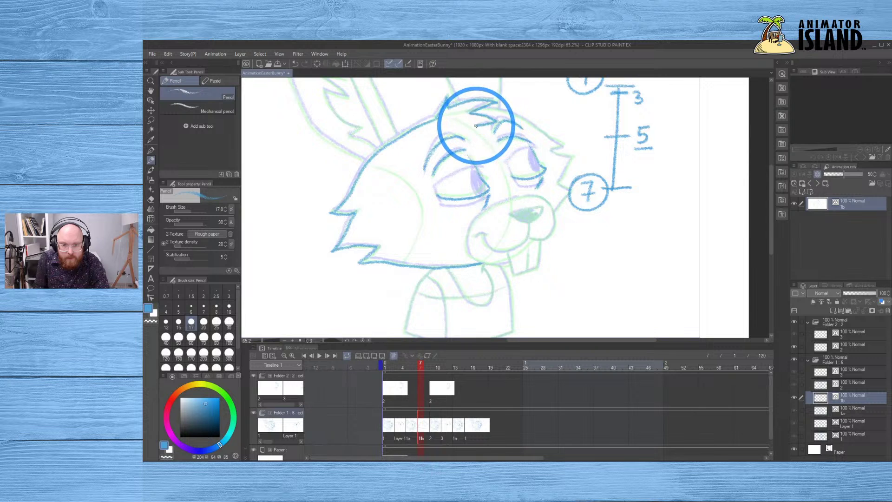
- Draw the head outline from the hair tuft to the upper fur spikes of the far cheek, redoing strokes over the onion skin
key(space)
drag(547, 137, 528, 149)
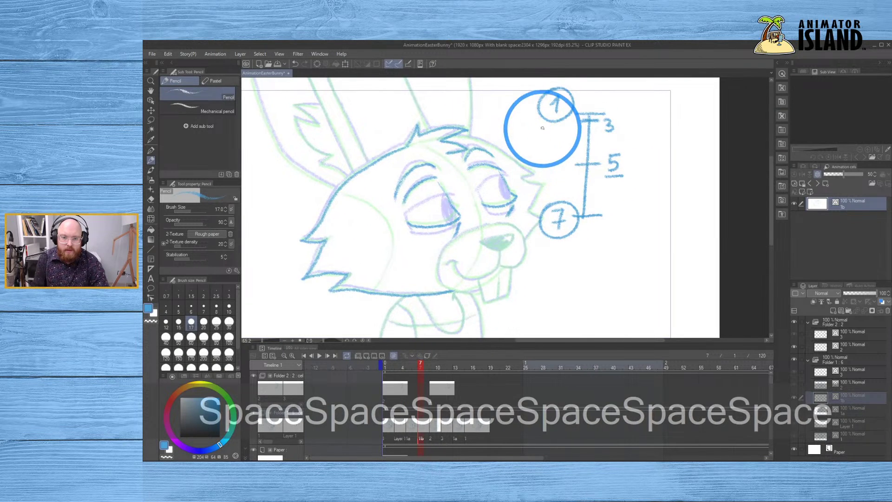
drag(462, 135, 466, 132)
key(ctrl+z)
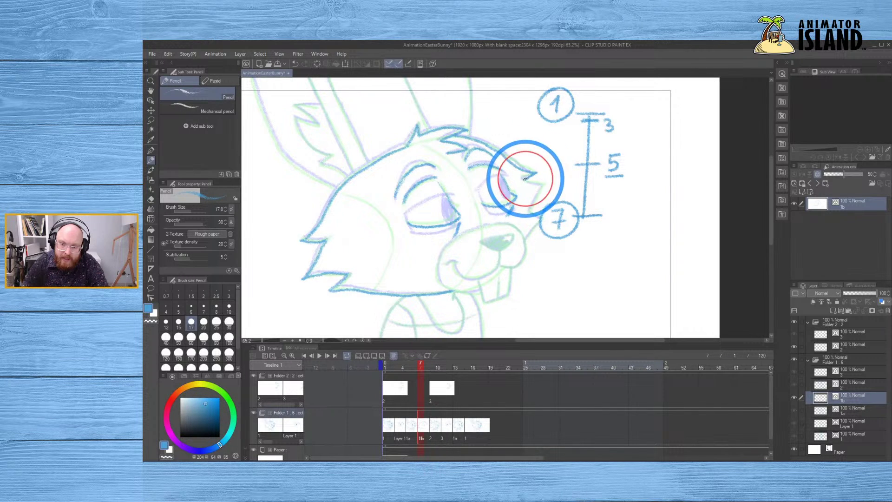
key(ctrl+z)
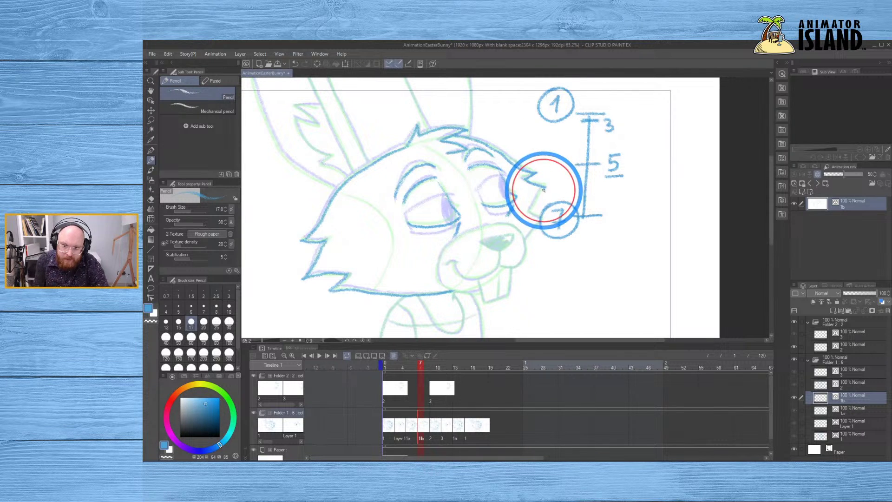
key(ctrl+z)
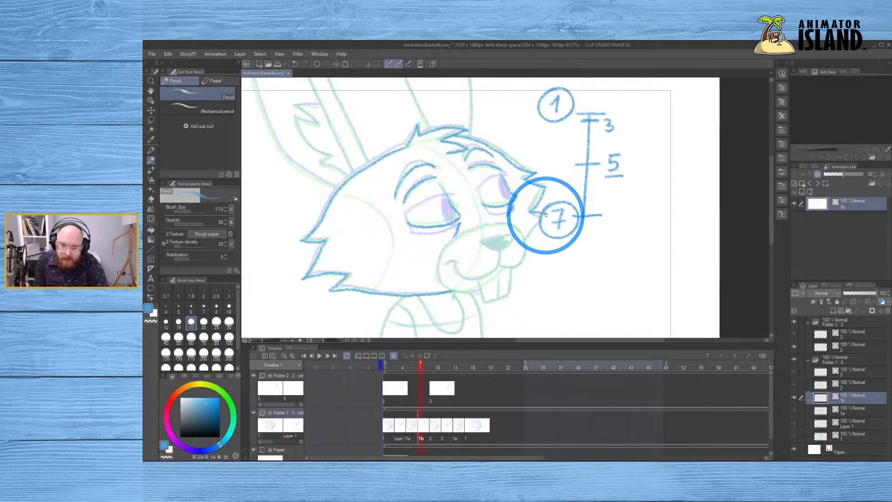
- Redraw the lower fur spikes of the far cheek and continue the outline down to the muzzle
key(ctrl+z)
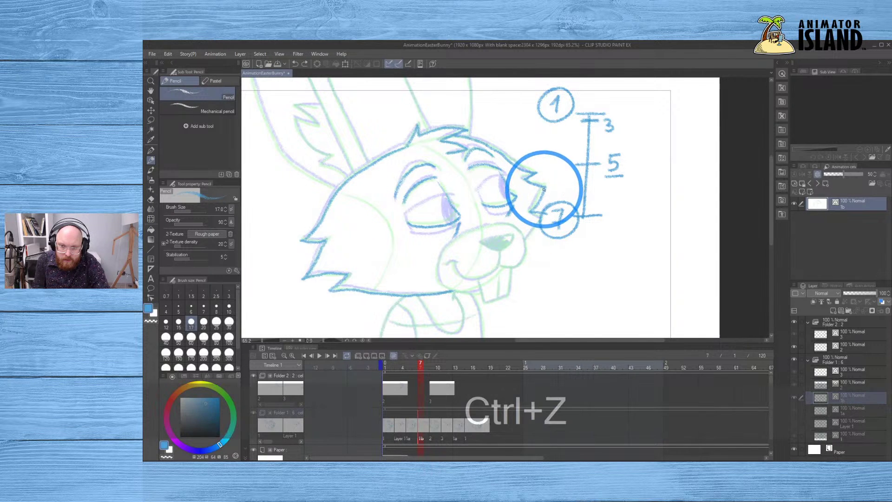
key(ctrl+z)
drag(540, 198, 546, 190)
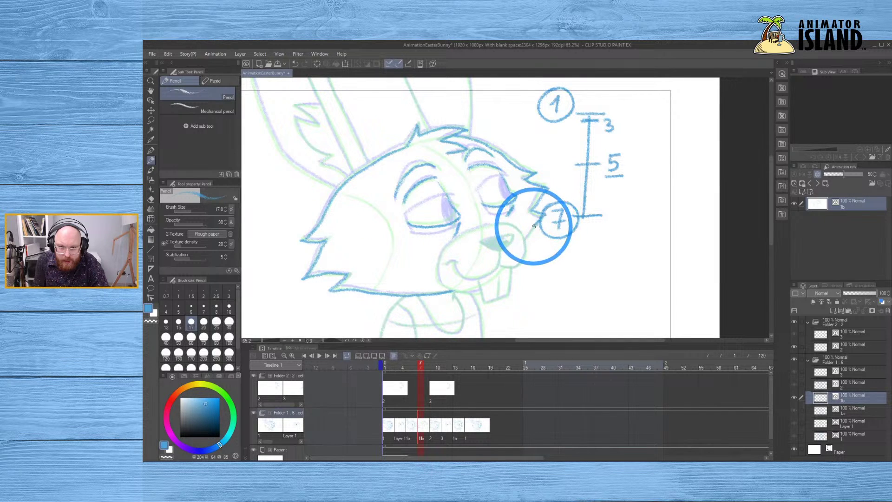
key(ctrl+z)
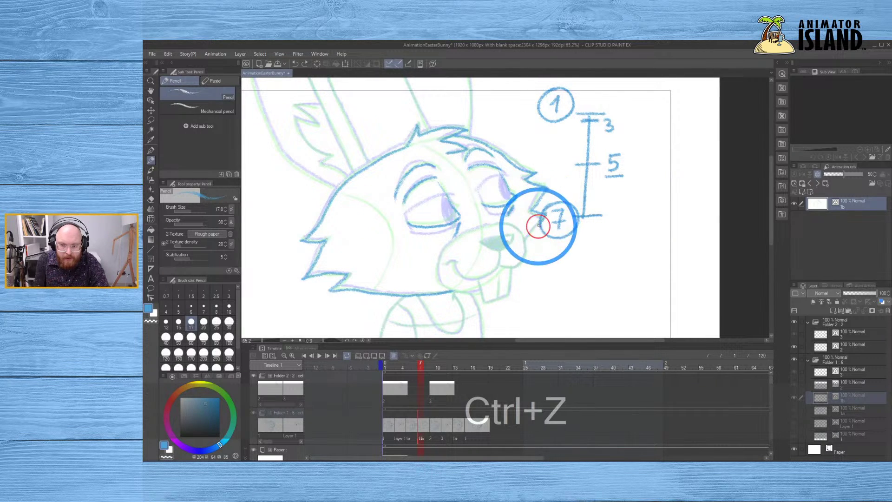
drag(539, 226, 526, 239)
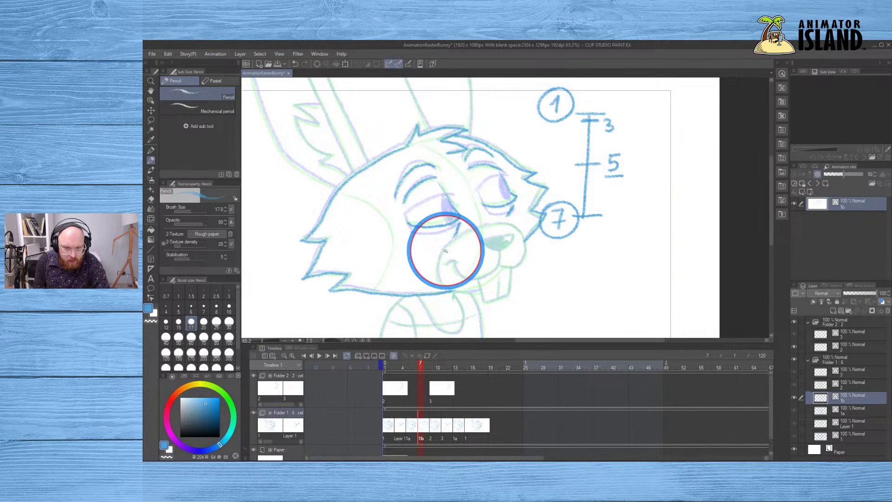
- Draw the near side and underside of the muzzle and the outline of the front teeth, redoing uneven strokes
drag(442, 247, 437, 278)
key(ctrl+z)
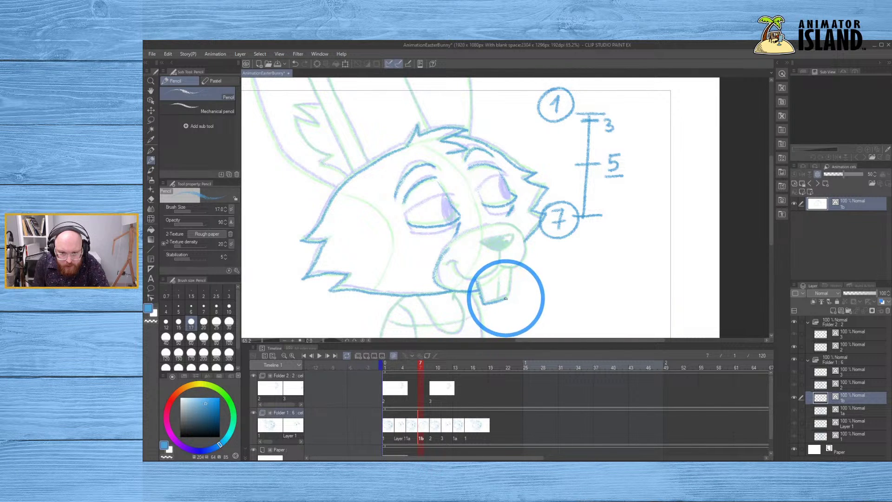
drag(509, 270, 508, 298)
key(ctrl+z)
key(ctrl+z)
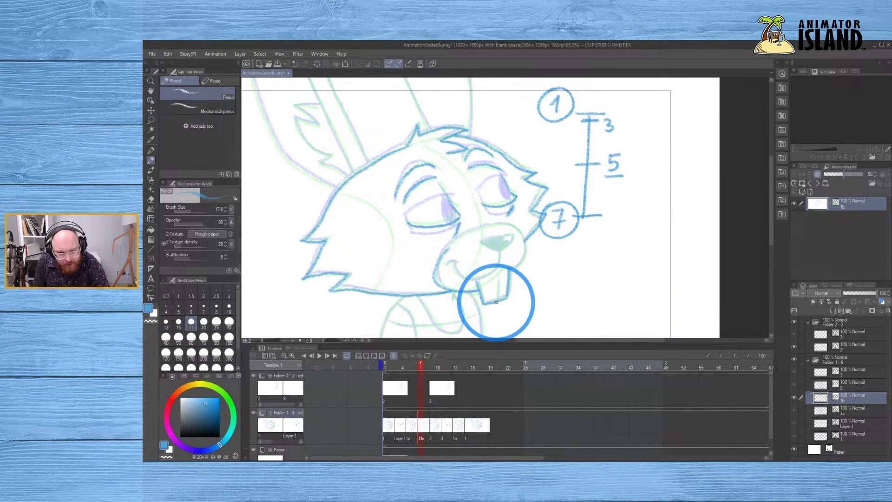
- On cel 1b at frame 7, draw the dividing line between the front teeth below the nose, redoing uneven strokes
mouse_move(501, 246)
mouse_down()
mouse_move(495, 301)
mouse_move(495, 261)
mouse_up()
key(ctrl+z)
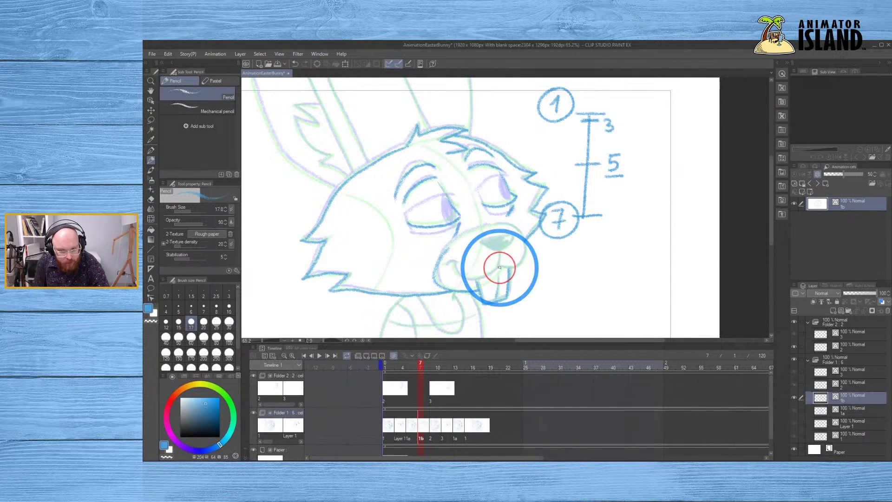
key(ctrl+z)
drag(495, 300, 514, 239)
key(ctrl+z)
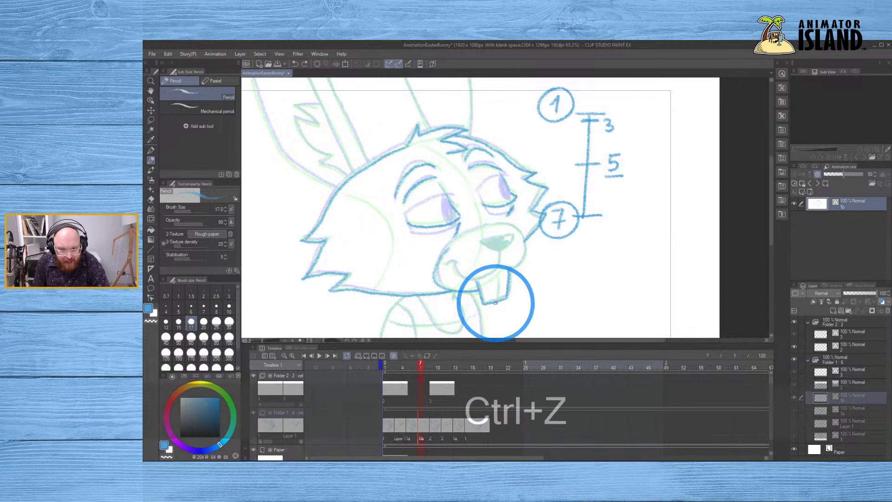
click(498, 279)
drag(498, 289, 498, 269)
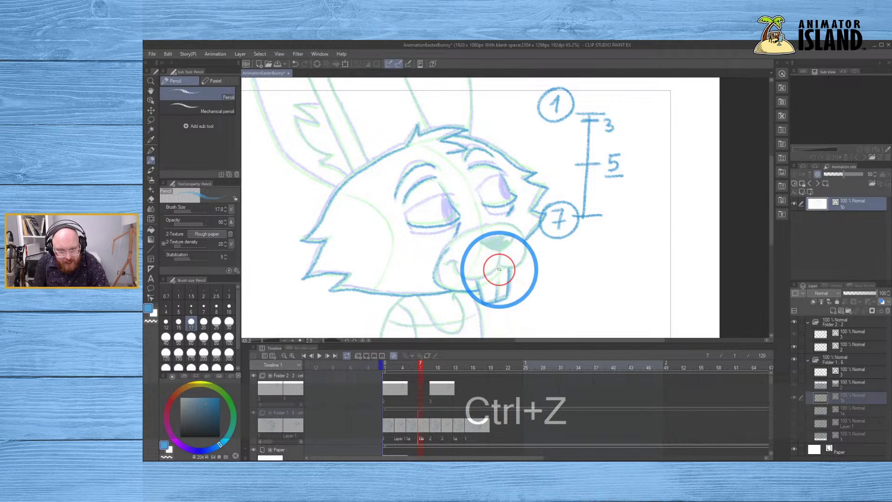
key(ctrl+z)
- Draw the smile line from the near mouth corner to below the nose, redoing strokes over the onion skin
mouse_move(440, 262)
mouse_down()
mouse_move(448, 269)
mouse_move(442, 263)
mouse_up()
key(ctrl+z)
key(ctrl+z)
key(ctrl+z)
key(ctrl+z)
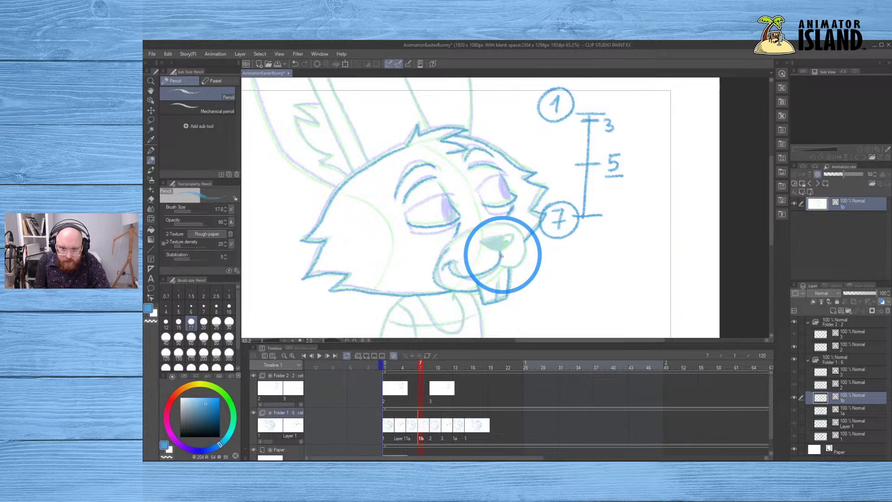
- Draw the far side of the muzzle and the outline of the nose
drag(500, 263, 509, 265)
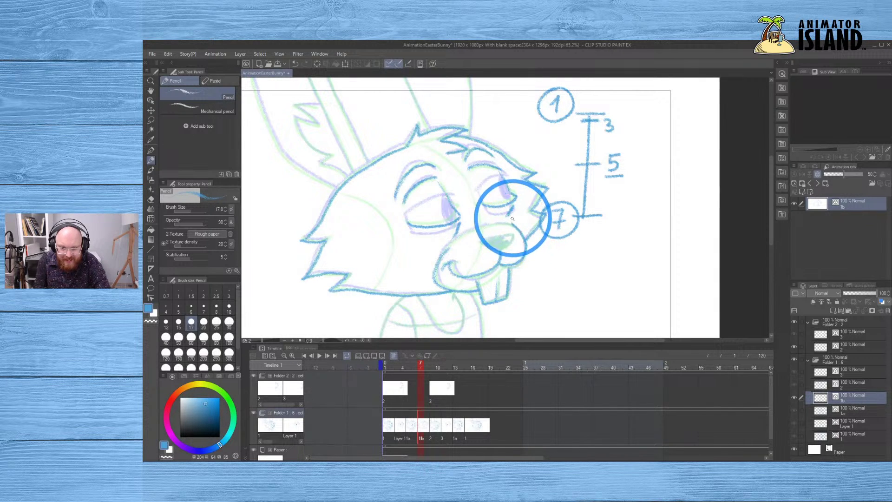
mouse_move(481, 242)
mouse_down()
mouse_move(478, 235)
mouse_move(498, 249)
mouse_move(481, 242)
mouse_move(487, 230)
mouse_up()
key(ctrl+z)
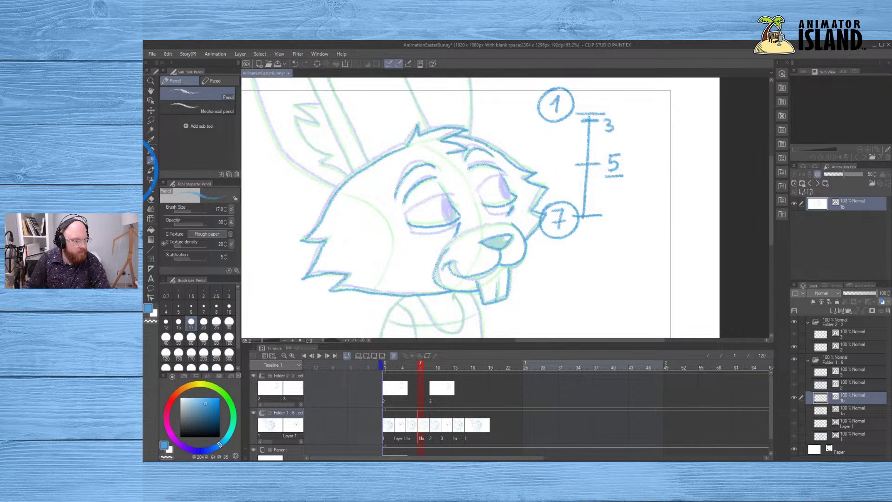
click(128, 170)
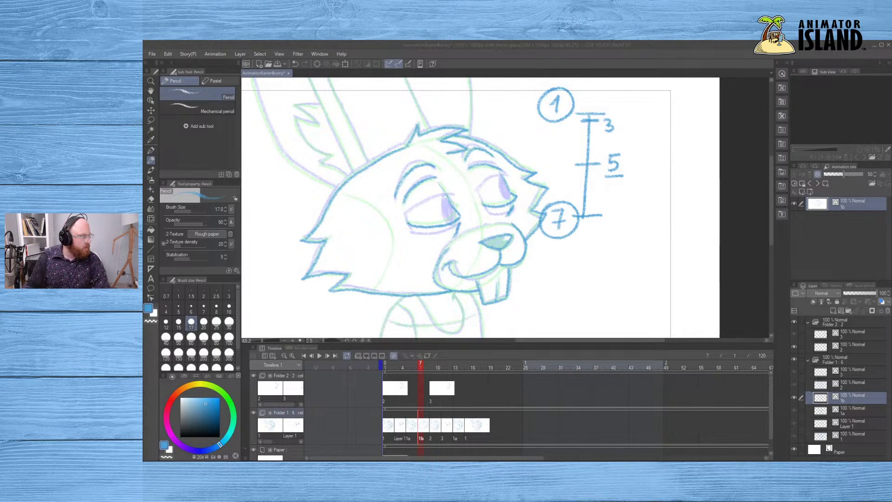
text(boy and )
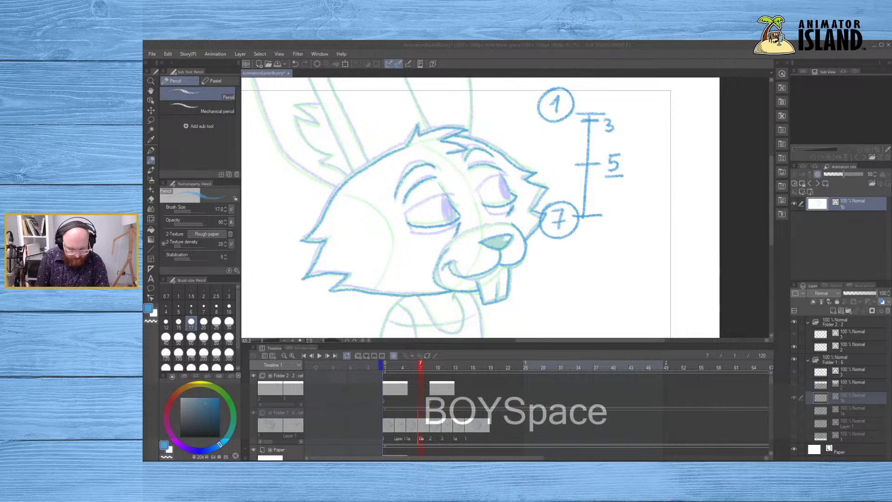
text(heron)
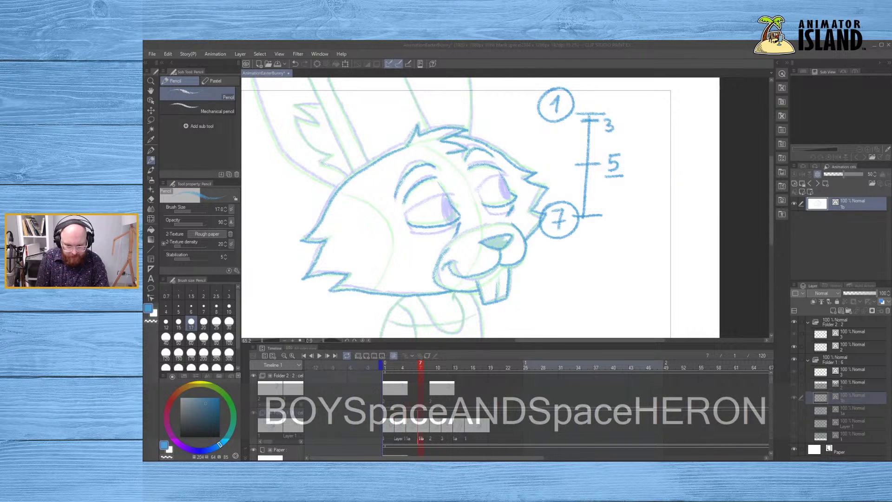
key(Return)
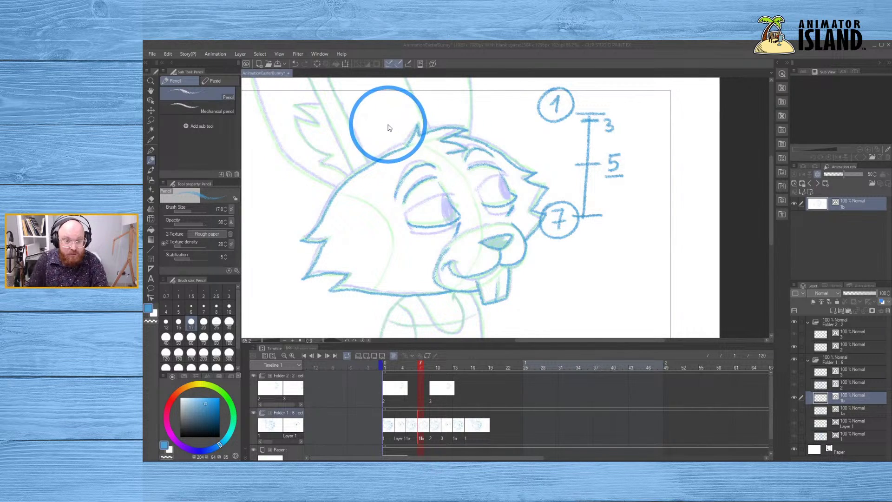
- Trace the jagged inner fur of the near ear on cel 1b, redoing the first stroke
key(space)
drag(381, 119, 436, 166)
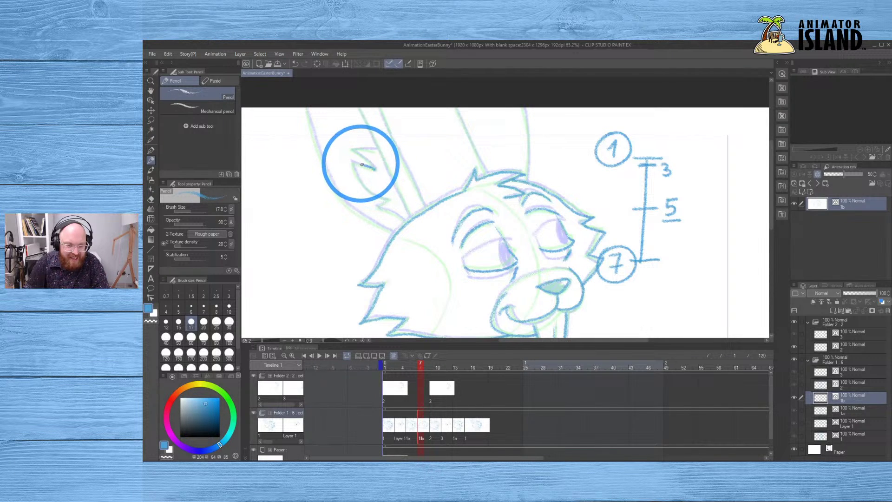
key(ctrl)
key(ctrl+z)
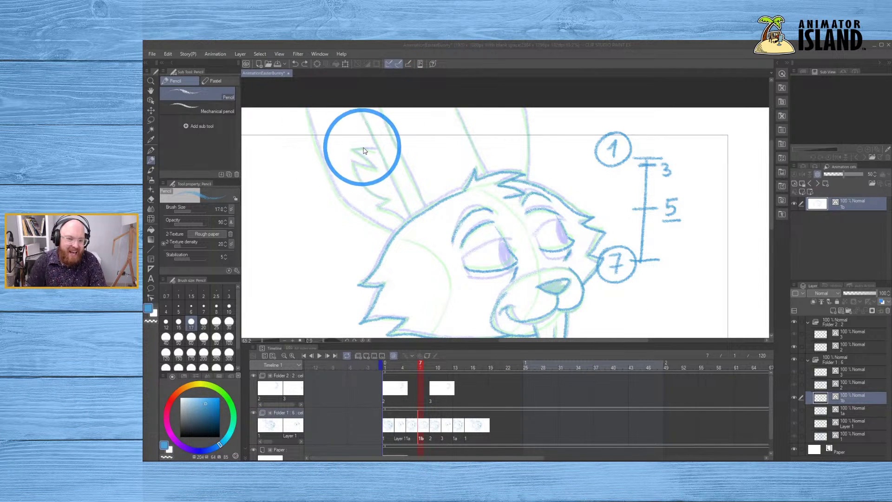
mouse_move(377, 151)
mouse_down()
mouse_move(354, 152)
mouse_move(374, 163)
mouse_move(358, 160)
mouse_move(352, 171)
mouse_move(388, 199)
mouse_move(393, 216)
mouse_up()
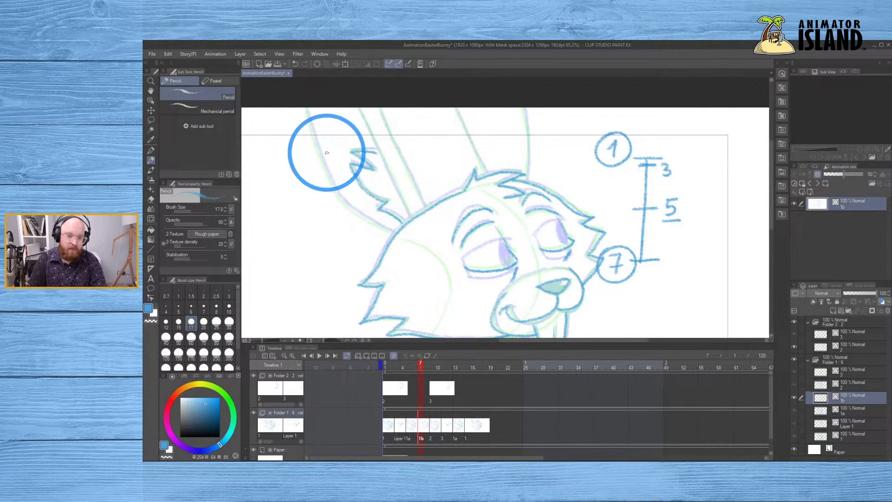
- Draw the near ear's outer edge and its two long lines running down to the head
mouse_move(338, 193)
mouse_down()
mouse_move(304, 107)
mouse_move(341, 204)
mouse_move(383, 229)
mouse_up()
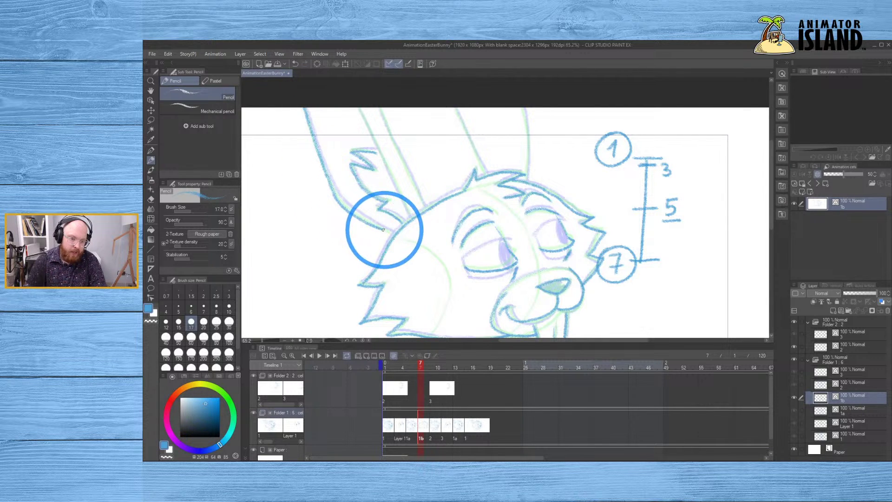
mouse_move(358, 109)
mouse_down()
mouse_move(408, 215)
mouse_move(358, 108)
mouse_move(409, 213)
mouse_up()
key(ctrl+z)
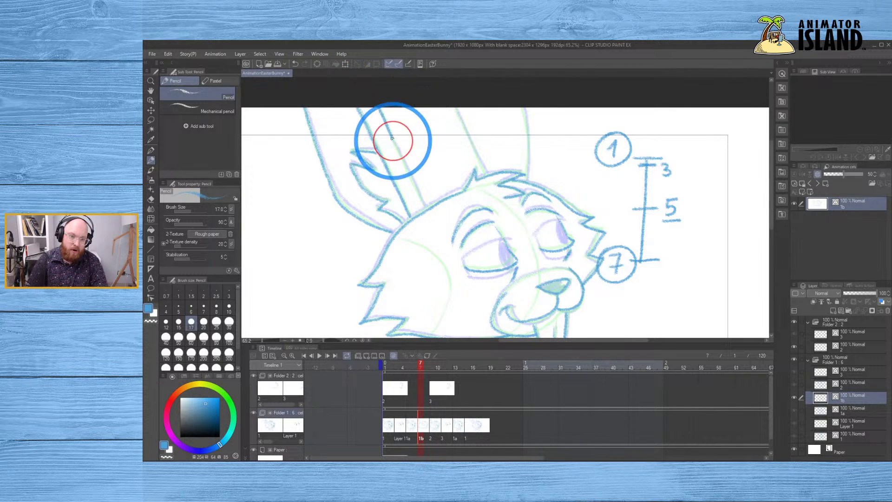
drag(392, 139, 424, 210)
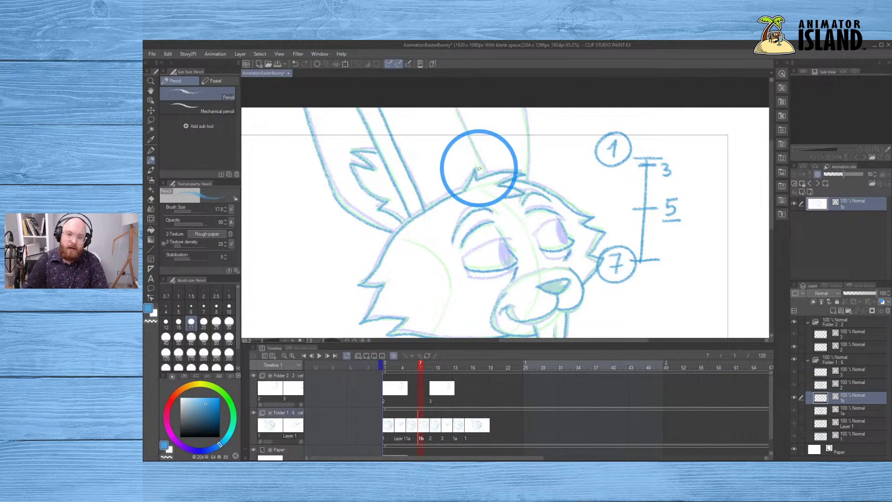
- Draw both edges of the far ear from the hair tuft up to the canvas edge, redoing the far edge
drag(479, 169, 458, 112)
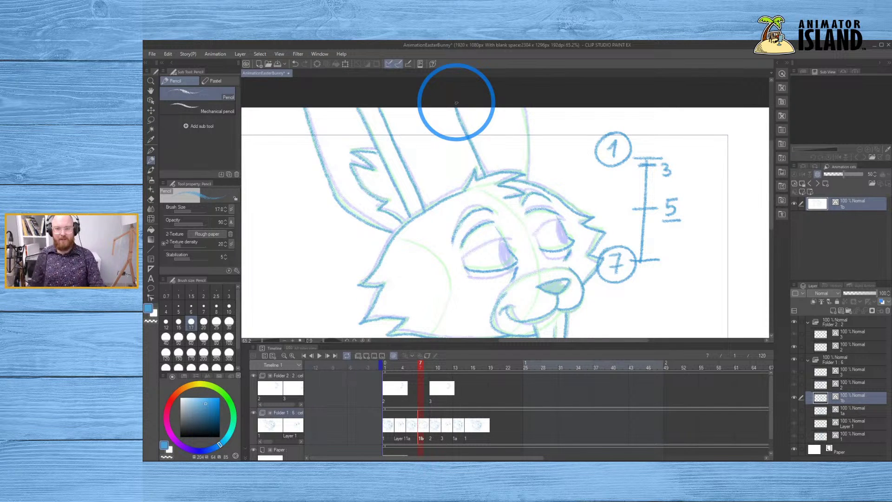
click(528, 169)
key(ctrl+z)
click(528, 163)
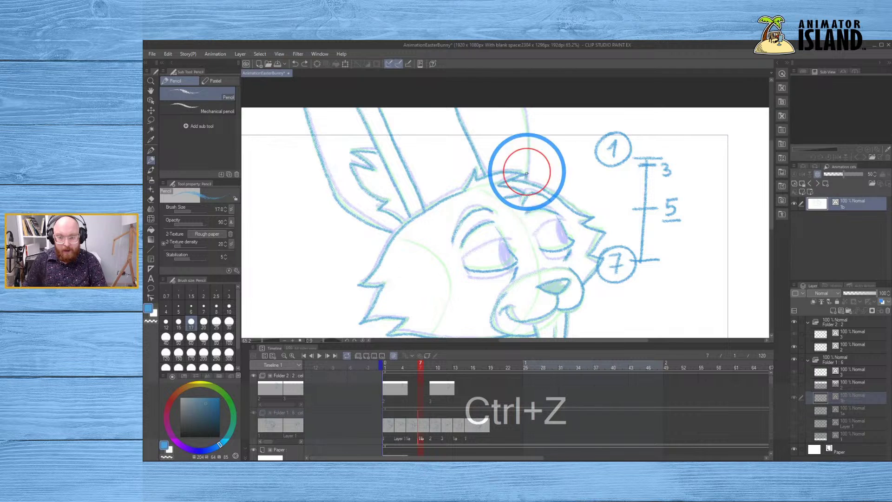
drag(529, 148, 514, 102)
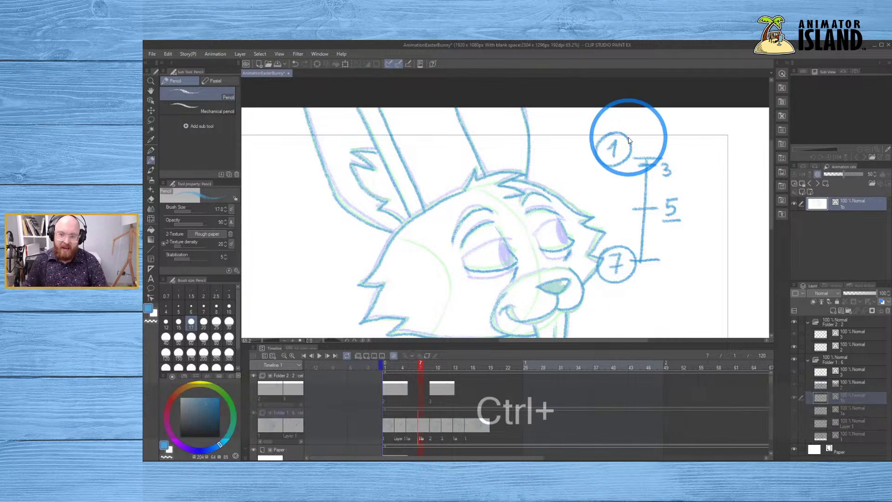
key(ctrl+z)
mouse_move(528, 149)
mouse_down()
mouse_move(521, 104)
mouse_move(525, 111)
mouse_up()
key(ctrl+z)
drag(522, 104, 529, 179)
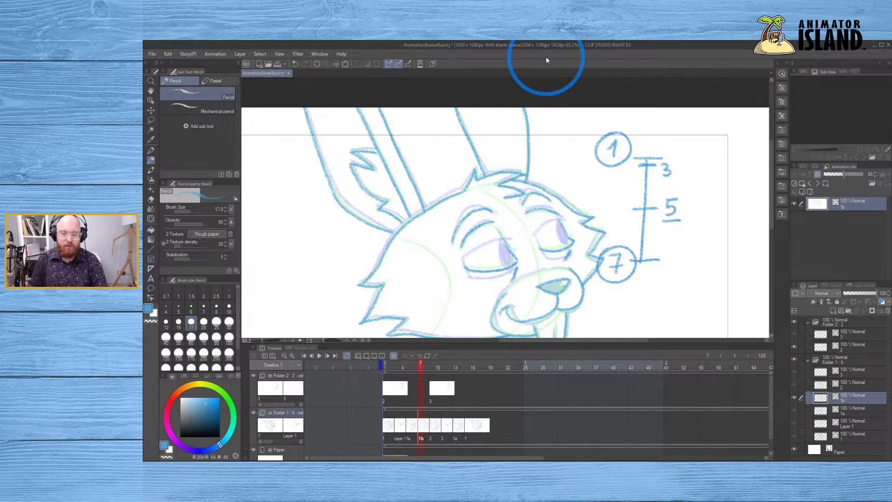
- Go to cel 1a at frame 5 and retouch the bunny's nose
click(608, 240)
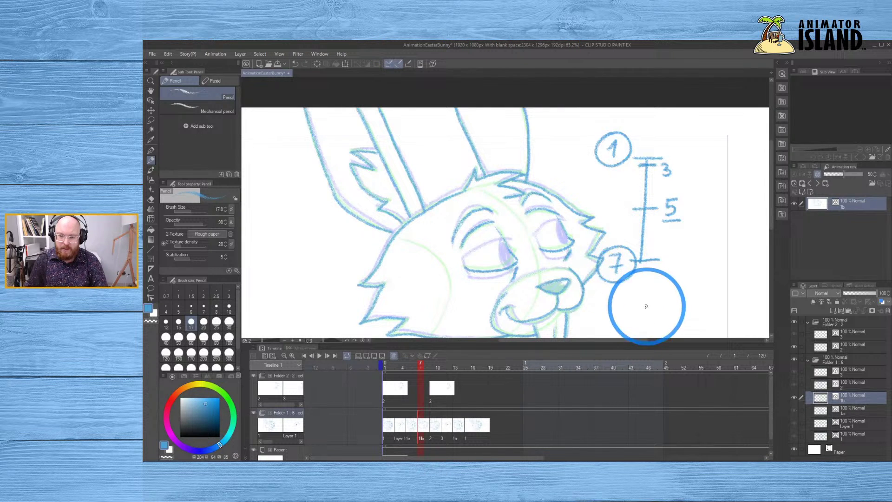
key(x)
key(space)
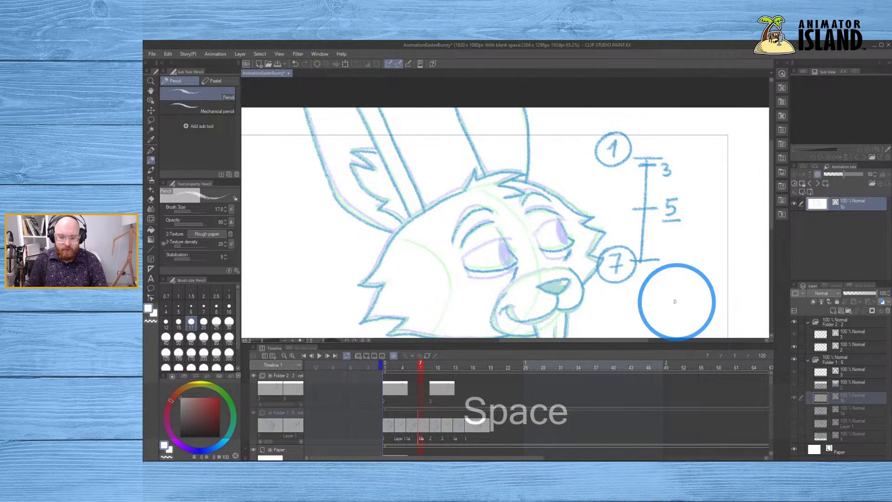
mouse_move(677, 286)
mouse_down()
mouse_move(677, 277)
mouse_move(568, 255)
mouse_move(560, 210)
mouse_move(552, 207)
mouse_up()
click(409, 424)
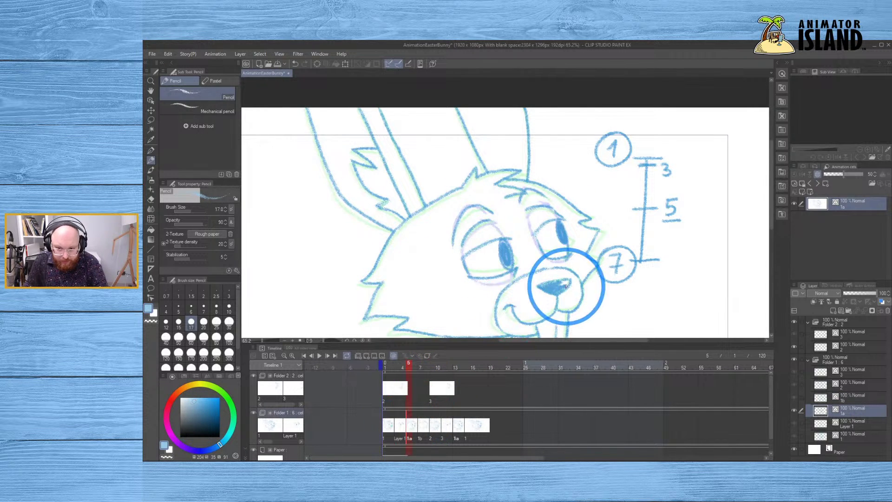
mouse_move(566, 286)
mouse_down()
mouse_move(549, 285)
mouse_move(565, 218)
mouse_move(561, 228)
mouse_up()
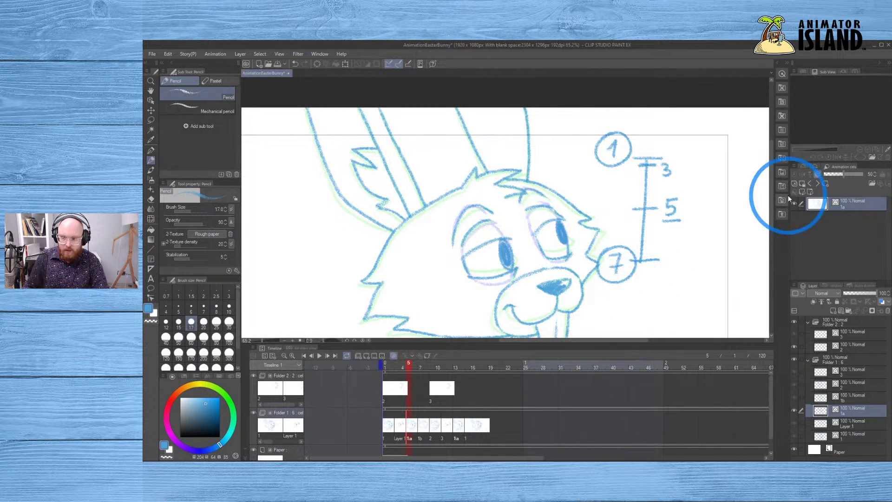
- Return to cel 1b at frame 7, shade the nose in blue and sample the white of the canvas
scroll(772, 195, down, 2)
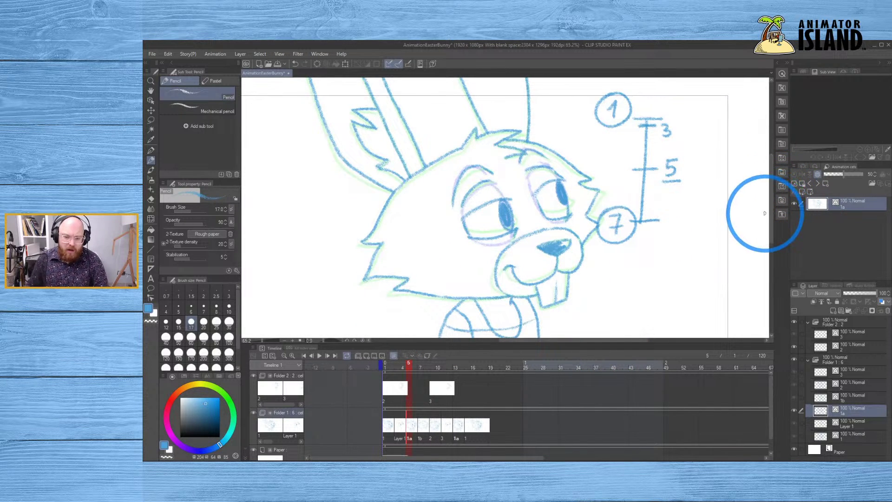
mouse_move(425, 423)
mouse_down()
mouse_move(428, 431)
mouse_move(422, 424)
mouse_up()
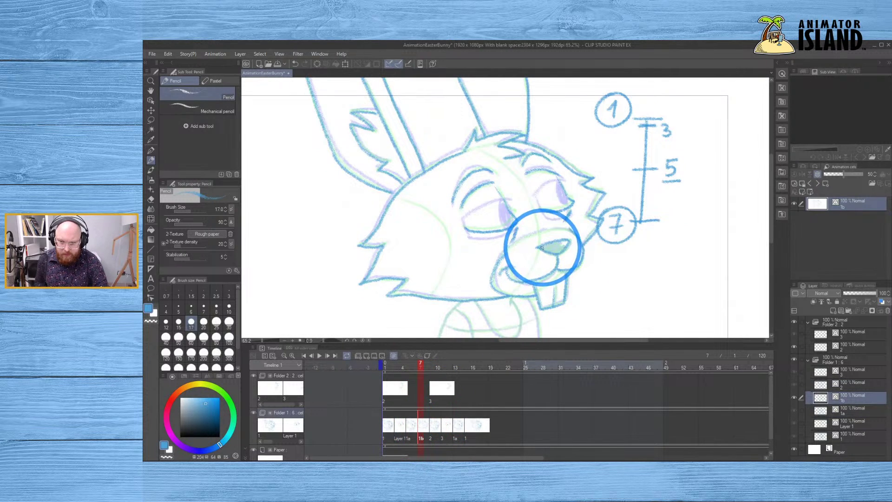
mouse_move(546, 249)
mouse_down()
mouse_move(564, 244)
mouse_move(559, 262)
mouse_up()
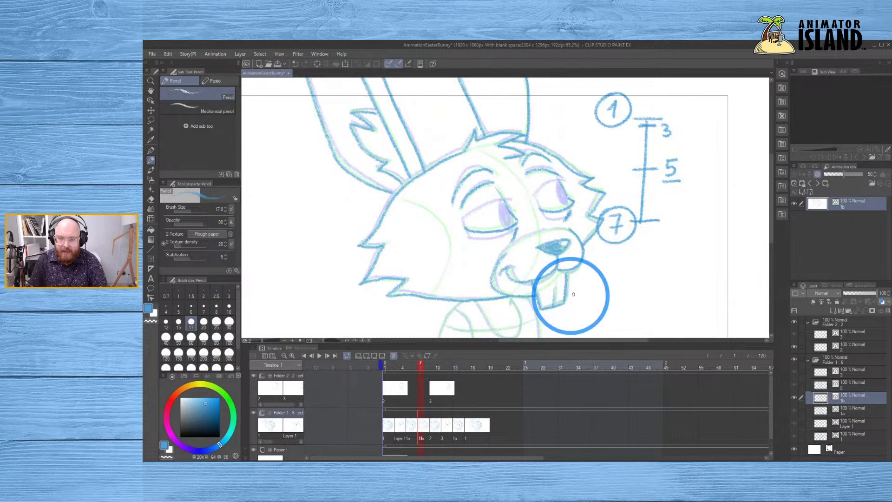
alt+click(650, 259)
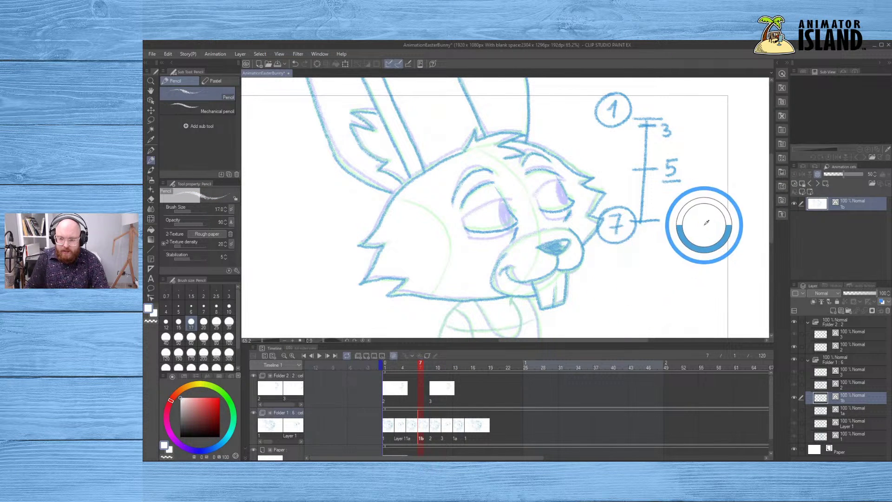
- On cel 1a at frame 5, sample the blue of the far pupil and touch up the face
click(409, 424)
alt+click(561, 183)
drag(562, 183, 514, 269)
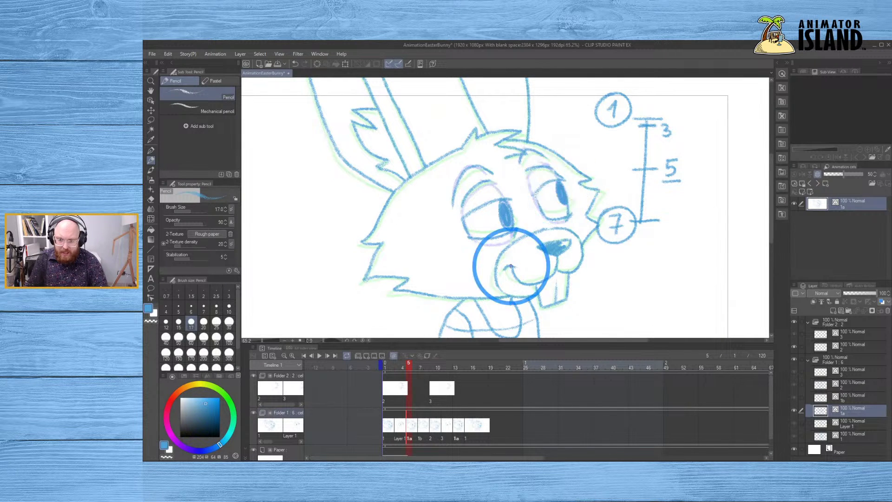
- Return to cel 3 at frame 11 and trace the near cheek's fur spikes and the jaw line
drag(424, 422, 432, 434)
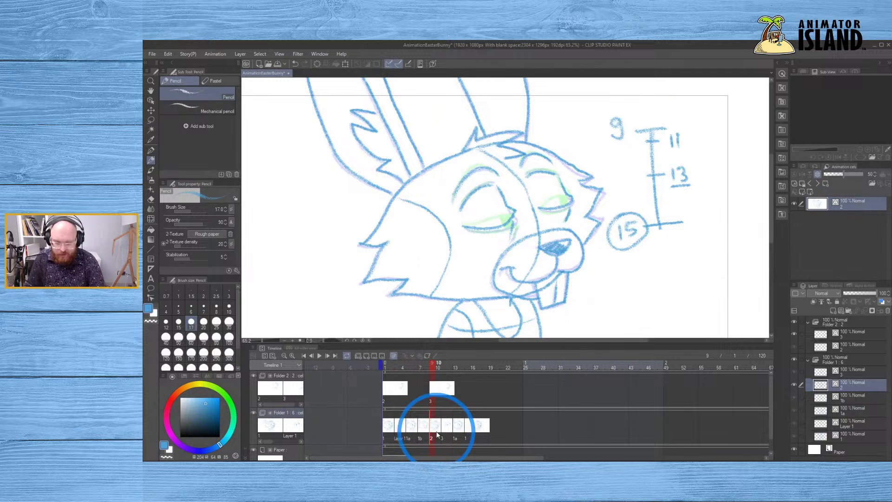
click(443, 435)
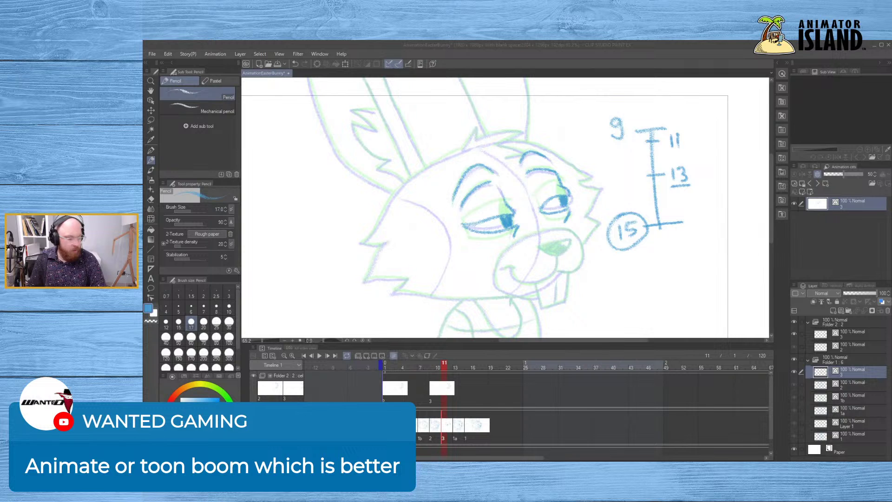
click(382, 254)
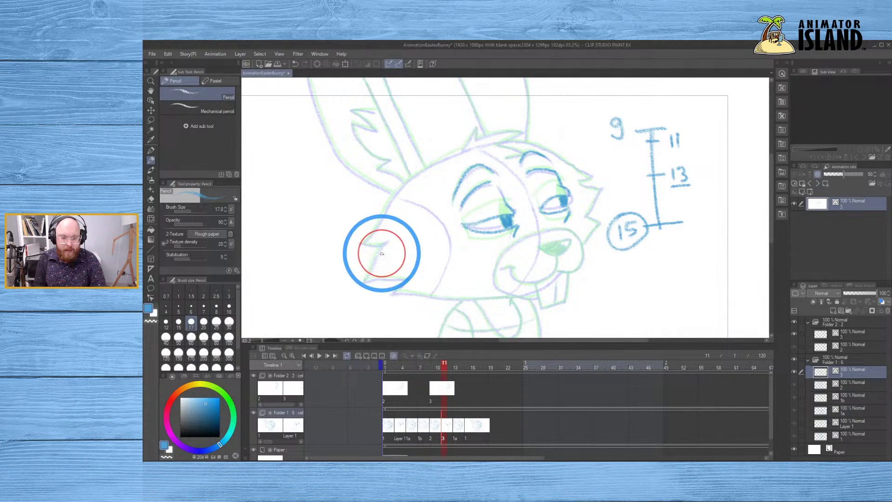
mouse_move(380, 246)
mouse_down()
mouse_move(366, 281)
mouse_move(407, 281)
mouse_up()
key(ctrl+z)
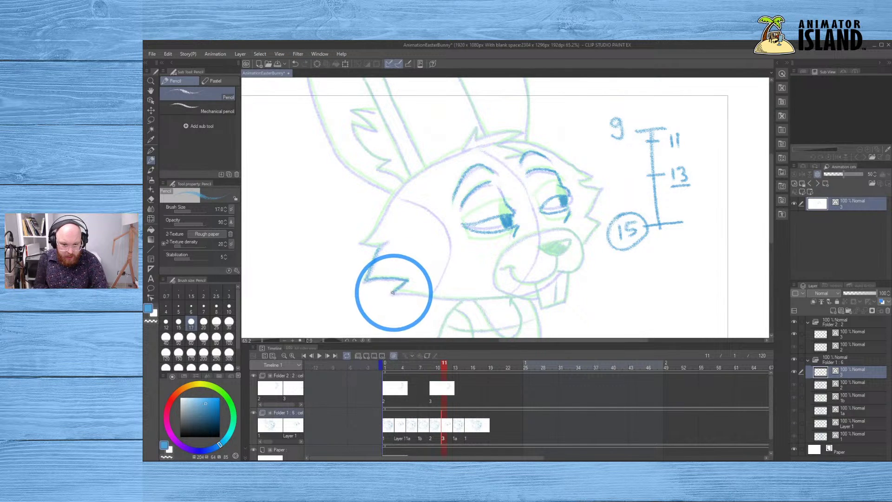
drag(393, 292, 511, 298)
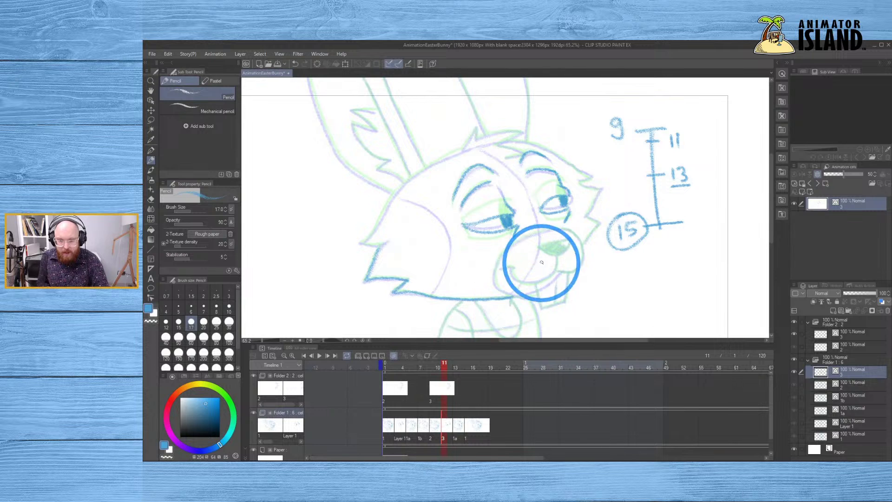
drag(361, 243, 367, 279)
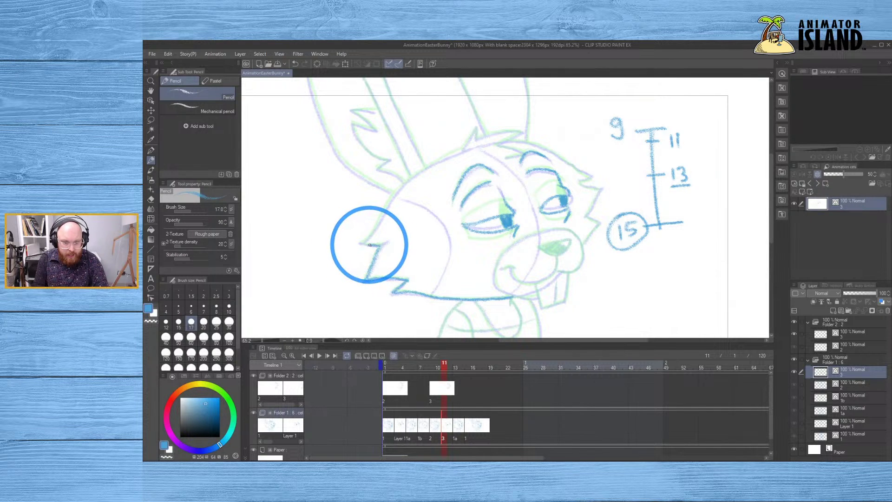
- Trace the back of the head up to the hair tuft and redraw the tuft's strokes
mouse_move(365, 243)
mouse_down()
mouse_move(404, 167)
mouse_move(385, 210)
mouse_move(406, 182)
mouse_move(476, 127)
mouse_up()
key(ctrl+z)
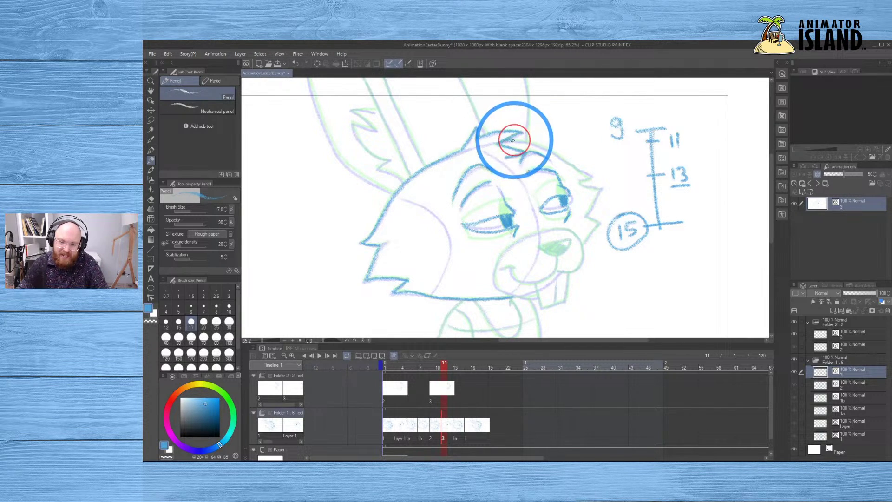
key(ctrl+z)
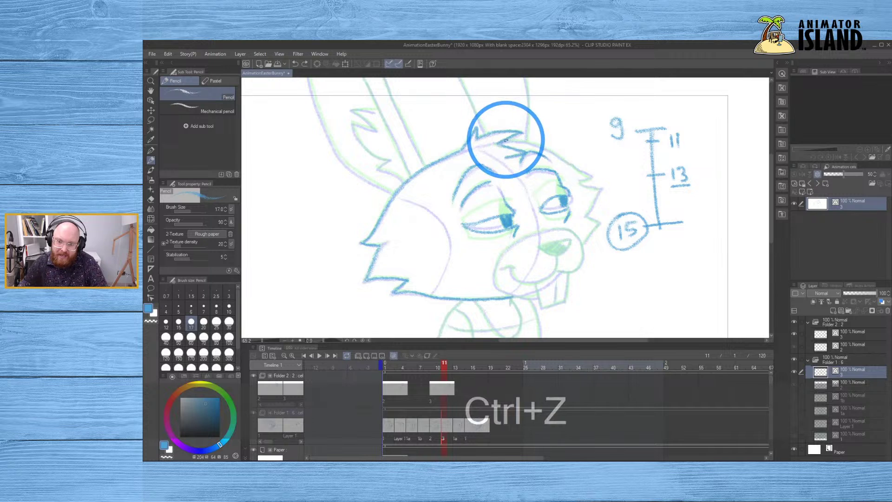
key(ctrl+z)
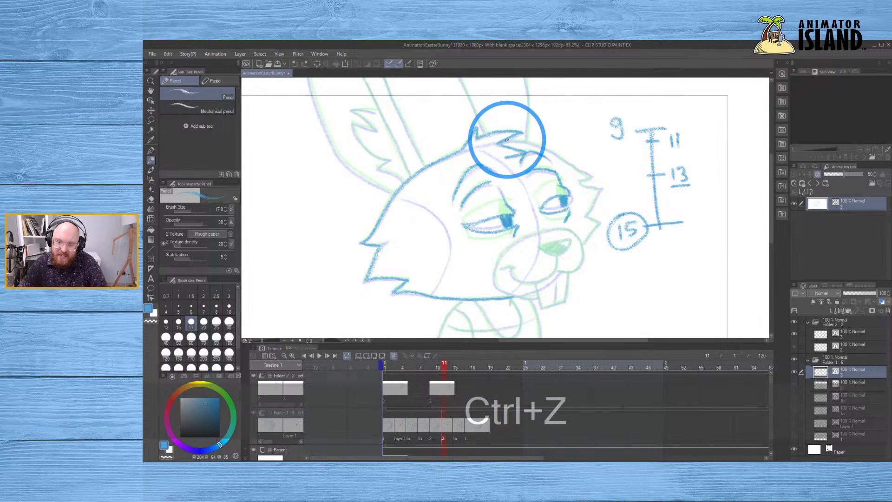
mouse_move(519, 141)
mouse_down()
mouse_move(556, 157)
mouse_move(518, 139)
mouse_move(527, 140)
mouse_move(502, 140)
mouse_move(523, 141)
mouse_up()
key(ctrl+z)
key(ctrl+z)
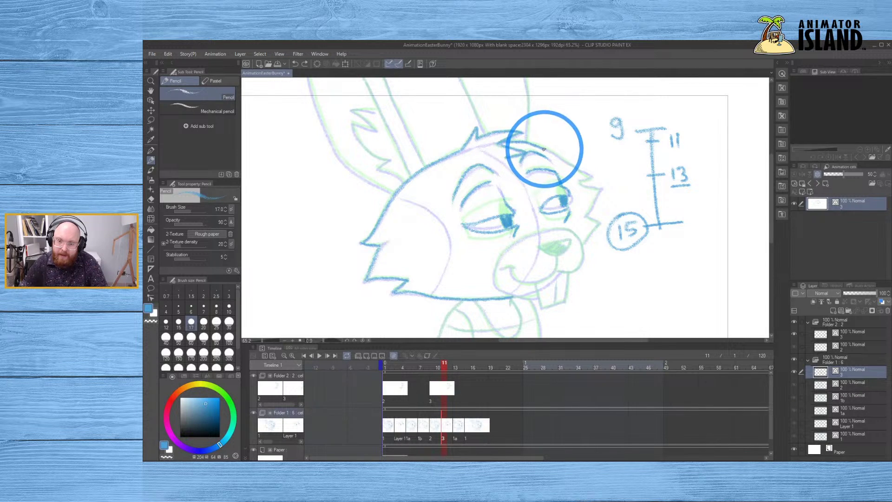
- Trace the forehead line from the hair tuft and the far cheek's fur spikes, redoing faulty strokes
key(ctrl+z)
click(520, 142)
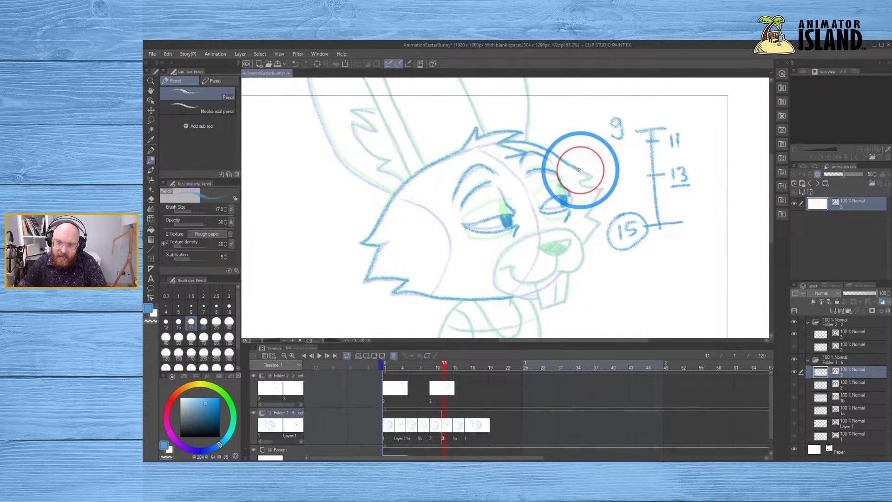
key(ctrl+z)
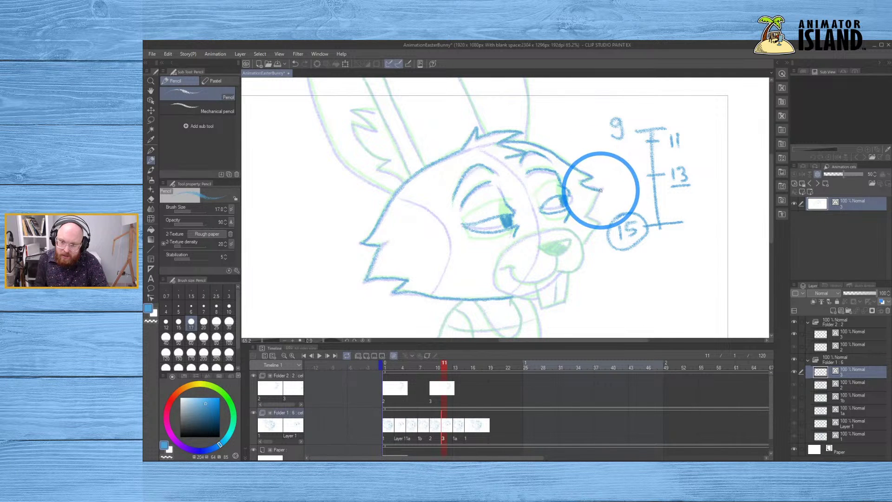
key(ctrl+z)
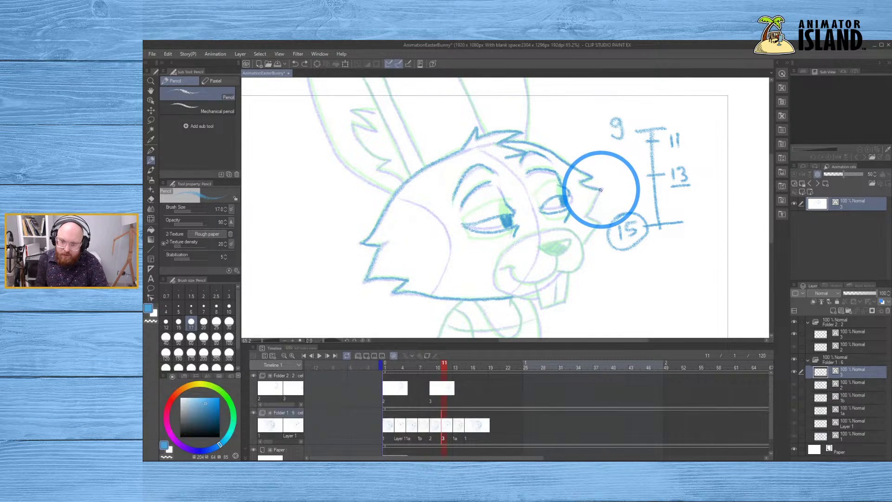
key(ctrl+z)
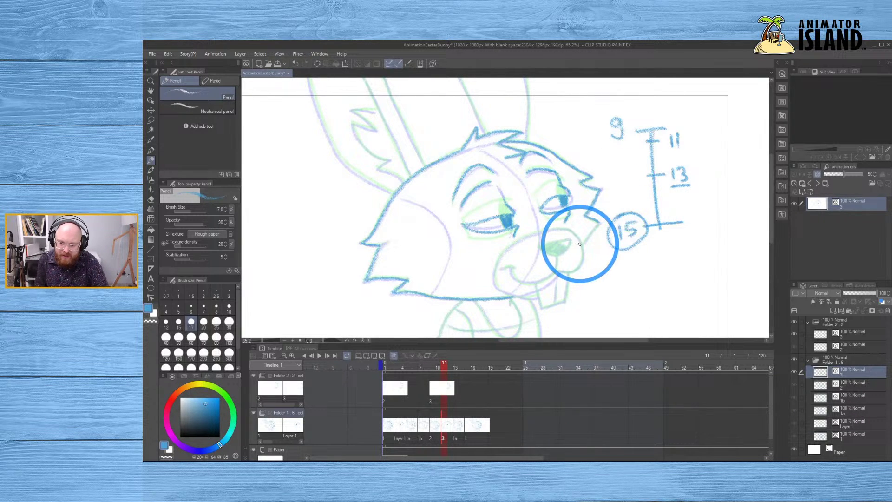
key(ctrl+z)
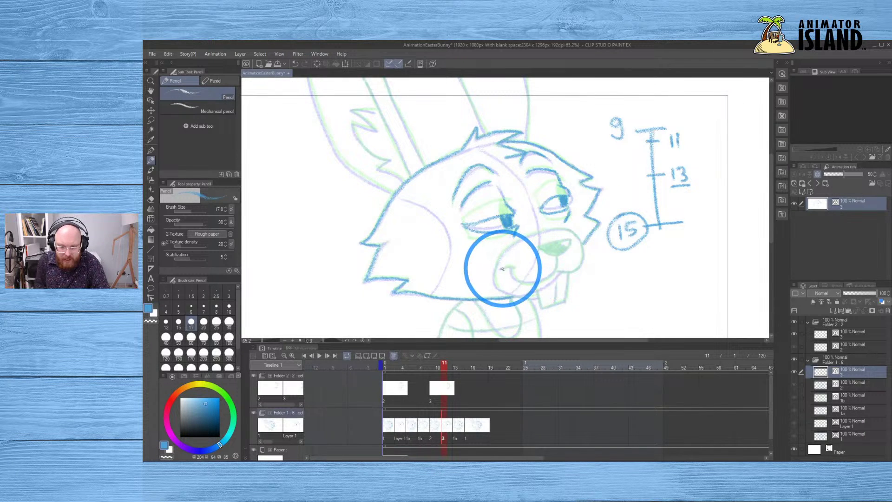
- Trace the bunny's smile with its corner crease and the far side of the muzzle
drag(502, 269, 512, 266)
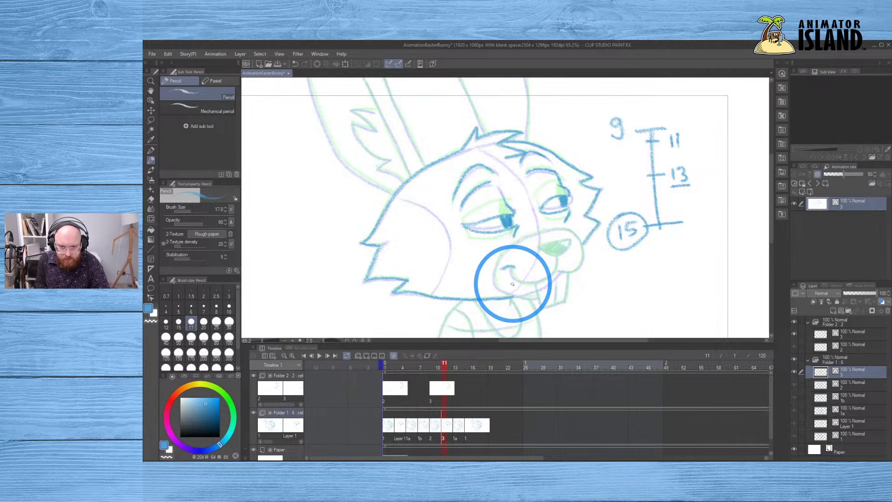
key(ctrl+z)
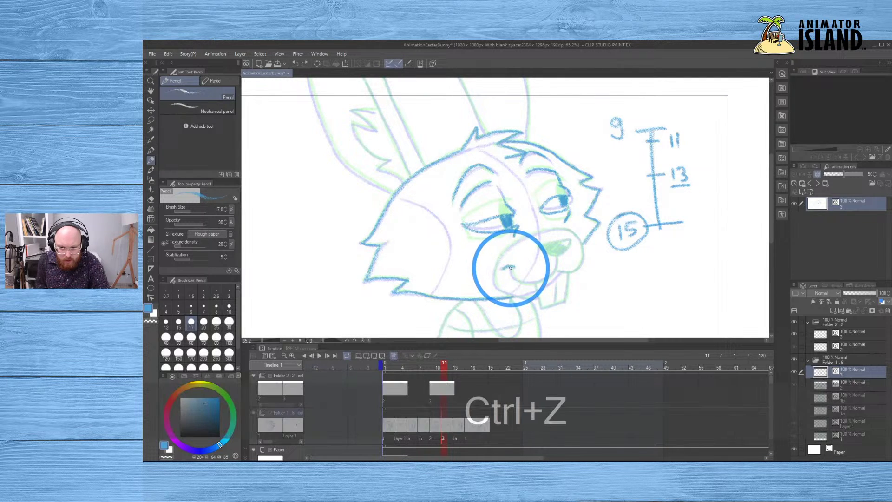
mouse_move(511, 272)
mouse_down()
mouse_move(547, 278)
mouse_move(562, 256)
mouse_move(555, 271)
mouse_move(580, 266)
mouse_move(578, 237)
mouse_up()
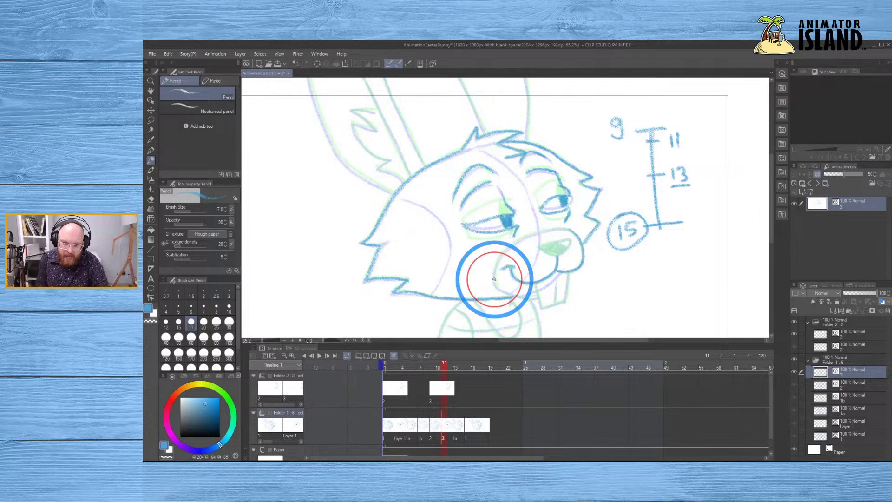
- Trace the near muzzle contour around the smile and over the top of the nose, redoing faulty strokes
key(ctrl+z)
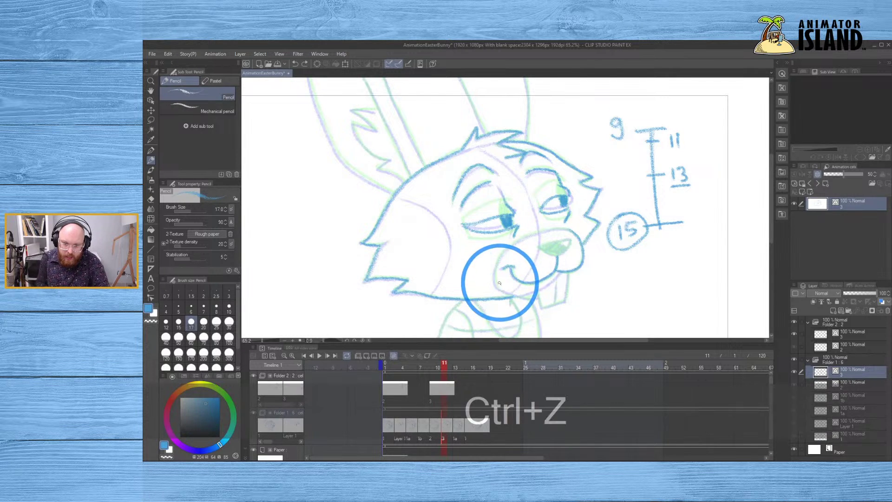
key(ctrl+z)
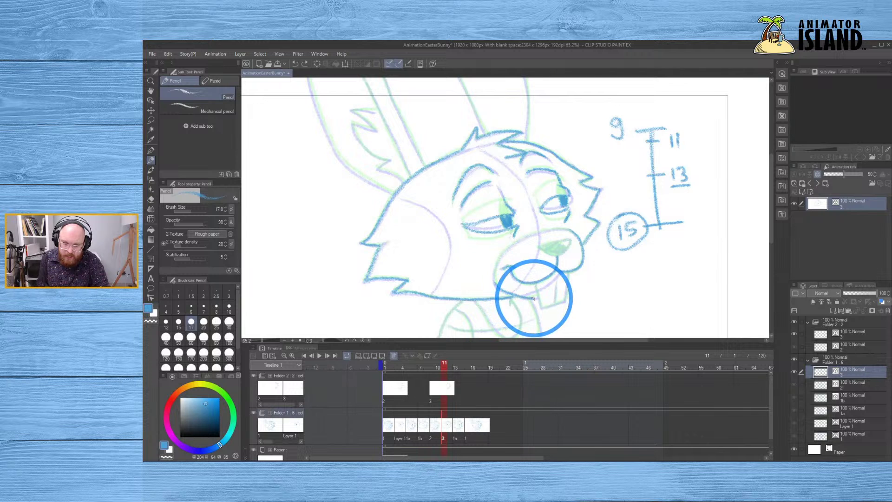
drag(494, 275, 494, 277)
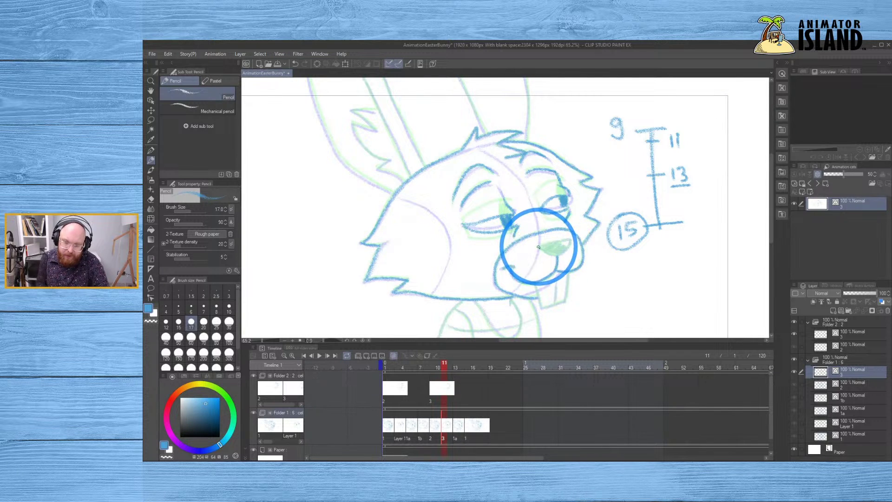
key(ctrl+z)
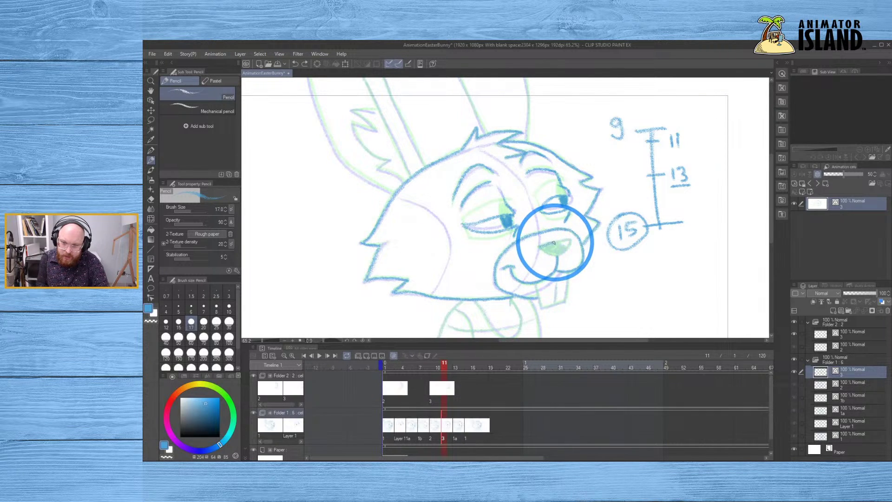
- Shade the nose in blue and trace the two front teeth below the muzzle
click(565, 251)
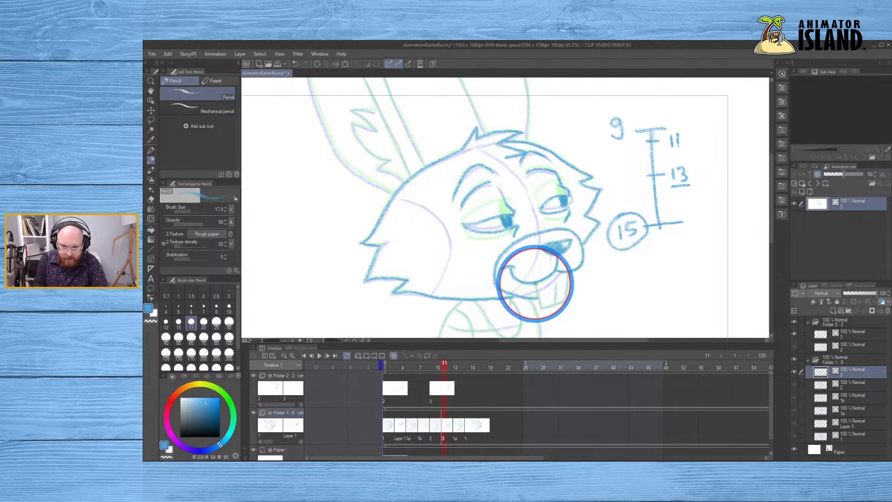
mouse_move(534, 283)
mouse_down()
mouse_move(540, 304)
mouse_move(554, 304)
mouse_up()
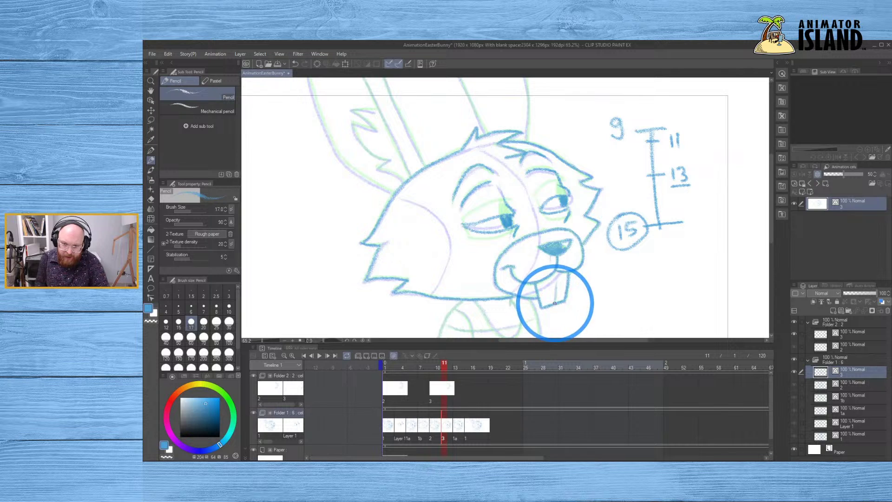
click(562, 250)
click(561, 266)
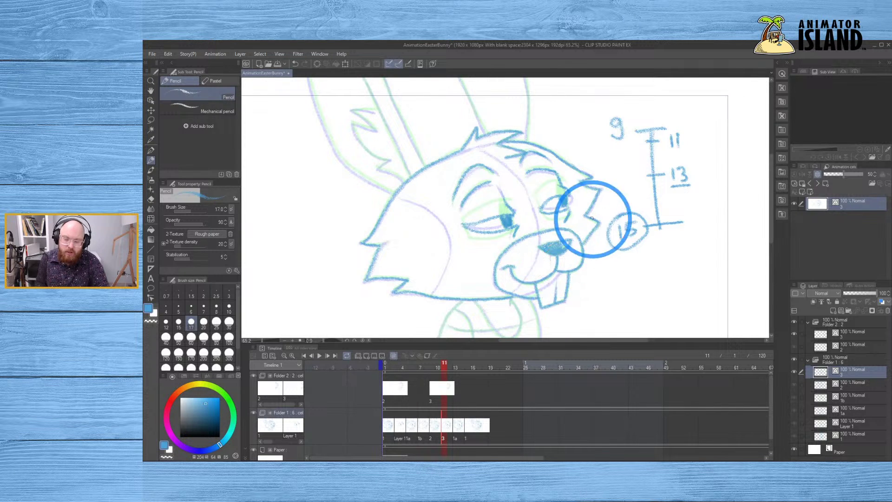
- Trace both edges of the far ear from the hair tuft upward, redoing the near edge
click(480, 122)
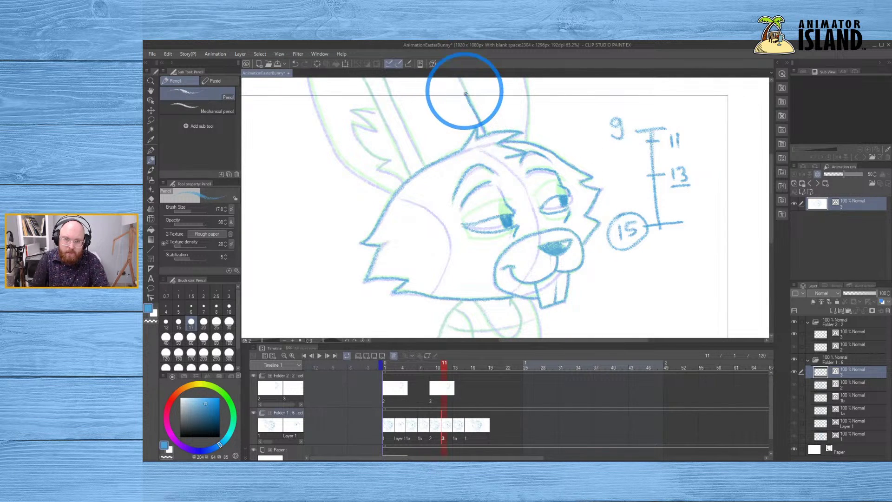
key(ctrl+z)
key(space)
mouse_move(479, 124)
mouse_down()
mouse_move(493, 160)
mouse_move(462, 76)
mouse_up()
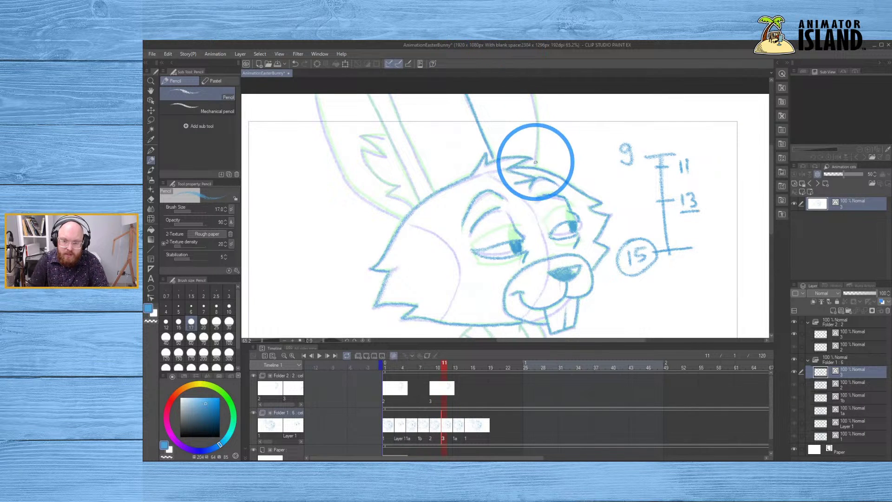
drag(535, 162, 528, 74)
- Trace the near ear's outer edge and the jagged fur inside the ear, redoing faulty strokes
mouse_move(316, 100)
mouse_down()
mouse_move(336, 163)
mouse_move(374, 204)
mouse_up()
key(ctrl+z)
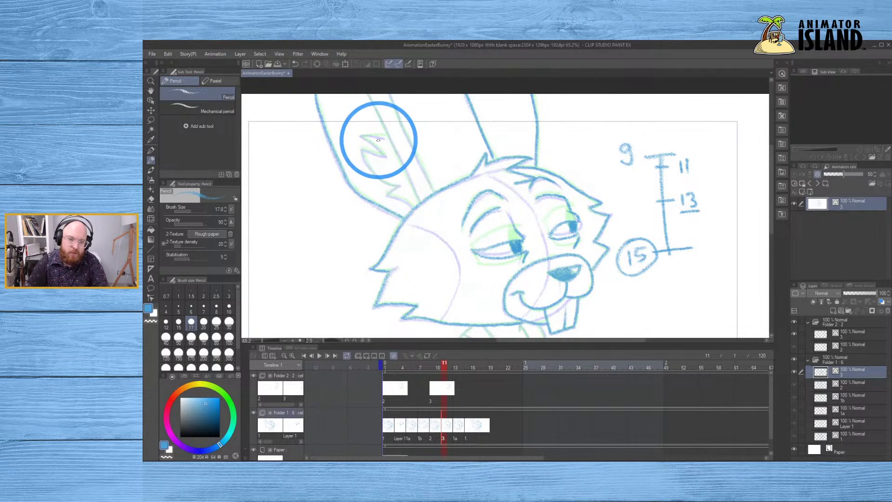
key(ctrl+z)
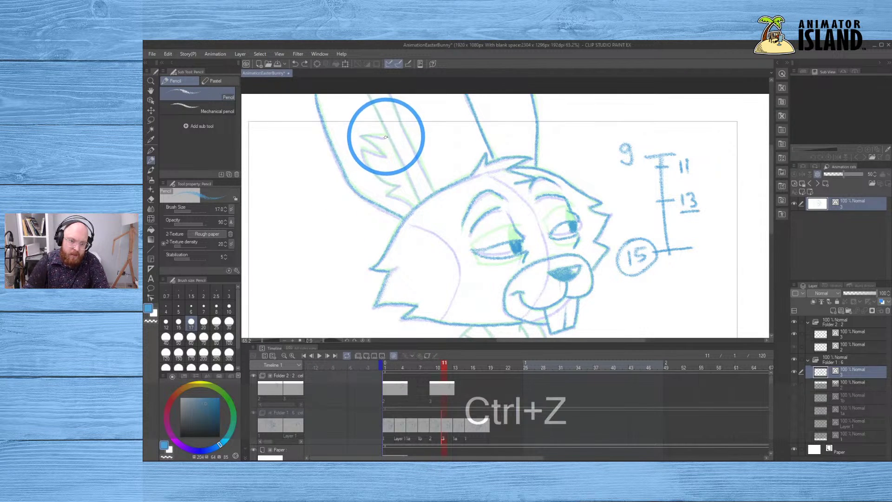
mouse_move(374, 134)
mouse_down()
mouse_move(379, 147)
mouse_move(362, 152)
mouse_up()
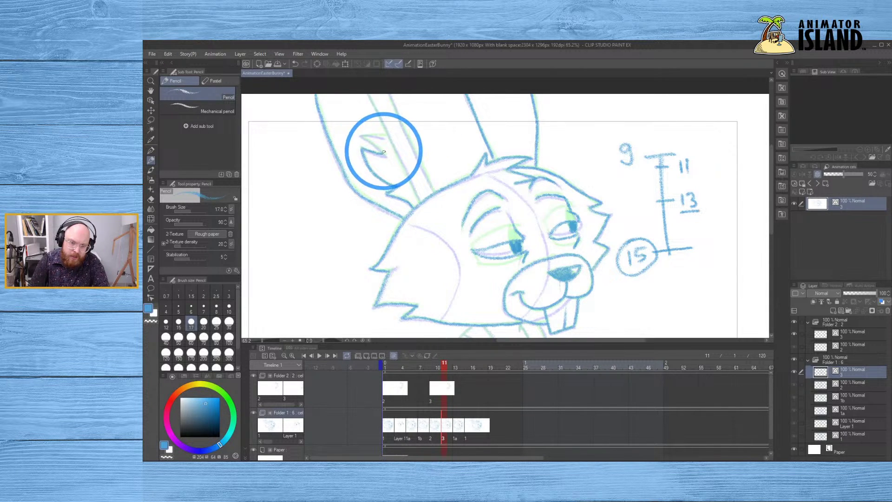
key(ctrl+z)
mouse_move(377, 155)
mouse_down()
mouse_move(365, 152)
mouse_move(378, 155)
mouse_up()
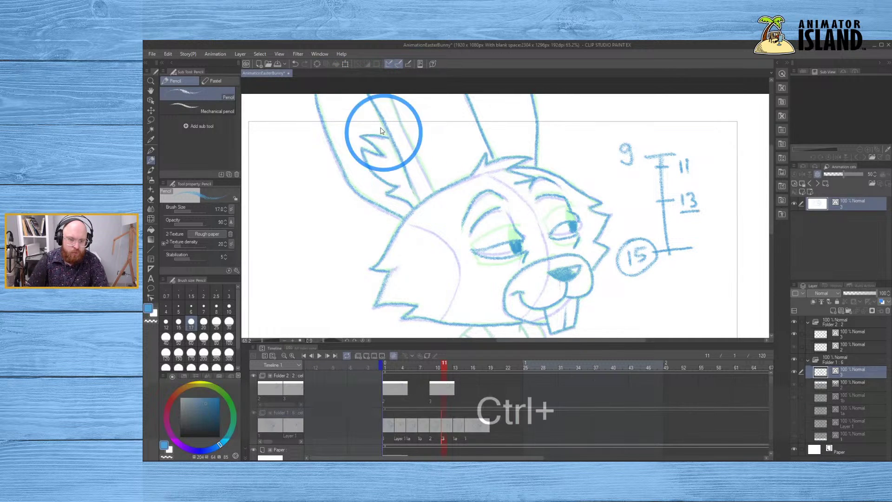
- Trace the two parallel lines along the near ear's inner side down to the head, redoing faulty strokes
key(ctrl+z)
drag(394, 145, 422, 198)
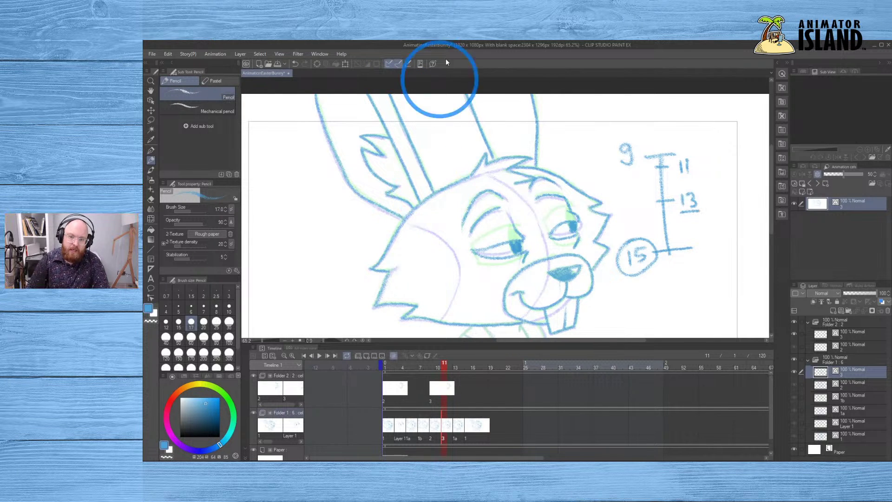
key(space)
key(ctrl+z)
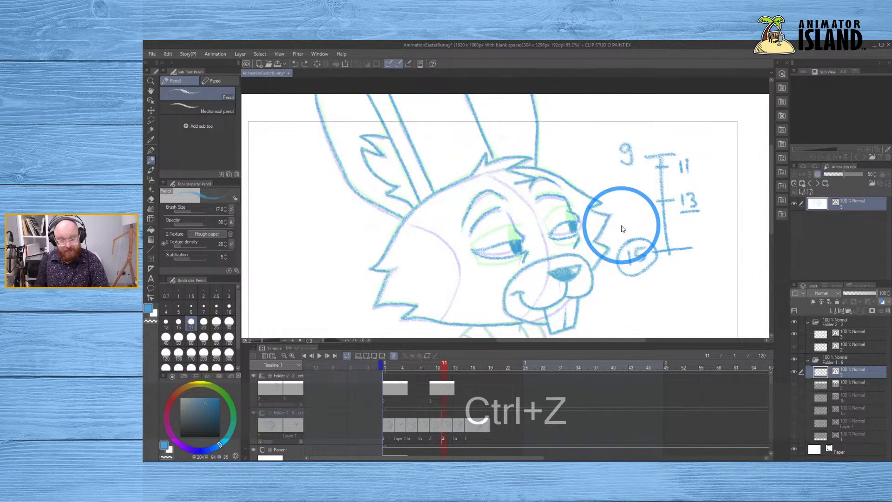
- Trace the bunny's torso outline below the head on cel 3, including both sides and the bottom edge
key(space)
drag(597, 302, 620, 205)
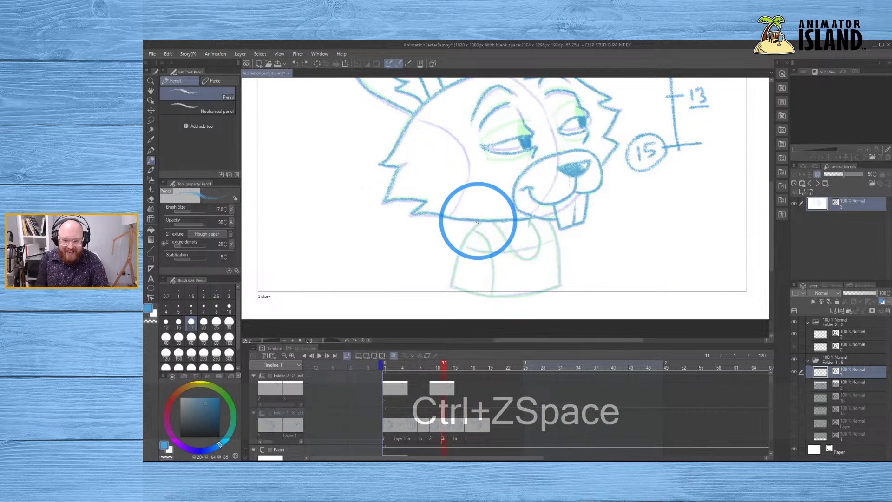
drag(458, 254, 454, 279)
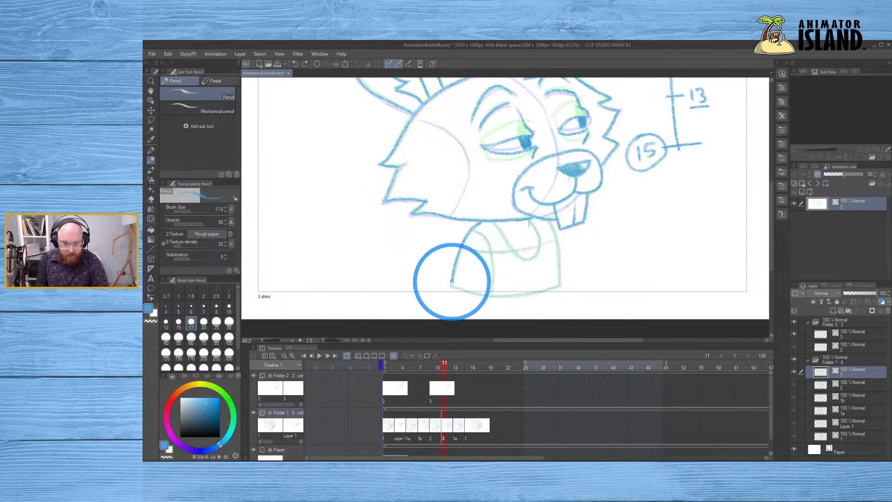
mouse_move(471, 225)
mouse_down()
mouse_move(451, 285)
mouse_move(470, 293)
mouse_move(547, 290)
mouse_move(558, 285)
mouse_move(558, 251)
mouse_up()
- Trace the U-shaped neckline curve under the chin, redoing faulty strokes
key(ctrl+z)
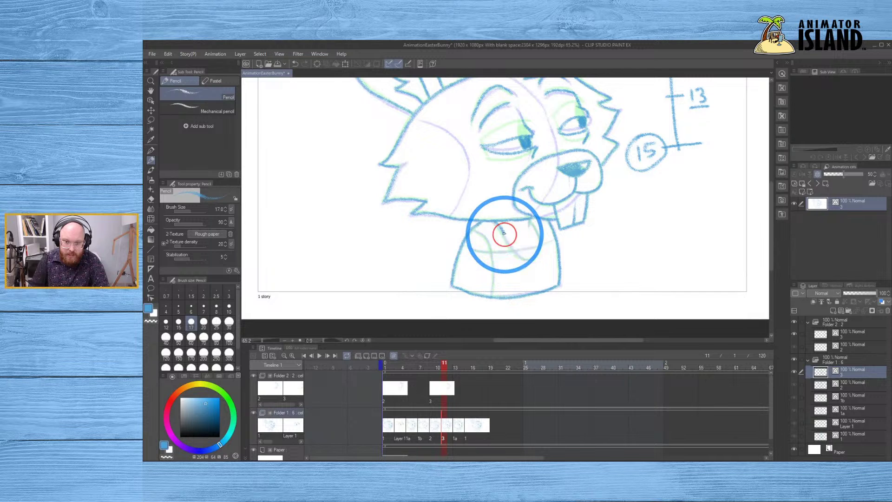
key(ctrl+z)
drag(496, 225, 507, 242)
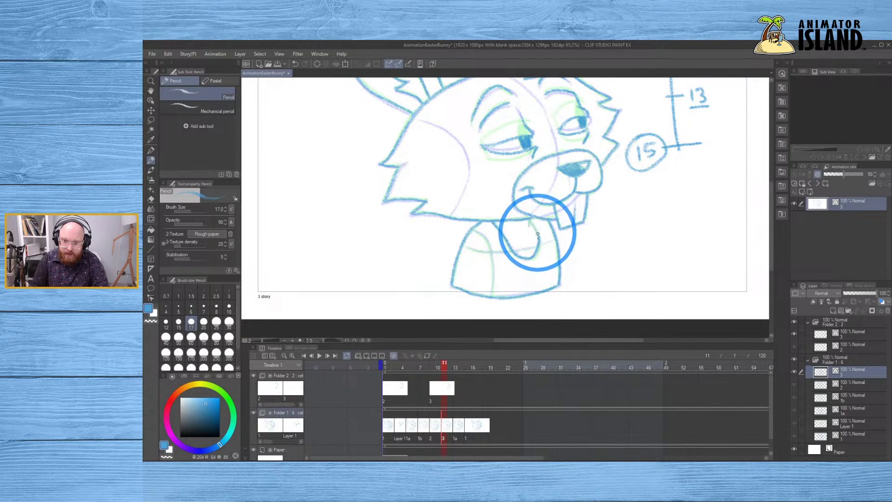
key(ctrl+z)
drag(530, 257, 538, 249)
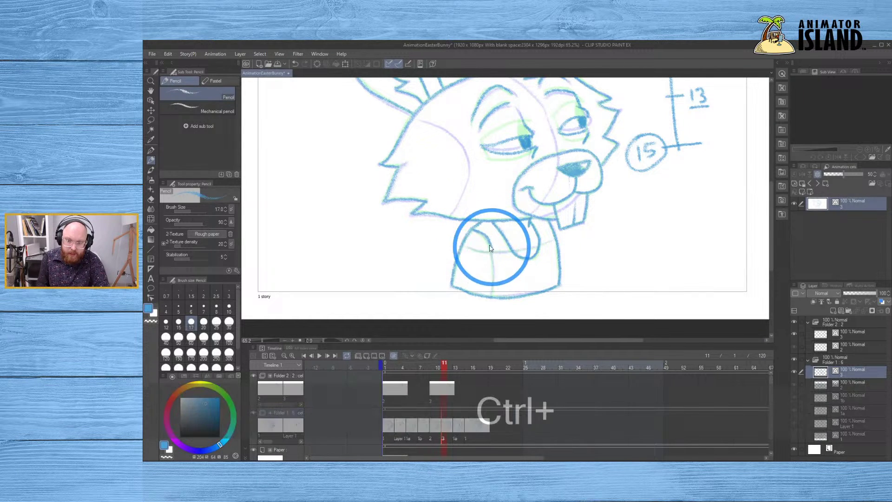
- Trace the torso's vertical centre line and the curved line across the chest, redoing faulty strokes
key(ctrl+z)
key(ctrl+z)
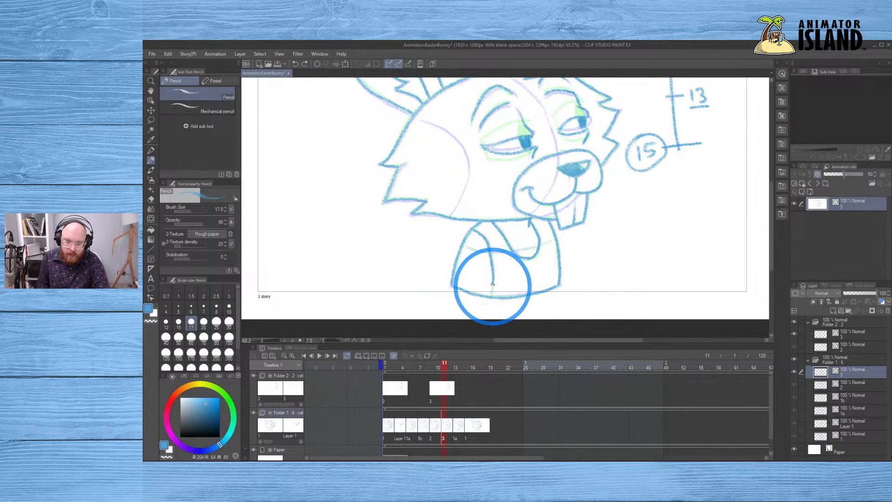
drag(466, 246, 478, 251)
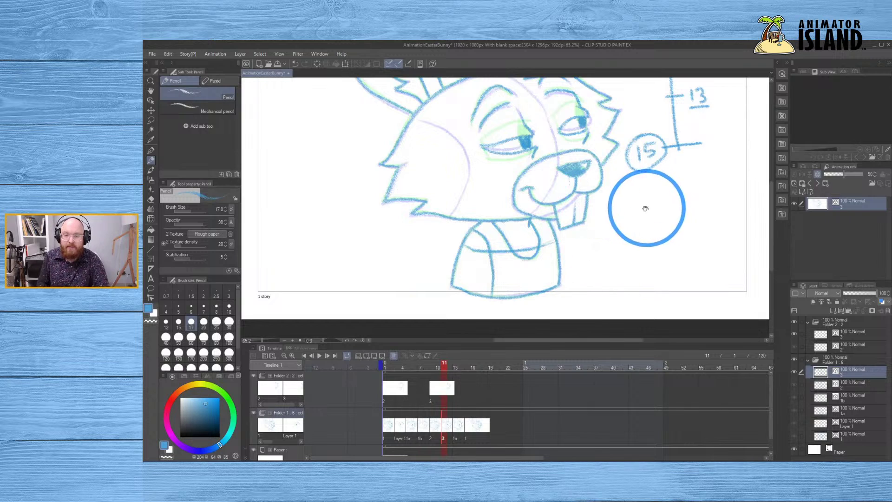
- Scrub the timeline from frame 15 back to frame 1 to review the blink drawings
key(space)
drag(633, 213, 633, 261)
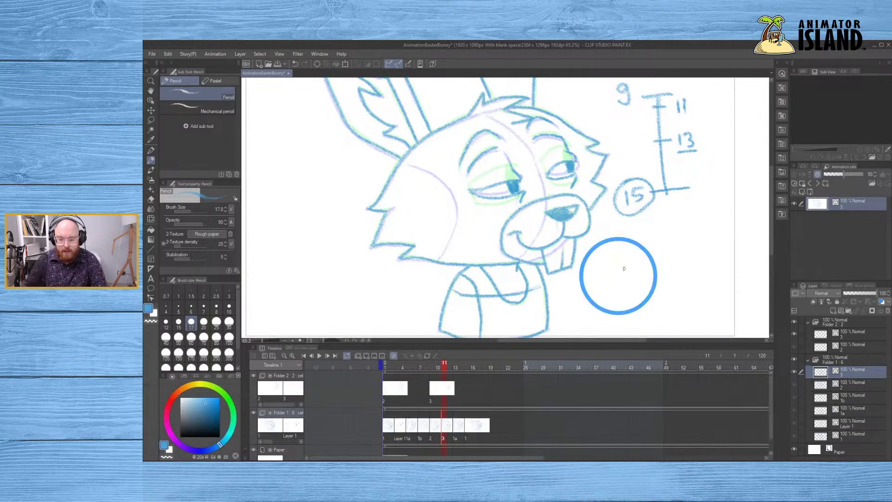
click(465, 430)
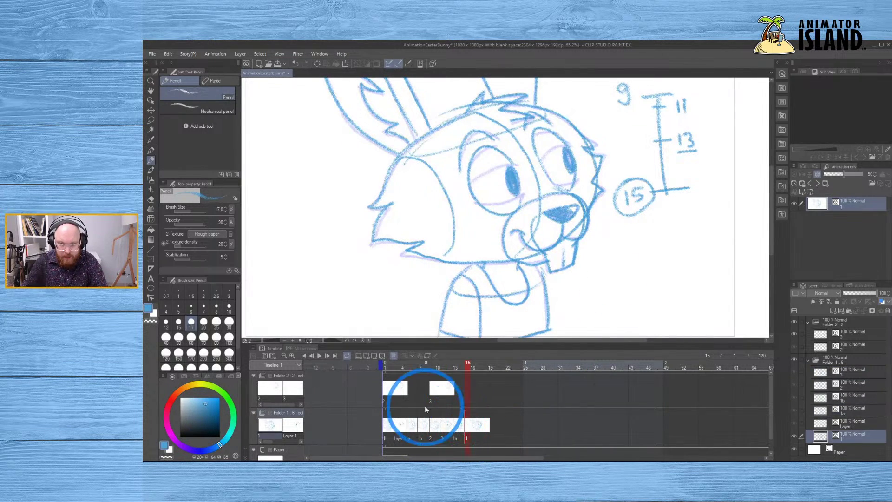
drag(467, 365, 385, 367)
scroll(428, 273, down, 2)
scroll(428, 274, up, 1)
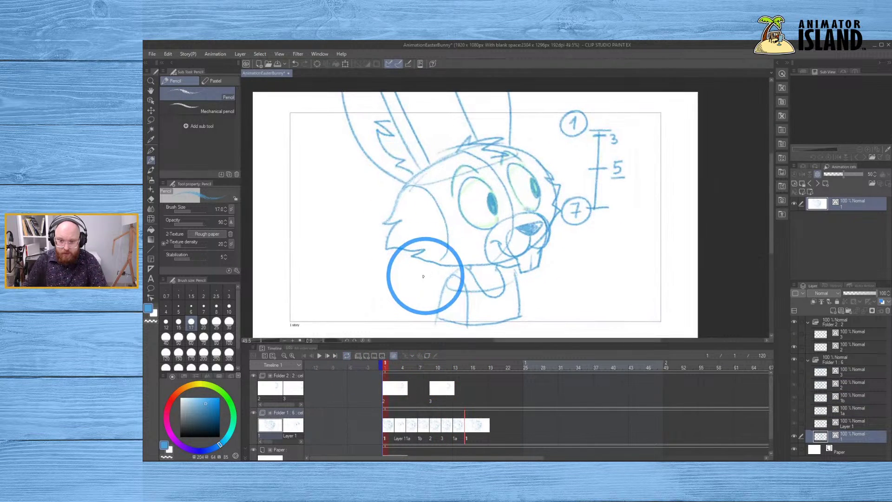
- Pick the blue line colour from the near eye on frame 1 and switch to the Hand tool
key(x)
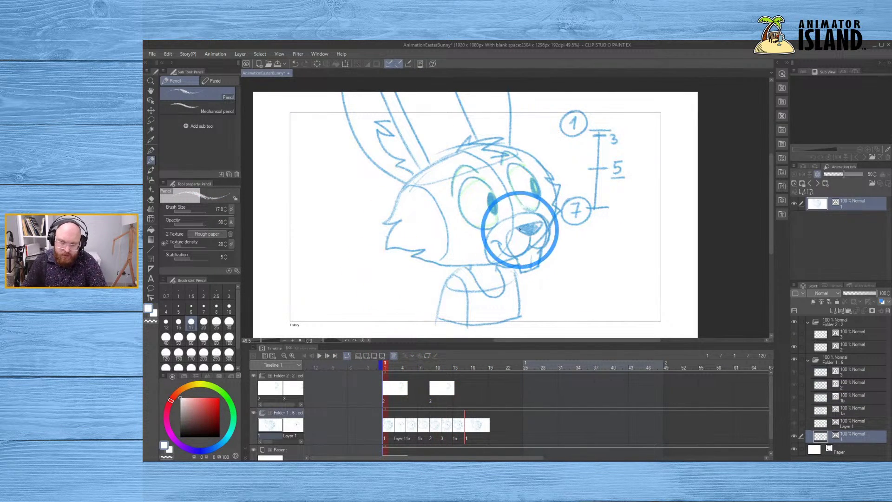
alt+click(508, 199)
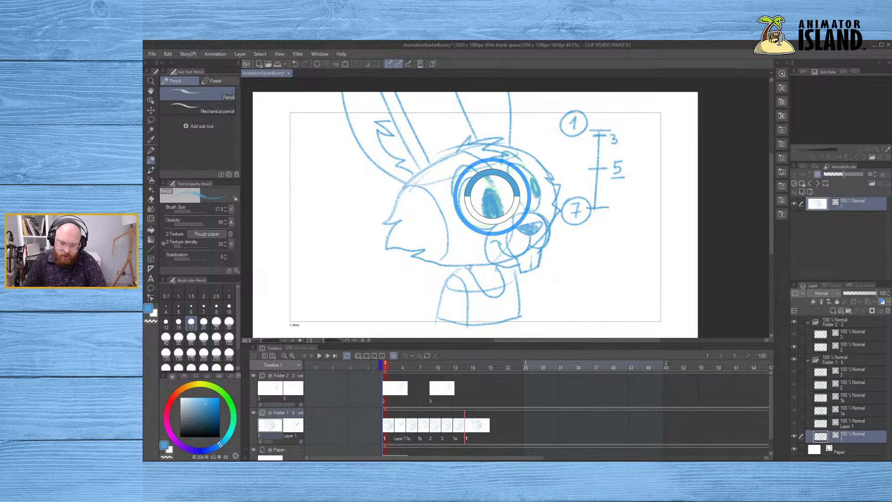
click(154, 92)
drag(263, 193, 298, 187)
scroll(284, 188, up, 1)
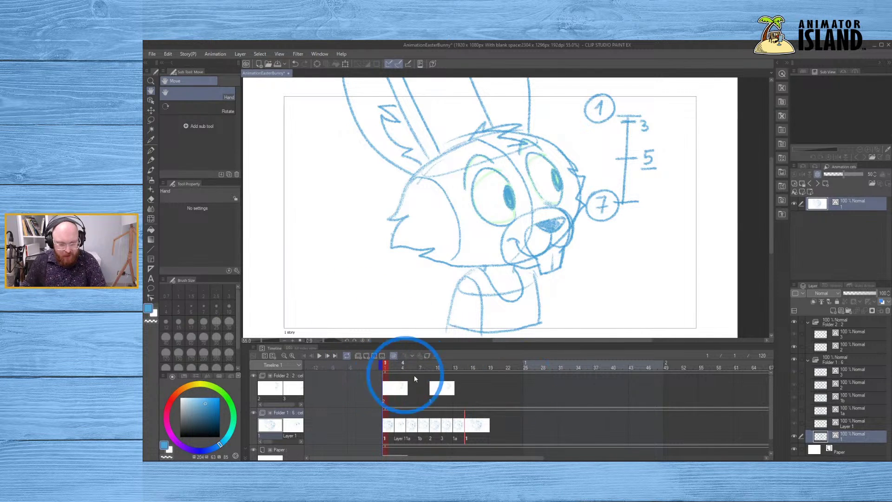
- Scrub the timeline from frame 1 to frame 25 to check how far the animation should run
click(391, 367)
click(384, 367)
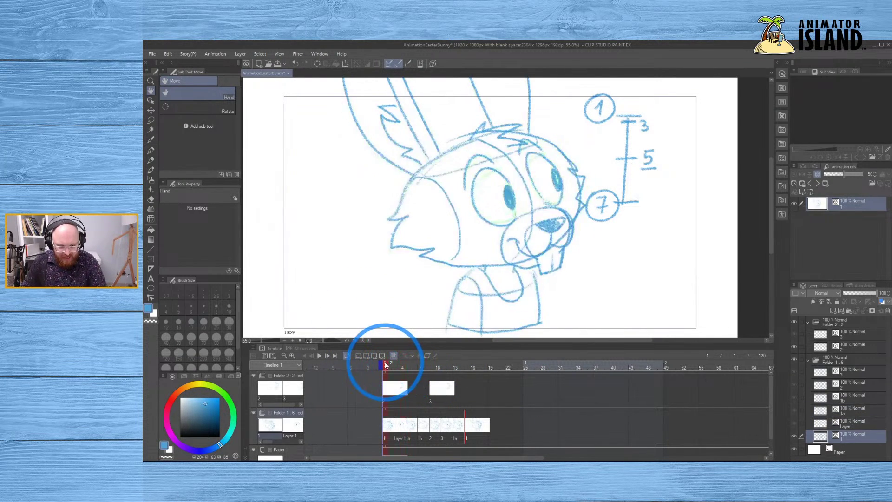
click(403, 367)
click(376, 367)
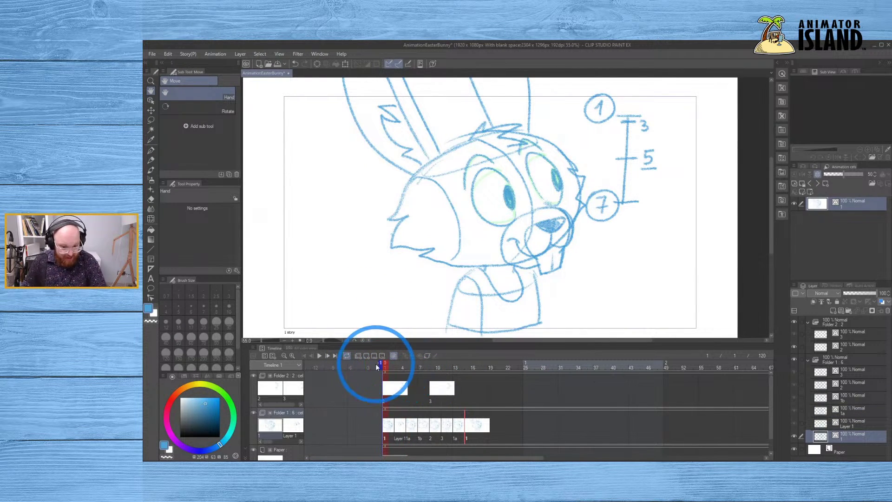
click(479, 368)
click(477, 368)
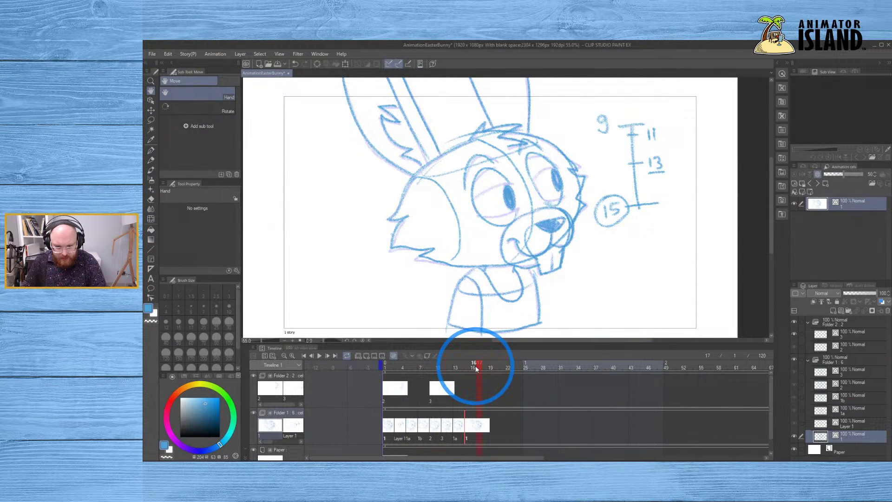
drag(476, 369, 529, 368)
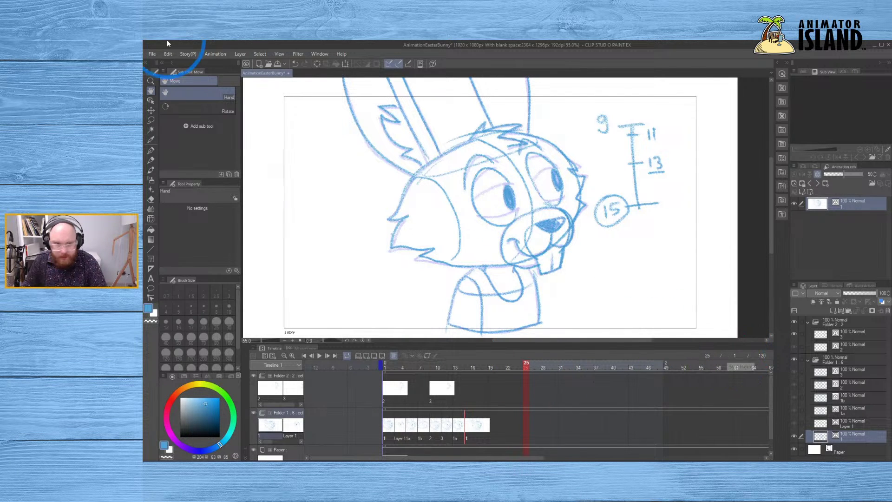
- Save the animation file
click(215, 54)
click(219, 55)
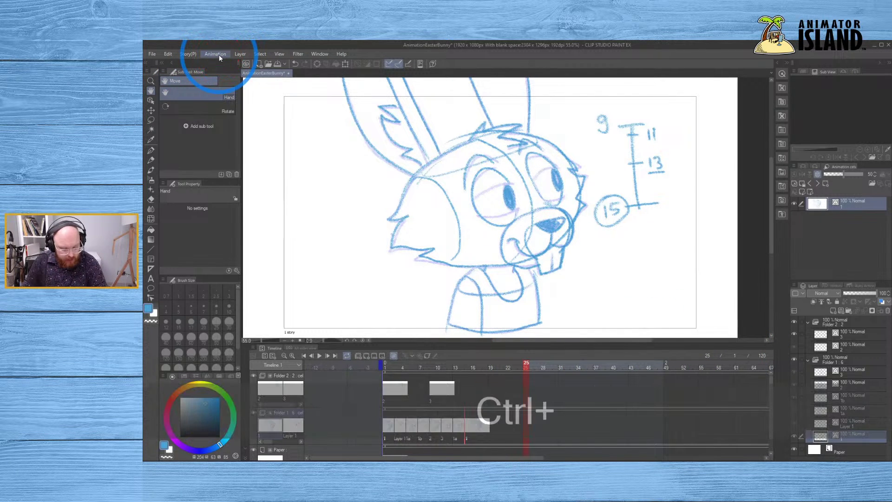
key(ctrl+s)
- Set the end frame of Timeline 1 to 26 in the timeline settings
click(219, 55)
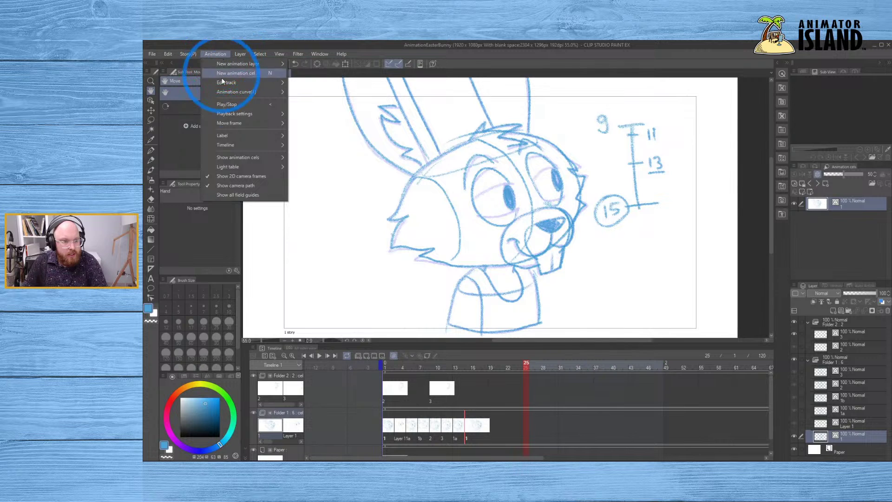
mouse_move(245, 160)
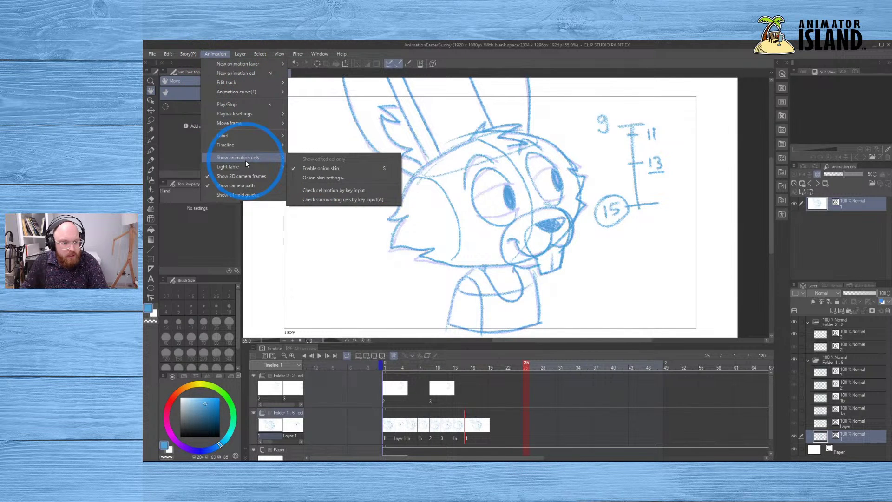
mouse_move(247, 84)
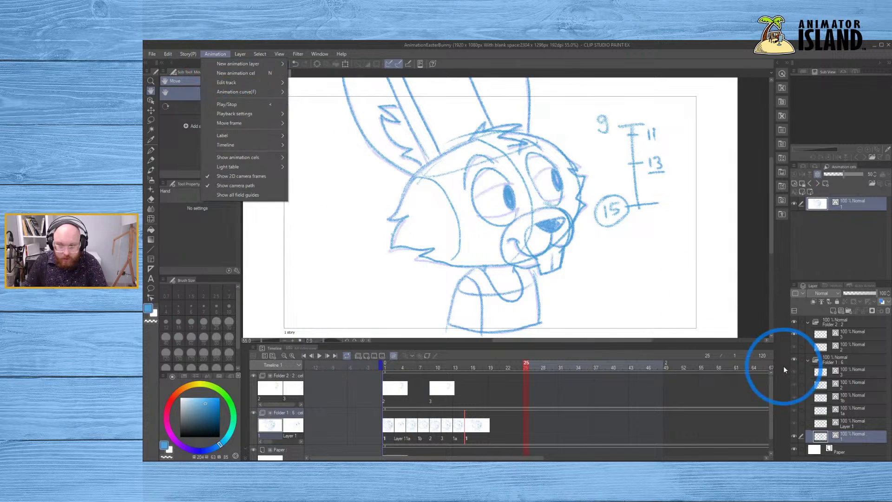
click(765, 359)
click(762, 355)
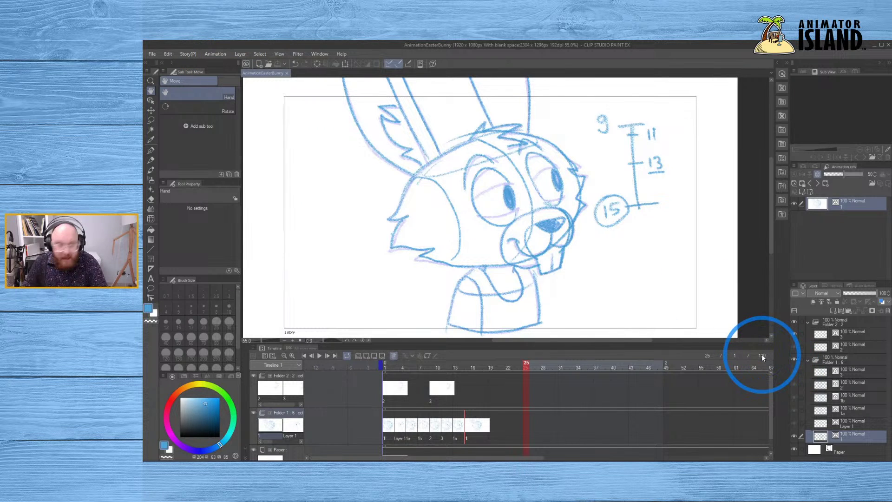
click(214, 54)
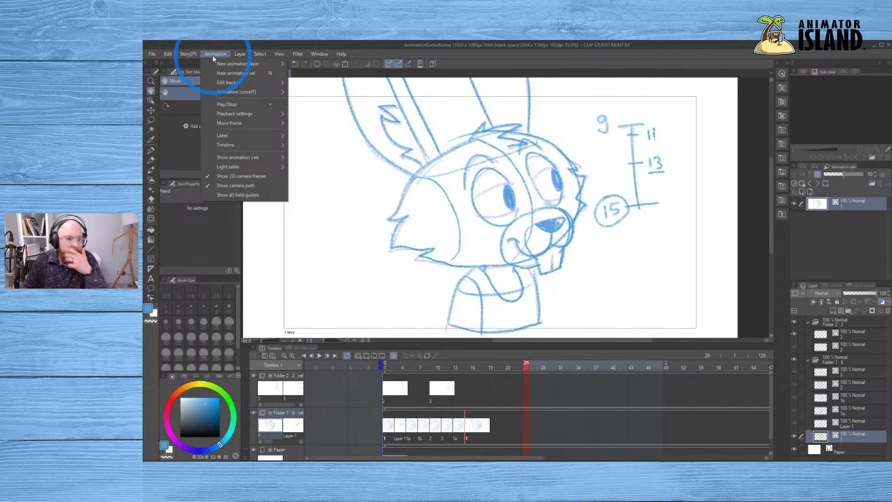
mouse_move(235, 114)
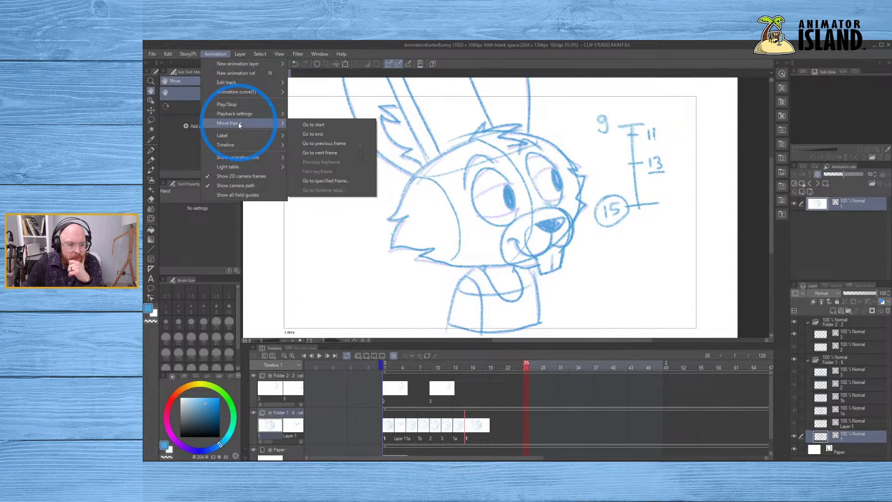
mouse_move(241, 138)
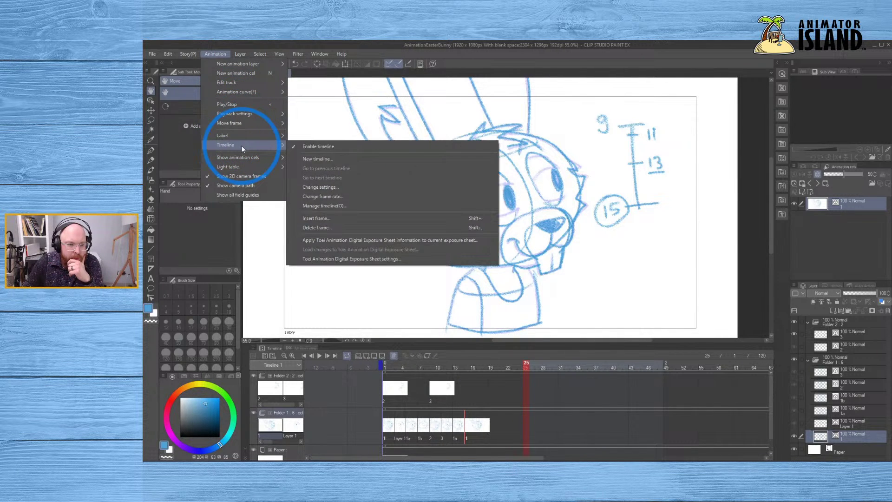
click(349, 187)
click(543, 258)
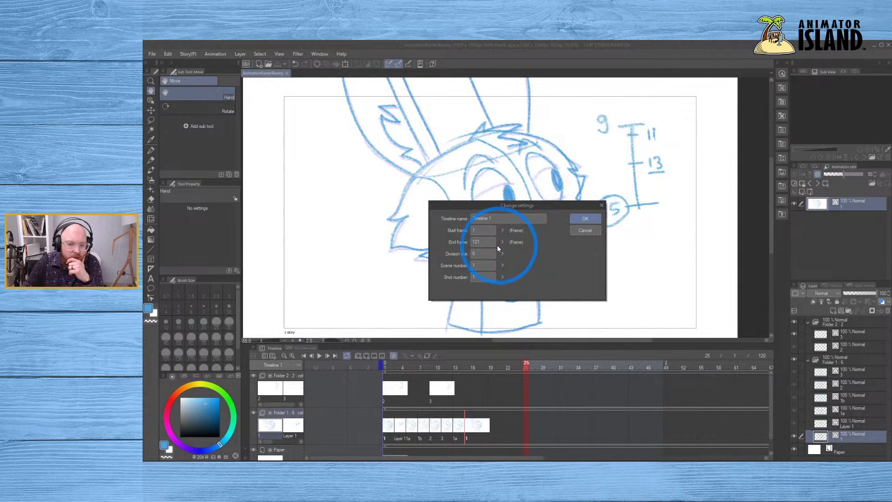
drag(481, 242, 438, 239)
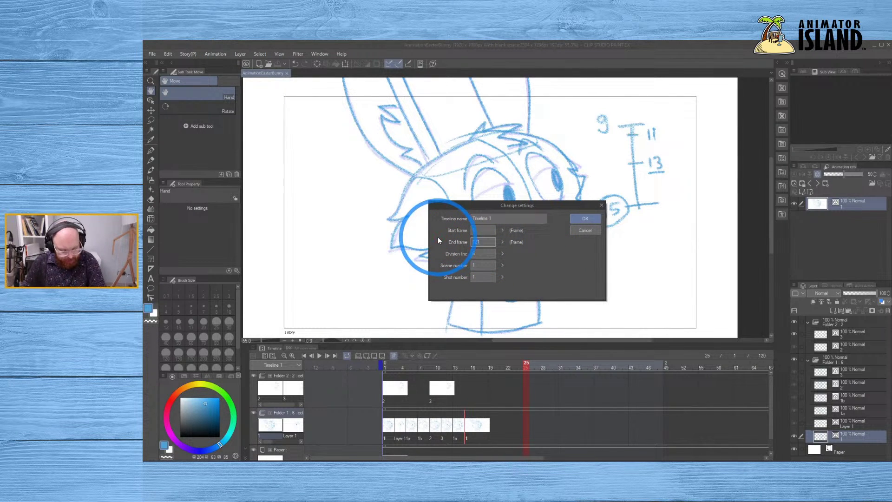
text(26)
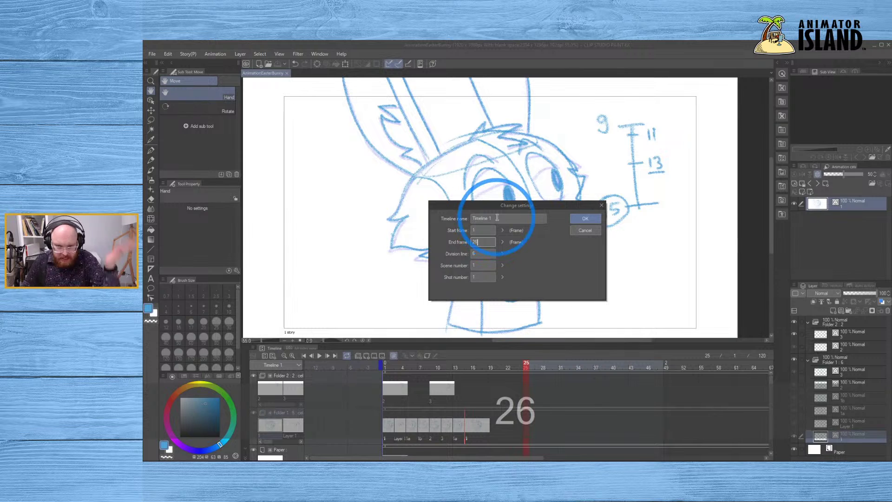
click(583, 218)
- Return to frame 1, play the blink animation to review it, and stop playback
click(455, 384)
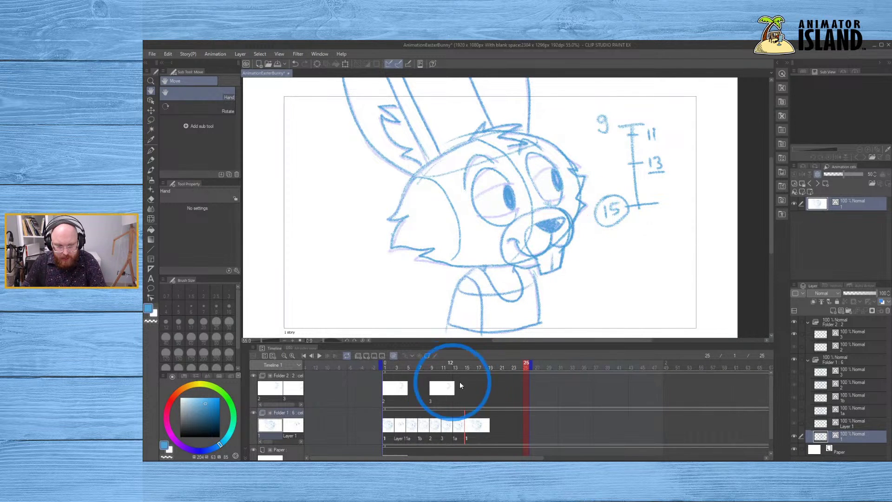
drag(526, 362, 361, 361)
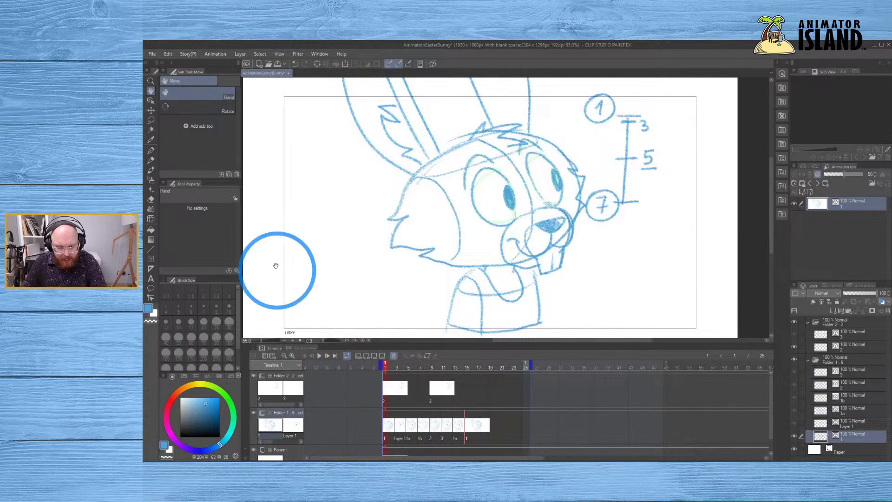
click(320, 356)
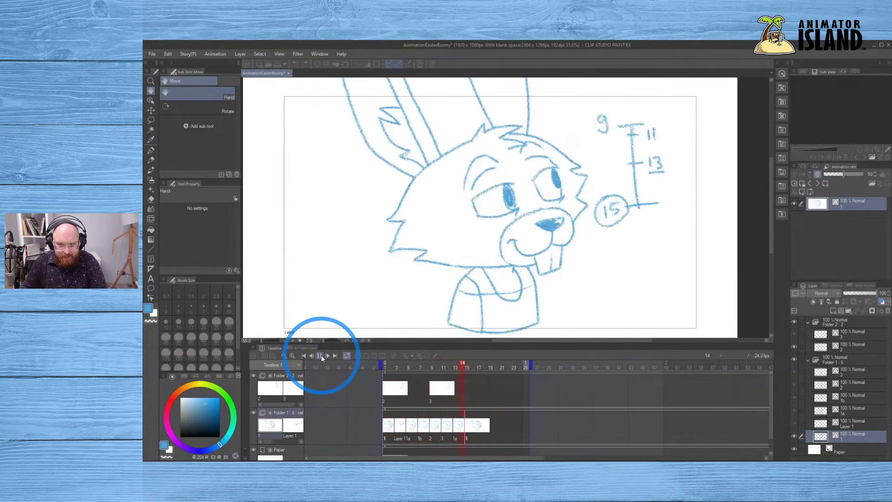
click(322, 355)
- Select the cel at frame 3 in Folder 1 and trace the bunny's left cheek fur and jawline with the Pencil
click(397, 435)
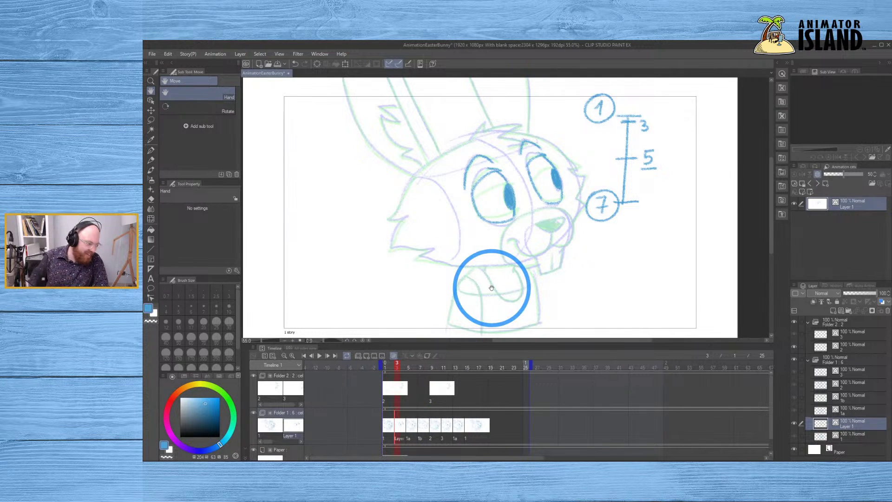
drag(404, 220, 404, 221)
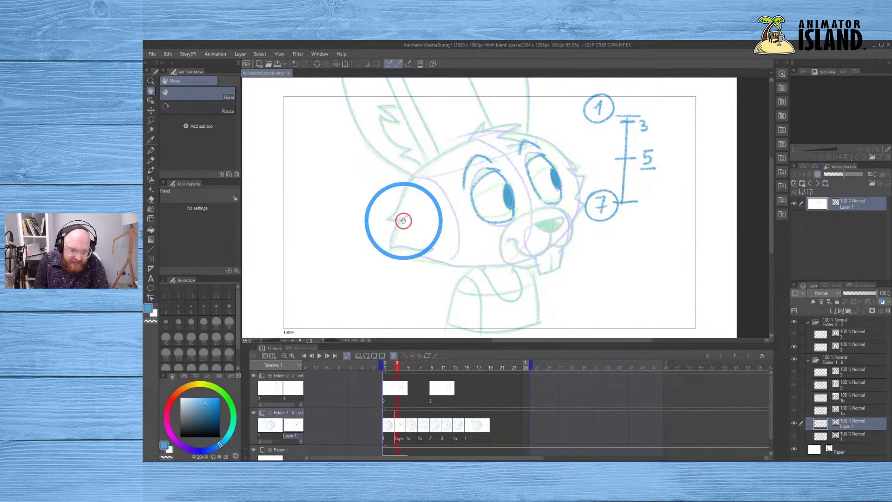
key(b)
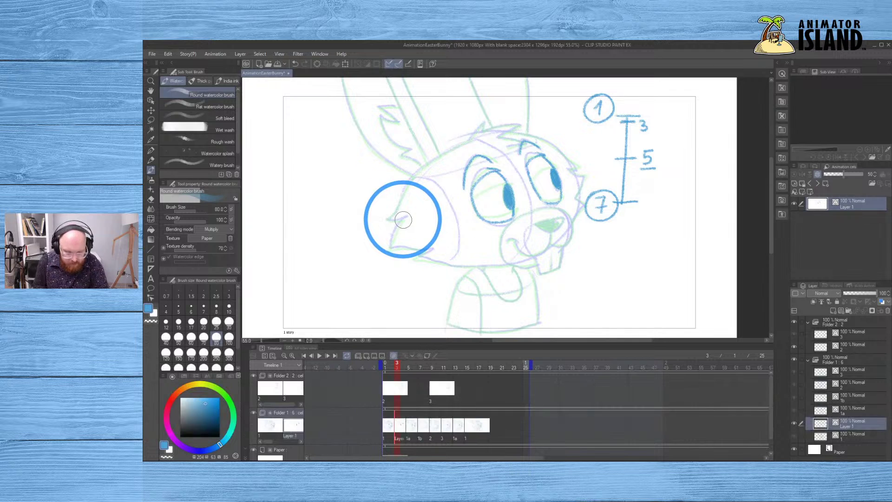
key(b)
key(p)
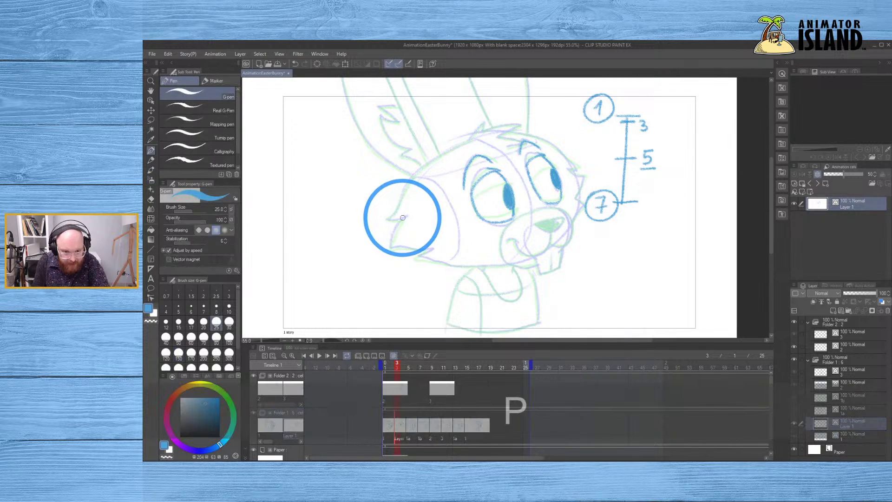
key(p)
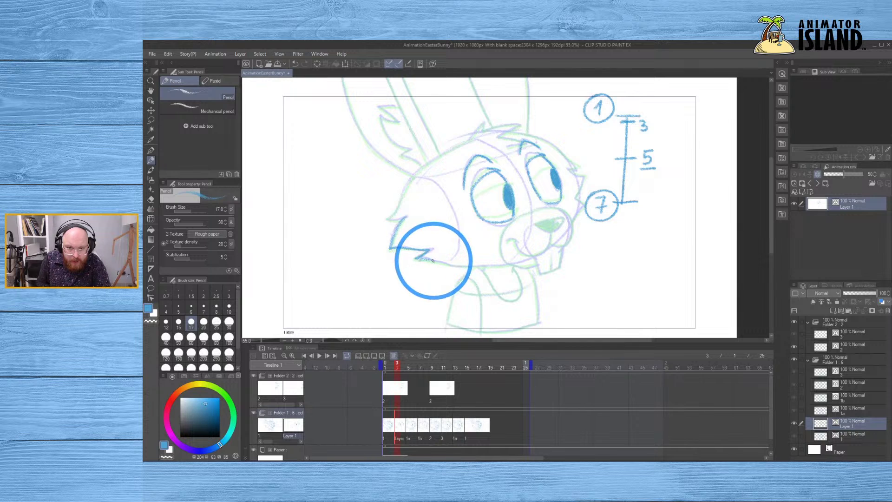
drag(432, 260, 507, 265)
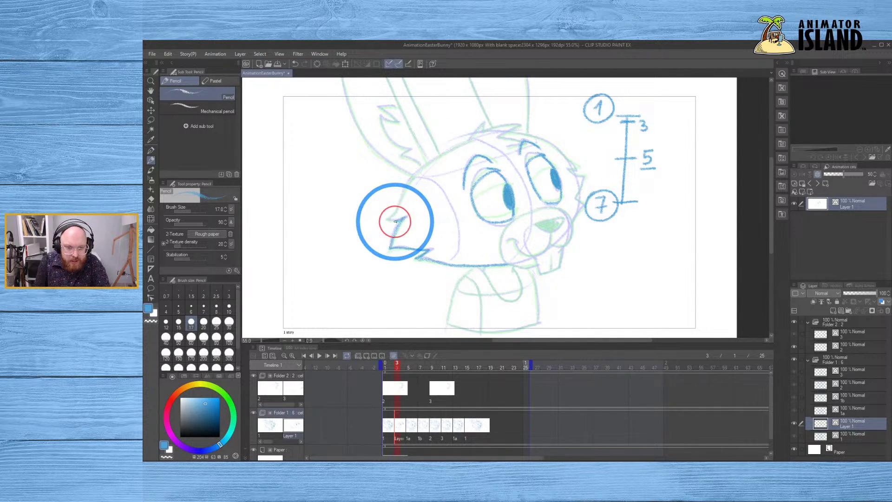
key(ctrl+z)
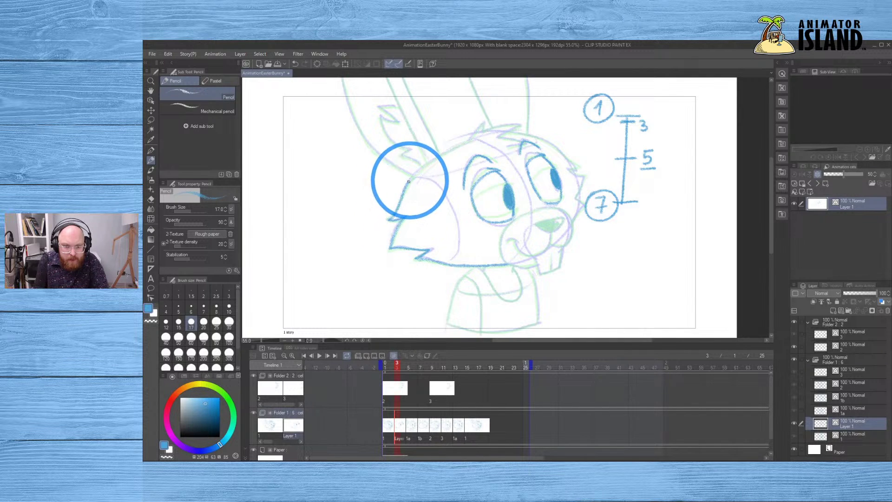
- Trace the top of the head, the hair tufts and the right cheek fur on the frame 3 cel
mouse_move(400, 195)
mouse_down()
mouse_move(418, 163)
mouse_move(476, 130)
mouse_move(520, 124)
mouse_move(503, 133)
mouse_move(523, 132)
mouse_move(510, 147)
mouse_move(517, 132)
mouse_up()
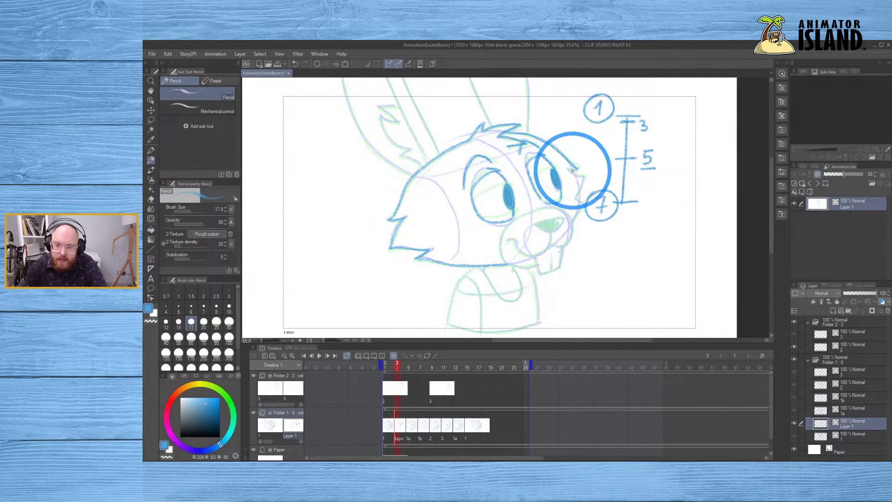
mouse_move(567, 169)
mouse_down()
mouse_move(567, 140)
mouse_move(564, 173)
mouse_move(582, 187)
mouse_up()
key(ctrl+z)
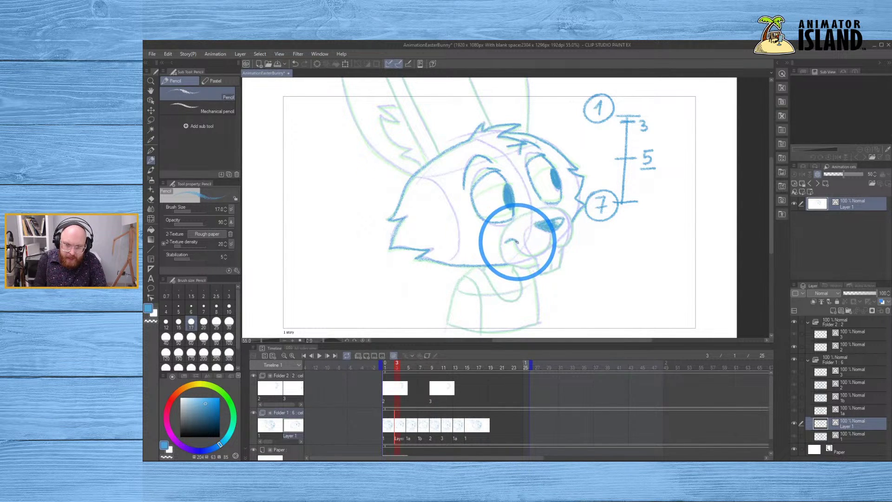
- Trace the bunny's smile and the lower curves of the muzzle beneath the nose, redrawing strokes that miss the onion skin
key(ctrl+z)
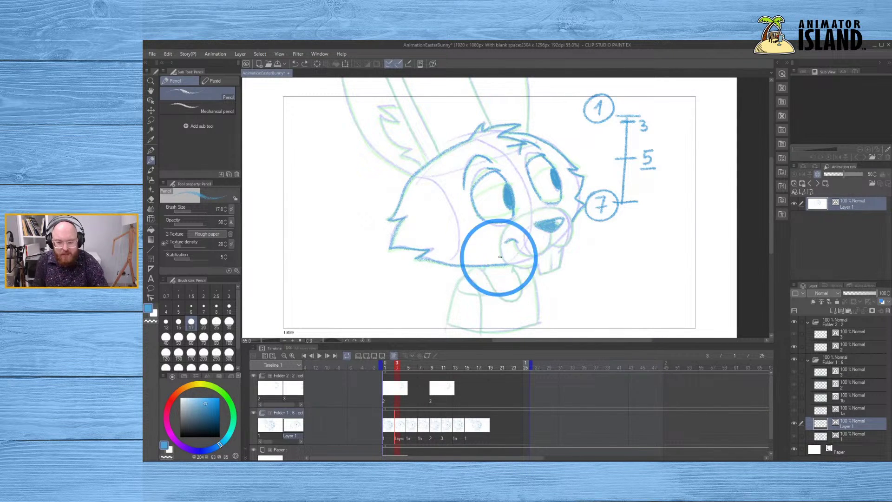
drag(505, 242, 528, 255)
key(ctrl+z)
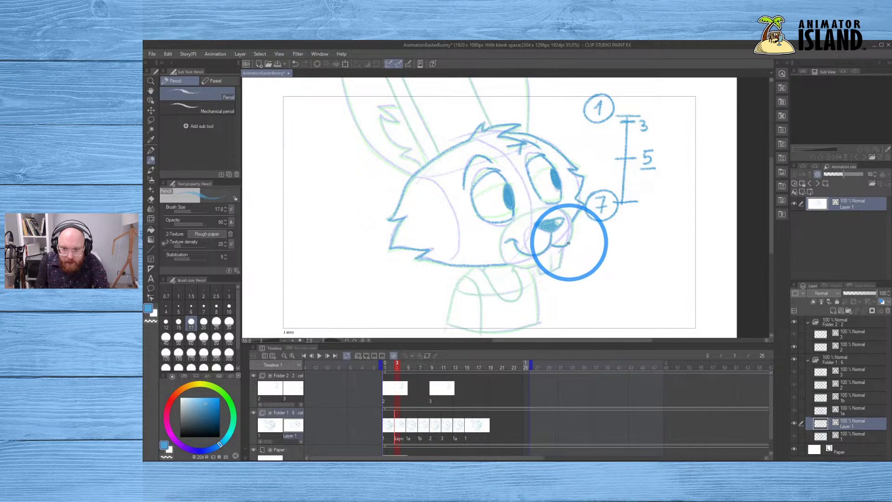
key(ctrl+z)
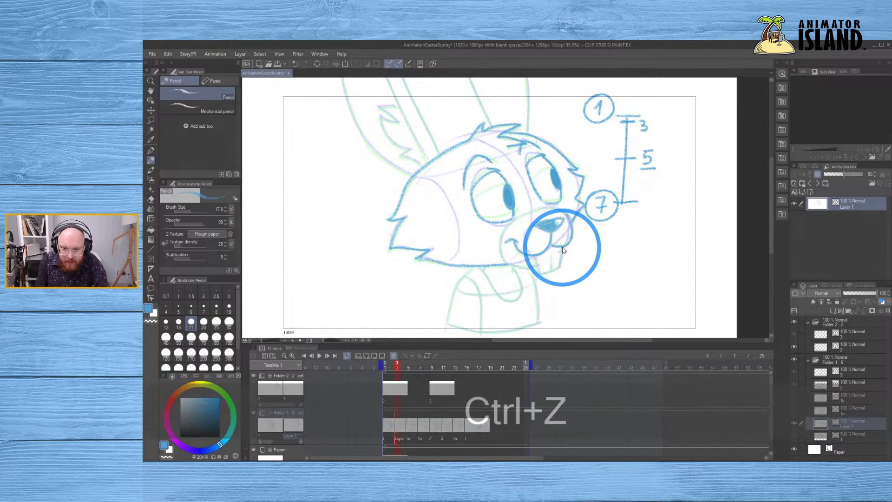
drag(571, 236, 572, 234)
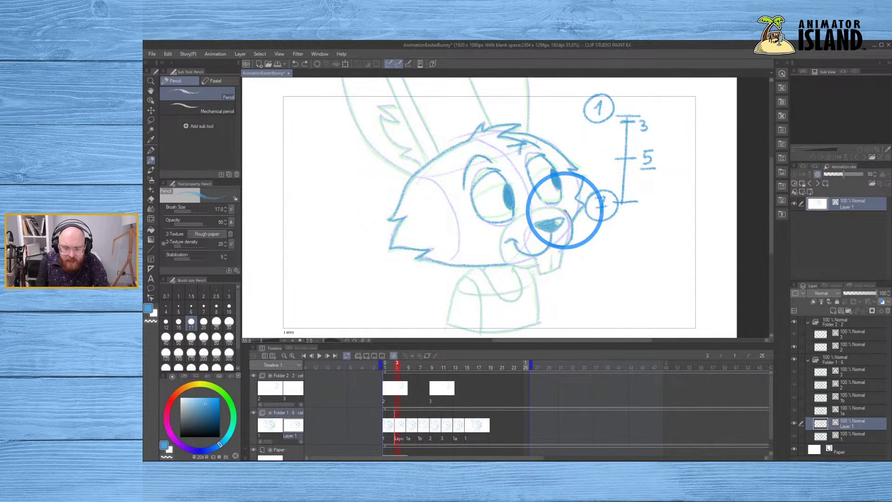
key(ctrl+z)
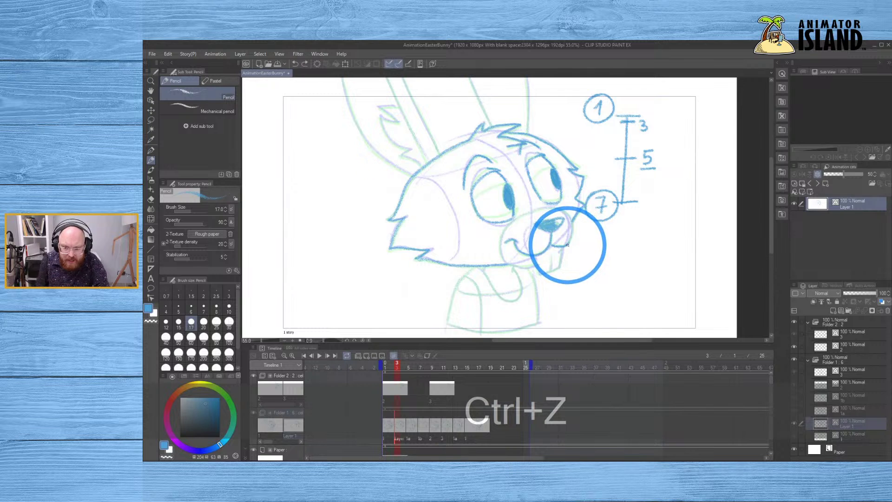
drag(567, 245, 570, 240)
key(ctrl+z)
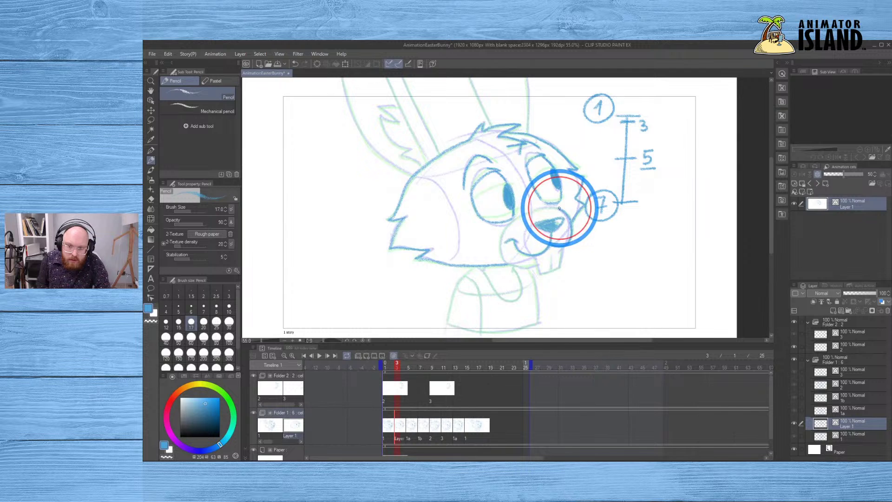
- Trace the outer contour of the muzzle and the two front teeth
drag(559, 209, 538, 209)
key(ctrl+z)
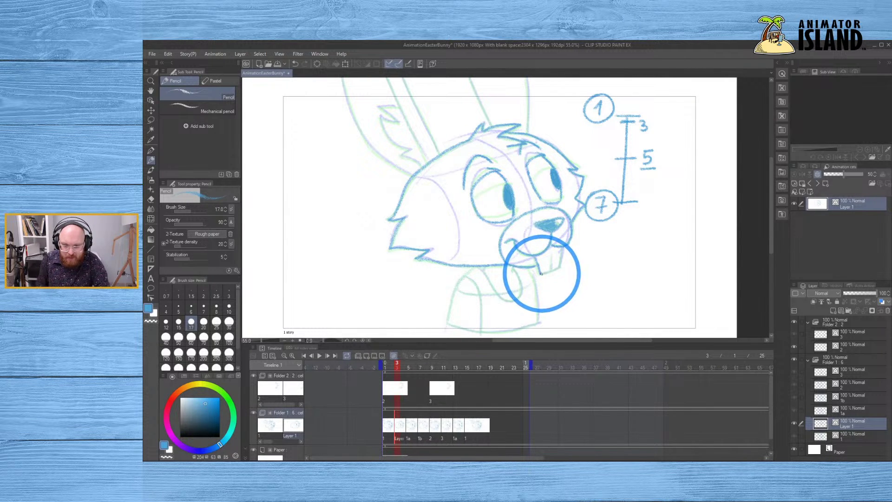
click(560, 266)
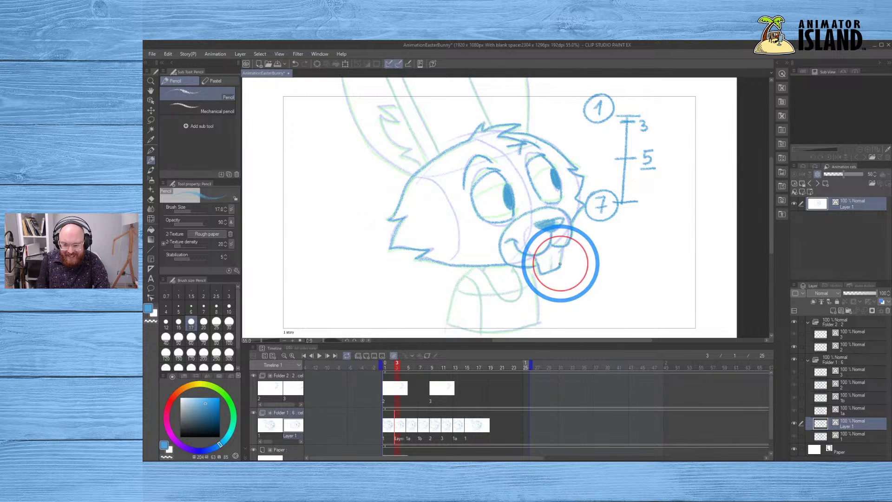
click(551, 262)
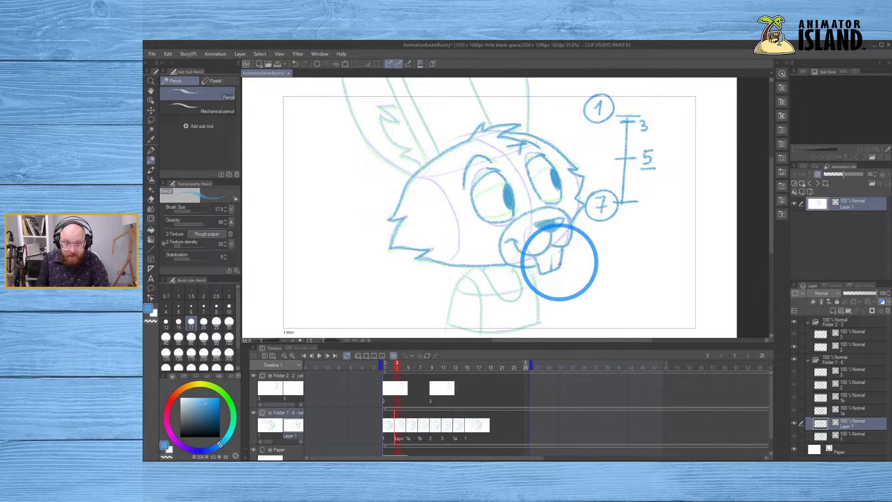
- Trace the U-shaped neckline below the bunny's chin
click(487, 275)
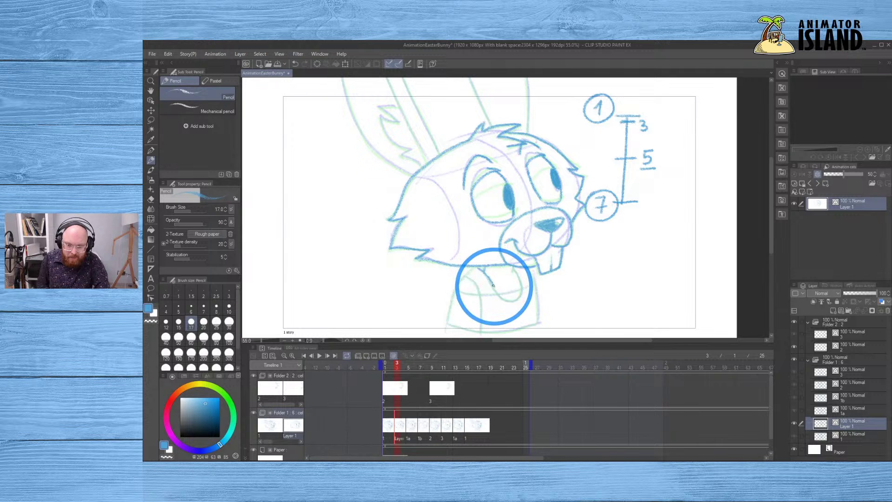
key(ctrl+z)
drag(484, 269, 495, 292)
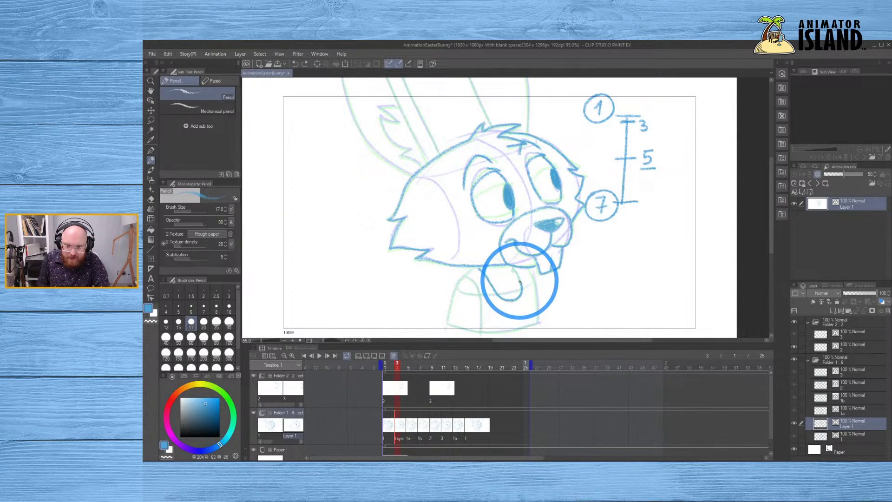
drag(512, 272, 508, 270)
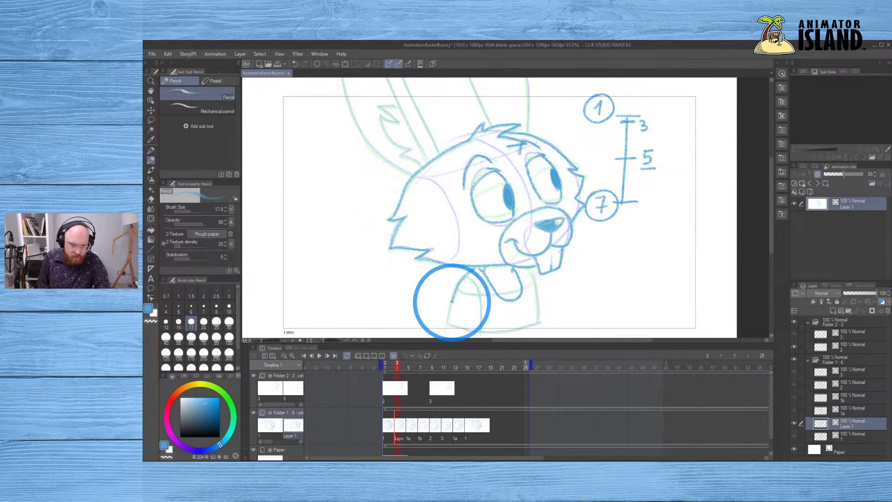
- Trace the torso outline with its left side, curved bottom edge and right side
mouse_move(452, 301)
mouse_down()
mouse_move(449, 323)
mouse_move(472, 332)
mouse_up()
key(ctrl+z)
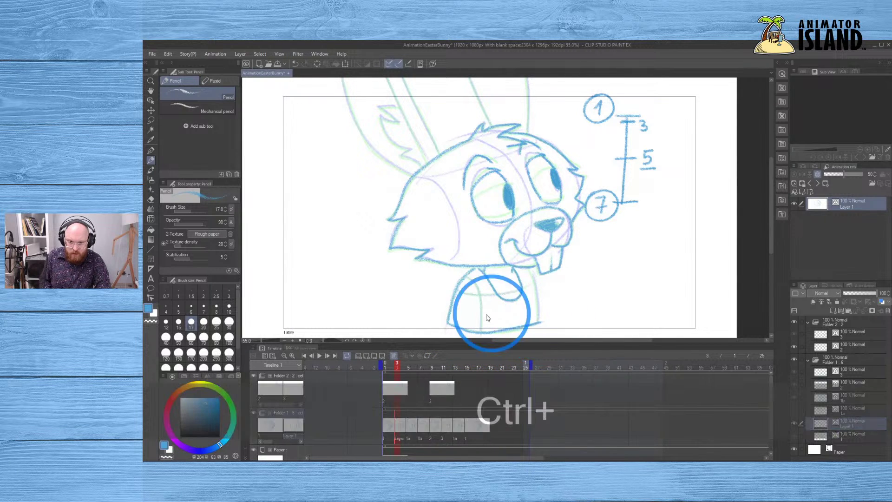
key(ctrl+z)
mouse_move(448, 322)
mouse_down()
mouse_move(463, 330)
mouse_move(541, 322)
mouse_up()
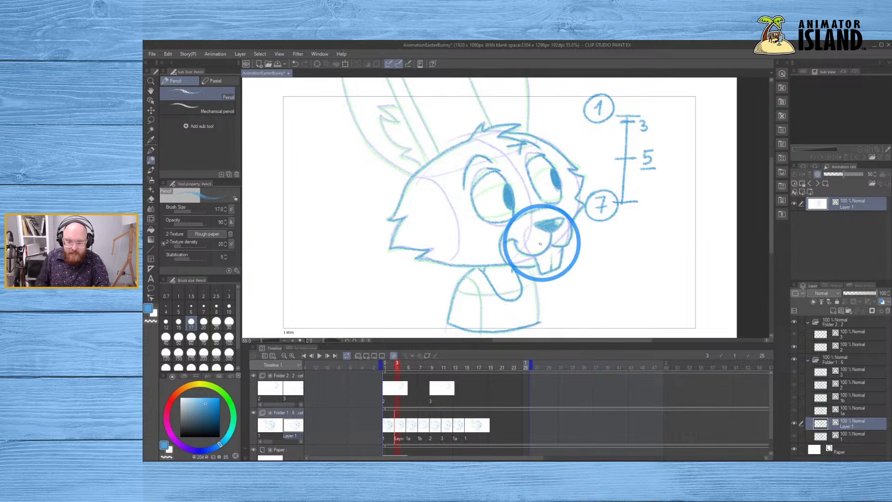
drag(530, 278, 538, 285)
key(ctrl+z)
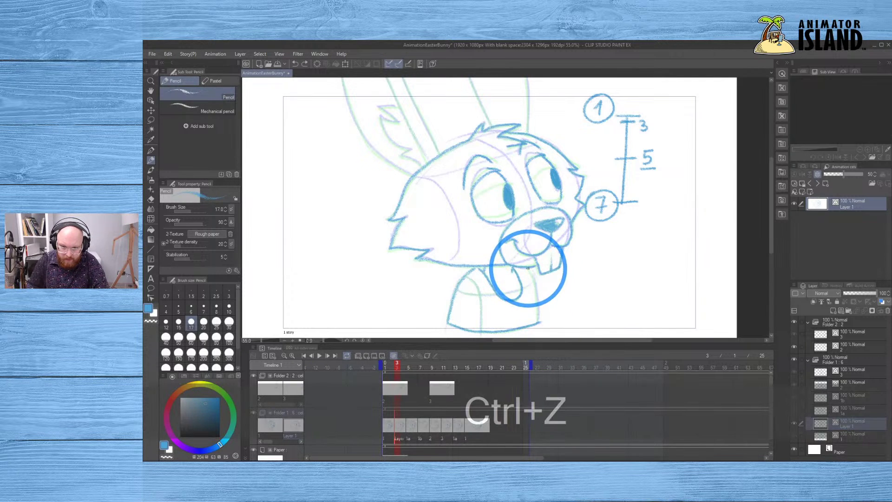
click(533, 278)
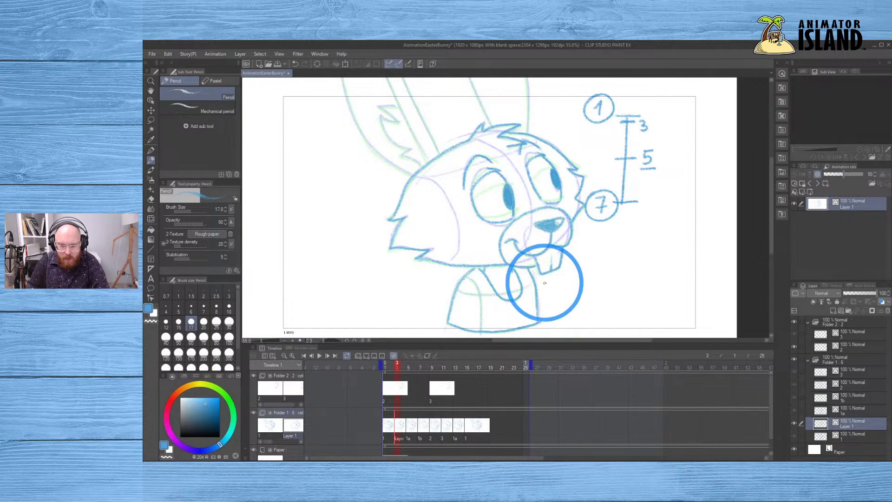
- Trace the curved shoulder line, the vertical body line and the short crossing line on the torso
click(474, 285)
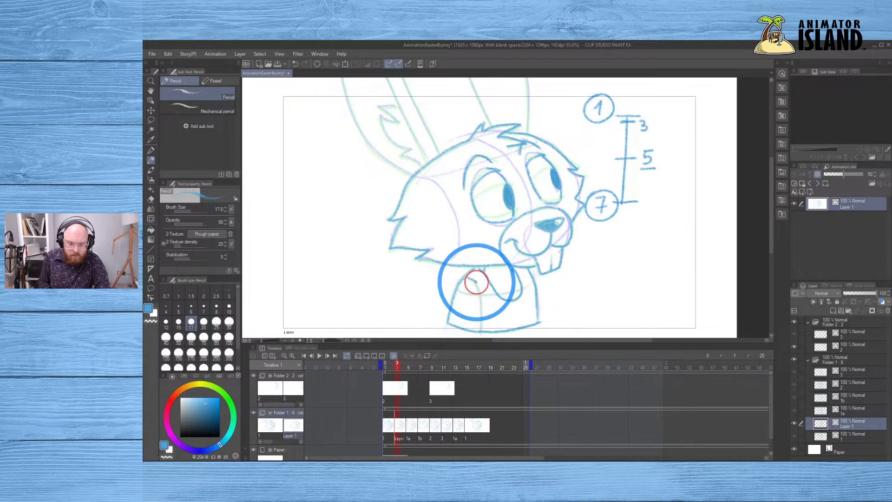
key(ctrl+z)
click(479, 285)
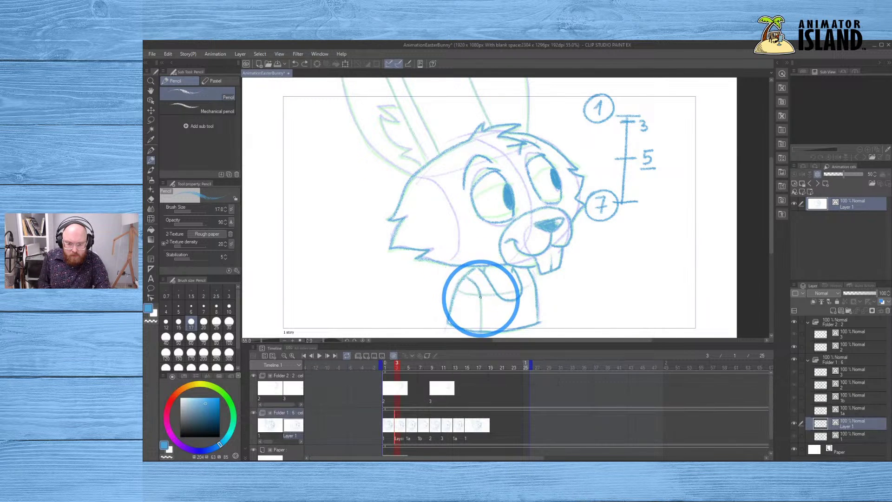
click(464, 294)
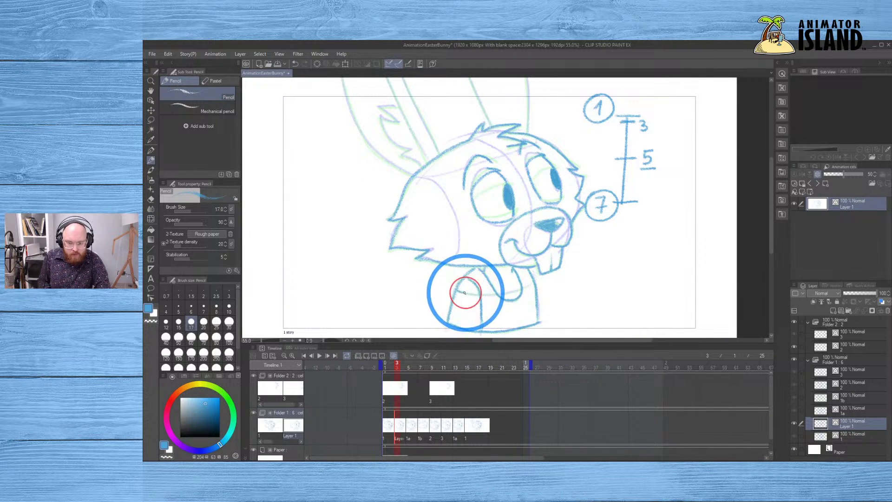
- Trace the two long parallel lines along the inner edge of the bunny's left ear
key(space)
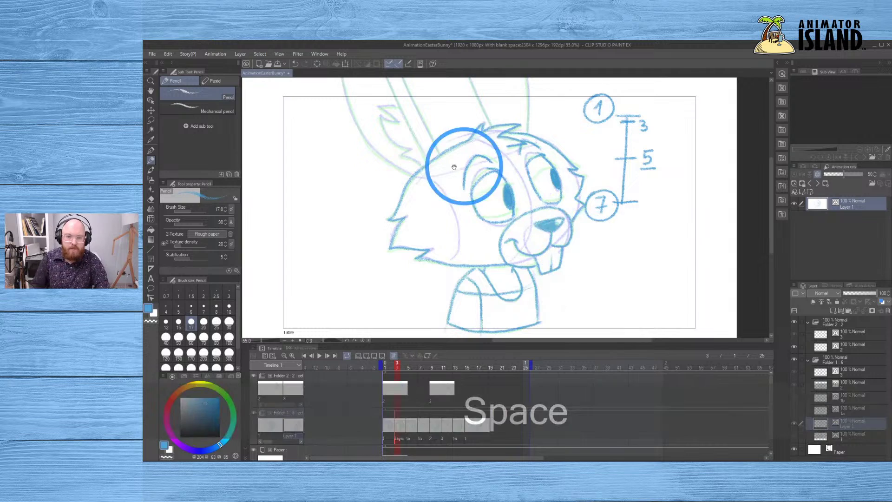
drag(461, 163, 450, 200)
click(418, 140)
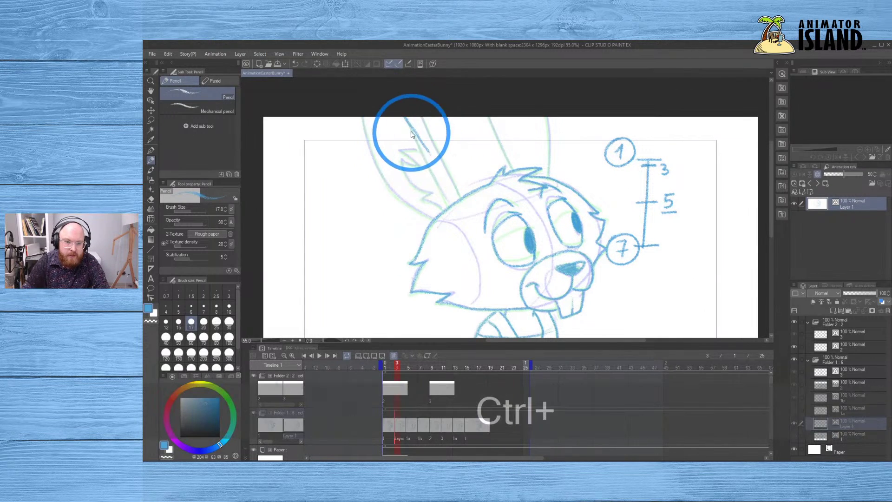
key(ctrl+z)
drag(404, 116, 459, 197)
key(ctrl+z)
drag(403, 114, 442, 195)
click(443, 157)
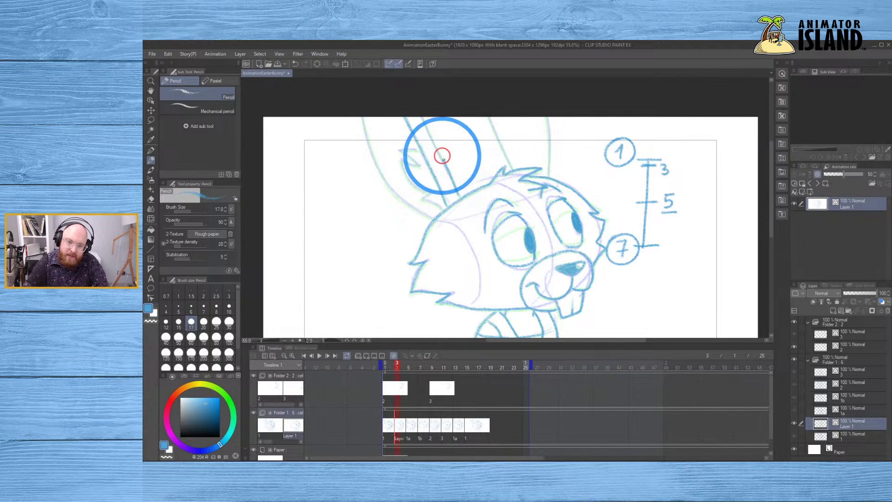
key(ctrl+z)
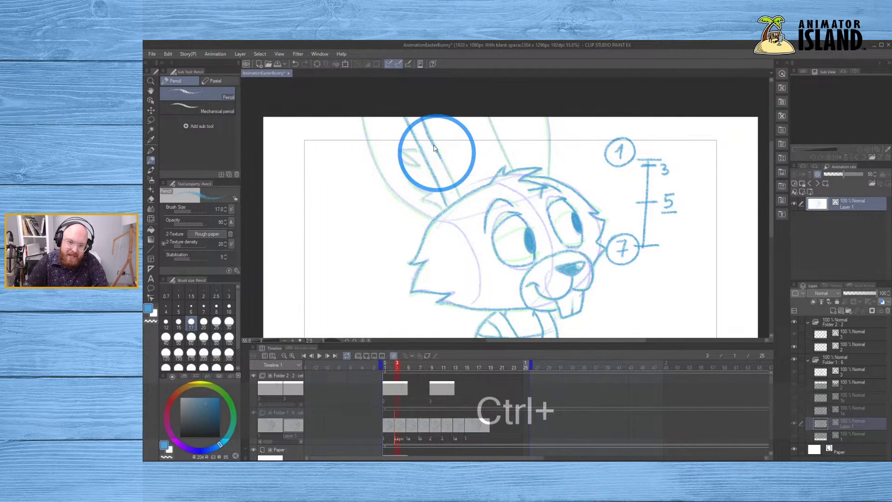
key(ctrl+z)
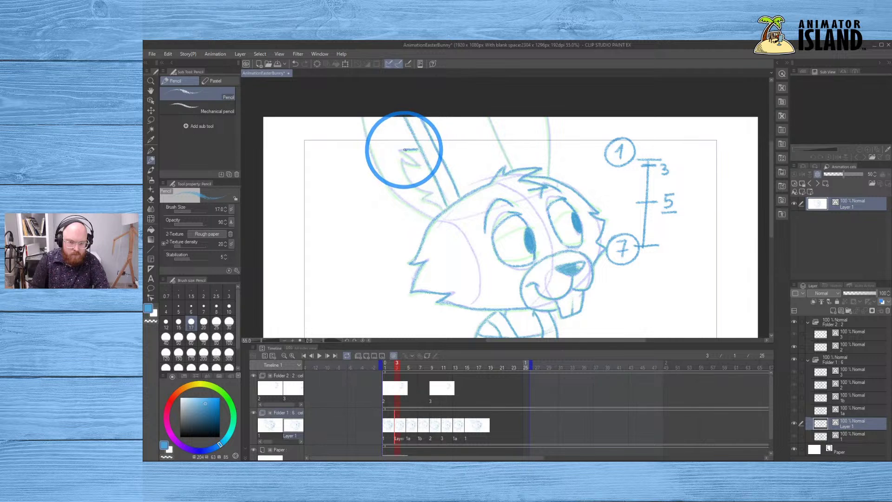
- Trace the jagged inner fur of the bunny's left ear and the ear's long outer edge down to the head
click(428, 195)
click(424, 196)
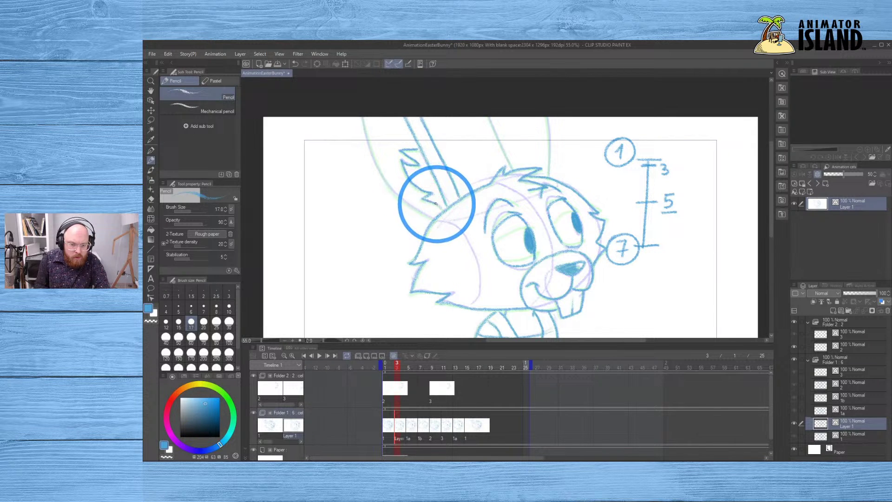
click(360, 123)
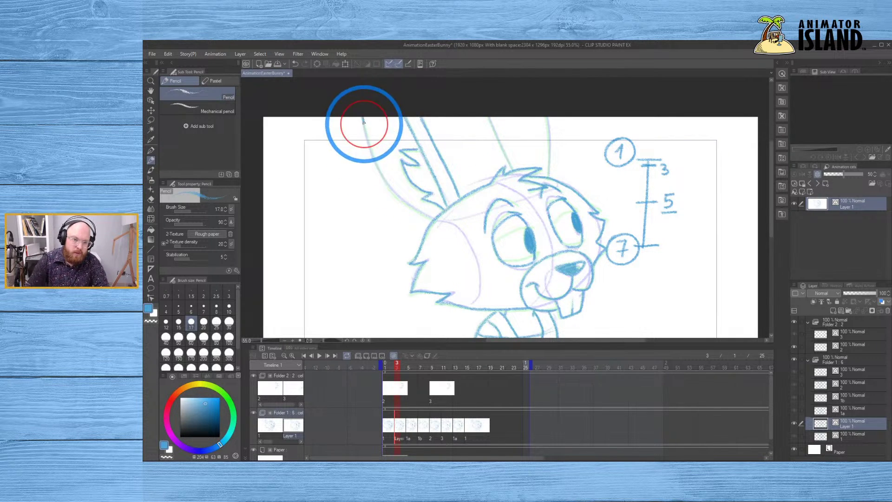
key(ctrl+z)
click(363, 143)
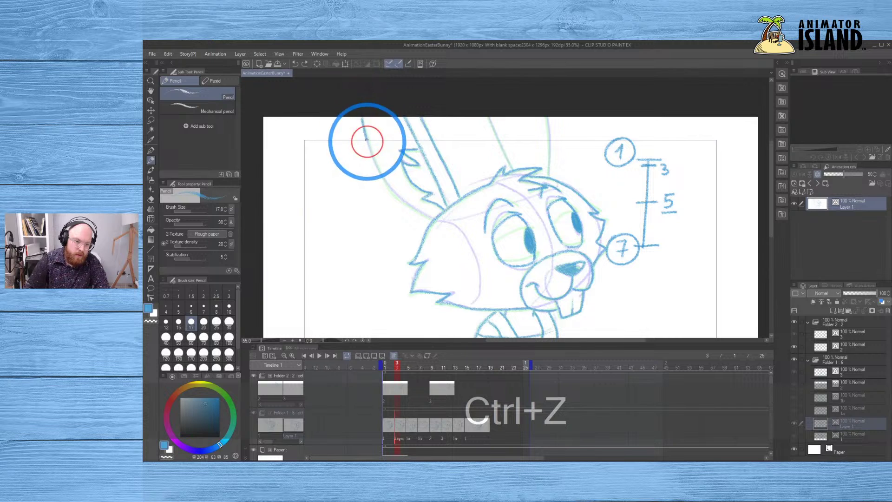
drag(387, 184, 444, 219)
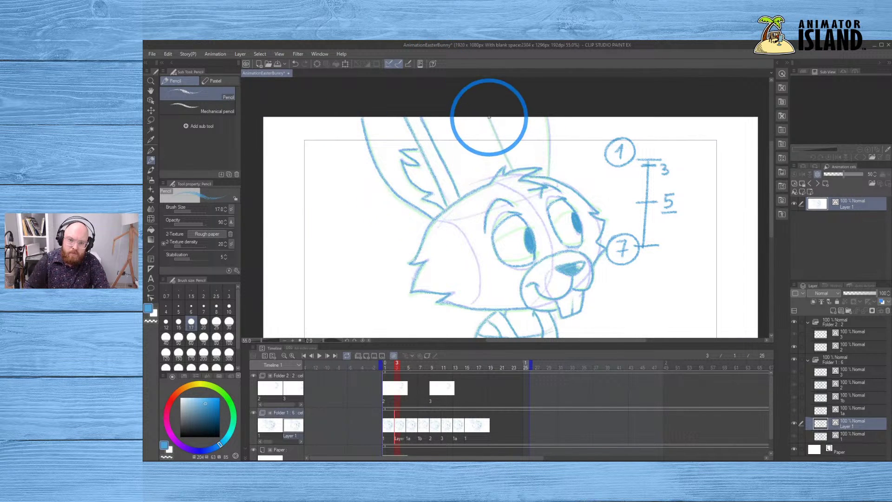
- Trace the two side edges of the bunny's right ear above the head tuft
mouse_move(488, 114)
mouse_down()
mouse_move(512, 171)
mouse_move(549, 176)
mouse_move(550, 93)
mouse_up()
key(ctrl+z)
key(space)
drag(613, 344, 597, 245)
- Go to frame 1 and sample the blue drawing colour from the bunny's pupil
mouse_move(395, 364)
mouse_down()
mouse_move(480, 363)
mouse_move(341, 364)
mouse_up()
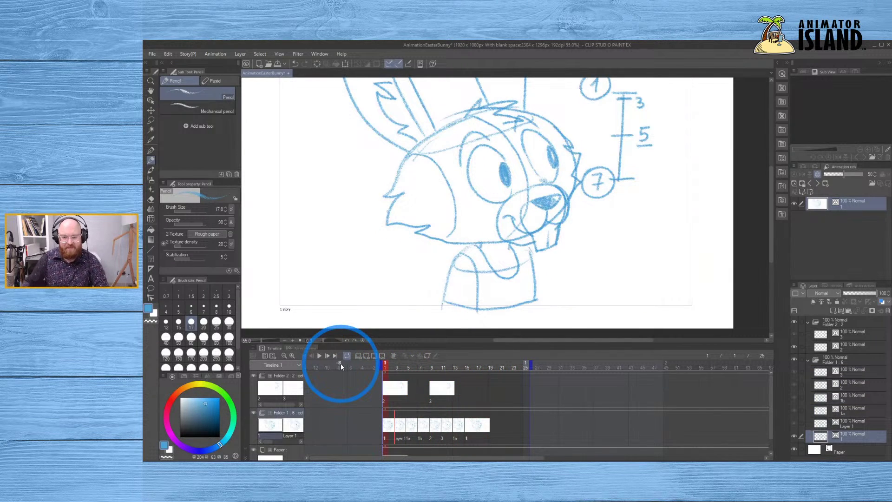
scroll(368, 199, down, 2)
key(x)
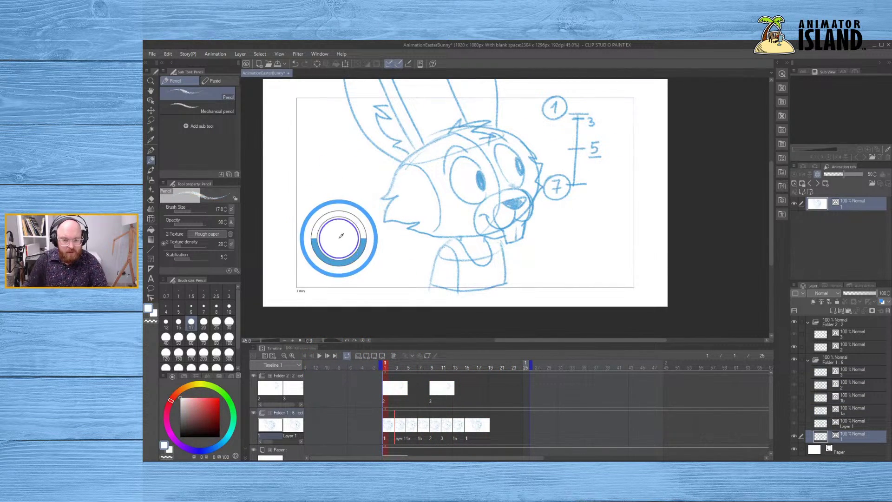
key(x)
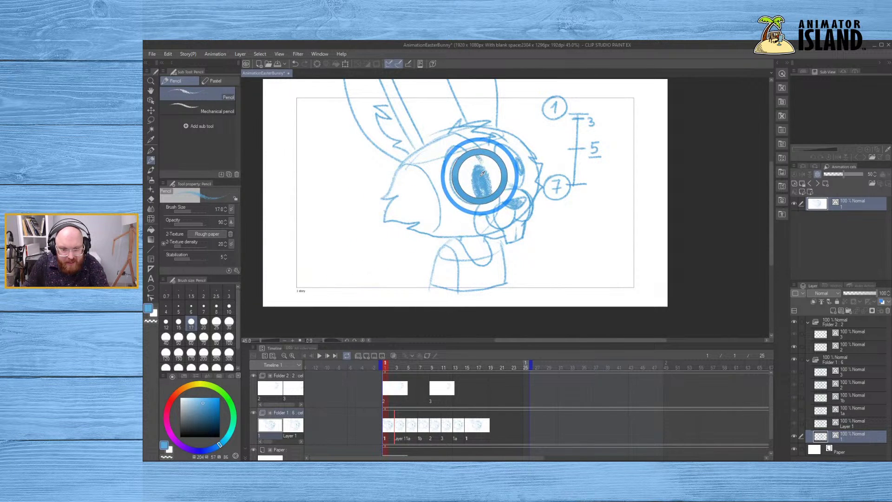
alt+click(533, 173)
alt+click(485, 173)
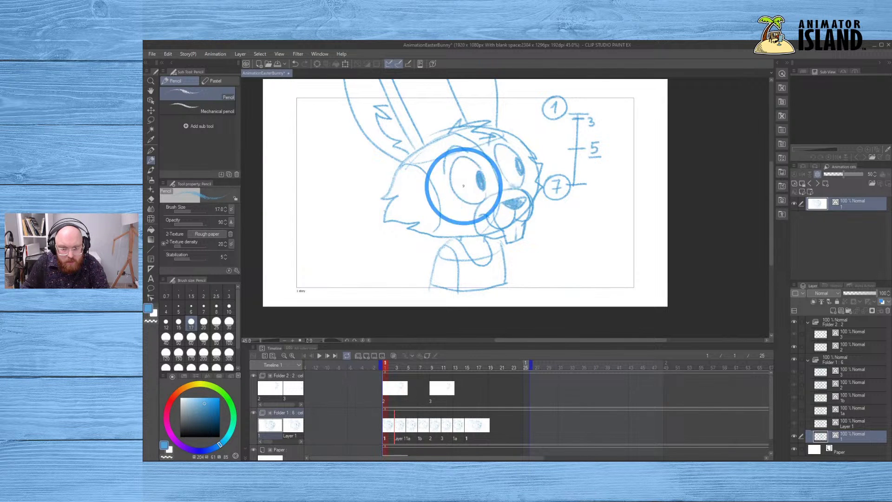
- Play back the bunny blink animation from its first frame with the whole canvas in view
drag(296, 218, 344, 235)
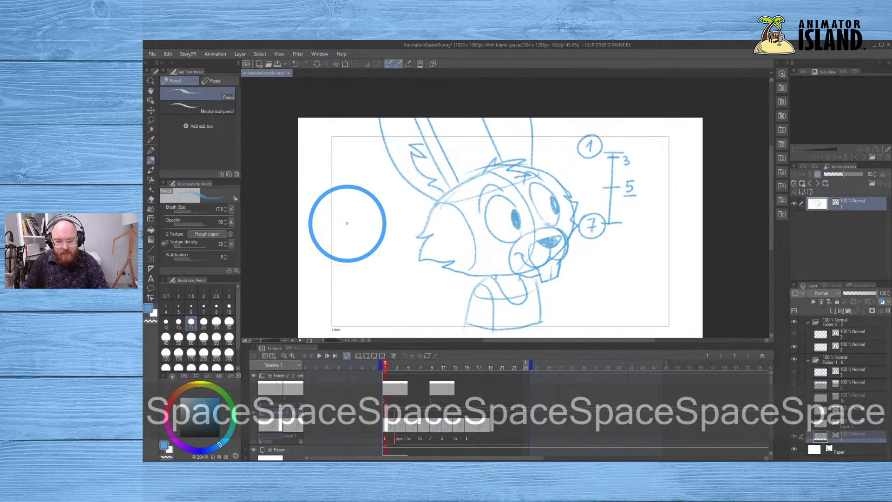
scroll(348, 225, down, 1)
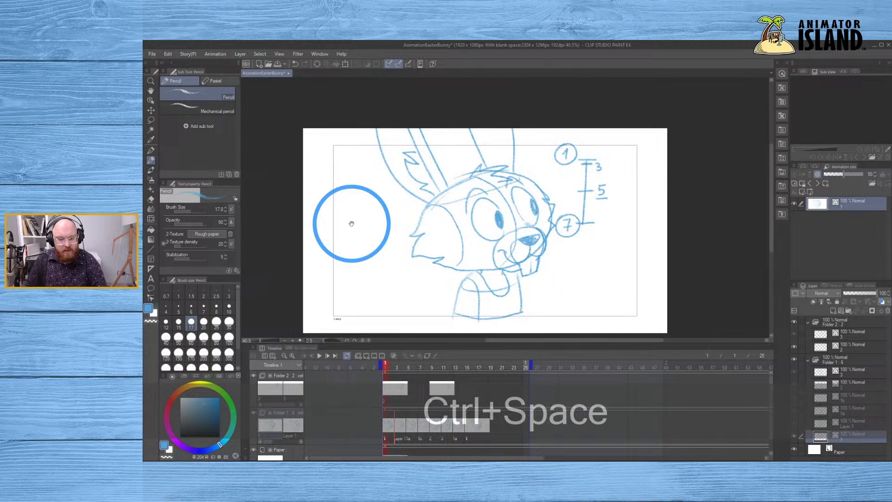
mouse_move(352, 223)
mouse_down()
mouse_move(364, 225)
mouse_move(344, 200)
mouse_move(352, 202)
mouse_up()
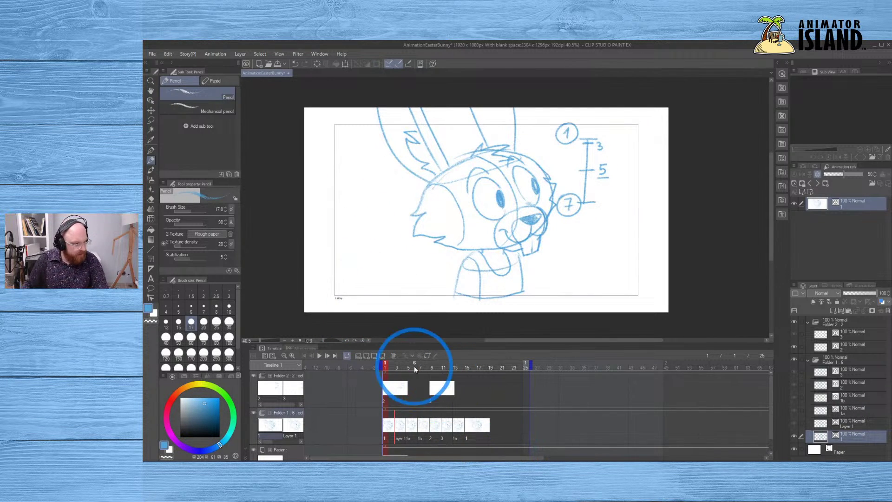
click(420, 364)
click(305, 356)
click(321, 355)
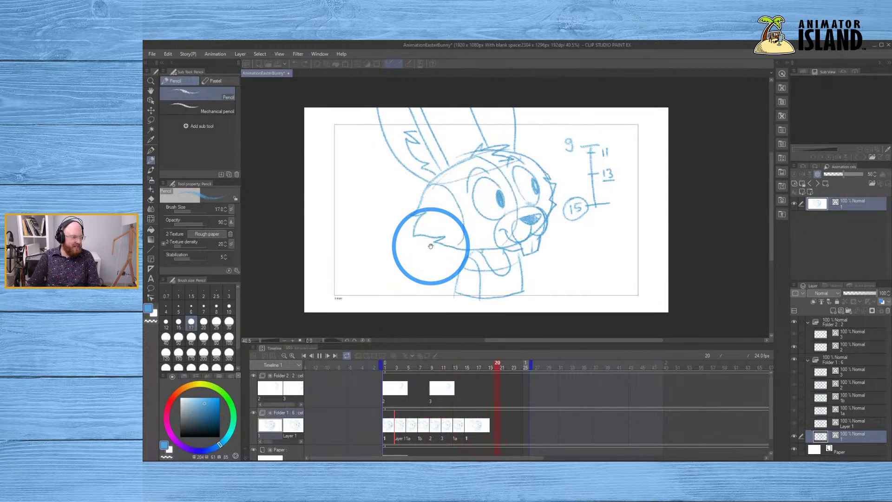
- Switch to the 51 animation exercises page in Chrome and highlight "Flour Sack kicking a ball", "Character blinking" and "Character thinking" in turn
mouse_move(743, 460)
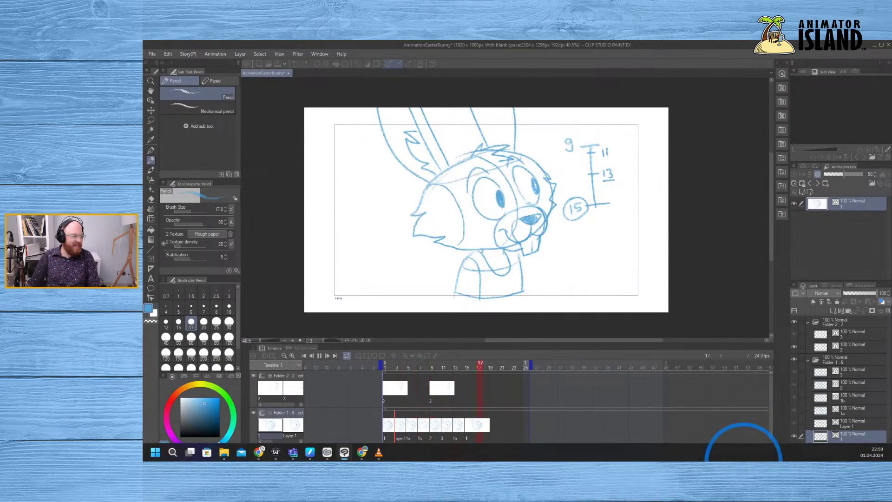
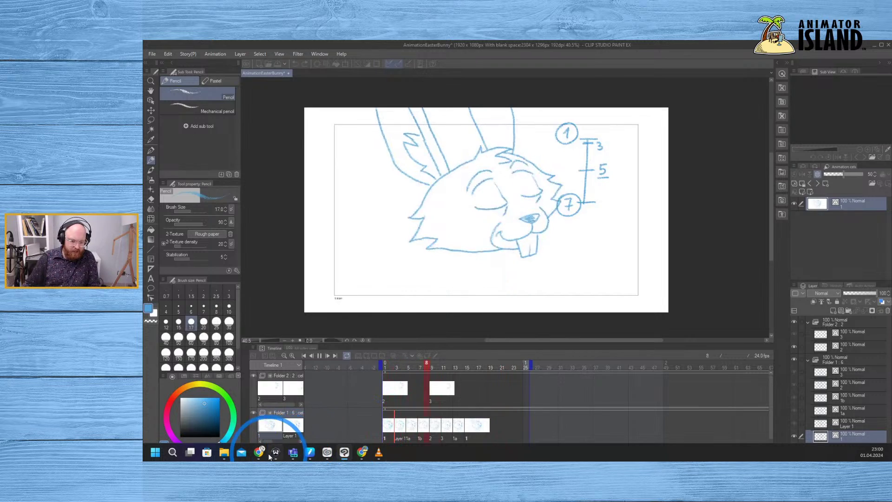
mouse_move(260, 453)
click(374, 428)
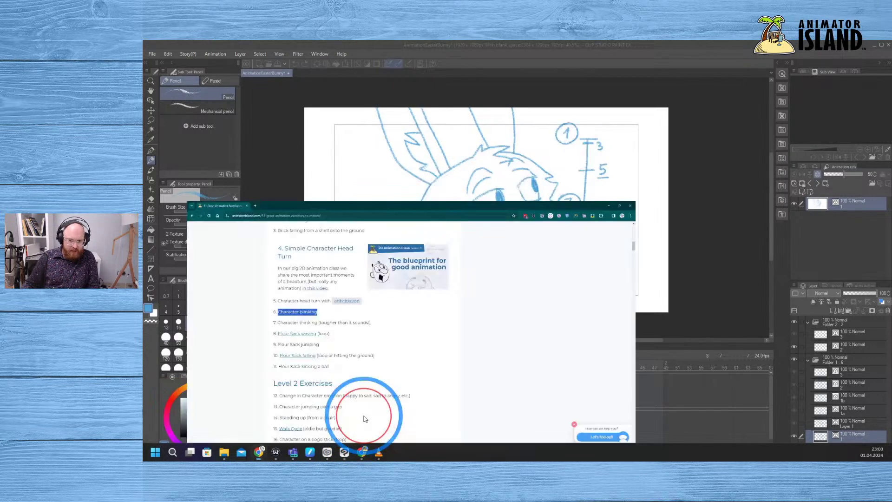
scroll(636, 239, up, 1)
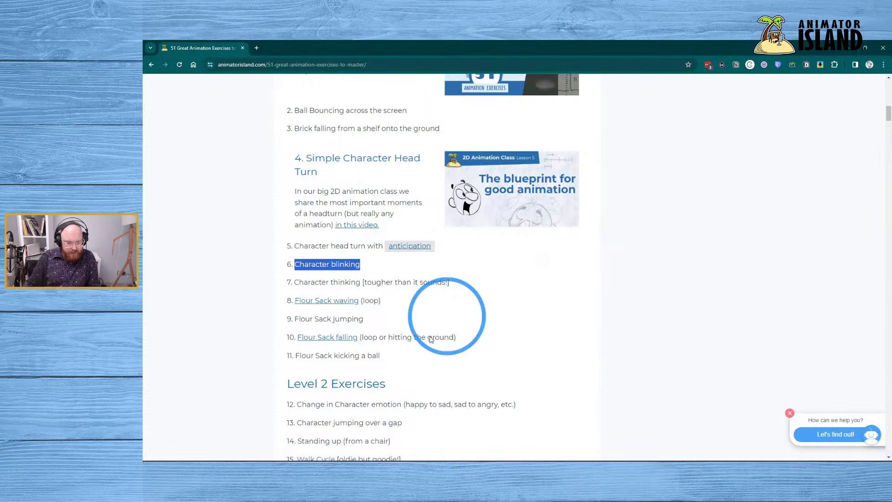
click(375, 356)
drag(375, 356, 292, 357)
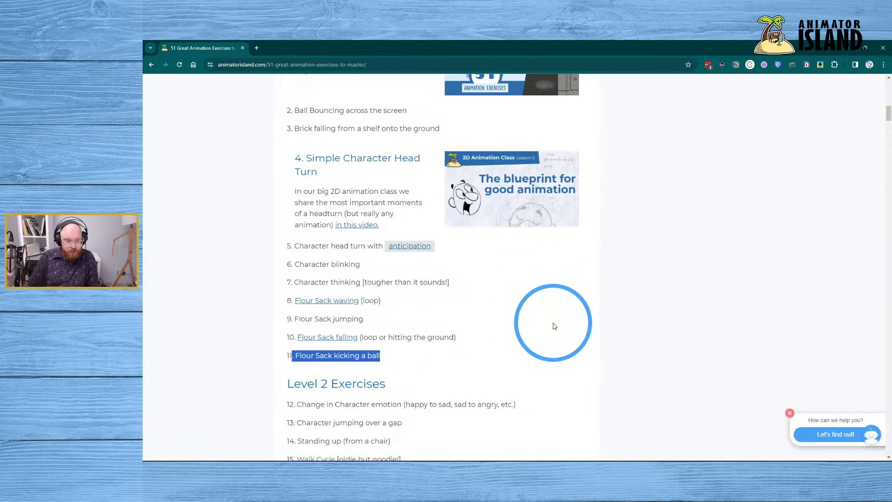
drag(365, 265, 279, 266)
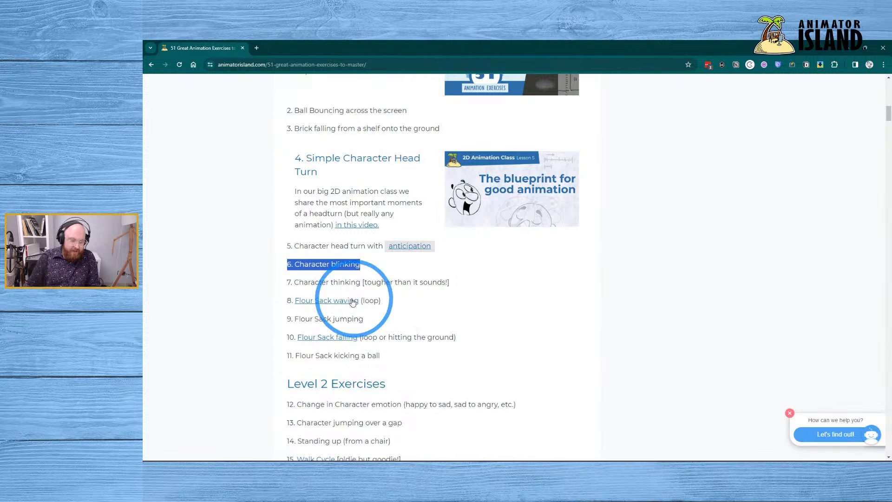
drag(287, 282, 360, 285)
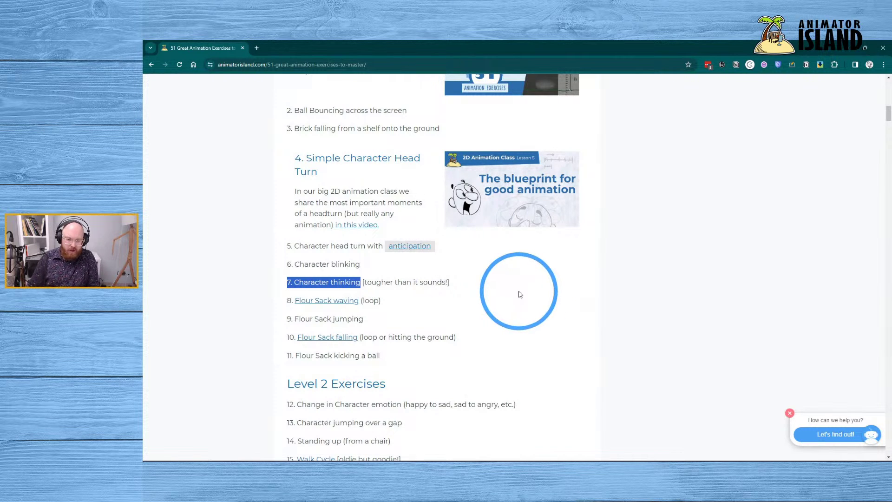
- Read through the Level 2, Level 3 and Level 4 animation exercises
scroll(528, 295, down, 3)
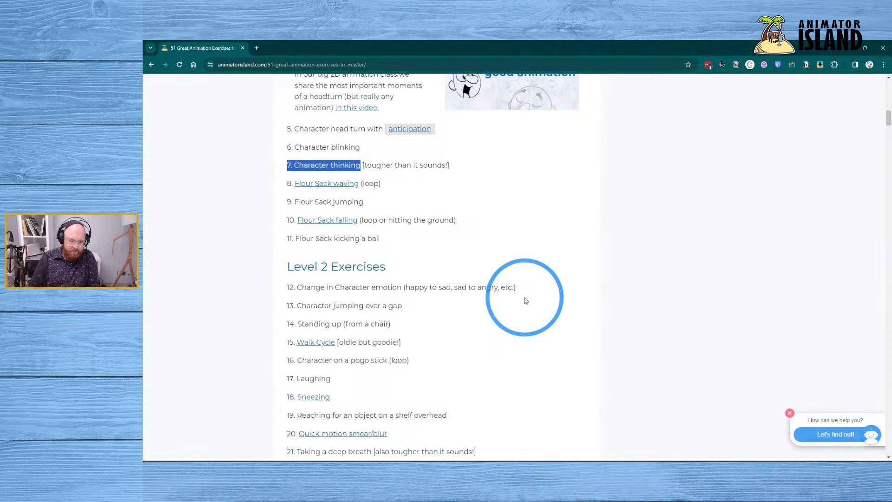
scroll(526, 301, down, 3)
scroll(525, 302, down, 8)
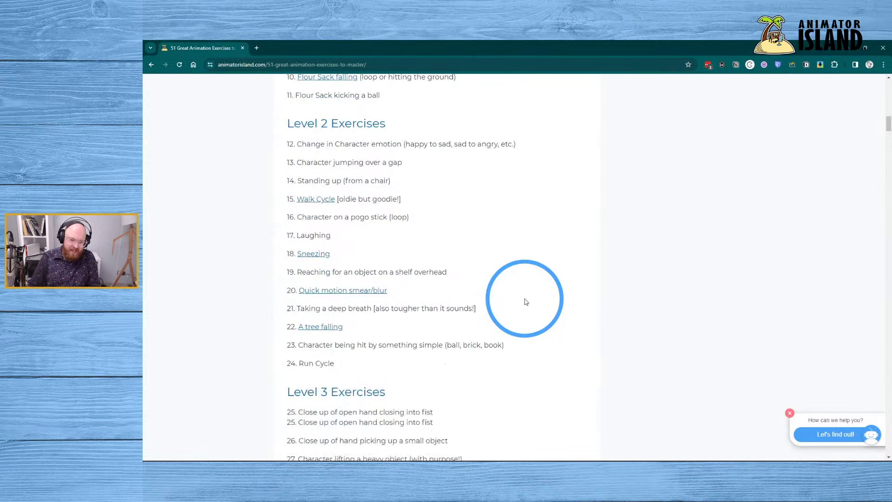
scroll(525, 304, down, 4)
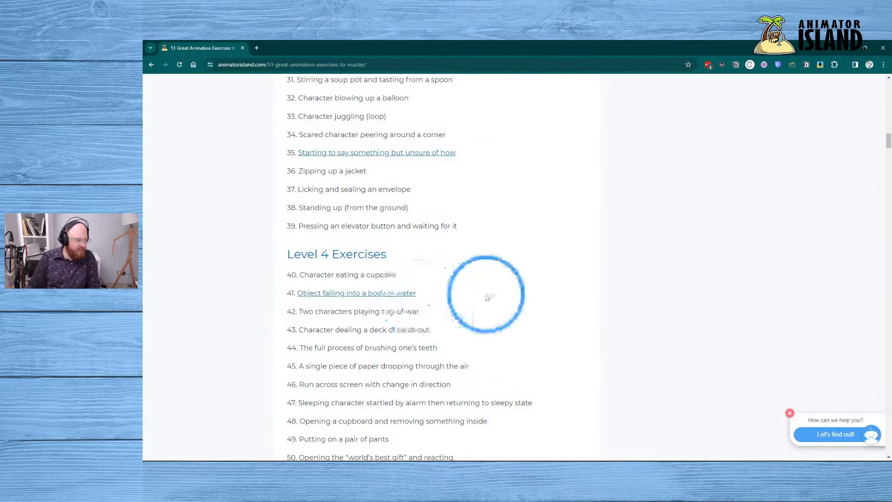
scroll(488, 299, up, 3)
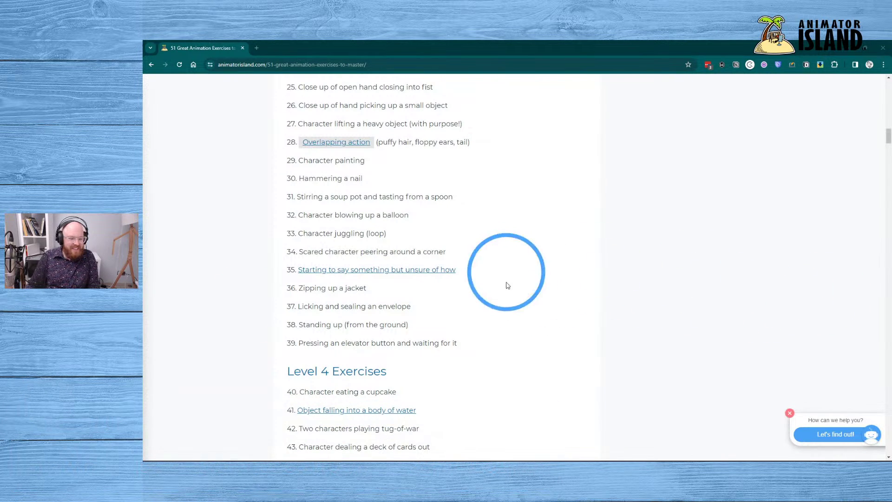
scroll(499, 325, down, 3)
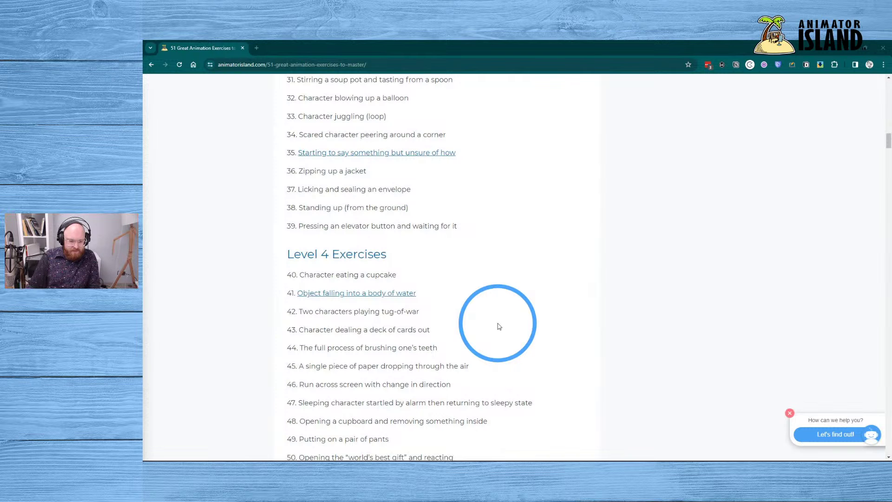
scroll(498, 325, down, 2)
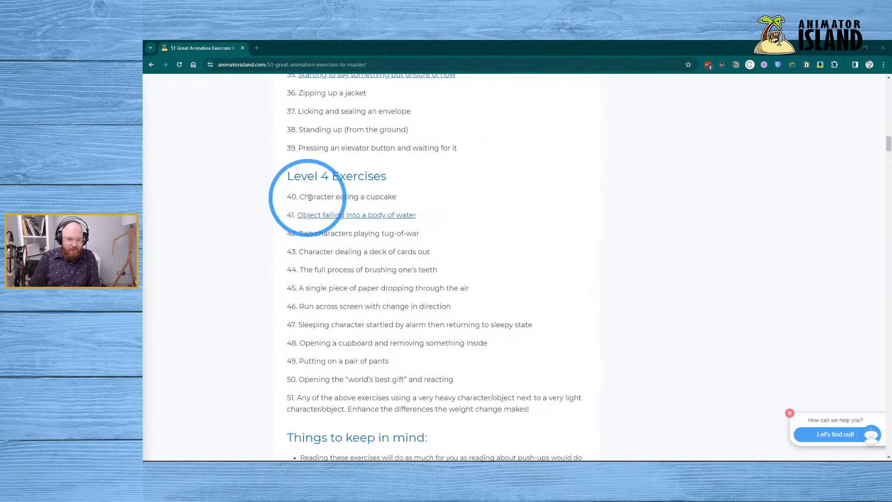
- Highlight the Level 4 exercises "Character eating a cupcake", "Object falling into a body of water" and "Two characters playing tug-of-war" in turn
drag(298, 196, 424, 198)
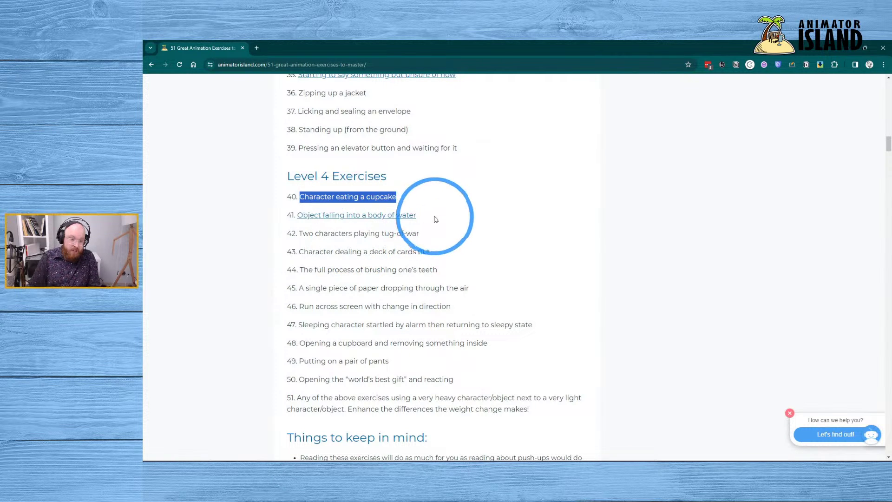
drag(437, 215, 285, 213)
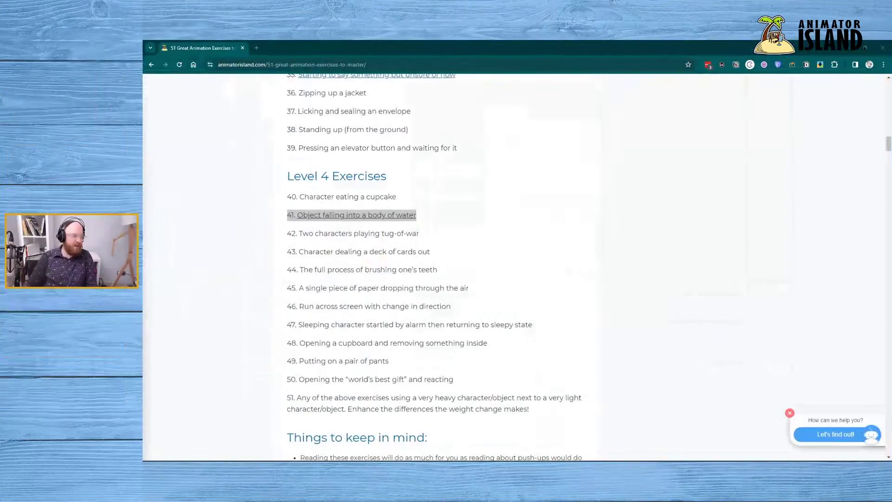
drag(420, 234, 287, 233)
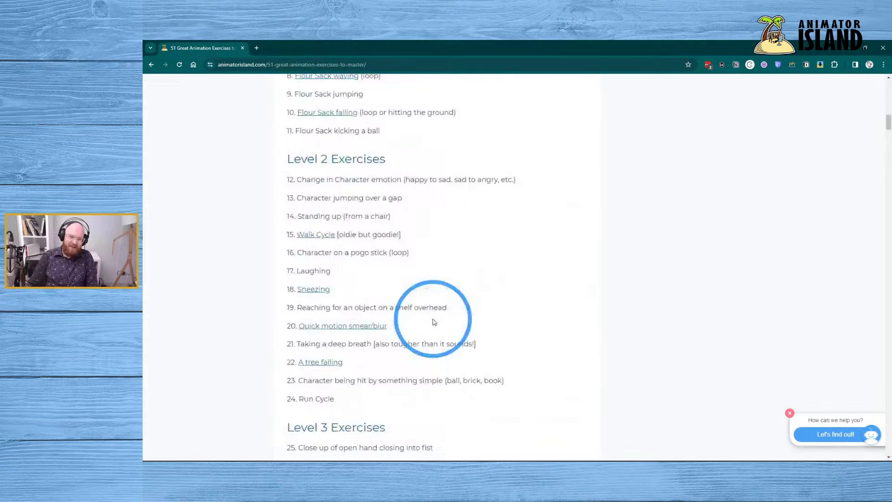
- Review the Level 1 and Level 2 exercises again and return to the Level 4 list
scroll(433, 322, up, 8)
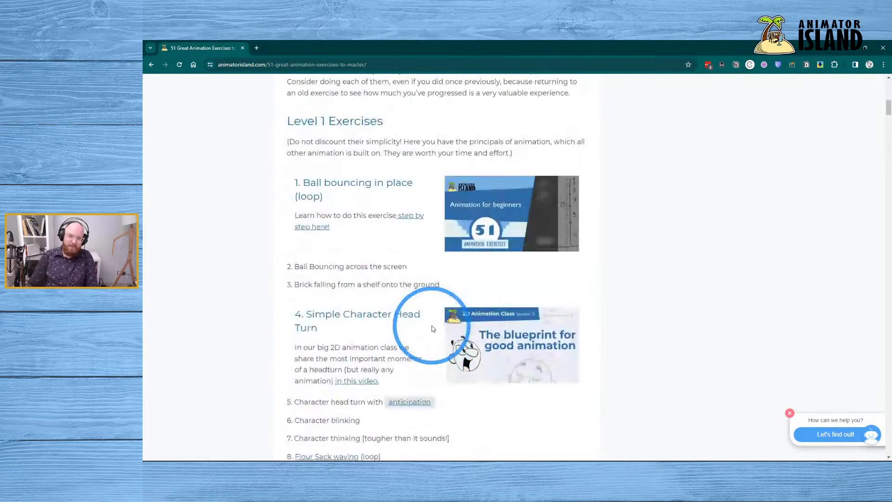
scroll(465, 358, down, 9)
scroll(385, 266, up, 2)
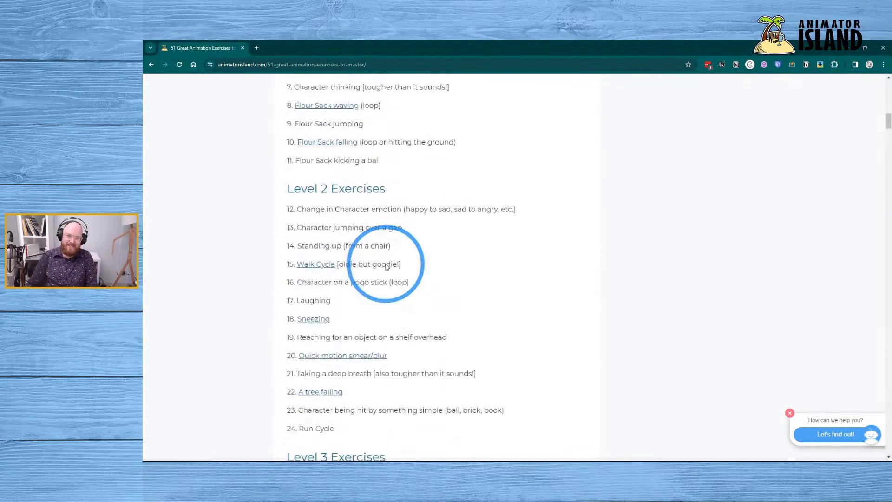
scroll(369, 375, down, 12)
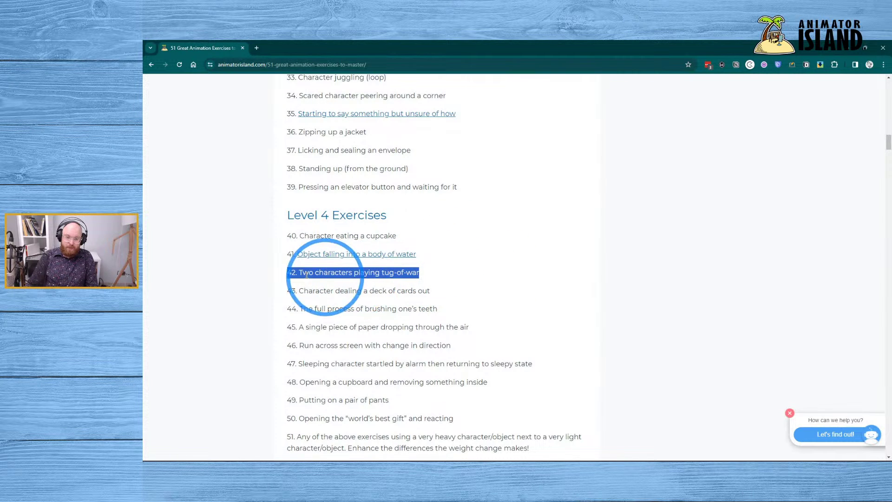
scroll(333, 324, down, 2)
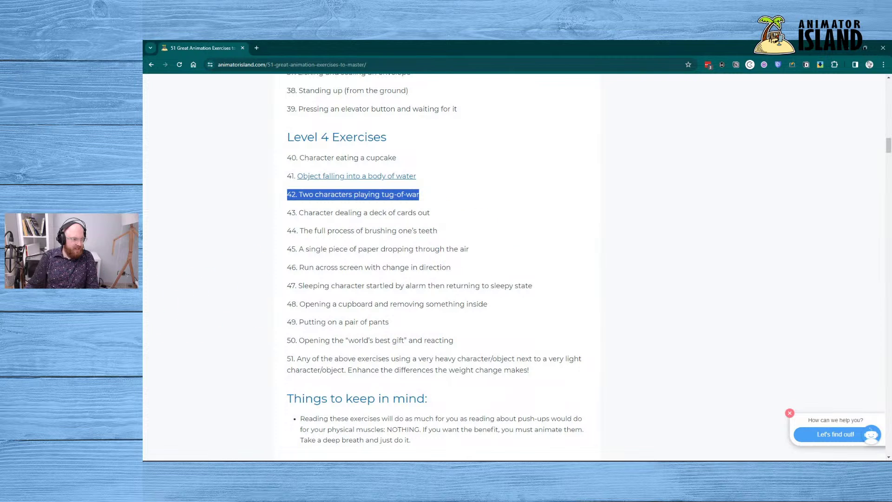
- Return to Clip Studio Paint, stop the animation playback and go to frame 1
key(alt+Tab)
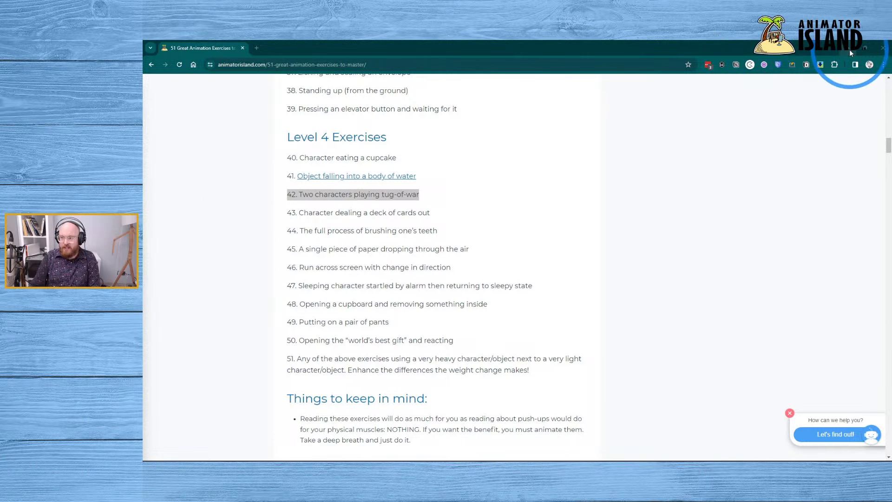
click(849, 49)
click(839, 54)
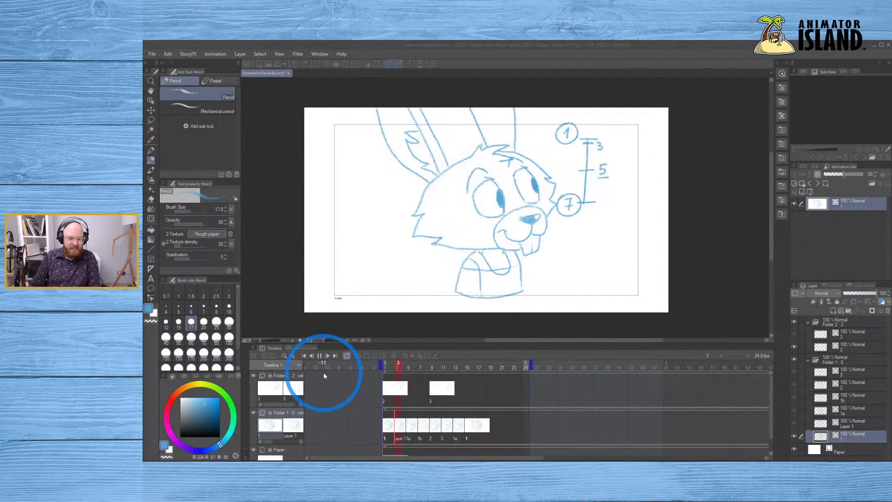
click(318, 359)
click(372, 367)
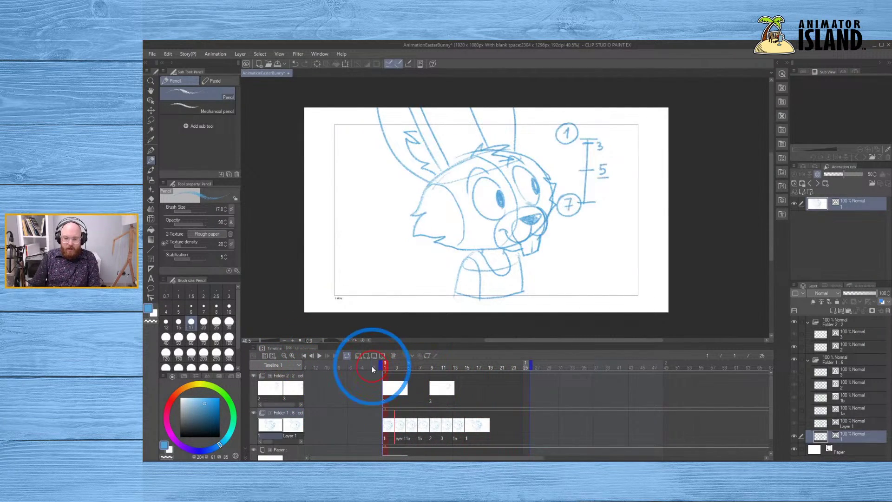
- Move the Folder 1 cels from frame 3 onward past the end of the playback range
click(408, 366)
drag(429, 367, 343, 367)
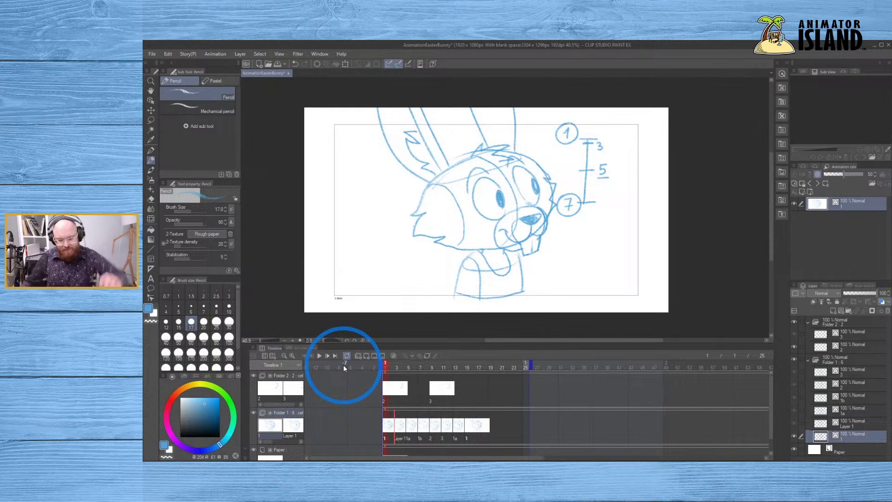
drag(344, 368, 390, 429)
click(399, 428)
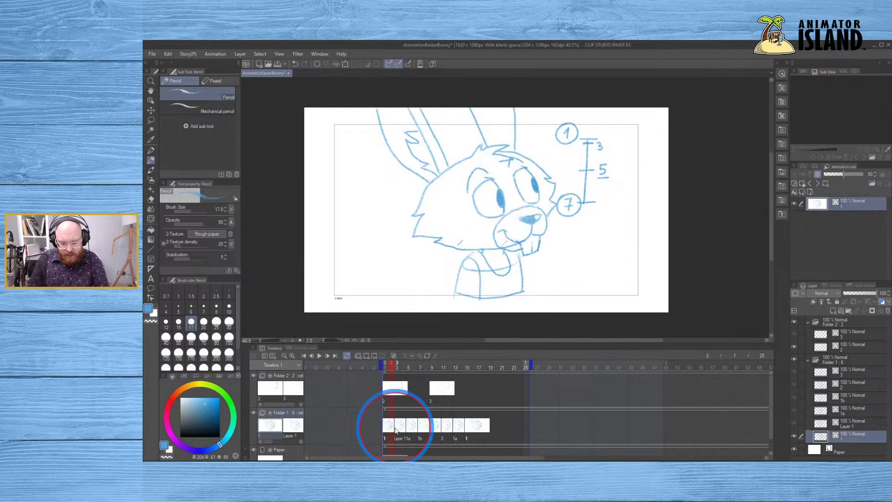
shift+click(476, 427)
click(393, 432)
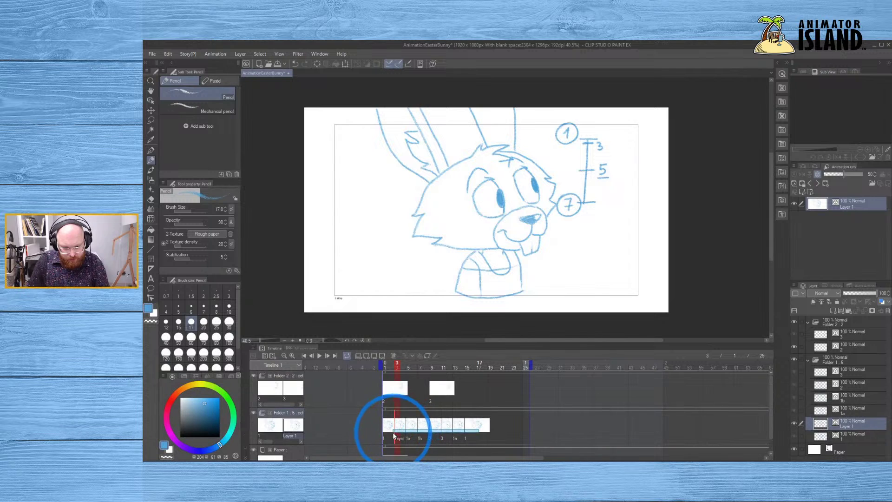
click(479, 427)
drag(490, 436, 559, 431)
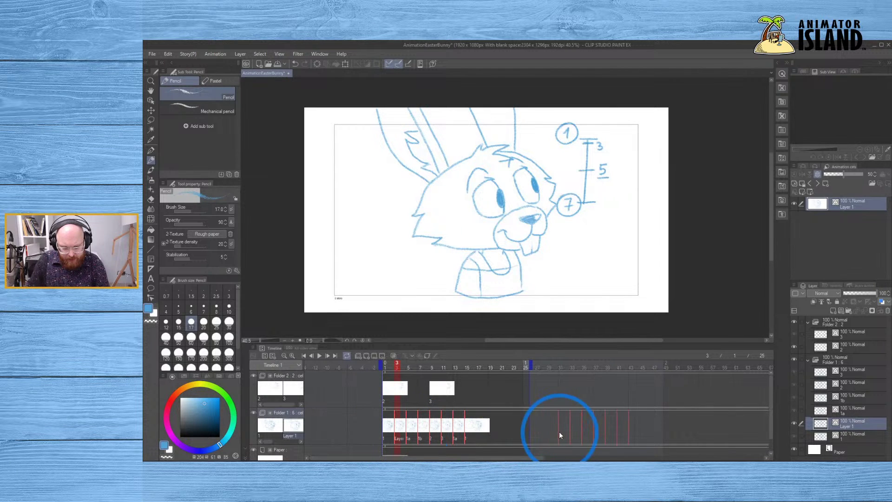
- Add an empty animation cel at frame 3 of Folder 1 and copy the entire bunny drawing from frame 1
click(395, 434)
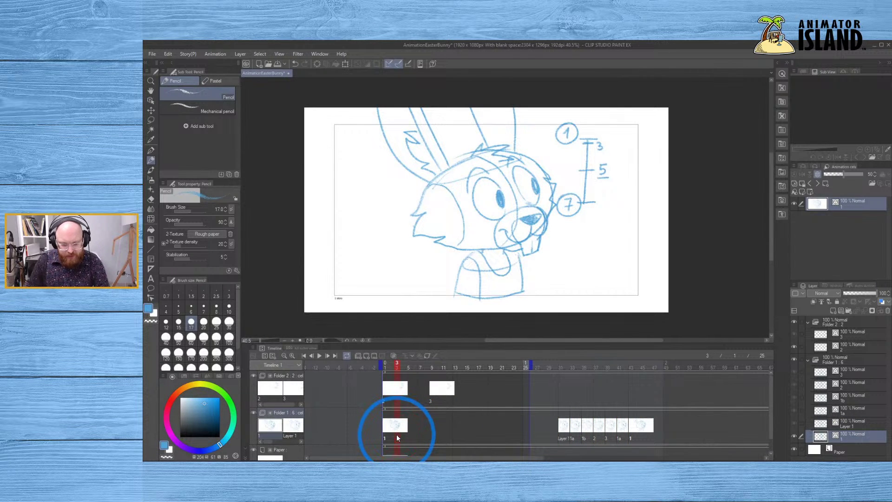
key(n)
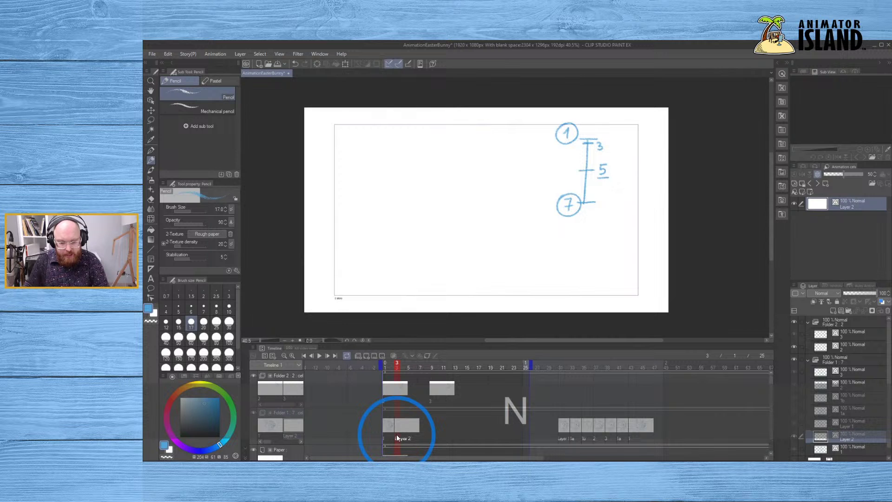
click(387, 439)
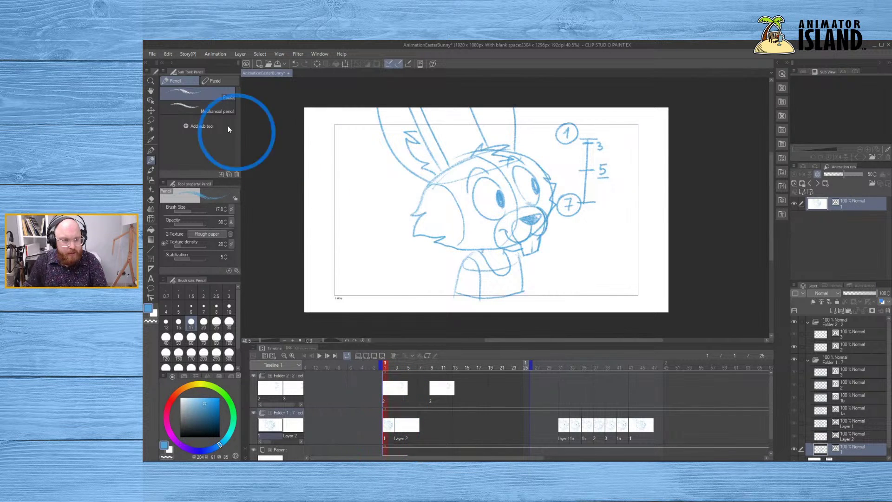
click(151, 120)
key(ctrl+a)
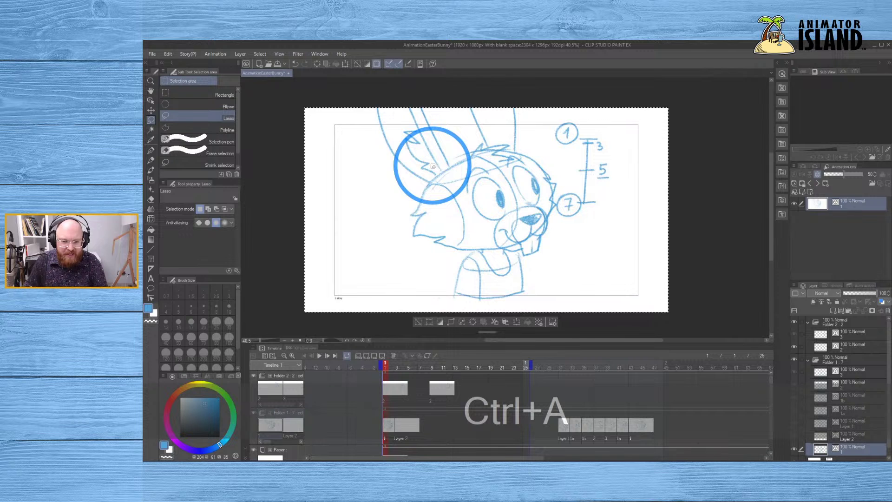
key(ctrl+c)
- Paste the copied drawing as a new cel in Folder 1 and assign the cel 1 Copy to frame 3
click(397, 427)
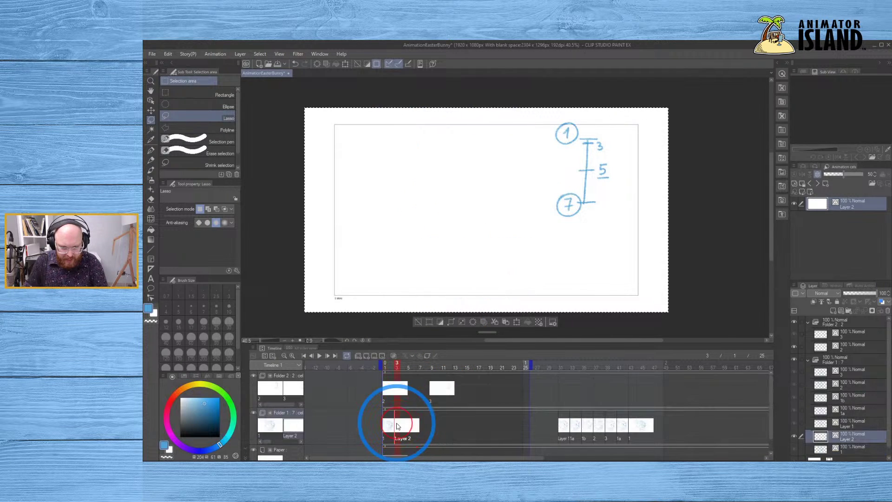
right_click(397, 427)
click(409, 408)
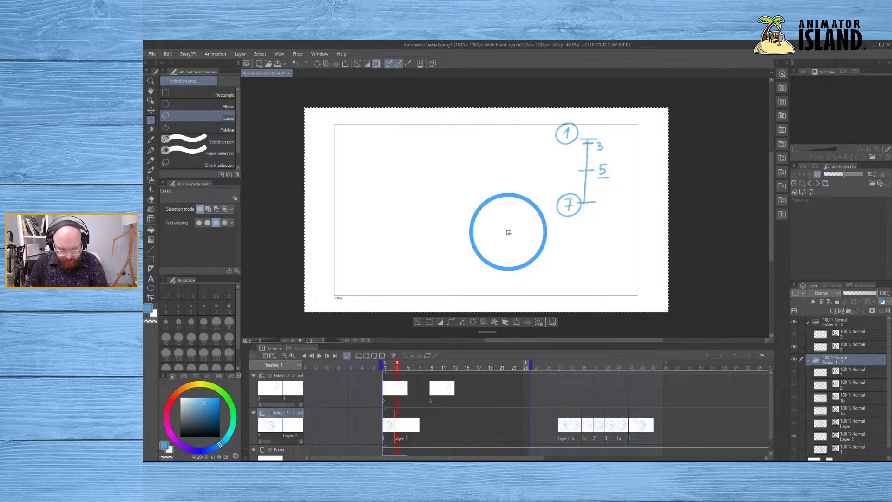
key(ctrl+v)
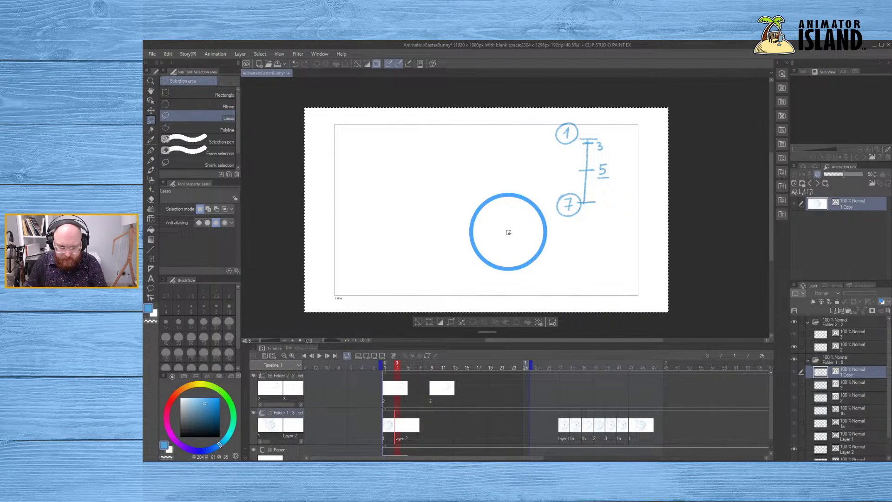
right_click(399, 424)
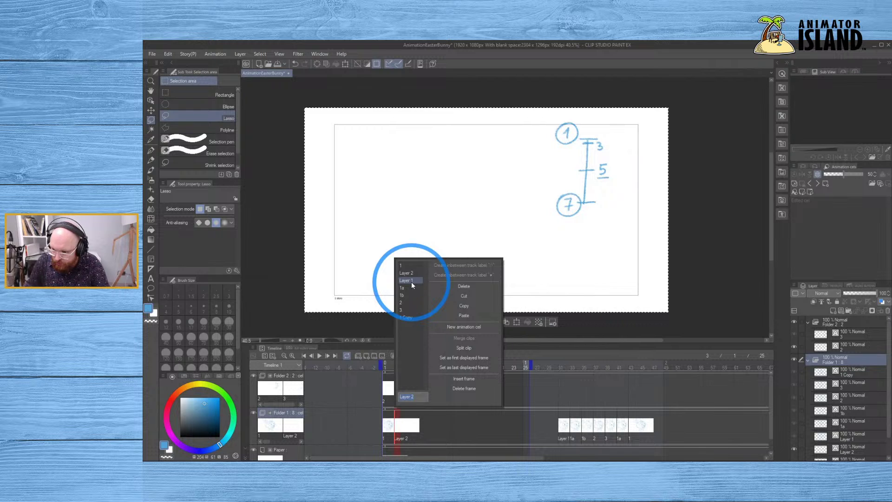
click(410, 317)
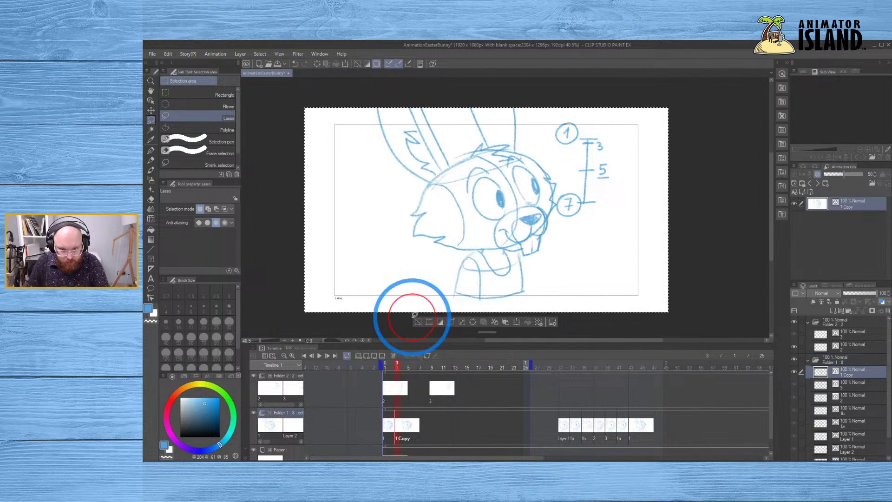
- Compare frames 1 and 3, and reshape the copied bunny's cheek fur outline by moving control points with the Object tool
click(386, 430)
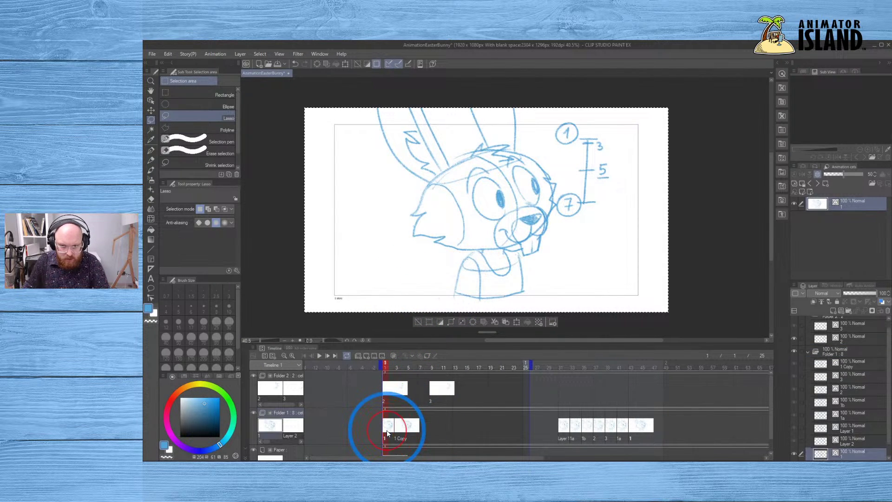
click(400, 425)
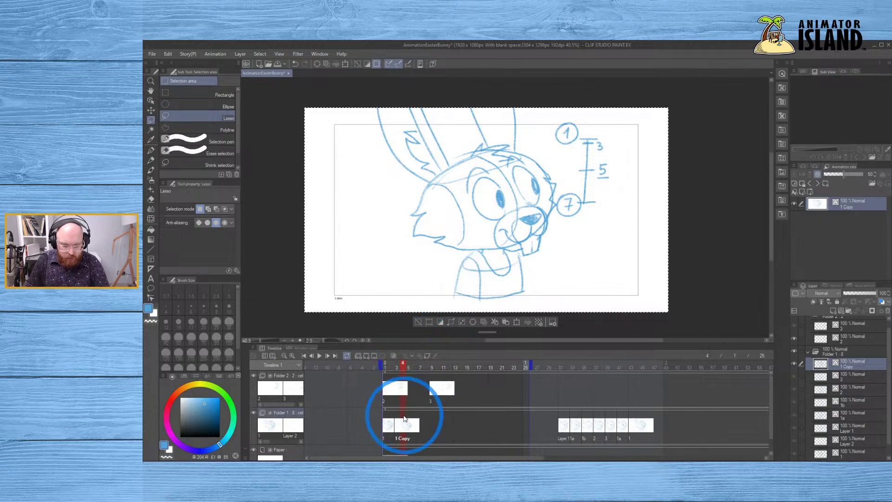
click(396, 420)
scroll(439, 237, up, 3)
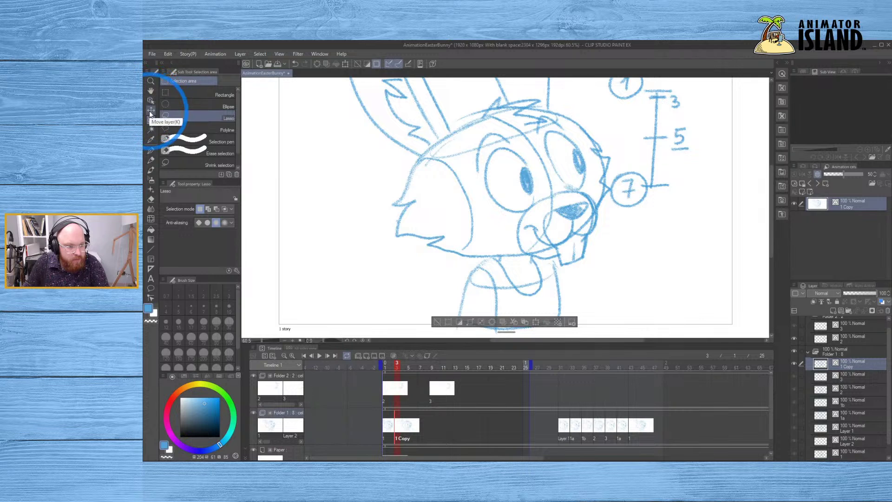
click(151, 110)
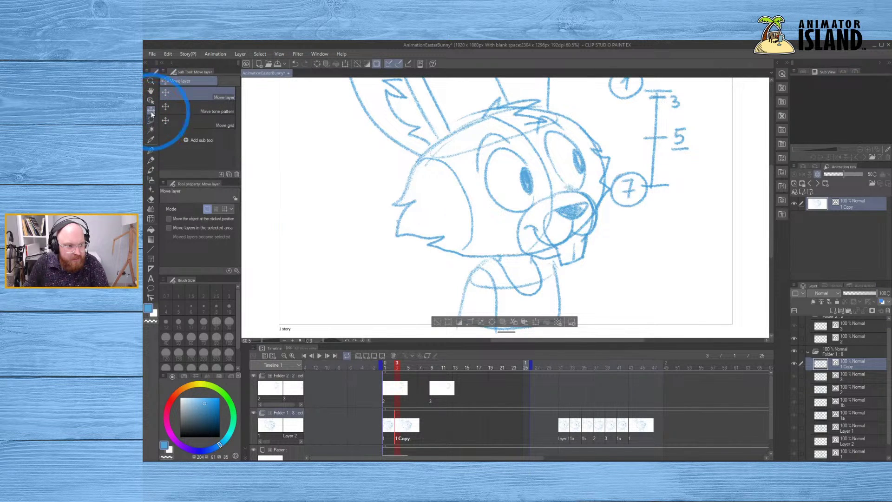
click(151, 101)
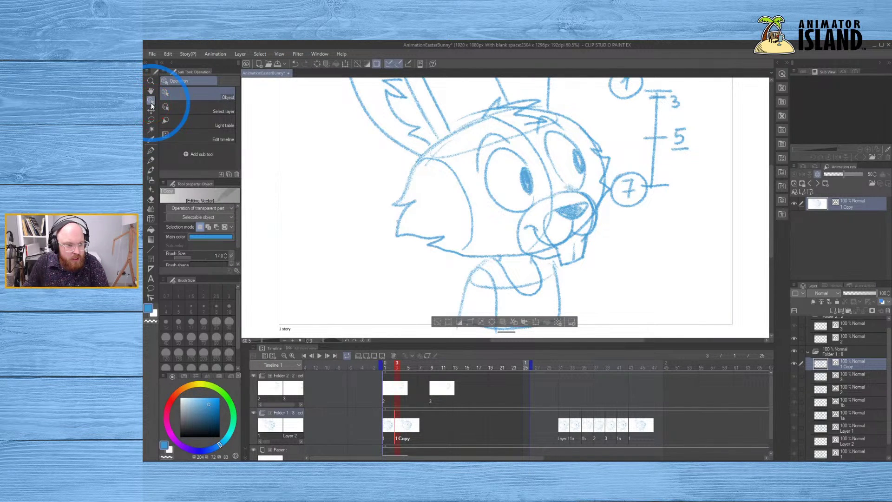
click(428, 239)
click(392, 241)
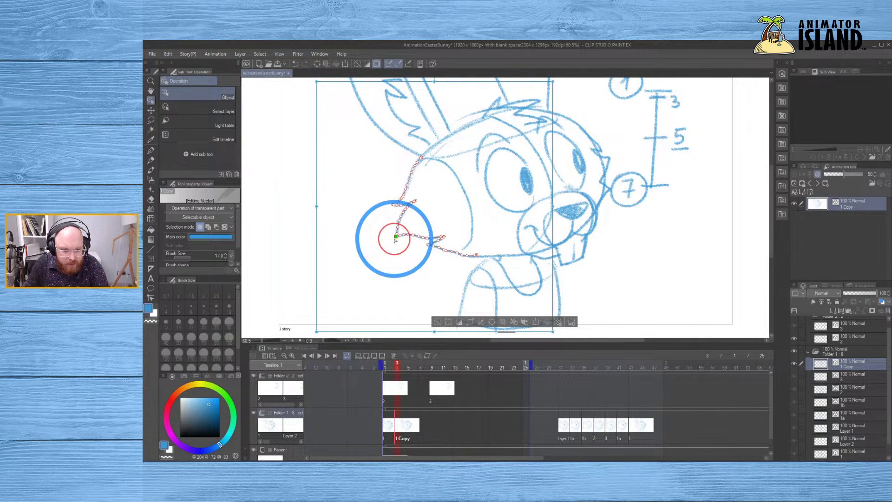
mouse_move(395, 242)
mouse_down()
mouse_move(394, 234)
mouse_move(411, 242)
mouse_up()
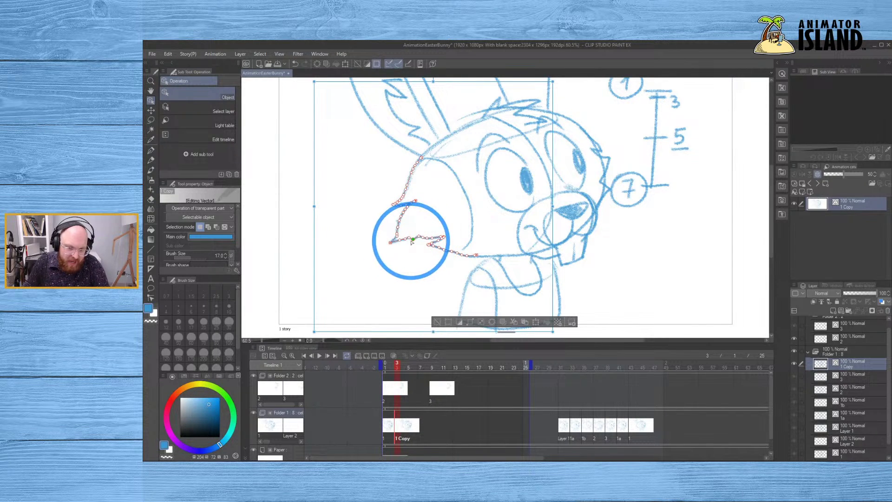
- Remove a control point from the lower edge of the cheek fur line, undoing a deletion of the drawing first
key(Delete)
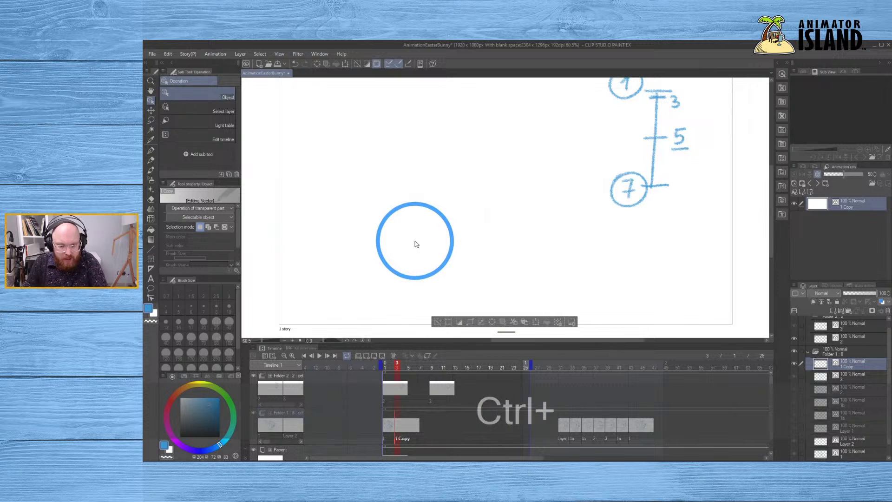
key(ctrl+z)
click(412, 241)
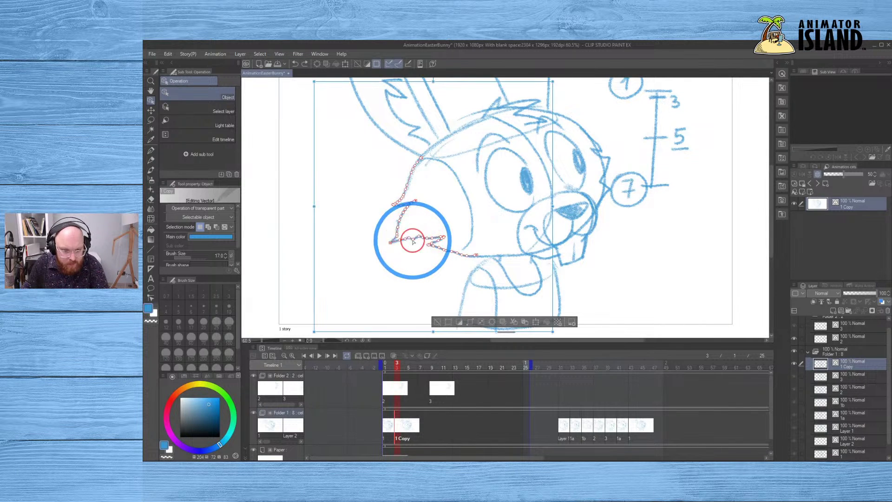
right_click(413, 241)
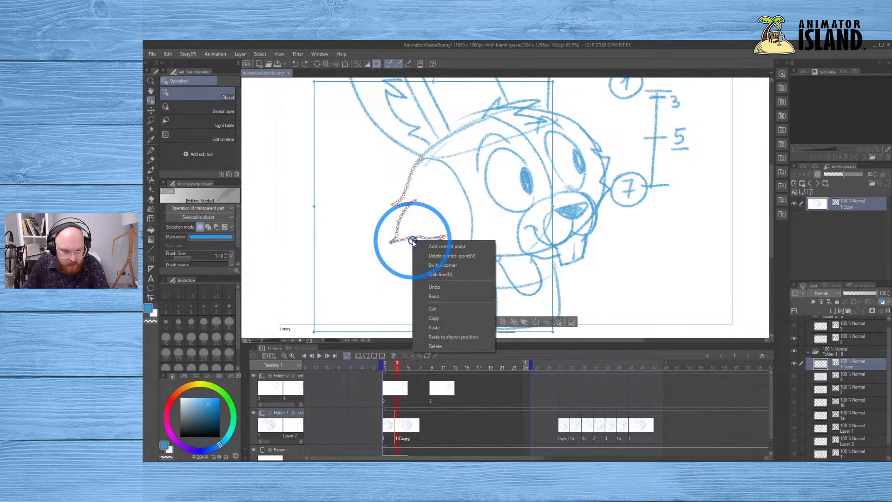
click(446, 256)
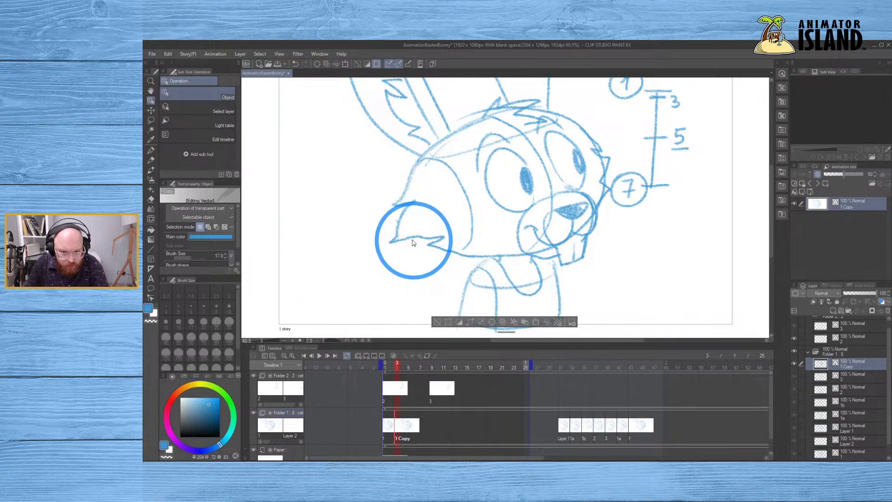
- Undo the cheek line edits, the pasted copy, the added cel and the shift of the Folder 1 cels
key(ctrl+z)
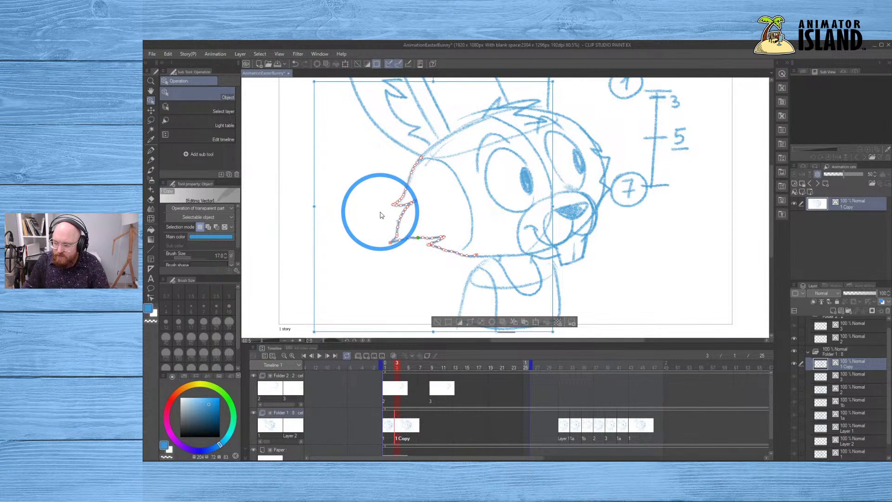
key(ctrl+z)
key(ctrl+z)
key(ctrl+z)
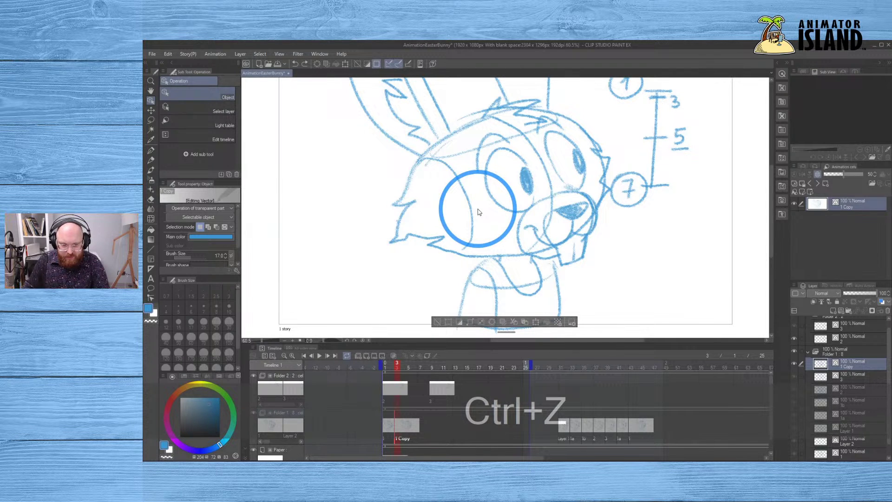
key(ctrl+z)
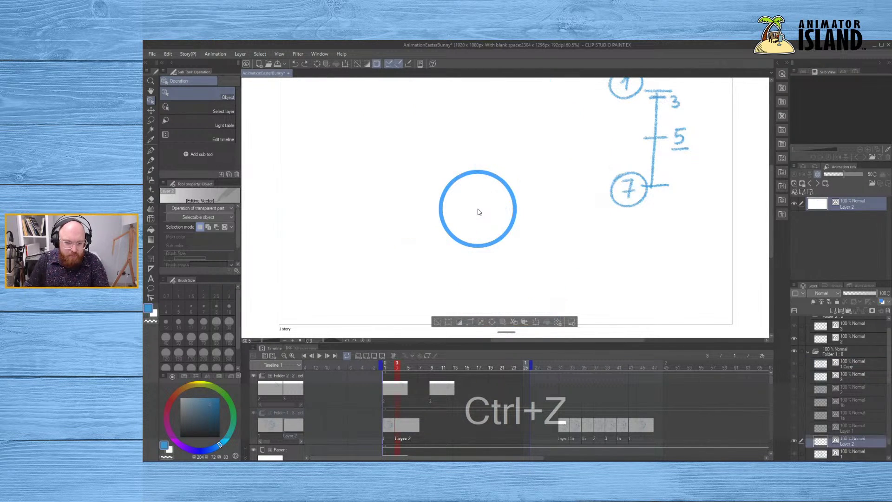
key(ctrl+z)
key(ctrl+z)
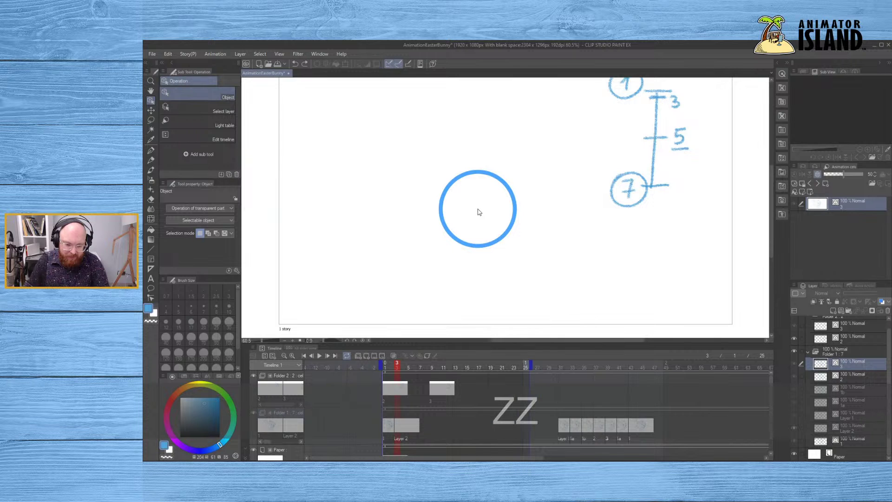
key(ctrl+z)
key(ctrl+z)
key(ctrl+z)
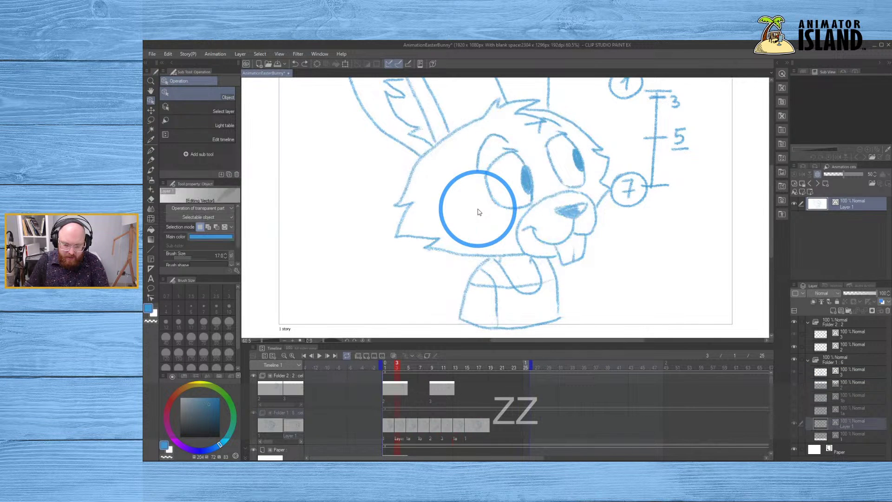
- Play the whole bunny blink animation from frame 1 and stop the playback
drag(479, 212, 476, 214)
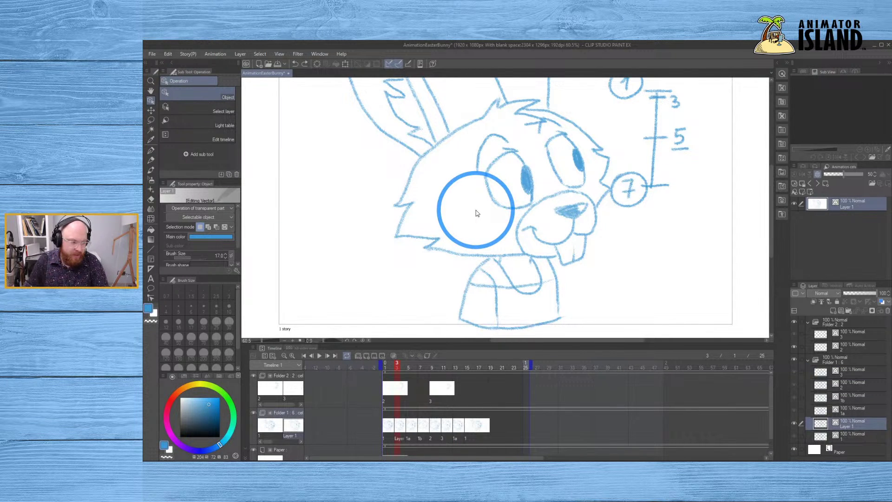
key(ctrl+minus)
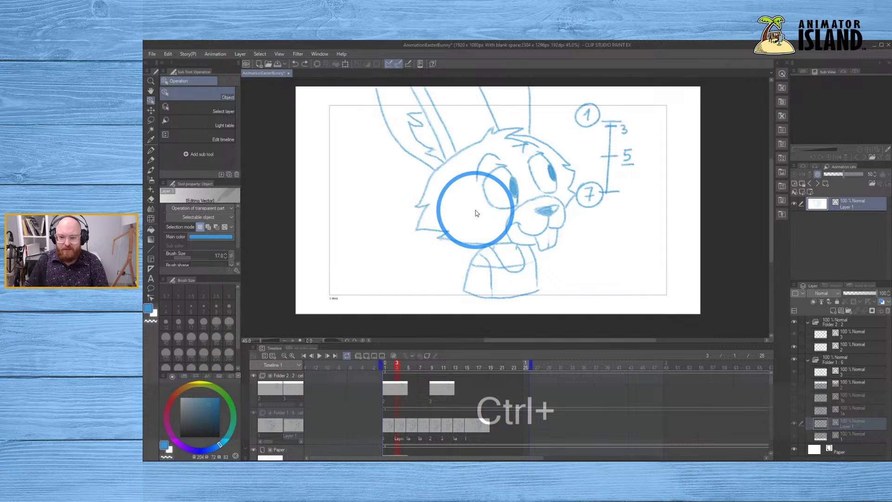
key(ctrl+plus)
drag(475, 213, 391, 236)
scroll(390, 236, down, 2)
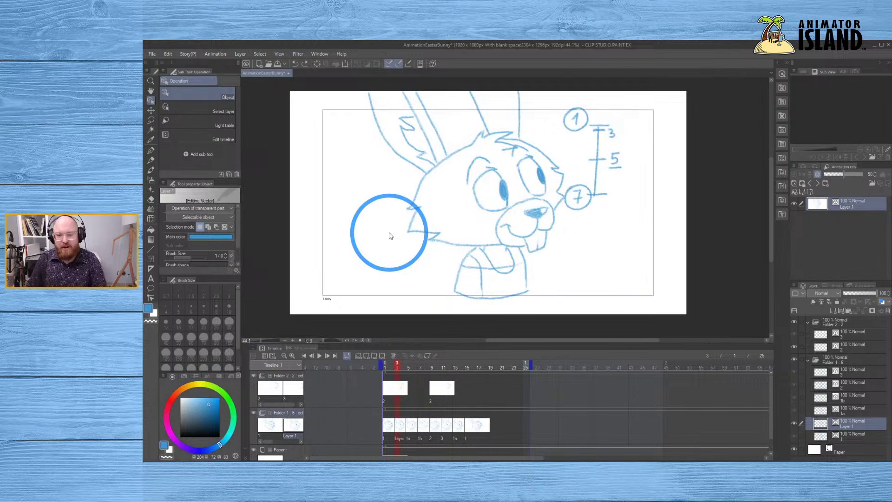
click(363, 367)
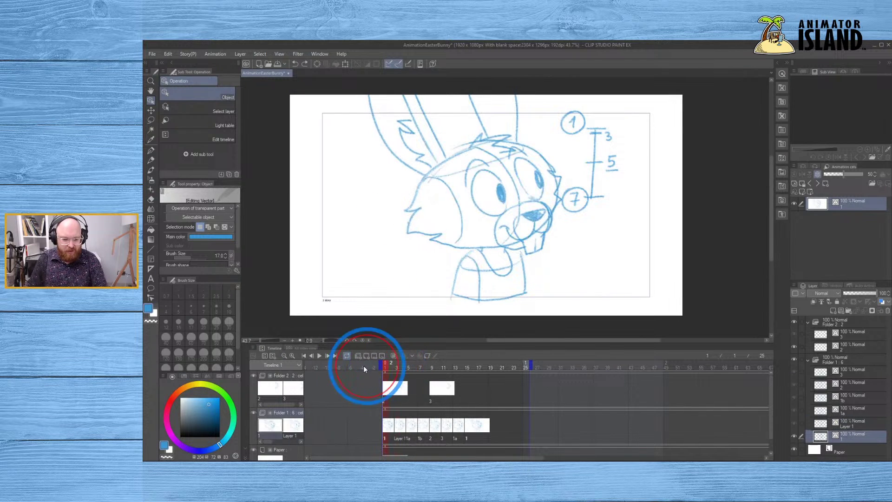
click(319, 356)
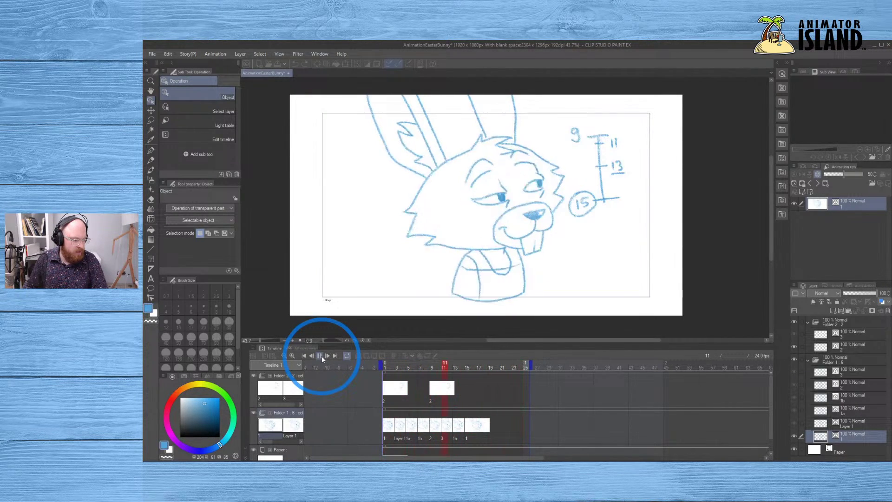
click(320, 356)
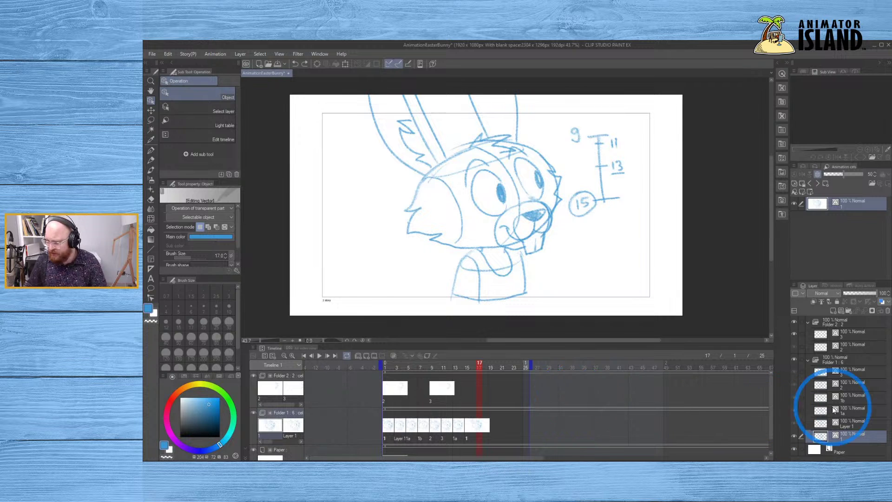
- Copy the Layer 1 cel from frame 3 of Folder 1, paste it at frame 23, and undo the paste
click(848, 377)
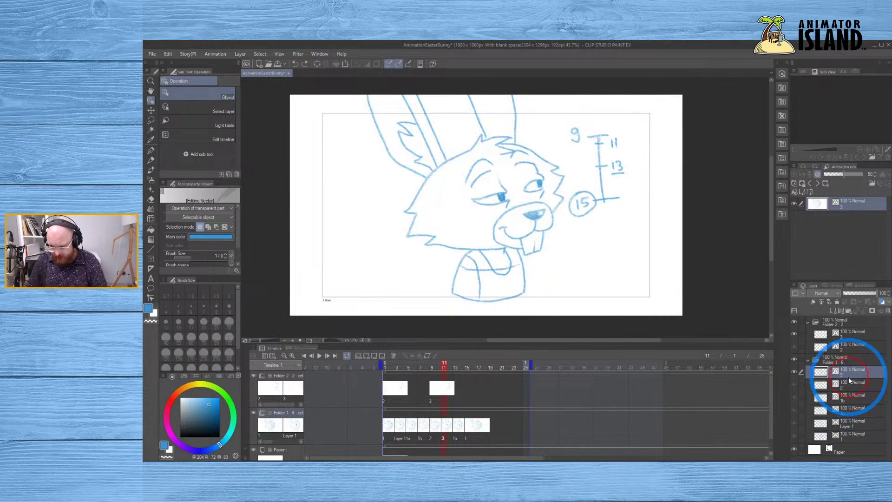
click(397, 426)
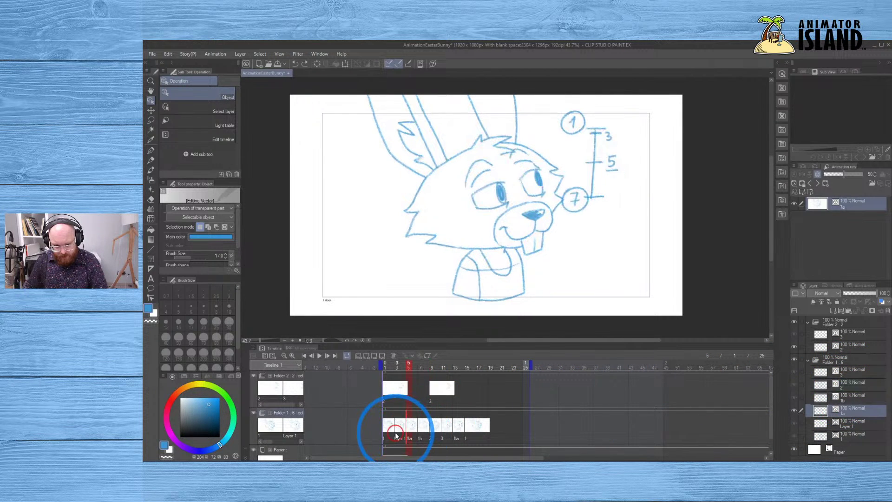
key(ctrl+alt+c)
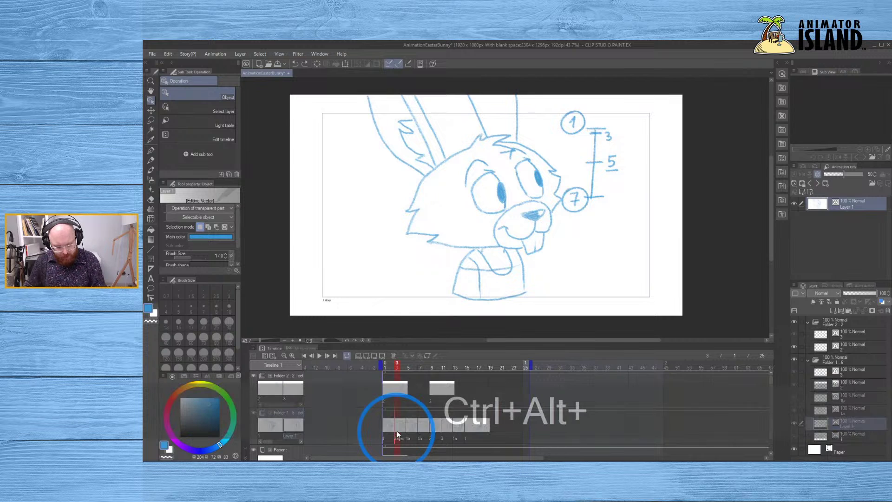
drag(542, 429, 516, 425)
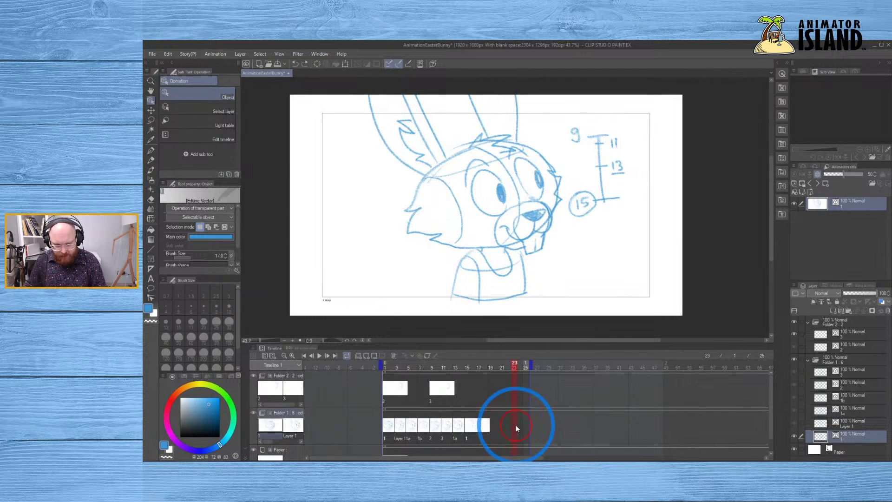
key(ctrl+alt+v)
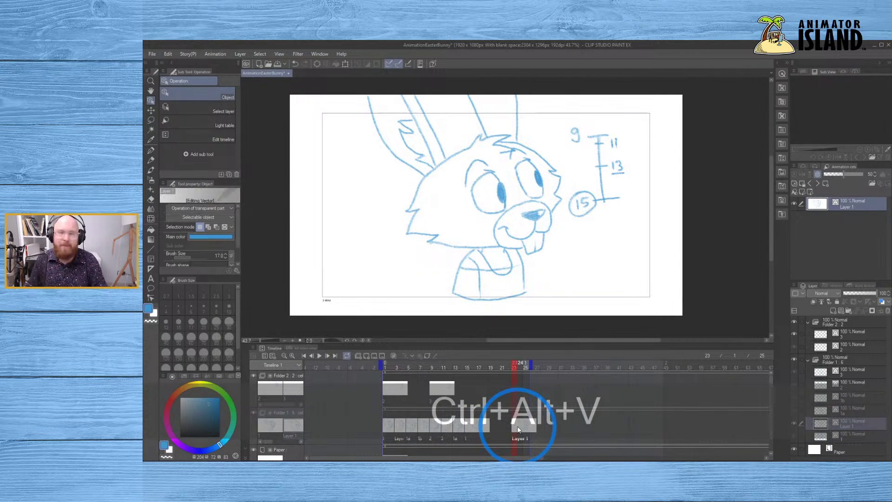
key(ctrl+z)
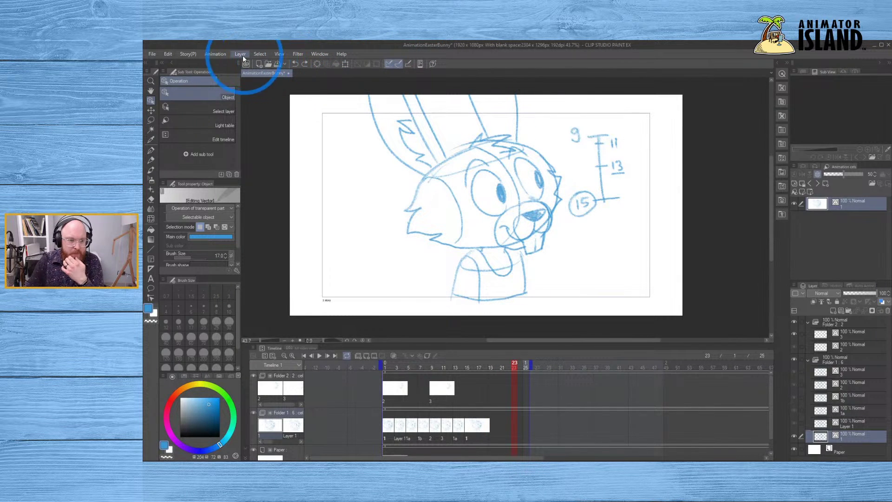
click(224, 54)
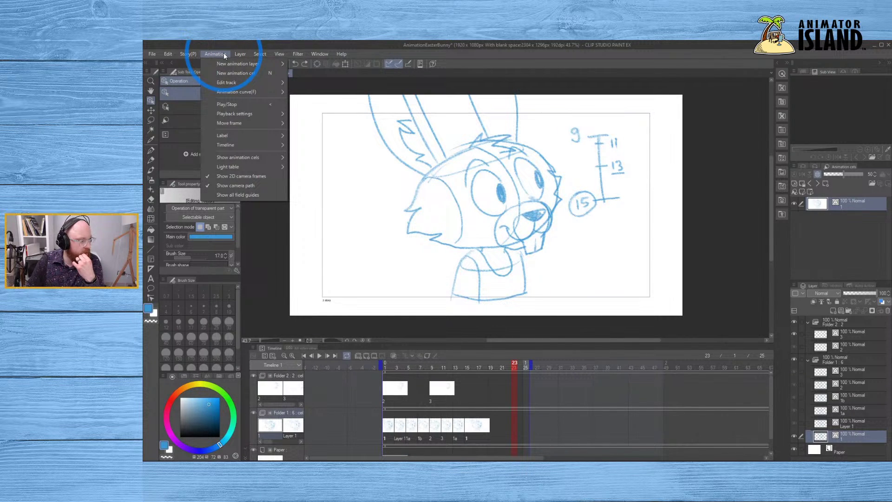
click(224, 54)
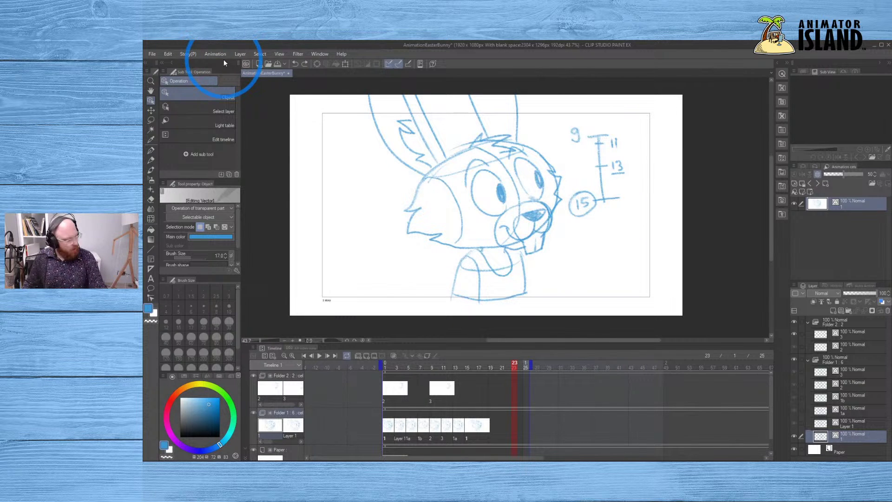
- Enlarge the canvas area above the timeline and play the bunny blink animation from frame 1
click(361, 368)
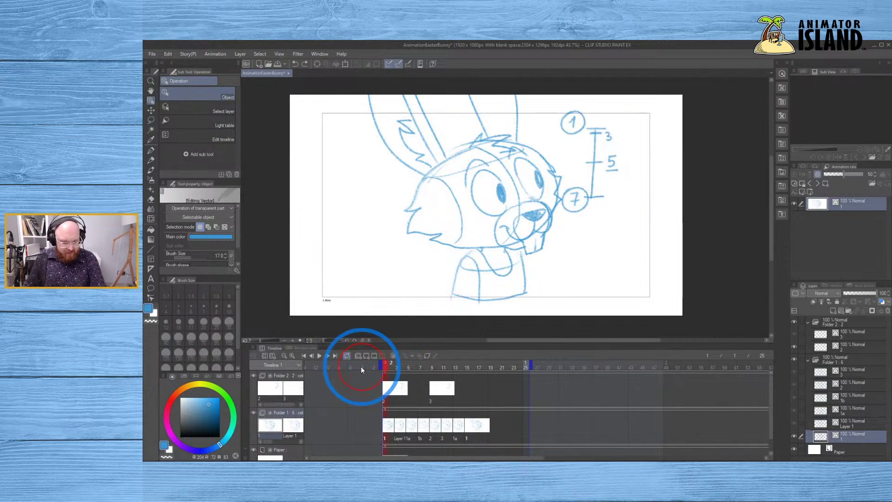
drag(384, 343, 380, 374)
scroll(384, 319, up, 3)
right_click(403, 268)
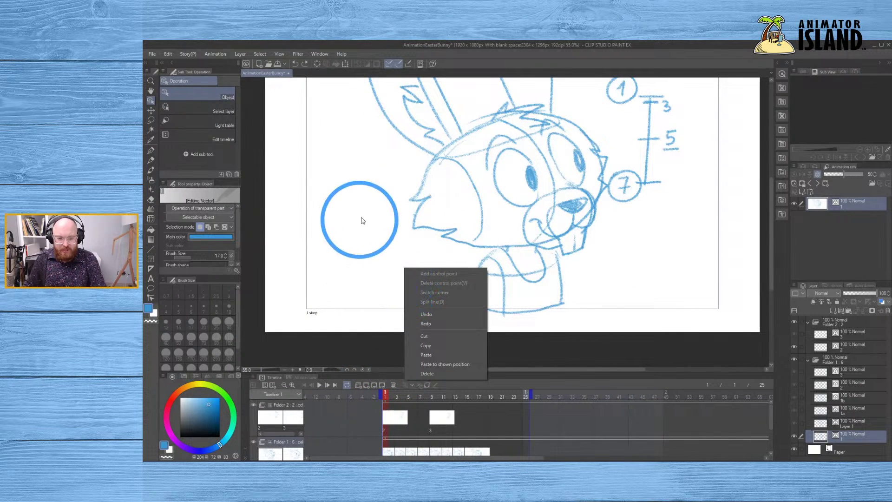
click(428, 110)
key(space)
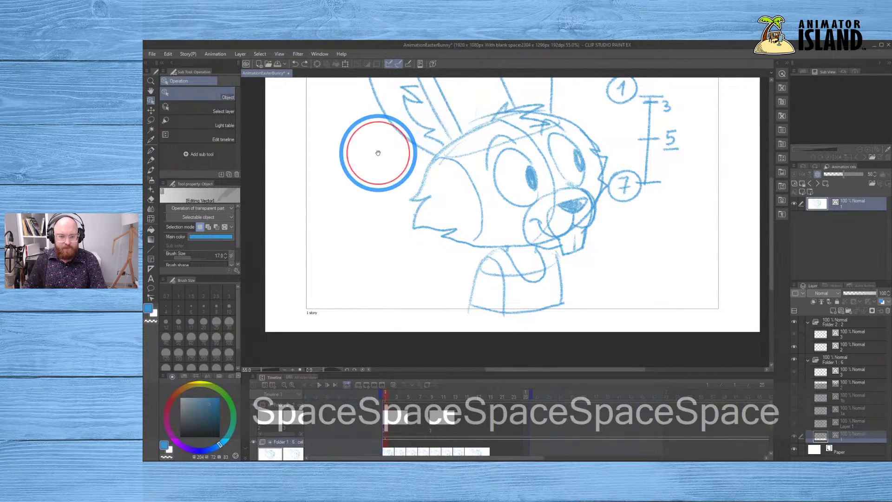
drag(378, 153, 355, 180)
scroll(357, 183, up, 1)
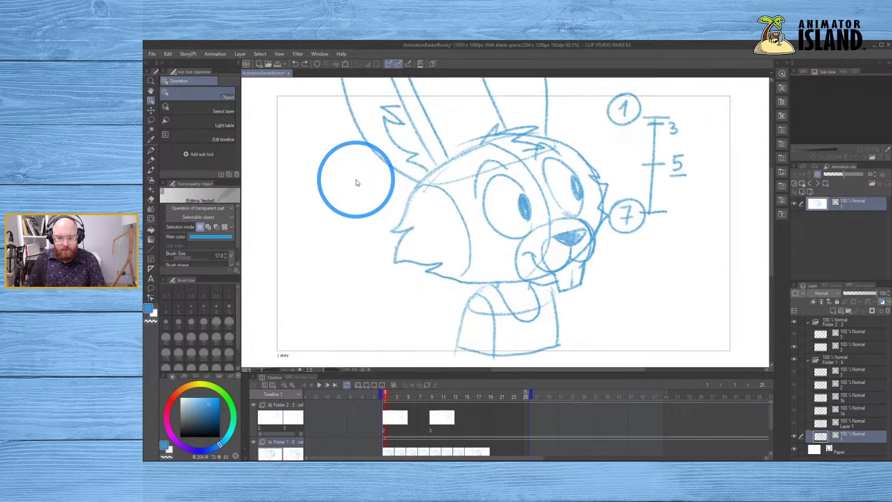
scroll(357, 182, down, 1)
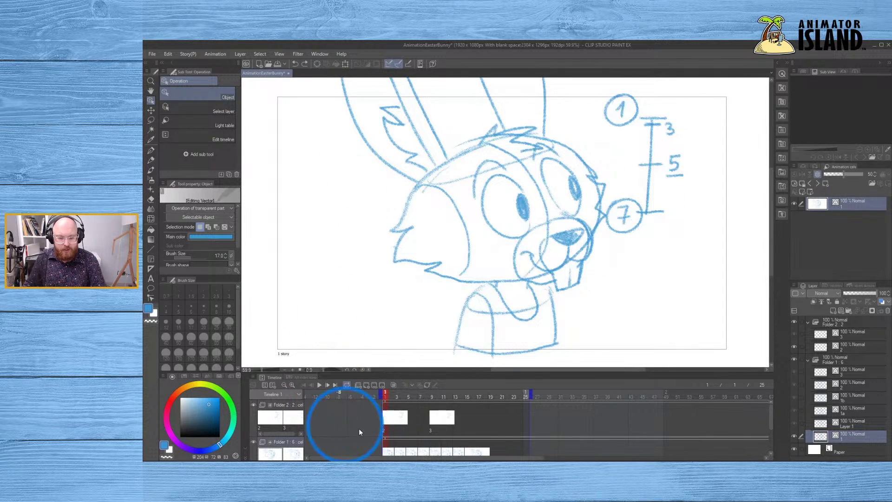
click(385, 395)
click(319, 385)
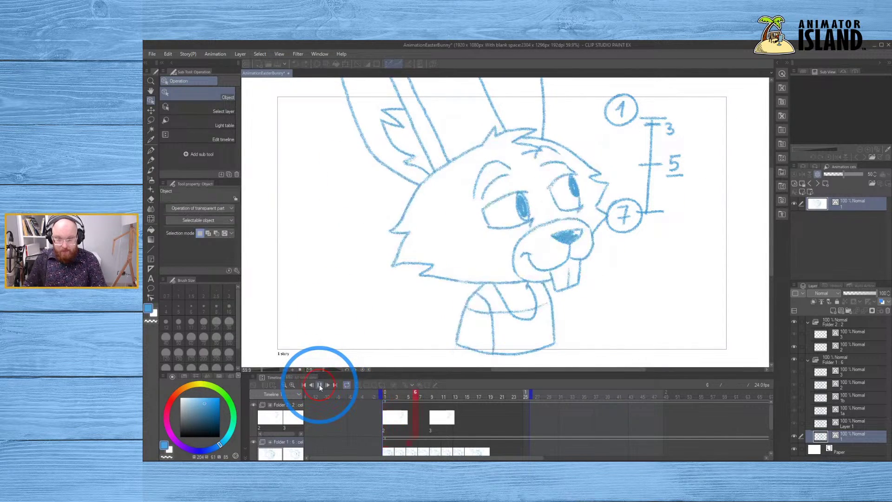